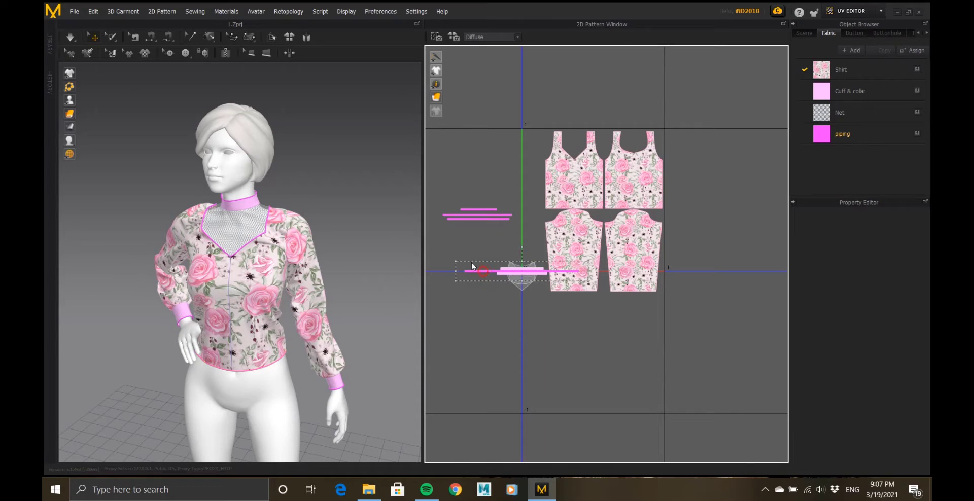
# - Move the remaining piping strips off the net, cuff and collar pieces and group them beside the UV tile
pyautogui.moveTo(472, 266); pyautogui.dragTo(439, 220)
pyautogui.scroll(2, 474, 244)
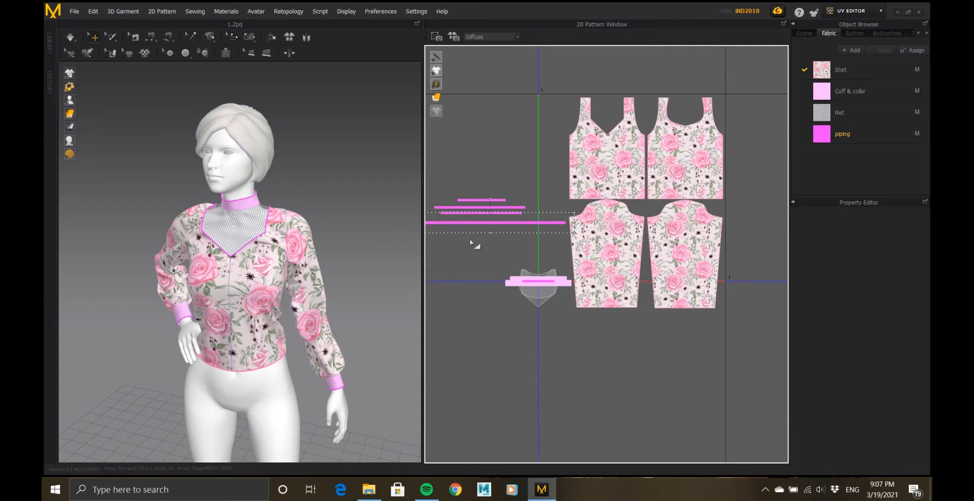
pyautogui.click(561, 294)
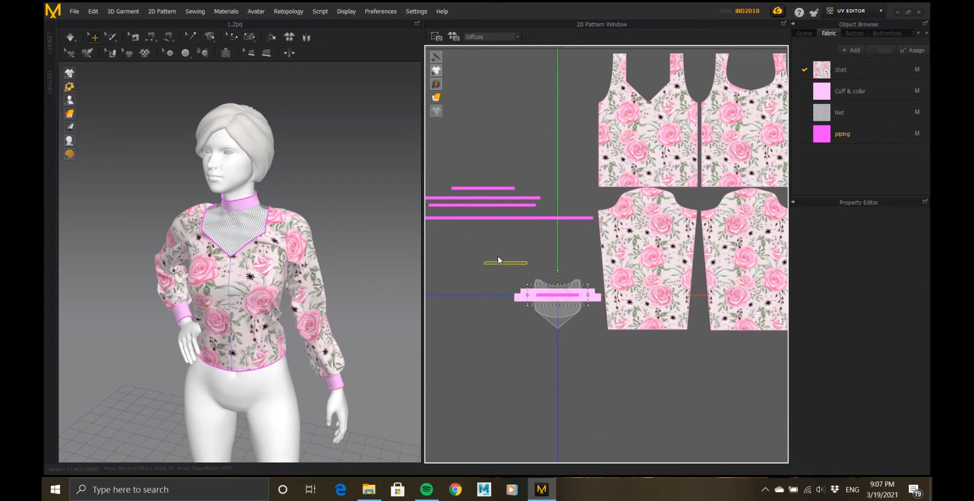
pyautogui.moveTo(477, 230); pyautogui.dragTo(477, 223)
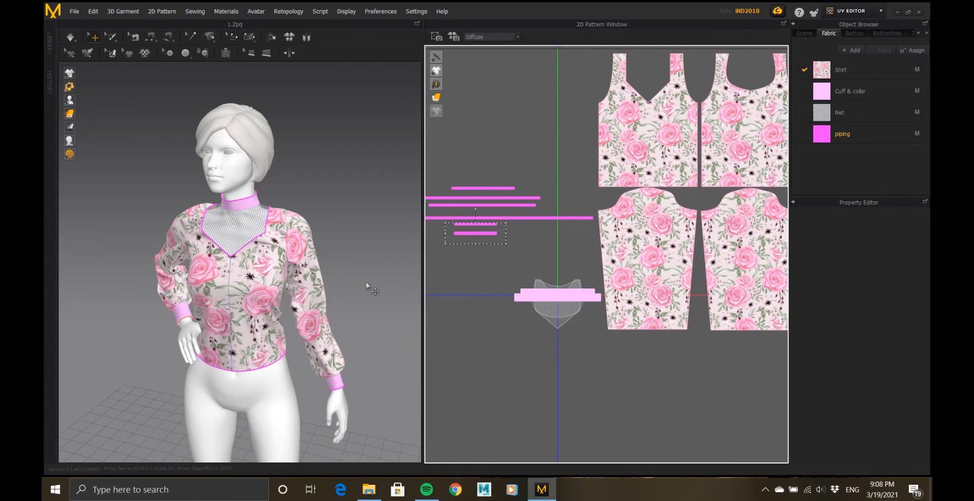
pyautogui.moveTo(330, 289); pyautogui.dragTo(66, 274, button='right')
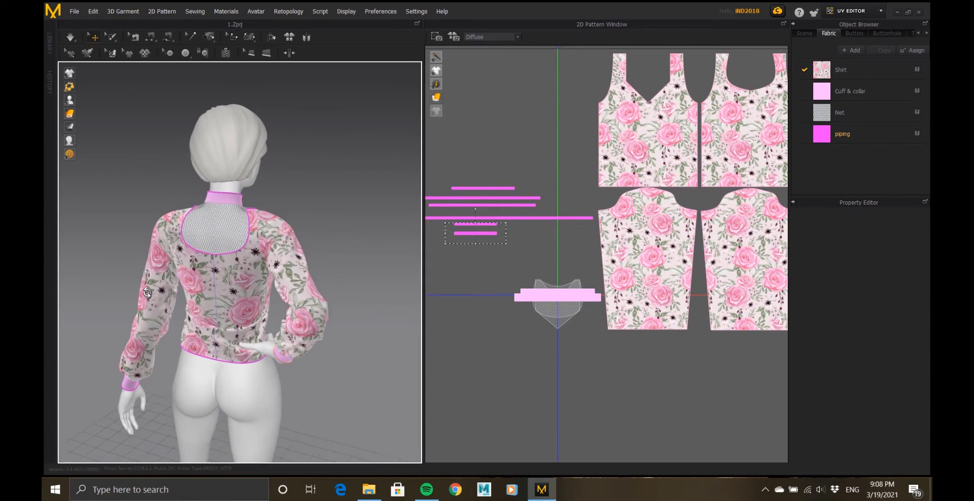
pyautogui.click(514, 218)
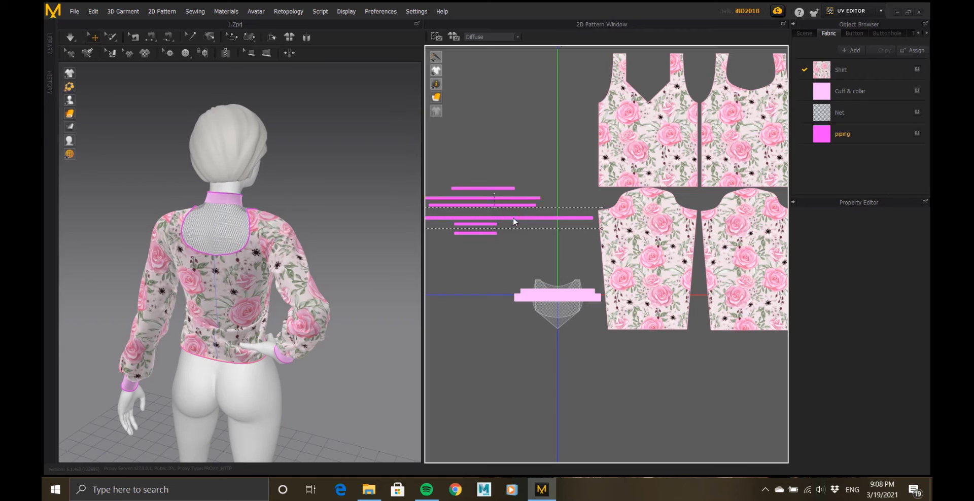
pyautogui.click(234, 253)
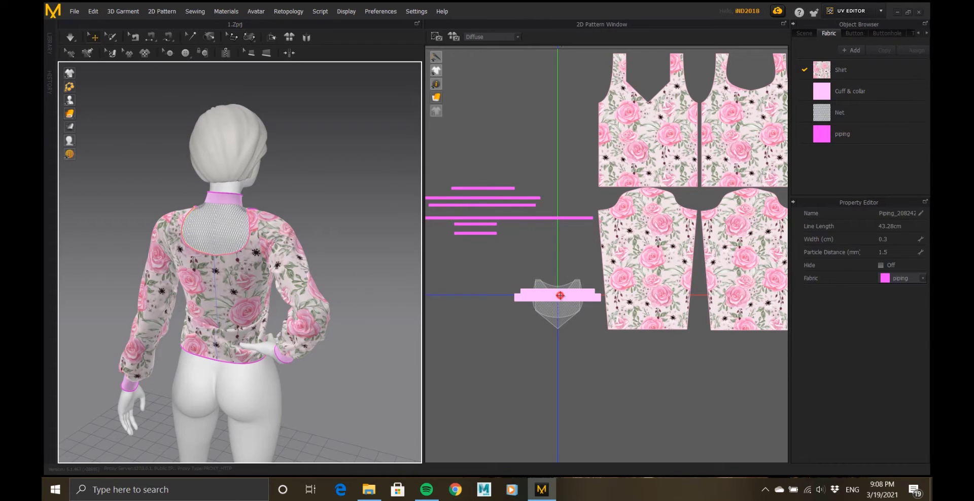
# - Move the two cuff pieces and the collar piece off the net pieces into the empty space beside them
pyautogui.moveTo(560, 295); pyautogui.dragTo(481, 344)
pyautogui.moveTo(533, 301); pyautogui.dragTo(454, 319)
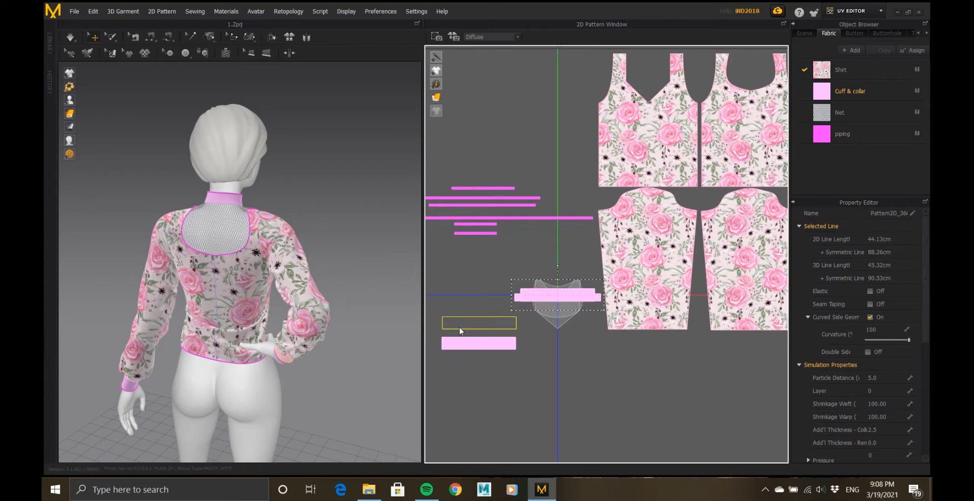
pyautogui.click(460, 331)
pyautogui.moveTo(530, 298); pyautogui.dragTo(439, 313)
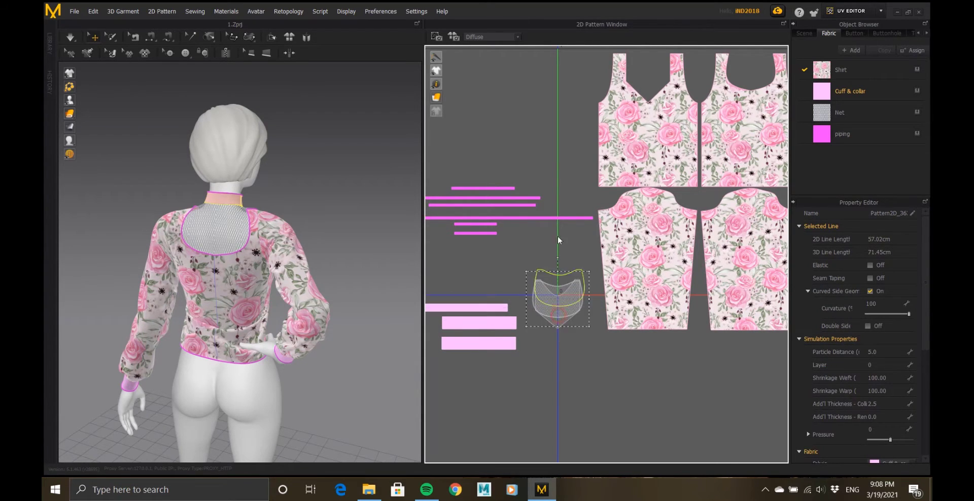
# - Separate the overlapping front and back net pieces and place them one above the other beside the front bodice
pyautogui.moveTo(555, 316); pyautogui.dragTo(547, 157)
pyautogui.moveTo(563, 321); pyautogui.dragTo(556, 110)
pyautogui.scroll(-4, 517, 340)
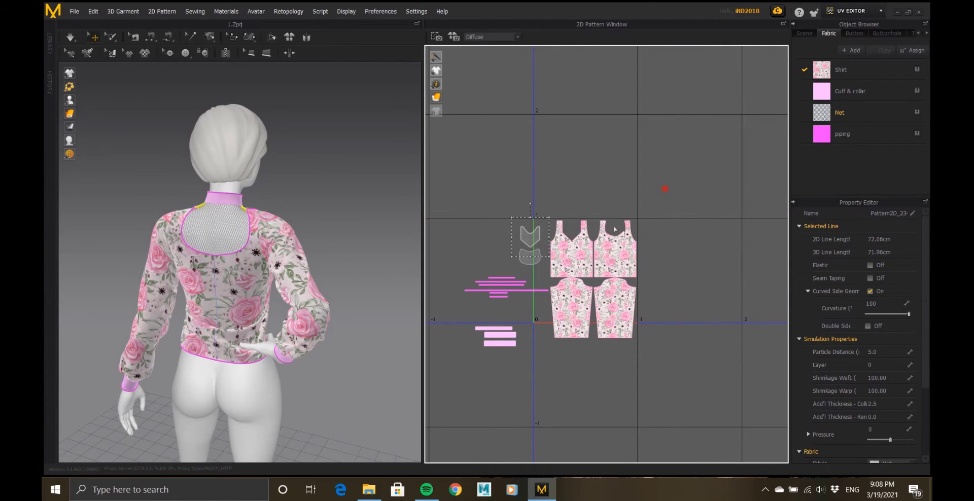
# - Select all UV pieces, scale them down together and position the bodice and sleeve pieces within the 0–1 tile
pyautogui.moveTo(669, 185); pyautogui.dragTo(479, 346)
pyautogui.scroll(5, 628, 259)
pyautogui.scroll(-5, 602, 307)
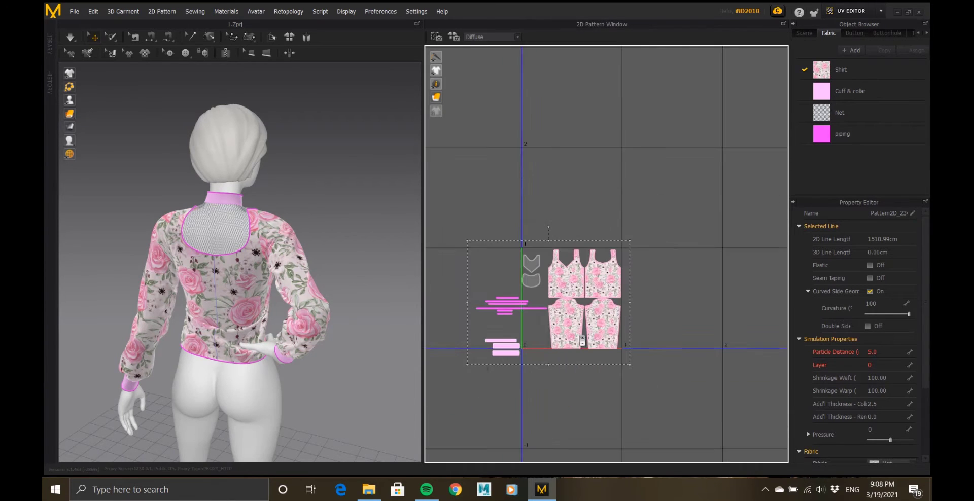
pyautogui.scroll(6, 597, 271)
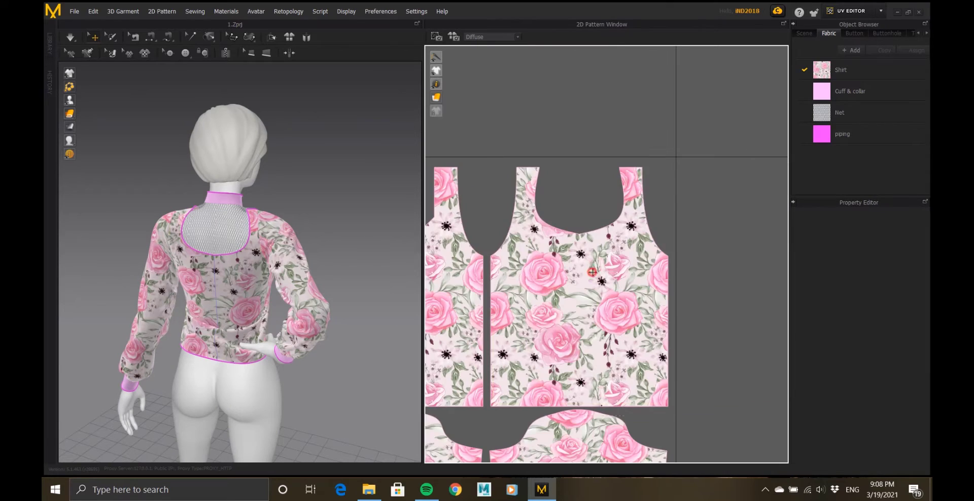
# - Adjust the back and front bodice pieces so they sit side by side inside the tile's upper edge
pyautogui.click(598, 270)
pyautogui.scroll(-3, 598, 268)
pyautogui.moveTo(598, 269); pyautogui.dragTo(548, 265)
pyautogui.scroll(2, 547, 262)
pyautogui.scroll(-5, 638, 209)
# - Shift both sleeve pieces so they sit close together below the bodice pieces without crossing the tile border
pyautogui.scroll(6, 615, 292)
pyautogui.moveTo(618, 283); pyautogui.dragTo(625, 278)
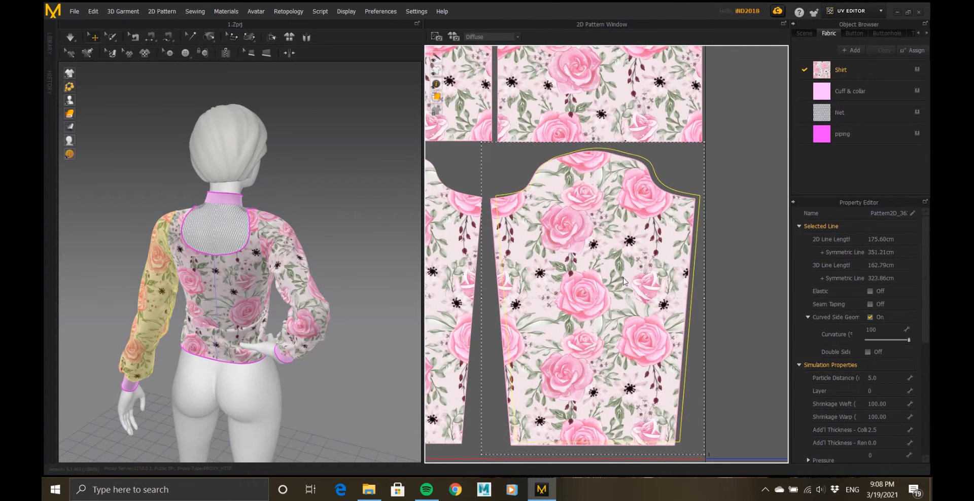
pyautogui.scroll(-2, 658, 251)
pyautogui.scroll(4, 658, 251)
pyautogui.scroll(-6, 660, 234)
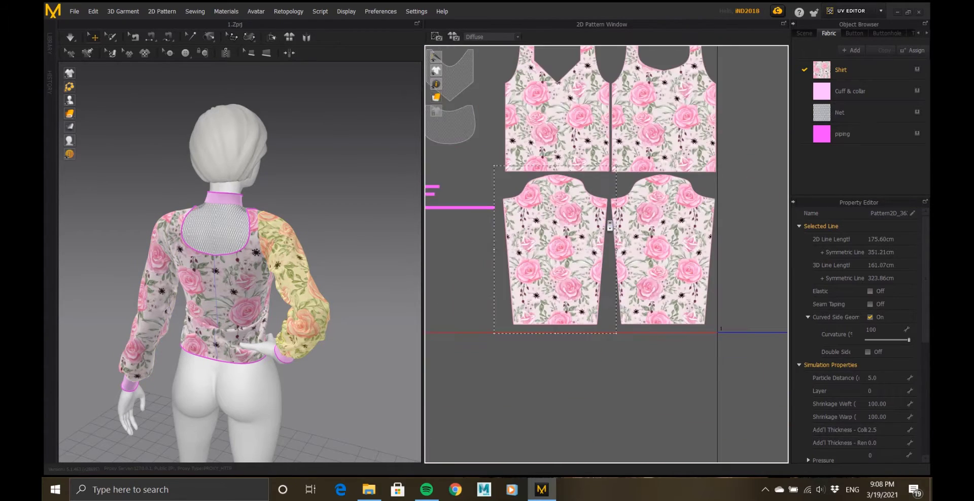
pyautogui.scroll(6, 667, 197)
pyautogui.scroll(-5, 666, 197)
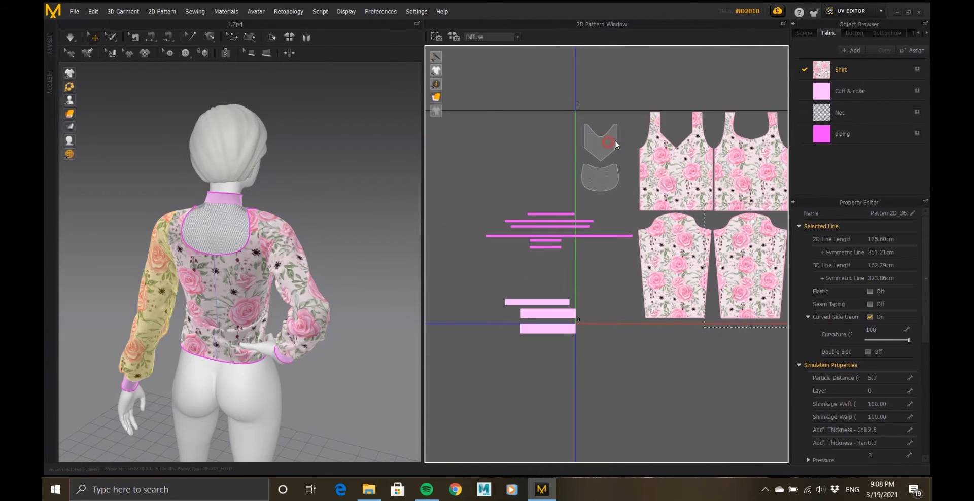
# - Scale up both net pieces together and move the group of piping strips away from them
pyautogui.click(612, 138)
pyautogui.moveTo(609, 182); pyautogui.dragTo(615, 178)
pyautogui.moveTo(583, 116); pyautogui.dragTo(649, 226)
pyautogui.click(518, 162)
pyautogui.moveTo(569, 226); pyautogui.dragTo(495, 189)
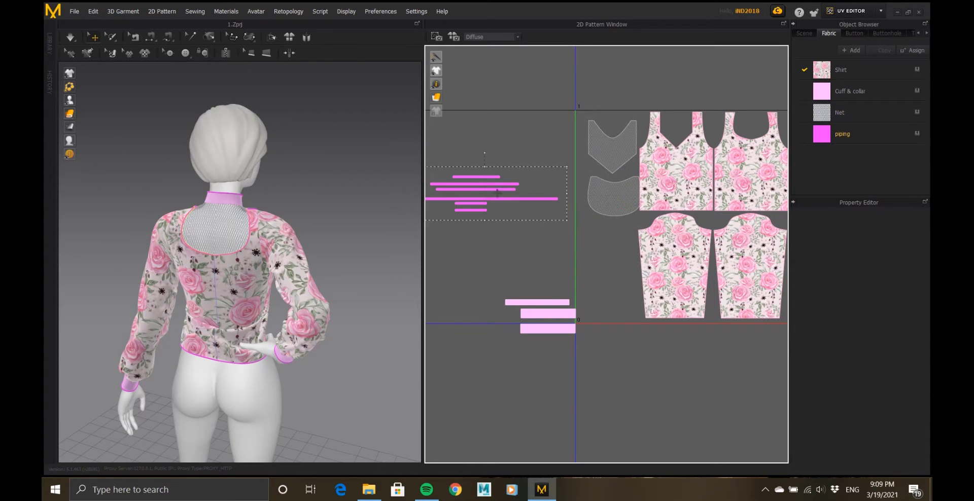
# - Place the front net piece at the tile's upper corner and the back net piece beside the sleeve's lower end
pyautogui.click(612, 213)
pyautogui.moveTo(613, 210); pyautogui.dragTo(612, 210)
pyautogui.moveTo(619, 149); pyautogui.dragTo(611, 141)
pyautogui.moveTo(613, 202); pyautogui.dragTo(611, 298)
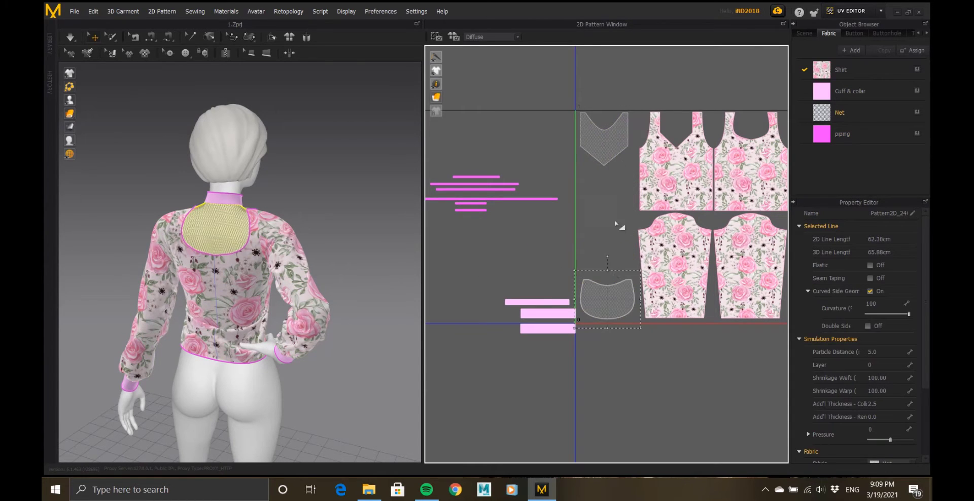
# - Enlarge both net pieces together and shift each back inside the tile border
pyautogui.keyDown('shift'); pyautogui.click(616, 139); pyautogui.keyUp('shift')
pyautogui.moveTo(643, 110); pyautogui.dragTo(660, 81)
pyautogui.click(735, 396)
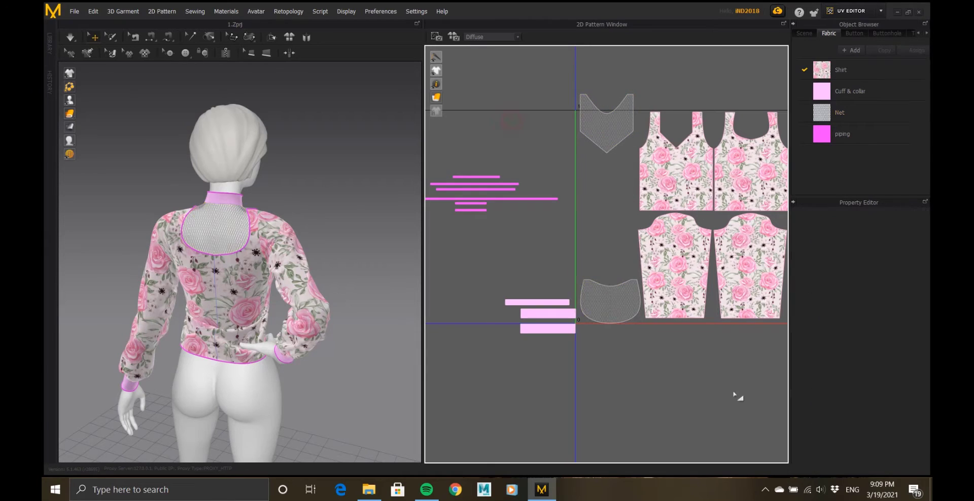
pyautogui.click(628, 310)
pyautogui.moveTo(625, 307); pyautogui.dragTo(625, 306)
pyautogui.moveTo(613, 130); pyautogui.dragTo(611, 149)
pyautogui.click(518, 135)
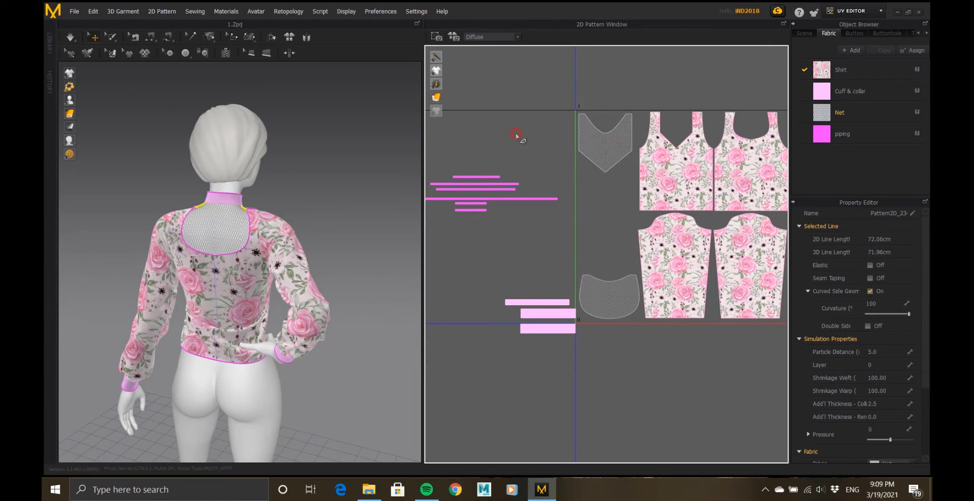
# - Scale up the two net pieces once more and fit them closely between the tile border and the shirt pieces
pyautogui.click(626, 294)
pyautogui.keyDown('shift'); pyautogui.click(613, 146); pyautogui.keyUp('shift')
pyautogui.moveTo(641, 112); pyautogui.dragTo(658, 89)
pyautogui.click(622, 231)
pyautogui.click(628, 299)
pyautogui.scroll(5, 627, 299)
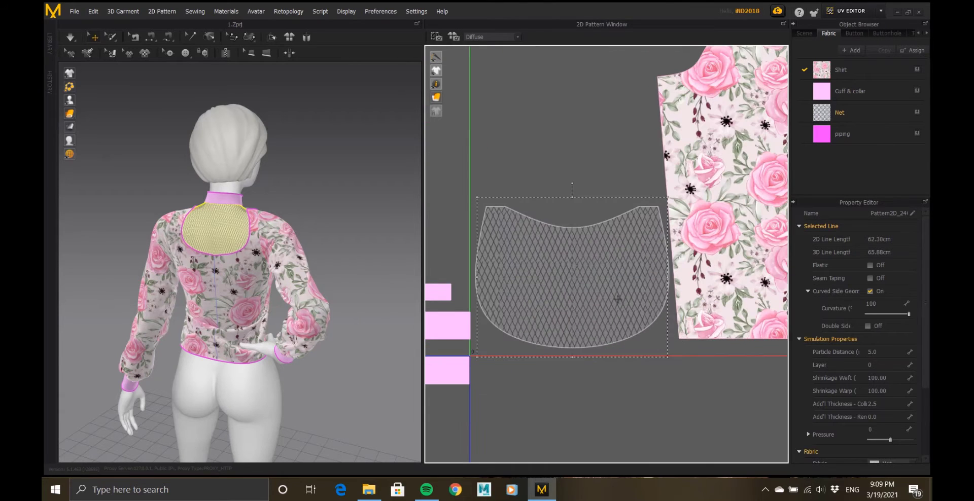
pyautogui.moveTo(601, 297); pyautogui.dragTo(602, 297)
pyautogui.scroll(-4, 602, 298)
pyautogui.moveTo(598, 108)
pyautogui.mouseDown()
pyautogui.moveTo(596, 256)
pyautogui.moveTo(597, 120)
pyautogui.mouseUp()
pyautogui.scroll(6, 563, 74)
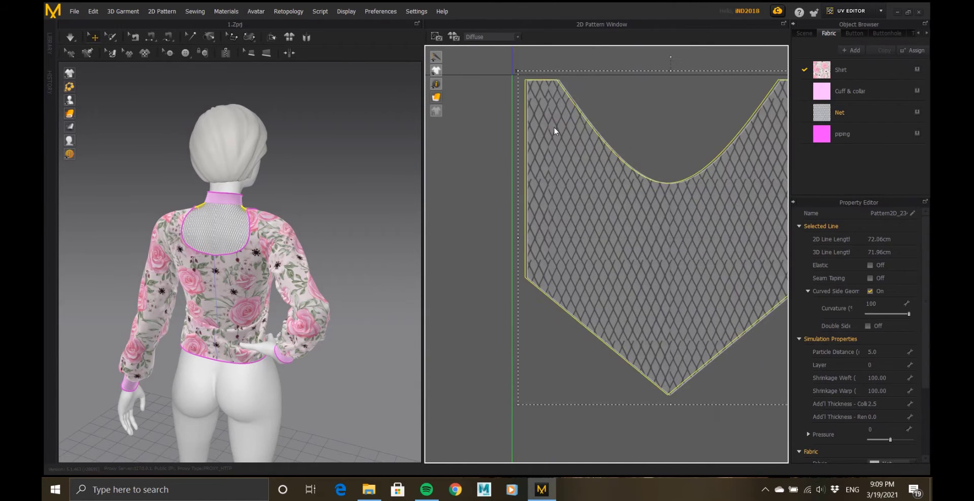
pyautogui.scroll(-6, 612, 87)
# - Move the cuff and collar pieces into the gap between the net pieces and scale them up together
pyautogui.scroll(-3, 632, 85)
pyautogui.moveTo(578, 264); pyautogui.dragTo(629, 149)
pyautogui.moveTo(572, 253); pyautogui.dragTo(637, 179)
pyautogui.moveTo(580, 278); pyautogui.dragTo(630, 161)
pyautogui.scroll(4, 637, 149)
pyautogui.keyDown('shift'); pyautogui.click(641, 232); pyautogui.keyUp('shift')
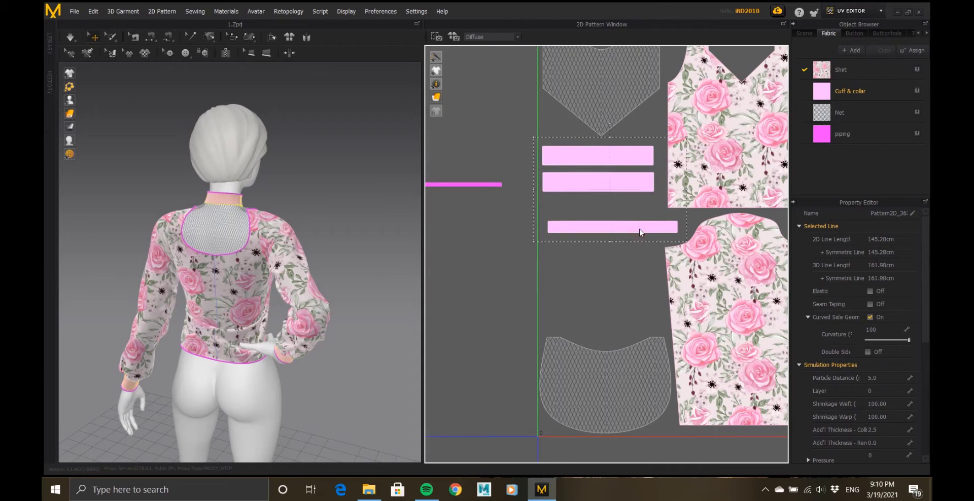
pyautogui.moveTo(689, 245); pyautogui.dragTo(701, 253)
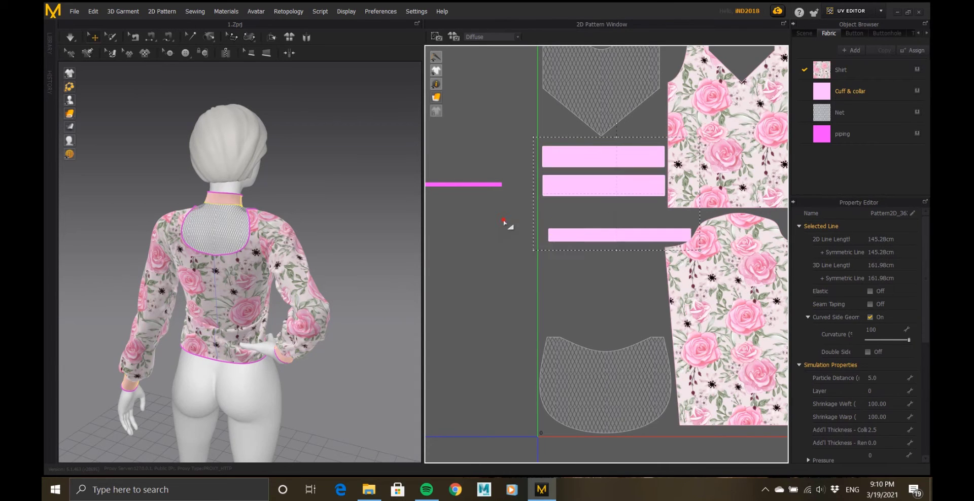
# - Space the collar and the two cuff pieces as a neat stack below the front net piece
pyautogui.click(508, 224)
pyautogui.moveTo(594, 236); pyautogui.dragTo(587, 219)
pyautogui.moveTo(601, 190); pyautogui.dragTo(602, 198)
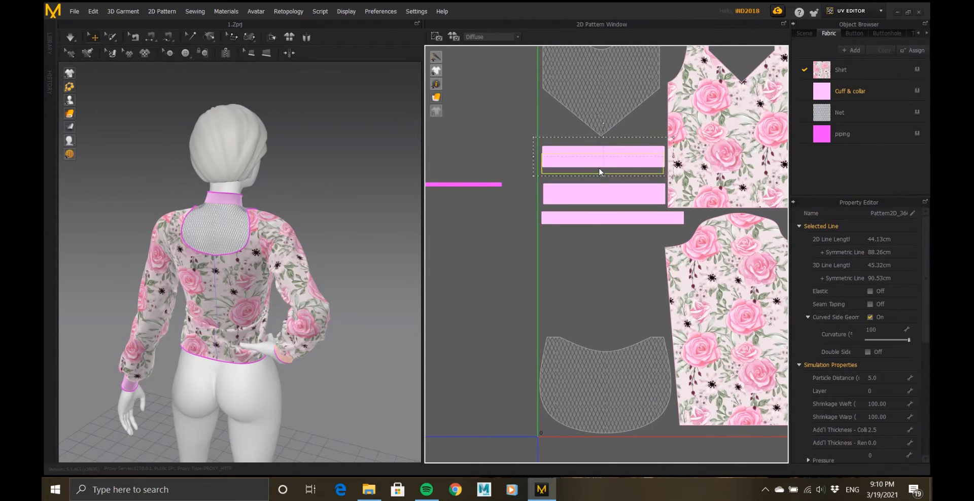
pyautogui.scroll(-5, 556, 217)
# - Regroup the six piping strips into a compact stack, centring them closely below the longest strip
pyautogui.click(587, 233)
pyautogui.moveTo(587, 233); pyautogui.dragTo(589, 234)
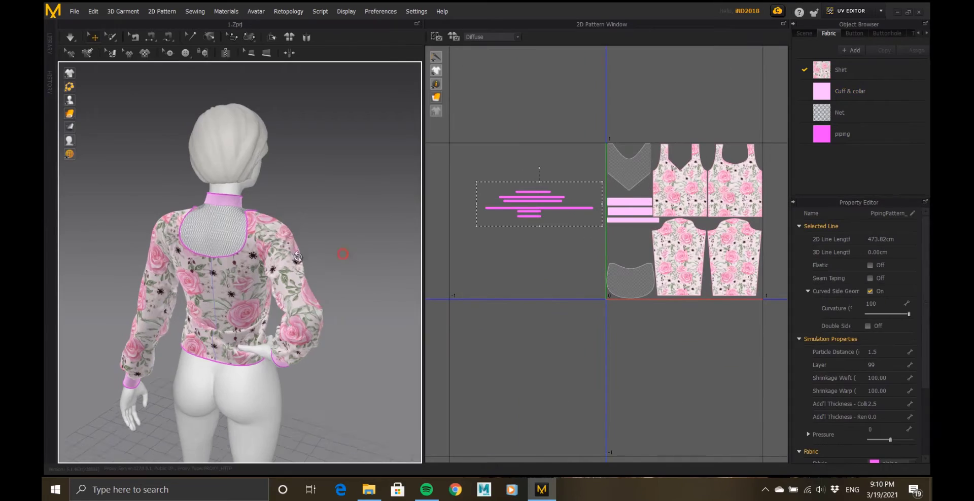
pyautogui.scroll(6, 243, 226)
pyautogui.moveTo(341, 252); pyautogui.dragTo(231, 235, button='right')
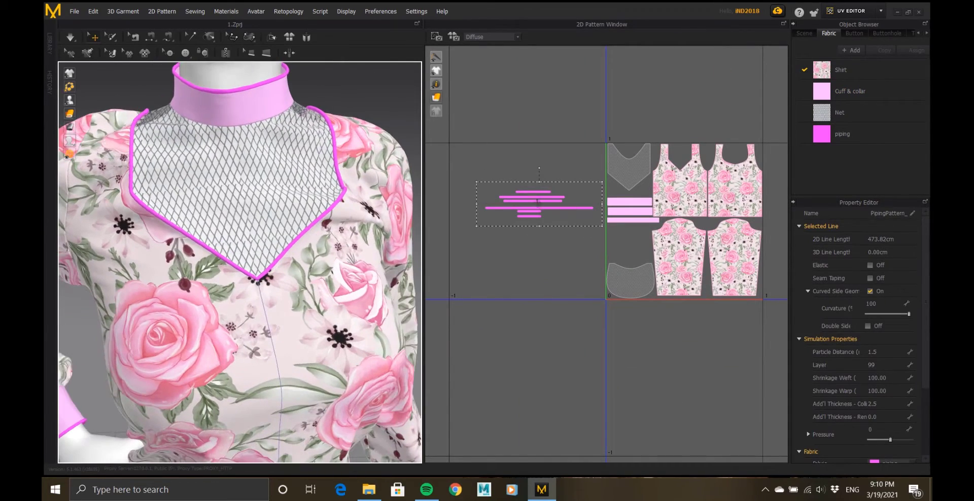
pyautogui.click(531, 280)
pyautogui.moveTo(535, 202); pyautogui.dragTo(562, 199)
pyautogui.scroll(5, 531, 274)
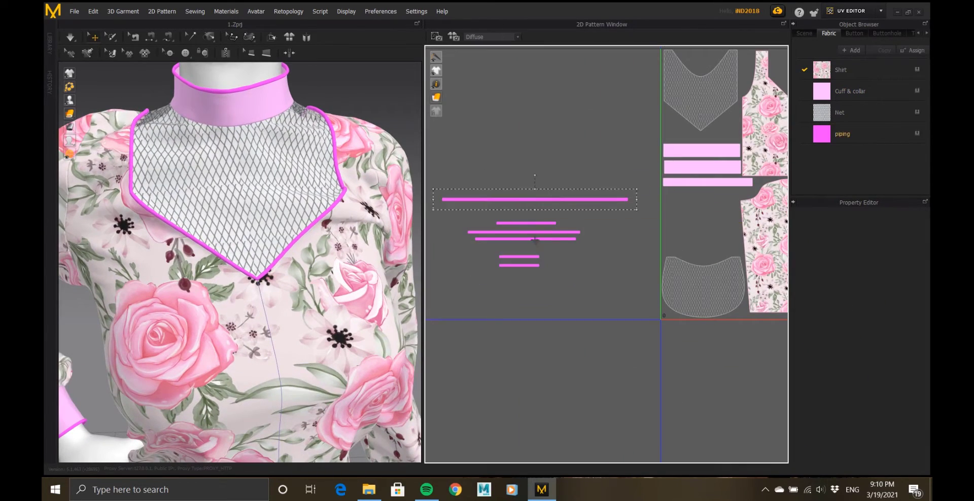
pyautogui.moveTo(531, 232); pyautogui.dragTo(539, 202)
pyautogui.scroll(3, 494, 204)
pyautogui.scroll(2, 537, 226)
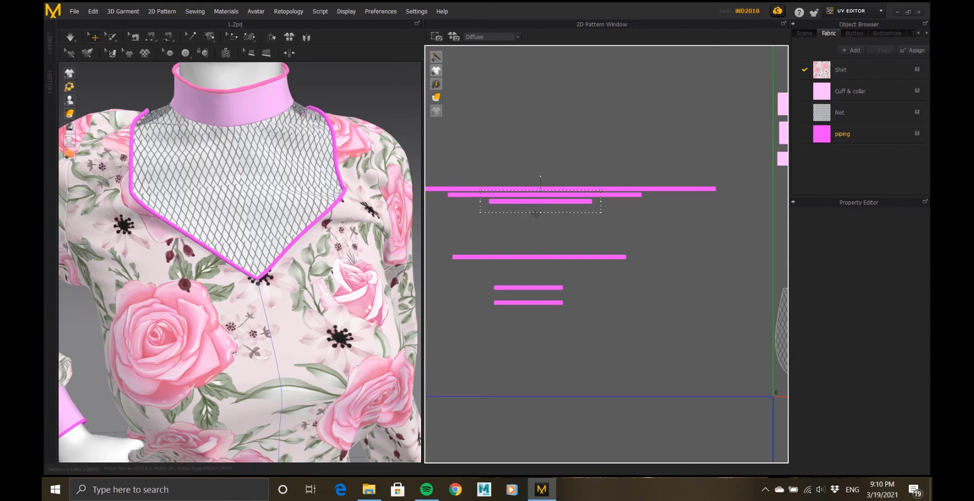
pyautogui.moveTo(536, 257); pyautogui.dragTo(542, 207)
pyautogui.moveTo(541, 288); pyautogui.dragTo(580, 249)
# - Undo the last change, then fit the whole piping stack into the tile above the back net piece
pyautogui.scroll(-4, 537, 228)
pyautogui.hotkey('ctrl', 'z')
pyautogui.moveTo(515, 259); pyautogui.dragTo(646, 274)
pyautogui.scroll(5, 681, 276)
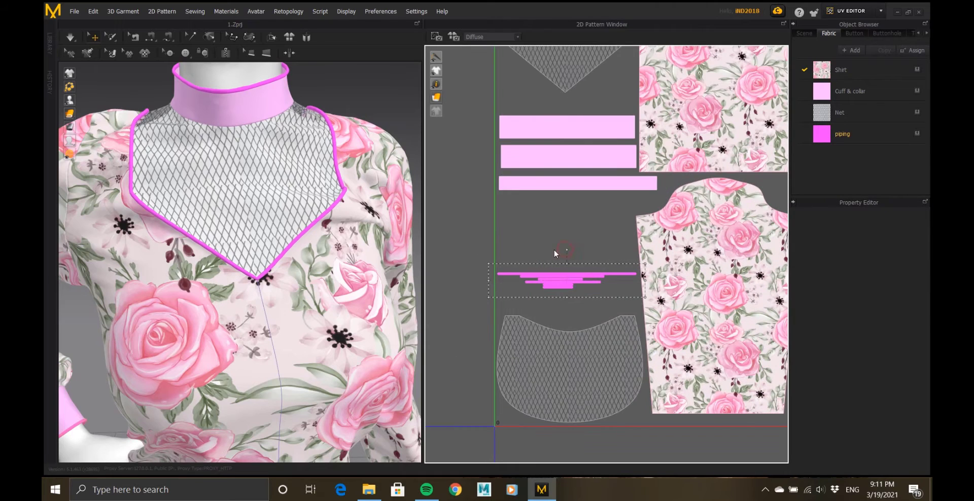
# - Rotate the piping strips diagonally, scale them up and spread them apart between the collar and the back net piece
pyautogui.moveTo(566, 250); pyautogui.dragTo(506, 285)
pyautogui.moveTo(569, 171); pyautogui.dragTo(661, 189)
pyautogui.moveTo(587, 254); pyautogui.dragTo(535, 234)
pyautogui.scroll(5, 566, 253)
pyautogui.moveTo(570, 283); pyautogui.dragTo(503, 215)
# - Examine the neckline piping on the 3D garment and check the complete UV layout within the tile
pyautogui.scroll(-8, 572, 274)
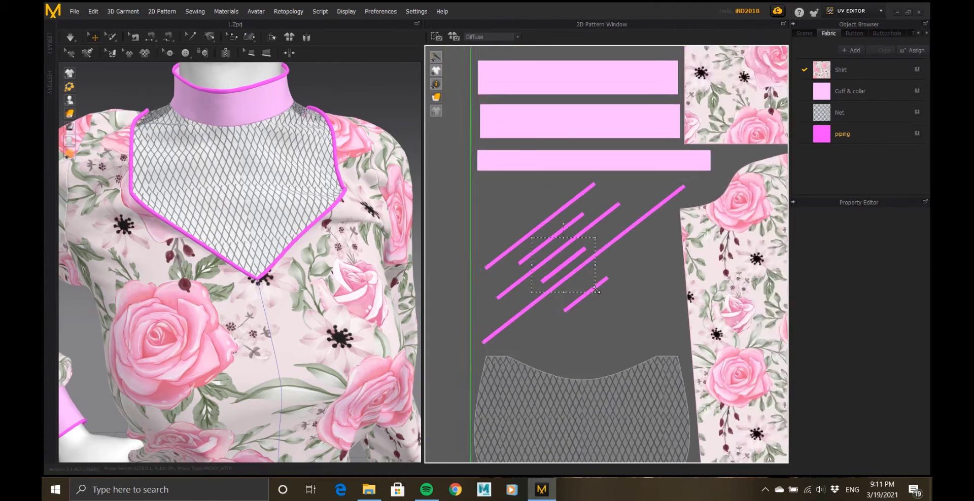
pyautogui.scroll(4, 536, 265)
pyautogui.scroll(6, 328, 229)
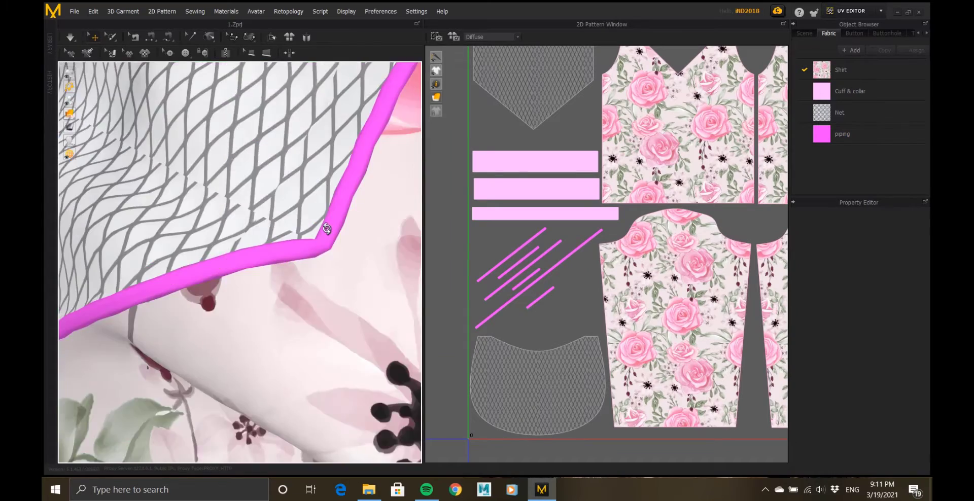
pyautogui.scroll(-9, 325, 248)
pyautogui.scroll(-3, 320, 274)
pyautogui.scroll(-4, 522, 283)
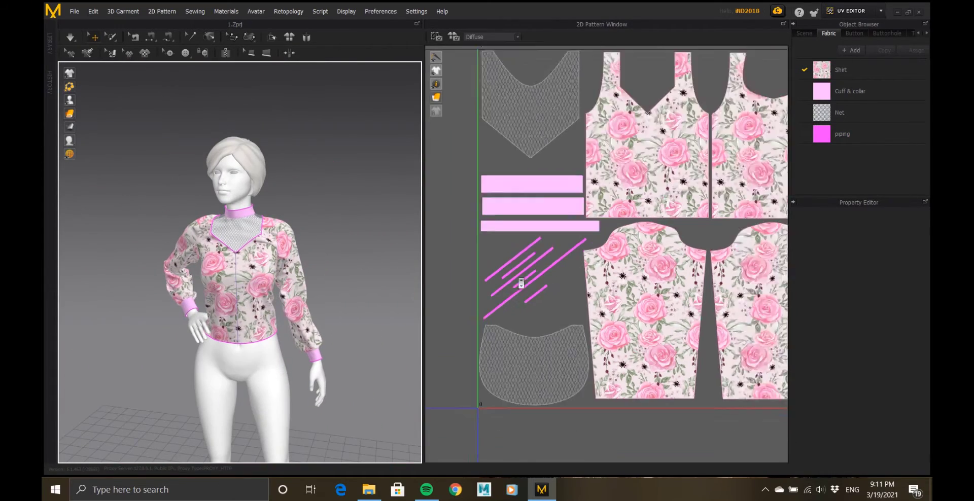
pyautogui.click(659, 268)
pyautogui.click(579, 211)
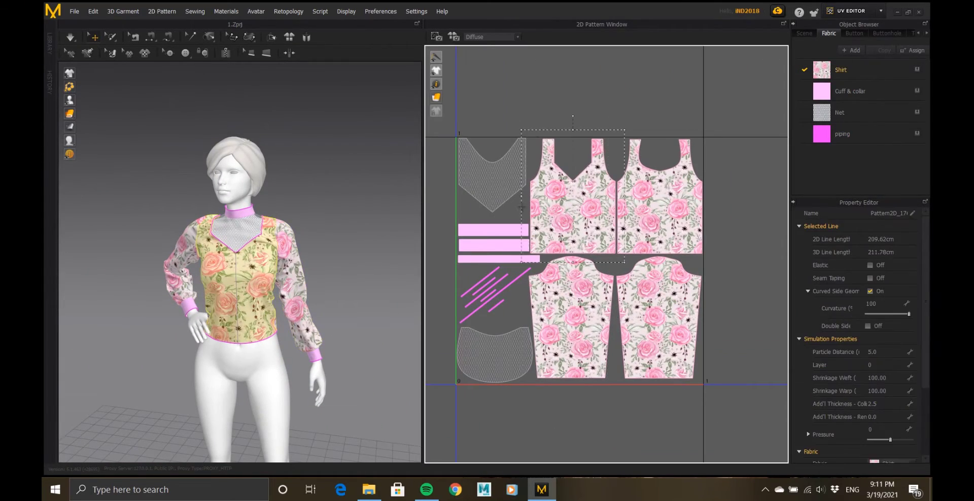
pyautogui.click(572, 116)
# - Switch from the UV Editor to Simulation mode and view the garment on the avatar
pyautogui.click(844, 11)
pyautogui.click(847, 24)
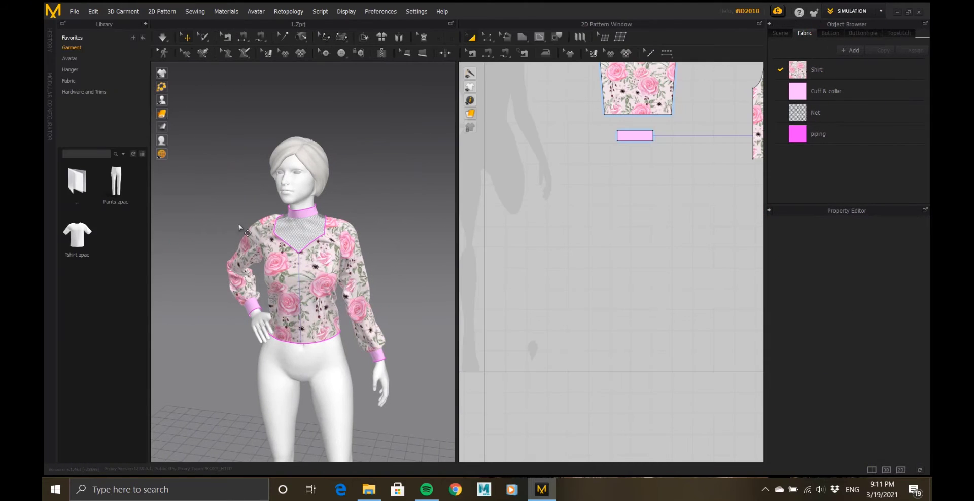
pyautogui.moveTo(236, 260); pyautogui.dragTo(82, 260, button='right')
pyautogui.moveTo(240, 284); pyautogui.dragTo(499, 269, button='right')
pyautogui.moveTo(332, 266); pyautogui.dragTo(335, 264, button='right')
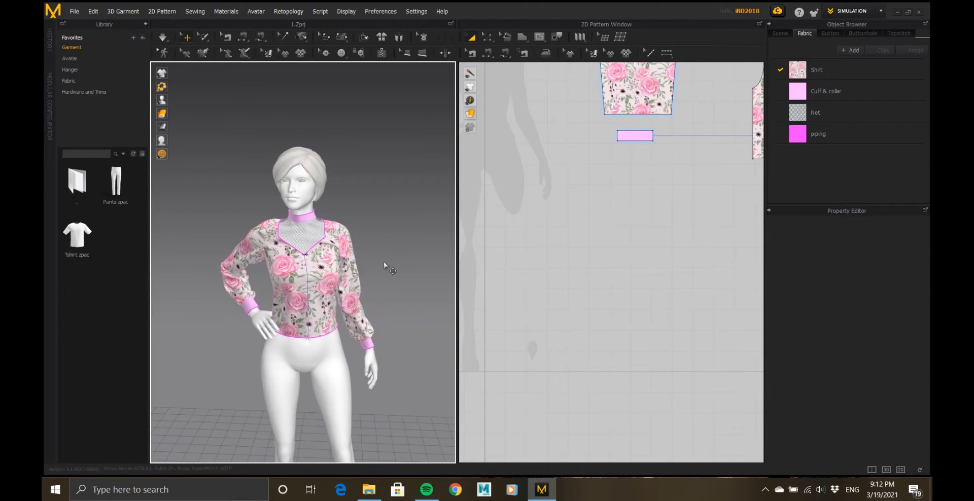
pyautogui.scroll(-2, 558, 297)
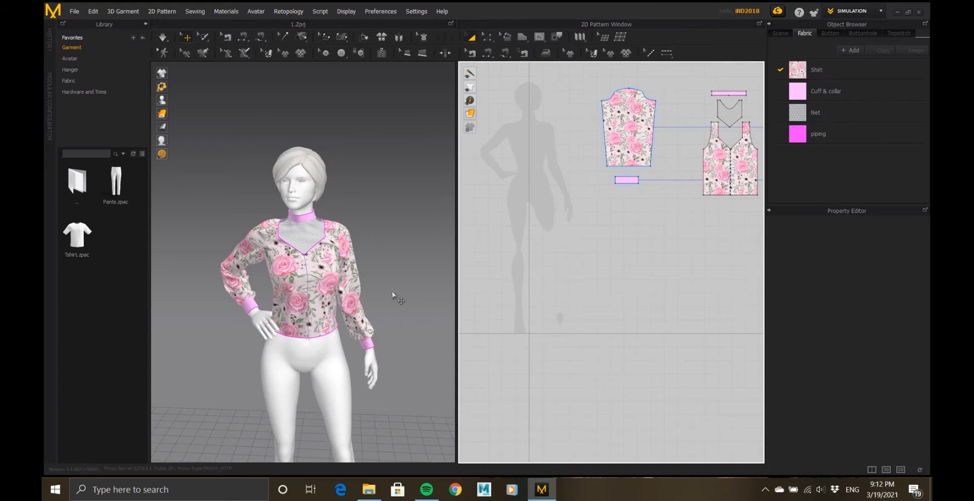
# - Try to quadrangulate the shirt's garment mesh
pyautogui.moveTo(393, 294); pyautogui.dragTo(359, 290, button='right')
pyautogui.click(93, 11)
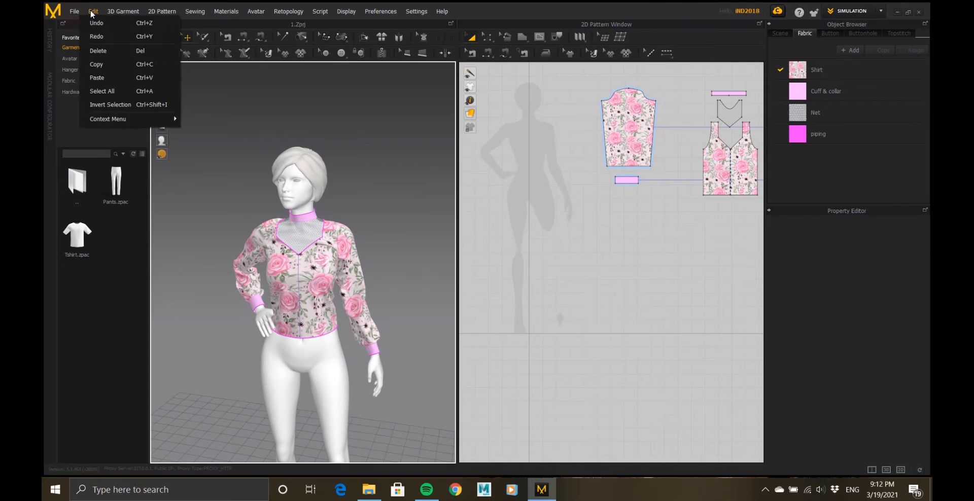
pyautogui.moveTo(124, 118)
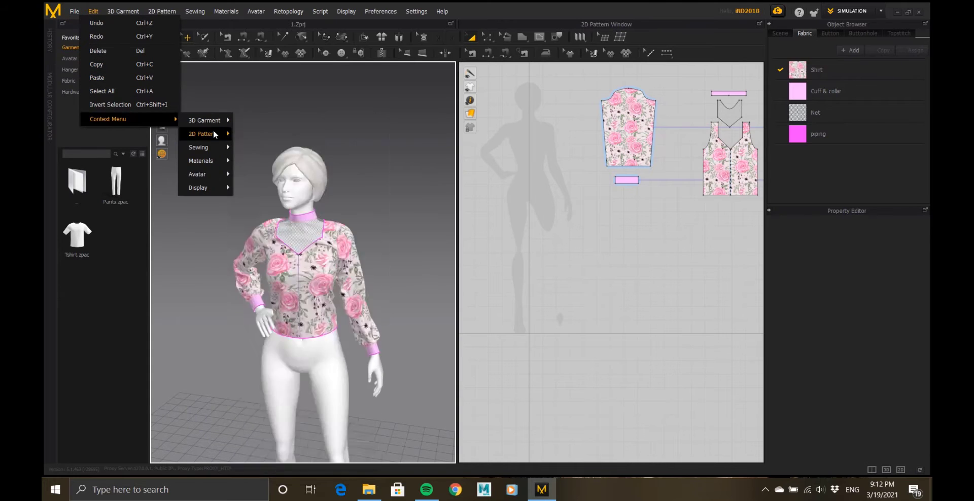
pyautogui.moveTo(211, 118)
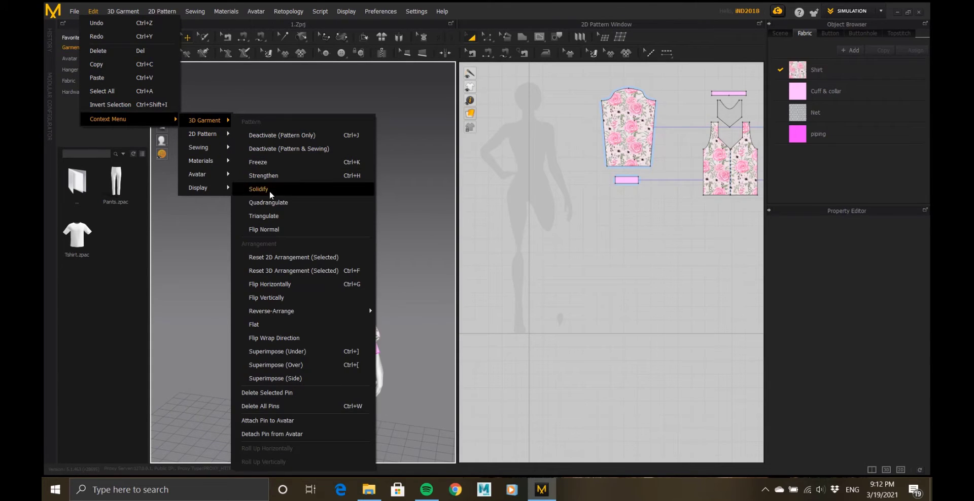
pyautogui.click(291, 203)
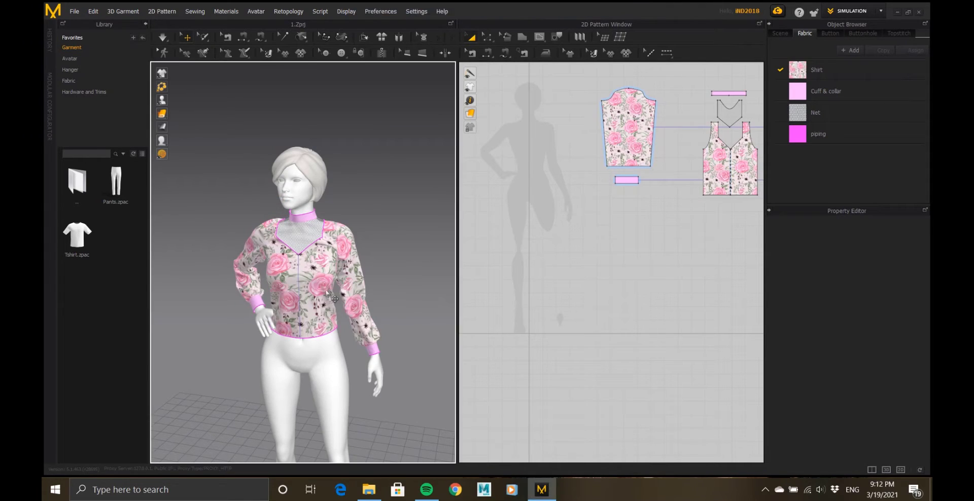
# - Show the garment in mesh display and examine the polygon layout around the collar, neckline and shoulder
pyautogui.scroll(8, 351, 297)
pyautogui.moveTo(162, 113)
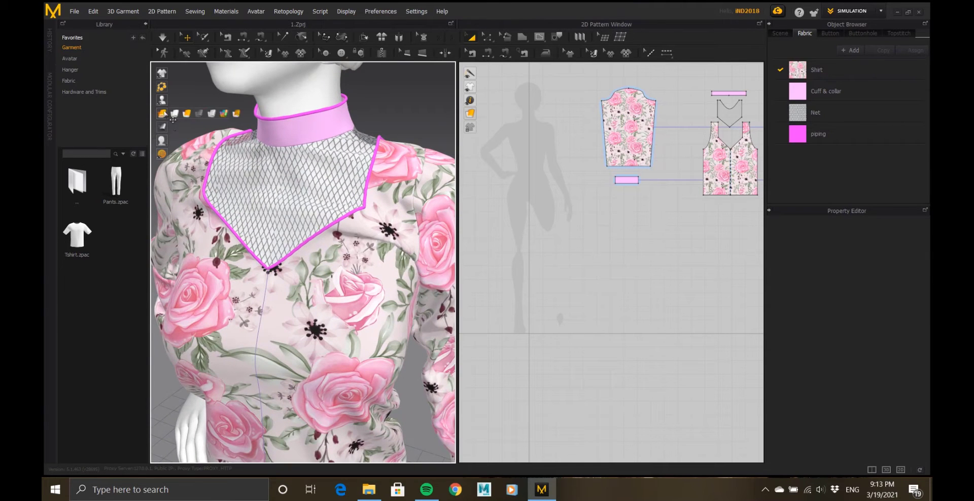
pyautogui.click(213, 113)
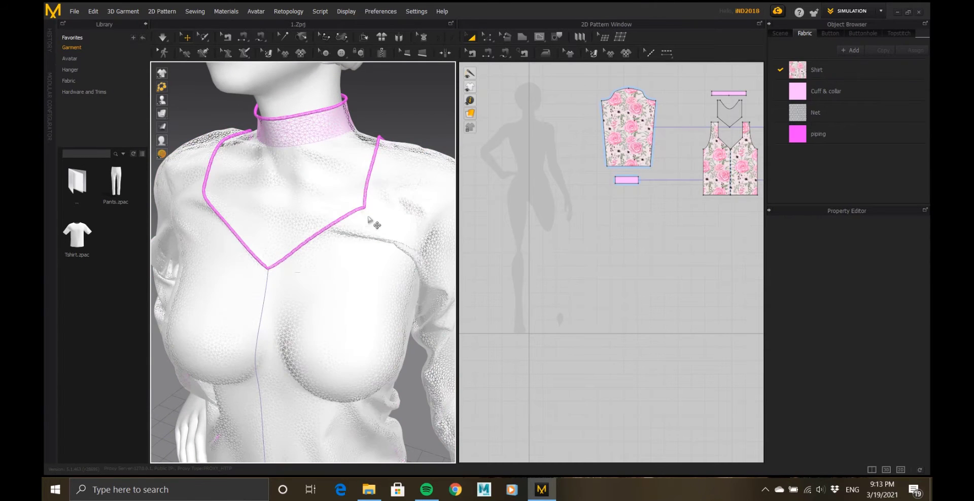
pyautogui.moveTo(369, 218); pyautogui.dragTo(314, 277, button='middle')
pyautogui.scroll(-2, 333, 253)
pyautogui.scroll(5, 346, 247)
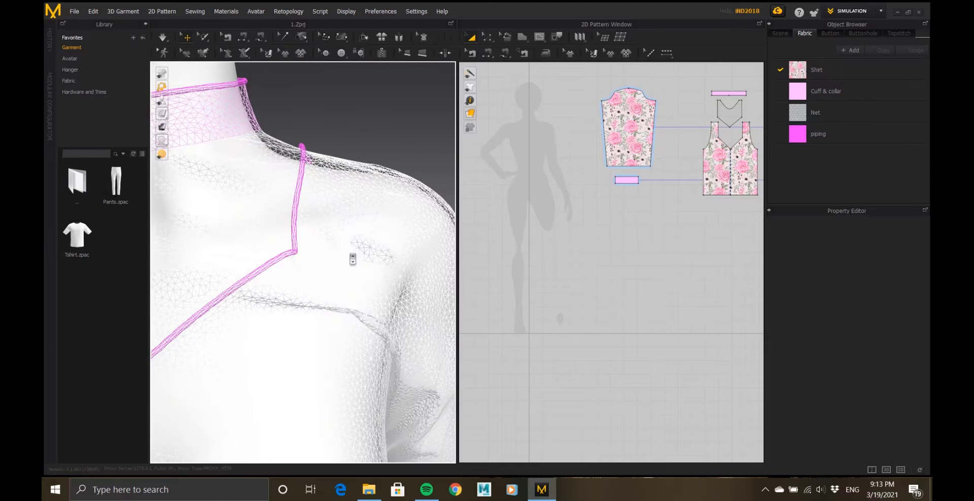
pyautogui.scroll(-10, 350, 259)
pyautogui.moveTo(310, 269)
pyautogui.mouseDown(button='right')
pyautogui.moveTo(299, 274)
pyautogui.moveTo(319, 269)
pyautogui.mouseUp(button='right')
pyautogui.scroll(-2, 542, 216)
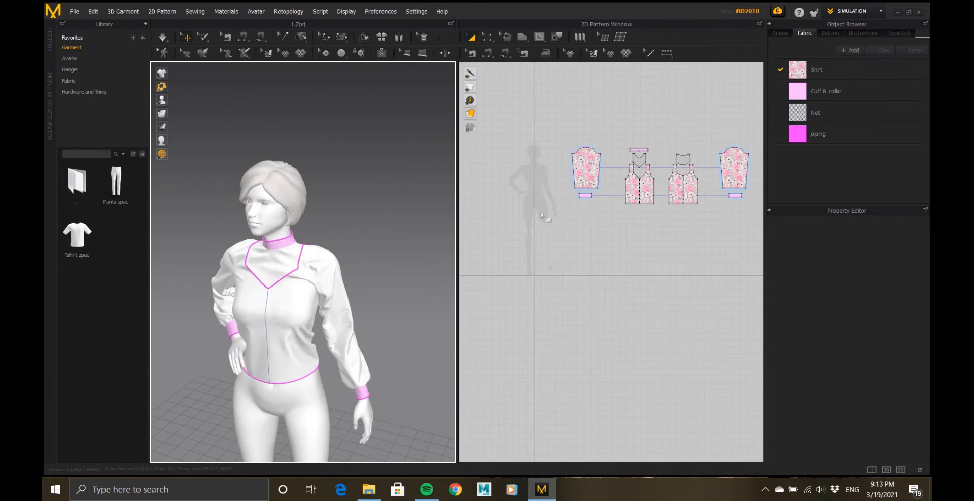
# - Select all the pattern pieces in the 2D pattern layout and quadrangulate them
pyautogui.scroll(-2, 685, 215)
pyautogui.moveTo(718, 217); pyautogui.dragTo(576, 142)
pyautogui.click(124, 11)
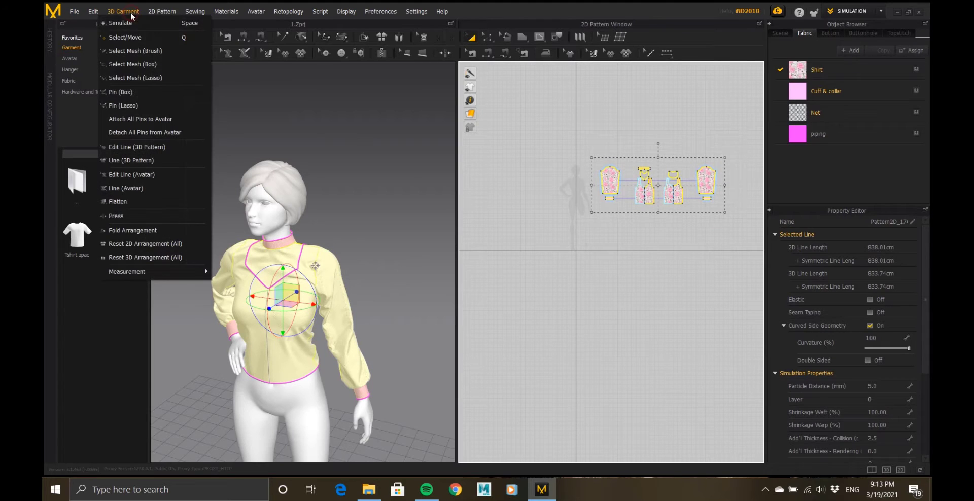
pyautogui.click(325, 260)
pyautogui.scroll(10, 325, 260)
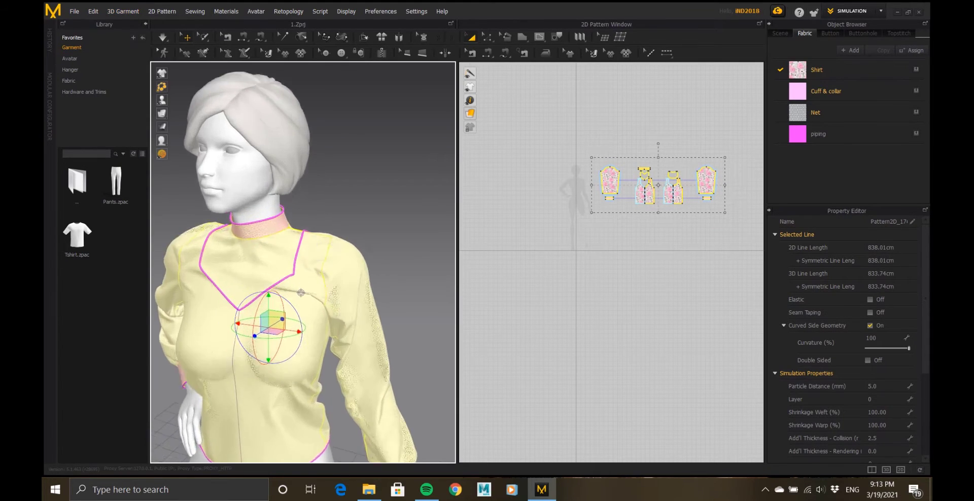
pyautogui.scroll(2, 353, 266)
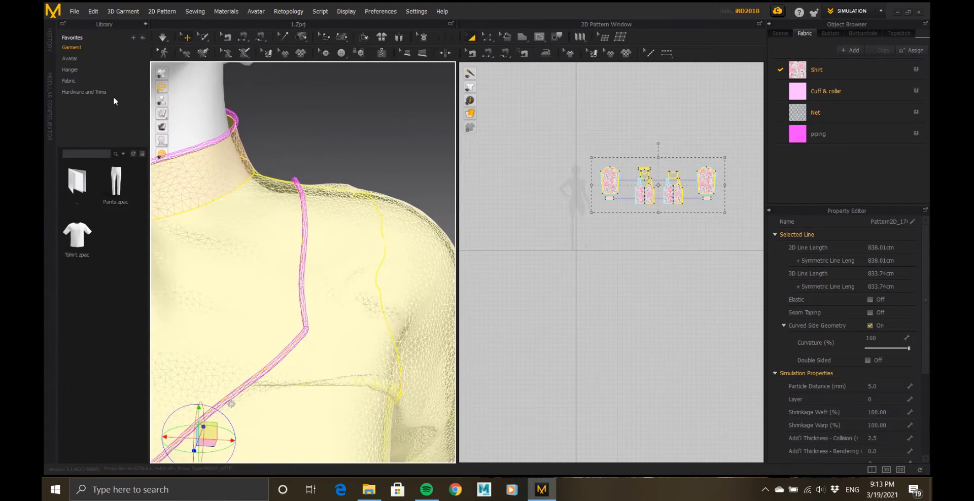
pyautogui.click(93, 11)
pyautogui.moveTo(108, 118)
pyautogui.moveTo(204, 120)
pyautogui.click(288, 235)
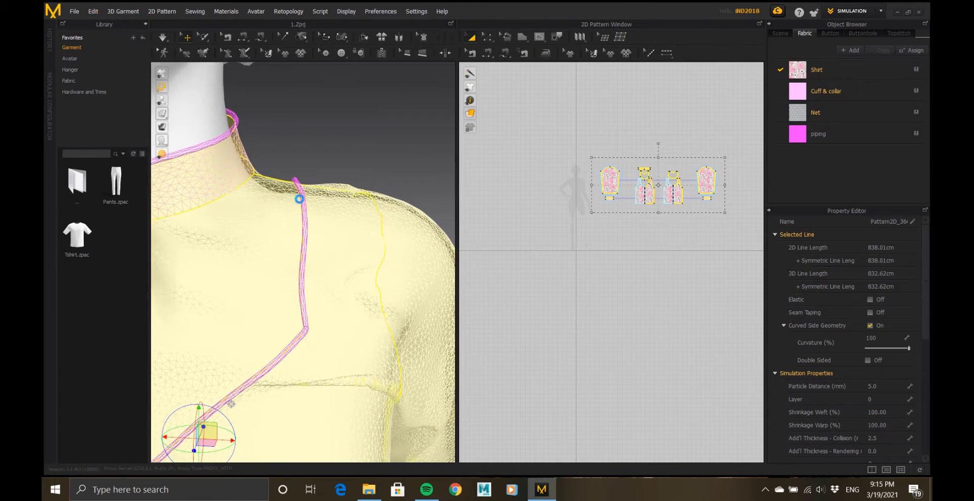
# - View the mesh of the whole shirt, restore the textured surface display and clear the selection
pyautogui.moveTo(388, 261); pyautogui.dragTo(333, 242, button='right')
pyautogui.scroll(-7, 332, 239)
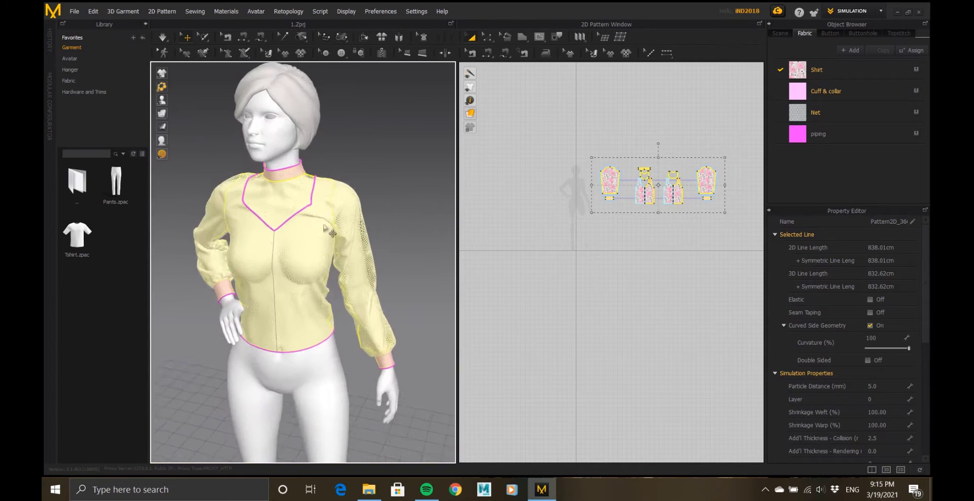
pyautogui.moveTo(162, 118)
pyautogui.click(215, 114)
pyautogui.click(385, 221)
# - Simulate the shirt on the avatar while checking the drape from the side, and stop the simulation
pyautogui.click(163, 37)
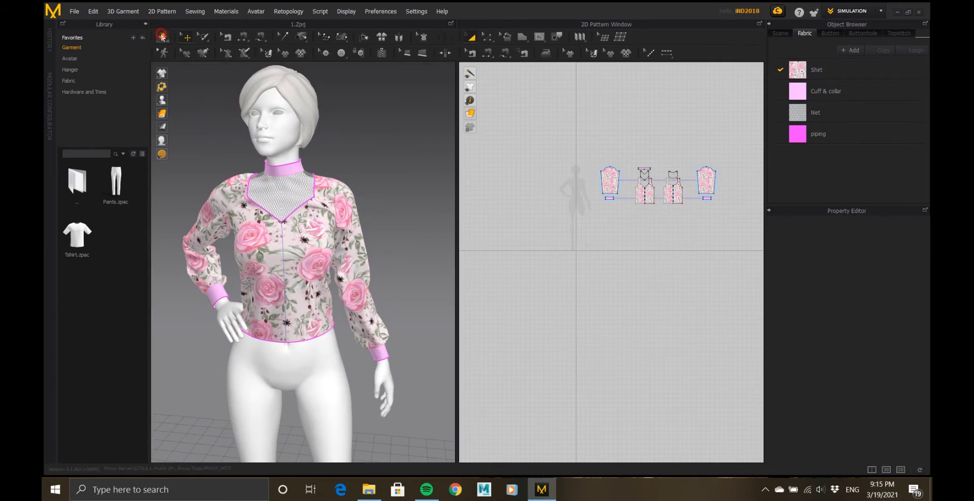
pyautogui.moveTo(269, 231); pyautogui.dragTo(311, 195, button='right')
pyautogui.scroll(6, 312, 230)
pyautogui.scroll(-6, 312, 229)
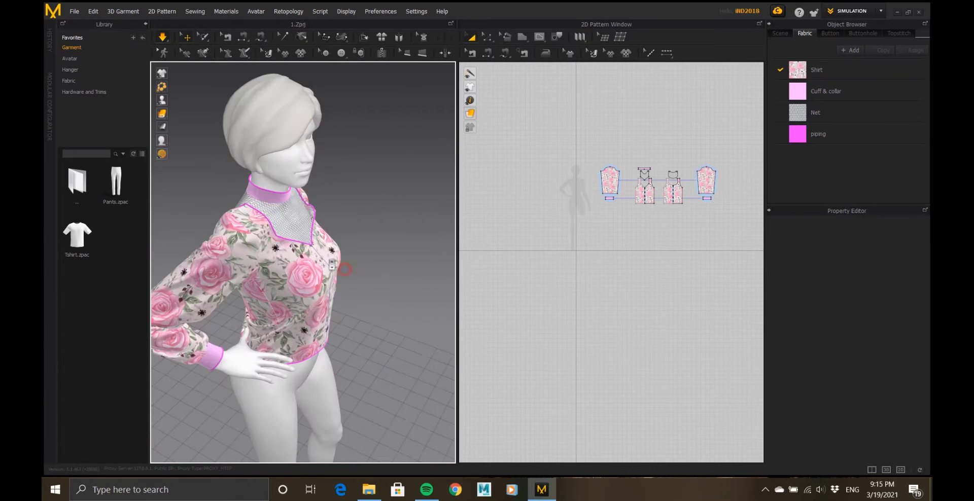
pyautogui.moveTo(312, 229); pyautogui.dragTo(330, 213, button='right')
# - Set the piping fabric's colour to a darker magenta, #AA2EAA, and deselect the fabric
pyautogui.click(819, 134)
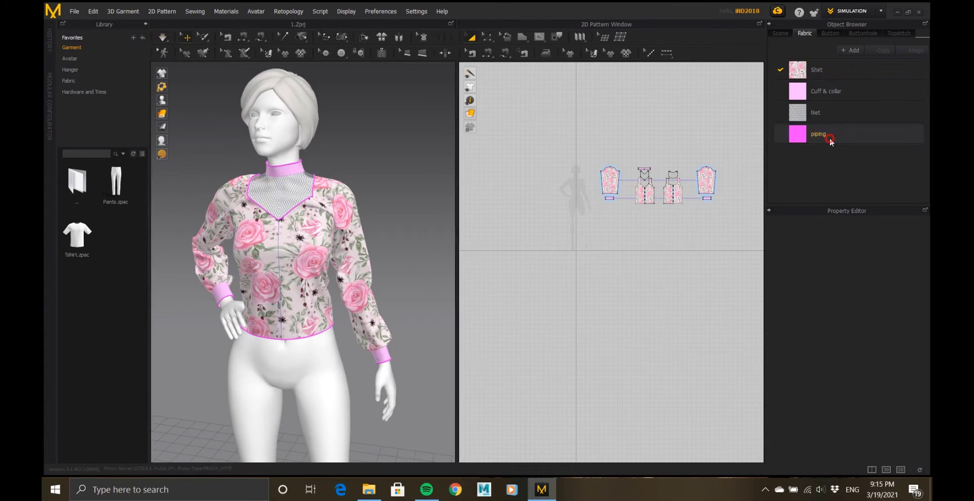
pyautogui.click(904, 345)
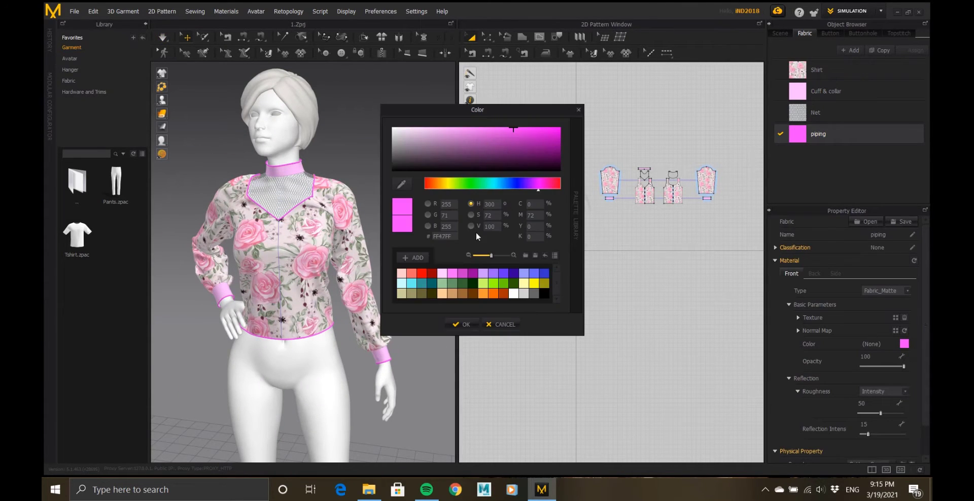
pyautogui.click(515, 146)
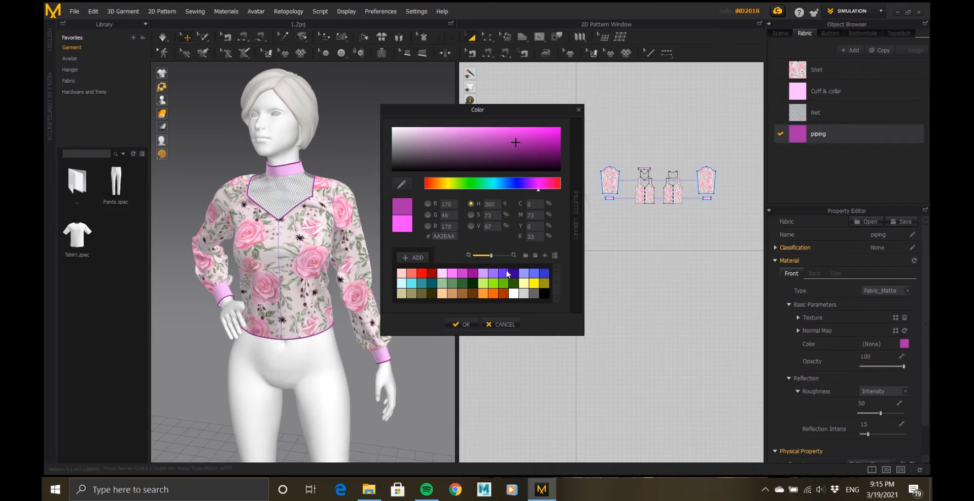
pyautogui.click(462, 325)
pyautogui.scroll(-2, 384, 237)
pyautogui.moveTo(384, 237); pyautogui.dragTo(372, 248, button='right')
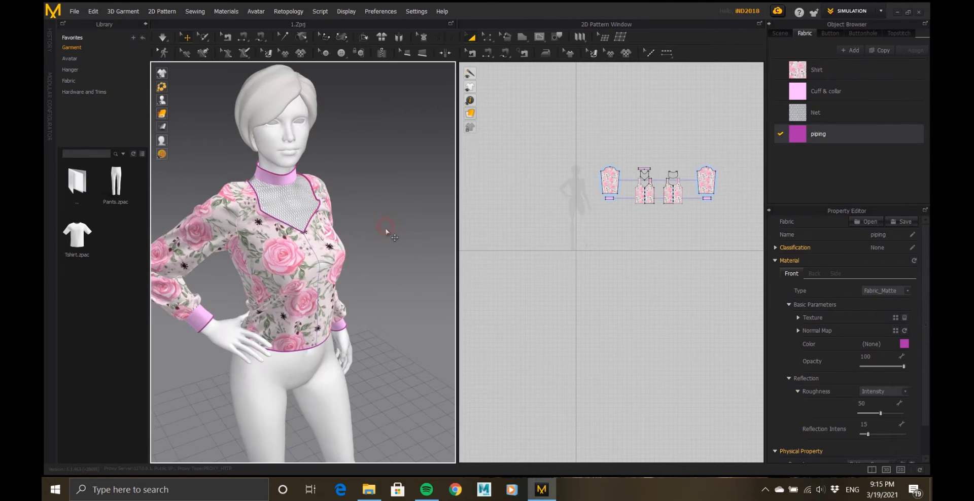
pyautogui.click(387, 230)
# - Check the recoloured piping from the front of the avatar and save the project
pyautogui.scroll(5, 300, 229)
pyautogui.scroll(-5, 291, 248)
pyautogui.moveTo(285, 262); pyautogui.dragTo(307, 258, button='right')
pyautogui.scroll(3, 308, 260)
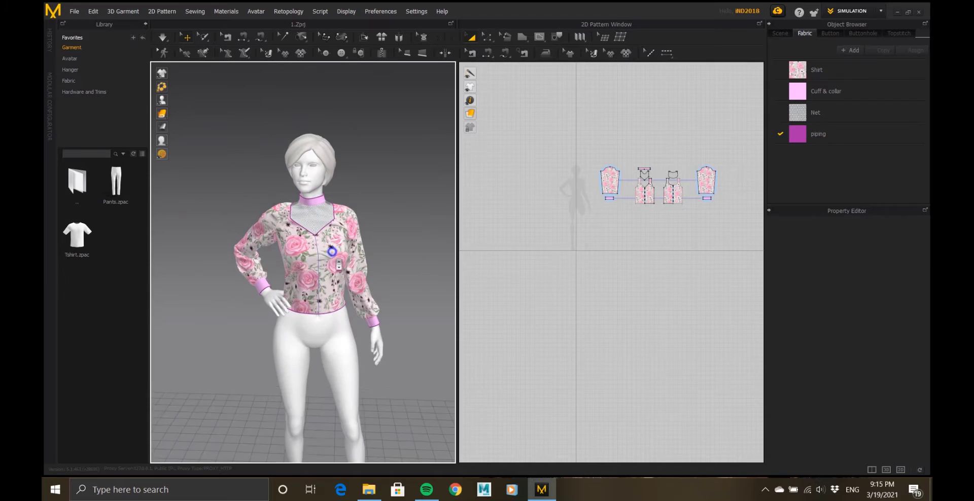
pyautogui.click(74, 11)
pyautogui.click(88, 63)
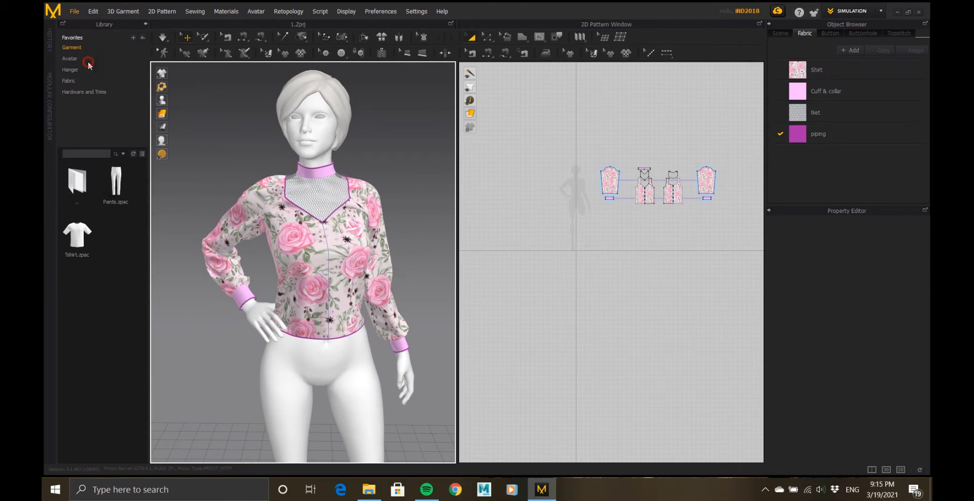
# - Start an OBJ (Selected) export named export_for_zbrush in the Elegant long sleeved folder on the Desktop
pyautogui.click(74, 11)
pyautogui.moveTo(116, 136)
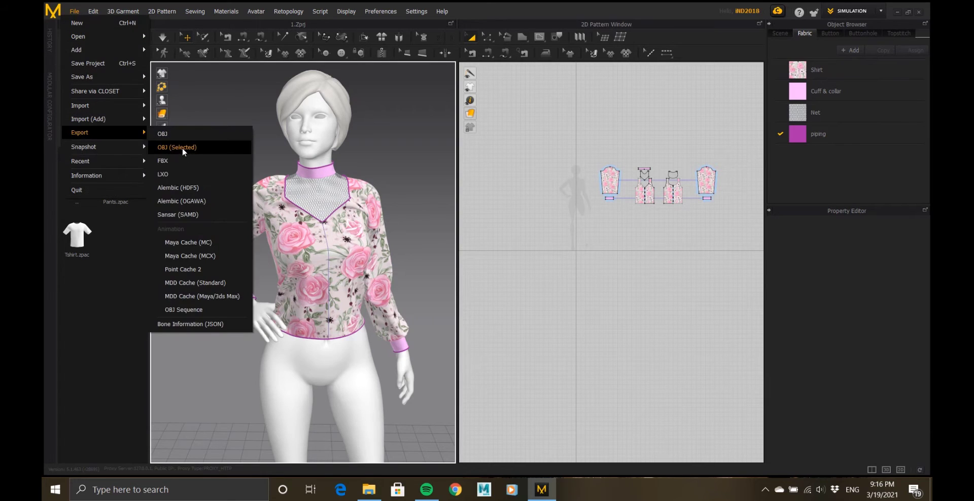
pyautogui.click(182, 147)
pyautogui.click(253, 139)
pyautogui.click(253, 139)
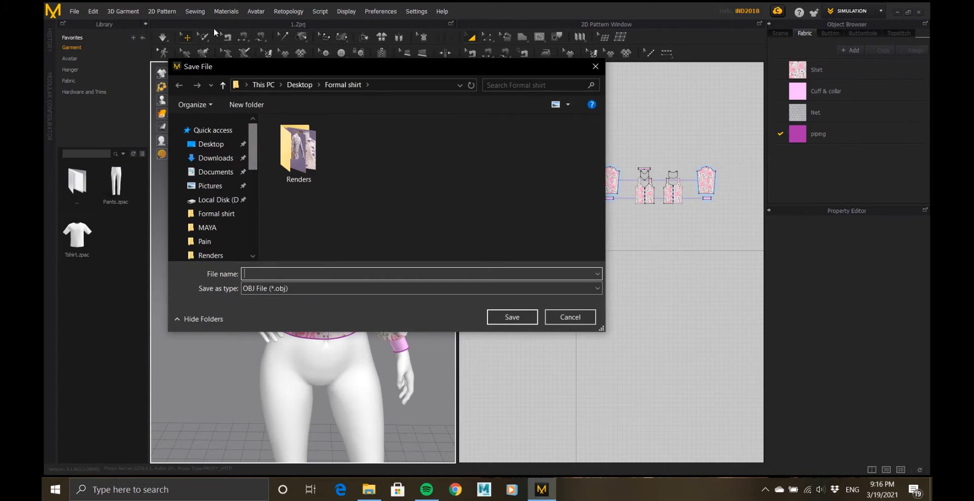
pyautogui.moveTo(519, 6)
pyautogui.click(319, 274)
pyautogui.write('export_for_zbrush')
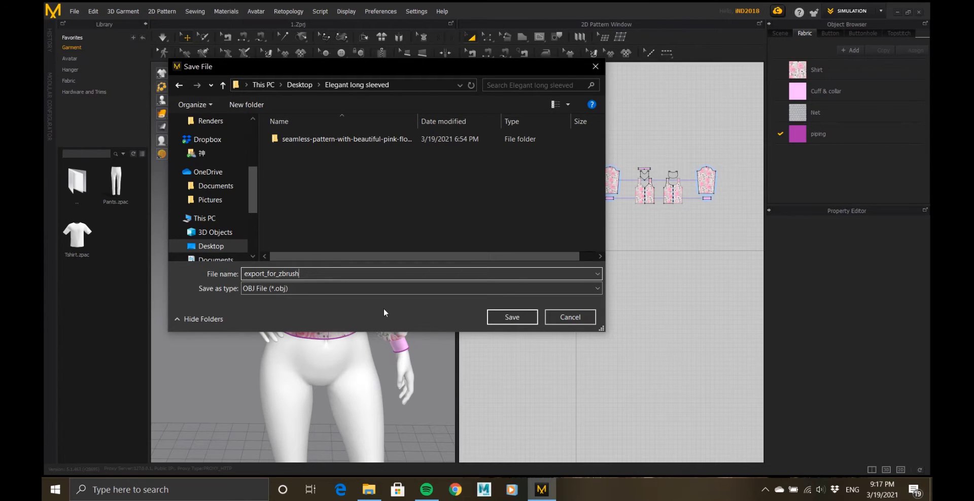
pyautogui.click(506, 319)
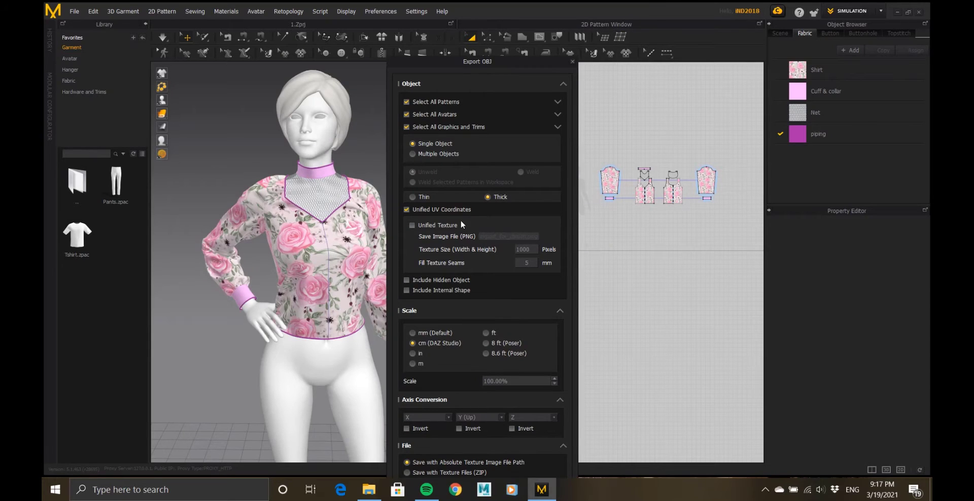
# - Set the OBJ export to Thin and Weld, and complete the export
pyautogui.moveTo(552, 4)
pyautogui.click(414, 197)
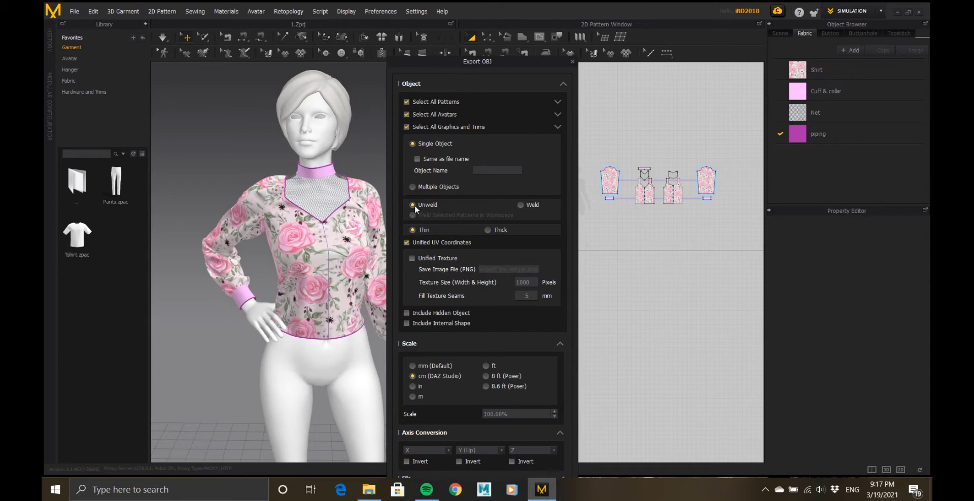
pyautogui.click(523, 205)
pyautogui.click(564, 84)
pyautogui.click(513, 321)
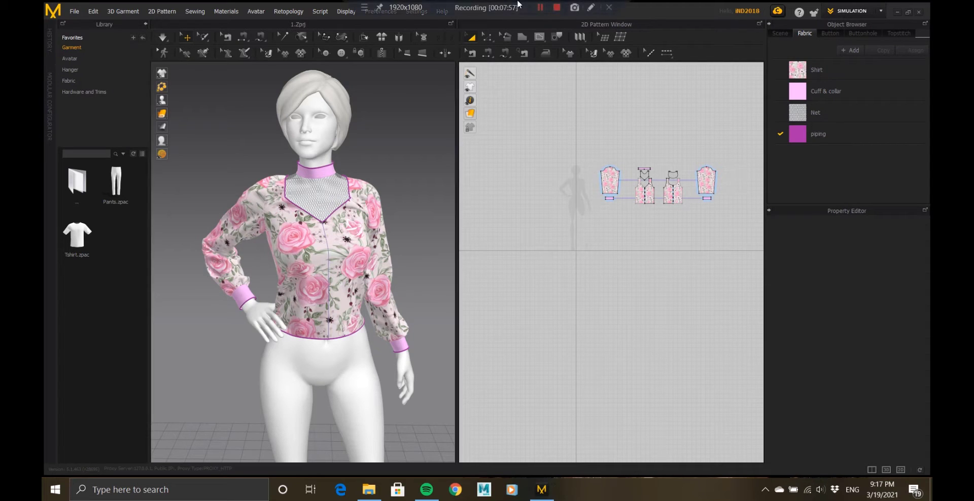
# - Switch to ZBrush and import the export_for_zbrush mesh from the Elegant long sleeved folder
pyautogui.click(541, 8)
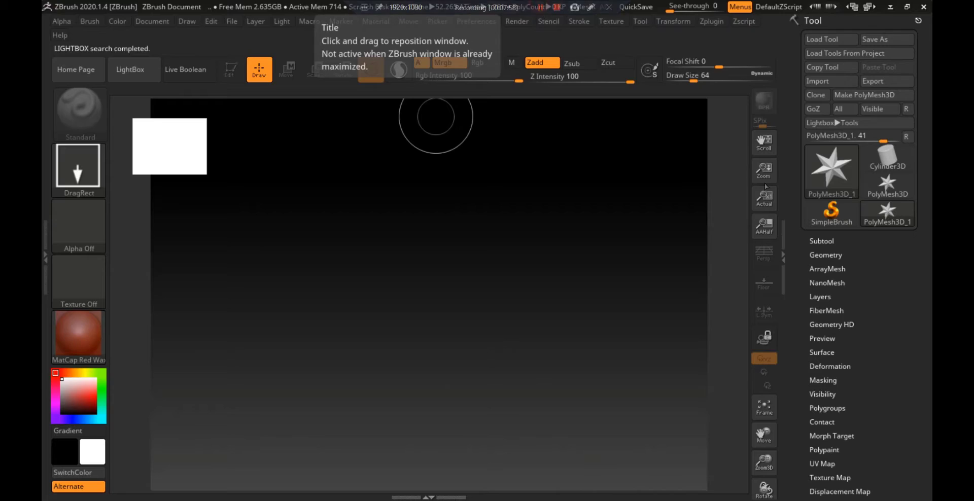
pyautogui.click(831, 81)
pyautogui.scroll(4, 129, 104)
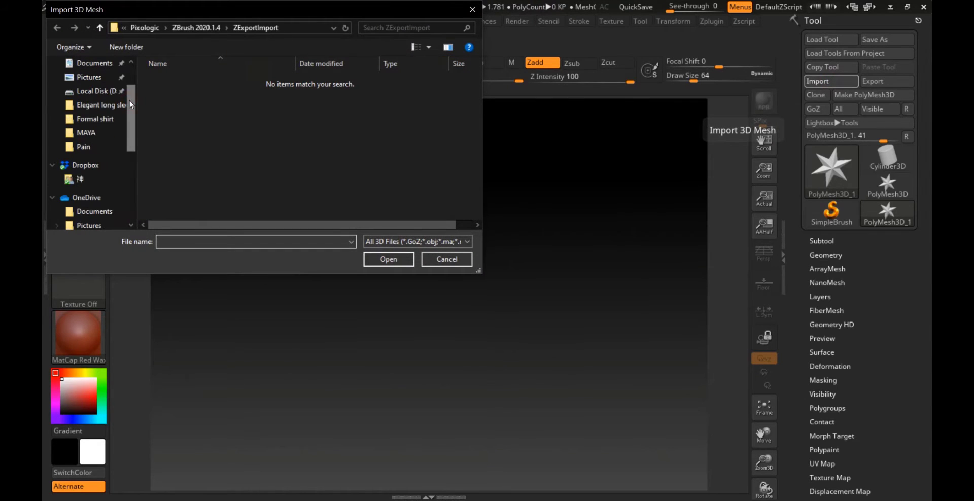
pyautogui.click(115, 108)
pyautogui.click(313, 97)
pyautogui.click(401, 260)
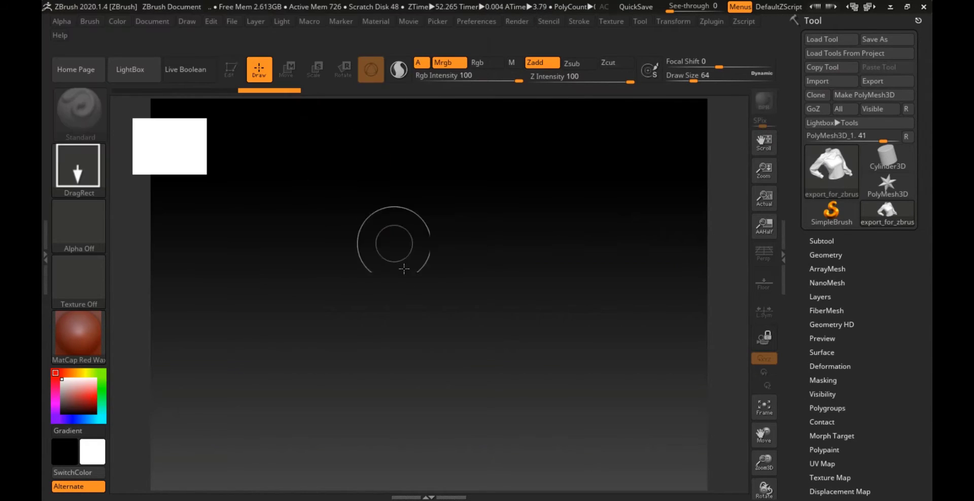
# - Place the imported shirt on the canvas, enter Edit mode and frame its neckline and chest
pyautogui.moveTo(417, 308)
pyautogui.mouseDown()
pyautogui.moveTo(447, 300)
pyautogui.moveTo(483, 311)
pyautogui.mouseUp()
pyautogui.press('t')
pyautogui.moveTo(484, 312); pyautogui.dragTo(508, 327, button='right')
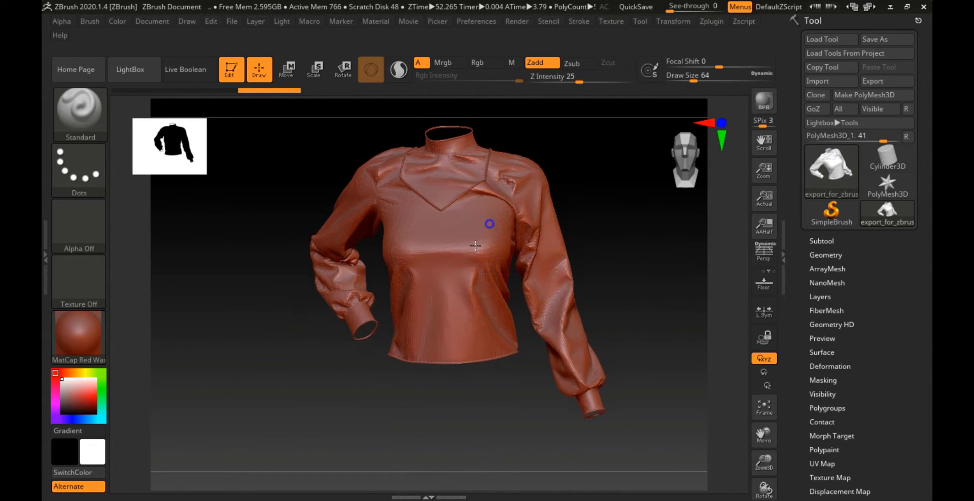
pyautogui.keyDown('alt'); pyautogui.moveTo(489, 224); pyautogui.dragTo(428, 276, button='right'); pyautogui.keyUp('alt')
pyautogui.keyDown('ctrl'); pyautogui.moveTo(430, 237); pyautogui.dragTo(445, 317, button='right'); pyautogui.keyUp('ctrl')
pyautogui.moveTo(418, 278); pyautogui.dragTo(431, 279, button='right')
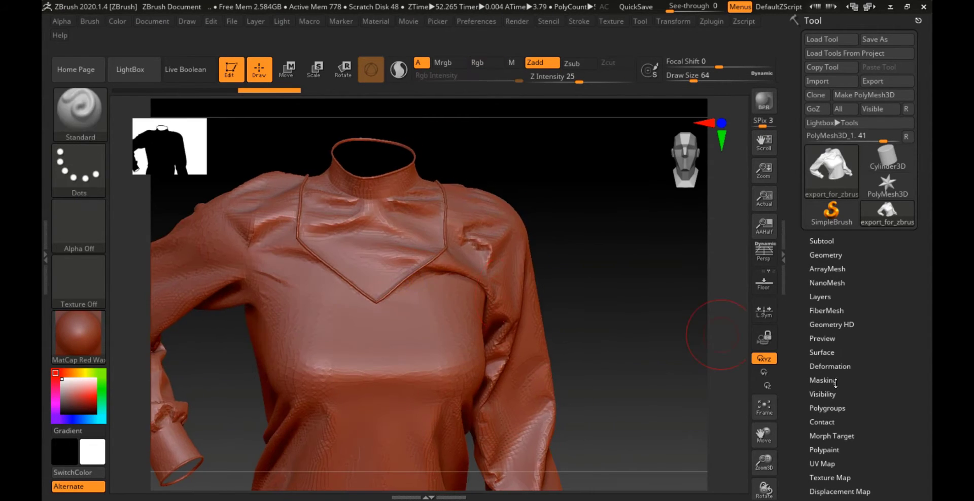
# - Enable Double-sided display for the shirt mesh in its display properties
pyautogui.moveTo(795, 389); pyautogui.dragTo(817, 270)
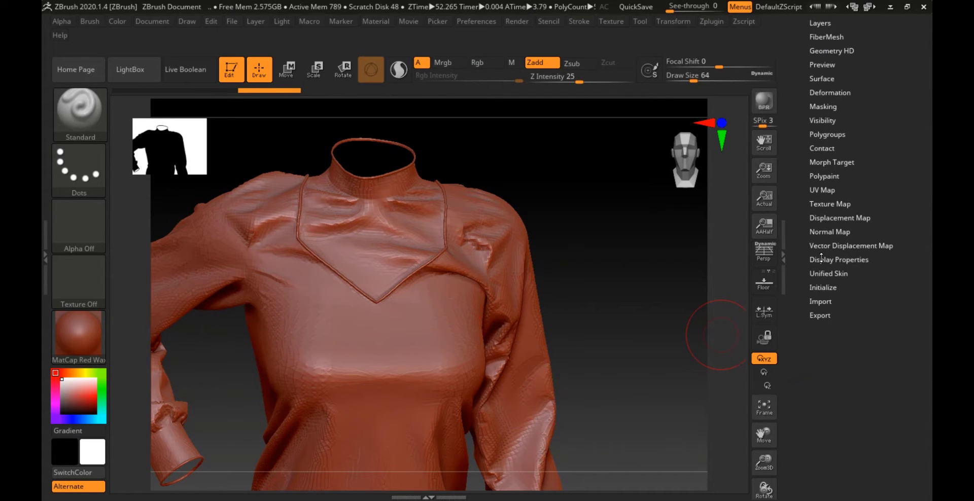
pyautogui.click(822, 258)
pyautogui.click(831, 299)
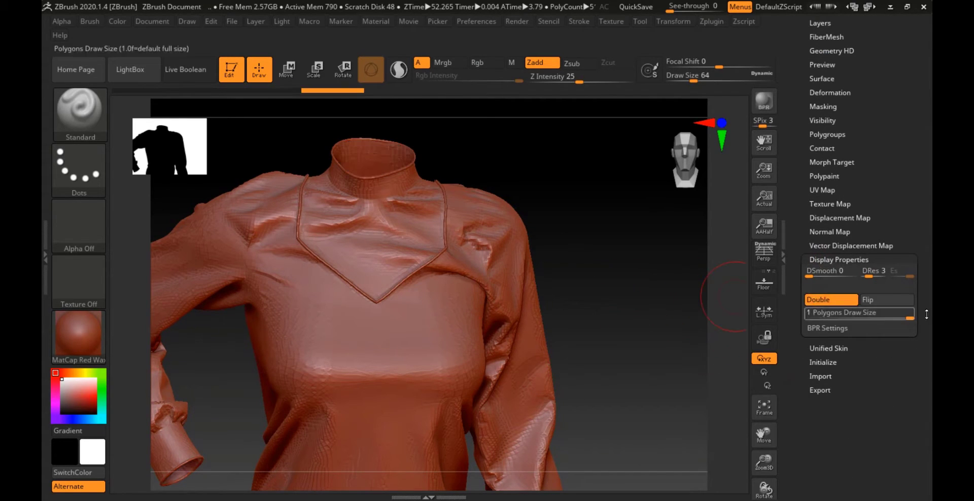
pyautogui.click(847, 260)
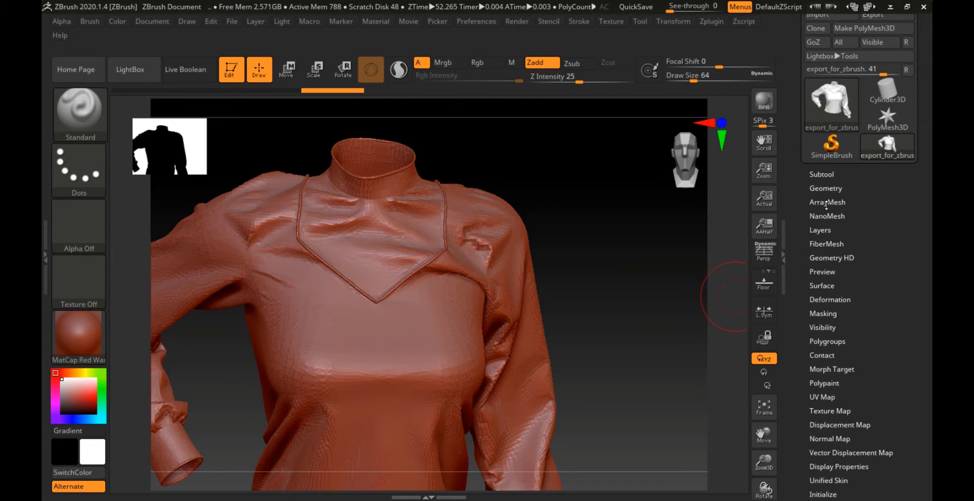
# - Subdivide the shirt mesh up to SDiv level 3 with smoothing enabled
pyautogui.click(827, 189)
pyautogui.click(834, 287)
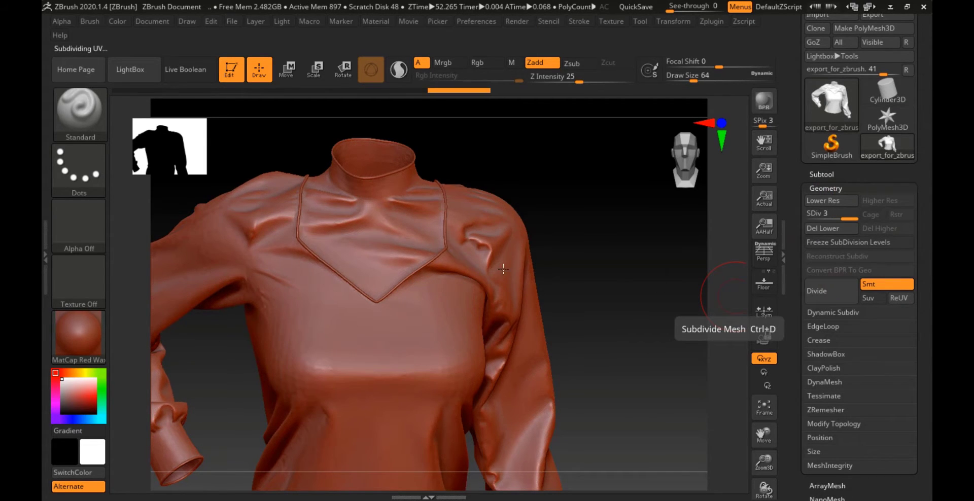
pyautogui.moveTo(653, 324); pyautogui.dragTo(527, 276)
pyautogui.moveTo(526, 277)
pyautogui.mouseDown(button='right')
pyautogui.moveTo(470, 279)
pyautogui.moveTo(558, 269)
pyautogui.mouseUp(button='right')
pyautogui.moveTo(420, 196)
pyautogui.keyDown('ctrl'); pyautogui.mouseDown(button='right')
pyautogui.moveTo(388, 249)
pyautogui.moveTo(281, 208)
pyautogui.moveTo(500, 278)
pyautogui.moveTo(393, 272)
pyautogui.mouseUp(button='right'); pyautogui.keyUp('ctrl')
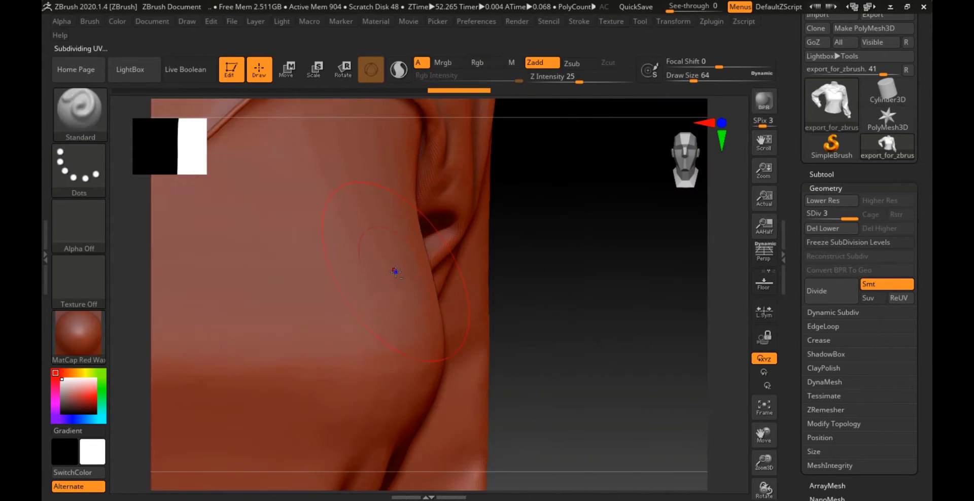
# - Smooth the faceted surface across the front chest of the shirt with the Smooth brush
pyautogui.keyDown('alt'); pyautogui.moveTo(428, 221); pyautogui.dragTo(584, 245, button='right'); pyautogui.keyUp('alt')
pyautogui.keyDown('ctrl'); pyautogui.moveTo(402, 294); pyautogui.dragTo(490, 299, button='right'); pyautogui.keyUp('ctrl')
pyautogui.keyDown('alt'); pyautogui.moveTo(351, 331); pyautogui.dragTo(440, 305, button='right'); pyautogui.keyUp('alt')
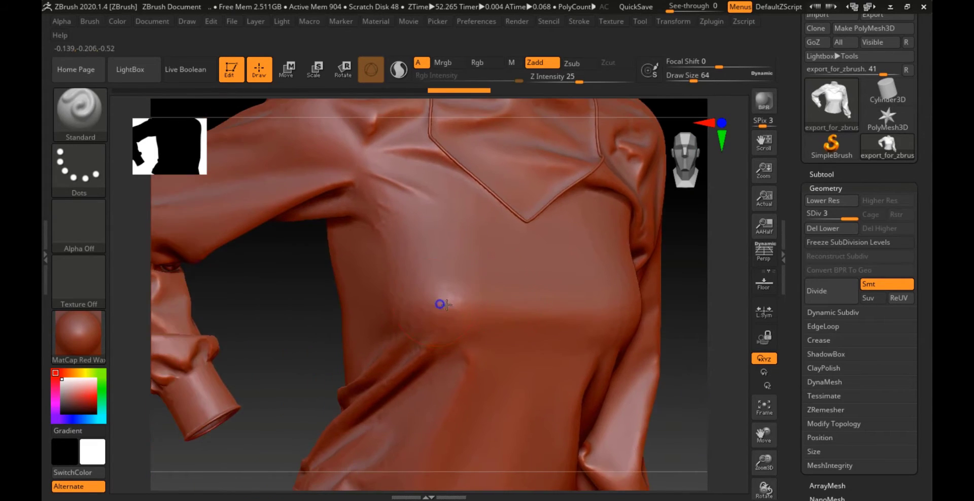
pyautogui.moveTo(373, 305); pyautogui.dragTo(418, 297, button='right')
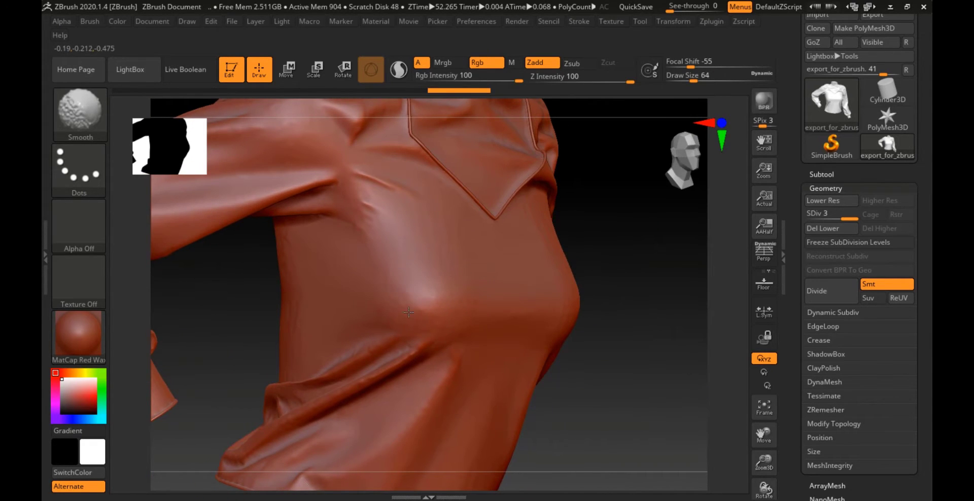
pyautogui.moveTo(625, 280)
pyautogui.mouseDown(button='right')
pyautogui.moveTo(479, 313)
pyautogui.moveTo(454, 306)
pyautogui.mouseUp(button='right')
pyautogui.keyDown('shift'); pyautogui.moveTo(495, 285); pyautogui.dragTo(498, 290); pyautogui.keyUp('shift')
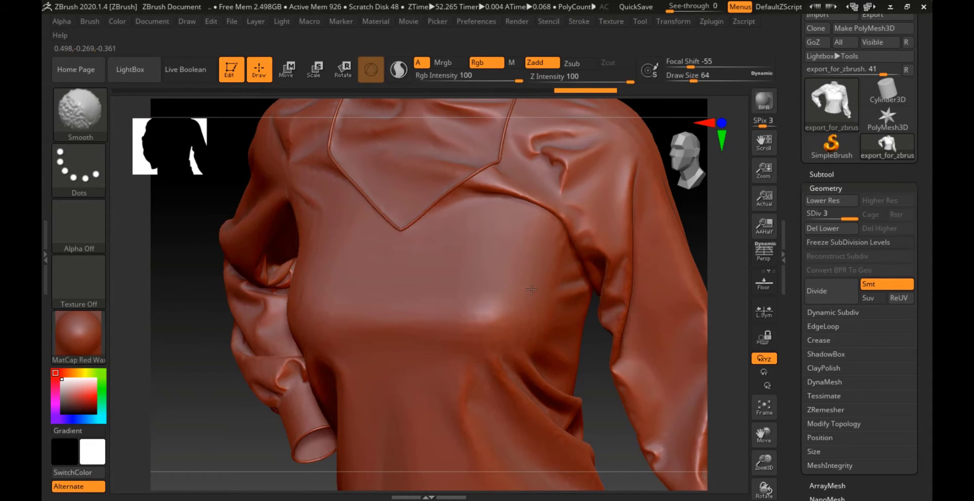
# - Smooth the side and back panels of the shirt below the yoke with the Smooth brush
pyautogui.moveTo(490, 280)
pyautogui.mouseDown(button='right')
pyautogui.moveTo(431, 257)
pyautogui.moveTo(398, 311)
pyautogui.moveTo(274, 249)
pyautogui.mouseUp(button='right')
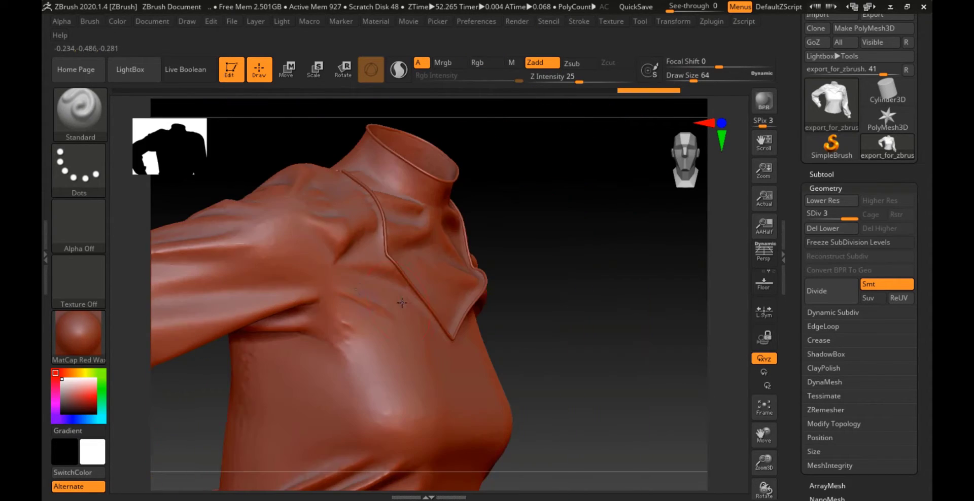
pyautogui.keyDown('shift'); pyautogui.moveTo(274, 250); pyautogui.dragTo(250, 253); pyautogui.keyUp('shift')
pyautogui.moveTo(254, 240)
pyautogui.keyDown('alt'); pyautogui.mouseDown(button='right')
pyautogui.moveTo(479, 307)
pyautogui.moveTo(580, 249)
pyautogui.moveTo(446, 297)
pyautogui.mouseUp(button='right'); pyautogui.keyUp('alt')
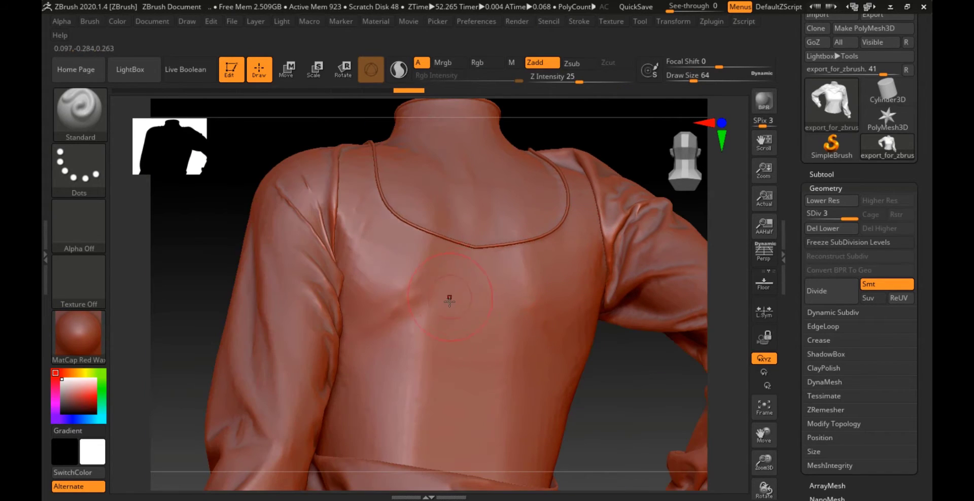
pyautogui.press('shift')
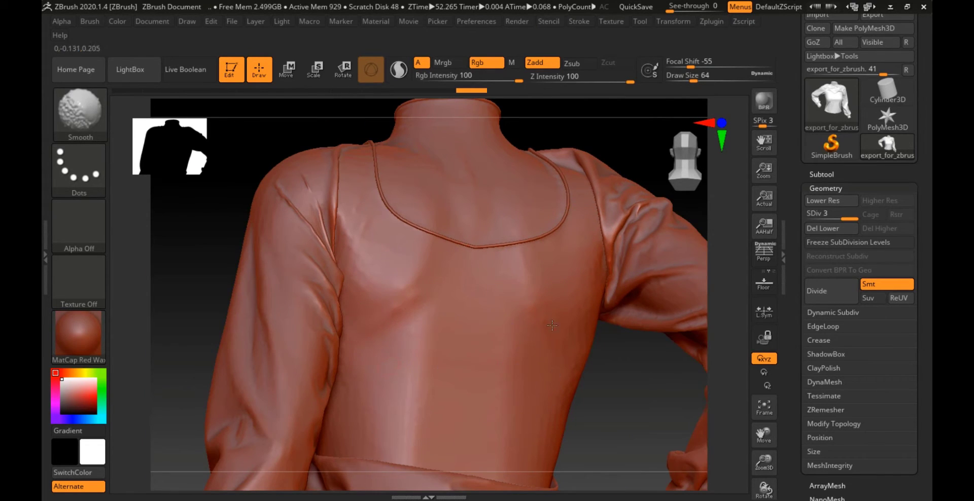
pyautogui.moveTo(575, 344); pyautogui.dragTo(558, 376, button='right')
pyautogui.keyDown('shift'); pyautogui.moveTo(557, 376); pyautogui.dragTo(561, 399); pyautogui.keyUp('shift')
pyautogui.moveTo(561, 399); pyautogui.dragTo(436, 325, button='right')
pyautogui.moveTo(284, 304)
pyautogui.mouseDown(button='right')
pyautogui.moveTo(413, 281)
pyautogui.moveTo(487, 297)
pyautogui.mouseUp(button='right')
# - Choose the Travis Davids seam brush at Draw Size 20 and try it on the wearer's right shoulder
pyautogui.hotkey('alt', 'Tab')
pyautogui.click(515, 161)
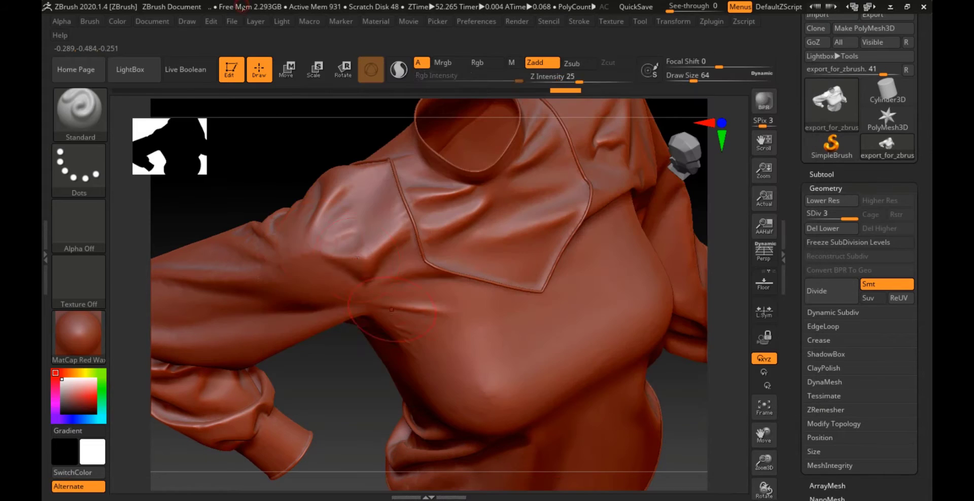
pyautogui.press('space')
pyautogui.moveTo(380, 246); pyautogui.dragTo(359, 233)
pyautogui.press('space')
pyautogui.hotkey('ctrl', 'z')
# - Subdivide the shirt mesh to SDiv level 4 and undo the trial seam stroke on the shoulder
pyautogui.moveTo(357, 207)
pyautogui.mouseDown(button='right')
pyautogui.moveTo(363, 202)
pyautogui.moveTo(400, 254)
pyautogui.mouseUp(button='right')
pyautogui.moveTo(401, 254); pyautogui.dragTo(411, 292)
pyautogui.click(828, 282)
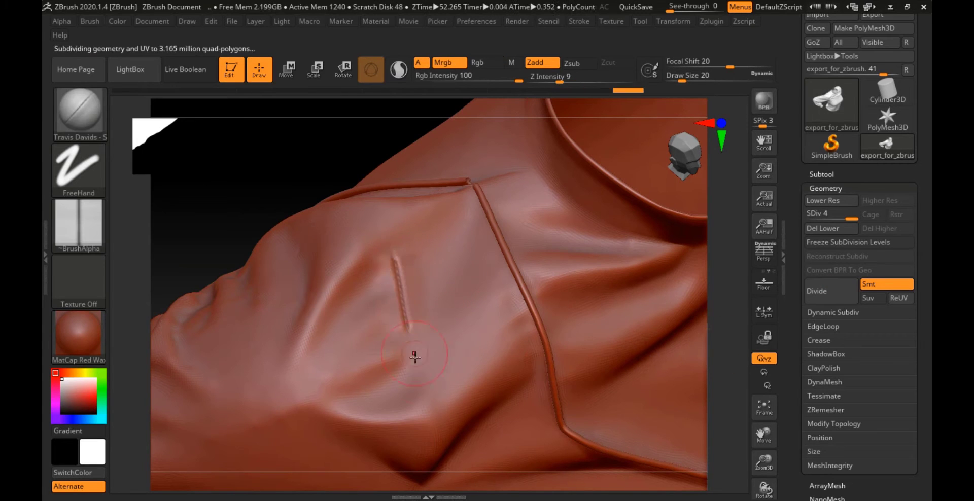
pyautogui.hotkey('ctrl', 'z')
# - Draw a sewn seam around the wearer's right armhole, from the underarm over the shoulder to the back
pyautogui.moveTo(415, 358)
pyautogui.keyDown('alt'); pyautogui.mouseDown(button='right')
pyautogui.moveTo(437, 286)
pyautogui.moveTo(418, 284)
pyautogui.moveTo(401, 349)
pyautogui.mouseUp(button='right'); pyautogui.keyUp('alt')
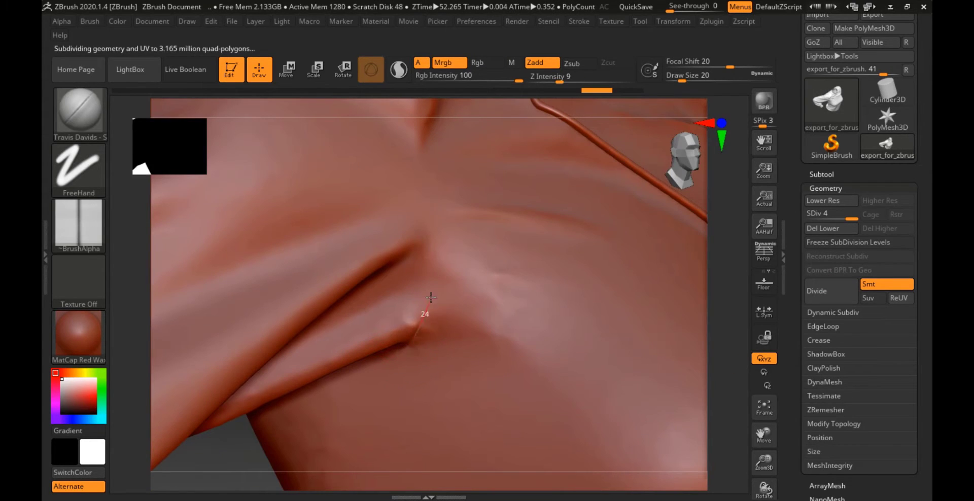
pyautogui.moveTo(434, 237); pyautogui.dragTo(419, 161)
pyautogui.moveTo(460, 201); pyautogui.dragTo(417, 307, button='right')
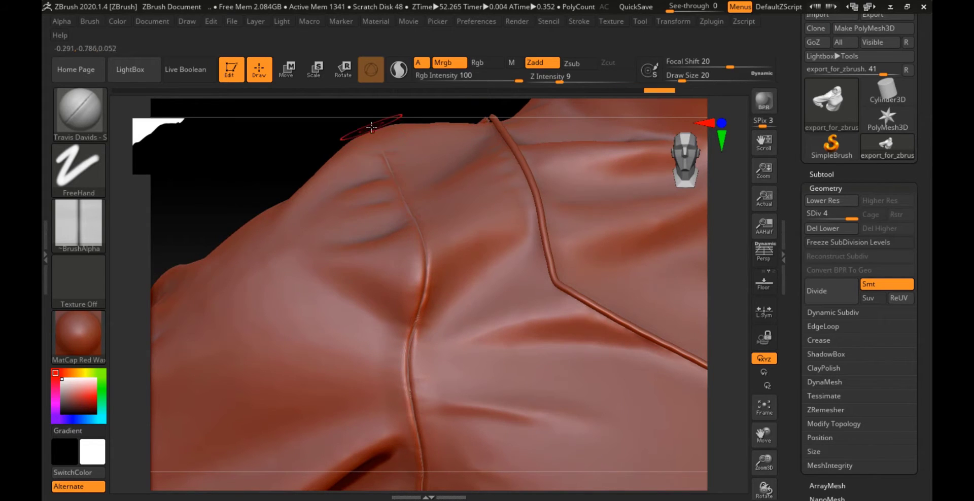
pyautogui.moveTo(372, 127)
pyautogui.mouseDown(button='right')
pyautogui.moveTo(397, 331)
pyautogui.moveTo(354, 290)
pyautogui.moveTo(363, 401)
pyautogui.moveTo(365, 299)
pyautogui.moveTo(483, 328)
pyautogui.moveTo(383, 306)
pyautogui.moveTo(394, 280)
pyautogui.moveTo(435, 359)
pyautogui.mouseUp(button='right')
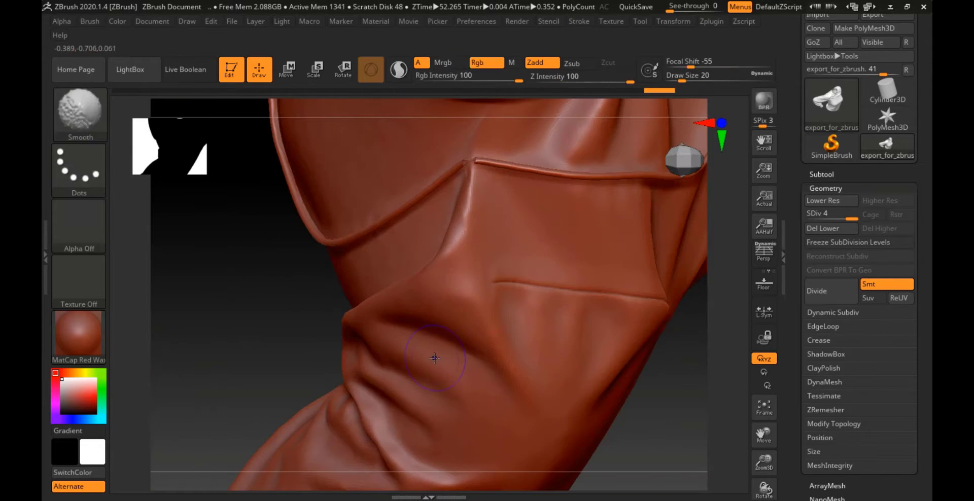
pyautogui.moveTo(419, 294); pyautogui.dragTo(426, 274, button='right')
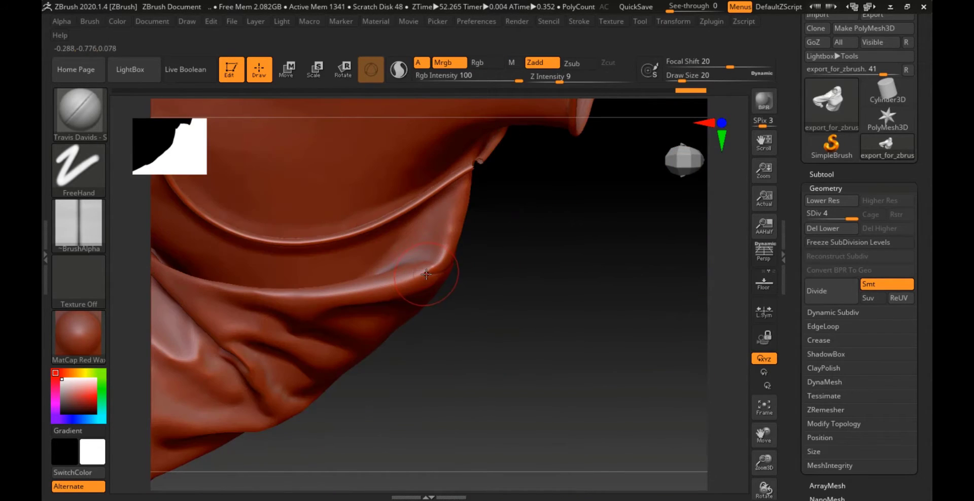
# - Draw a matching sewn seam around the wearer's left armhole, through the front folds and across the back
pyautogui.moveTo(436, 320)
pyautogui.mouseDown(button='right')
pyautogui.moveTo(370, 326)
pyautogui.moveTo(374, 336)
pyautogui.moveTo(373, 305)
pyautogui.moveTo(570, 422)
pyautogui.moveTo(477, 262)
pyautogui.moveTo(512, 264)
pyautogui.moveTo(452, 214)
pyautogui.moveTo(429, 242)
pyautogui.mouseUp(button='right')
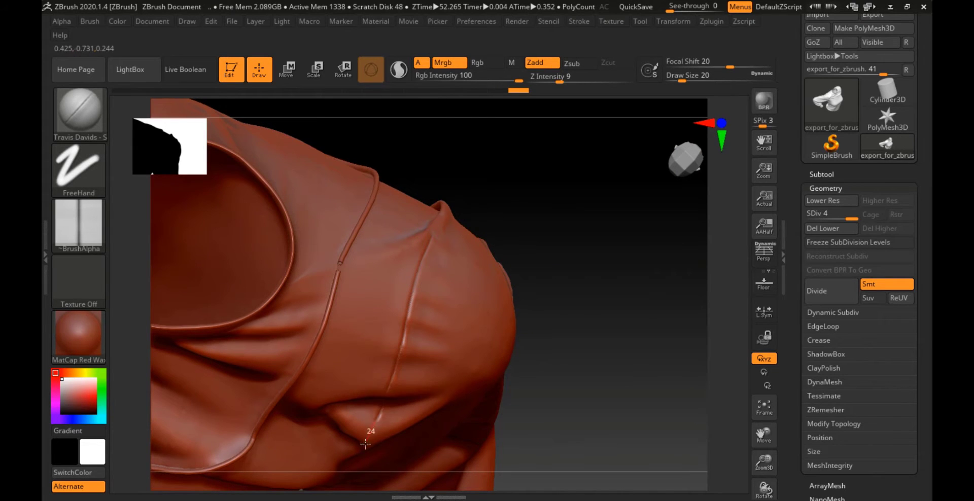
pyautogui.moveTo(365, 444); pyautogui.dragTo(406, 292, button='right')
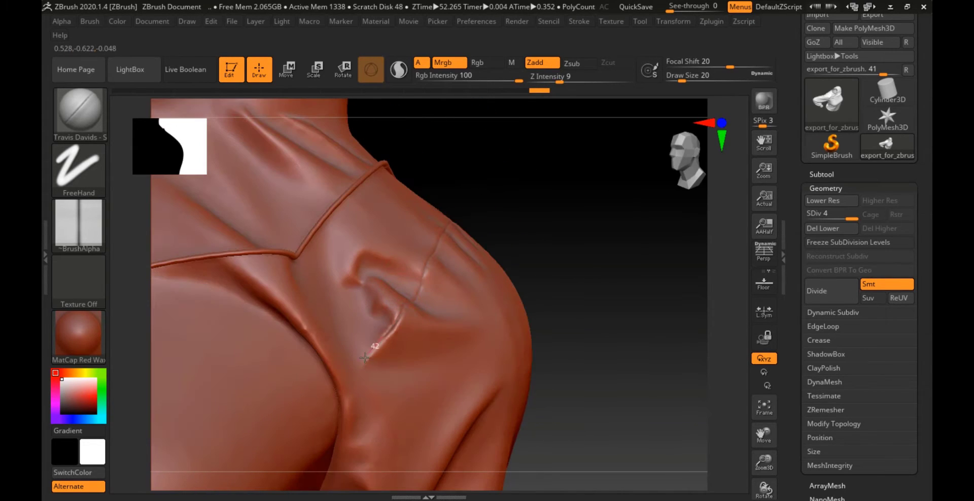
pyautogui.moveTo(336, 415)
pyautogui.mouseDown(button='right')
pyautogui.moveTo(406, 290)
pyautogui.moveTo(472, 231)
pyautogui.moveTo(447, 190)
pyautogui.moveTo(381, 289)
pyautogui.moveTo(436, 287)
pyautogui.mouseUp(button='right')
pyautogui.moveTo(406, 253)
pyautogui.keyDown('shift'); pyautogui.mouseDown()
pyautogui.moveTo(448, 275)
pyautogui.moveTo(423, 262)
pyautogui.mouseUp(); pyautogui.keyUp('shift')
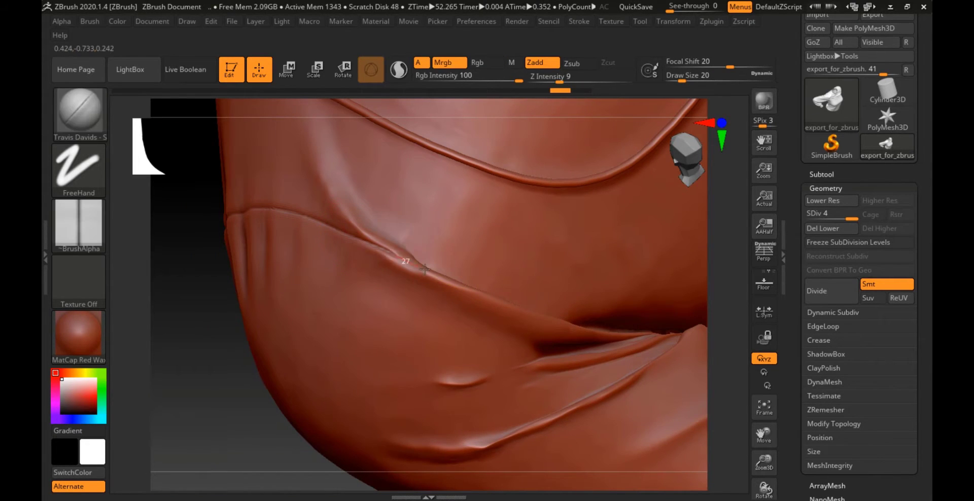
pyautogui.moveTo(419, 272)
pyautogui.mouseDown(button='right')
pyautogui.moveTo(452, 252)
pyautogui.moveTo(354, 270)
pyautogui.moveTo(431, 314)
pyautogui.moveTo(475, 449)
pyautogui.mouseUp(button='right')
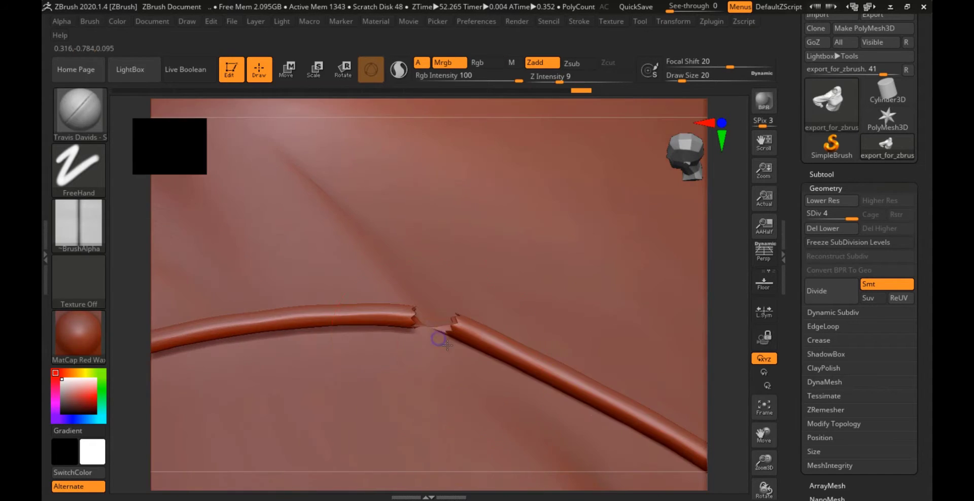
# - Lower the shirt to SDiv level 1 and choose the Move Topological brush with Draw Size 4
pyautogui.moveTo(437, 337); pyautogui.dragTo(484, 380, button='right')
pyautogui.moveTo(809, 219); pyautogui.dragTo(884, 217)
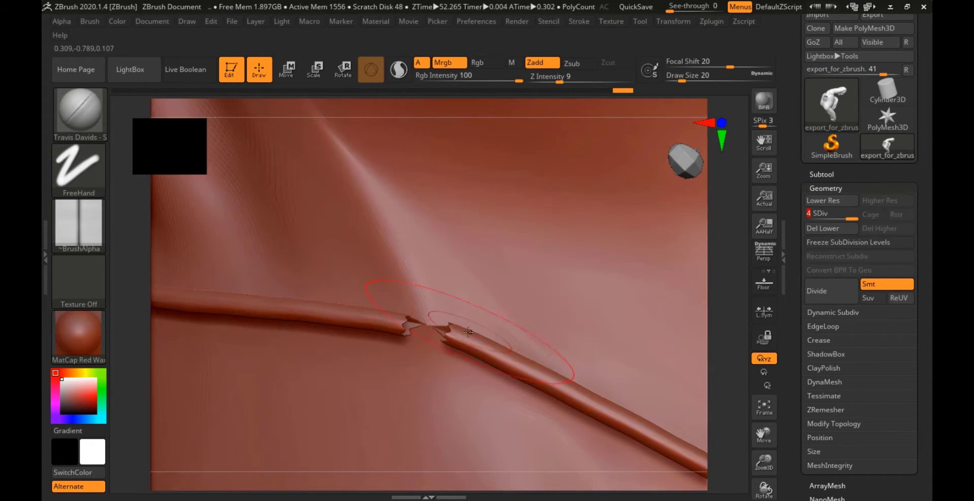
pyautogui.moveTo(479, 373); pyautogui.dragTo(446, 335, button='right')
pyautogui.click(65, 117)
pyautogui.click(719, 317)
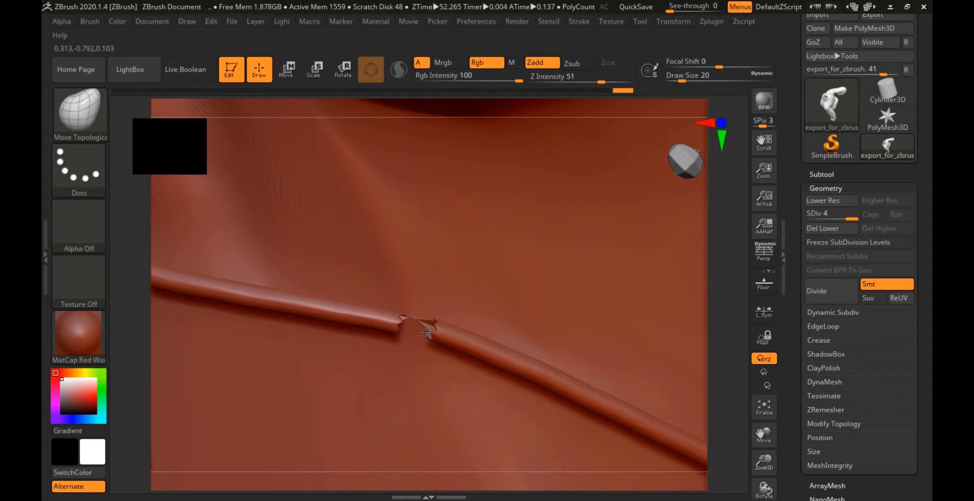
pyautogui.press('space')
pyautogui.click(431, 295)
pyautogui.click(809, 219)
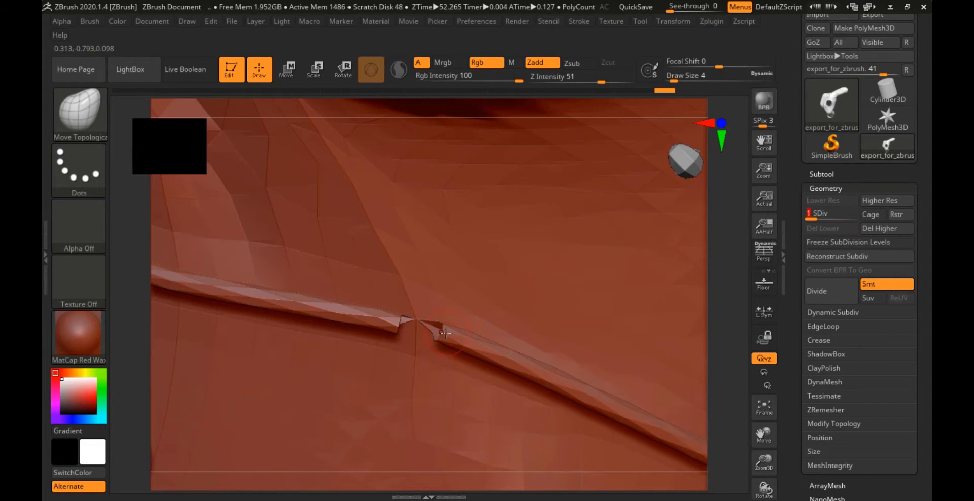
# - Pull the broken ends of the yoke piping on the wearer's left shoulder together to close the gap
pyautogui.moveTo(437, 330); pyautogui.dragTo(439, 327)
pyautogui.moveTo(439, 327)
pyautogui.mouseDown(button='right')
pyautogui.moveTo(434, 338)
pyautogui.moveTo(359, 307)
pyautogui.moveTo(416, 341)
pyautogui.moveTo(431, 333)
pyautogui.moveTo(489, 345)
pyautogui.moveTo(424, 333)
pyautogui.mouseUp(button='right')
pyautogui.moveTo(424, 333); pyautogui.dragTo(431, 338)
pyautogui.moveTo(495, 350)
pyautogui.keyDown('ctrl'); pyautogui.mouseDown(button='right')
pyautogui.moveTo(458, 315)
pyautogui.moveTo(510, 348)
pyautogui.moveTo(503, 339)
pyautogui.mouseUp(button='right'); pyautogui.keyUp('ctrl')
pyautogui.moveTo(502, 361); pyautogui.dragTo(508, 352)
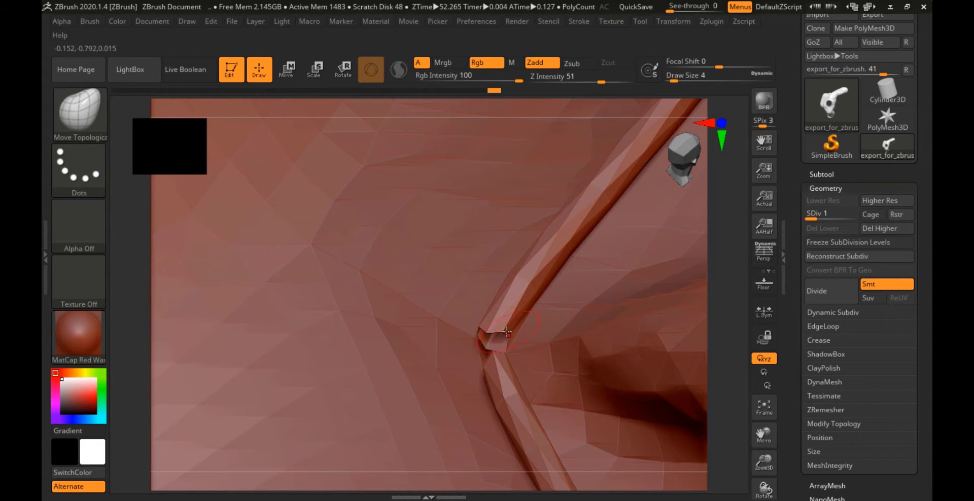
# - Move the piping ends at the wearer's right shoulder corner of the yoke together to close that gap
pyautogui.keyDown('shift'); pyautogui.moveTo(508, 333); pyautogui.dragTo(511, 374, button='right'); pyautogui.keyUp('shift')
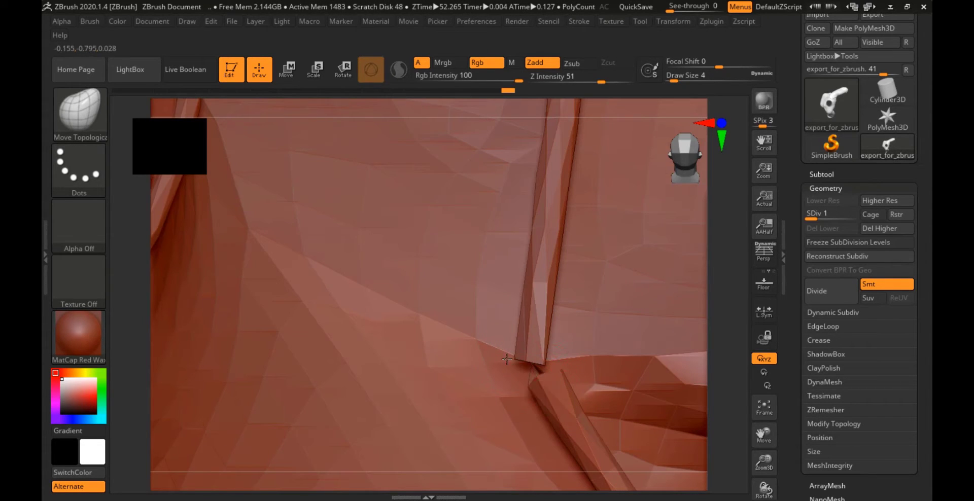
pyautogui.moveTo(514, 364); pyautogui.dragTo(563, 337, button='right')
pyautogui.moveTo(564, 337); pyautogui.dragTo(523, 363, button='right')
pyautogui.moveTo(523, 362); pyautogui.dragTo(609, 386, button='right')
pyautogui.keyDown('alt'); pyautogui.moveTo(609, 385); pyautogui.dragTo(666, 318, button='right'); pyautogui.keyUp('alt')
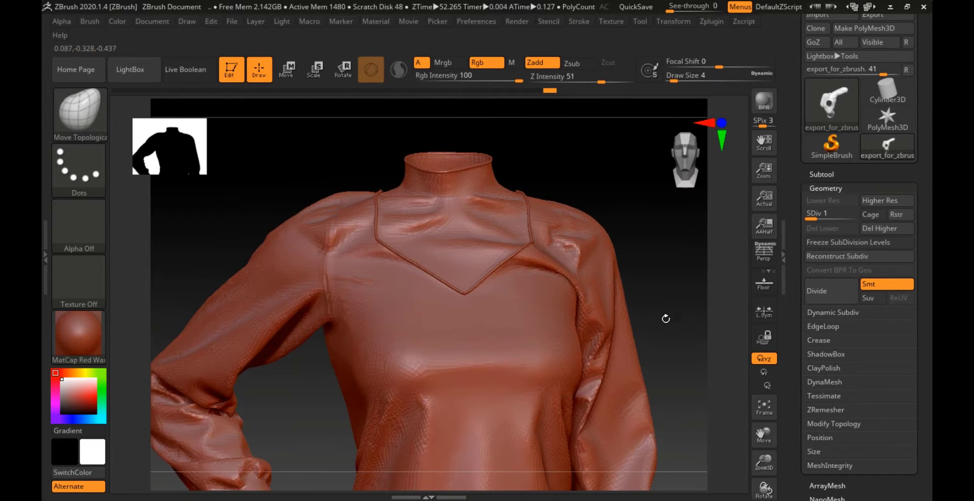
# - Return the shirt to SDiv level 4 and reselect the Travis Davids seam brush with Draw Size 12
pyautogui.moveTo(479, 304)
pyautogui.mouseDown(button='right')
pyautogui.moveTo(515, 362)
pyautogui.moveTo(428, 329)
pyautogui.moveTo(448, 237)
pyautogui.moveTo(463, 348)
pyautogui.moveTo(422, 304)
pyautogui.moveTo(486, 316)
pyautogui.moveTo(485, 284)
pyautogui.moveTo(685, 125)
pyautogui.mouseUp(button='right')
pyautogui.press('b')
pyautogui.click(541, 69)
pyautogui.moveTo(528, 228)
pyautogui.keyDown('ctrl'); pyautogui.mouseDown(button='right')
pyautogui.moveTo(511, 306)
pyautogui.moveTo(479, 264)
pyautogui.mouseUp(button='right'); pyautogui.keyUp('ctrl')
pyautogui.press('space')
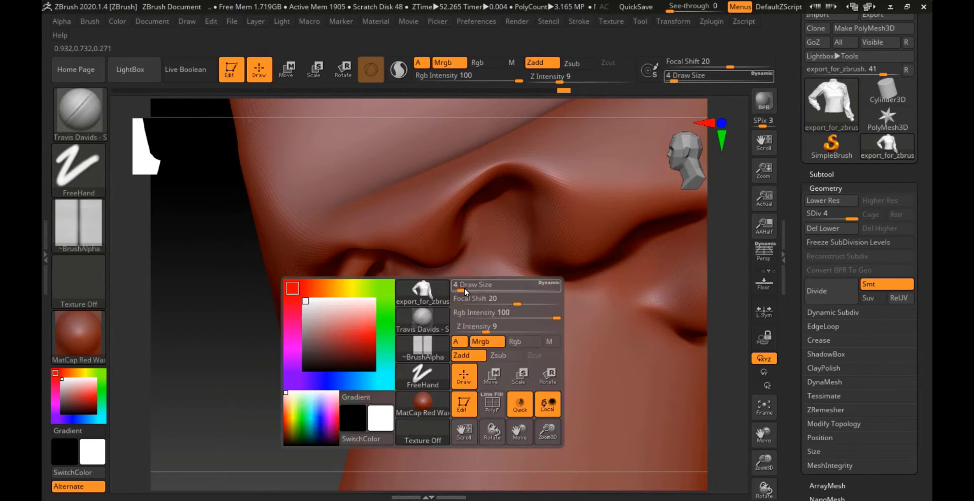
pyautogui.moveTo(460, 291); pyautogui.dragTo(469, 287)
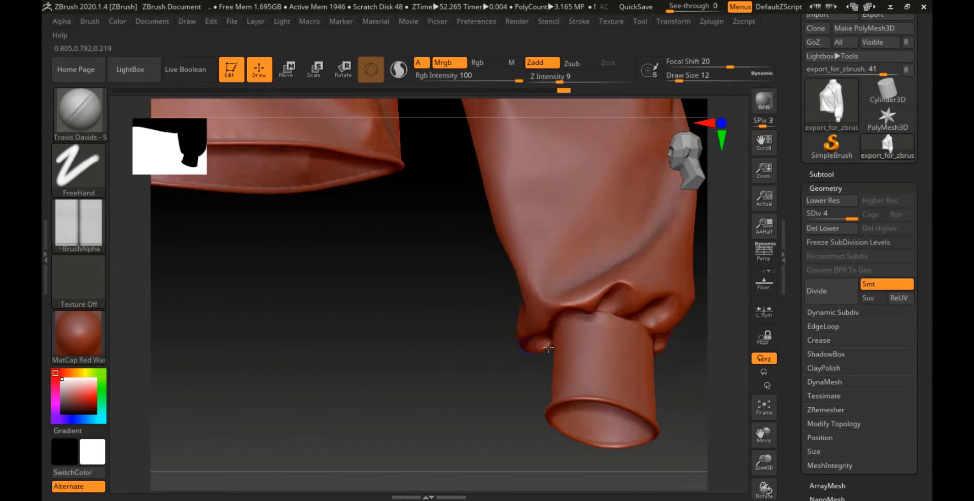
pyautogui.moveTo(365, 208); pyautogui.dragTo(380, 218, button='right')
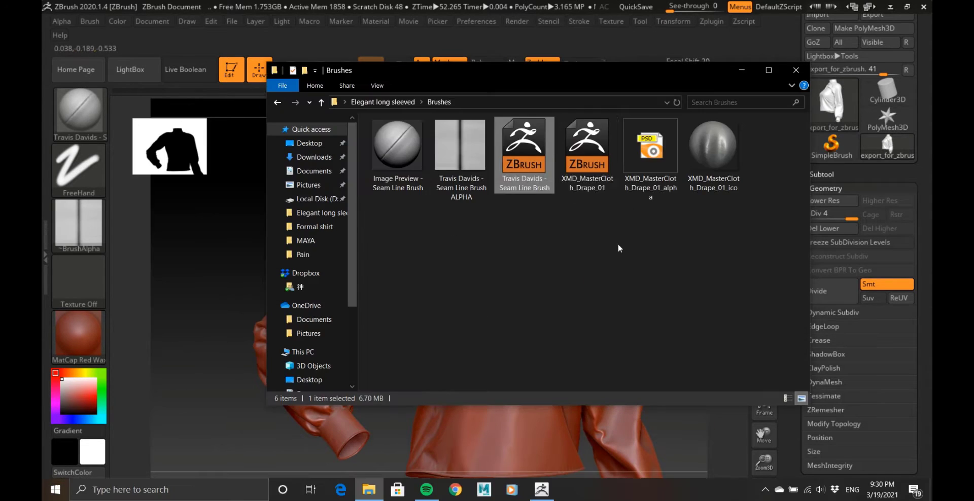
pyautogui.press('Right')
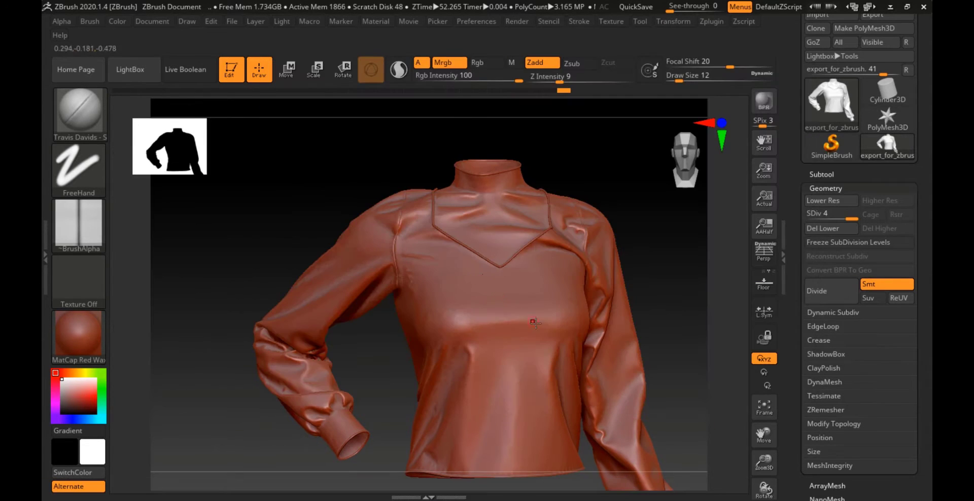
# - Set the XMD_MasterCloth brush to Z Intensity 7 with the Dots stroke
pyautogui.press('space')
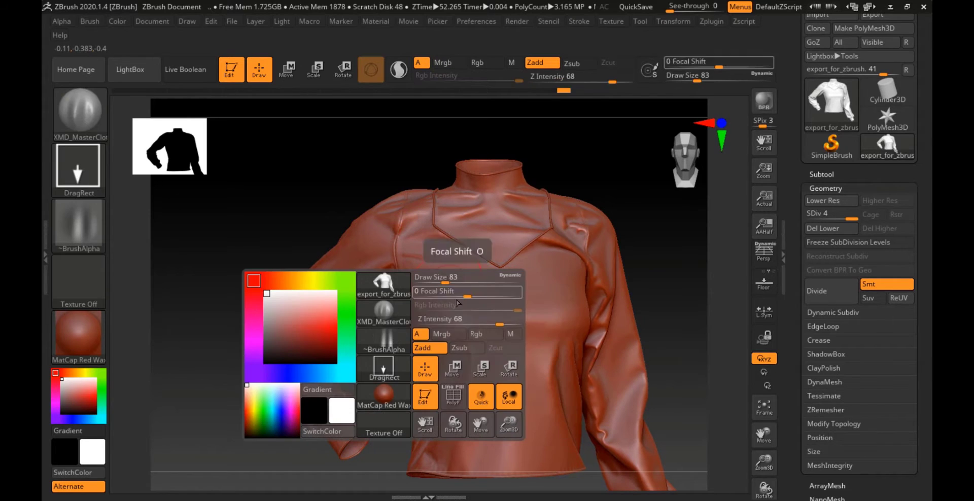
pyautogui.click(93, 172)
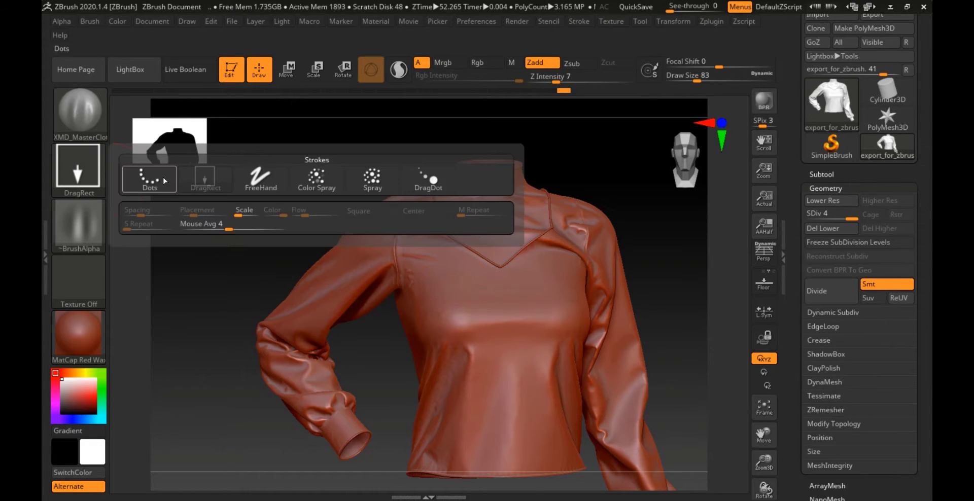
pyautogui.click(151, 179)
# - Sculpt a curved cloth fold across the chest beneath the pointed yoke with the XMD_MasterCloth brush
pyautogui.keyDown('ctrl'); pyautogui.moveTo(491, 289); pyautogui.dragTo(490, 345, button='right'); pyautogui.keyUp('ctrl')
pyautogui.moveTo(419, 213); pyautogui.dragTo(453, 267)
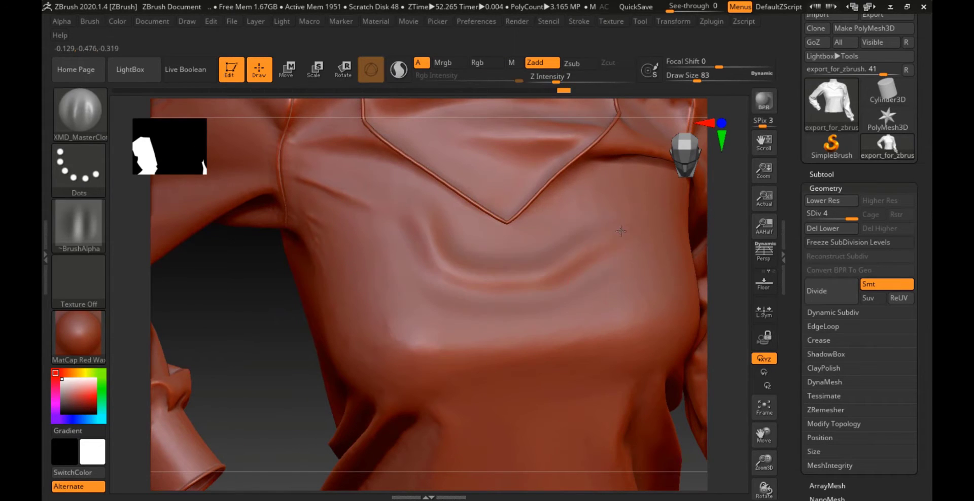
pyautogui.moveTo(631, 304); pyautogui.dragTo(501, 313, button='right')
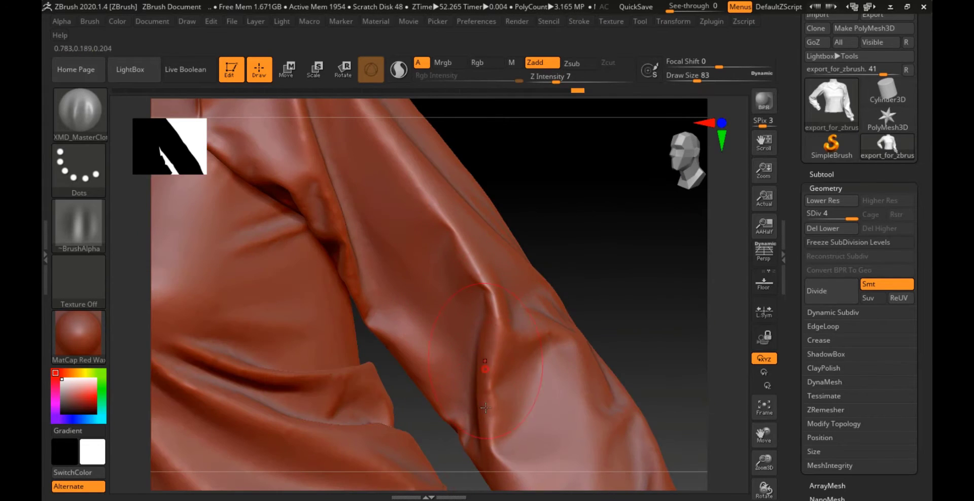
# - Sculpt cloth folds along the wearer's left sleeve and around the wearer's right shoulder
pyautogui.moveTo(486, 408); pyautogui.dragTo(429, 248, button='right')
pyautogui.moveTo(415, 361)
pyautogui.mouseDown(button='right')
pyautogui.moveTo(360, 297)
pyautogui.moveTo(335, 315)
pyautogui.moveTo(336, 244)
pyautogui.moveTo(452, 274)
pyautogui.mouseUp(button='right')
pyautogui.keyDown('ctrl'); pyautogui.moveTo(460, 305); pyautogui.dragTo(467, 432, button='right'); pyautogui.keyUp('ctrl')
pyautogui.moveTo(468, 432)
pyautogui.keyDown('alt'); pyautogui.mouseDown(button='right')
pyautogui.moveTo(468, 228)
pyautogui.moveTo(472, 246)
pyautogui.moveTo(374, 260)
pyautogui.moveTo(410, 314)
pyautogui.moveTo(401, 355)
pyautogui.mouseUp(button='right'); pyautogui.keyUp('alt')
pyautogui.keyDown('shift'); pyautogui.moveTo(373, 351); pyautogui.dragTo(394, 369); pyautogui.keyUp('shift')
pyautogui.moveTo(394, 370)
pyautogui.mouseDown(button='right')
pyautogui.moveTo(376, 376)
pyautogui.moveTo(384, 390)
pyautogui.mouseUp(button='right')
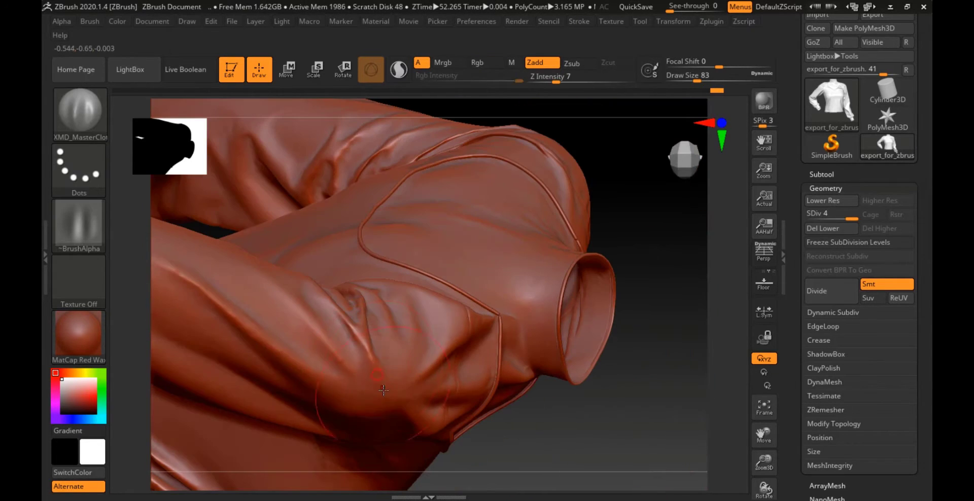
# - Reduce the cloth brush's Draw Size to 46 and sculpt smaller wrinkles on the wearer's right shoulder
pyautogui.press('space')
pyautogui.click(370, 298)
pyautogui.moveTo(381, 298); pyautogui.dragTo(397, 358)
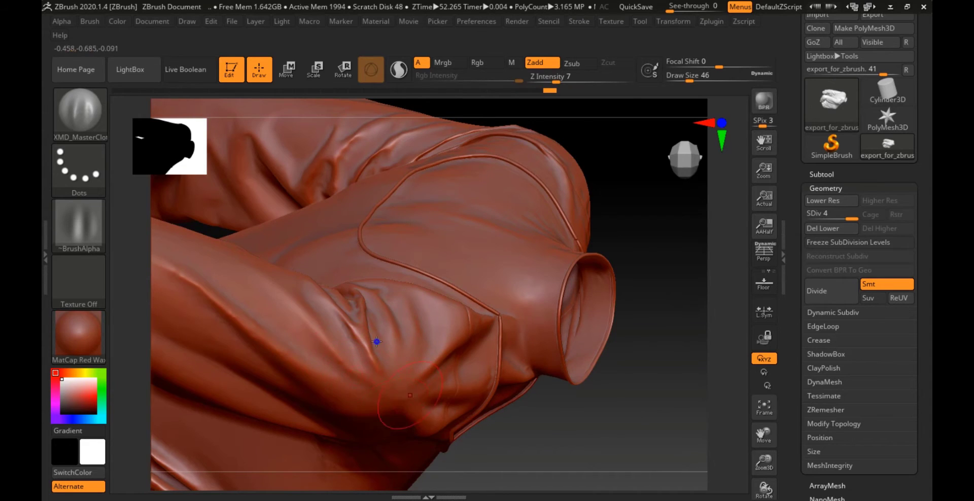
pyautogui.moveTo(377, 342)
pyautogui.mouseDown(button='right')
pyautogui.moveTo(482, 337)
pyautogui.moveTo(500, 294)
pyautogui.moveTo(479, 305)
pyautogui.moveTo(481, 247)
pyautogui.mouseUp(button='right')
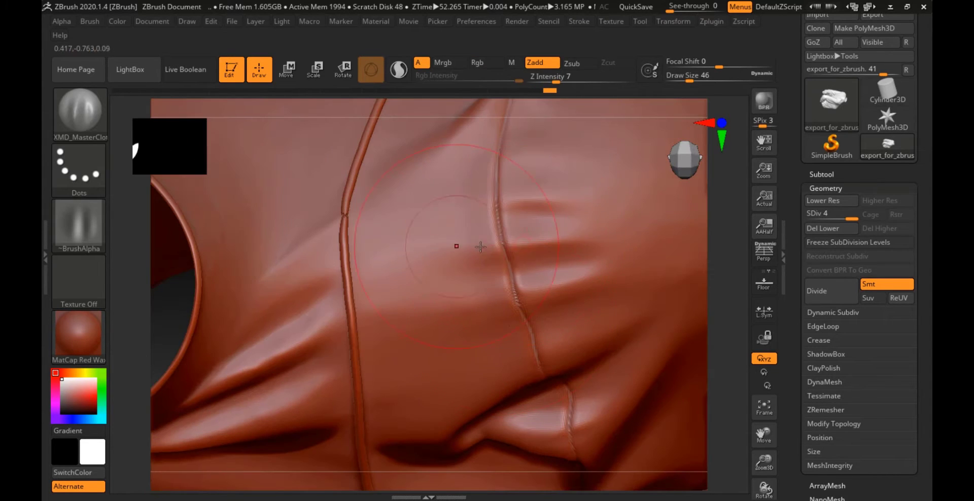
# - Sculpt fine folds beside the wearer's left armhole seam, over the shoulder and down the back of the sleeve
pyautogui.moveTo(430, 213); pyautogui.dragTo(426, 216)
pyautogui.moveTo(510, 284); pyautogui.dragTo(439, 299)
pyautogui.moveTo(515, 148)
pyautogui.keyDown('alt'); pyautogui.mouseDown(button='right')
pyautogui.moveTo(452, 306)
pyautogui.moveTo(504, 315)
pyautogui.moveTo(498, 326)
pyautogui.mouseUp(button='right'); pyautogui.keyUp('alt')
pyautogui.moveTo(490, 264); pyautogui.dragTo(518, 345)
pyautogui.moveTo(518, 345); pyautogui.dragTo(542, 191, button='right')
pyautogui.moveTo(542, 192); pyautogui.dragTo(552, 231)
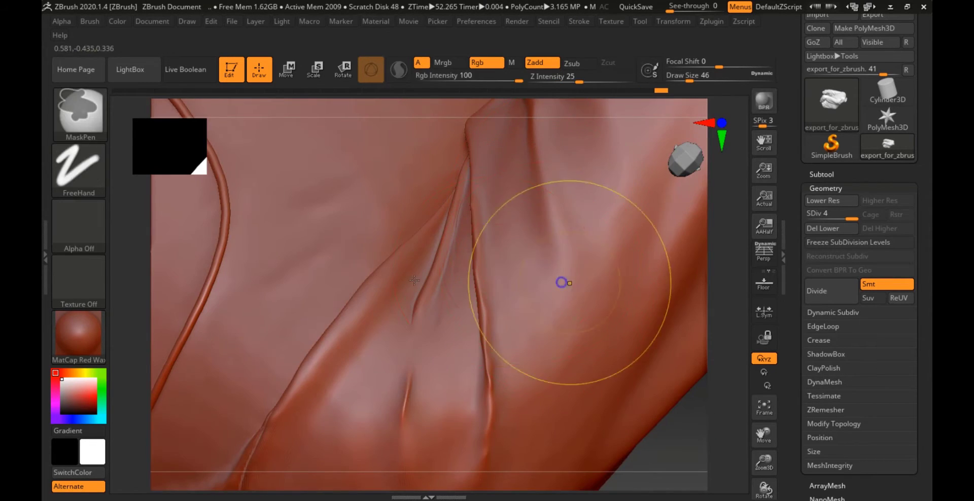
# - Raise the cloth brush's Draw Size to 68 and sculpt diagonal folds on the shirt's lower front, towards the hem on the wearer's right
pyautogui.moveTo(561, 283)
pyautogui.keyDown('ctrl'); pyautogui.mouseDown(button='right')
pyautogui.moveTo(428, 290)
pyautogui.moveTo(442, 303)
pyautogui.moveTo(404, 168)
pyautogui.mouseUp(button='right'); pyautogui.keyUp('ctrl')
pyautogui.keyDown('alt'); pyautogui.moveTo(419, 455); pyautogui.dragTo(433, 276, button='right'); pyautogui.keyUp('alt')
pyautogui.press('space')
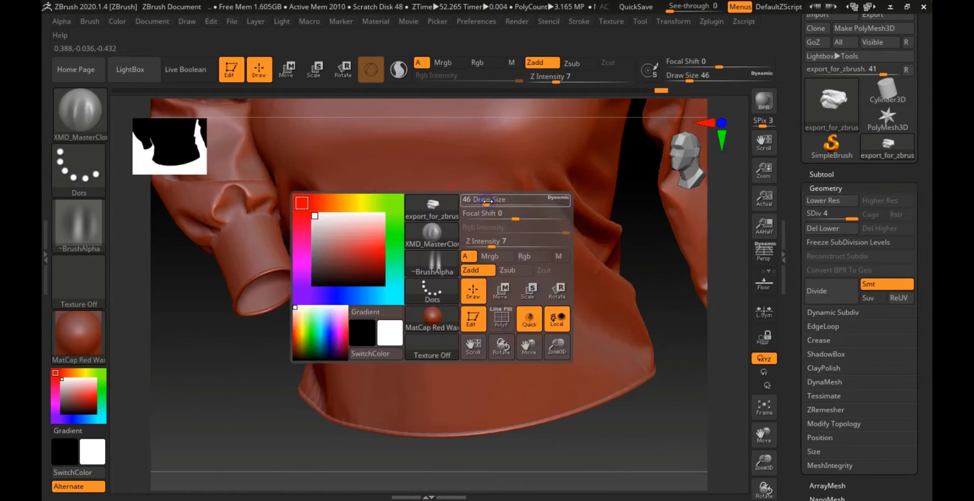
pyautogui.moveTo(486, 201); pyautogui.dragTo(491, 200)
pyautogui.moveTo(501, 289); pyautogui.dragTo(434, 213, button='right')
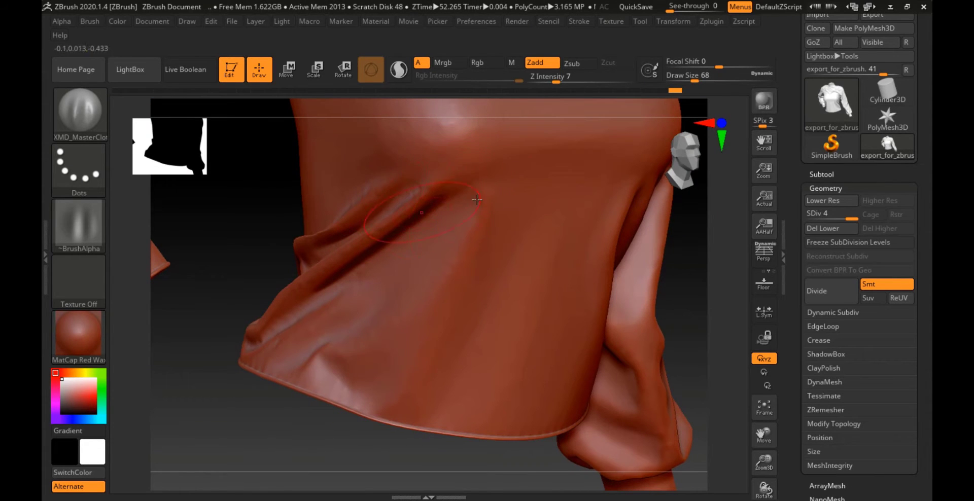
pyautogui.moveTo(463, 283); pyautogui.dragTo(436, 338, button='right')
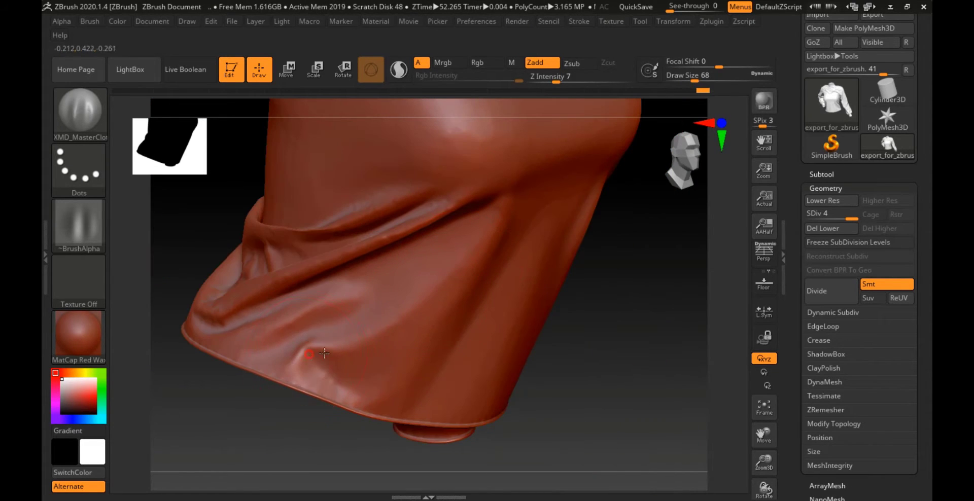
pyautogui.moveTo(304, 332); pyautogui.dragTo(345, 350, button='right')
# - Reduce the cloth brush's Draw Size to 27 and sculpt finer folds across the shirt's lower back above the hem
pyautogui.press('space')
pyautogui.moveTo(341, 297); pyautogui.dragTo(358, 309)
pyautogui.click(830, 219)
pyautogui.click(853, 218)
pyautogui.moveTo(358, 308)
pyautogui.keyDown('ctrl'); pyautogui.mouseDown(button='right')
pyautogui.moveTo(355, 253)
pyautogui.moveTo(421, 274)
pyautogui.moveTo(372, 320)
pyautogui.moveTo(383, 398)
pyautogui.mouseUp(button='right'); pyautogui.keyUp('ctrl')
pyautogui.press('space')
pyautogui.moveTo(360, 296); pyautogui.dragTo(366, 297)
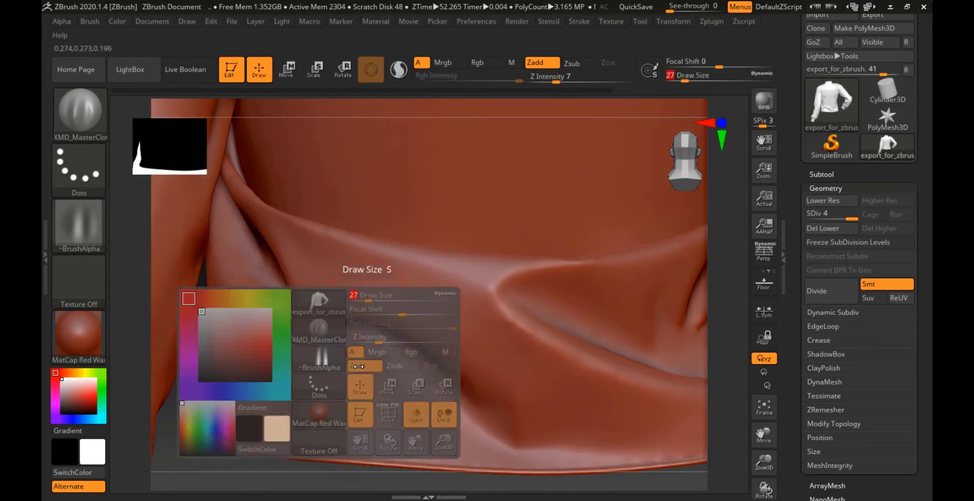
pyautogui.keyDown('alt'); pyautogui.moveTo(218, 320); pyautogui.dragTo(395, 380, button='right'); pyautogui.keyUp('alt')
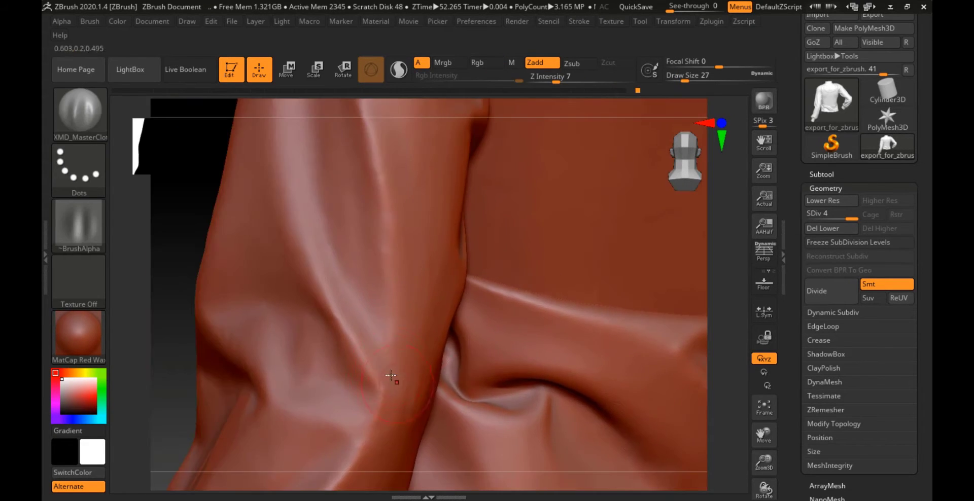
# - Set the cloth brush's Draw Size to 54 and sculpt folds around the elbow of the wearer's left sleeve
pyautogui.press('space')
pyautogui.moveTo(303, 220); pyautogui.dragTo(310, 219)
pyautogui.moveTo(291, 175); pyautogui.dragTo(364, 352)
pyautogui.moveTo(365, 352); pyautogui.dragTo(299, 265, button='right')
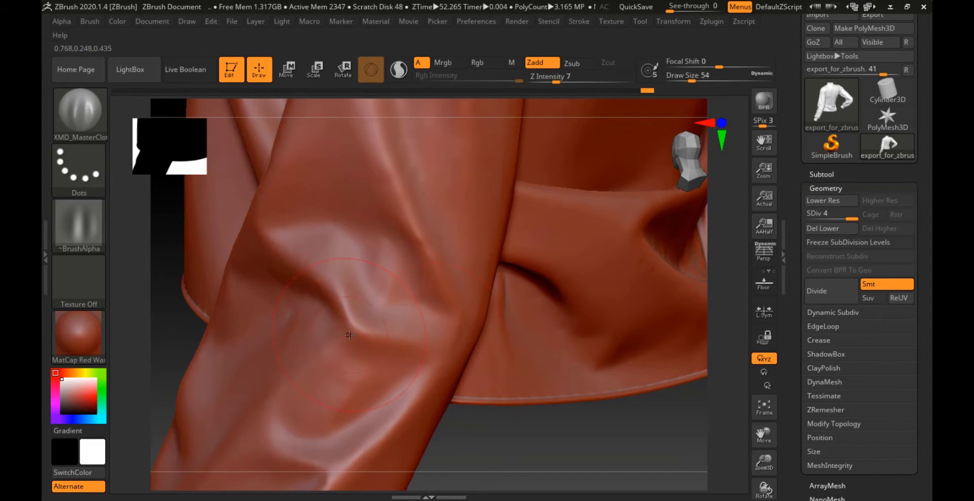
pyautogui.moveTo(391, 250); pyautogui.dragTo(325, 299, button='right')
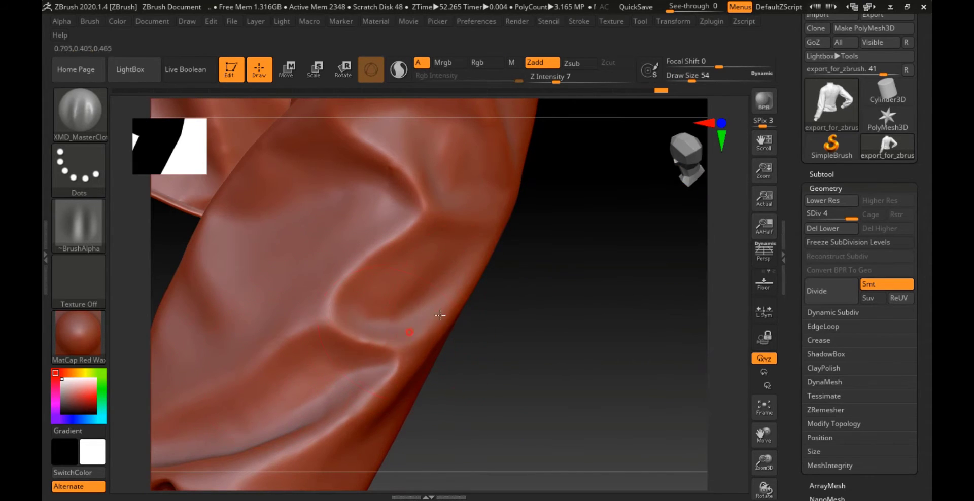
# - Sculpt folds down the wearer's left forearm and gathered wrinkles where the sleeve meets the cuff
pyautogui.moveTo(440, 315); pyautogui.dragTo(330, 343, button='right')
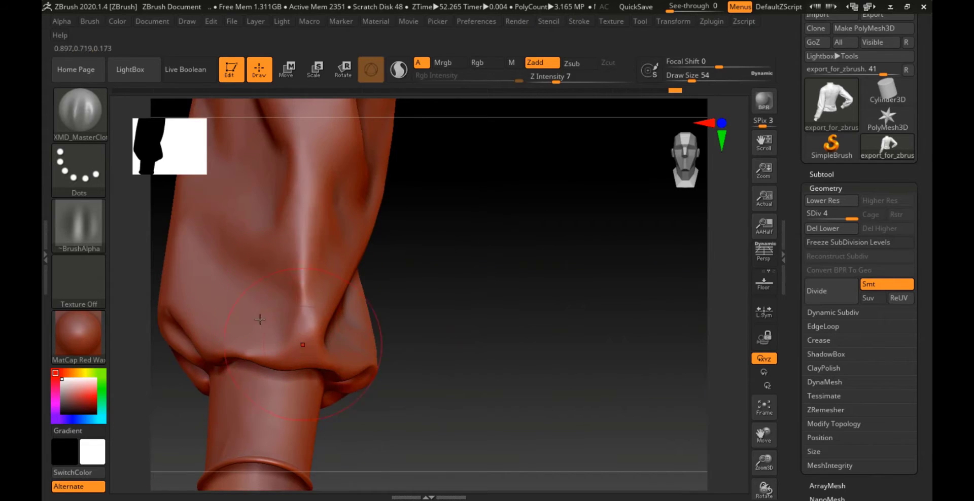
pyautogui.moveTo(260, 320); pyautogui.dragTo(369, 362, button='right')
pyautogui.moveTo(411, 376); pyautogui.dragTo(342, 381)
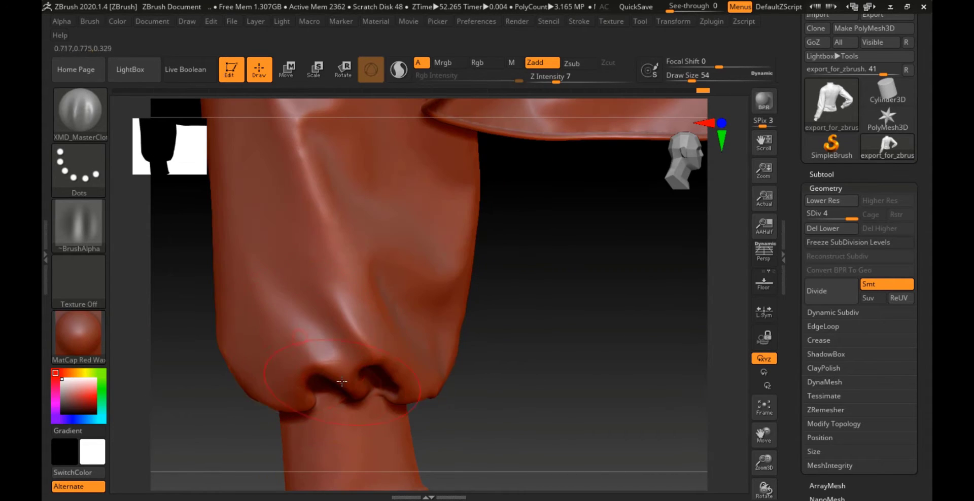
pyautogui.moveTo(380, 401)
pyautogui.mouseDown(button='right')
pyautogui.moveTo(365, 348)
pyautogui.moveTo(446, 337)
pyautogui.moveTo(284, 163)
pyautogui.moveTo(368, 309)
pyautogui.moveTo(391, 395)
pyautogui.moveTo(284, 244)
pyautogui.mouseUp(button='right')
pyautogui.moveTo(284, 243)
pyautogui.mouseDown()
pyautogui.moveTo(324, 333)
pyautogui.moveTo(396, 404)
pyautogui.mouseUp()
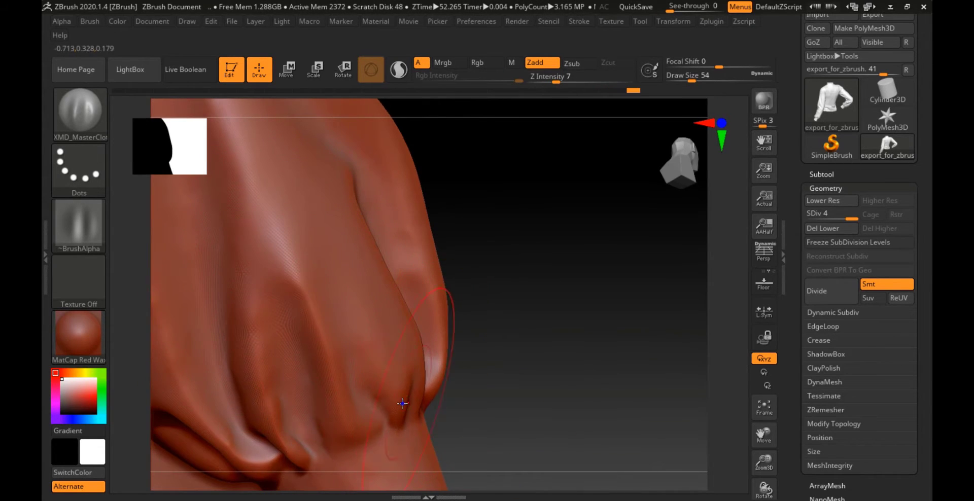
# - Reduce the cloth brush's Draw Size to 29 and sculpt small gathered wrinkles above the wearer's right cuff
pyautogui.moveTo(406, 401); pyautogui.dragTo(331, 372, button='right')
pyautogui.press('space')
pyautogui.moveTo(387, 297); pyautogui.dragTo(374, 296)
pyautogui.press('space')
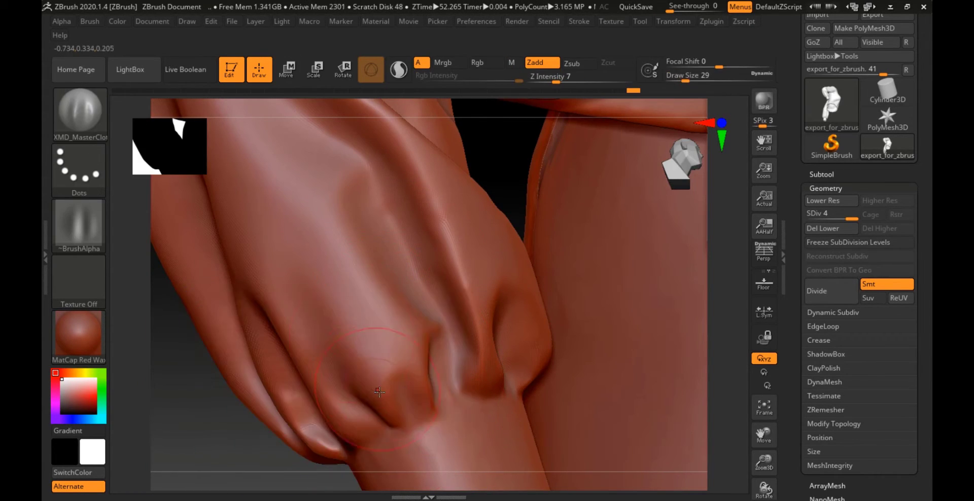
pyautogui.moveTo(482, 384); pyautogui.dragTo(406, 355, button='right')
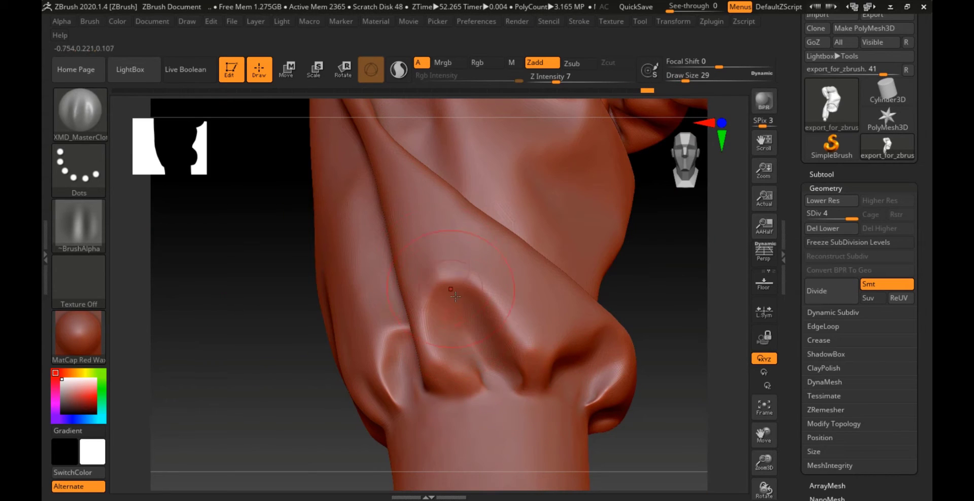
pyautogui.moveTo(446, 274); pyautogui.dragTo(471, 305)
pyautogui.keyDown('ctrl'); pyautogui.moveTo(471, 304); pyautogui.dragTo(407, 322, button='right'); pyautogui.keyUp('ctrl')
pyautogui.moveTo(439, 350)
pyautogui.keyDown('alt'); pyautogui.mouseDown(button='right')
pyautogui.moveTo(419, 291)
pyautogui.moveTo(433, 292)
pyautogui.moveTo(365, 285)
pyautogui.moveTo(432, 291)
pyautogui.mouseUp(button='right'); pyautogui.keyUp('alt')
# - Lower the shirt to subdivision level 1 and save the project as ZBrushProject in the Elegant long sleeved folder
pyautogui.hotkey('shift', 'd')
pyautogui.hotkey('shift', 'd')
pyautogui.hotkey('shift', 'd')
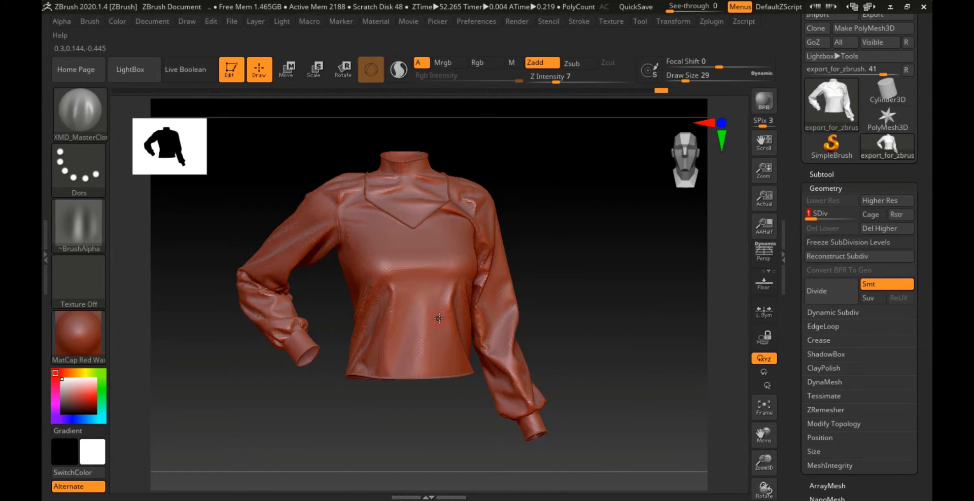
pyautogui.moveTo(429, 291); pyautogui.dragTo(441, 311, button='right')
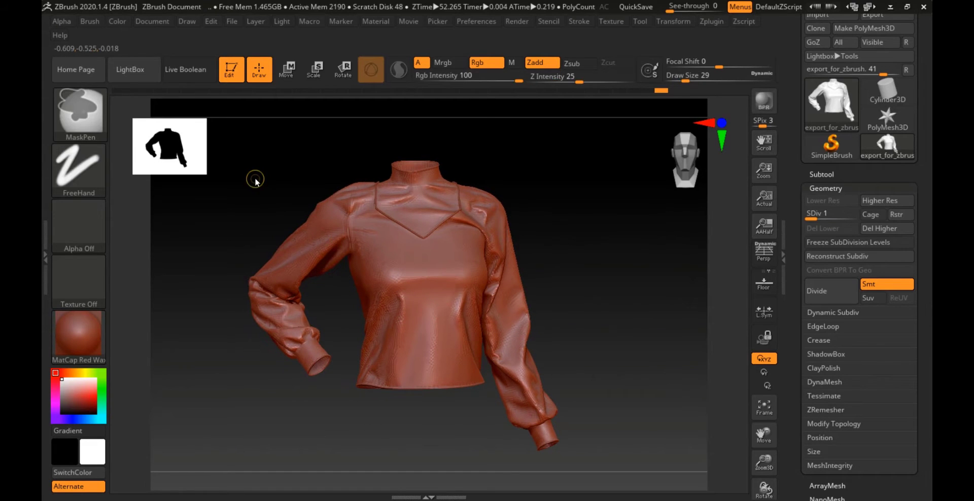
pyautogui.hotkey('ctrl', 's')
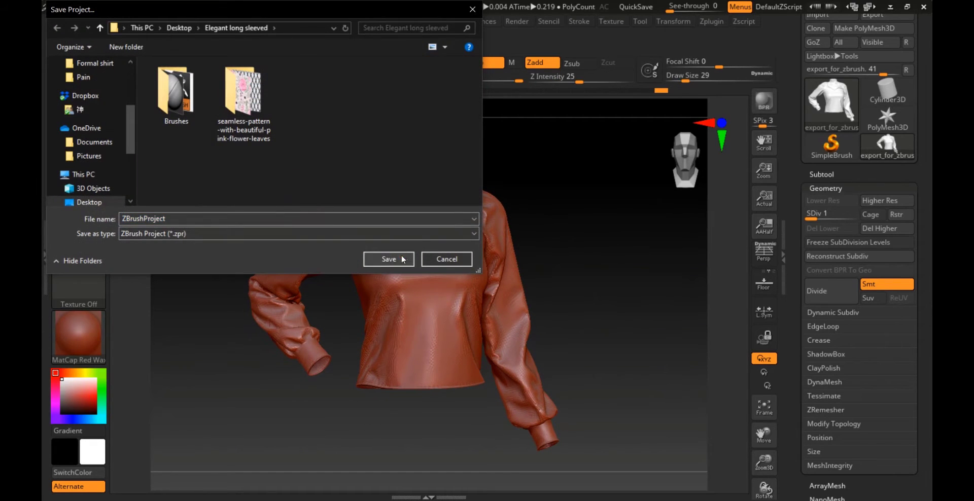
pyautogui.click(389, 259)
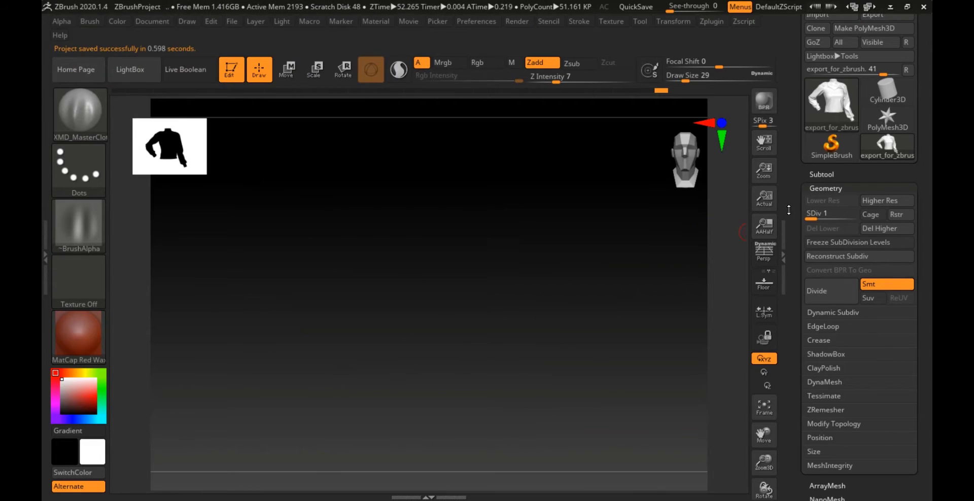
# - Convert the shirt to a PolyMesh3D copy and try to export it in OBJ format
pyautogui.scroll(2, 791, 209)
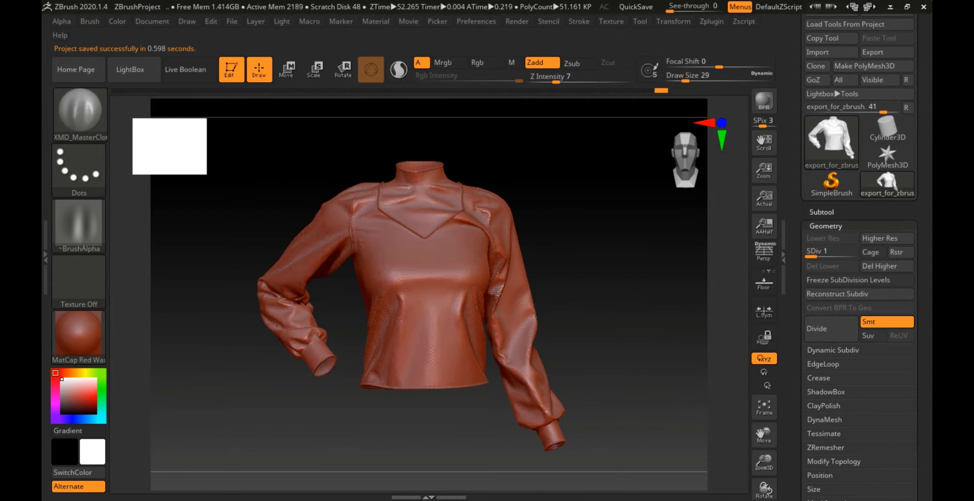
pyautogui.click(823, 212)
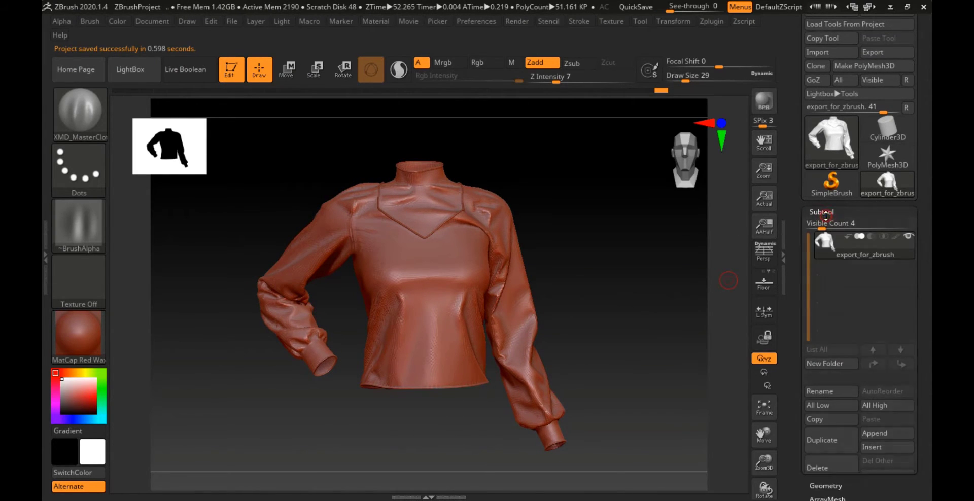
pyautogui.click(825, 213)
pyautogui.click(823, 226)
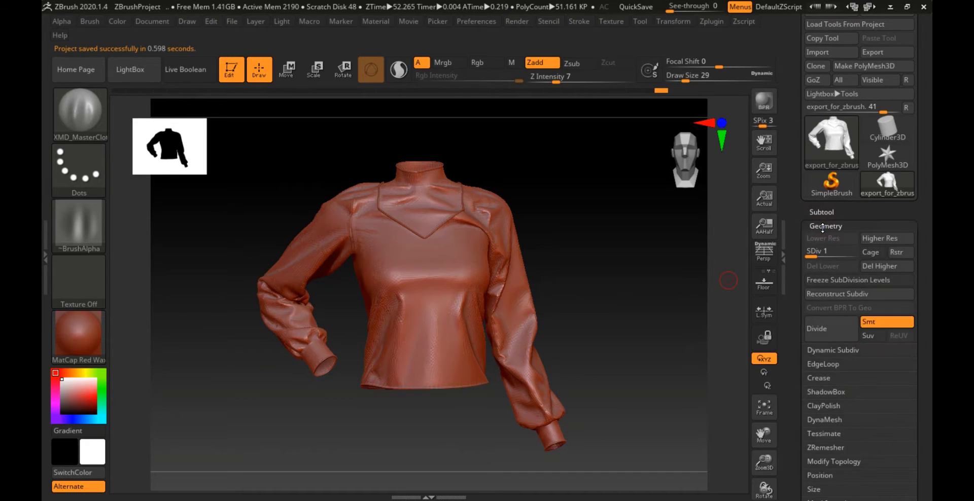
pyautogui.click(823, 226)
pyautogui.scroll(2, 790, 317)
pyautogui.click(878, 92)
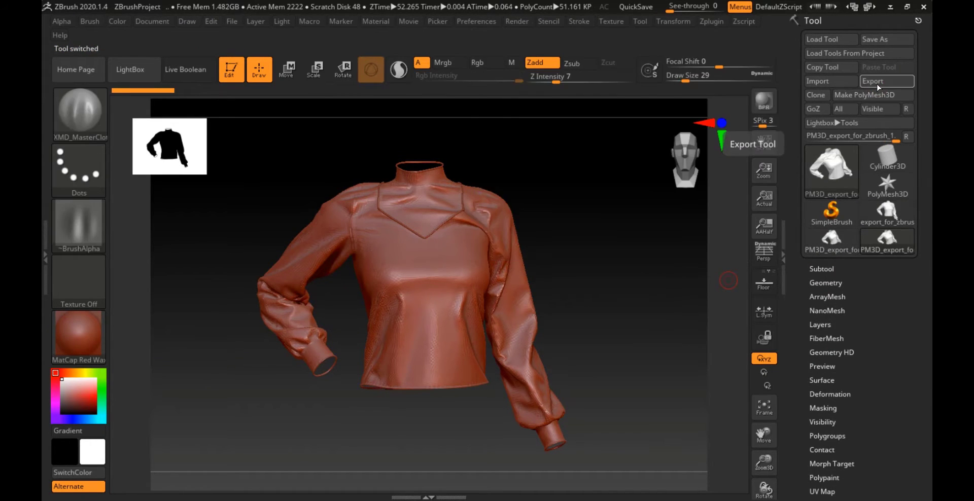
pyautogui.click(877, 84)
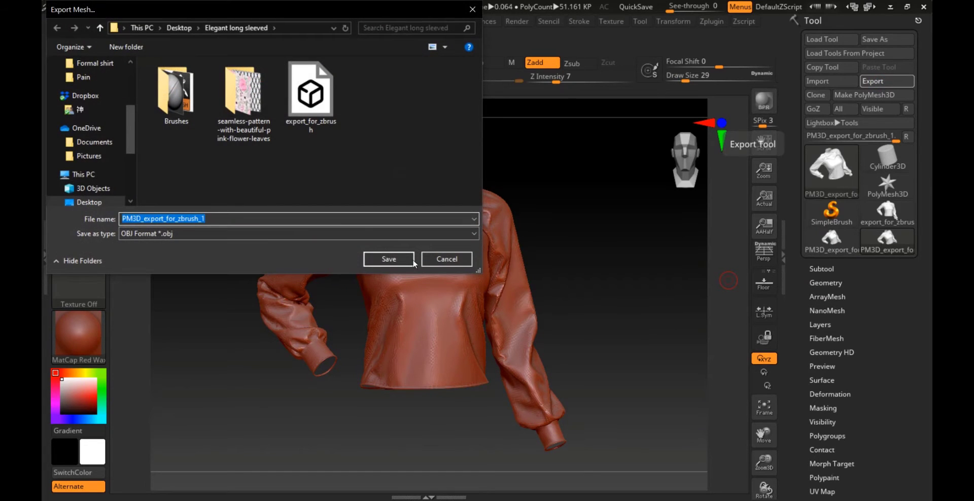
pyautogui.click(447, 259)
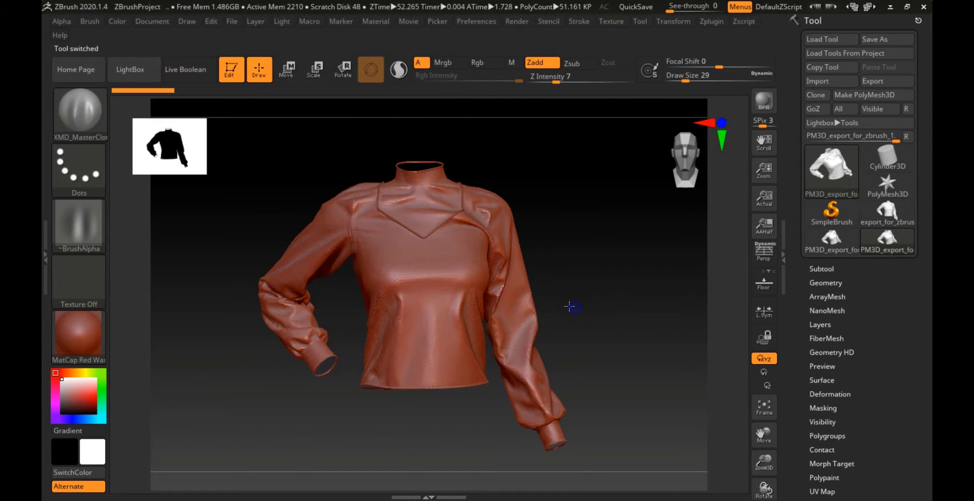
# - Examine the PolyMesh3D copy's surface around the neckline and yoke, and its subdivision settings
pyautogui.moveTo(569, 305); pyautogui.dragTo(569, 307)
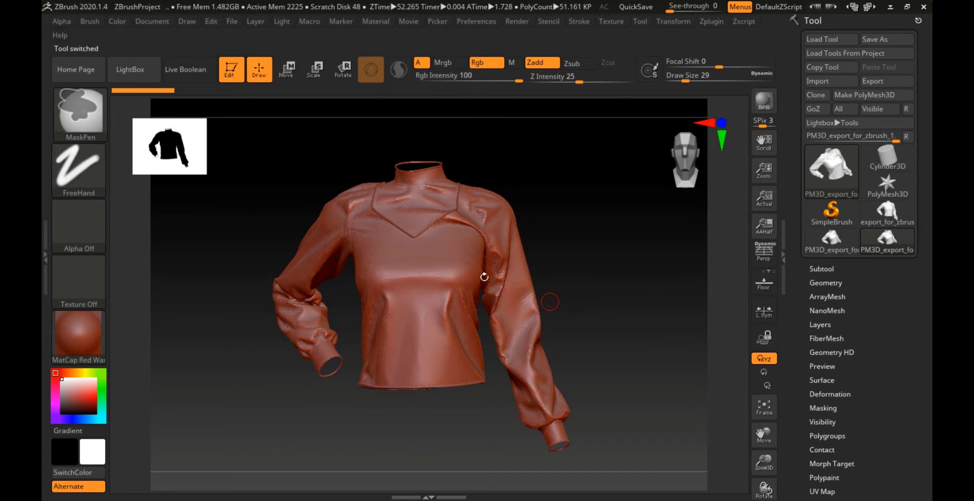
pyautogui.moveTo(457, 263); pyautogui.dragTo(507, 292, button='right')
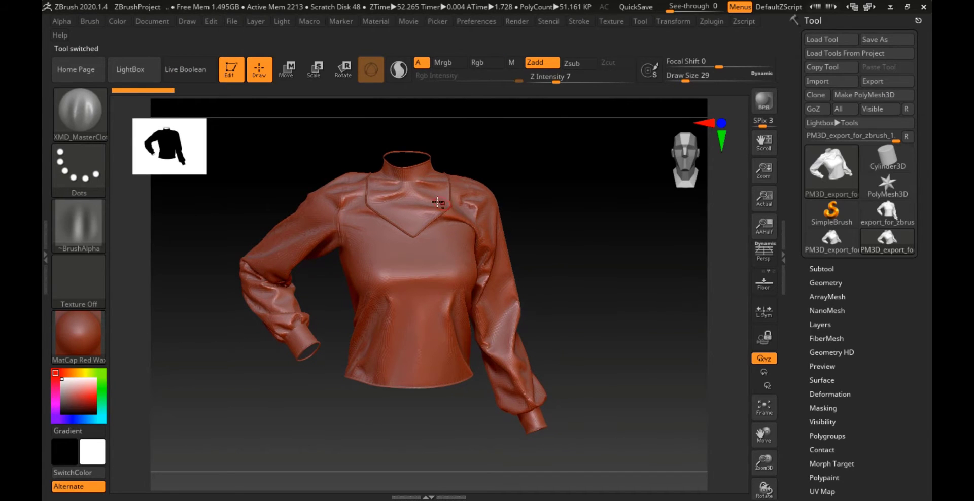
pyautogui.keyDown('alt'); pyautogui.moveTo(437, 202); pyautogui.dragTo(463, 248, button='right'); pyautogui.keyUp('alt')
pyautogui.keyDown('ctrl'); pyautogui.moveTo(463, 247); pyautogui.dragTo(437, 292, button='right'); pyautogui.keyUp('ctrl')
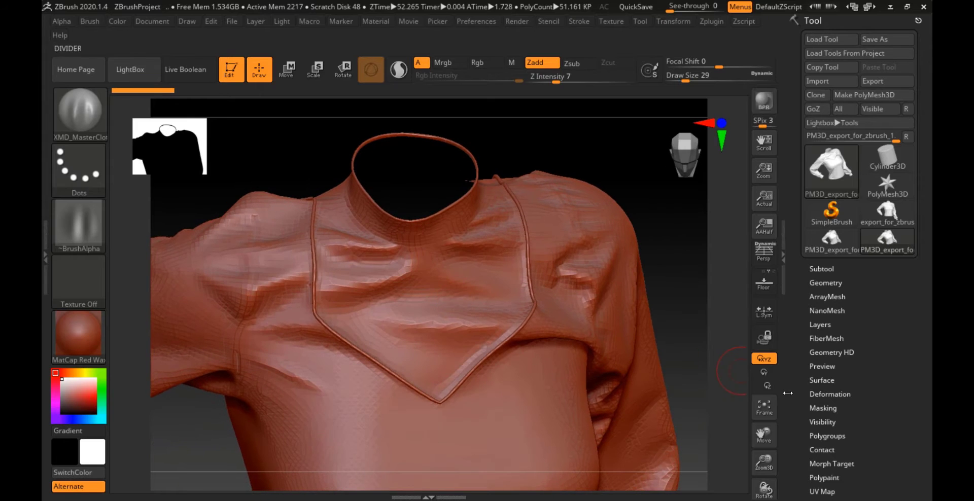
pyautogui.click(824, 283)
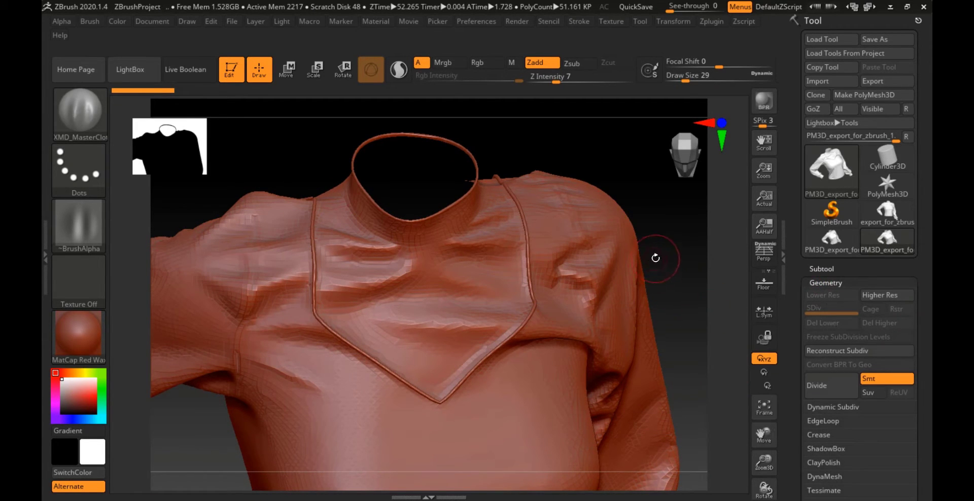
pyautogui.click(543, 7)
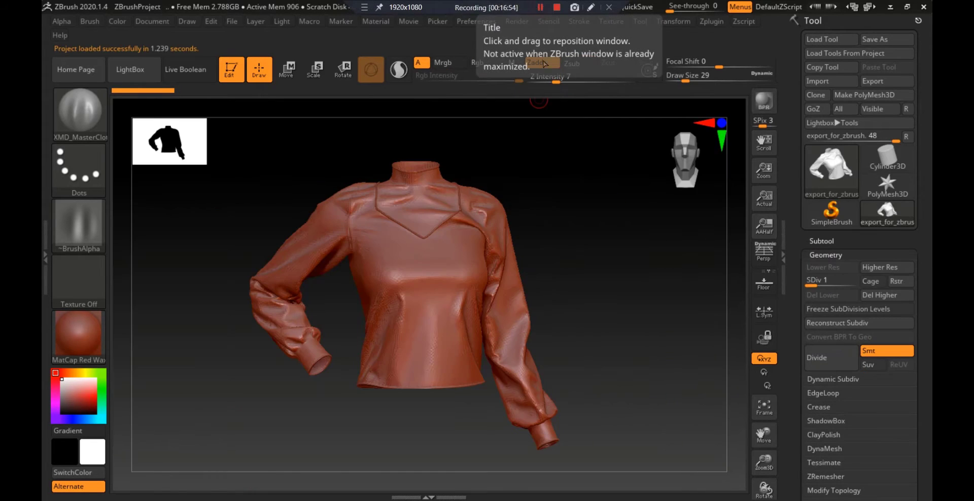
# - Start exporting the level 1 shirt mesh to the Elegant long sleeved folder under the file name Elegant long sleeved_Low
pyautogui.click(874, 81)
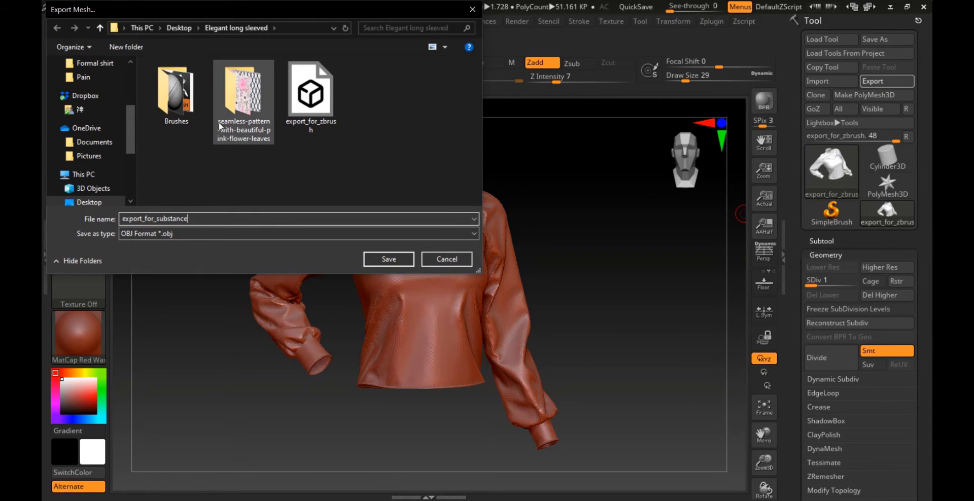
pyautogui.click(196, 29)
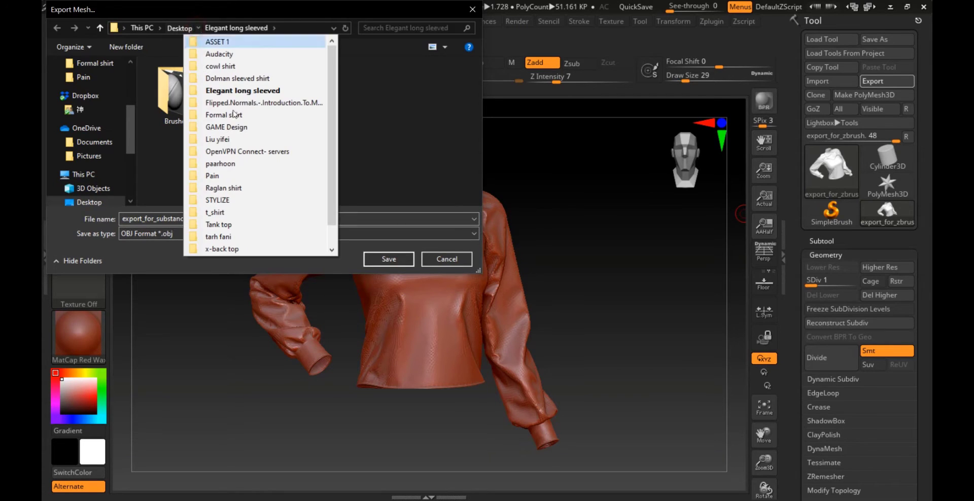
pyautogui.click(193, 28)
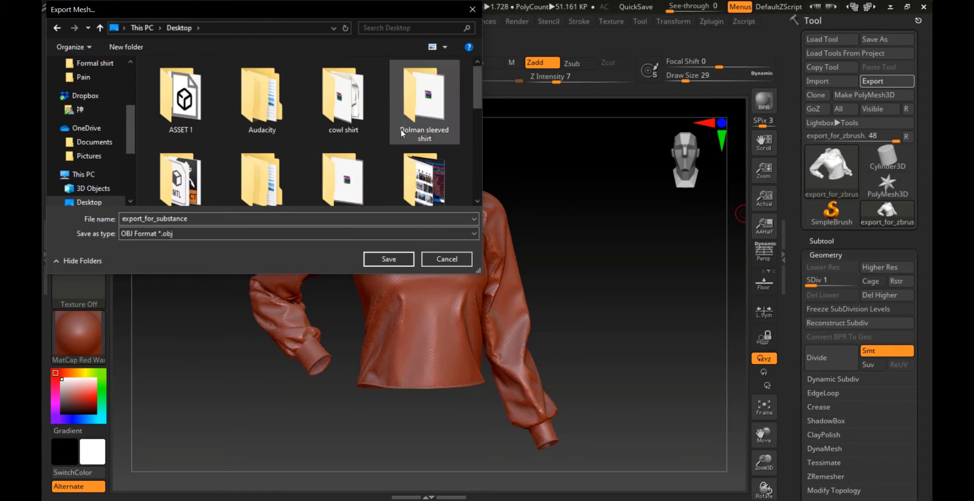
pyautogui.click(421, 96)
pyautogui.scroll(-2, 421, 97)
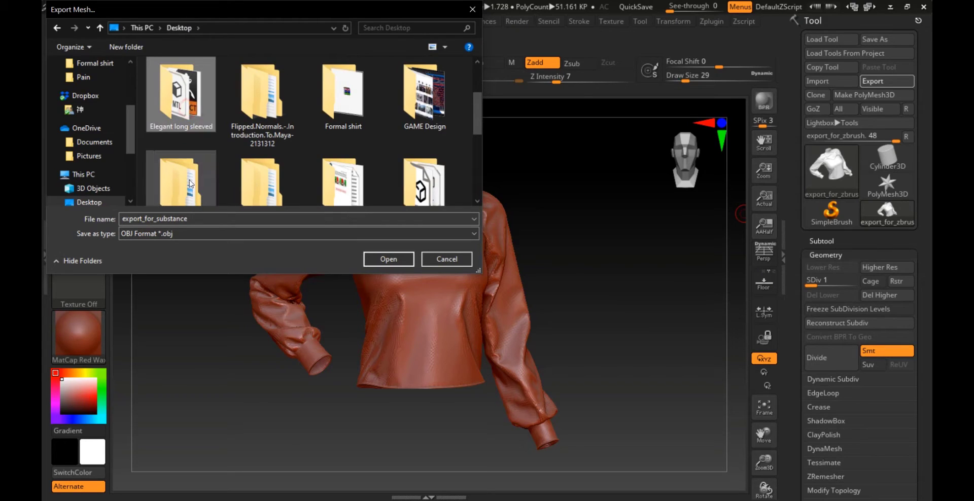
pyautogui.doubleClick(183, 98)
pyautogui.doubleClick(197, 219)
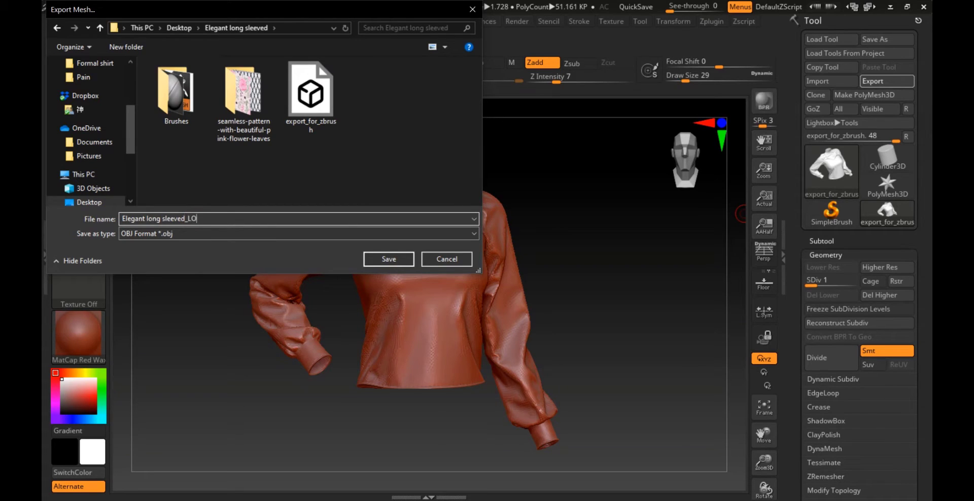
# - Choose FBX as the file format and export the selected mesh with the FBX 2019 binary options
pyautogui.click(264, 234)
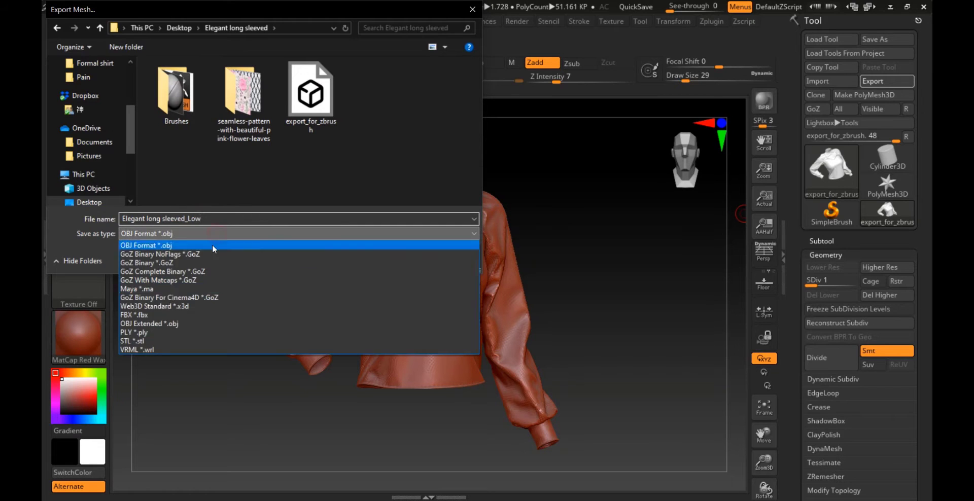
pyautogui.click(264, 291)
pyautogui.click(388, 258)
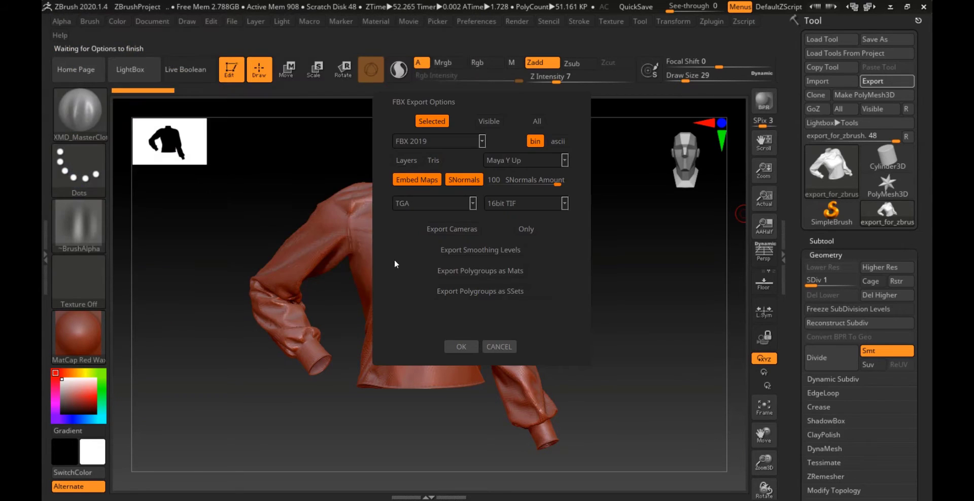
pyautogui.click(460, 349)
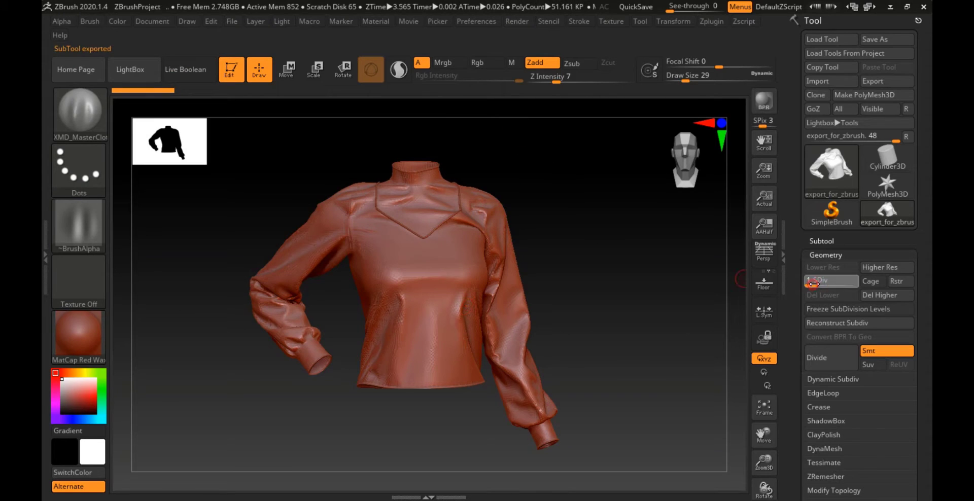
# - Pre-process the subdivision level 4 shirt with Decimation Master, keeping UVs, and decimate it to 20%
pyautogui.click(712, 21)
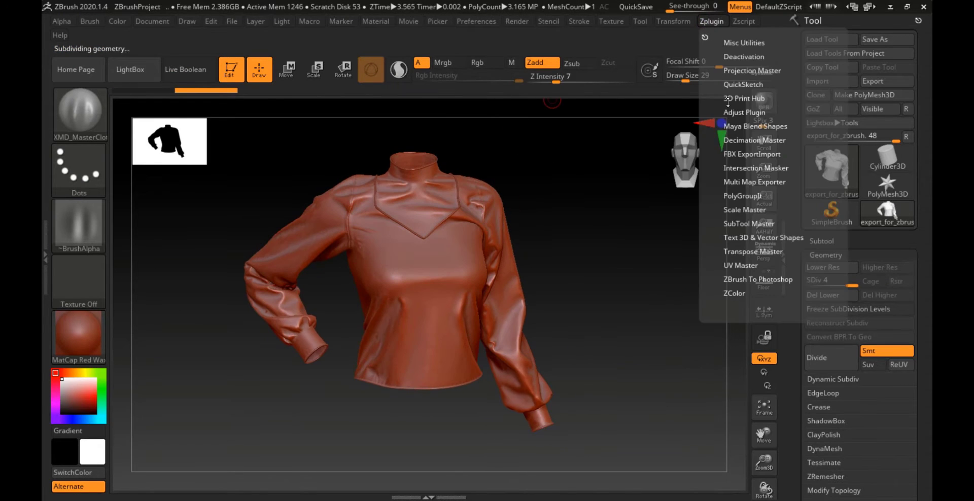
pyautogui.click(755, 140)
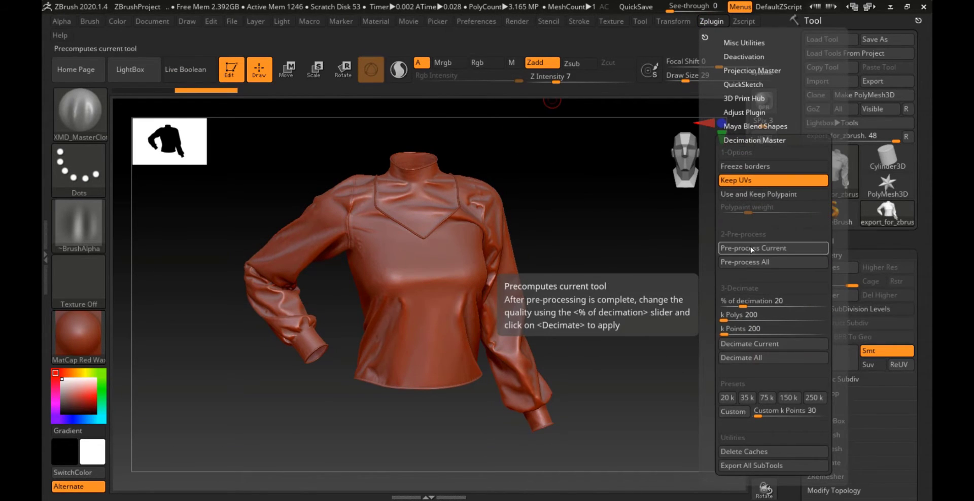
pyautogui.click(742, 248)
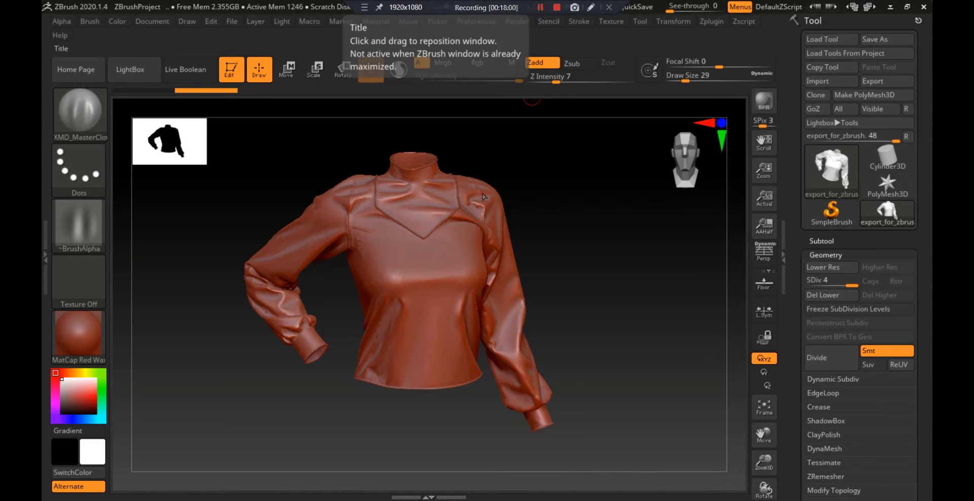
pyautogui.hotkey('shift', 'f')
pyautogui.moveTo(467, 257); pyautogui.dragTo(487, 355, button='right')
pyautogui.click(712, 21)
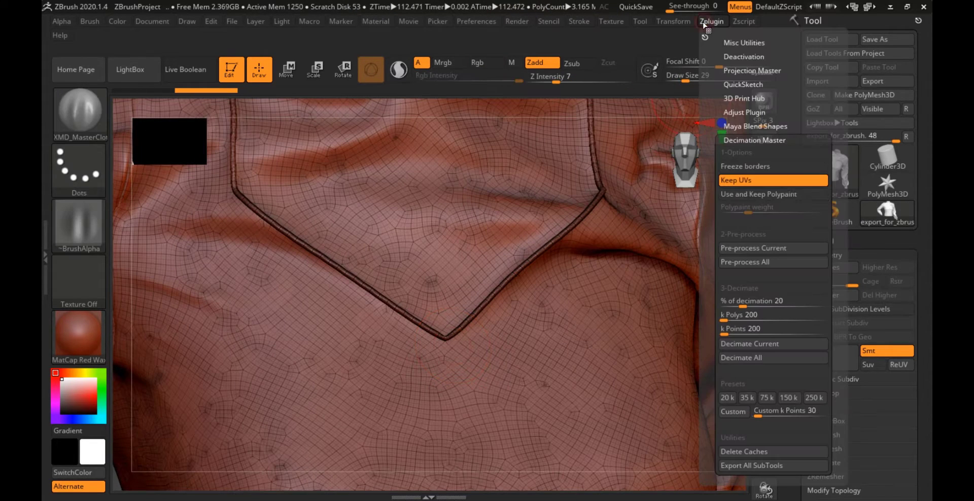
pyautogui.click(754, 345)
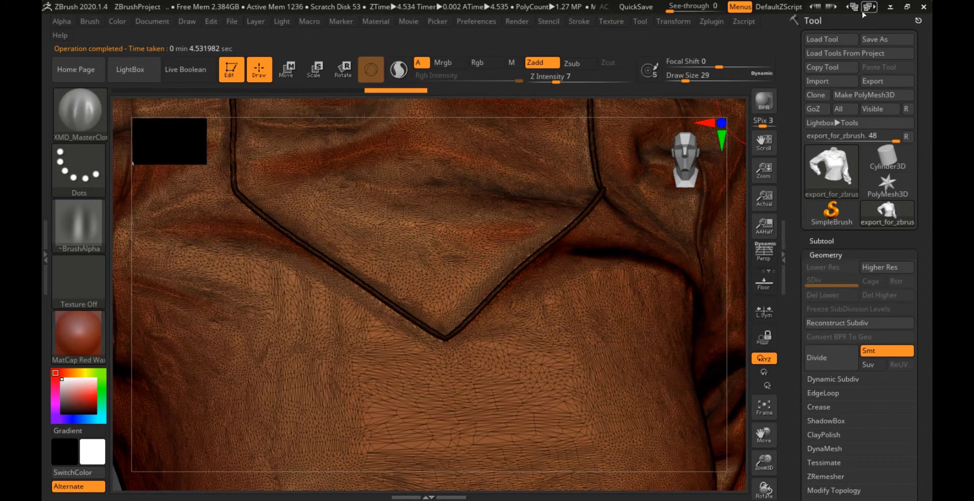
# - Switch to the compact_UI interface layout and decimate the shirt again with the decimation percentage at about 10.92
pyautogui.click(868, 7)
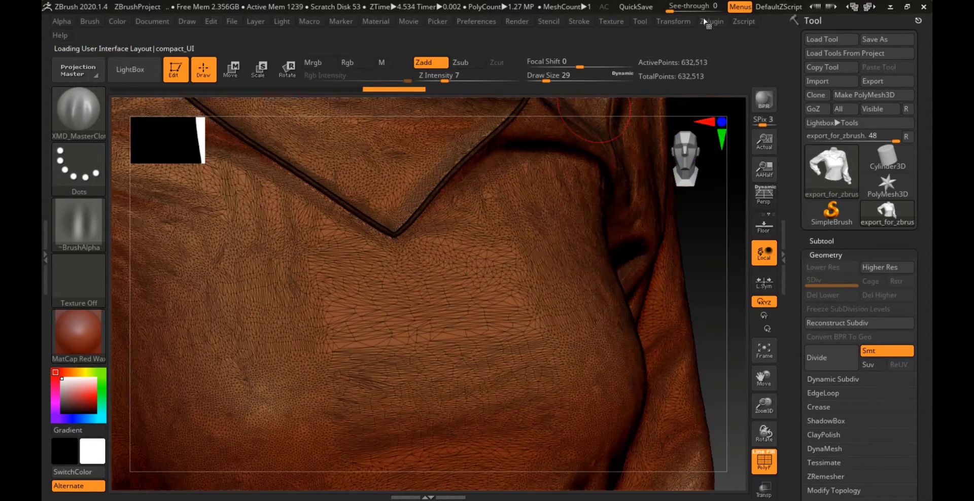
pyautogui.click(705, 21)
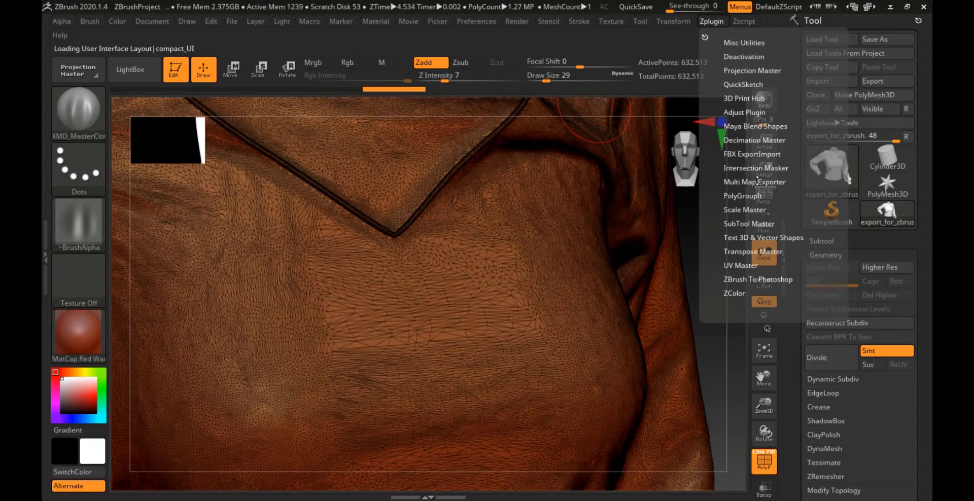
pyautogui.click(743, 141)
pyautogui.click(736, 303)
pyautogui.click(739, 346)
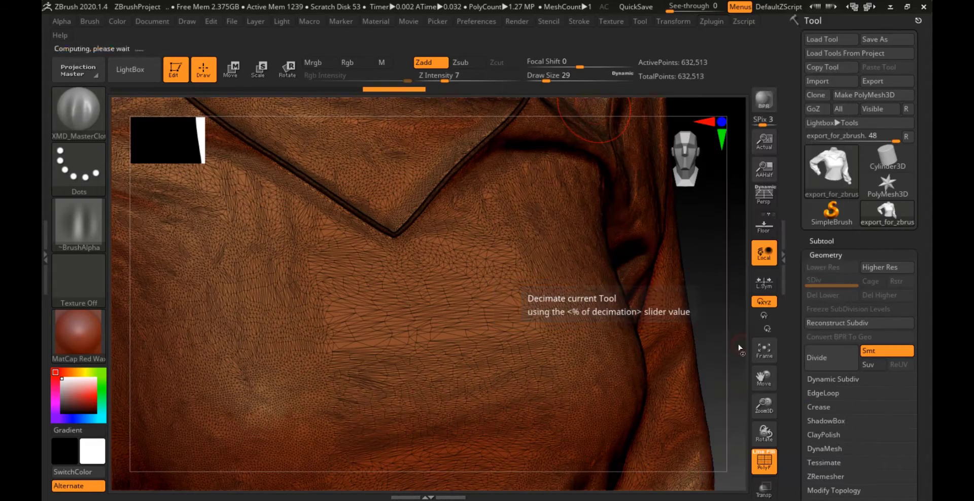
pyautogui.moveTo(193, 178)
pyautogui.keyDown('alt'); pyautogui.mouseDown(button='right')
pyautogui.moveTo(338, 298)
pyautogui.moveTo(356, 299)
pyautogui.mouseUp(button='right'); pyautogui.keyUp('alt')
pyautogui.moveTo(355, 300)
pyautogui.keyDown('ctrl'); pyautogui.mouseDown(button='right')
pyautogui.moveTo(369, 316)
pyautogui.moveTo(375, 282)
pyautogui.moveTo(377, 298)
pyautogui.moveTo(395, 278)
pyautogui.mouseUp(button='right'); pyautogui.keyUp('ctrl')
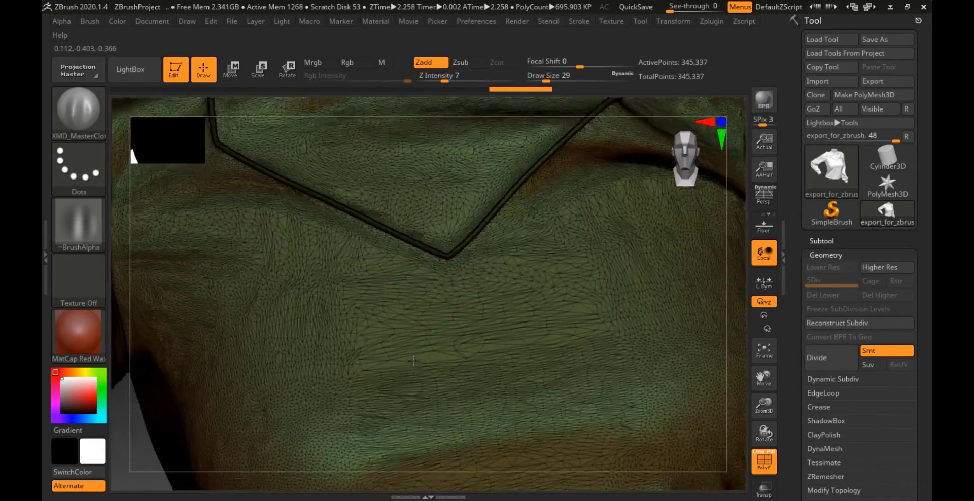
# - Try decimating the shirt to 5%, inspect the shoulder seam detail, and undo the decimation
pyautogui.click(711, 21)
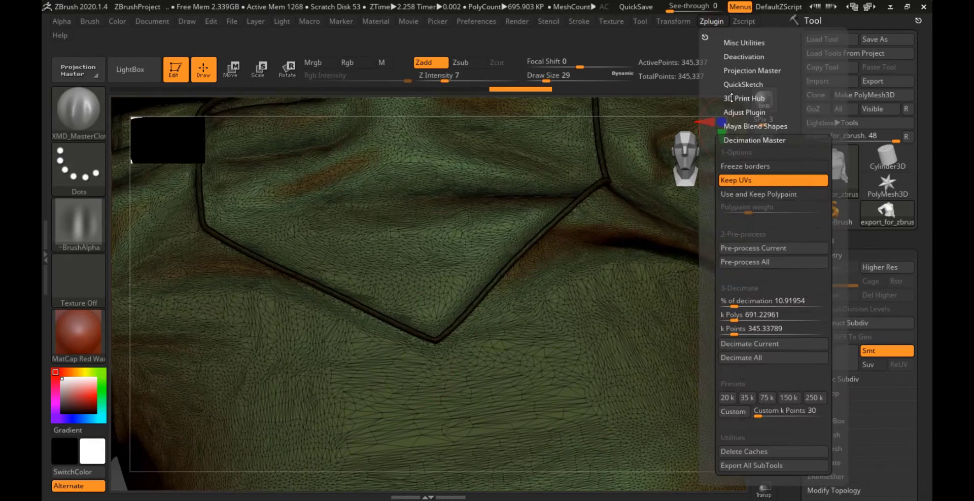
pyautogui.click(749, 302)
pyautogui.write('5')
pyautogui.press('Return')
pyautogui.click(746, 344)
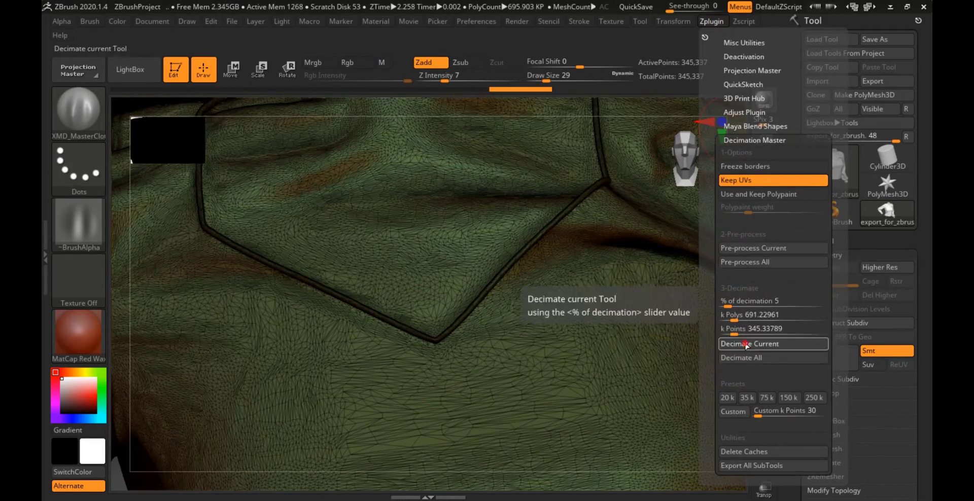
pyautogui.click(746, 345)
pyautogui.moveTo(348, 300); pyautogui.dragTo(356, 316, button='right')
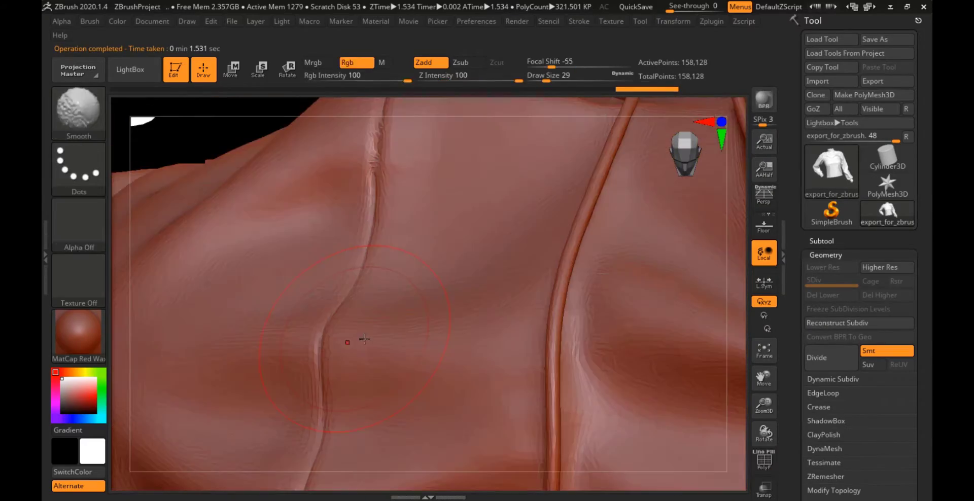
pyautogui.moveTo(348, 342); pyautogui.dragTo(413, 298, button='right')
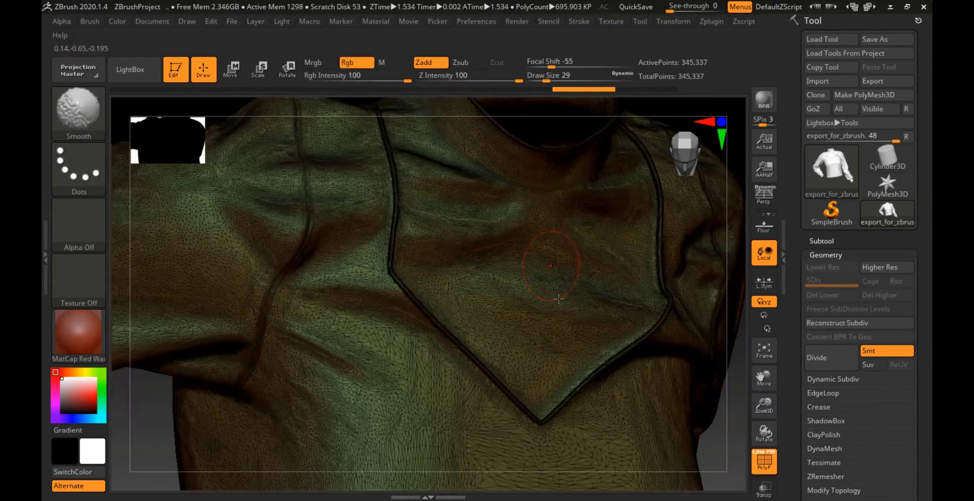
pyautogui.moveTo(457, 254); pyautogui.dragTo(437, 323, button='right')
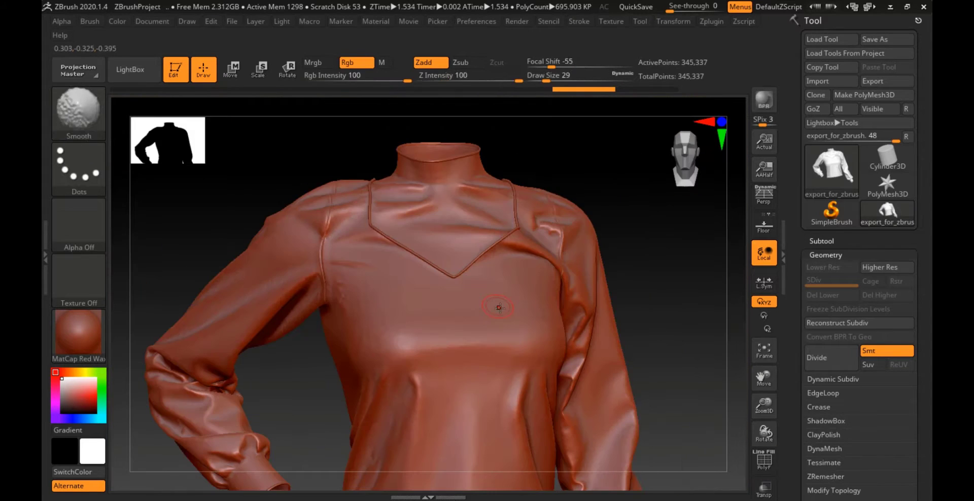
# - Export the decimated shirt as an FBX named Elegant long sleeved_High in the Elegant long sleeved folder
pyautogui.click(872, 81)
pyautogui.moveTo(201, 219); pyautogui.dragTo(189, 219)
pyautogui.write('L')
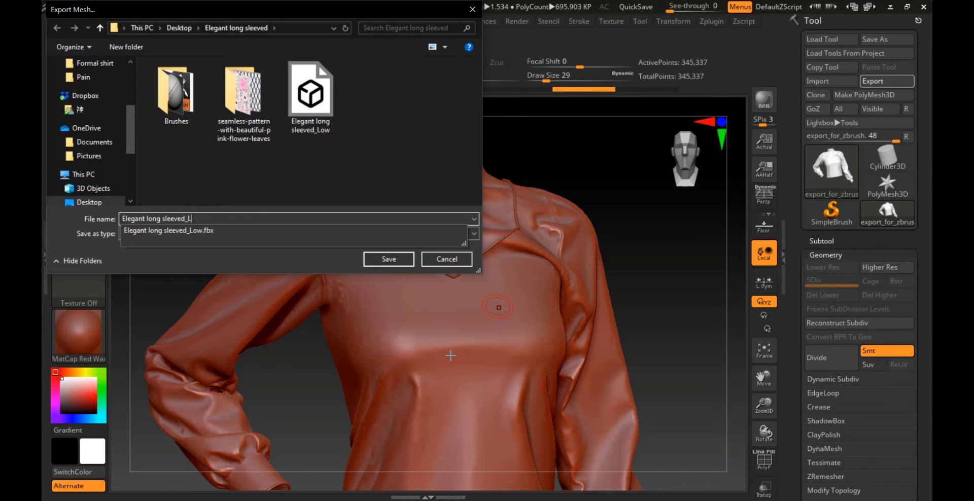
pyautogui.press('BackSpace')
pyautogui.write('High')
pyautogui.press('Return')
pyautogui.click(454, 344)
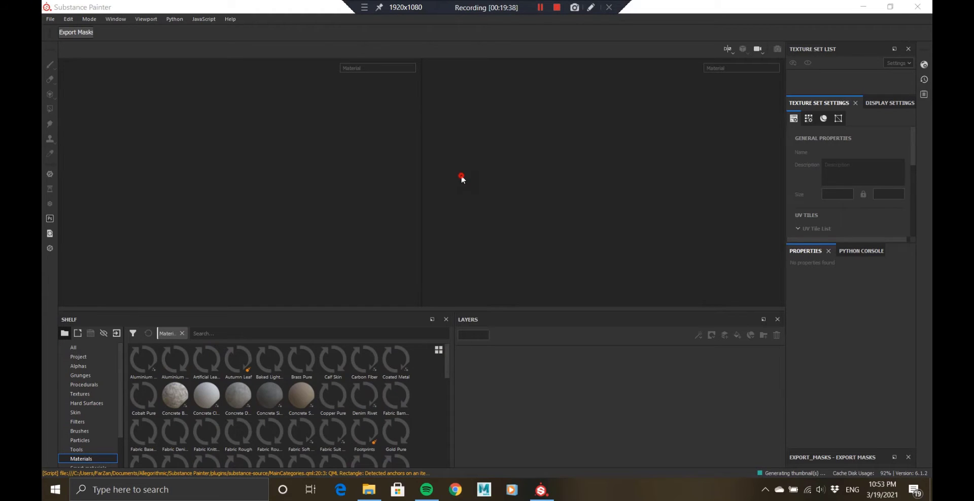
# - Create a new project in Substance Painter using the Elegant long sleeved_Low mesh
pyautogui.hotkey('ctrl', 'n')
pyautogui.click(582, 139)
pyautogui.doubleClick(700, 205)
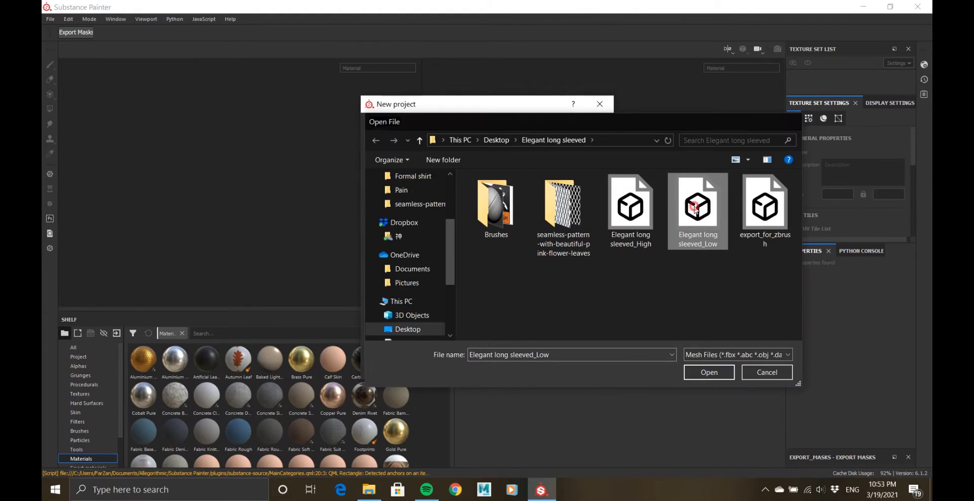
pyautogui.click(436, 181)
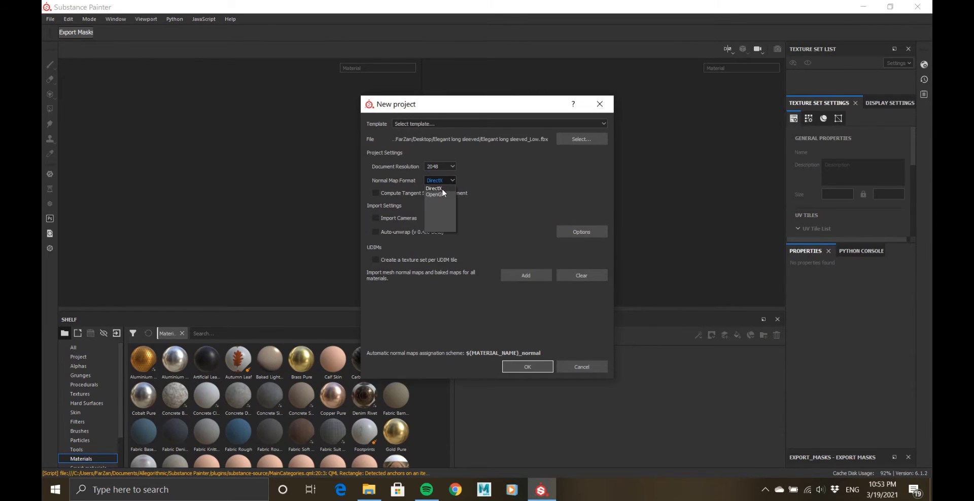
pyautogui.click(528, 367)
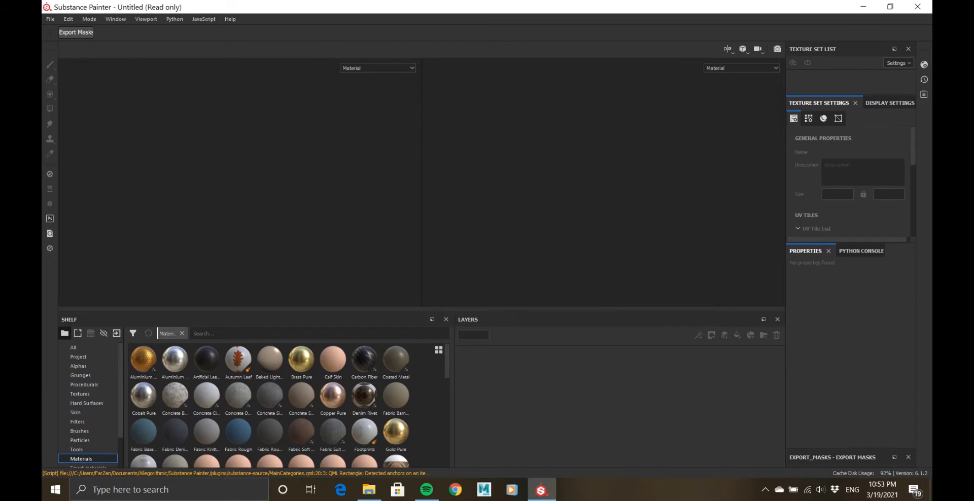
# - Set up mesh map baking with a 4096 output size and only the Normal, Ambient occlusion and Curvature maps enabled
pyautogui.scroll(-2, 844, 200)
pyautogui.scroll(1, 843, 200)
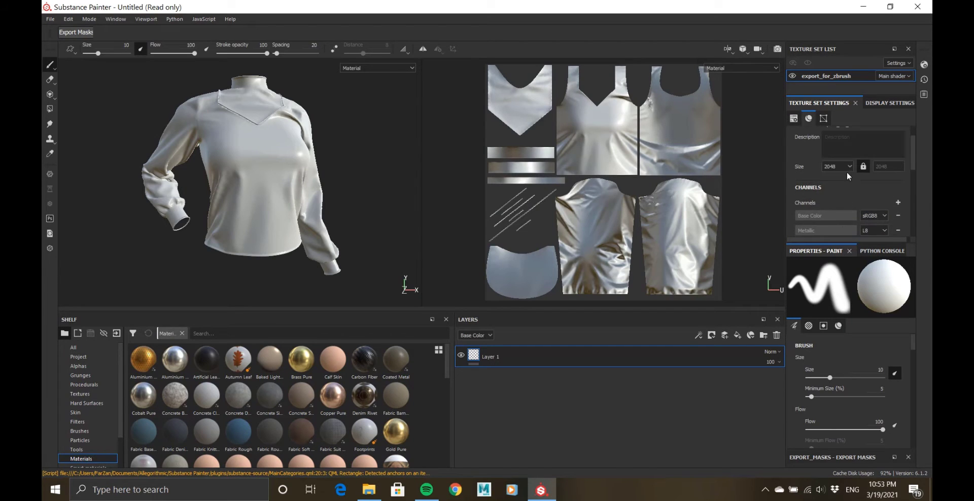
pyautogui.click(842, 168)
pyautogui.keyDown('alt'); pyautogui.moveTo(305, 190); pyautogui.dragTo(264, 198); pyautogui.keyUp('alt')
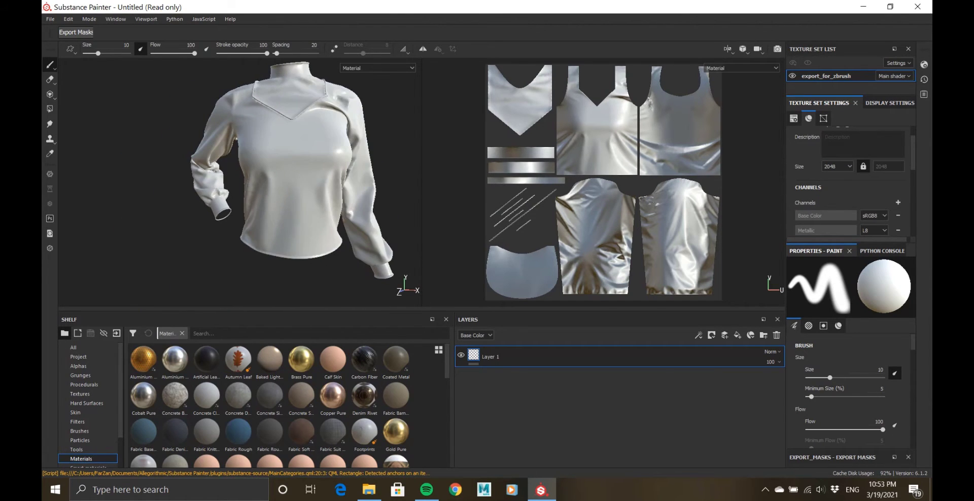
pyautogui.scroll(-10, 847, 200)
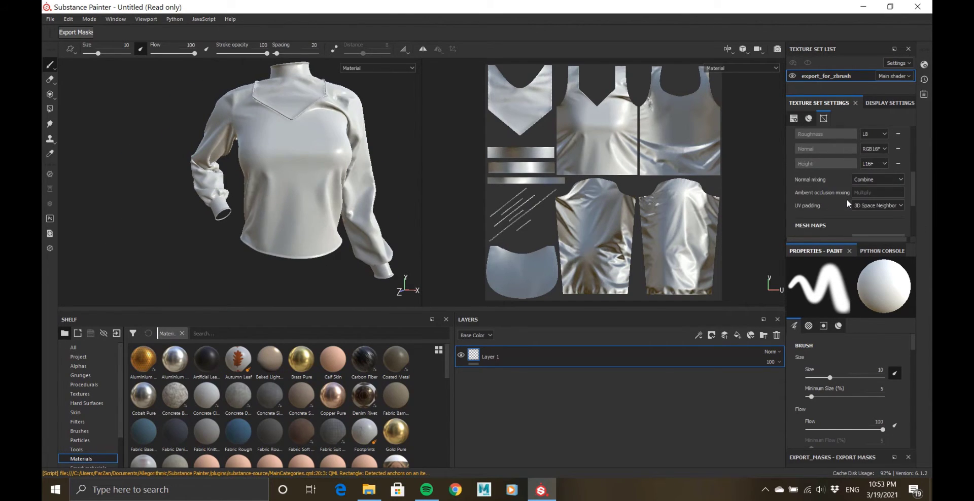
pyautogui.click(878, 184)
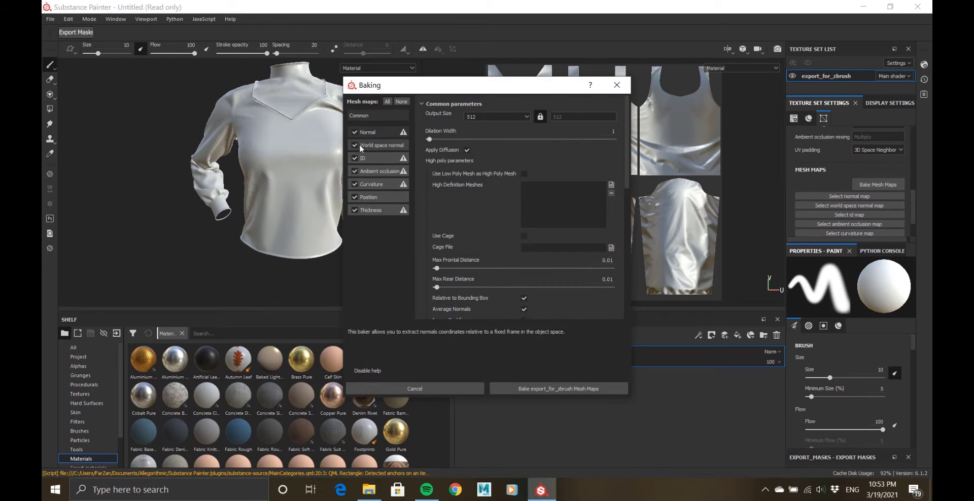
pyautogui.click(485, 117)
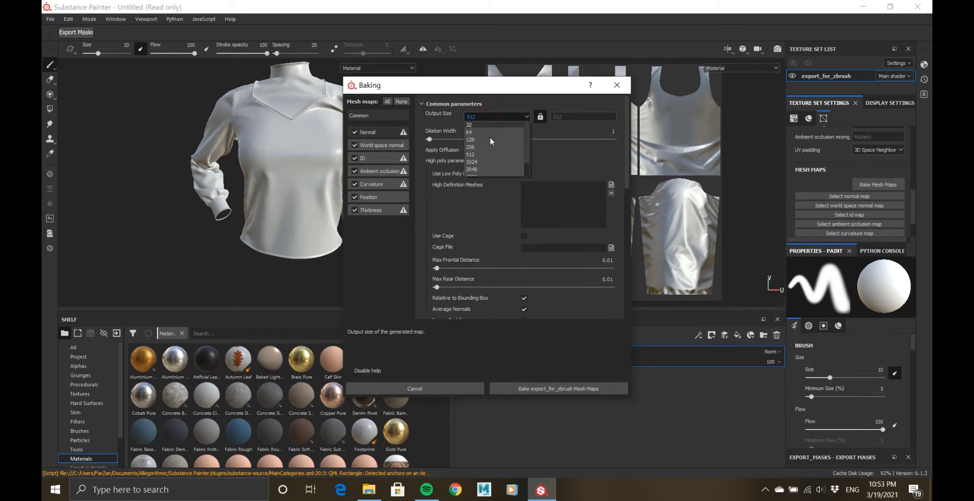
pyautogui.scroll(-2, 488, 157)
pyautogui.click(483, 169)
pyautogui.click(355, 145)
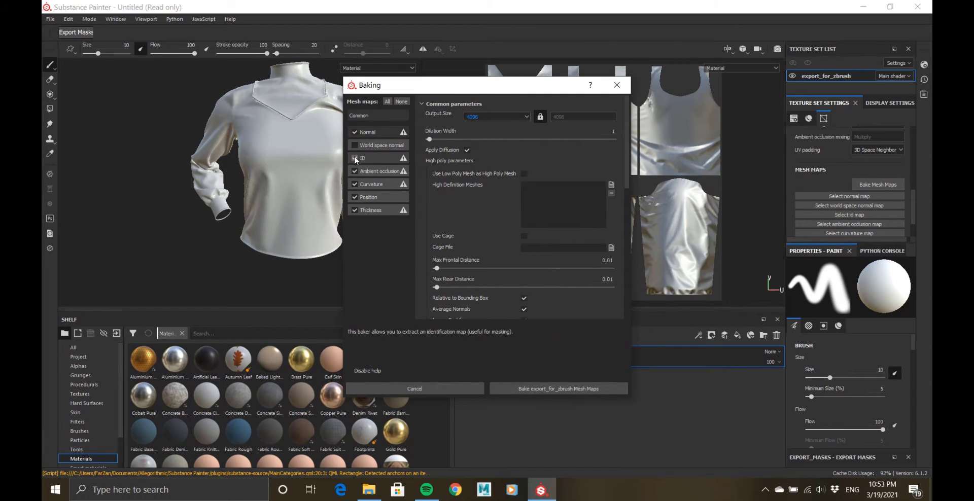
pyautogui.click(355, 209)
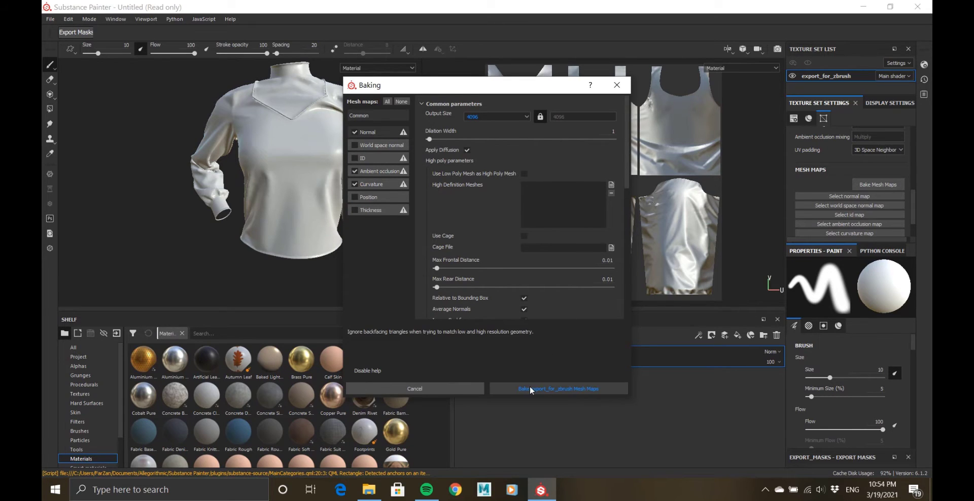
# - Load Elegant long sleeved_High as the high definition mesh and bake the export_for_zbrush mesh maps
pyautogui.click(612, 186)
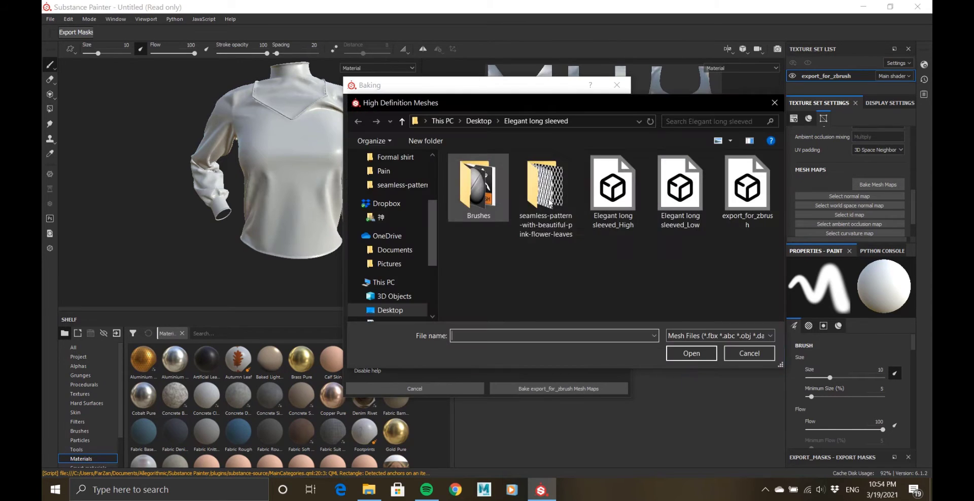
pyautogui.doubleClick(605, 201)
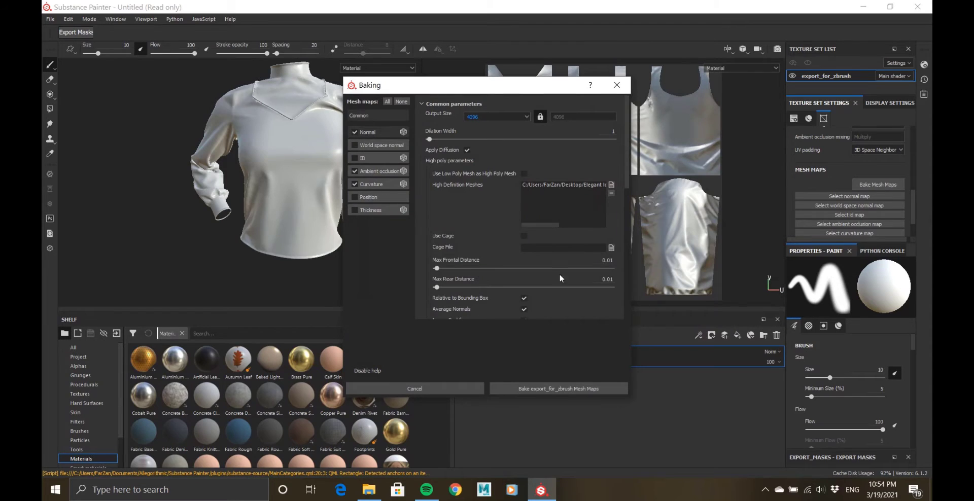
pyautogui.click(555, 390)
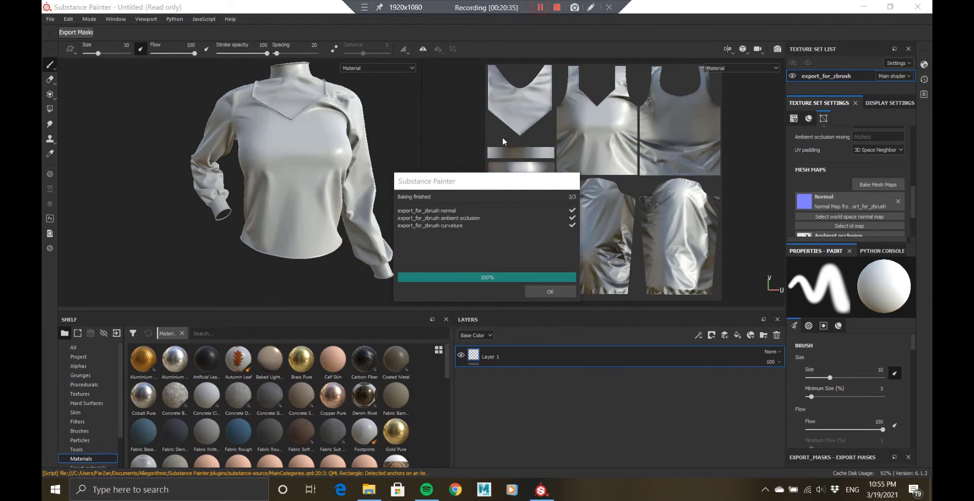
pyautogui.click(542, 293)
# - Compare the shoulder and yoke seams with the baked normal map removed and restored
pyautogui.keyDown('alt'); pyautogui.moveTo(350, 121); pyautogui.dragTo(310, 133); pyautogui.keyUp('alt')
pyautogui.keyDown('alt'); pyautogui.moveTo(325, 135); pyautogui.dragTo(340, 294, button='right'); pyautogui.keyUp('alt')
pyautogui.keyDown('alt'); pyautogui.moveTo(311, 182); pyautogui.dragTo(322, 201); pyautogui.keyUp('alt')
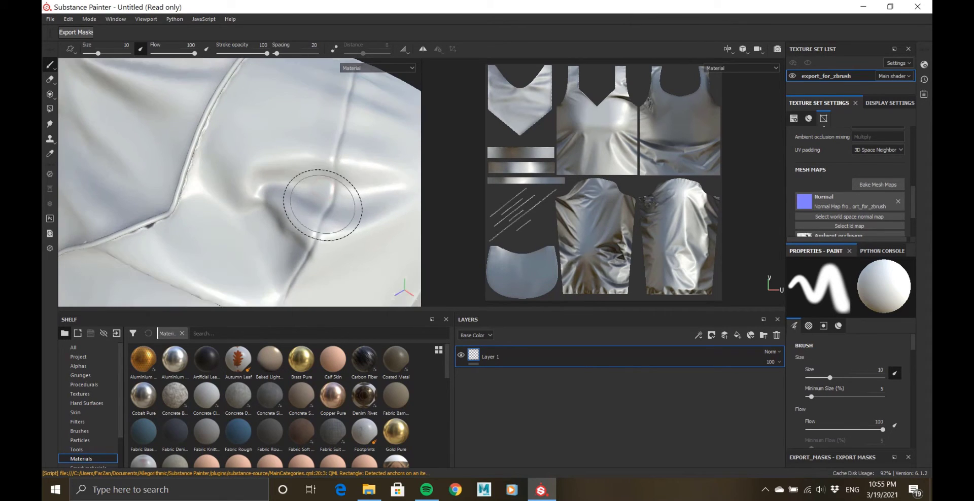
pyautogui.click(897, 202)
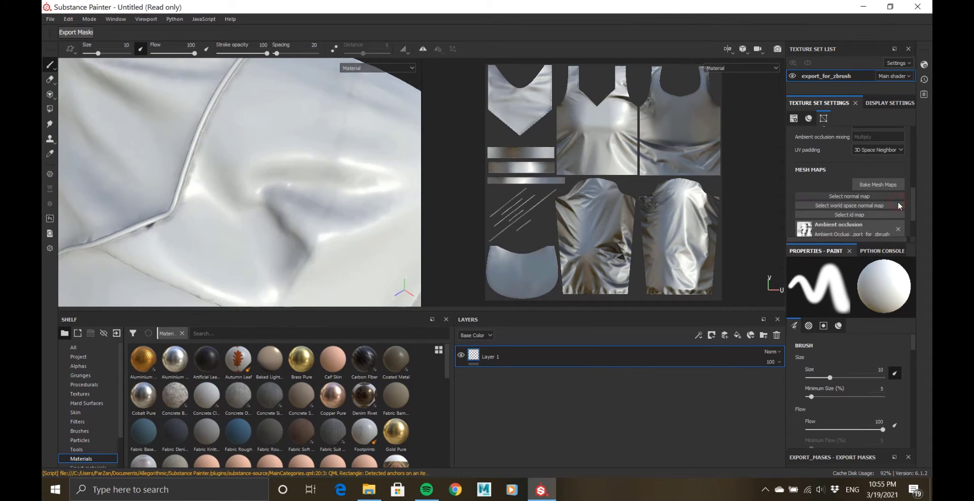
pyautogui.hotkey('ctrl', 'z')
pyautogui.click(897, 202)
pyautogui.hotkey('ctrl', 'z')
# - Examine the baked folds and seams across the shirt's yoke, chest, waist and sleeves
pyautogui.keyDown('alt'); pyautogui.moveTo(391, 174); pyautogui.dragTo(300, 255); pyautogui.keyUp('alt')
pyautogui.moveTo(302, 134)
pyautogui.keyDown('alt'); pyautogui.mouseDown(button='right')
pyautogui.moveTo(300, 226)
pyautogui.moveTo(311, 220)
pyautogui.moveTo(348, 235)
pyautogui.moveTo(292, 220)
pyautogui.mouseUp(button='right'); pyautogui.keyUp('alt')
pyautogui.keyDown('alt'); pyautogui.moveTo(420, 104); pyautogui.dragTo(342, 163); pyautogui.keyUp('alt')
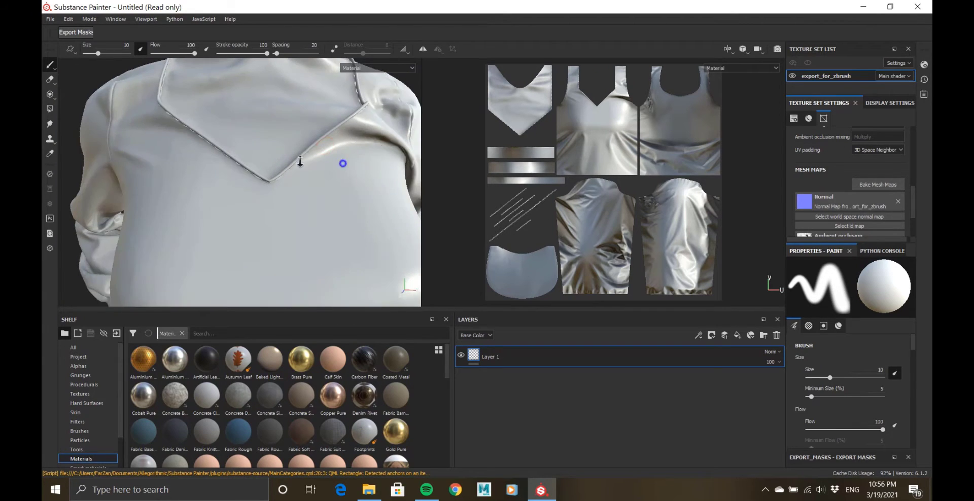
pyautogui.keyDown('alt'); pyautogui.moveTo(341, 163); pyautogui.dragTo(256, 183, button='right'); pyautogui.keyUp('alt')
pyautogui.keyDown('alt'); pyautogui.moveTo(257, 184); pyautogui.dragTo(268, 189); pyautogui.keyUp('alt')
pyautogui.keyDown('alt'); pyautogui.moveTo(230, 174); pyautogui.dragTo(237, 192, button='right'); pyautogui.keyUp('alt')
pyautogui.keyDown('alt'); pyautogui.moveTo(237, 191); pyautogui.dragTo(247, 194); pyautogui.keyUp('alt')
pyautogui.keyDown('alt'); pyautogui.moveTo(247, 193); pyautogui.dragTo(224, 193, button='right'); pyautogui.keyUp('alt')
pyautogui.keyDown('alt'); pyautogui.moveTo(224, 194); pyautogui.dragTo(221, 212); pyautogui.keyUp('alt')
pyautogui.keyDown('alt'); pyautogui.moveTo(220, 212); pyautogui.dragTo(147, 193, button='right'); pyautogui.keyUp('alt')
pyautogui.keyDown('alt'); pyautogui.moveTo(147, 194); pyautogui.dragTo(265, 213); pyautogui.keyUp('alt')
pyautogui.keyDown('alt'); pyautogui.moveTo(266, 213); pyautogui.dragTo(267, 88, button='middle'); pyautogui.keyUp('alt')
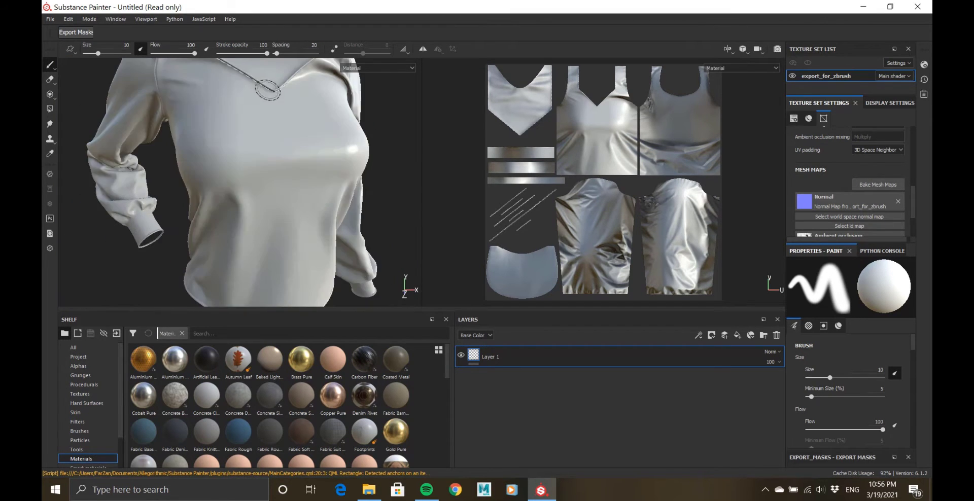
pyautogui.keyDown('alt'); pyautogui.moveTo(268, 88); pyautogui.dragTo(303, 183); pyautogui.keyUp('alt')
pyautogui.keyDown('alt'); pyautogui.moveTo(304, 183); pyautogui.dragTo(323, 146, button='middle'); pyautogui.keyUp('alt')
pyautogui.moveTo(324, 145)
pyautogui.keyDown('alt'); pyautogui.mouseDown()
pyautogui.moveTo(243, 142)
pyautogui.moveTo(336, 141)
pyautogui.mouseUp(); pyautogui.keyUp('alt')
pyautogui.keyDown('alt'); pyautogui.moveTo(336, 141); pyautogui.dragTo(275, 212, button='middle'); pyautogui.keyUp('alt')
pyautogui.keyDown('alt'); pyautogui.moveTo(276, 212); pyautogui.dragTo(326, 200); pyautogui.keyUp('alt')
pyautogui.keyDown('alt'); pyautogui.moveTo(326, 200); pyautogui.dragTo(282, 231, button='right'); pyautogui.keyUp('alt')
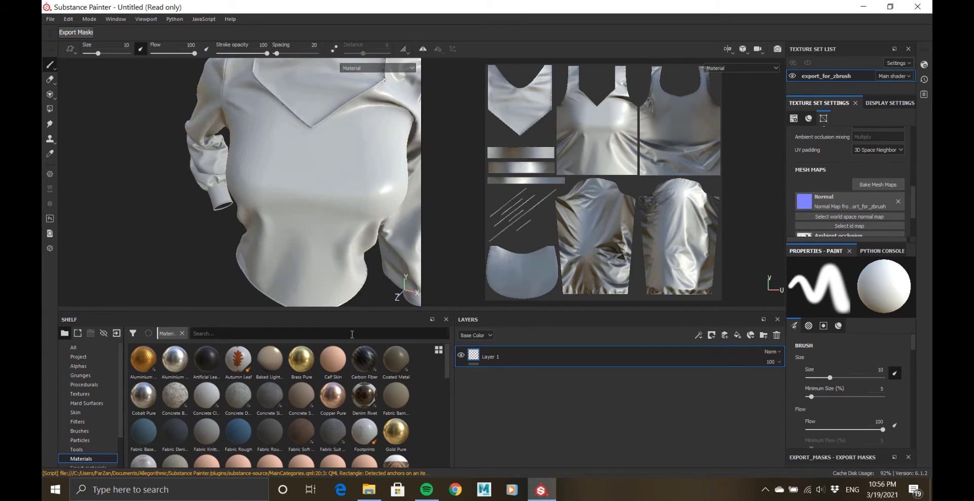
# - Delete the default Layer 1 from the layer stack
pyautogui.click(775, 335)
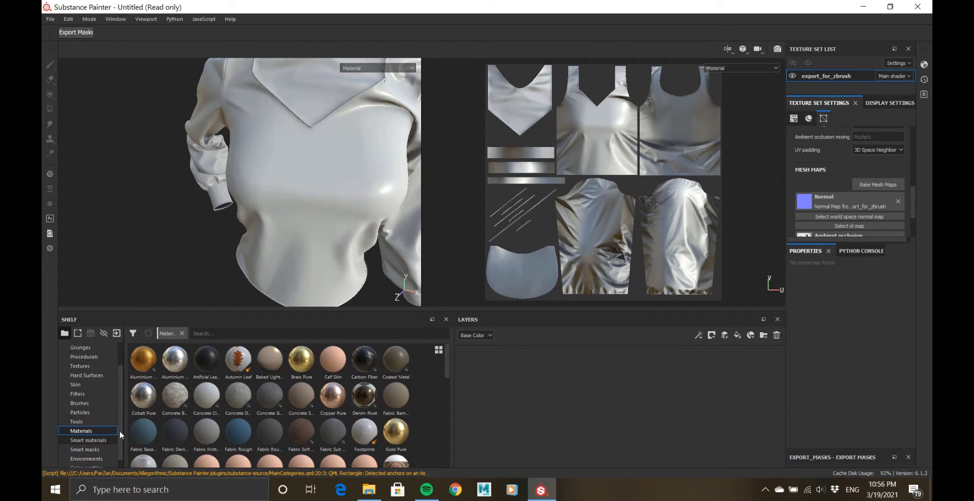
# - Search the smart materials for fabric and apply Fabric Baseball Hat to the shirt
pyautogui.click(89, 440)
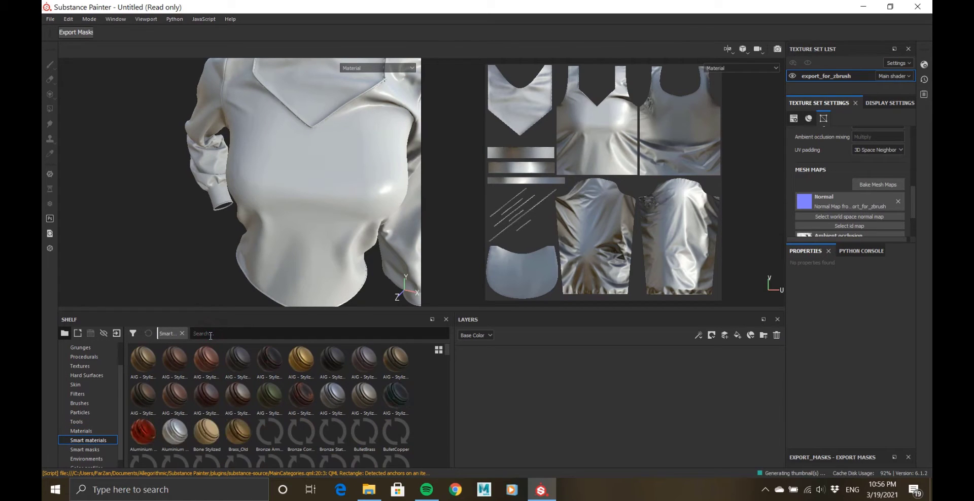
pyautogui.click(210, 336)
pyautogui.write('fabric')
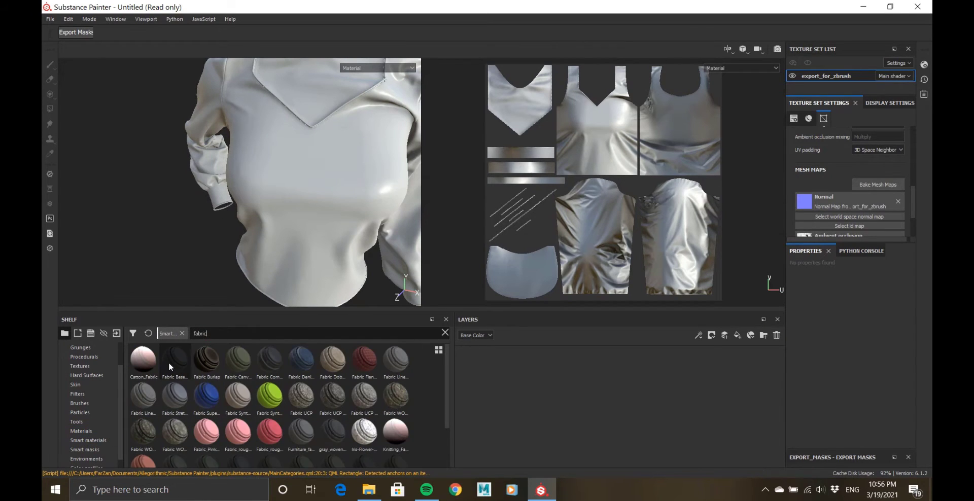
pyautogui.moveTo(175, 364); pyautogui.dragTo(315, 215)
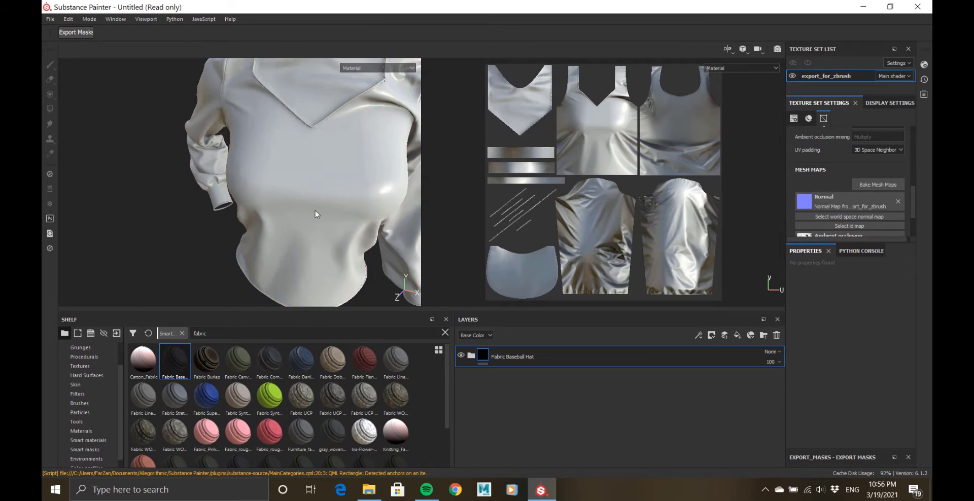
# - Expand the Fabric Baseball Hat folder and hide its Wear layer
pyautogui.keyDown('alt'); pyautogui.moveTo(331, 190); pyautogui.dragTo(349, 299, button='right'); pyautogui.keyUp('alt')
pyautogui.keyDown('alt'); pyautogui.moveTo(320, 192); pyautogui.dragTo(284, 228); pyautogui.keyUp('alt')
pyautogui.click(471, 357)
pyautogui.click(460, 378)
pyautogui.click(461, 378)
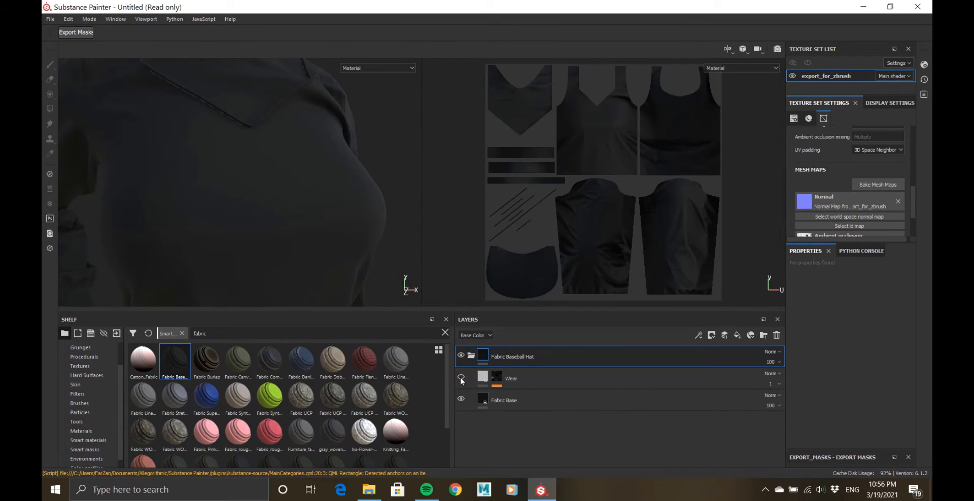
# - Set the export_for_zbrush texture set size to 4096 and check the fabric weave on the shirt
pyautogui.keyDown('alt'); pyautogui.moveTo(339, 204); pyautogui.dragTo(308, 219); pyautogui.keyUp('alt')
pyautogui.scroll(2, 309, 219)
pyautogui.scroll(6, 845, 175)
pyautogui.click(839, 195)
pyautogui.click(837, 236)
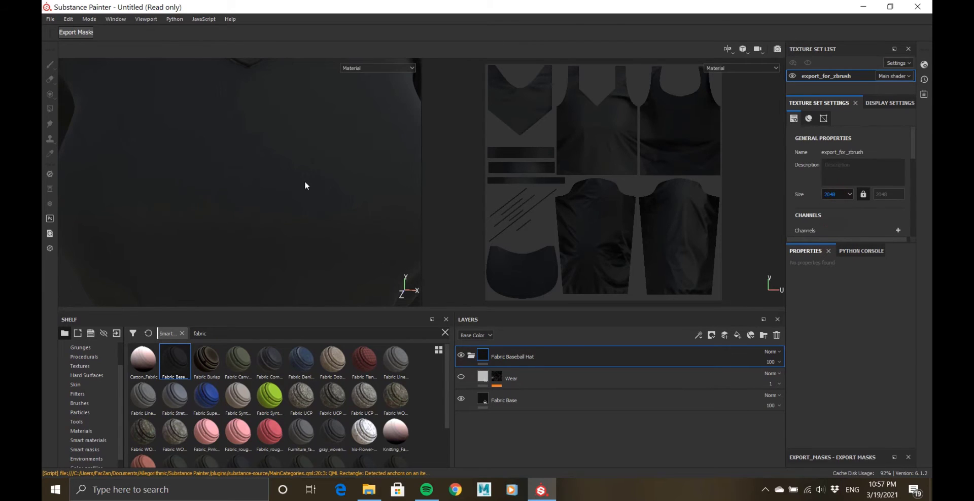
pyautogui.keyDown('alt'); pyautogui.moveTo(358, 211); pyautogui.dragTo(301, 226); pyautogui.keyUp('alt')
pyautogui.keyDown('alt'); pyautogui.moveTo(301, 227); pyautogui.dragTo(327, 233, button='right'); pyautogui.keyUp('alt')
pyautogui.keyDown('alt'); pyautogui.moveTo(326, 233); pyautogui.dragTo(252, 220); pyautogui.keyUp('alt')
pyautogui.keyDown('alt'); pyautogui.moveTo(252, 220); pyautogui.dragTo(309, 211, button='right'); pyautogui.keyUp('alt')
pyautogui.keyDown('alt'); pyautogui.moveTo(309, 211); pyautogui.dragTo(325, 198, button='middle'); pyautogui.keyUp('alt')
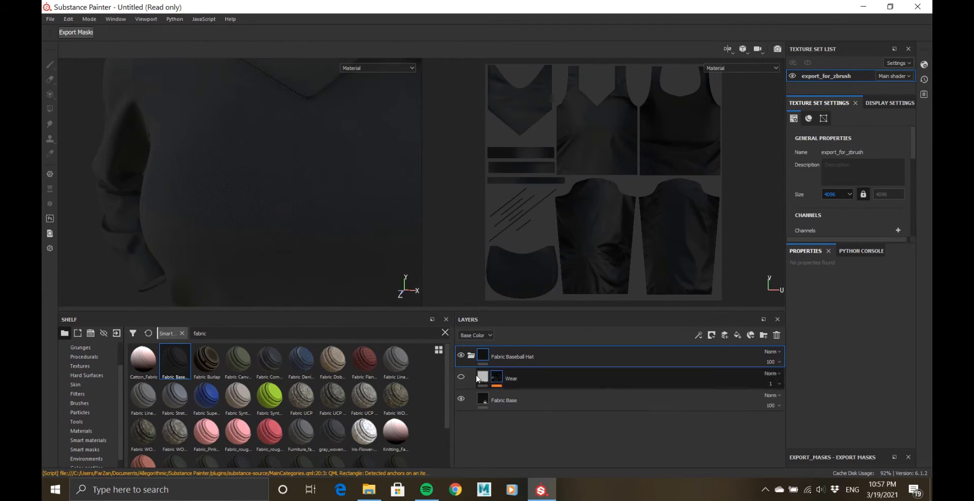
# - Import the 17_feb_9 floral image from the seamless-pattern-with-beautiful-pink-flower-leaves folder as a texture
pyautogui.click(490, 401)
pyautogui.click(465, 402)
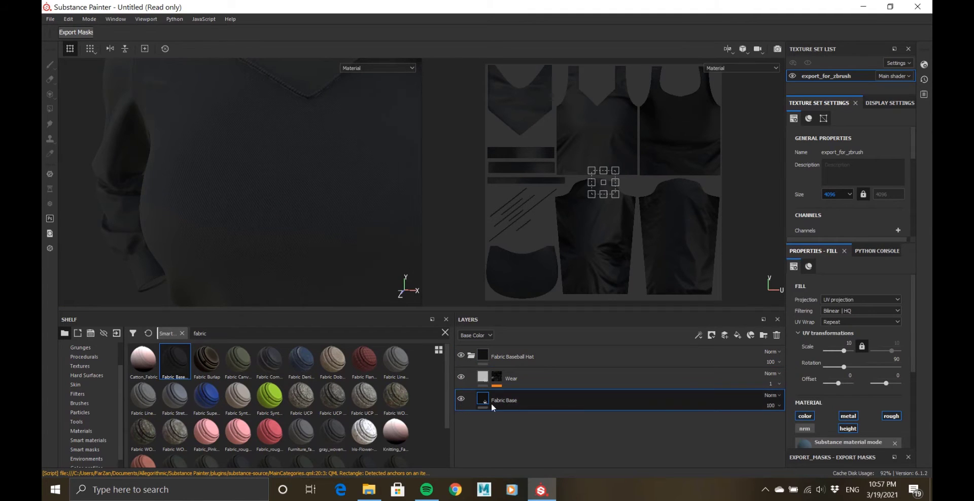
pyautogui.scroll(-5, 811, 417)
pyautogui.click(369, 490)
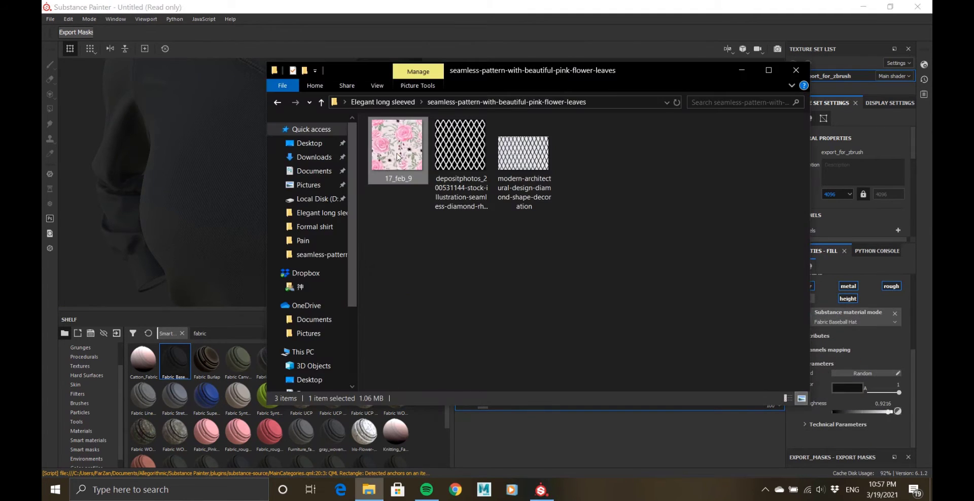
pyautogui.moveTo(398, 157); pyautogui.dragTo(597, 175)
pyautogui.click(595, 354)
pyautogui.click(600, 374)
pyautogui.click(558, 372)
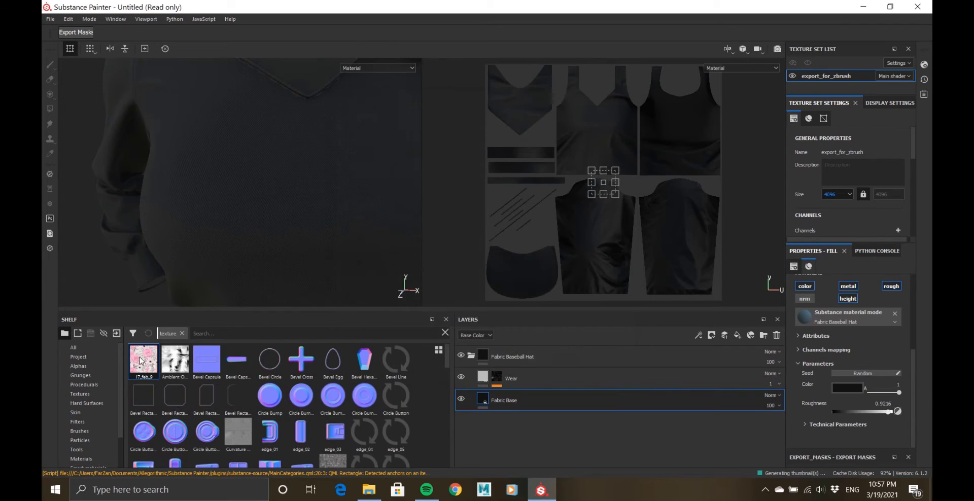
# - Disable the color channel of the Fabric Base layer and add a new fill layer directly beneath it
pyautogui.moveTo(142, 346); pyautogui.dragTo(152, 350)
pyautogui.click(496, 386)
pyautogui.click(512, 412)
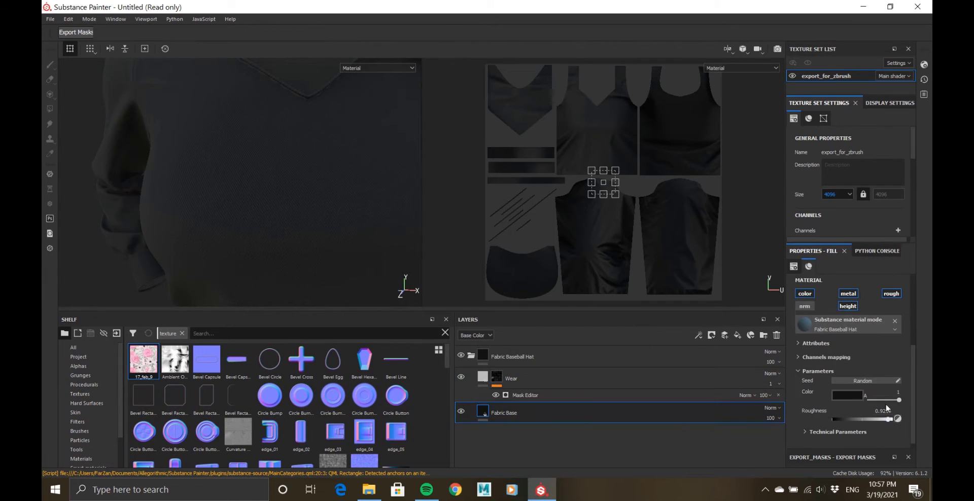
pyautogui.scroll(2, 820, 385)
pyautogui.scroll(-2, 820, 384)
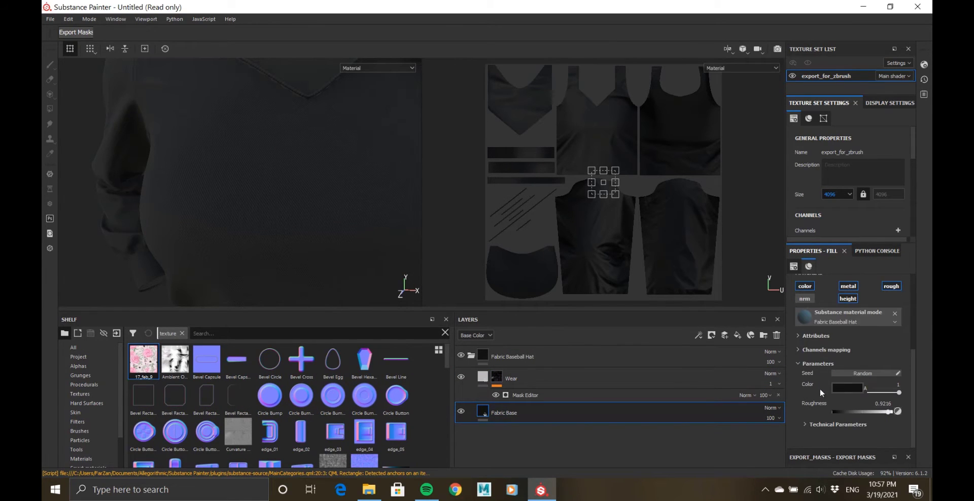
pyautogui.click(807, 289)
pyautogui.click(737, 336)
pyautogui.moveTo(510, 414); pyautogui.dragTo(492, 433)
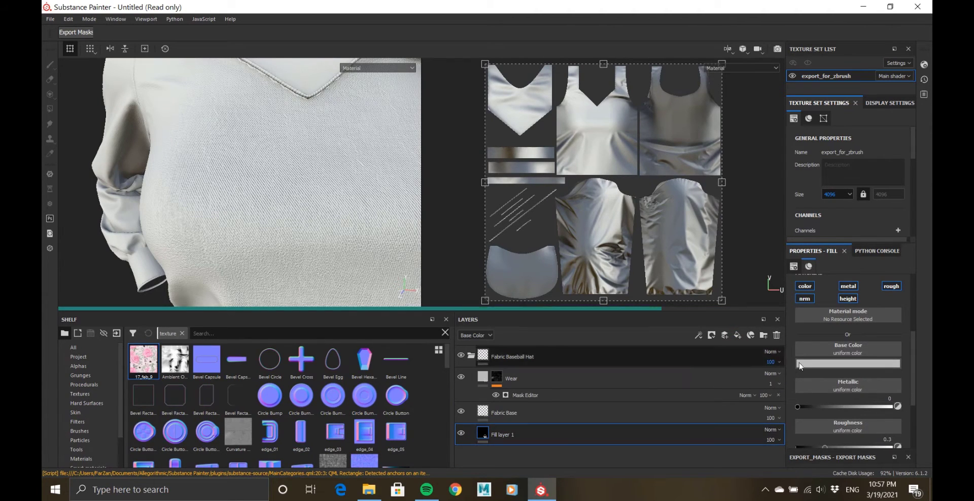
# - Use 17_feb_9 as the new fill layer's base color and disable its metal, rough, nrm and height channels
pyautogui.moveTo(143, 361); pyautogui.dragTo(834, 352)
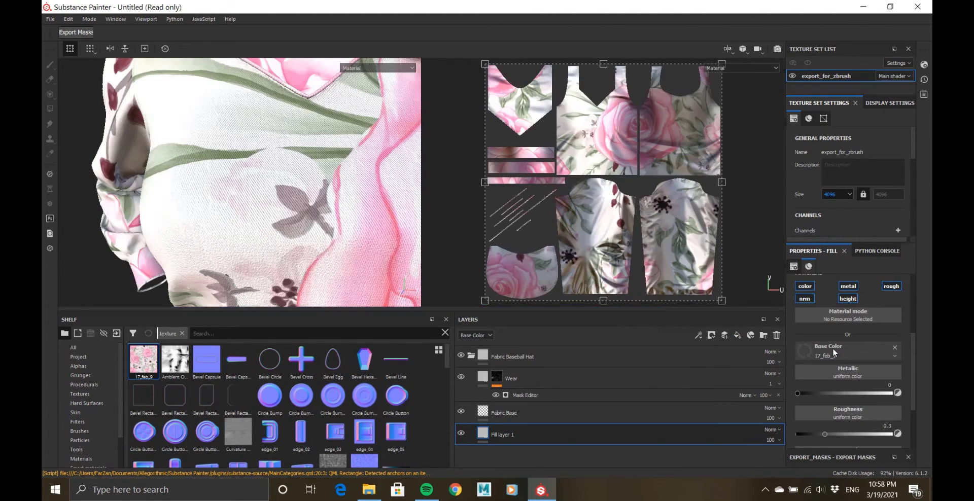
pyautogui.click(848, 287)
pyautogui.click(891, 287)
pyautogui.click(806, 299)
pyautogui.click(849, 302)
pyautogui.scroll(-4, 330, 193)
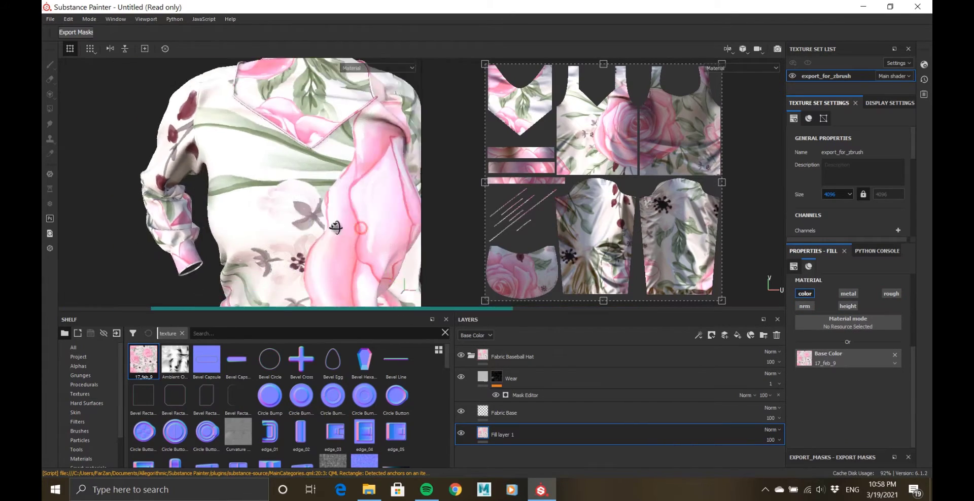
pyautogui.keyDown('alt'); pyautogui.moveTo(350, 185); pyautogui.dragTo(281, 181); pyautogui.keyUp('alt')
pyautogui.keyDown('alt'); pyautogui.moveTo(280, 181); pyautogui.dragTo(330, 278, button='right'); pyautogui.keyUp('alt')
pyautogui.keyDown('alt'); pyautogui.moveTo(330, 278); pyautogui.dragTo(490, 231); pyautogui.keyUp('alt')
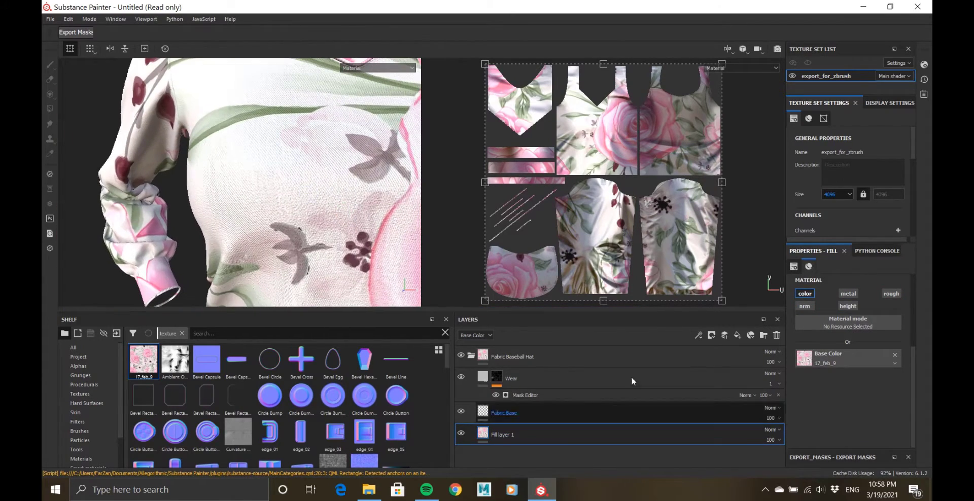
# - Try UV scales of 10 and 5 for the floral pattern on Fill layer 1
pyautogui.scroll(2, 846, 345)
pyautogui.click(848, 339)
pyautogui.doubleClick(846, 331)
pyautogui.write('10')
pyautogui.press('Return')
pyautogui.scroll(-5, 325, 178)
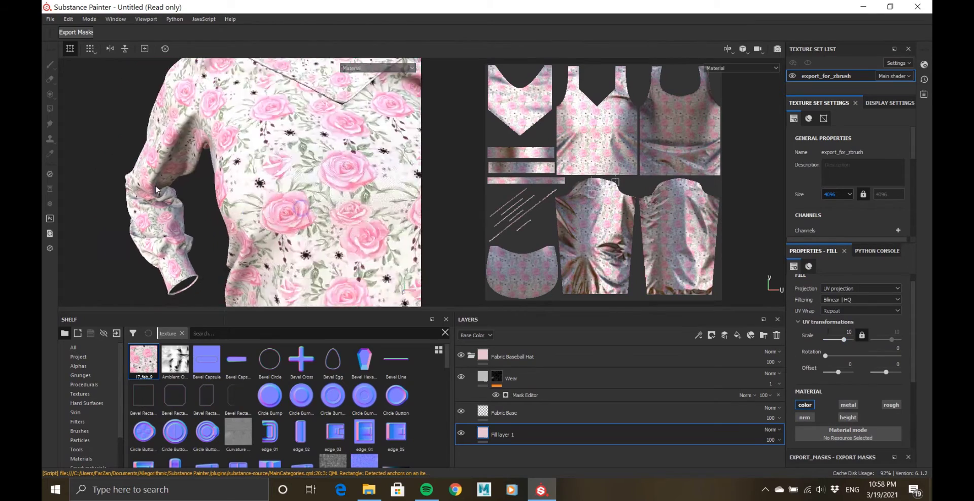
pyautogui.keyDown('alt'); pyautogui.moveTo(324, 152); pyautogui.dragTo(298, 188); pyautogui.keyUp('alt')
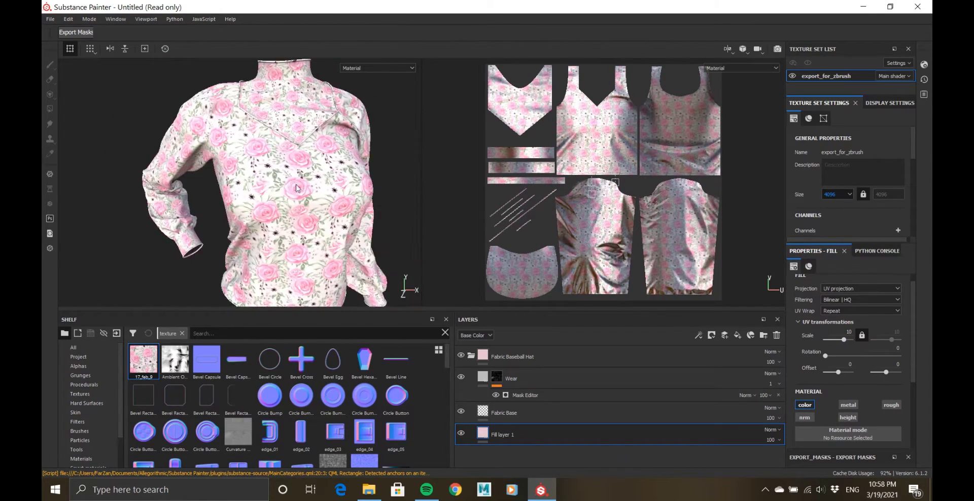
pyautogui.write('5')
pyautogui.press('Return')
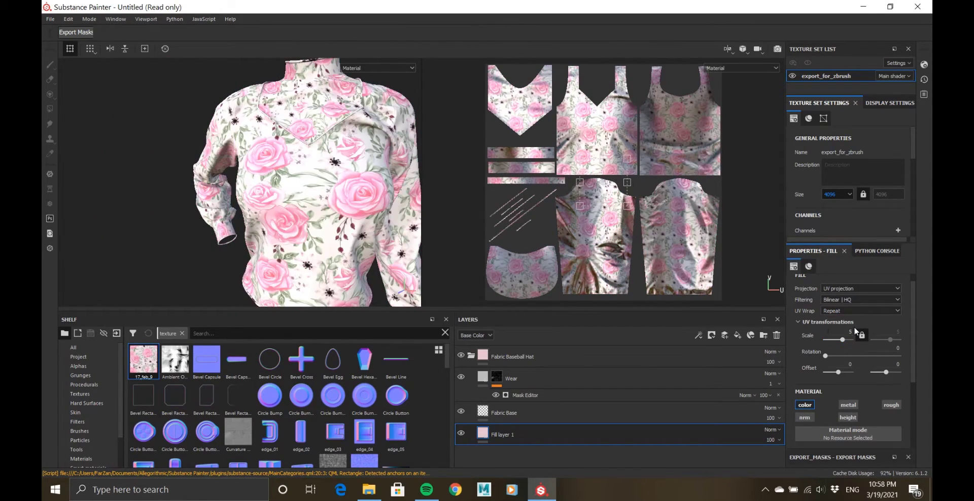
# - Set the floral fill layer's UV scale to 8 and inspect the pattern on the sleeve and chest
pyautogui.doubleClick(851, 332)
pyautogui.write('8')
pyautogui.press('Return')
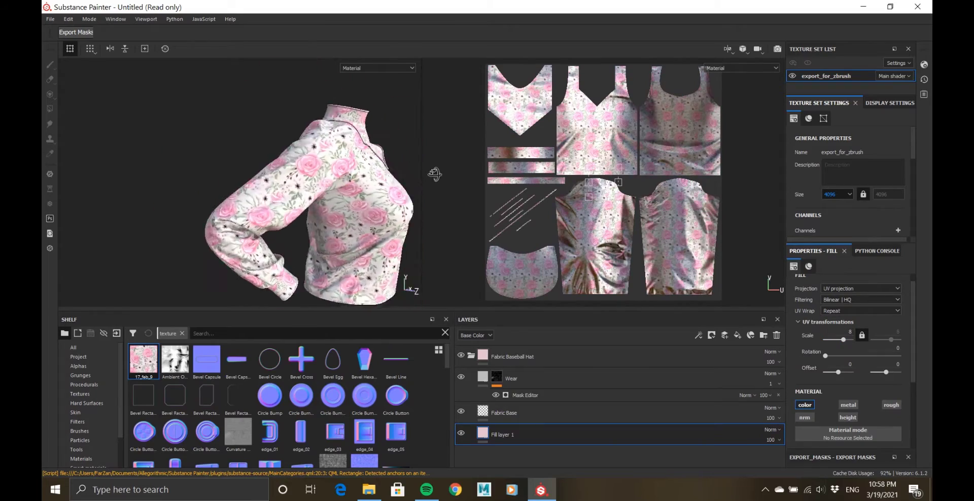
pyautogui.scroll(5, 305, 160)
pyautogui.keyDown('alt'); pyautogui.moveTo(263, 158); pyautogui.dragTo(276, 184); pyautogui.keyUp('alt')
pyautogui.scroll(-8, 274, 182)
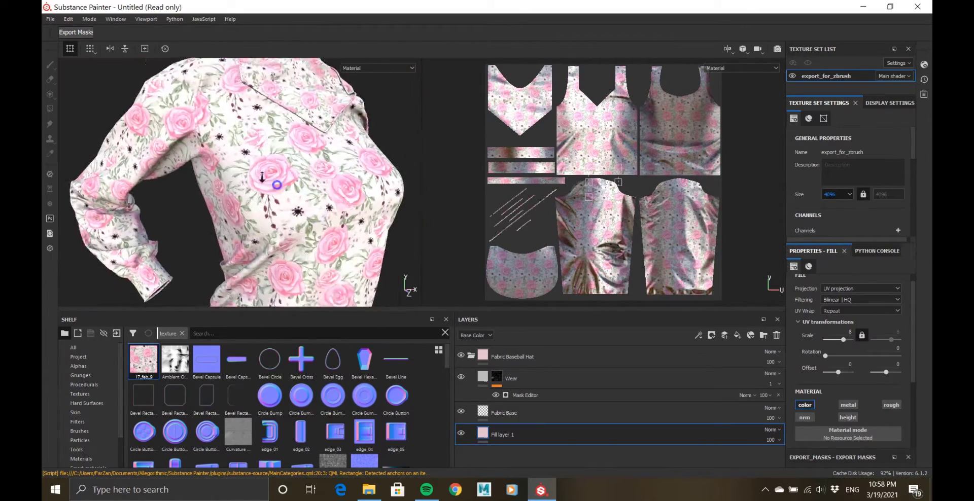
# - Set the Fabric Base layer's UV rotation to about 58.76 and its UV scale to 9
pyautogui.click(519, 417)
pyautogui.keyDown('alt'); pyautogui.moveTo(285, 191); pyautogui.dragTo(451, 347, button='right'); pyautogui.keyUp('alt')
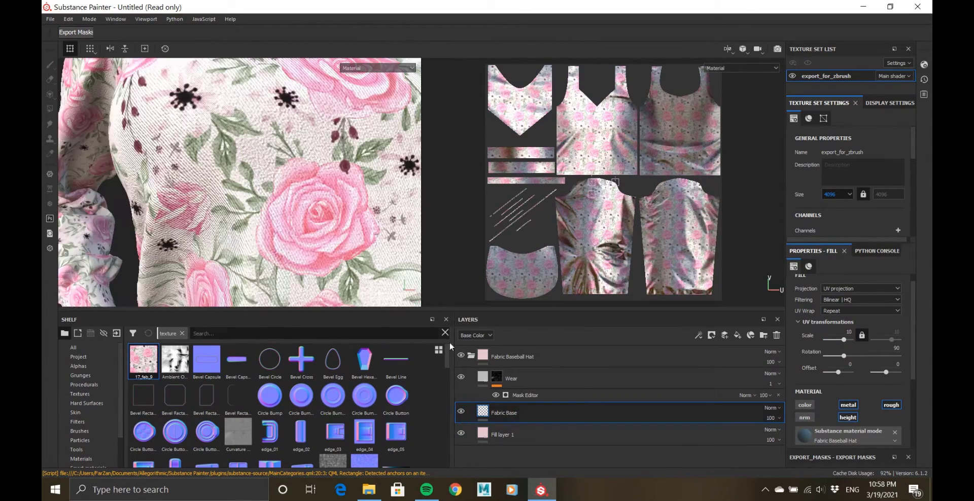
pyautogui.keyDown('alt'); pyautogui.moveTo(365, 243); pyautogui.dragTo(623, 166); pyautogui.keyUp('alt')
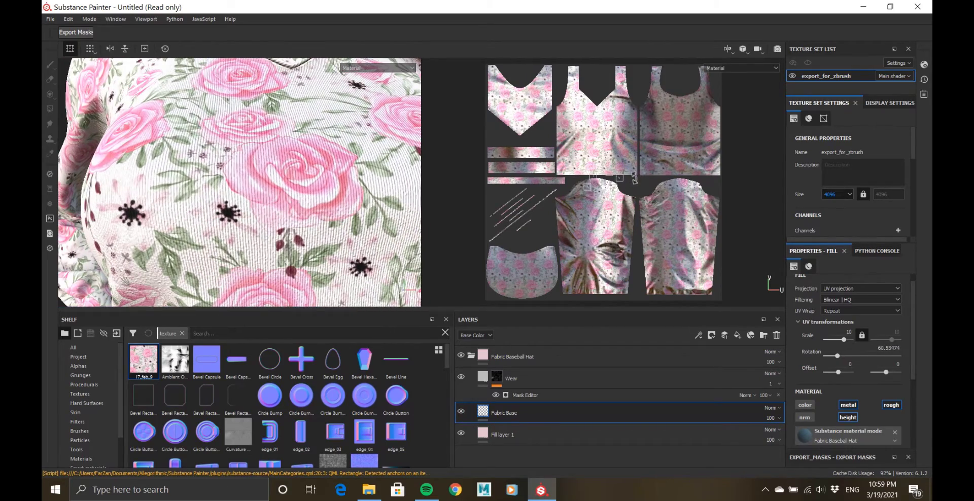
pyautogui.keyDown('alt'); pyautogui.moveTo(284, 177); pyautogui.dragTo(233, 208); pyautogui.keyUp('alt')
pyautogui.scroll(8, 234, 188)
pyautogui.click(848, 334)
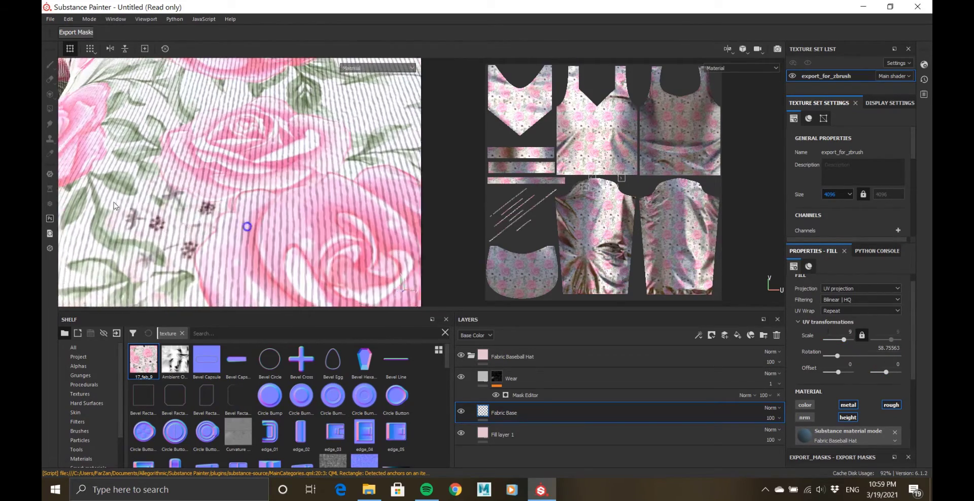
pyautogui.scroll(-5, 287, 234)
pyautogui.scroll(5, 288, 234)
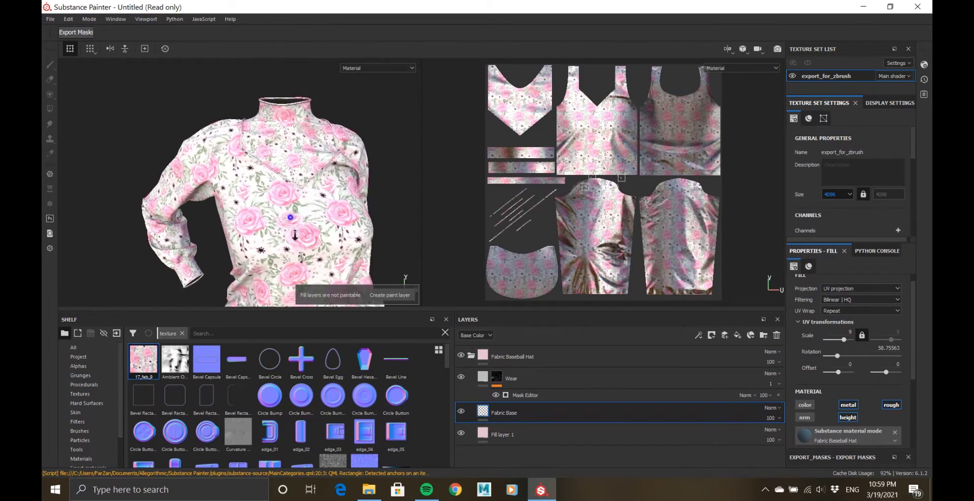
# - Compare the shirt's surface with the Wear layer shown and hidden
pyautogui.click(462, 380)
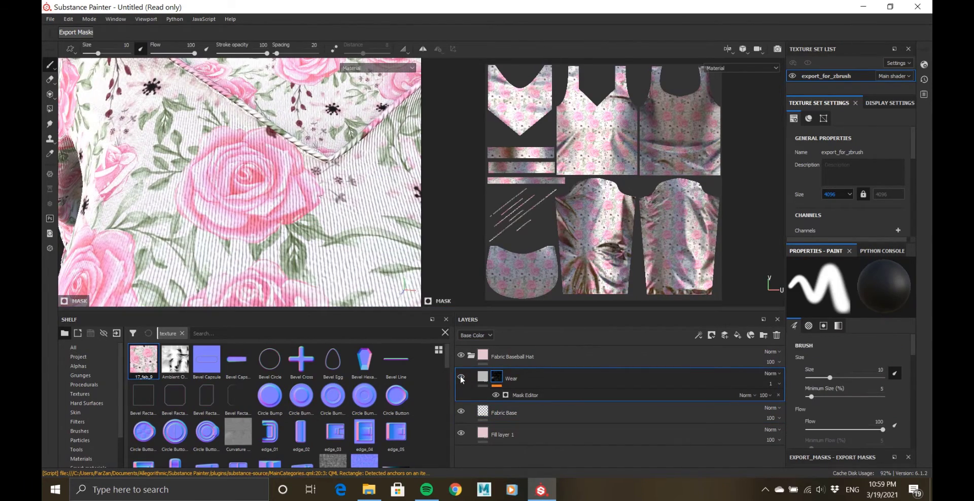
pyautogui.scroll(-5, 274, 197)
pyautogui.click(460, 380)
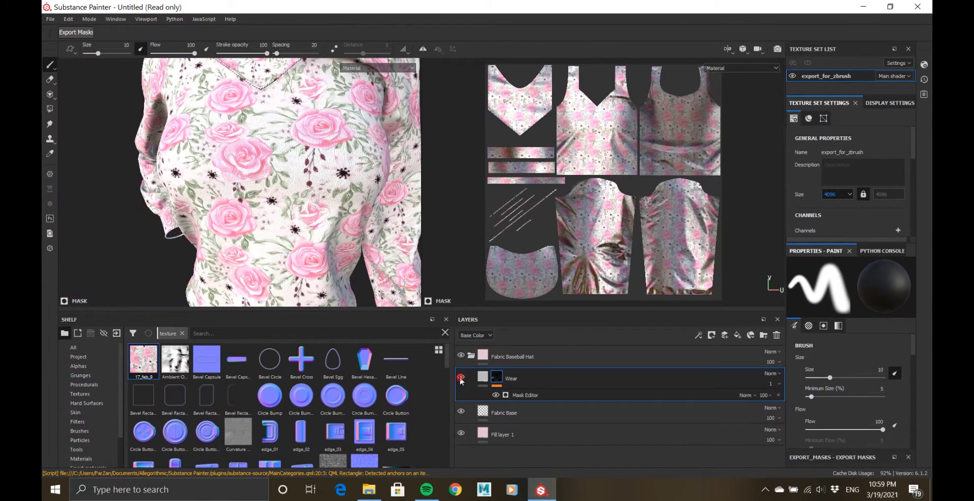
pyautogui.keyDown('alt'); pyautogui.moveTo(322, 196); pyautogui.dragTo(320, 217); pyautogui.keyUp('alt')
pyautogui.scroll(2, 321, 217)
# - Add a fill layer above Fabric Base with only the height channel enabled and adjust its height value
pyautogui.click(486, 409)
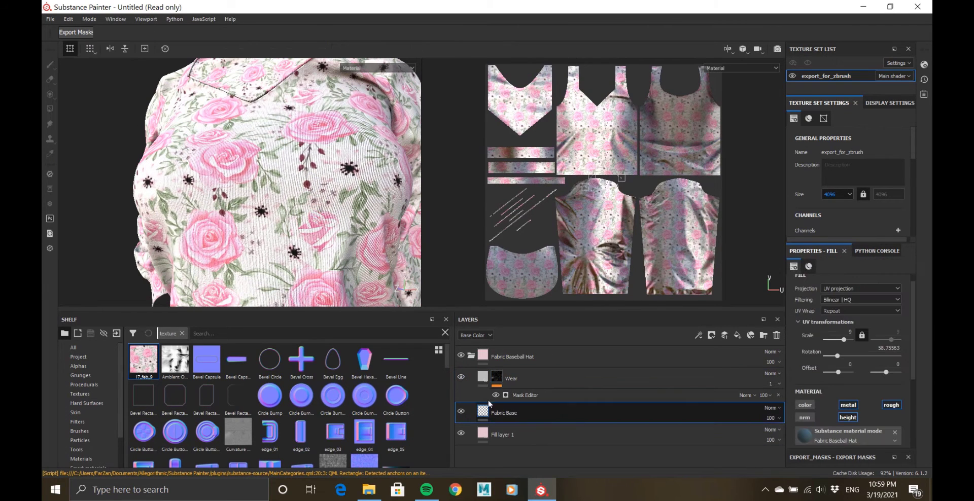
pyautogui.click(737, 335)
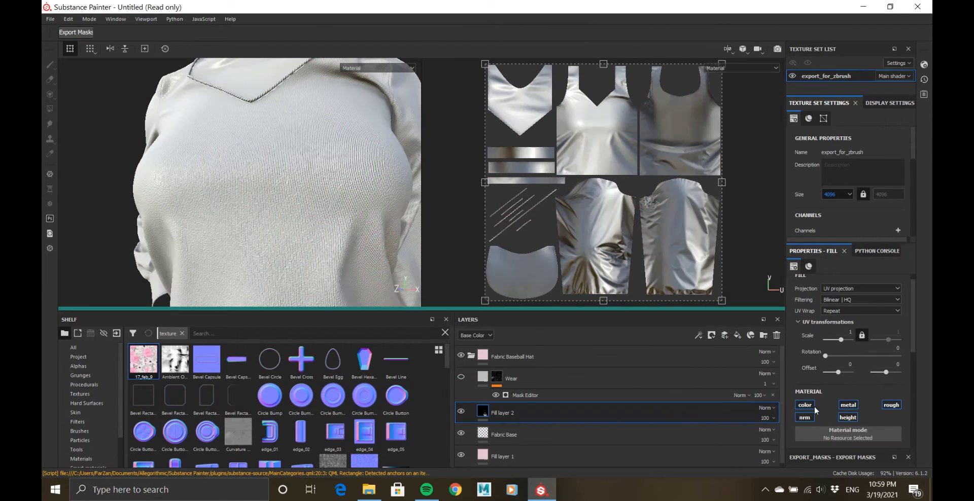
pyautogui.click(849, 407)
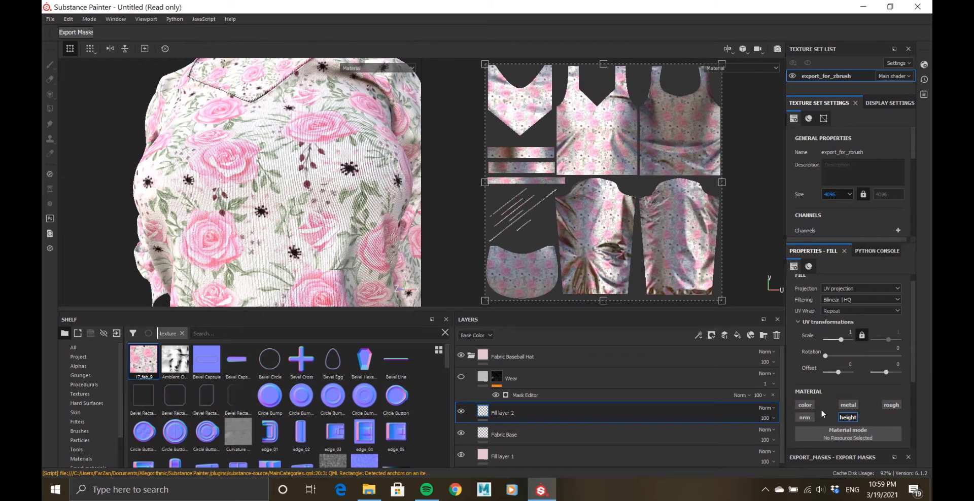
pyautogui.scroll(-3, 822, 410)
pyautogui.moveTo(848, 406); pyautogui.dragTo(863, 406)
# - Give Fill layer 2 a black mask and add a mask fill that uses the Weave 3 procedural
pyautogui.rightClick(479, 416)
pyautogui.click(510, 41)
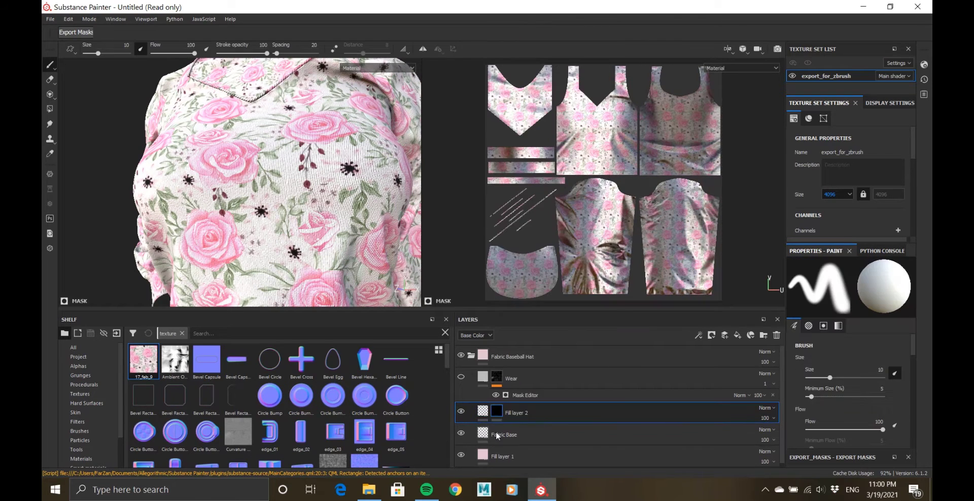
pyautogui.rightClick(497, 412)
pyautogui.click(527, 338)
pyautogui.click(829, 349)
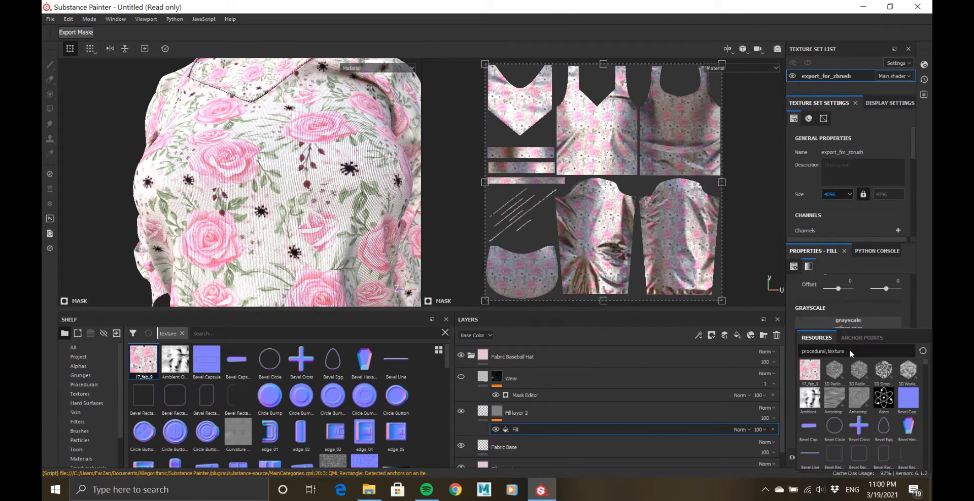
pyautogui.write('eave')
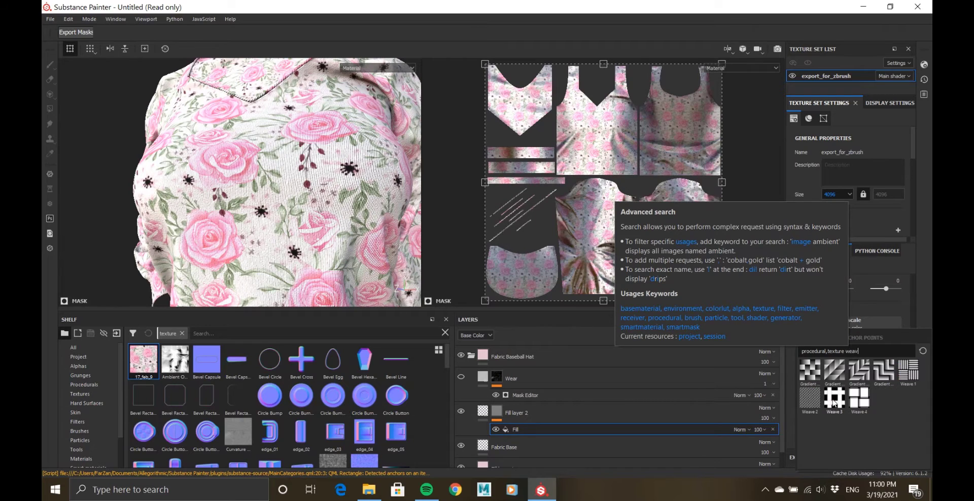
pyautogui.click(835, 398)
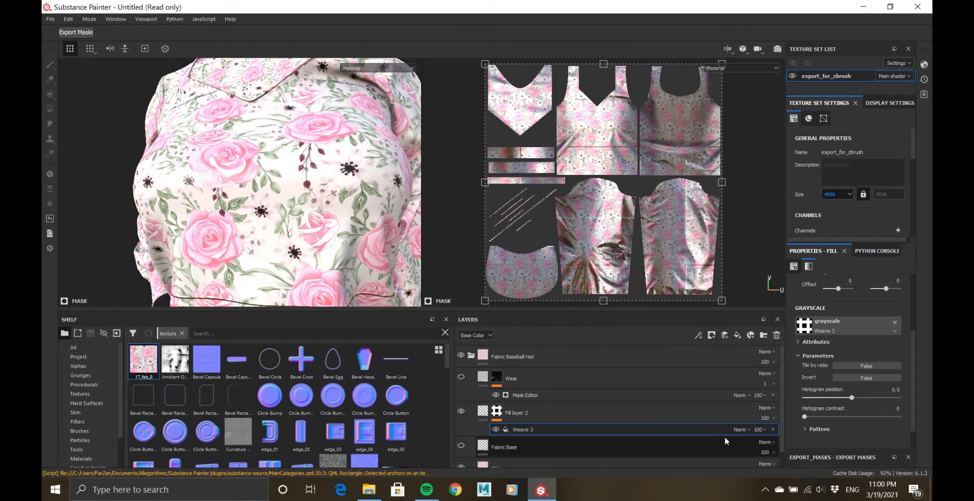
# - Set the Weave 3 mask fill's pattern tiling to 16 and its UV scale to 20
pyautogui.scroll(-1, 808, 426)
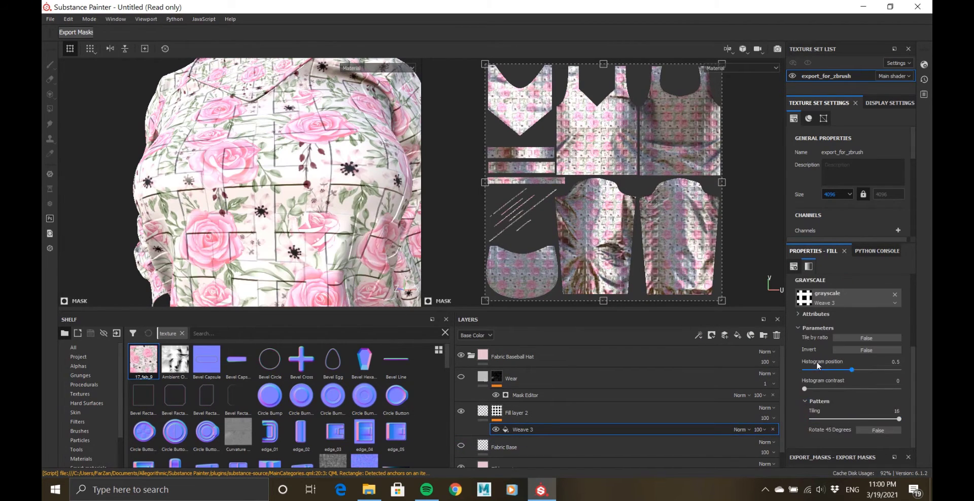
pyautogui.scroll(3, 858, 307)
pyautogui.write('0')
pyautogui.press('Return')
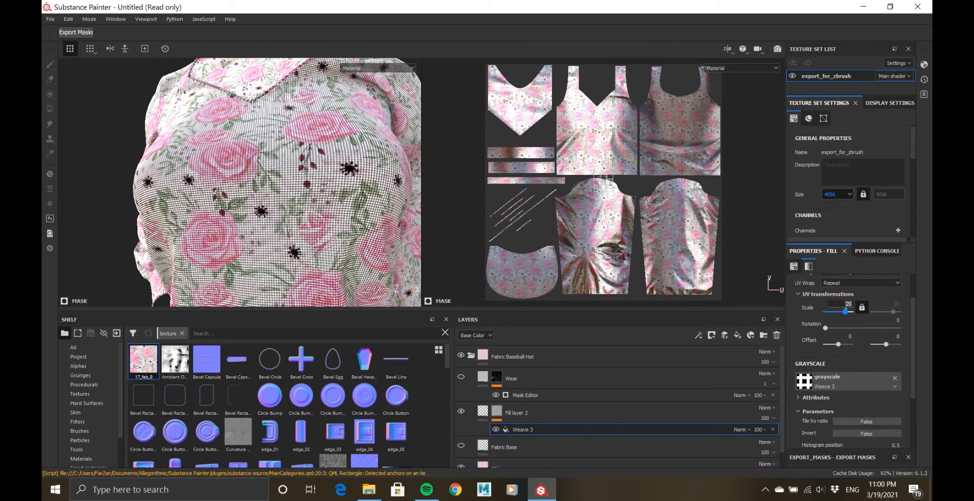
# - Set the Weave 3 mask fill's UV scale to 25
pyautogui.write('25')
pyautogui.press('Return')
pyautogui.keyDown('alt'); pyautogui.moveTo(255, 175); pyautogui.dragTo(310, 177); pyautogui.keyUp('alt')
pyautogui.scroll(8, 274, 178)
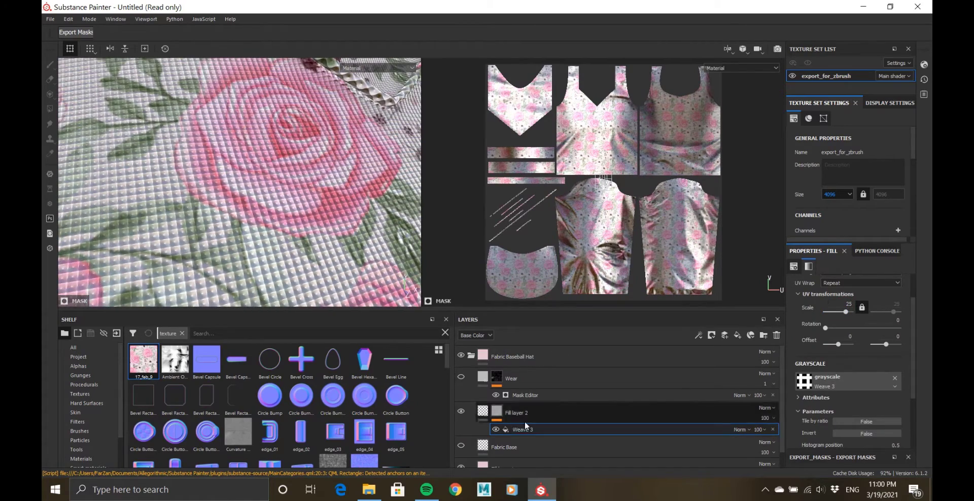
# - Add a Levels effect above Weave 3 and narrow its output range, raising the output black level to about 0.68
pyautogui.rightClick(524, 426)
pyautogui.click(551, 381)
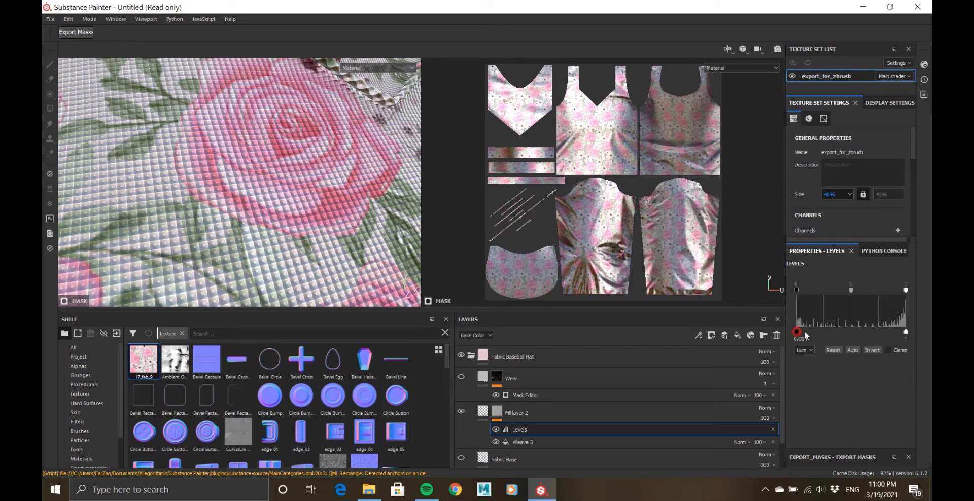
pyautogui.moveTo(806, 336); pyautogui.dragTo(880, 338)
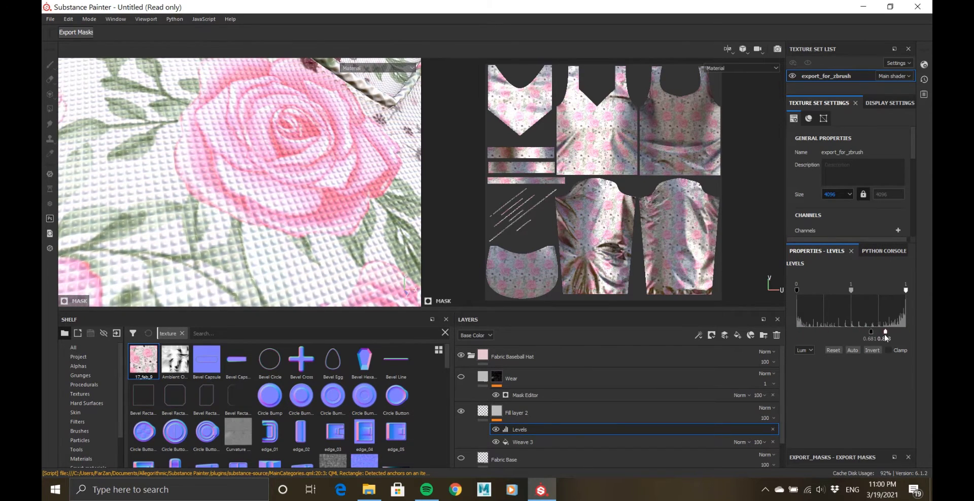
# - Add a Warp filter above the Levels effect in Fill layer 2's mask
pyautogui.rightClick(572, 432)
pyautogui.click(574, 386)
pyautogui.click(823, 283)
pyautogui.write('war')
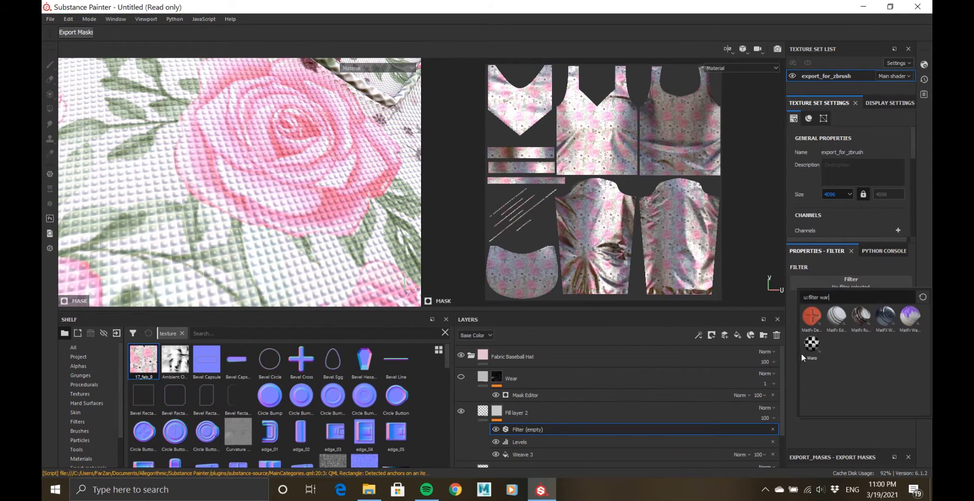
pyautogui.click(807, 349)
# - Try a Warp intensity of 0.2, and settle on 0.3
pyautogui.click(899, 337)
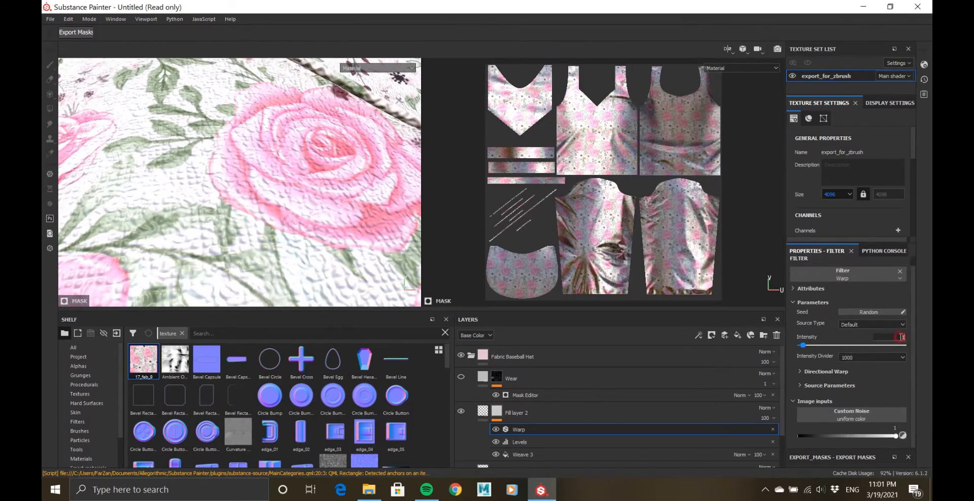
pyautogui.write('0.2')
pyautogui.press('Return')
pyautogui.click(901, 337)
pyautogui.write('0.3')
pyautogui.press('Return')
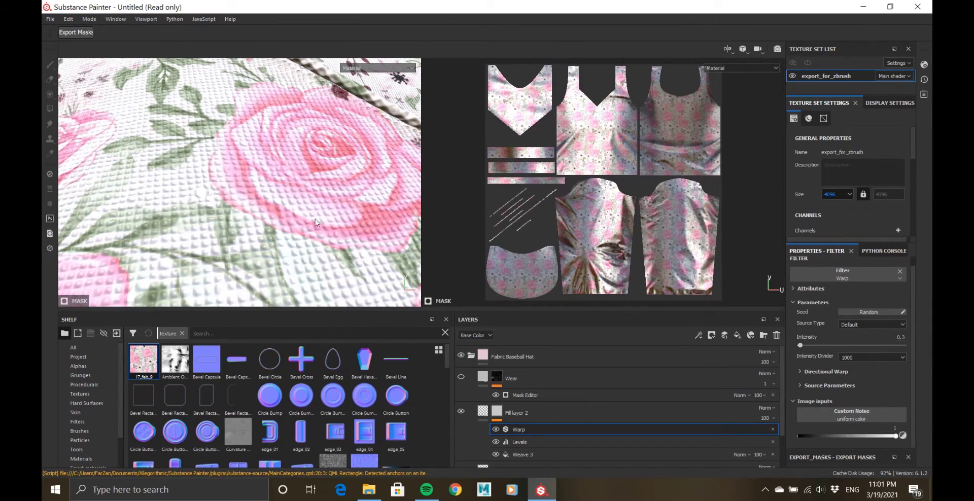
# - Turn on the Fabric Base layer and move Fill layer 2 directly below it
pyautogui.keyDown('alt'); pyautogui.moveTo(317, 221); pyautogui.dragTo(213, 219, button='right'); pyautogui.keyUp('alt')
pyautogui.keyDown('alt'); pyautogui.moveTo(213, 219); pyautogui.dragTo(287, 179); pyautogui.keyUp('alt')
pyautogui.keyDown('alt'); pyautogui.moveTo(288, 179); pyautogui.dragTo(218, 178, button='right'); pyautogui.keyUp('alt')
pyautogui.keyDown('alt'); pyautogui.moveTo(218, 178); pyautogui.dragTo(253, 203); pyautogui.keyUp('alt')
pyautogui.keyDown('alt'); pyautogui.moveTo(253, 203); pyautogui.dragTo(454, 379, button='right'); pyautogui.keyUp('alt')
pyautogui.scroll(-1, 472, 423)
pyautogui.click(462, 446)
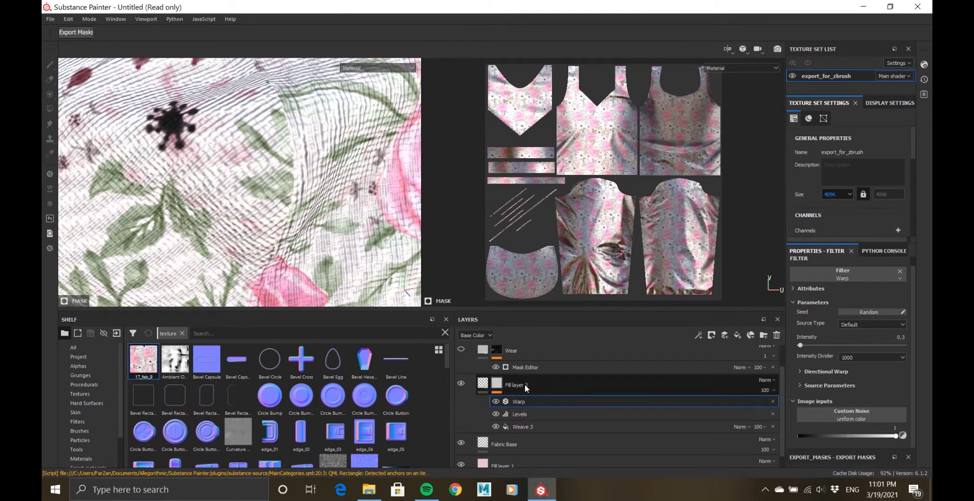
pyautogui.click(519, 387)
pyautogui.moveTo(514, 410); pyautogui.dragTo(515, 435)
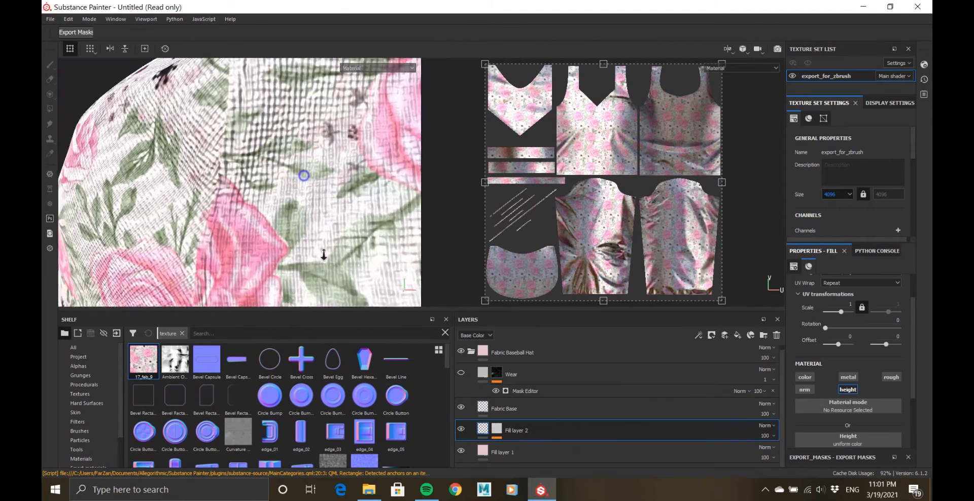
# - Switch the layer stack to the Height channel and lower Fill layer 2's opacity to 35
pyautogui.click(476, 335)
pyautogui.click(472, 355)
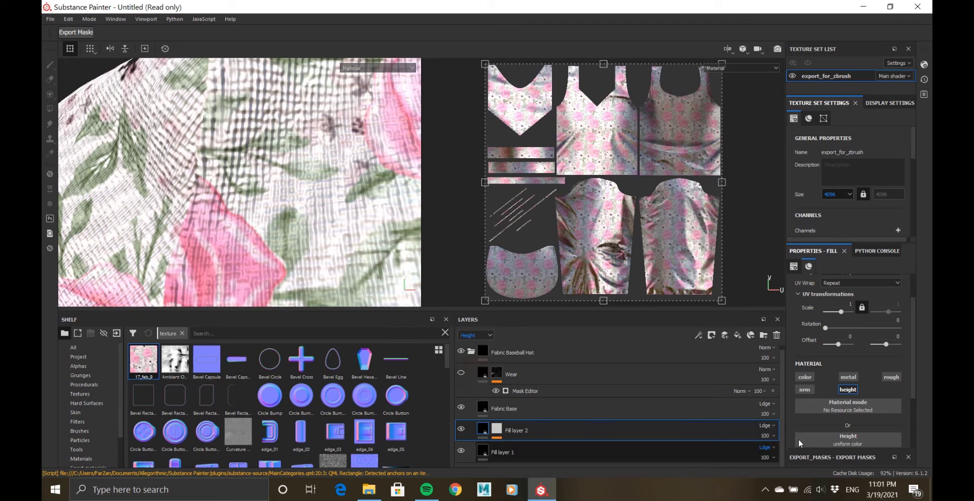
pyautogui.click(462, 430)
pyautogui.click(461, 430)
pyautogui.click(774, 437)
pyautogui.moveTo(797, 453); pyautogui.dragTo(772, 456)
pyautogui.keyDown('alt'); pyautogui.moveTo(274, 215); pyautogui.dragTo(91, 201, button='right'); pyautogui.keyUp('alt')
pyautogui.keyDown('shift'); pyautogui.moveTo(218, 206); pyautogui.dragTo(289, 208, button='right'); pyautogui.keyUp('shift')
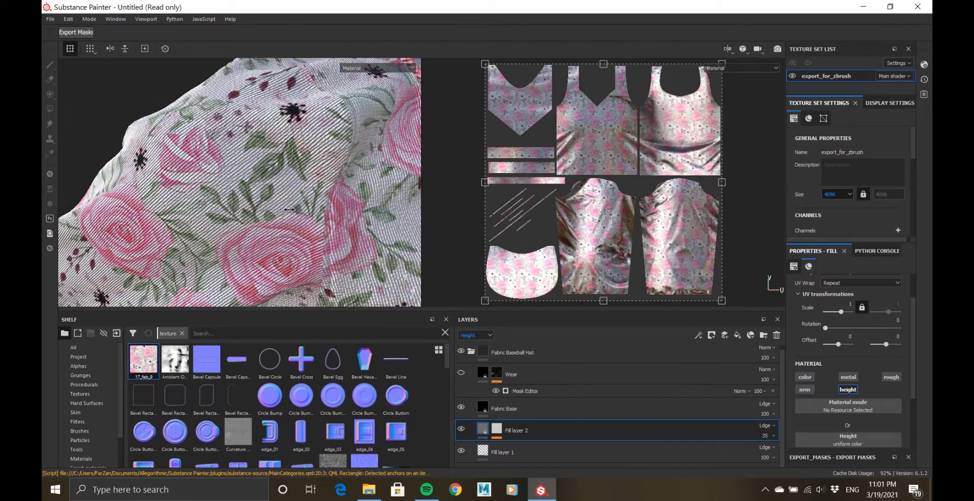
# - Fine-tune Fill layer 2's height opacity to 34 while checking the weave on the shirt
pyautogui.keyDown('alt'); pyautogui.moveTo(282, 183); pyautogui.dragTo(278, 152); pyautogui.keyUp('alt')
pyautogui.scroll(4, 278, 151)
pyautogui.click(765, 435)
pyautogui.moveTo(772, 452)
pyautogui.mouseDown()
pyautogui.moveTo(821, 453)
pyautogui.moveTo(786, 446)
pyautogui.mouseUp()
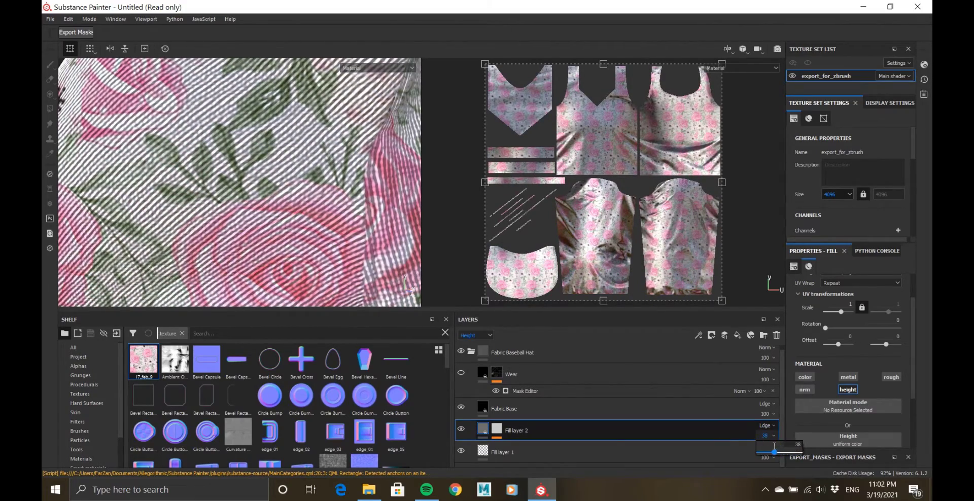
pyautogui.keyDown('alt'); pyautogui.moveTo(263, 203); pyautogui.dragTo(113, 203, button='right'); pyautogui.keyUp('alt')
pyautogui.keyDown('alt'); pyautogui.moveTo(224, 188); pyautogui.dragTo(264, 198); pyautogui.keyUp('alt')
pyautogui.scroll(4, 263, 198)
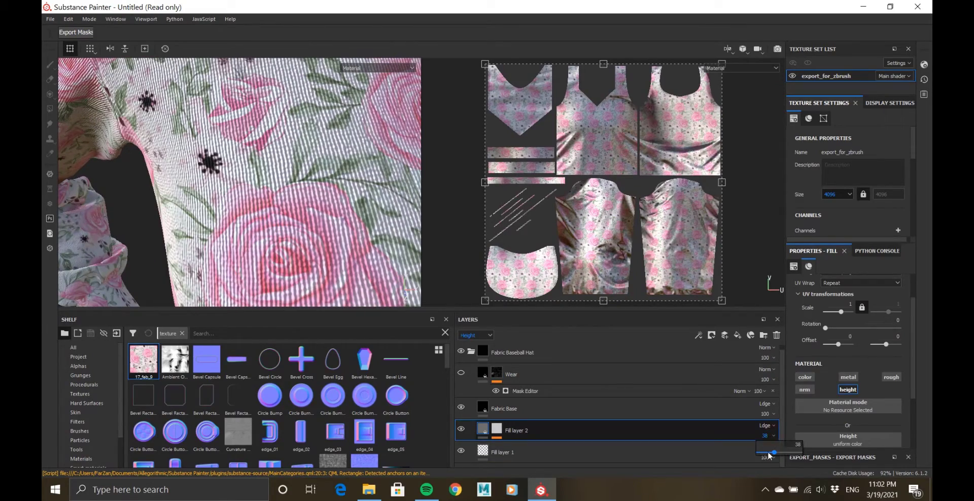
pyautogui.moveTo(768, 454); pyautogui.dragTo(815, 454)
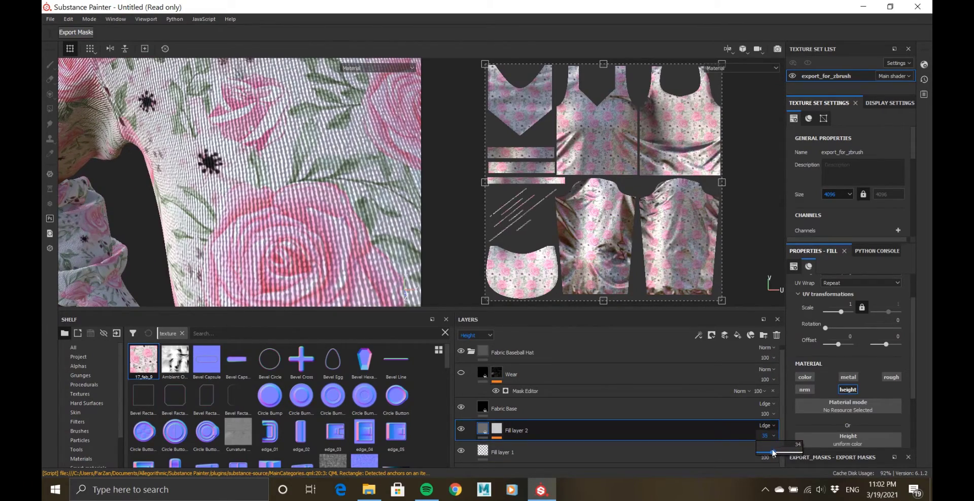
pyautogui.scroll(-5, 217, 223)
pyautogui.keyDown('alt'); pyautogui.moveTo(217, 224); pyautogui.dragTo(340, 251); pyautogui.keyUp('alt')
pyautogui.scroll(3, 348, 256)
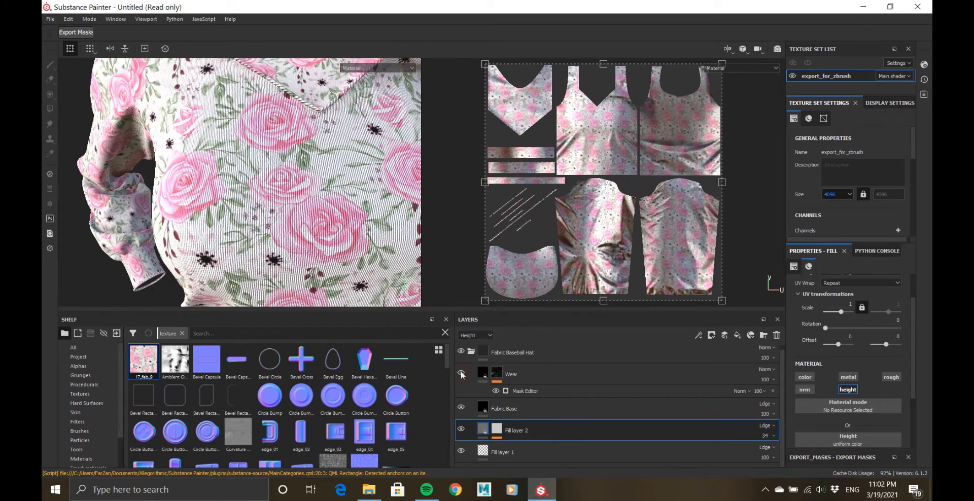
# - Add a fill layer above Wear with only the color channel enabled and darken its base color
pyautogui.click(669, 376)
pyautogui.click(737, 334)
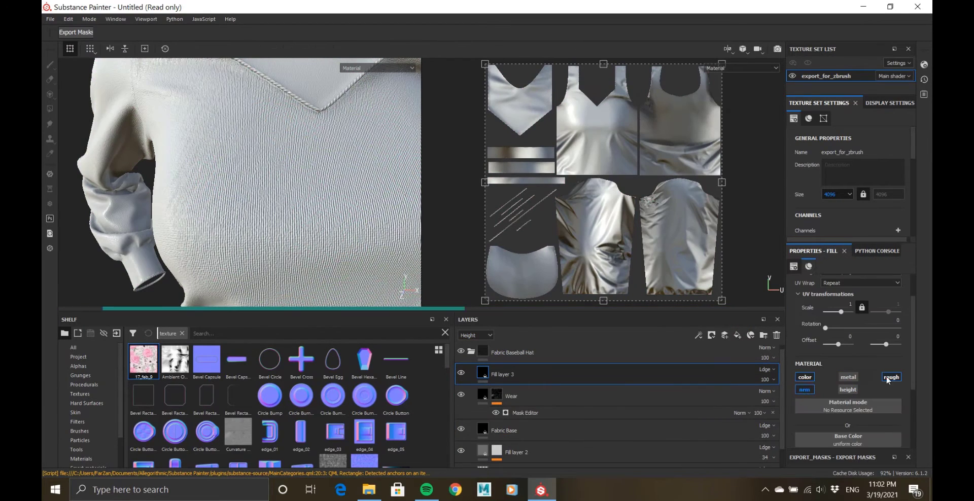
pyautogui.click(888, 379)
pyautogui.scroll(-3, 882, 383)
pyautogui.rightClick(483, 374)
pyautogui.click(841, 371)
pyautogui.moveTo(827, 412); pyautogui.dragTo(696, 455)
# - Give Fill layer 3 a black mask and add a mask fill that uses the BnW Spots 2 texture
pyautogui.rightClick(482, 373)
pyautogui.click(548, 96)
pyautogui.rightClick(496, 371)
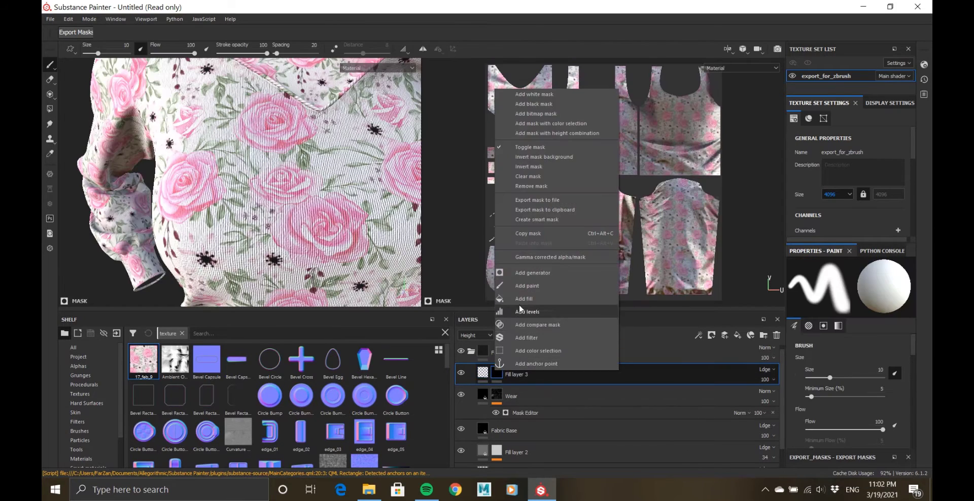
pyautogui.click(523, 299)
pyautogui.click(847, 292)
pyautogui.press('BackSpace')
pyautogui.press('BackSpace')
pyautogui.press('BackSpace')
pyautogui.press('BackSpace')
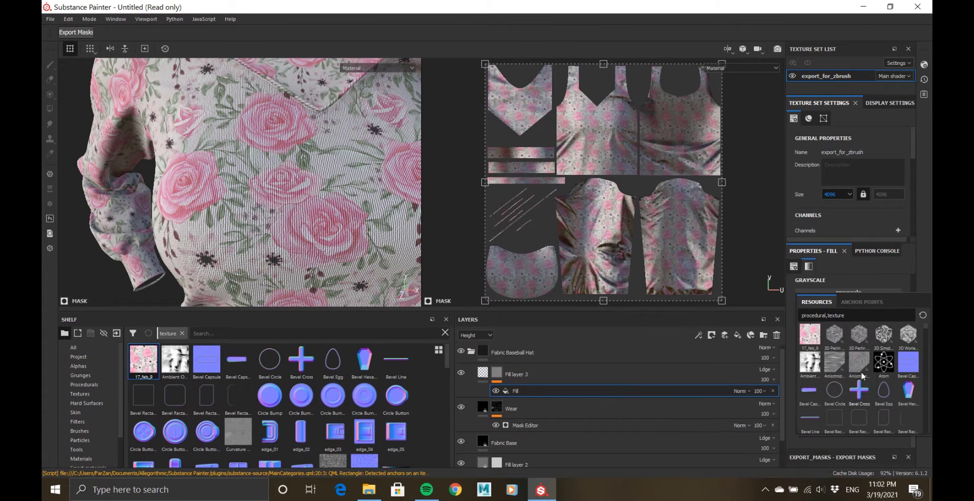
pyautogui.scroll(-2, 860, 372)
pyautogui.click(854, 366)
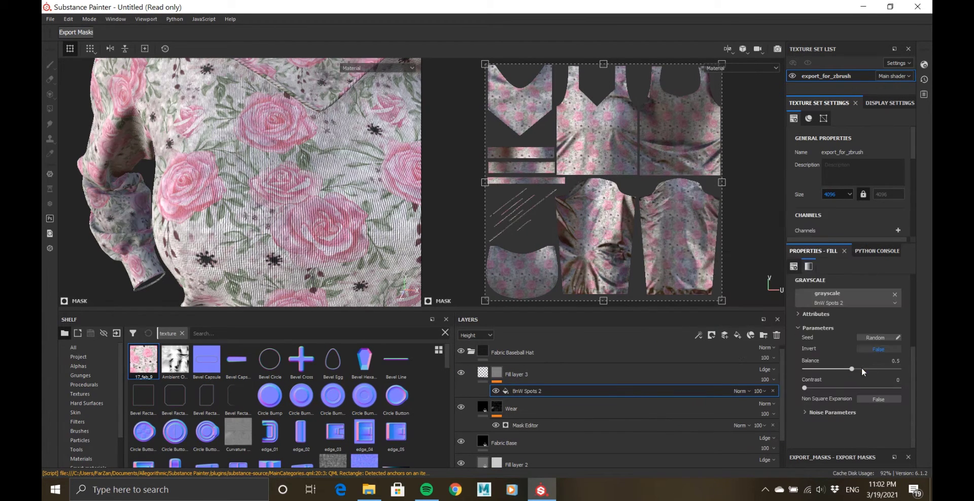
# - Set the BnW Spots 2 fill's balance to 0.41 and check the spotting on the shirt
pyautogui.keyDown('alt'); pyautogui.moveTo(244, 172); pyautogui.dragTo(287, 171); pyautogui.keyUp('alt')
pyautogui.scroll(4, 288, 171)
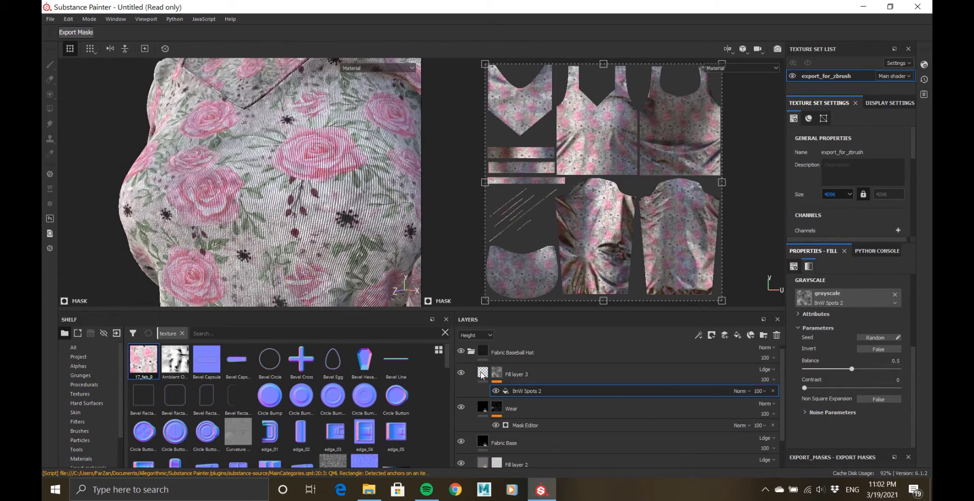
pyautogui.moveTo(854, 372)
pyautogui.mouseDown()
pyautogui.moveTo(870, 373)
pyautogui.moveTo(804, 373)
pyautogui.moveTo(840, 370)
pyautogui.mouseUp()
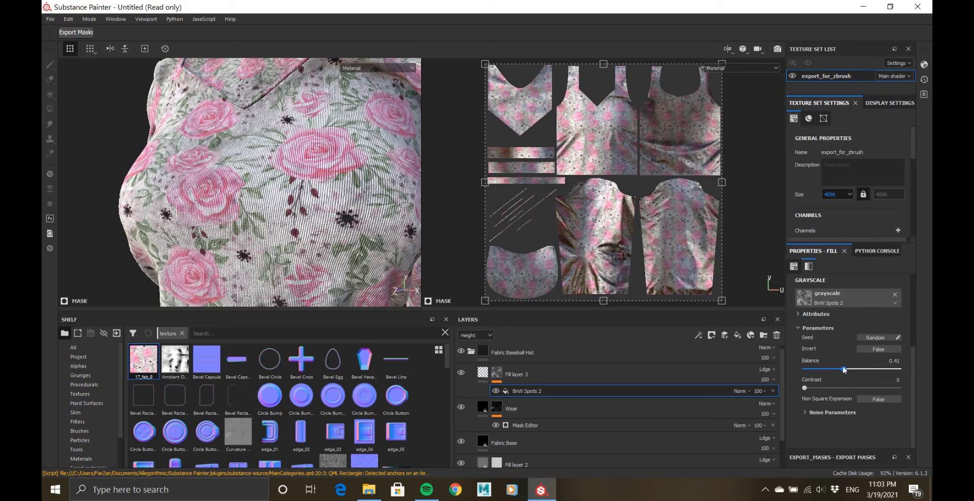
pyautogui.scroll(-4, 305, 198)
pyautogui.scroll(4, 305, 198)
pyautogui.moveTo(304, 197)
pyautogui.keyDown('alt'); pyautogui.mouseDown()
pyautogui.moveTo(284, 203)
pyautogui.moveTo(322, 213)
pyautogui.moveTo(303, 209)
pyautogui.mouseUp(); pyautogui.keyUp('alt')
pyautogui.moveTo(302, 208)
pyautogui.keyDown('alt'); pyautogui.mouseDown(button='right')
pyautogui.moveTo(355, 322)
pyautogui.moveTo(300, 203)
pyautogui.mouseUp(button='right'); pyautogui.keyUp('alt')
pyautogui.keyDown('alt'); pyautogui.moveTo(300, 203); pyautogui.dragTo(253, 193); pyautogui.keyUp('alt')
pyautogui.scroll(-2, 546, 395)
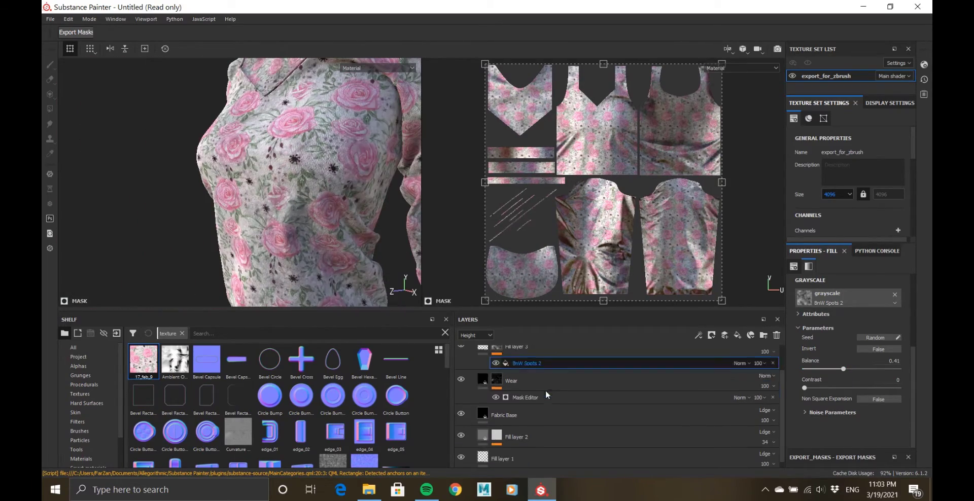
pyautogui.scroll(2, 506, 386)
# - Adjust Fill layer 3's base color to a gray shade
pyautogui.click(487, 375)
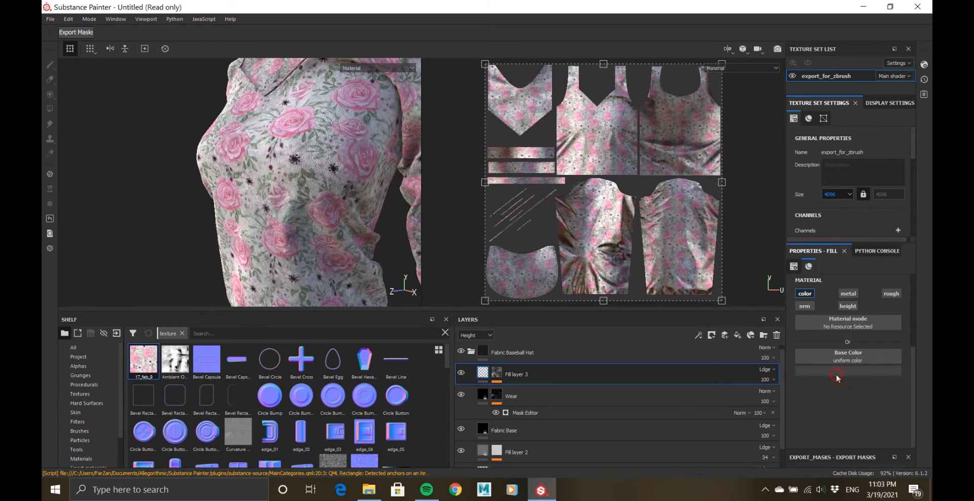
pyautogui.click(847, 371)
pyautogui.moveTo(829, 425)
pyautogui.mouseDown()
pyautogui.moveTo(851, 409)
pyautogui.moveTo(839, 414)
pyautogui.mouseUp()
pyautogui.keyDown('alt'); pyautogui.moveTo(327, 215); pyautogui.dragTo(362, 217); pyautogui.keyUp('alt')
pyautogui.scroll(5, 363, 217)
pyautogui.click(838, 371)
pyautogui.moveTo(848, 381); pyautogui.dragTo(408, 194)
pyautogui.moveTo(829, 404); pyautogui.dragTo(772, 396)
# - Switch the layer stack to the Base Color channel and lower Fill layer 3's opacity to 31
pyautogui.click(476, 335)
pyautogui.click(474, 345)
pyautogui.scroll(-6, 337, 208)
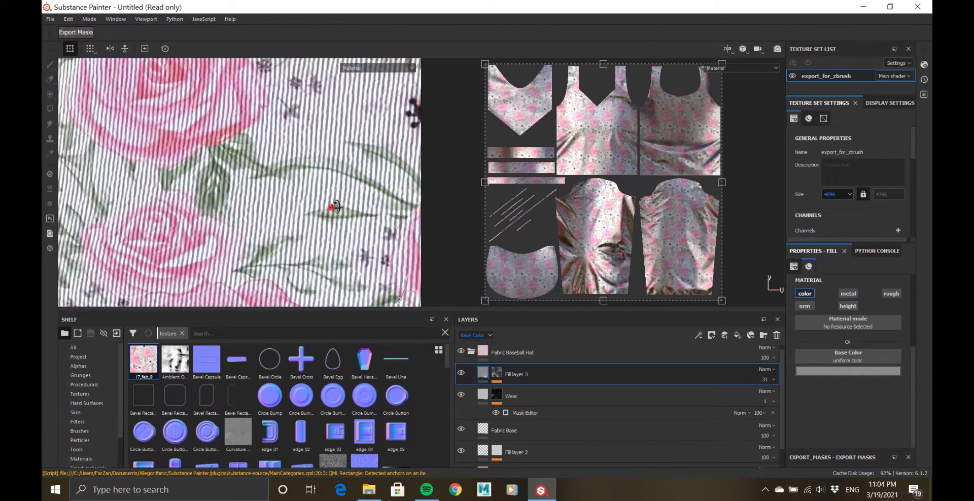
pyautogui.keyDown('alt'); pyautogui.moveTo(337, 198); pyautogui.dragTo(373, 200, button='right'); pyautogui.keyUp('alt')
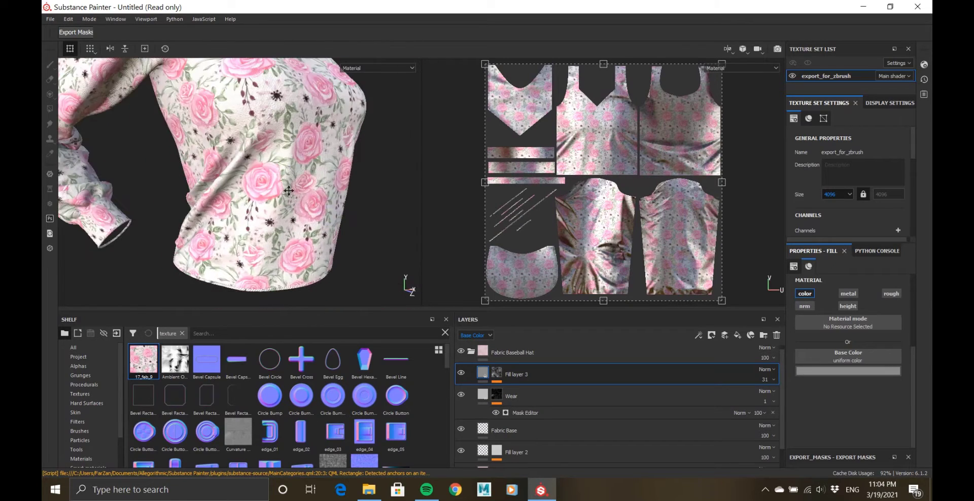
pyautogui.keyDown('alt'); pyautogui.moveTo(373, 201); pyautogui.dragTo(380, 224); pyautogui.keyUp('alt')
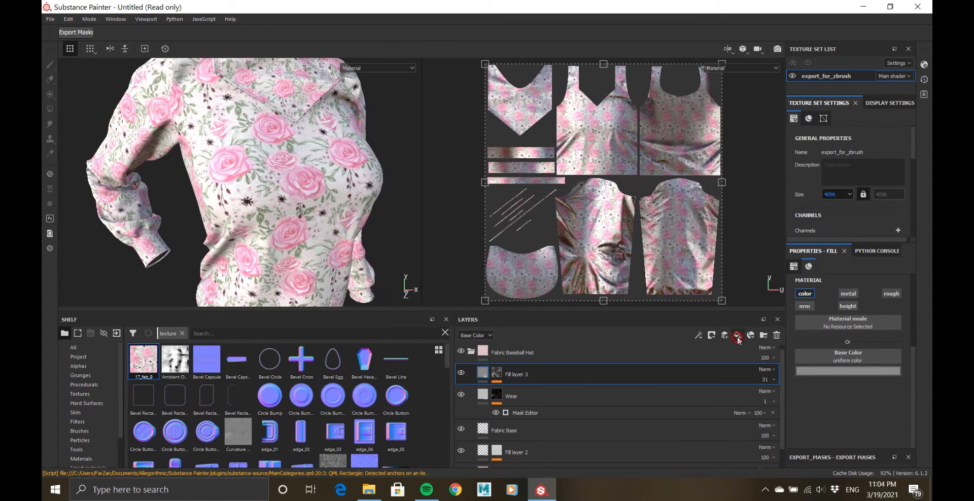
# - Add a fill layer above Fill layer 3 with only the color channel enabled and a black base color
pyautogui.click(737, 335)
pyautogui.click(890, 294)
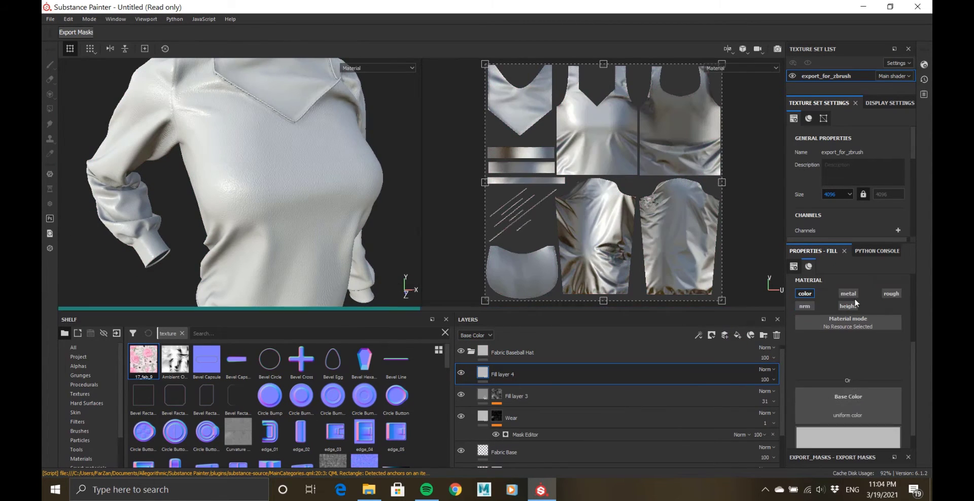
pyautogui.click(806, 306)
pyautogui.click(846, 372)
pyautogui.moveTo(837, 402); pyautogui.dragTo(763, 451)
pyautogui.click(793, 388)
# - Give Fill layer 4 a black mask driven by an Ambient Occlusion generator
pyautogui.rightClick(500, 375)
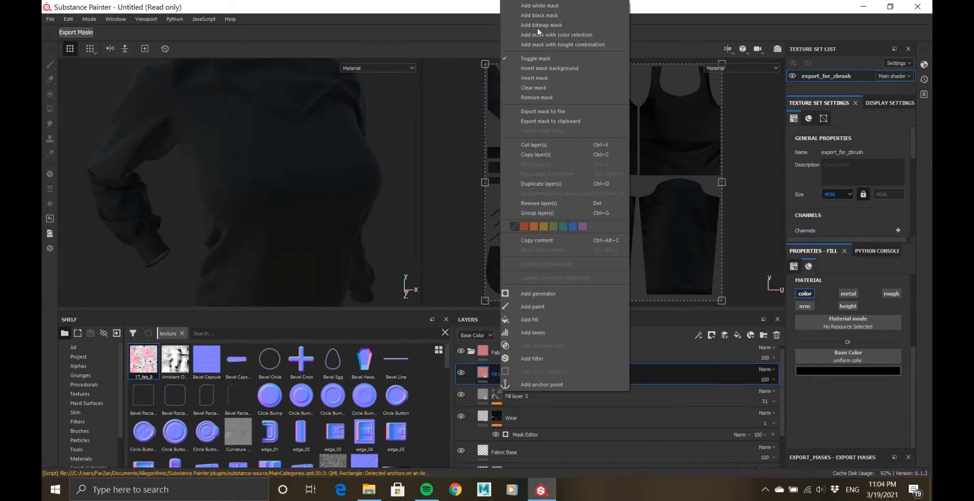
pyautogui.click(537, 16)
pyautogui.rightClick(497, 375)
pyautogui.click(539, 283)
pyautogui.click(833, 284)
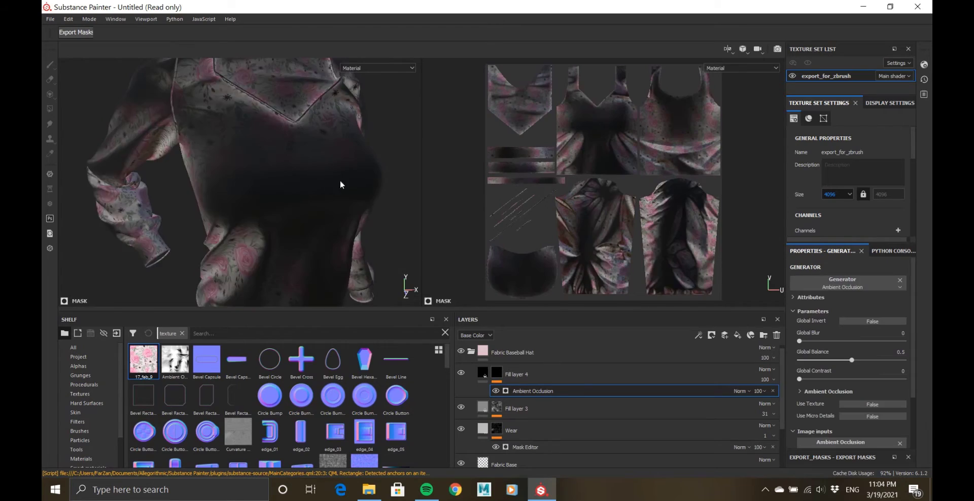
# - Invert the Ambient Occlusion generator globally and set its global balance to 0.47
pyautogui.keyDown('alt'); pyautogui.moveTo(340, 180); pyautogui.dragTo(254, 172); pyautogui.keyUp('alt')
pyautogui.keyDown('alt'); pyautogui.moveTo(254, 173); pyautogui.dragTo(307, 226, button='middle'); pyautogui.keyUp('alt')
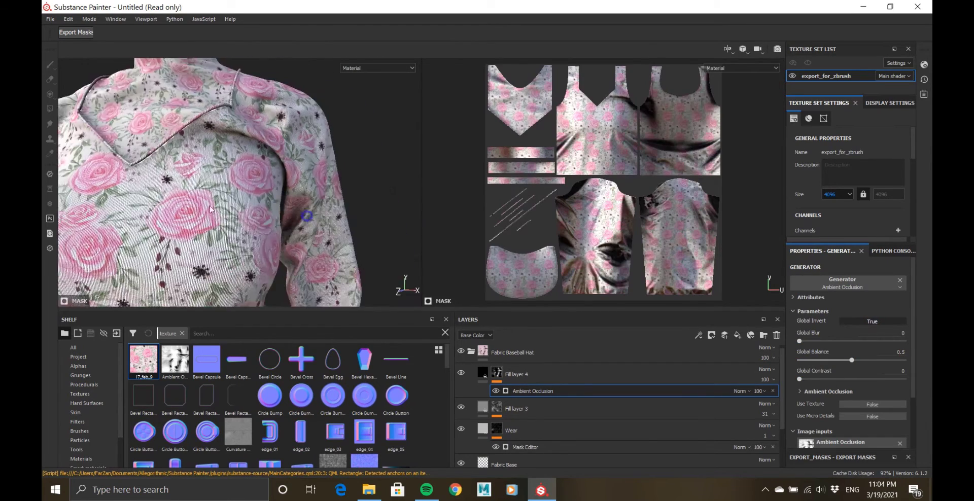
pyautogui.moveTo(852, 360)
pyautogui.mouseDown()
pyautogui.moveTo(872, 360)
pyautogui.moveTo(843, 361)
pyautogui.moveTo(863, 360)
pyautogui.moveTo(853, 362)
pyautogui.mouseUp()
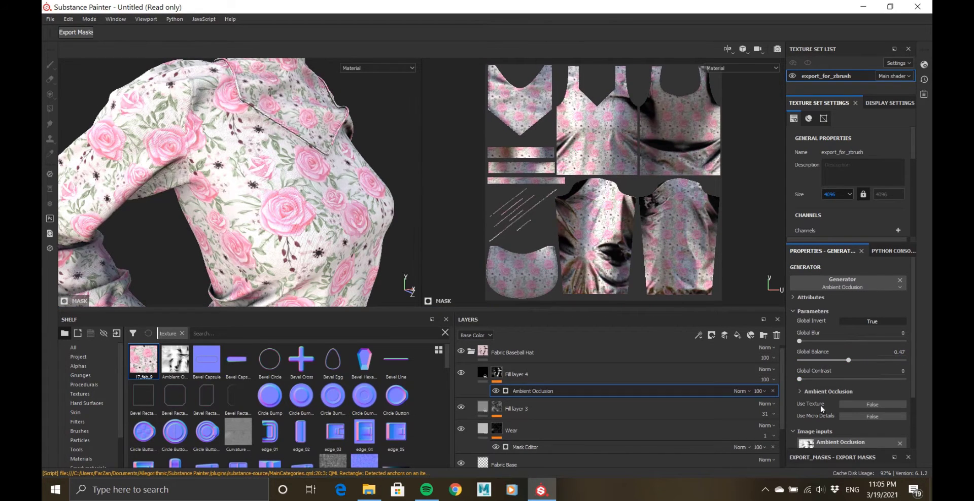
pyautogui.scroll(-3, 822, 409)
# - Examine the weave and the darkened folds across the shirt's front, sides and sleeves
pyautogui.keyDown('alt'); pyautogui.moveTo(228, 147); pyautogui.dragTo(283, 132); pyautogui.keyUp('alt')
pyautogui.keyDown('alt'); pyautogui.moveTo(282, 132); pyautogui.dragTo(350, 218, button='right'); pyautogui.keyUp('alt')
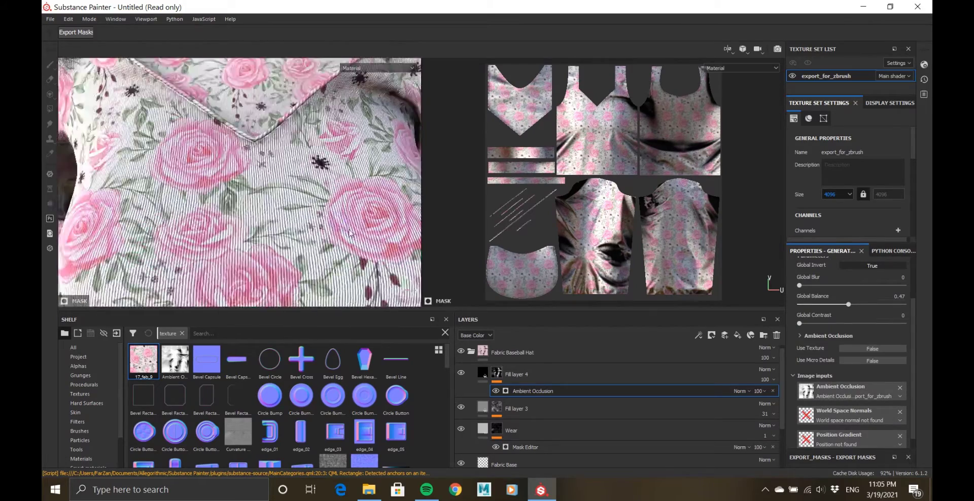
pyautogui.keyDown('alt'); pyautogui.moveTo(363, 299); pyautogui.dragTo(356, 265, button='middle'); pyautogui.keyUp('alt')
pyautogui.keyDown('alt'); pyautogui.moveTo(356, 265); pyautogui.dragTo(274, 228); pyautogui.keyUp('alt')
pyautogui.moveTo(274, 228)
pyautogui.keyDown('alt'); pyautogui.mouseDown(button='right')
pyautogui.moveTo(330, 234)
pyautogui.moveTo(263, 228)
pyautogui.mouseUp(button='right'); pyautogui.keyUp('alt')
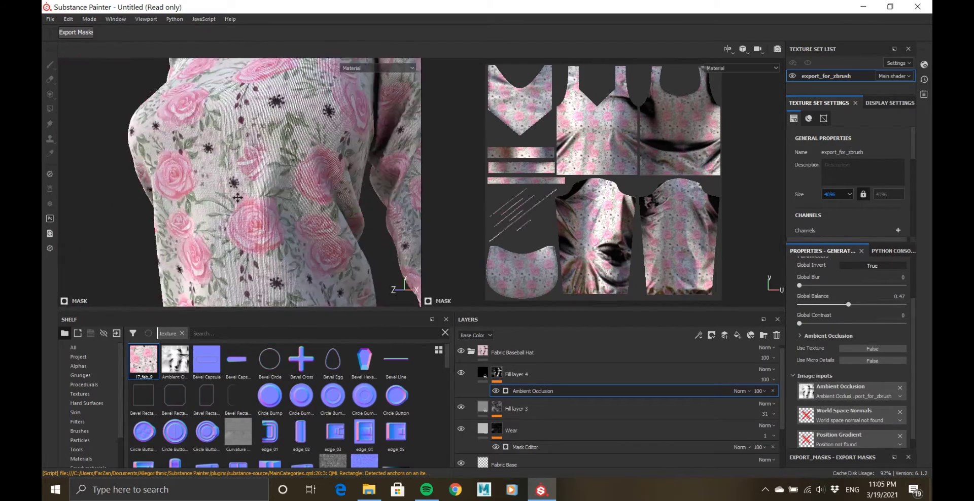
pyautogui.keyDown('alt'); pyautogui.moveTo(203, 228); pyautogui.dragTo(242, 230); pyautogui.keyUp('alt')
pyautogui.keyDown('alt'); pyautogui.moveTo(242, 229); pyautogui.dragTo(235, 201, button='right'); pyautogui.keyUp('alt')
pyautogui.keyDown('alt'); pyautogui.moveTo(301, 186); pyautogui.dragTo(335, 198); pyautogui.keyUp('alt')
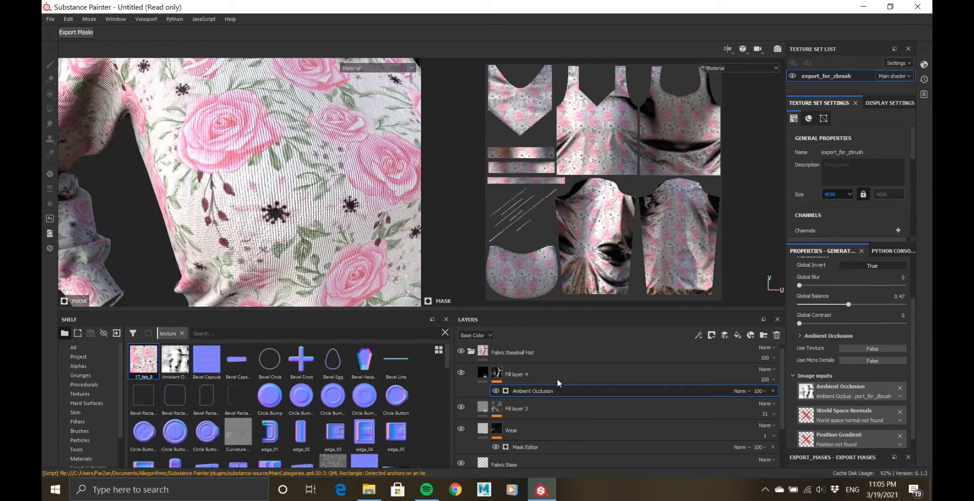
# - Add a fill layer above Fill layer 4 with only the height channel enabled
pyautogui.click(737, 335)
pyautogui.click(842, 295)
pyautogui.click(890, 295)
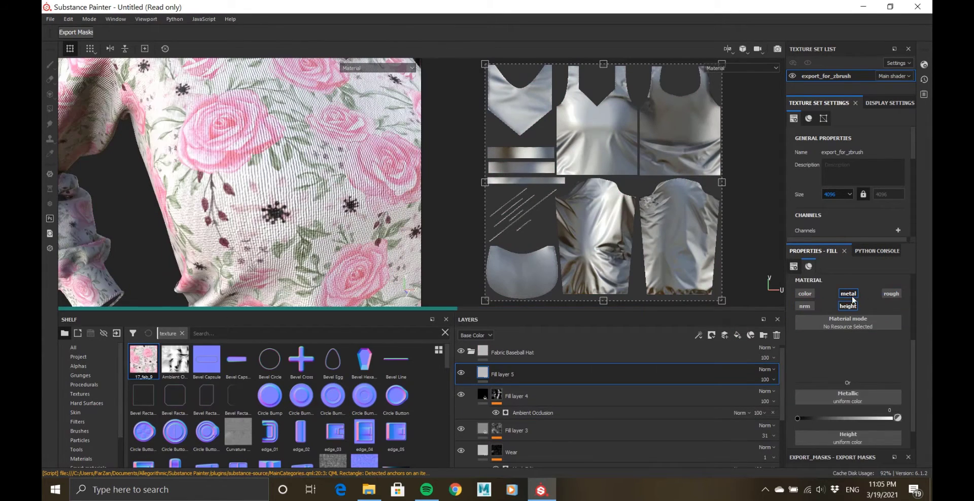
pyautogui.click(805, 306)
# - Give Fill layer 5 a black mask with a mask fill and browse the textures for its grayscale input
pyautogui.rightClick(482, 373)
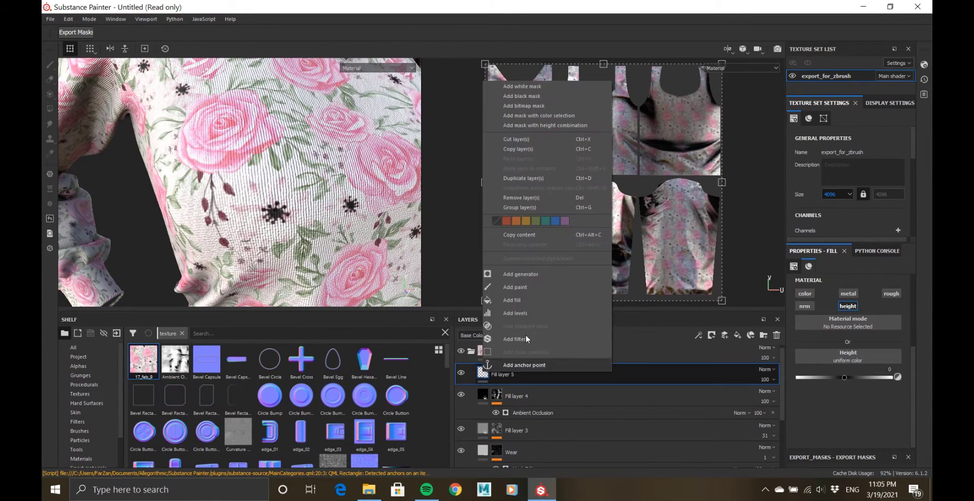
pyautogui.click(522, 304)
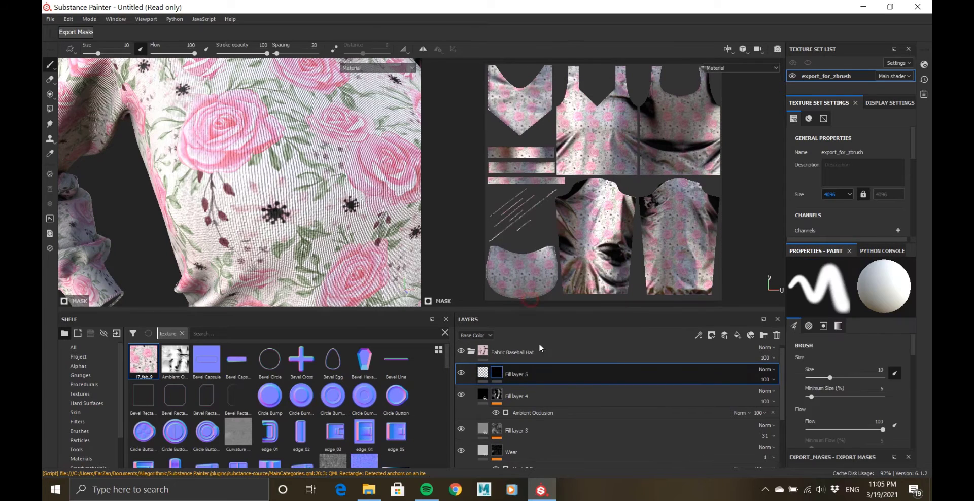
pyautogui.click(847, 293)
pyautogui.scroll(-5, 863, 372)
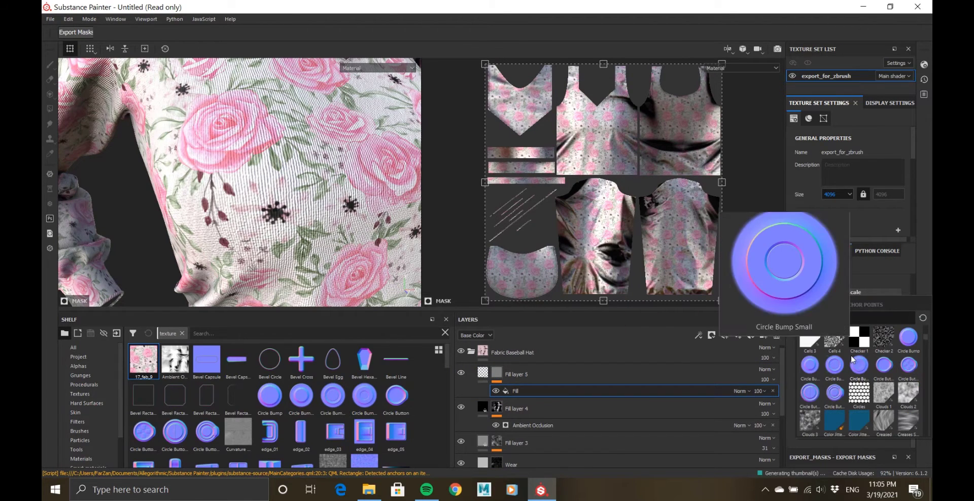
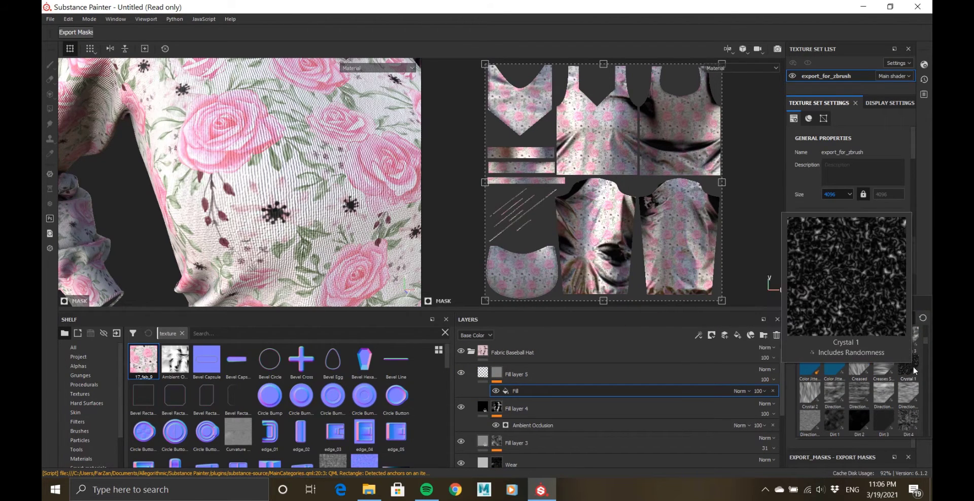
# - Fill Fill layer 5's mask with the Creased texture at noise scale 8 and raise the layer's height to about 0.71
pyautogui.click(862, 371)
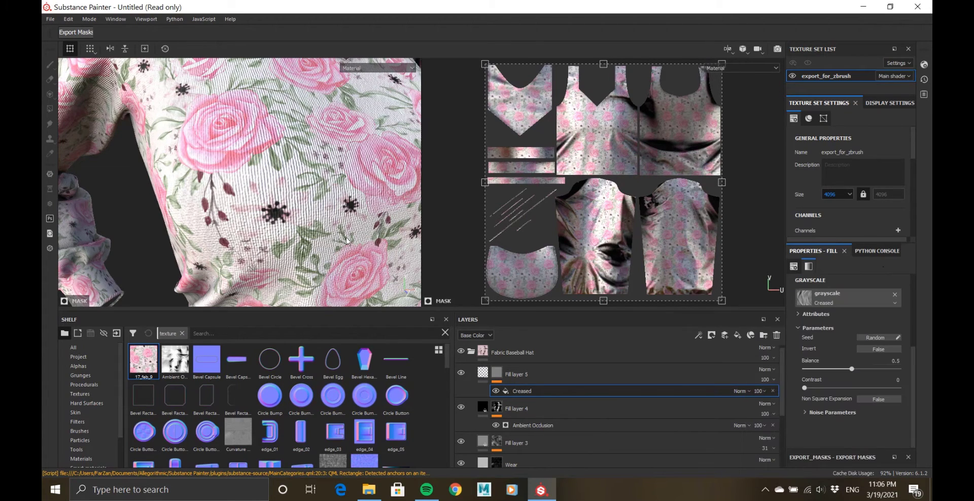
pyautogui.click(808, 412)
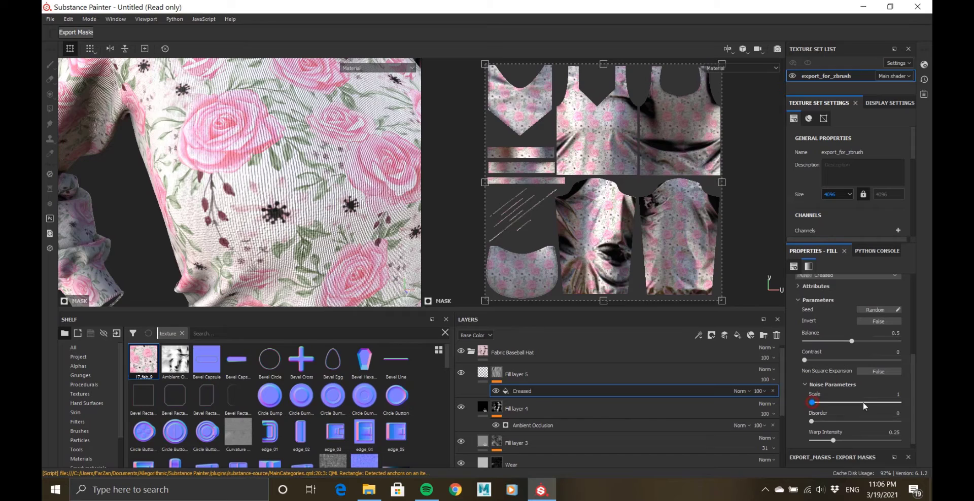
pyautogui.click(742, 375)
pyautogui.moveTo(845, 377); pyautogui.dragTo(878, 378)
pyautogui.keyDown('alt'); pyautogui.moveTo(337, 177); pyautogui.dragTo(279, 145, button='right'); pyautogui.keyUp('alt')
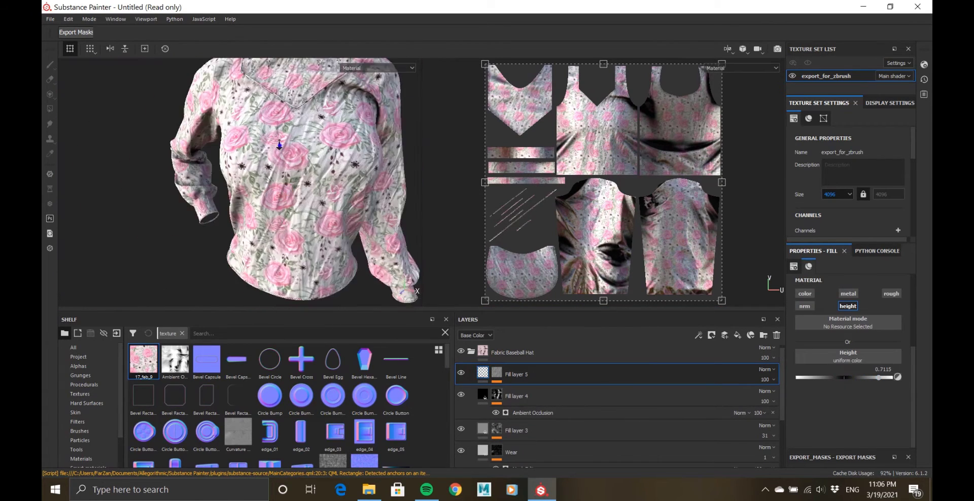
pyautogui.scroll(4, 279, 145)
# - Set the Creased mask fill's balance to 0.4
pyautogui.hotkey('ctrl', 'z')
pyautogui.moveTo(872, 369); pyautogui.dragTo(839, 370)
pyautogui.keyDown('alt'); pyautogui.moveTo(269, 187); pyautogui.dragTo(330, 188); pyautogui.keyUp('alt')
# - Add a Blur filter above the Creased fill in Fill layer 5's mask with a blur intensity of about 0.8
pyautogui.rightClick(523, 395)
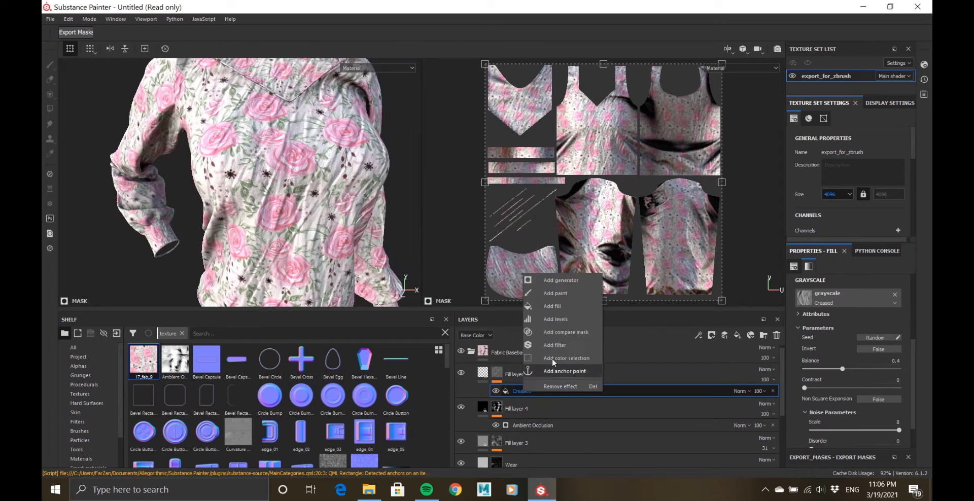
pyautogui.click(553, 346)
pyautogui.click(851, 283)
pyautogui.write('w')
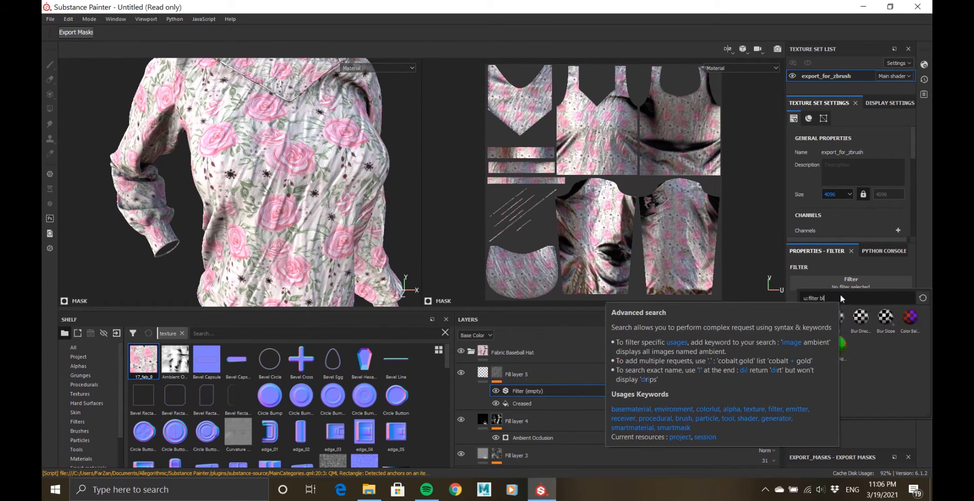
pyautogui.click(836, 324)
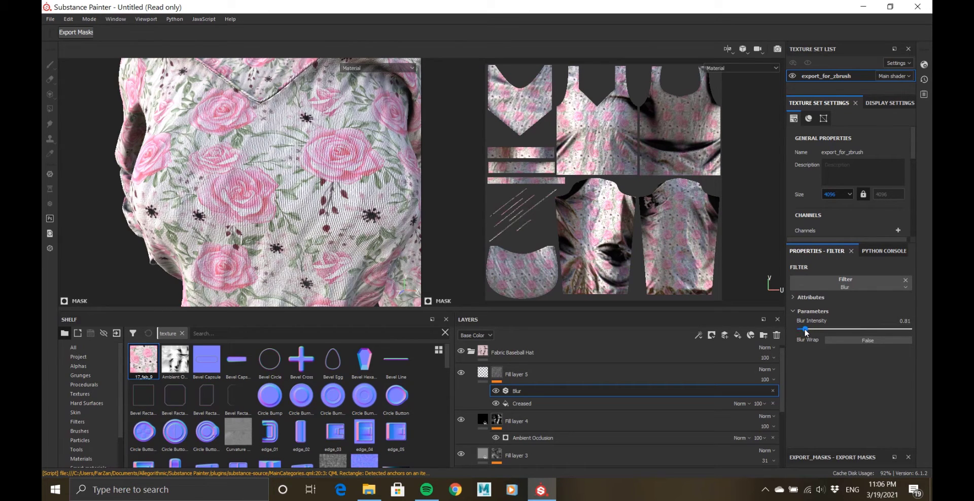
# - Try higher balance values on the Creased fill and settle on 0.5
pyautogui.click(545, 403)
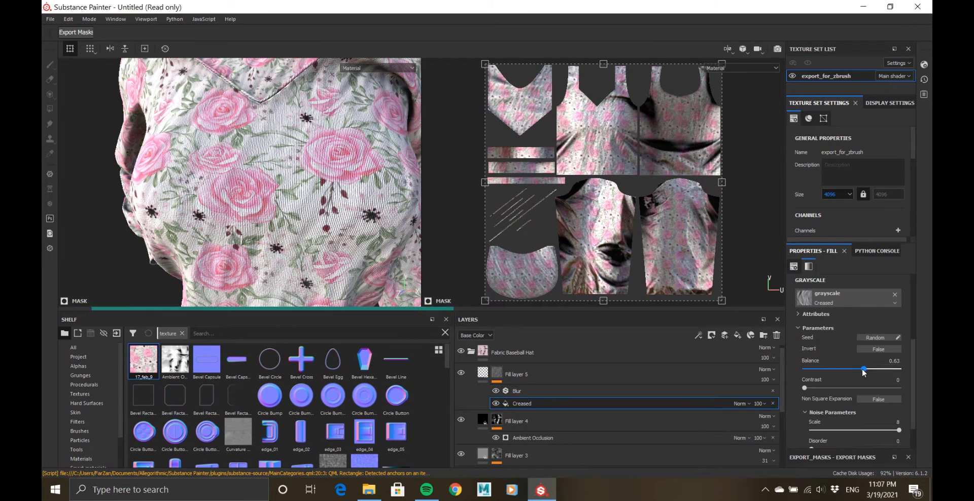
pyautogui.keyDown('alt'); pyautogui.moveTo(276, 229); pyautogui.dragTo(334, 231); pyautogui.keyUp('alt')
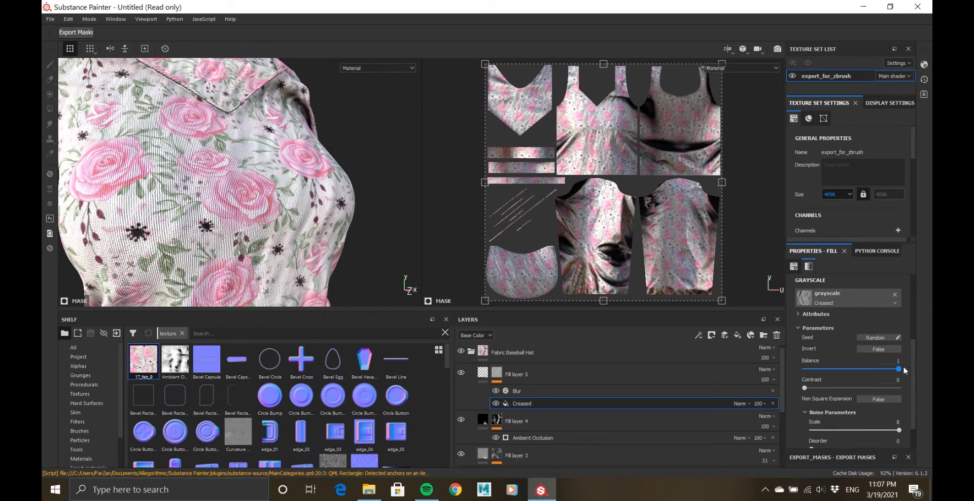
pyautogui.moveTo(898, 369); pyautogui.dragTo(851, 371)
# - Set the Creased fill's disorder to 0.59 and raise its warp intensity to the maximum
pyautogui.scroll(-2, 816, 388)
pyautogui.click(863, 414)
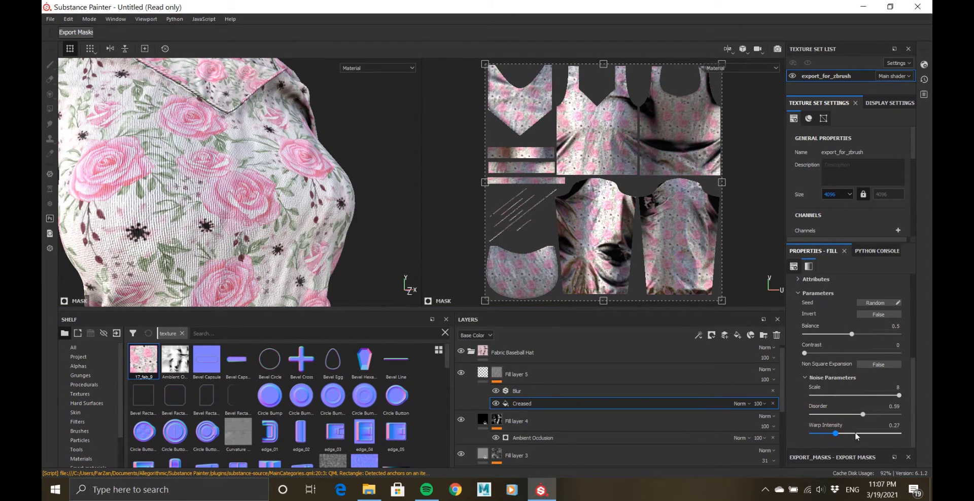
pyautogui.moveTo(856, 435); pyautogui.dragTo(904, 434)
pyautogui.scroll(-5, 325, 188)
pyautogui.moveTo(350, 182)
pyautogui.keyDown('alt'); pyautogui.mouseDown()
pyautogui.moveTo(393, 175)
pyautogui.moveTo(355, 185)
pyautogui.moveTo(368, 189)
pyautogui.moveTo(294, 195)
pyautogui.moveTo(345, 190)
pyautogui.mouseUp(); pyautogui.keyUp('alt')
# - Display Fill layer 5's mask alone and set the Creased noise to scale 6, disorder 0 and warp intensity 0.02
pyautogui.keyDown('alt'); pyautogui.click(497, 374); pyautogui.keyUp('alt')
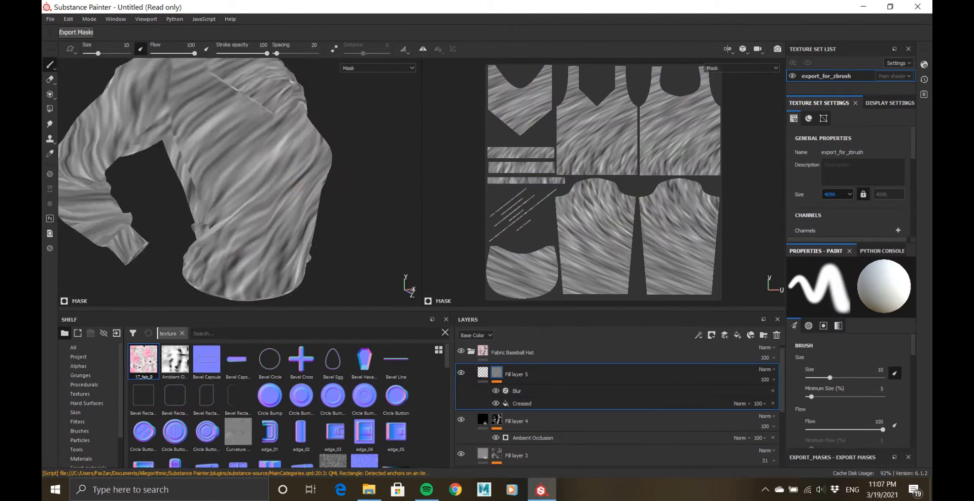
pyautogui.click(523, 403)
pyautogui.moveTo(901, 435); pyautogui.dragTo(738, 431)
pyautogui.moveTo(796, 427)
pyautogui.mouseDown()
pyautogui.moveTo(896, 431)
pyautogui.moveTo(814, 433)
pyautogui.mouseUp()
pyautogui.moveTo(863, 415); pyautogui.dragTo(791, 412)
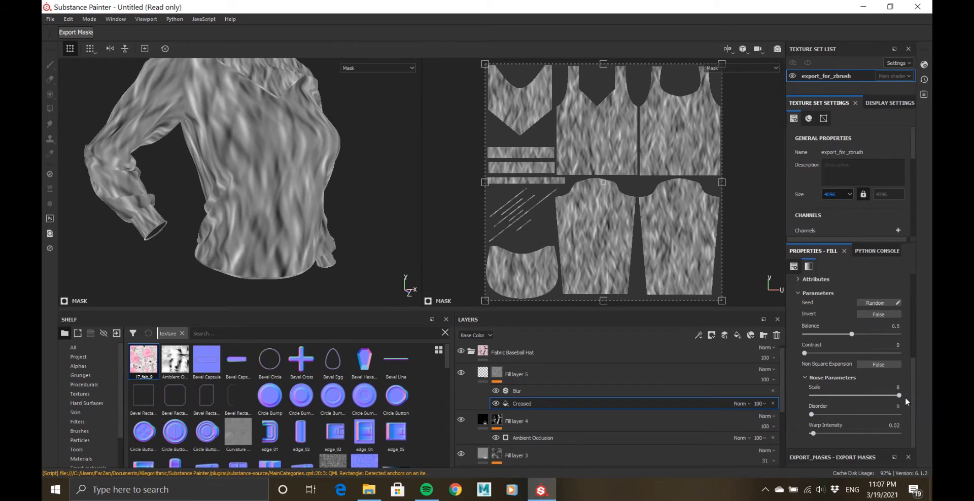
pyautogui.moveTo(900, 396); pyautogui.dragTo(875, 401)
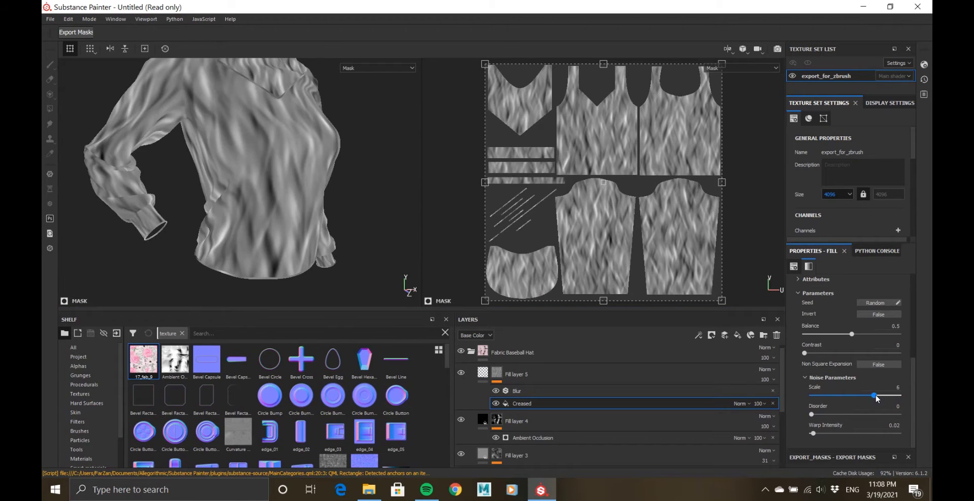
pyautogui.keyDown('alt'); pyautogui.moveTo(301, 249); pyautogui.dragTo(350, 233); pyautogui.keyUp('alt')
pyautogui.scroll(3, 256, 196)
# - Set Fill layer 5's height to 1 and lower its height channel opacity to 67
pyautogui.click(484, 374)
pyautogui.scroll(3, 350, 233)
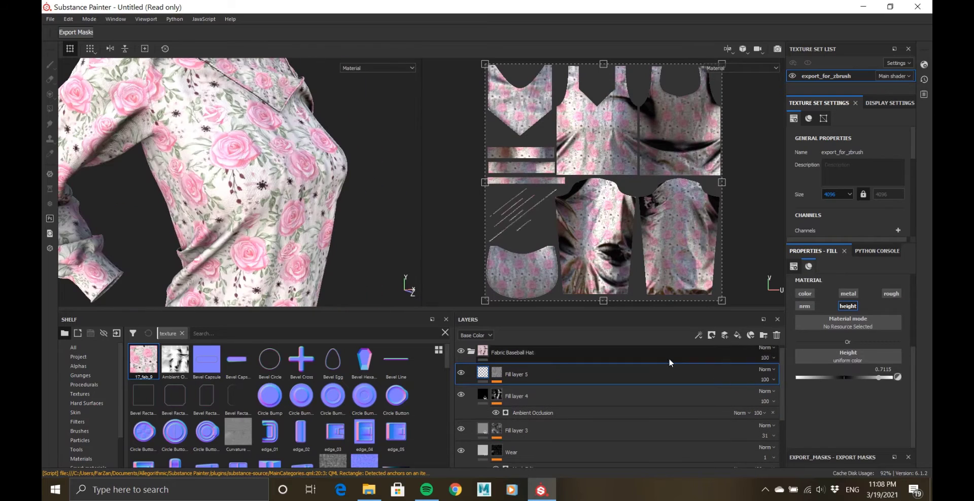
pyautogui.click(485, 336)
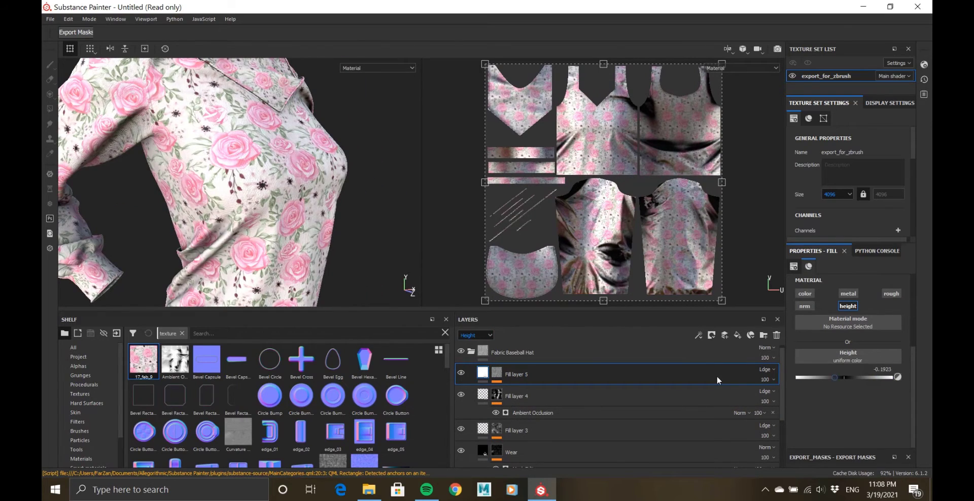
pyautogui.moveTo(717, 380); pyautogui.dragTo(928, 379)
pyautogui.keyDown('alt'); pyautogui.moveTo(355, 218); pyautogui.dragTo(310, 170); pyautogui.keyUp('alt')
pyautogui.scroll(-3, 314, 224)
pyautogui.scroll(4, 256, 231)
pyautogui.keyDown('alt'); pyautogui.moveTo(310, 170); pyautogui.dragTo(304, 284, button='middle'); pyautogui.keyUp('alt')
pyautogui.keyDown('alt'); pyautogui.moveTo(305, 284); pyautogui.dragTo(317, 289); pyautogui.keyUp('alt')
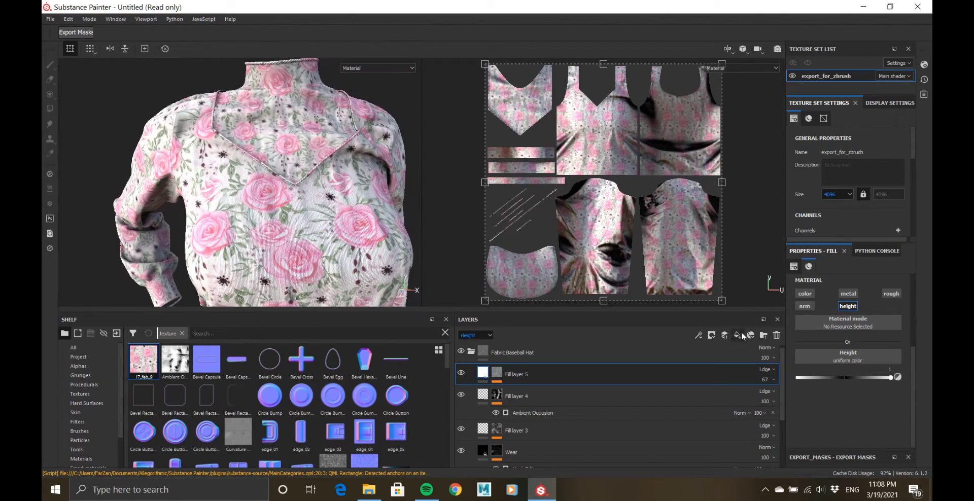
# - Add a fill layer above Fill layer 5 with only color and height enabled and a red base color
pyautogui.click(738, 335)
pyautogui.click(802, 307)
pyautogui.click(804, 295)
pyautogui.click(848, 297)
pyautogui.click(891, 294)
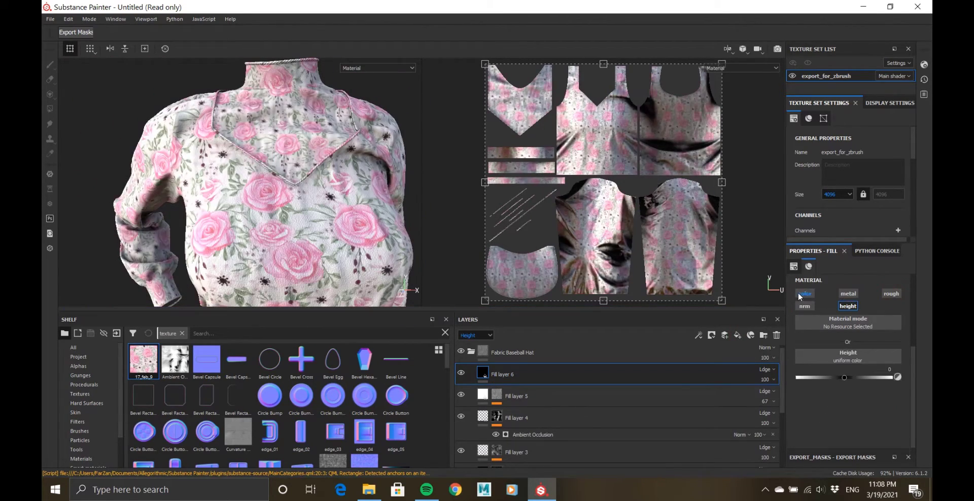
pyautogui.click(808, 298)
pyautogui.click(841, 371)
pyautogui.click(871, 393)
pyautogui.click(516, 377)
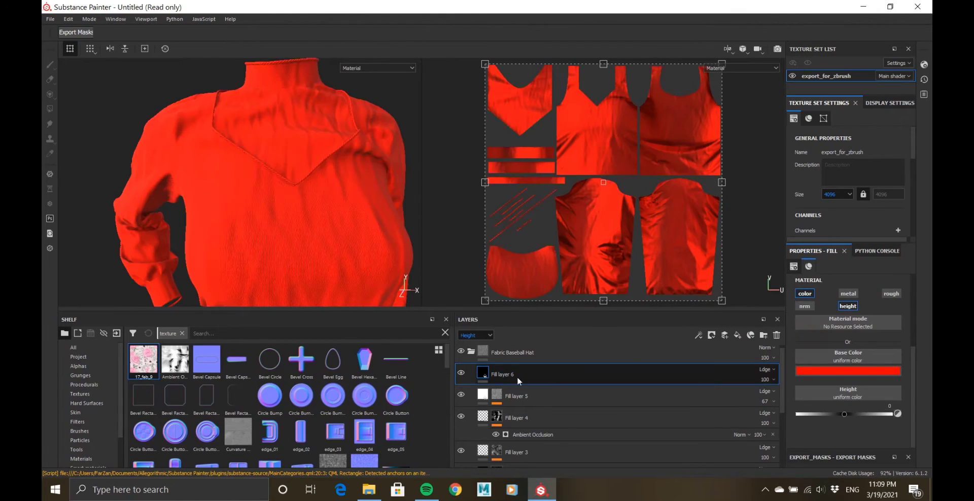
# - Give Fill layer 6 a black mask and add a generator to it
pyautogui.rightClick(485, 371)
pyautogui.click(541, 96)
pyautogui.rightClick(491, 374)
pyautogui.click(537, 275)
# - Try the Mask Editor generator on Fill layer 6's mask and clear it from the generator slot
pyautogui.click(846, 282)
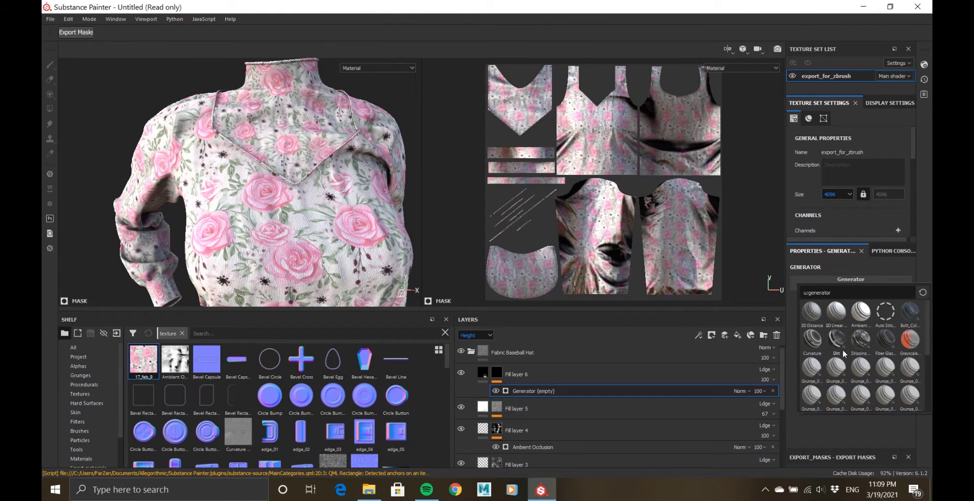
pyautogui.scroll(-3, 845, 351)
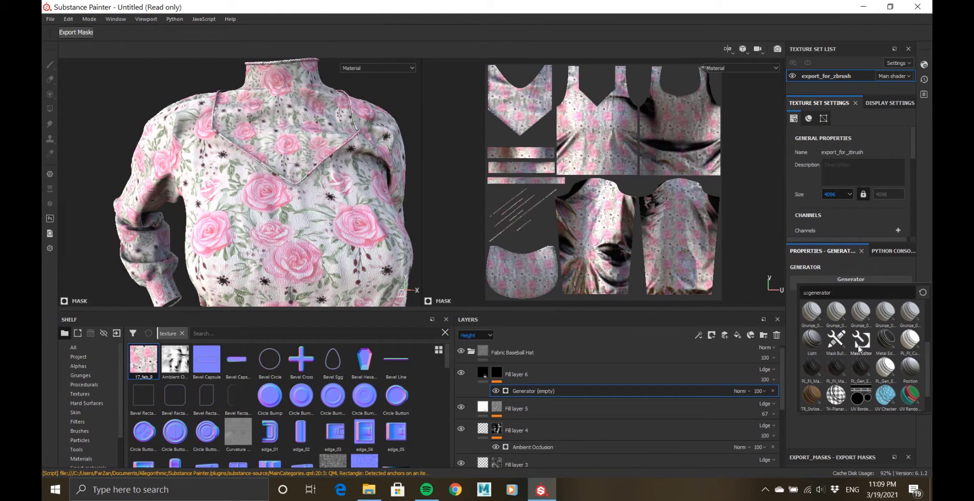
pyautogui.click(863, 350)
pyautogui.keyDown('alt'); pyautogui.moveTo(284, 197); pyautogui.dragTo(284, 256); pyautogui.keyUp('alt')
pyautogui.click(900, 280)
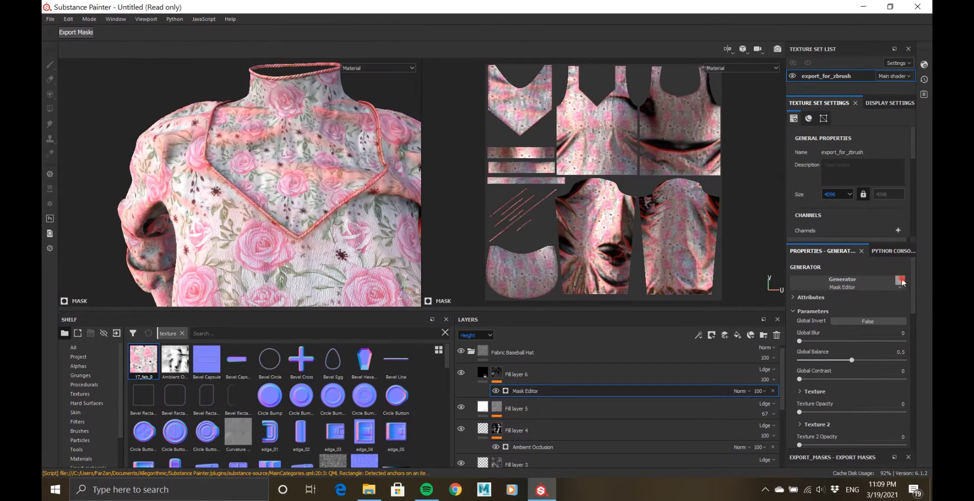
# - Assign the UV Border Distance generator to Fill layer 6's mask
pyautogui.click(877, 283)
pyautogui.scroll(-3, 866, 349)
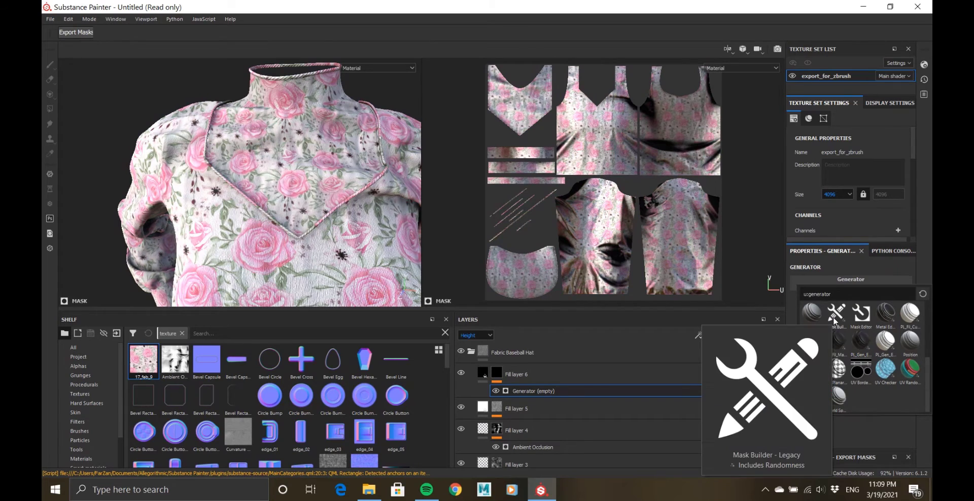
pyautogui.click(861, 369)
pyautogui.keyDown('alt'); pyautogui.moveTo(199, 202); pyautogui.dragTo(256, 203); pyautogui.keyUp('alt')
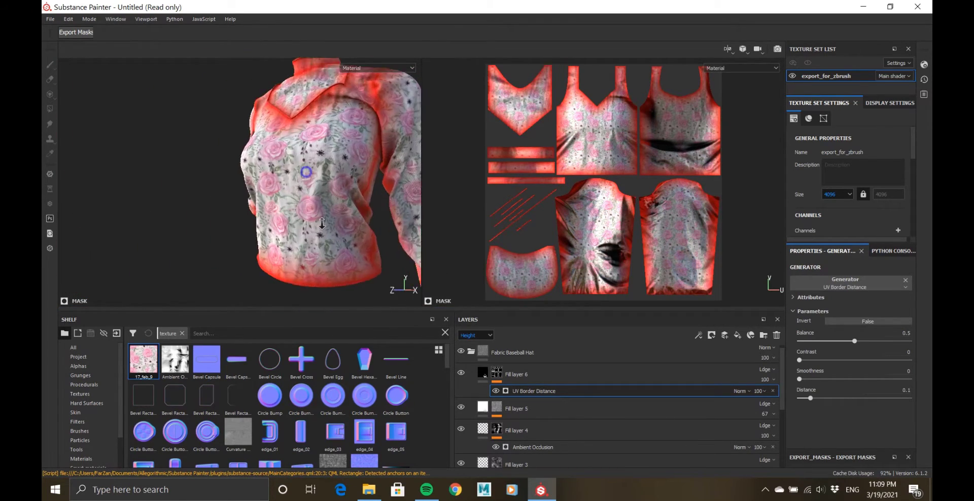
pyautogui.keyDown('alt'); pyautogui.moveTo(257, 203); pyautogui.dragTo(345, 274, button='right'); pyautogui.keyUp('alt')
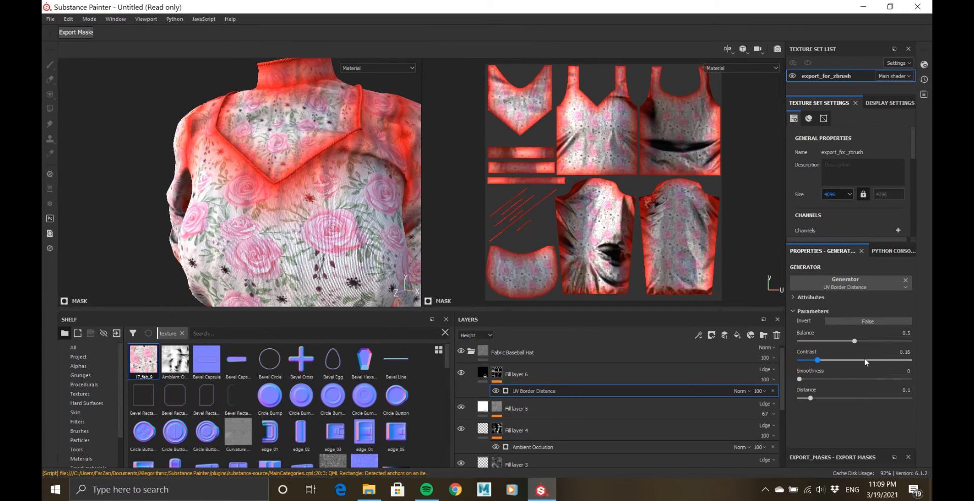
# - Narrow the seam borders into sharp bands by setting the generator's contrast to 1 and balance to 0.08
pyautogui.moveTo(867, 363); pyautogui.dragTo(911, 361)
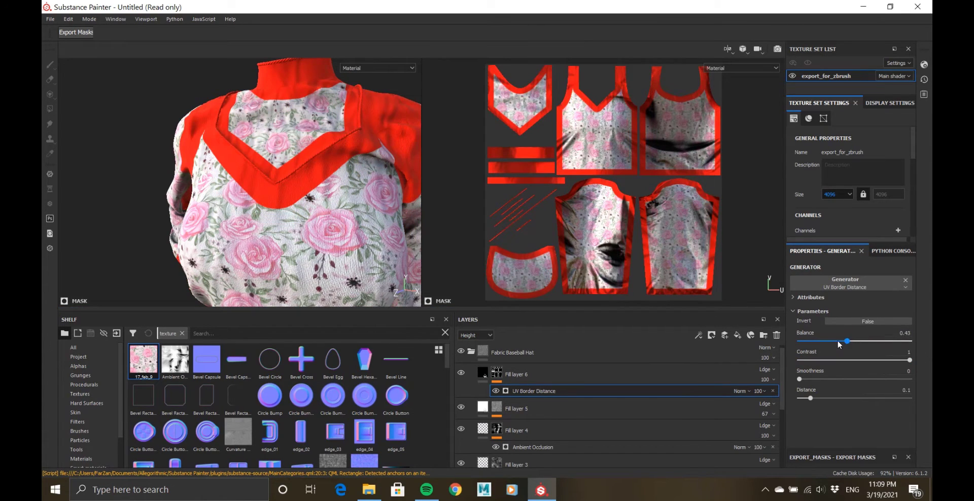
pyautogui.moveTo(838, 344); pyautogui.dragTo(821, 345)
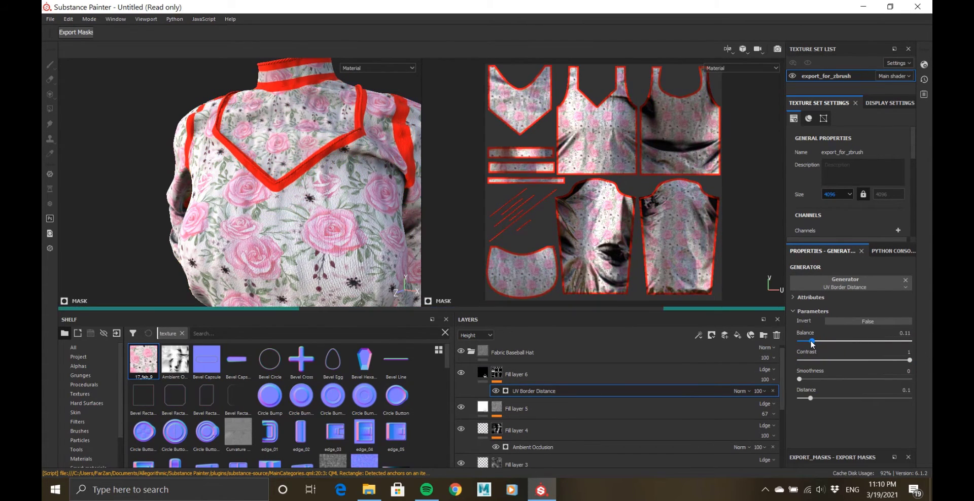
pyautogui.keyDown('alt'); pyautogui.moveTo(259, 233); pyautogui.dragTo(276, 224); pyautogui.keyUp('alt')
pyautogui.keyDown('alt'); pyautogui.moveTo(276, 223); pyautogui.dragTo(324, 253, button='right'); pyautogui.keyUp('alt')
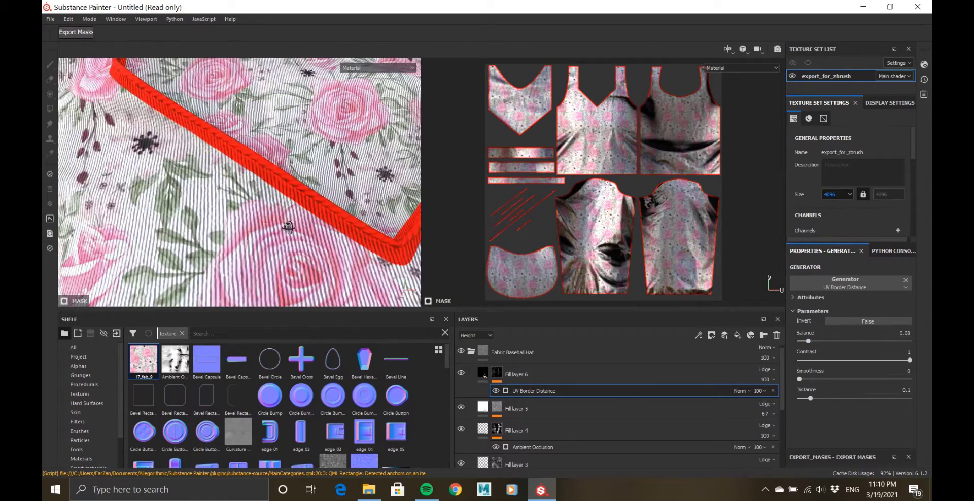
pyautogui.keyDown('alt'); pyautogui.moveTo(325, 253); pyautogui.dragTo(289, 238); pyautogui.keyUp('alt')
pyautogui.keyDown('alt'); pyautogui.moveTo(289, 239); pyautogui.dragTo(287, 153, button='middle'); pyautogui.keyUp('alt')
pyautogui.keyDown('alt'); pyautogui.moveTo(287, 153); pyautogui.dragTo(324, 215); pyautogui.keyUp('alt')
pyautogui.keyDown('alt'); pyautogui.moveTo(324, 215); pyautogui.dragTo(335, 365, button='right'); pyautogui.keyUp('alt')
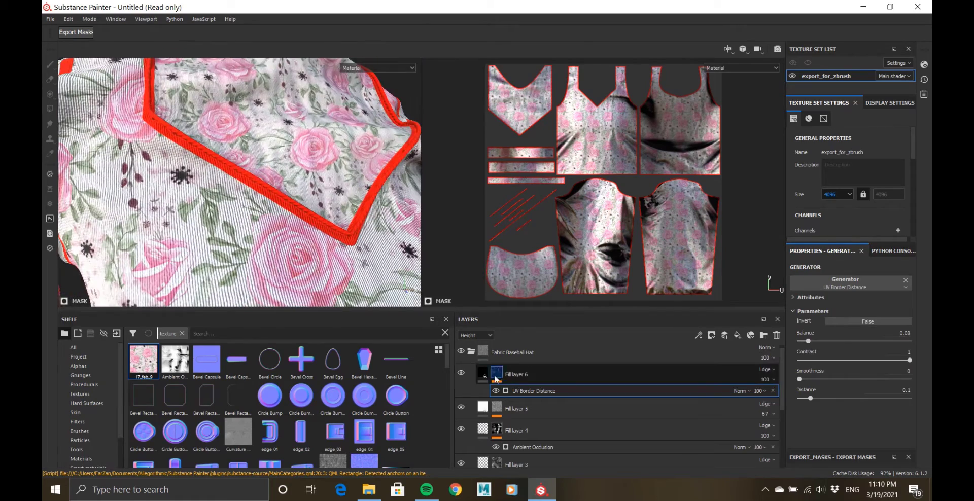
# - Raise Fill layer 6's height to 1 and check the seam bands around the collar
pyautogui.click(483, 374)
pyautogui.moveTo(887, 417); pyautogui.dragTo(897, 415)
pyautogui.keyDown('alt'); pyautogui.moveTo(325, 203); pyautogui.dragTo(304, 172); pyautogui.keyUp('alt')
pyautogui.keyDown('alt'); pyautogui.moveTo(305, 173); pyautogui.dragTo(284, 188, button='right'); pyautogui.keyUp('alt')
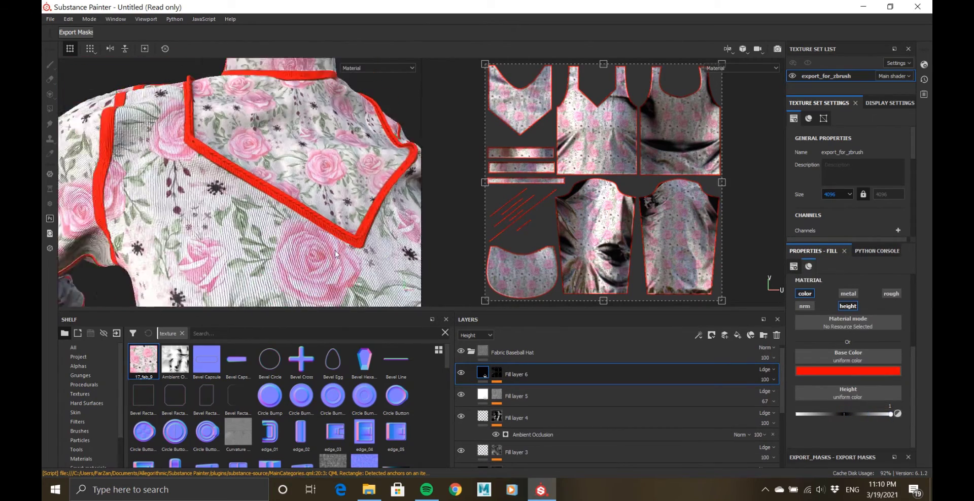
pyautogui.keyDown('alt'); pyautogui.moveTo(284, 187); pyautogui.dragTo(289, 218); pyautogui.keyUp('alt')
# - Try smoothness and distance values on the UV Border Distance generator, settling on smoothness 0 and distance about 0.05
pyautogui.click(497, 374)
pyautogui.click(534, 392)
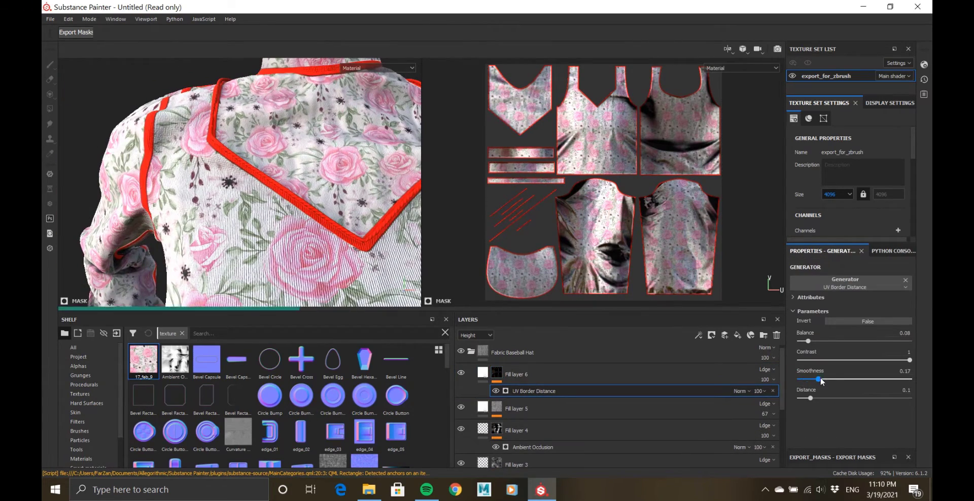
pyautogui.moveTo(822, 381); pyautogui.dragTo(781, 377)
pyautogui.click(809, 398)
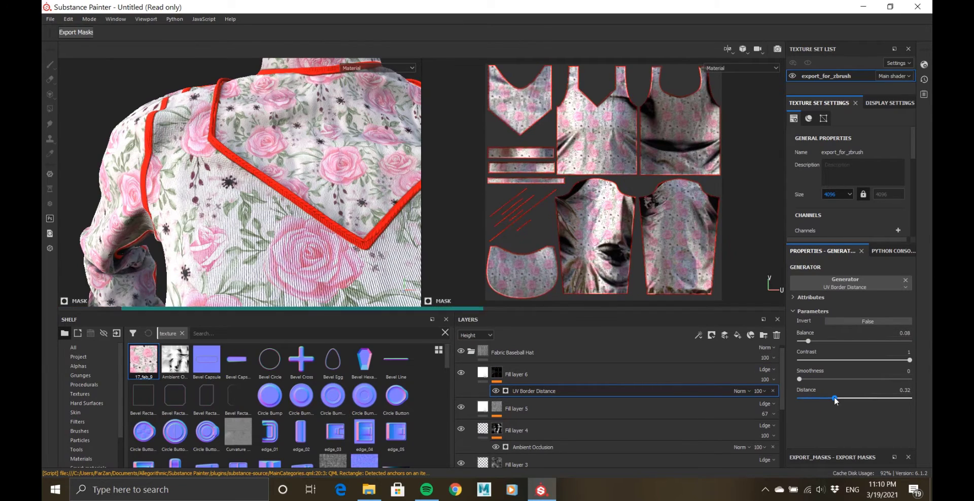
pyautogui.moveTo(836, 401); pyautogui.dragTo(814, 400)
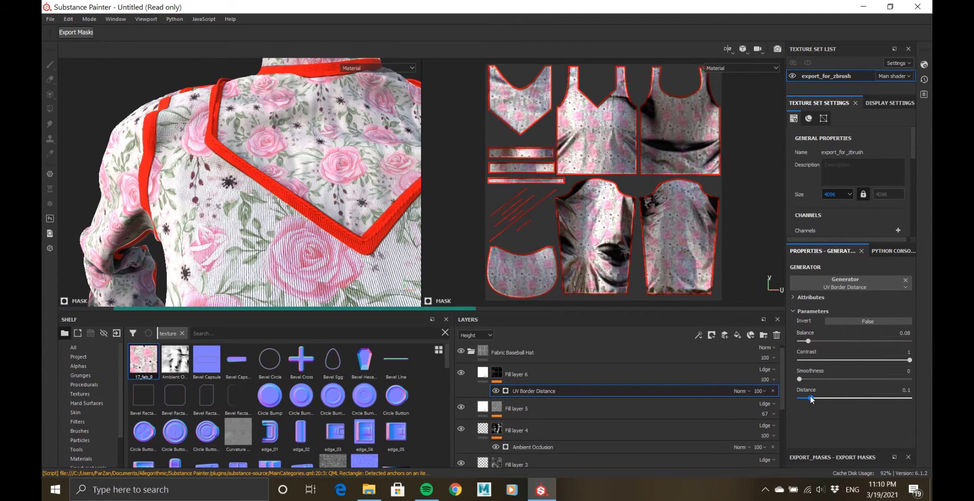
pyautogui.keyDown('alt'); pyautogui.moveTo(355, 231); pyautogui.dragTo(319, 188); pyautogui.keyUp('alt')
pyautogui.keyDown('alt'); pyautogui.moveTo(320, 188); pyautogui.dragTo(416, 158, button='right'); pyautogui.keyUp('alt')
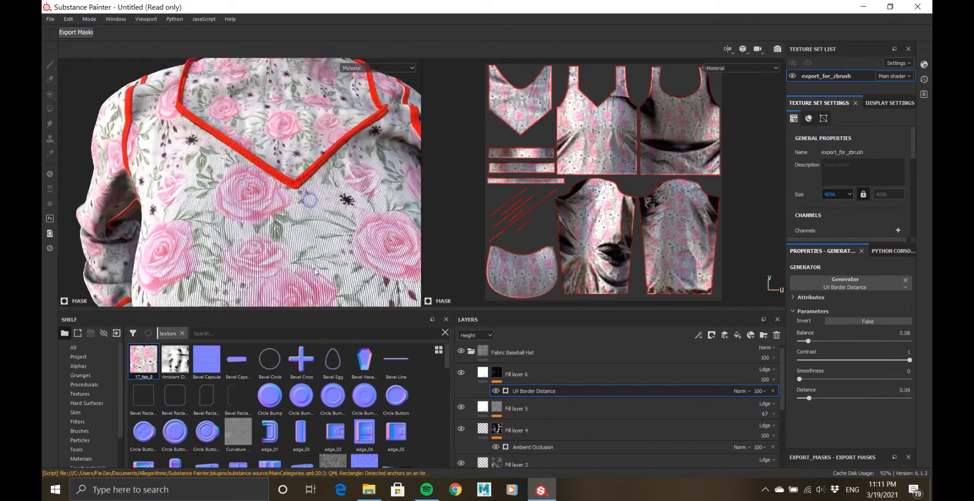
pyautogui.keyDown('alt'); pyautogui.moveTo(416, 159); pyautogui.dragTo(439, 159); pyautogui.keyUp('alt')
pyautogui.moveTo(805, 395); pyautogui.dragTo(802, 396)
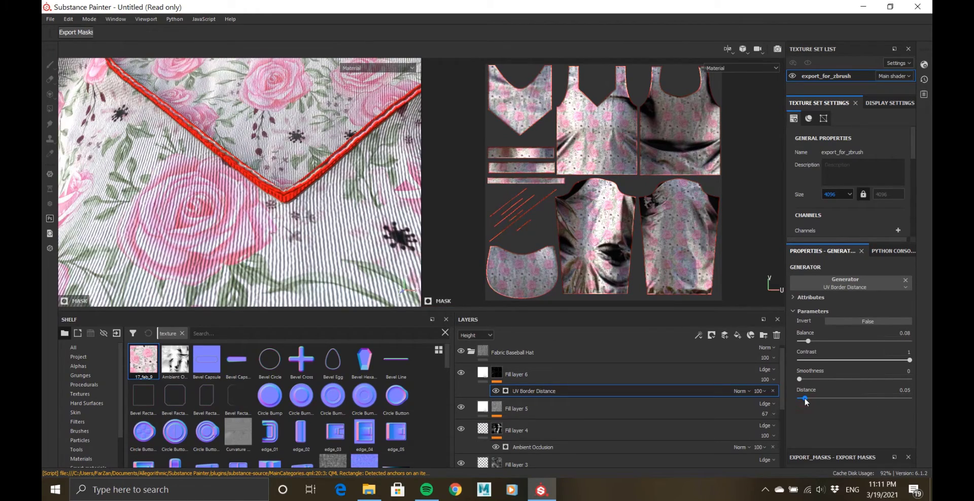
# - Examine the red seam lines along the collar, sleeves and hem from several angles
pyautogui.keyDown('alt'); pyautogui.moveTo(323, 217); pyautogui.dragTo(249, 238, button='right'); pyautogui.keyUp('alt')
pyautogui.keyDown('alt'); pyautogui.moveTo(248, 238); pyautogui.dragTo(315, 233); pyautogui.keyUp('alt')
pyautogui.moveTo(314, 233)
pyautogui.keyDown('alt'); pyautogui.mouseDown(button='right')
pyautogui.moveTo(355, 228)
pyautogui.moveTo(243, 239)
pyautogui.mouseUp(button='right'); pyautogui.keyUp('alt')
pyautogui.click(498, 374)
pyautogui.keyDown('alt'); pyautogui.moveTo(244, 239); pyautogui.dragTo(336, 219); pyautogui.keyUp('alt')
pyautogui.keyDown('alt'); pyautogui.moveTo(336, 219); pyautogui.dragTo(357, 223, button='right'); pyautogui.keyUp('alt')
pyautogui.keyDown('alt'); pyautogui.moveTo(358, 224); pyautogui.dragTo(362, 199, button='middle'); pyautogui.keyUp('alt')
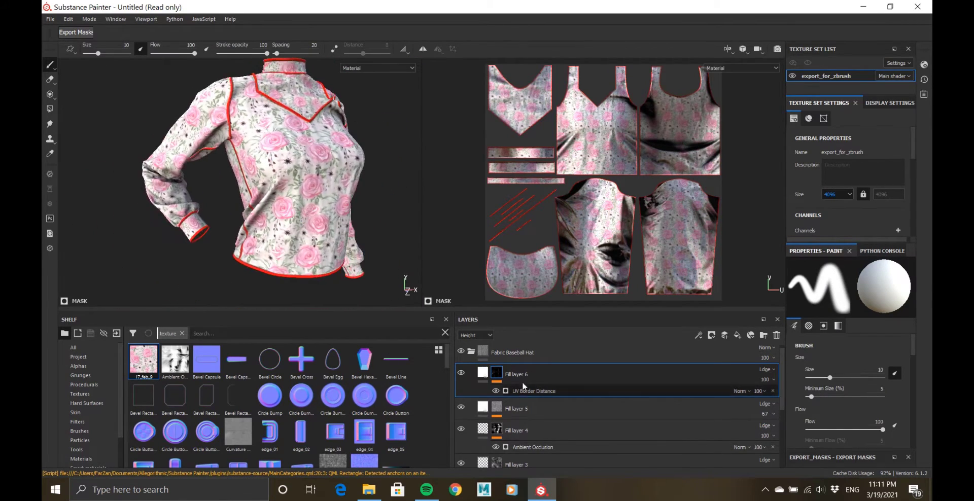
# - Add a black mask to the Fabric Baseball Hat folder
pyautogui.click(484, 352)
pyautogui.rightClick(485, 353)
pyautogui.click(517, 193)
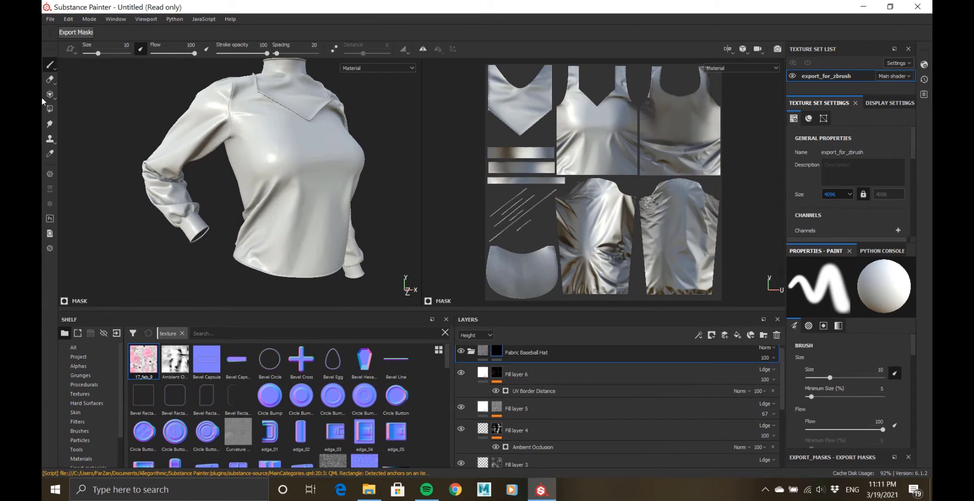
# - Fill the shirt's body and sleeve pieces white in the Fabric Baseball Hat folder's mask using Polygon Fill in UV chunk mode
pyautogui.click(50, 108)
pyautogui.click(300, 181)
pyautogui.keyDown('alt'); pyautogui.moveTo(300, 182); pyautogui.dragTo(333, 205); pyautogui.keyUp('alt')
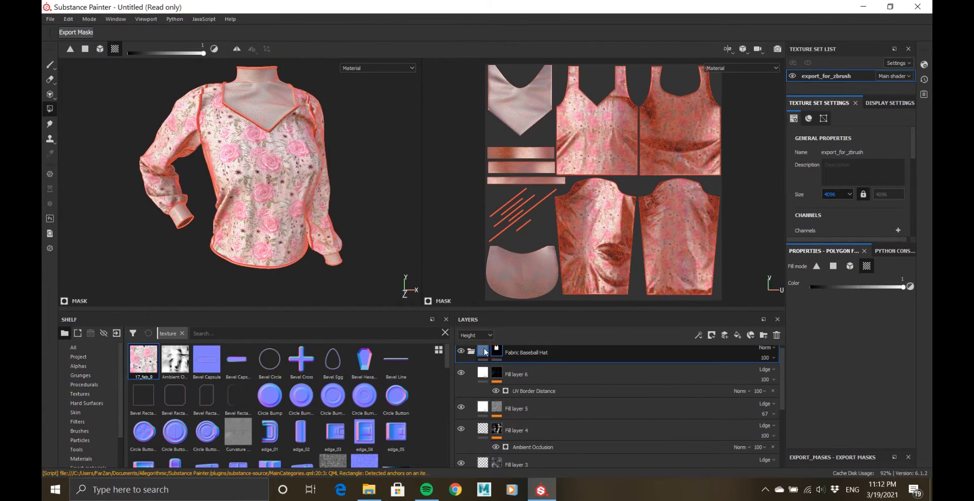
# - Select Fill layer 6's mask, set the polygon fill colour to 0 and examine the seam bands at the cuffs, hem and neckline
pyautogui.click(538, 378)
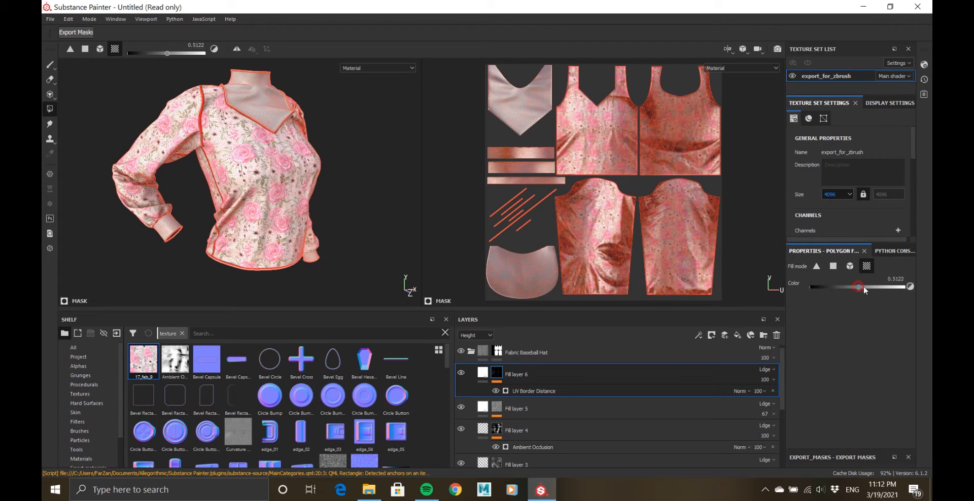
pyautogui.keyDown('alt'); pyautogui.moveTo(166, 144); pyautogui.dragTo(271, 233, button='right'); pyautogui.keyUp('alt')
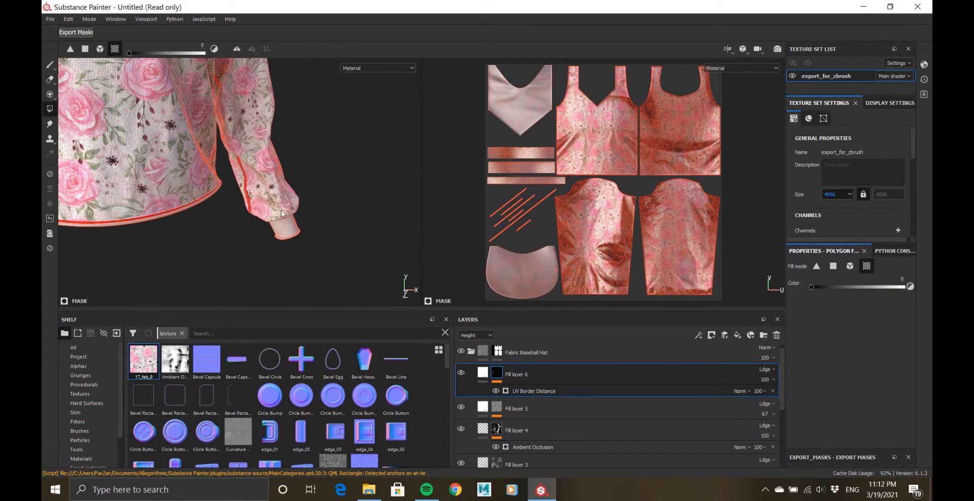
pyautogui.keyDown('alt'); pyautogui.moveTo(282, 214); pyautogui.dragTo(249, 224); pyautogui.keyUp('alt')
pyautogui.keyDown('alt'); pyautogui.moveTo(300, 181); pyautogui.dragTo(386, 229); pyautogui.keyUp('alt')
pyautogui.scroll(5, 282, 243)
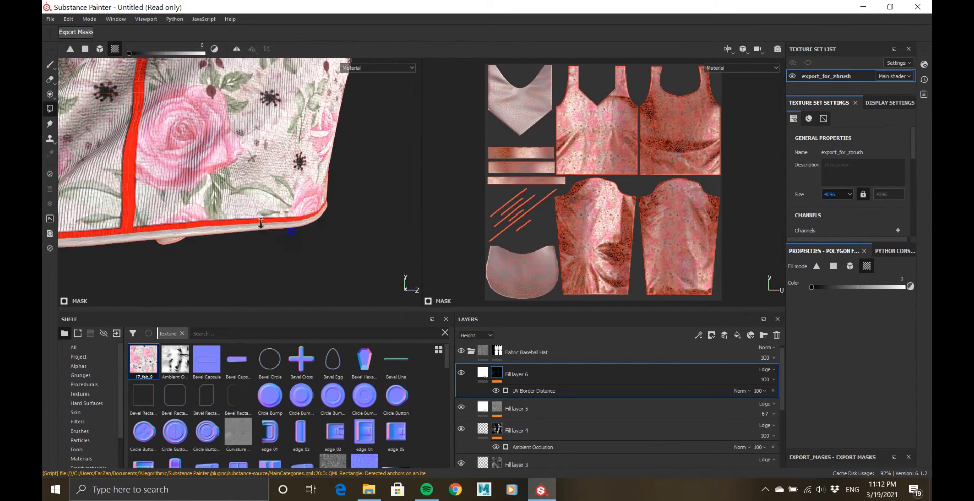
pyautogui.scroll(-9, 281, 236)
pyautogui.keyDown('alt'); pyautogui.moveTo(280, 119); pyautogui.dragTo(212, 137); pyautogui.keyUp('alt')
pyautogui.scroll(4, 213, 137)
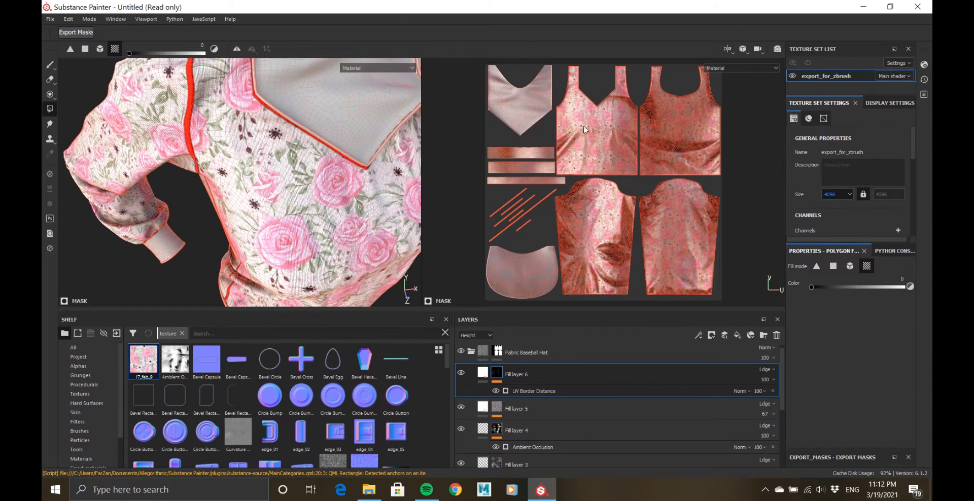
# - Display Fill layer 6's mask on its own and add a paint effect above its UV Border Distance generator
pyautogui.keyDown('alt'); pyautogui.moveTo(618, 88); pyautogui.dragTo(598, 206, button='middle'); pyautogui.keyUp('alt')
pyautogui.scroll(5, 598, 206)
pyautogui.keyDown('alt'); pyautogui.click(499, 374); pyautogui.keyUp('alt')
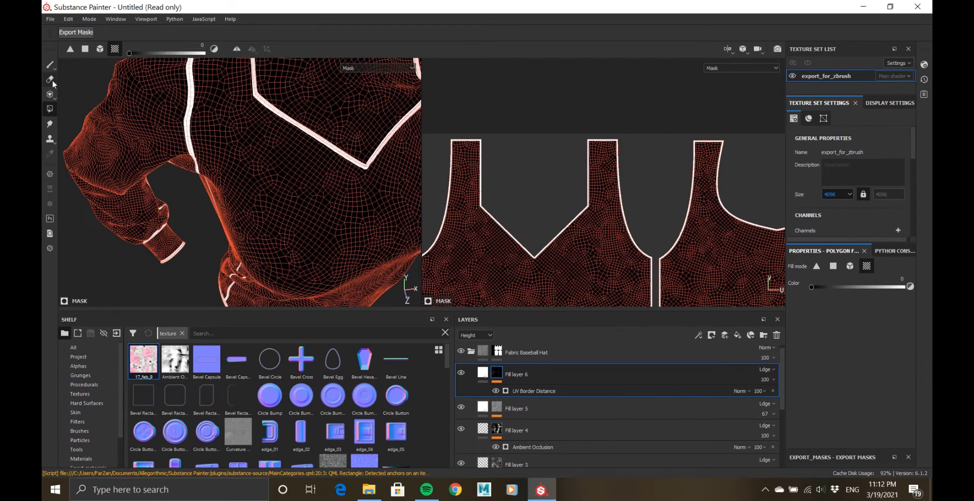
pyautogui.click(51, 66)
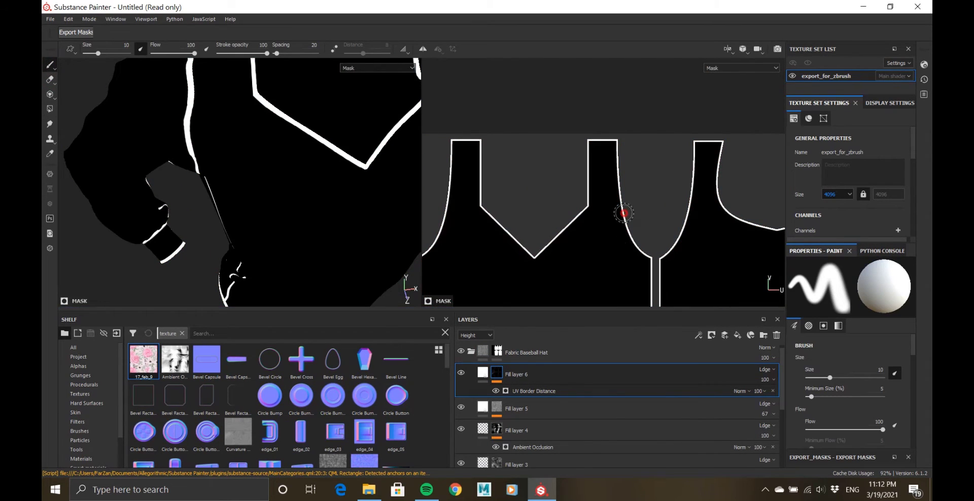
pyautogui.rightClick(497, 374)
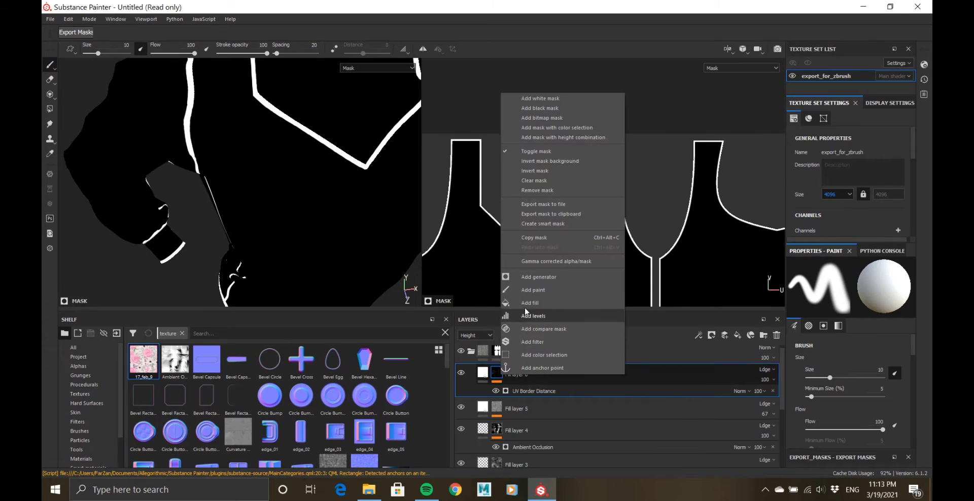
pyautogui.click(523, 320)
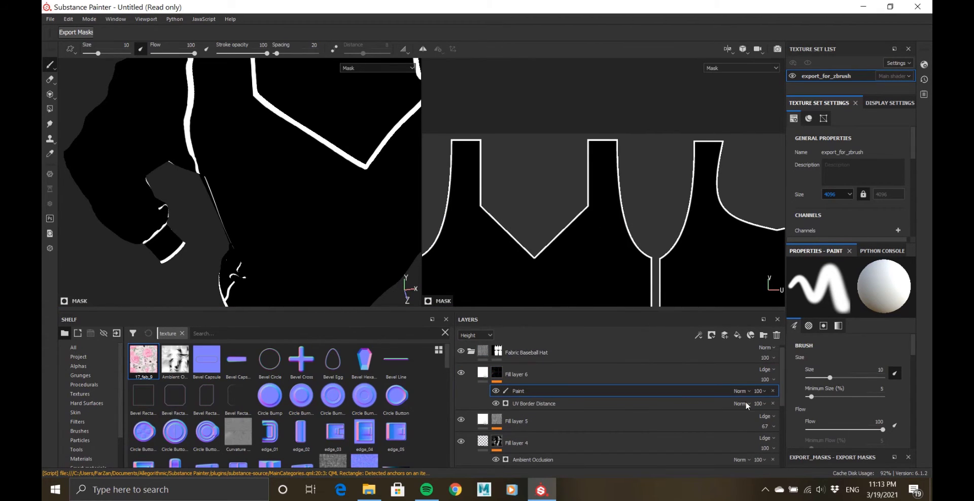
# - Set the brush grayscale to 0 and paint out the facing armhole borders of the front and back pieces
pyautogui.scroll(-3, 797, 410)
pyautogui.scroll(-8, 797, 407)
pyautogui.moveTo(815, 417); pyautogui.dragTo(792, 417)
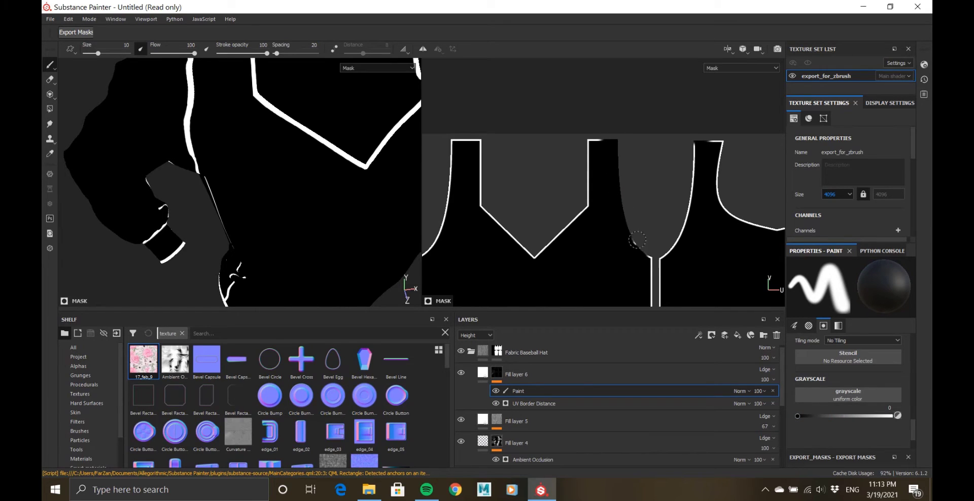
pyautogui.scroll(1, 646, 244)
pyautogui.scroll(-1, 652, 276)
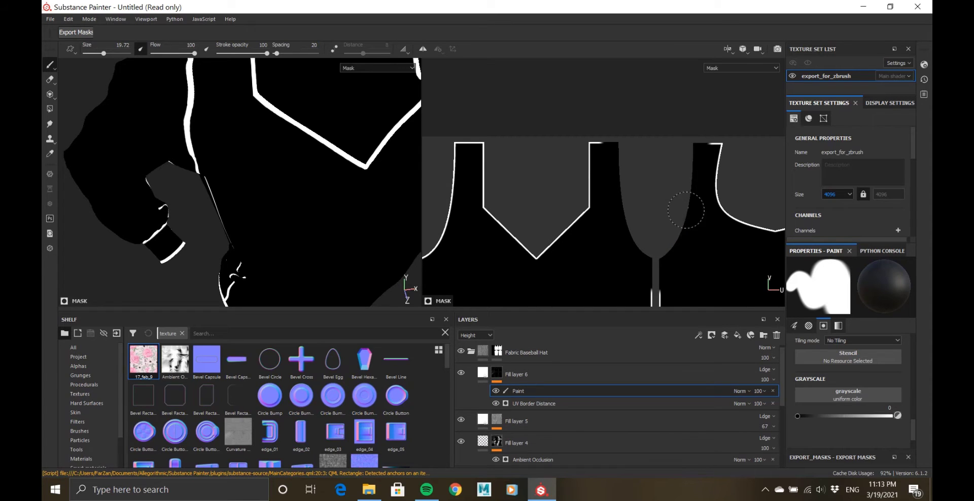
# - Paint out the other armhole border on the model with a brush of about size 20
pyautogui.keyDown('alt'); pyautogui.moveTo(236, 157); pyautogui.dragTo(248, 201); pyautogui.keyUp('alt')
pyautogui.moveTo(197, 119)
pyautogui.mouseDown()
pyautogui.moveTo(212, 195)
pyautogui.moveTo(229, 219)
pyautogui.mouseUp()
pyautogui.moveTo(216, 114)
pyautogui.keyDown('alt'); pyautogui.mouseDown()
pyautogui.moveTo(222, 150)
pyautogui.moveTo(284, 193)
pyautogui.mouseUp(); pyautogui.keyUp('alt')
pyautogui.moveTo(297, 241)
pyautogui.mouseDown()
pyautogui.moveTo(266, 210)
pyautogui.moveTo(309, 203)
pyautogui.moveTo(227, 203)
pyautogui.mouseUp()
pyautogui.moveTo(242, 213)
pyautogui.keyDown('alt'); pyautogui.mouseDown()
pyautogui.moveTo(309, 199)
pyautogui.moveTo(327, 218)
pyautogui.mouseUp(); pyautogui.keyUp('alt')
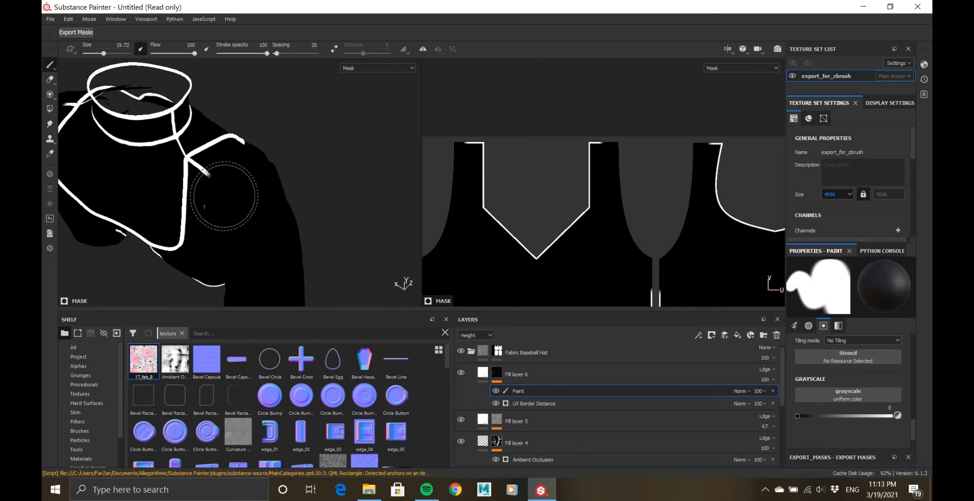
# - Reduce the brush to about size 8 and paint out the body's side seam between underarm and hem
pyautogui.scroll(3, 210, 217)
pyautogui.moveTo(224, 196)
pyautogui.keyDown('alt'); pyautogui.mouseDown()
pyautogui.moveTo(239, 188)
pyautogui.moveTo(193, 176)
pyautogui.mouseUp(); pyautogui.keyUp('alt')
pyautogui.moveTo(203, 203)
pyautogui.keyDown('alt'); pyautogui.mouseDown()
pyautogui.moveTo(250, 218)
pyautogui.moveTo(270, 285)
pyautogui.moveTo(244, 222)
pyautogui.mouseUp(); pyautogui.keyUp('alt')
pyautogui.scroll(-4, 270, 285)
pyautogui.scroll(2, 244, 222)
pyautogui.moveTo(224, 186)
pyautogui.keyDown('alt'); pyautogui.mouseDown()
pyautogui.moveTo(217, 174)
pyautogui.moveTo(224, 193)
pyautogui.moveTo(237, 191)
pyautogui.mouseUp(); pyautogui.keyUp('alt')
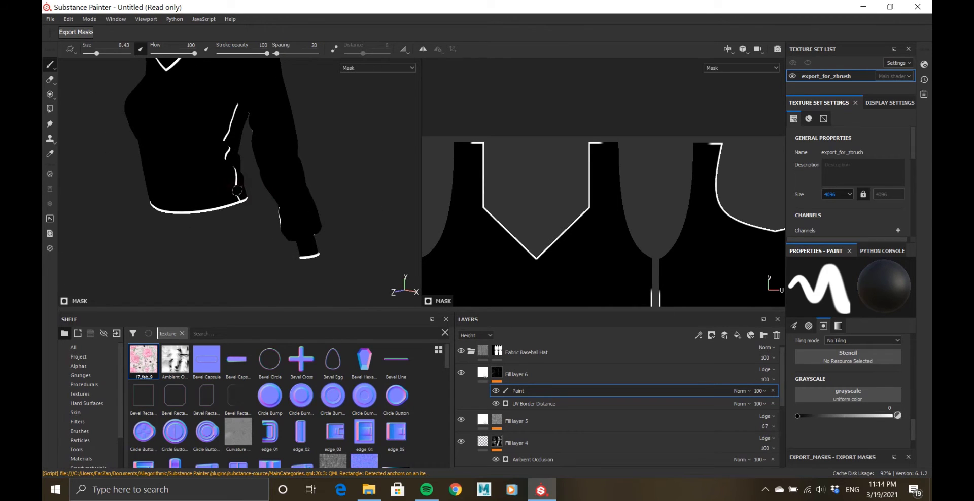
pyautogui.scroll(-2, 583, 240)
# - Paint out the short borders at the shoulder-strap ends of the front and back pieces with a 1.71 brush
pyautogui.scroll(6, 477, 213)
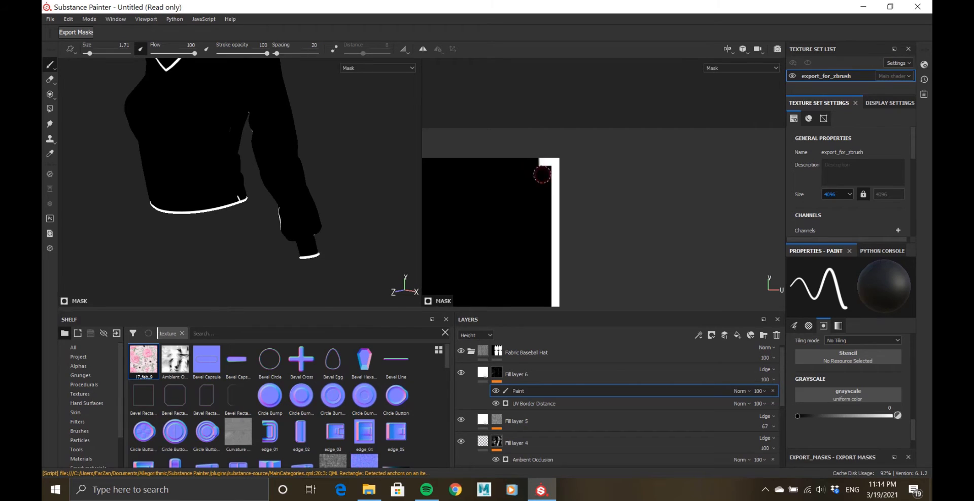
pyautogui.scroll(-3, 540, 167)
pyautogui.moveTo(588, 193)
pyautogui.keyDown('alt'); pyautogui.mouseDown(button='middle')
pyautogui.moveTo(619, 230)
pyautogui.moveTo(512, 249)
pyautogui.mouseUp(button='middle'); pyautogui.keyUp('alt')
pyautogui.scroll(4, 561, 280)
pyautogui.moveTo(551, 141); pyautogui.dragTo(544, 143)
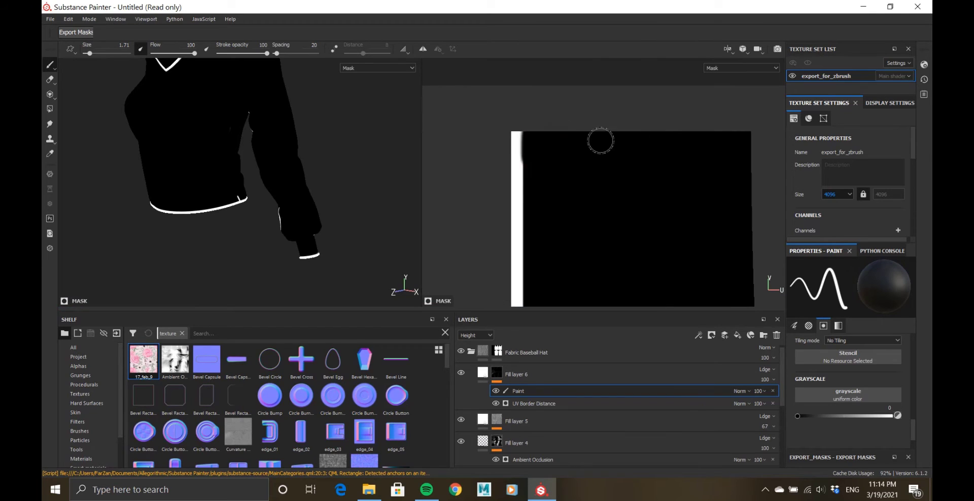
pyautogui.keyDown('alt'); pyautogui.moveTo(600, 141); pyautogui.dragTo(550, 161, button='right'); pyautogui.keyUp('alt')
pyautogui.keyDown('alt'); pyautogui.moveTo(550, 161); pyautogui.dragTo(593, 199, button='middle'); pyautogui.keyUp('alt')
pyautogui.keyDown('alt'); pyautogui.moveTo(594, 198); pyautogui.dragTo(600, 158, button='right'); pyautogui.keyUp('alt')
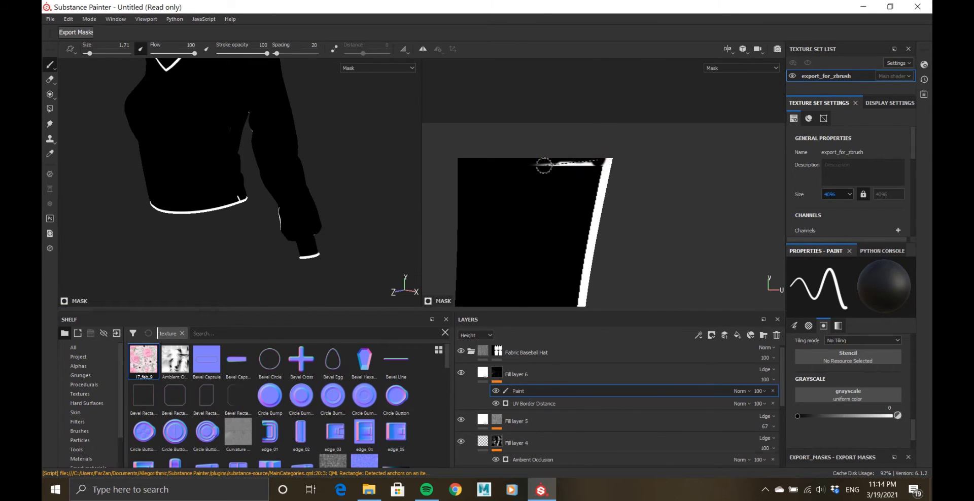
pyautogui.scroll(-3, 539, 165)
pyautogui.scroll(3, 597, 161)
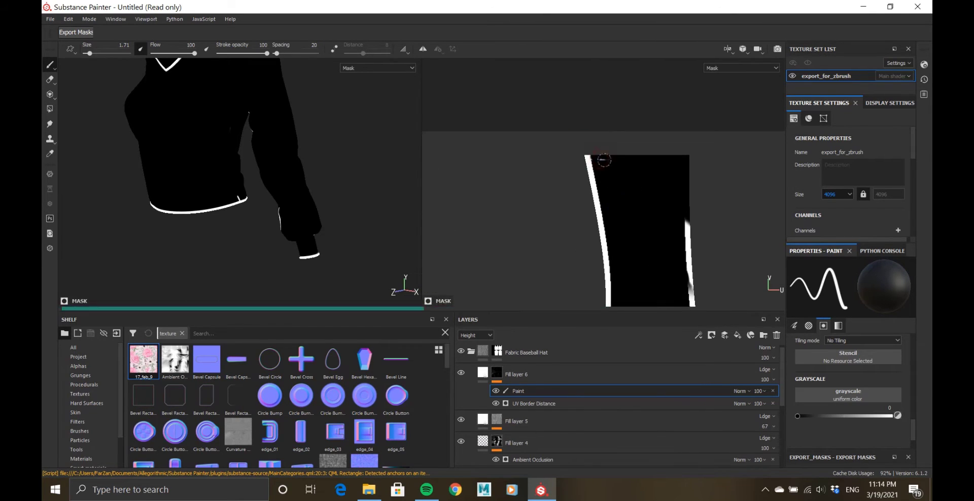
# - Paint out the missed border fragments along the back piece's armhole and the body pieces' side edges
pyautogui.scroll(-3, 604, 160)
pyautogui.scroll(4, 635, 163)
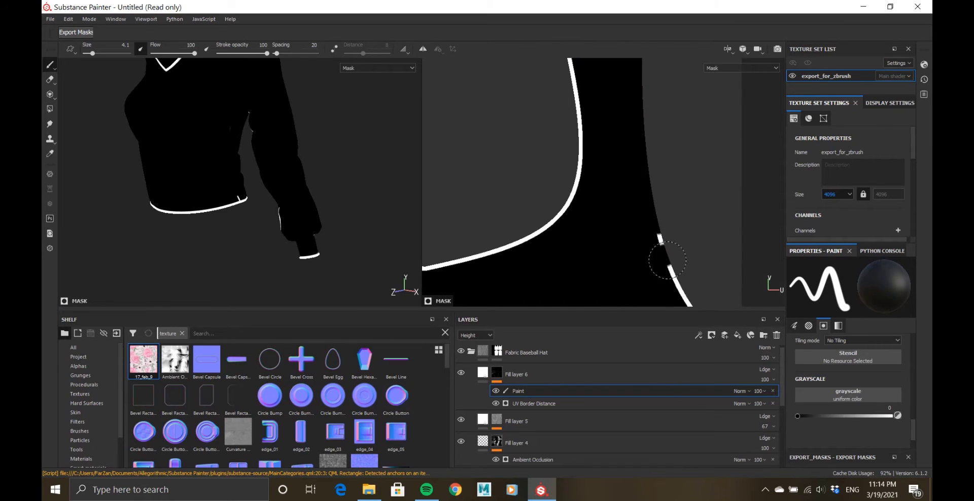
pyautogui.keyDown('alt'); pyautogui.moveTo(673, 237); pyautogui.dragTo(648, 111, button='middle'); pyautogui.keyUp('alt')
pyautogui.moveTo(658, 180); pyautogui.dragTo(691, 206)
pyautogui.scroll(-5, 682, 203)
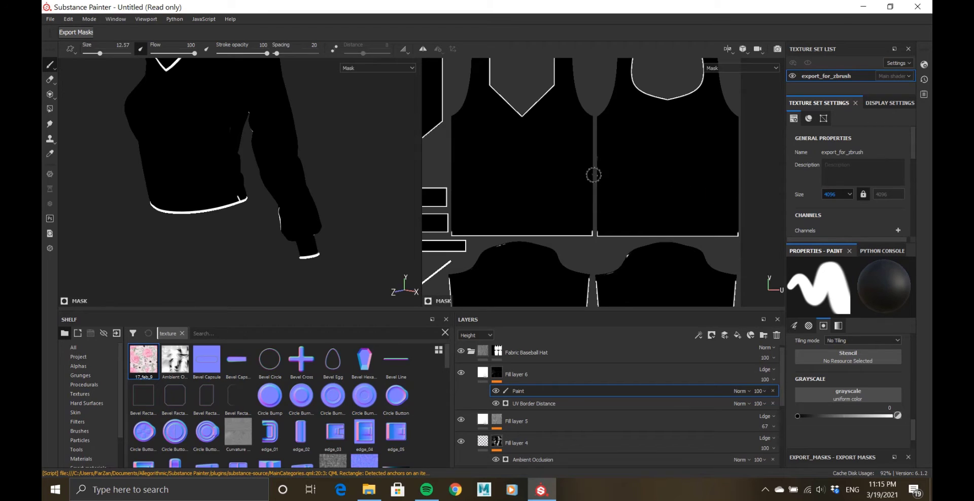
# - Paint out the leftover side-seam stubs just above the hem band, reducing the brush to 5.15
pyautogui.keyDown('alt'); pyautogui.moveTo(473, 183); pyautogui.dragTo(607, 175, button='middle'); pyautogui.keyUp('alt')
pyautogui.scroll(5, 231, 176)
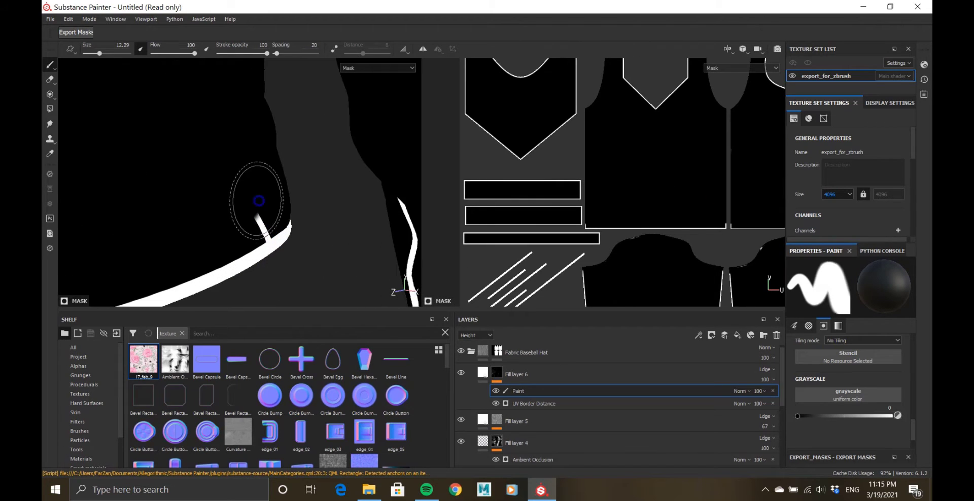
pyautogui.scroll(-4, 330, 222)
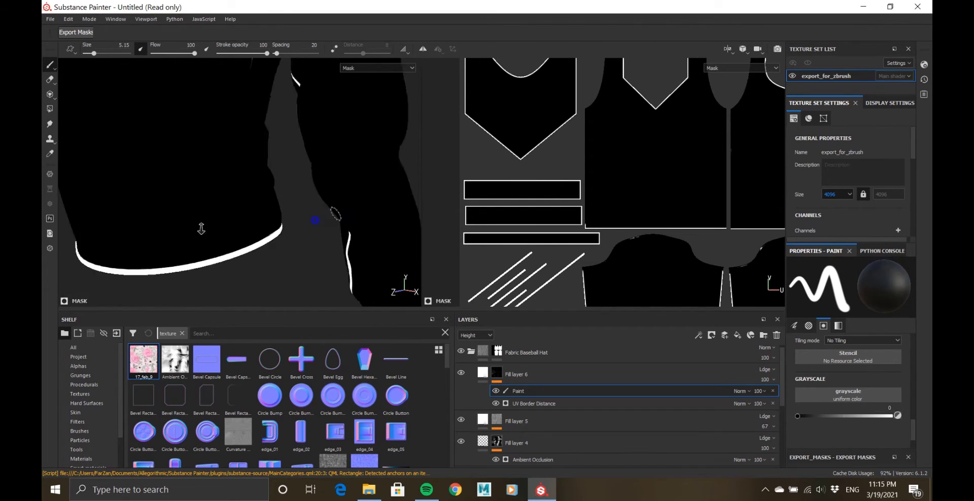
pyautogui.keyDown('alt'); pyautogui.moveTo(333, 215); pyautogui.dragTo(274, 189); pyautogui.keyUp('alt')
pyautogui.scroll(4, 325, 219)
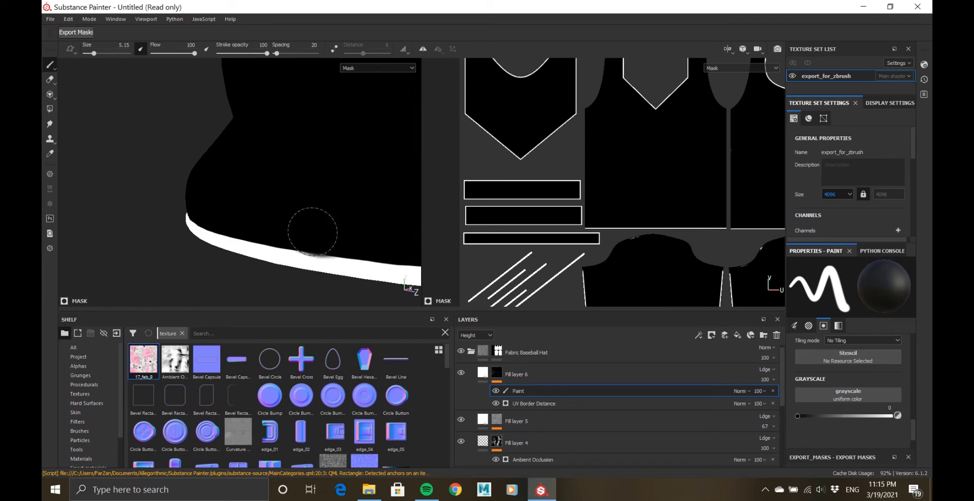
# - Check the hem, shoulder and sleeve borders in the mask from around the shirt
pyautogui.scroll(-4, 313, 232)
pyautogui.keyDown('alt'); pyautogui.moveTo(312, 232); pyautogui.dragTo(230, 203); pyautogui.keyUp('alt')
pyautogui.scroll(-2, 241, 207)
pyautogui.keyDown('alt'); pyautogui.moveTo(241, 207); pyautogui.dragTo(275, 194, button='middle'); pyautogui.keyUp('alt')
pyautogui.keyDown('alt'); pyautogui.moveTo(324, 191); pyautogui.dragTo(398, 216); pyautogui.keyUp('alt')
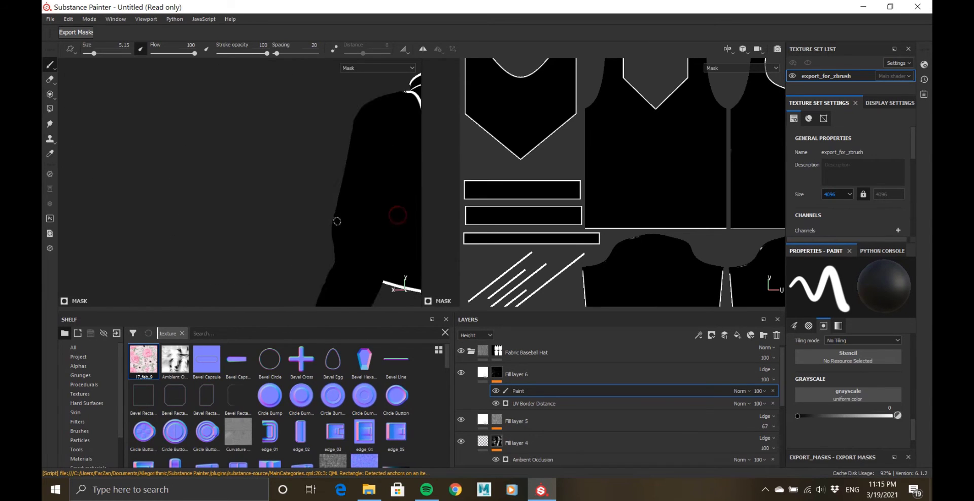
pyautogui.keyDown('alt'); pyautogui.moveTo(337, 221); pyautogui.dragTo(197, 183); pyautogui.keyUp('alt')
pyautogui.keyDown('alt'); pyautogui.moveTo(262, 206); pyautogui.dragTo(244, 178); pyautogui.keyUp('alt')
# - Switch to Polygon Fill on Fill layer 6's mask and examine the remaining borders around the collar and neck insert
pyautogui.click(500, 375)
pyautogui.press('4')
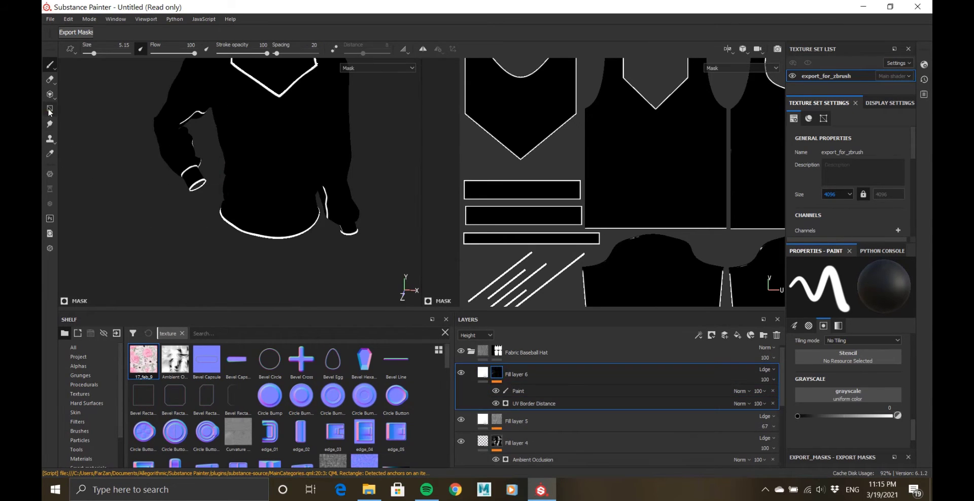
pyautogui.keyDown('alt'); pyautogui.moveTo(299, 153); pyautogui.dragTo(256, 153); pyautogui.keyUp('alt')
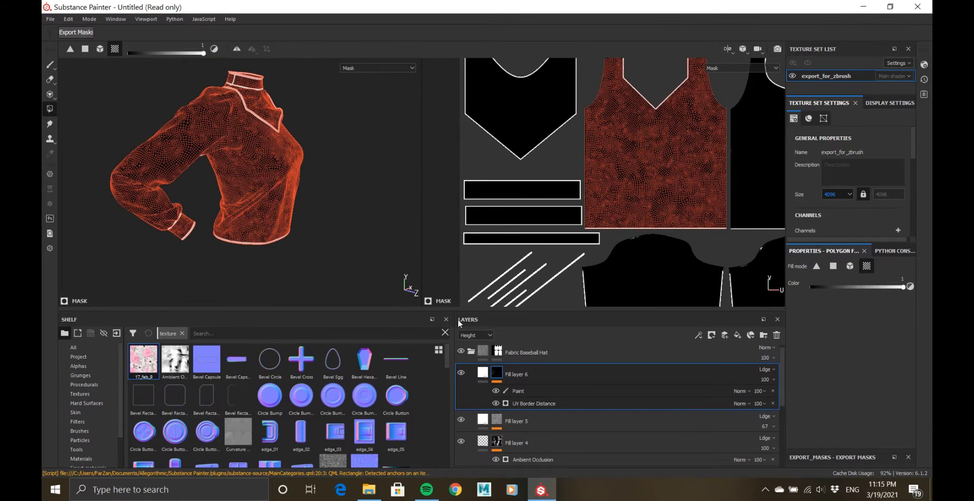
pyautogui.click(512, 392)
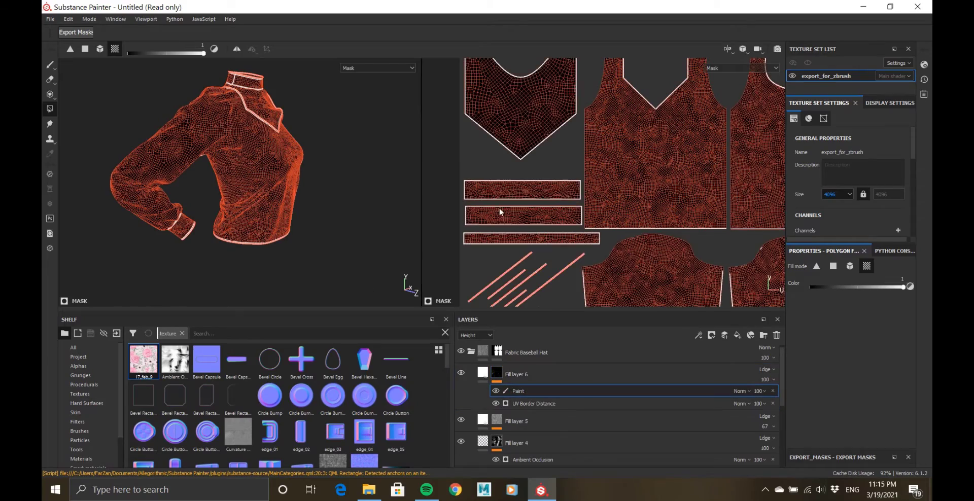
pyautogui.keyDown('alt'); pyautogui.moveTo(288, 173); pyautogui.dragTo(291, 158); pyautogui.keyUp('alt')
pyautogui.keyDown('alt'); pyautogui.moveTo(292, 158); pyautogui.dragTo(298, 195, button='middle'); pyautogui.keyUp('alt')
pyautogui.keyDown('alt'); pyautogui.moveTo(299, 195); pyautogui.dragTo(276, 193); pyautogui.keyUp('alt')
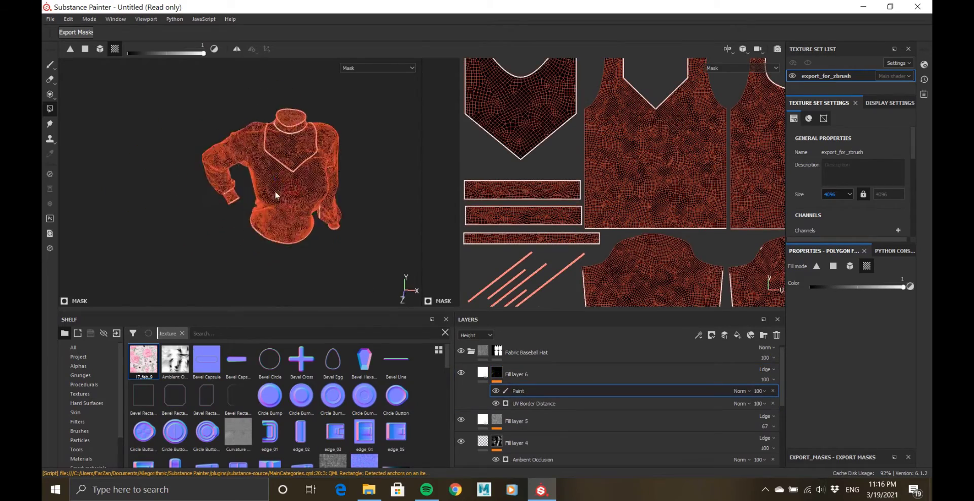
pyautogui.keyDown('alt'); pyautogui.moveTo(276, 193); pyautogui.dragTo(294, 191, button='right'); pyautogui.keyUp('alt')
pyautogui.scroll(-5, 294, 189)
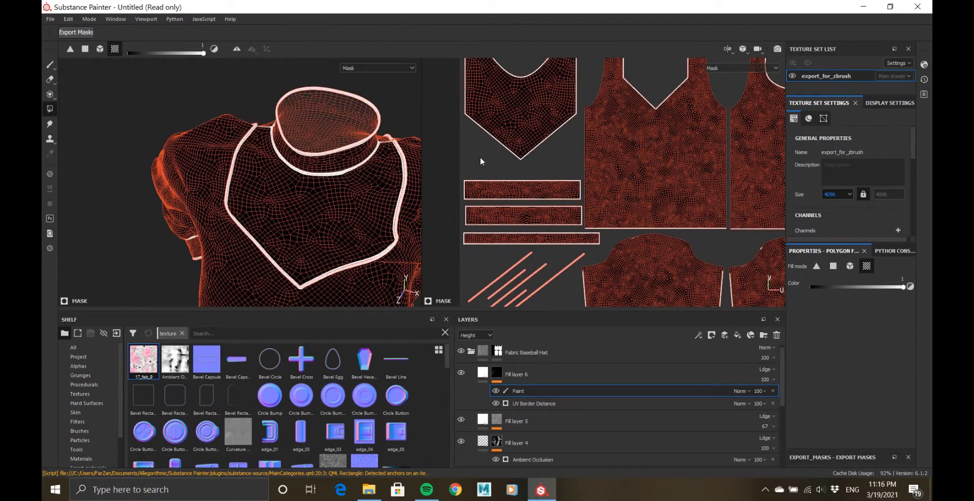
pyautogui.keyDown('alt'); pyautogui.moveTo(486, 156); pyautogui.dragTo(489, 156, button='right'); pyautogui.keyUp('alt')
# - Display Fill layer 6's material and inspect the red trim along the neckline, underarm and cuffs
pyautogui.click(483, 374)
pyautogui.keyDown('alt'); pyautogui.moveTo(317, 190); pyautogui.dragTo(300, 191); pyautogui.keyUp('alt')
pyautogui.keyDown('alt'); pyautogui.moveTo(300, 192); pyautogui.dragTo(317, 167, button='middle'); pyautogui.keyUp('alt')
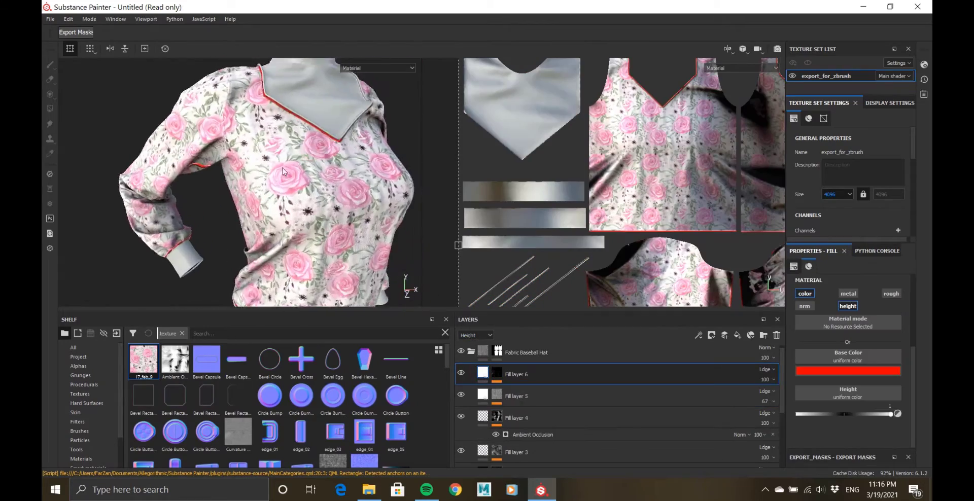
pyautogui.keyDown('alt'); pyautogui.moveTo(317, 167); pyautogui.dragTo(218, 218); pyautogui.keyUp('alt')
pyautogui.keyDown('alt'); pyautogui.moveTo(218, 218); pyautogui.dragTo(228, 203, button='right'); pyautogui.keyUp('alt')
# - Return to the paint effect on Fill layer 6's mask and paint out the side borders of both sleeve pieces
pyautogui.keyDown('alt'); pyautogui.click(496, 374); pyautogui.keyUp('alt')
pyautogui.keyDown('alt'); pyautogui.moveTo(305, 203); pyautogui.dragTo(264, 213); pyautogui.keyUp('alt')
pyautogui.moveTo(589, 166)
pyautogui.keyDown('alt'); pyautogui.mouseDown(button='right')
pyautogui.moveTo(592, 199)
pyautogui.moveTo(584, 203)
pyautogui.mouseUp(button='right'); pyautogui.keyUp('alt')
pyautogui.keyDown('alt'); pyautogui.moveTo(599, 216); pyautogui.dragTo(531, 174, button='middle'); pyautogui.keyUp('alt')
pyautogui.keyDown('alt'); pyautogui.moveTo(531, 174); pyautogui.dragTo(582, 221, button='right'); pyautogui.keyUp('alt')
pyautogui.click(564, 393)
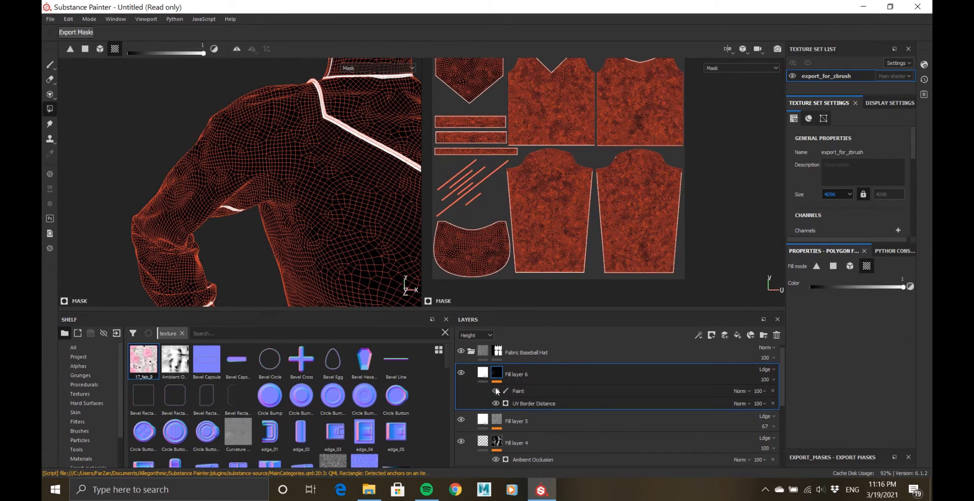
pyautogui.press('1')
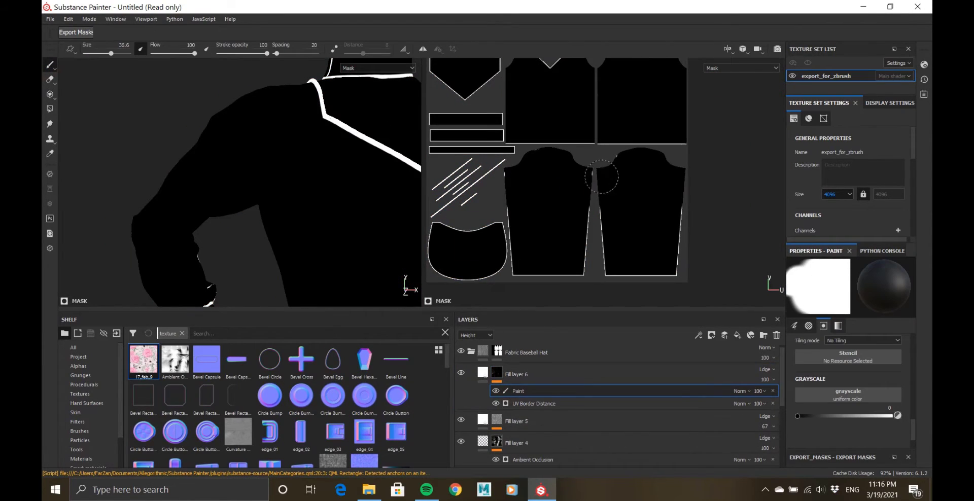
pyautogui.keyDown('alt'); pyautogui.moveTo(619, 160); pyautogui.dragTo(505, 171, button='right'); pyautogui.keyUp('alt')
pyautogui.keyDown('alt'); pyautogui.moveTo(506, 171); pyautogui.dragTo(502, 100, button='middle'); pyautogui.keyUp('alt')
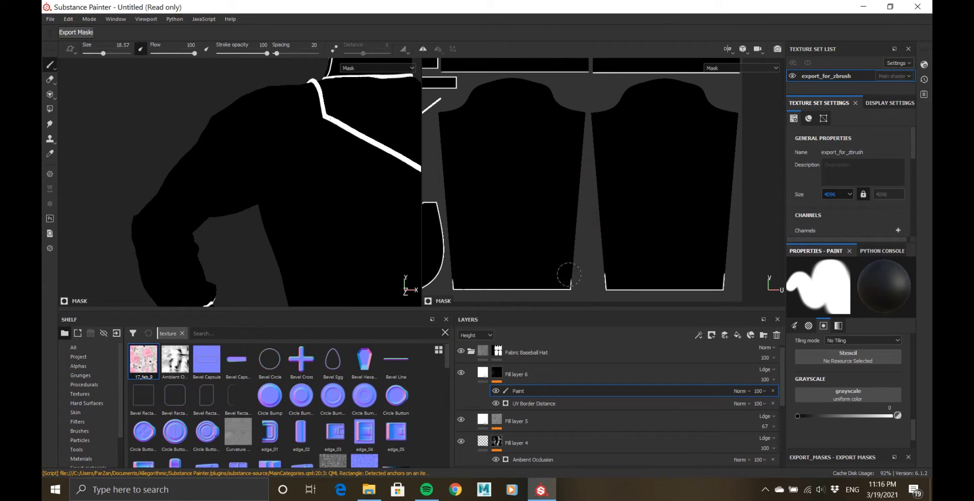
# - Reduce the brush to 4.97 and paint out the leftover sleeve-seam ends just above the cuffs
pyautogui.keyDown('alt'); pyautogui.moveTo(346, 196); pyautogui.dragTo(305, 197); pyautogui.keyUp('alt')
pyautogui.keyDown('alt'); pyautogui.moveTo(305, 198); pyautogui.dragTo(318, 241, button='right'); pyautogui.keyUp('alt')
pyautogui.keyDown('alt'); pyautogui.moveTo(317, 240); pyautogui.dragTo(324, 191); pyautogui.keyUp('alt')
pyautogui.keyDown('ctrl'); pyautogui.moveTo(333, 188); pyautogui.dragTo(180, 178, button='right'); pyautogui.keyUp('ctrl')
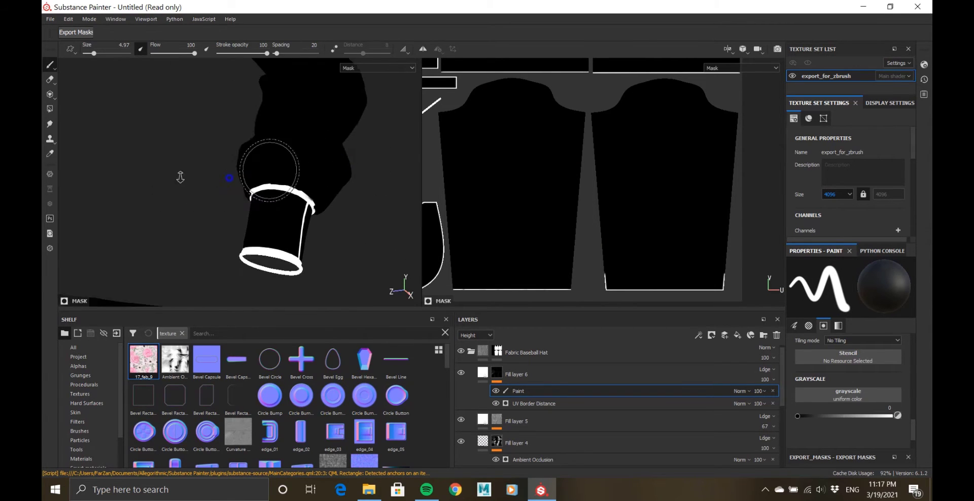
pyautogui.keyDown('alt'); pyautogui.moveTo(181, 178); pyautogui.dragTo(245, 212); pyautogui.keyUp('alt')
pyautogui.keyDown('alt'); pyautogui.moveTo(245, 211); pyautogui.dragTo(357, 300, button='right'); pyautogui.keyUp('alt')
# - Paint out the lengthwise seam on the cuff, between its upper and lower border bands
pyautogui.click(288, 112)
pyautogui.moveTo(315, 203)
pyautogui.keyDown('alt'); pyautogui.mouseDown()
pyautogui.moveTo(330, 188)
pyautogui.moveTo(272, 161)
pyautogui.mouseUp(); pyautogui.keyUp('alt')
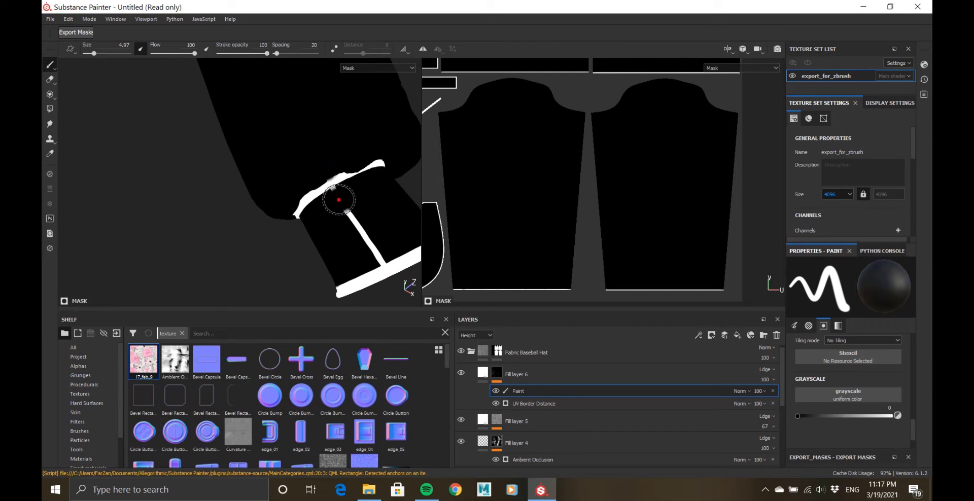
pyautogui.keyDown('alt'); pyautogui.moveTo(376, 232); pyautogui.dragTo(264, 211, button='right'); pyautogui.keyUp('alt')
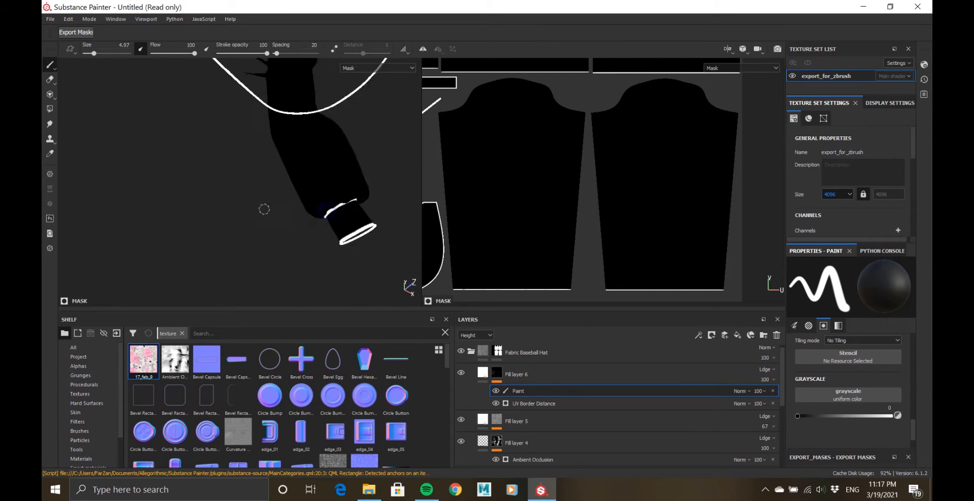
# - Paint out the lengthwise seam on the other cuff, between its upper and lower border bands
pyautogui.keyDown('alt'); pyautogui.moveTo(264, 211); pyautogui.dragTo(218, 181); pyautogui.keyUp('alt')
pyautogui.keyDown('alt'); pyautogui.moveTo(218, 181); pyautogui.dragTo(228, 228, button='right'); pyautogui.keyUp('alt')
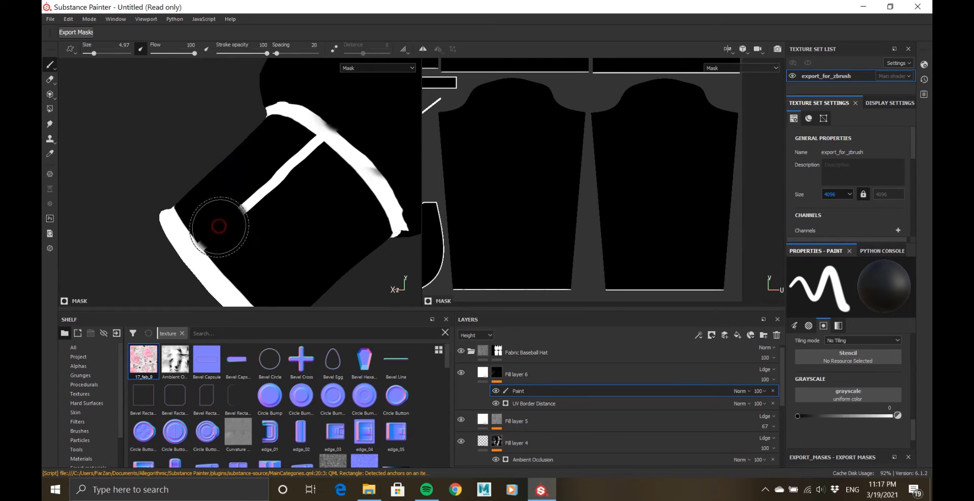
pyautogui.keyDown('alt'); pyautogui.moveTo(303, 155); pyautogui.dragTo(243, 190, button='right'); pyautogui.keyUp('alt')
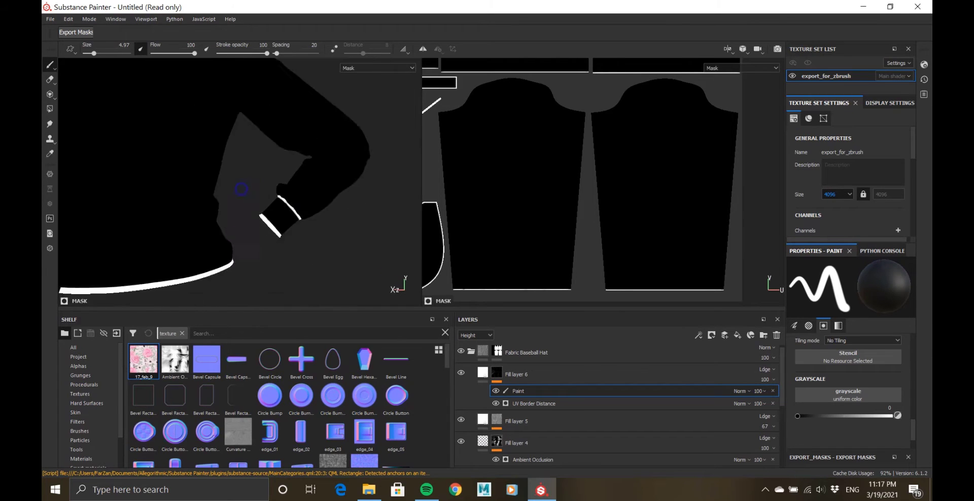
pyautogui.keyDown('alt'); pyautogui.moveTo(244, 191); pyautogui.dragTo(276, 211); pyautogui.keyUp('alt')
# - Set the UV Border Distance generator's distance to 0.08 in Fill layer 6's mask after checking the red trim on the shirt
pyautogui.click(483, 373)
pyautogui.keyDown('alt'); pyautogui.moveTo(258, 175); pyautogui.dragTo(299, 208); pyautogui.keyUp('alt')
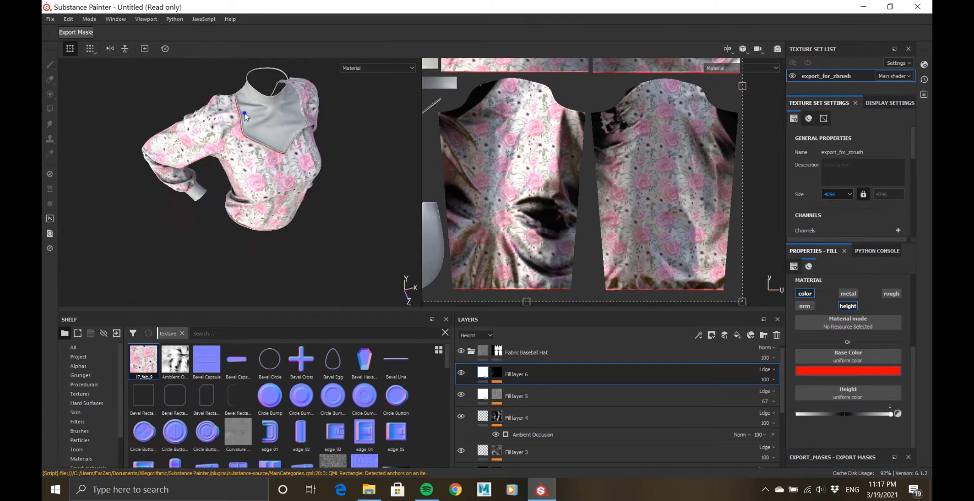
pyautogui.keyDown('alt'); pyautogui.moveTo(299, 208); pyautogui.dragTo(269, 203, button='right'); pyautogui.keyUp('alt')
pyautogui.keyDown('alt'); pyautogui.moveTo(269, 203); pyautogui.dragTo(264, 185); pyautogui.keyUp('alt')
pyautogui.keyDown('alt'); pyautogui.moveTo(264, 185); pyautogui.dragTo(329, 292, button='right'); pyautogui.keyUp('alt')
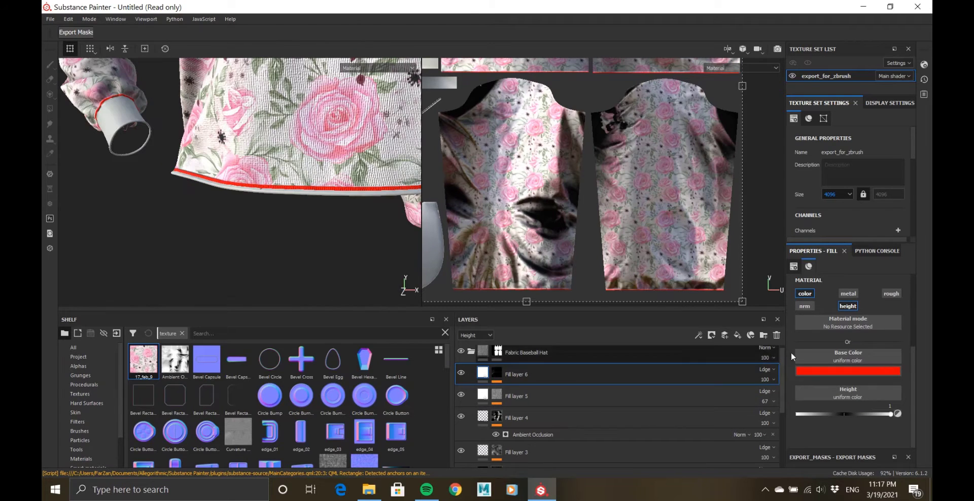
pyautogui.scroll(1, 488, 383)
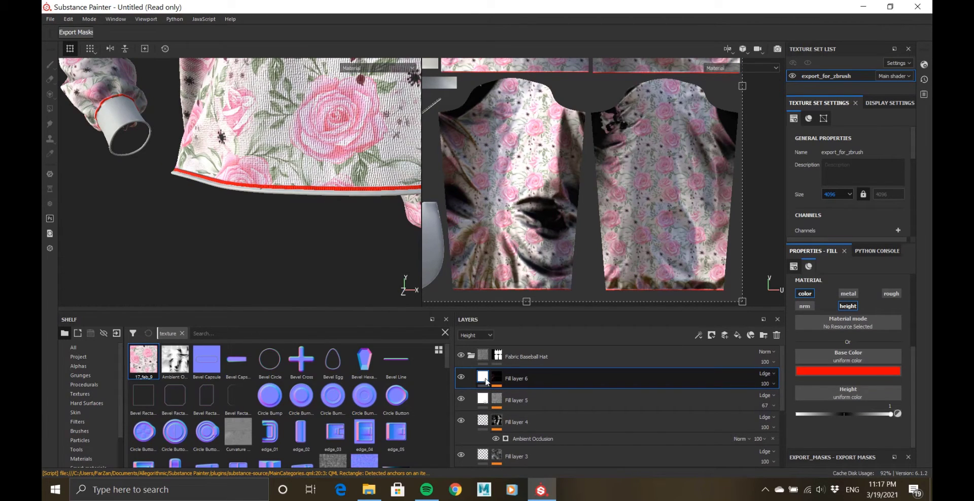
pyautogui.click(497, 379)
pyautogui.click(517, 407)
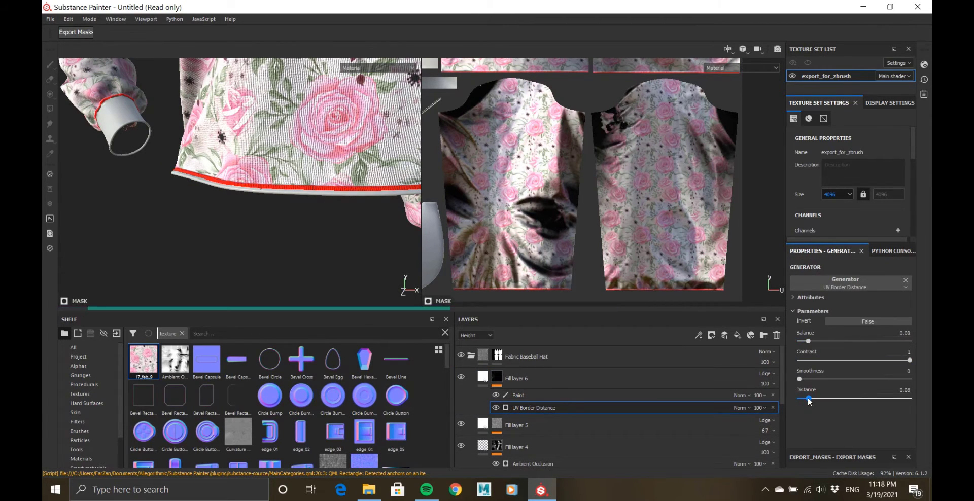
pyautogui.keyDown('alt'); pyautogui.moveTo(351, 220); pyautogui.dragTo(358, 294, button='middle'); pyautogui.keyUp('alt')
pyautogui.keyDown('alt'); pyautogui.moveTo(300, 95); pyautogui.dragTo(308, 204, button='middle'); pyautogui.keyUp('alt')
# - Change Fill layer 6's base color to light pink and inspect the trim along the neckline, hem and cuffs
pyautogui.click(483, 377)
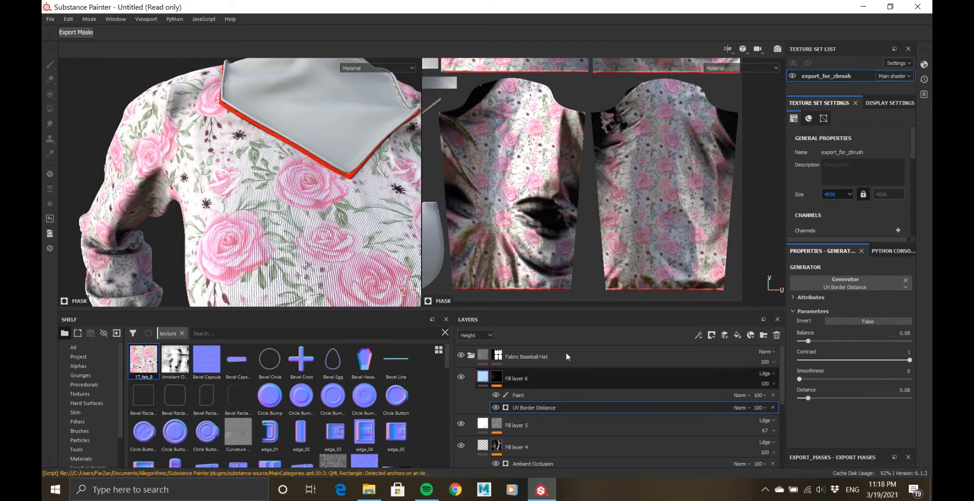
pyautogui.click(847, 371)
pyautogui.click(835, 414)
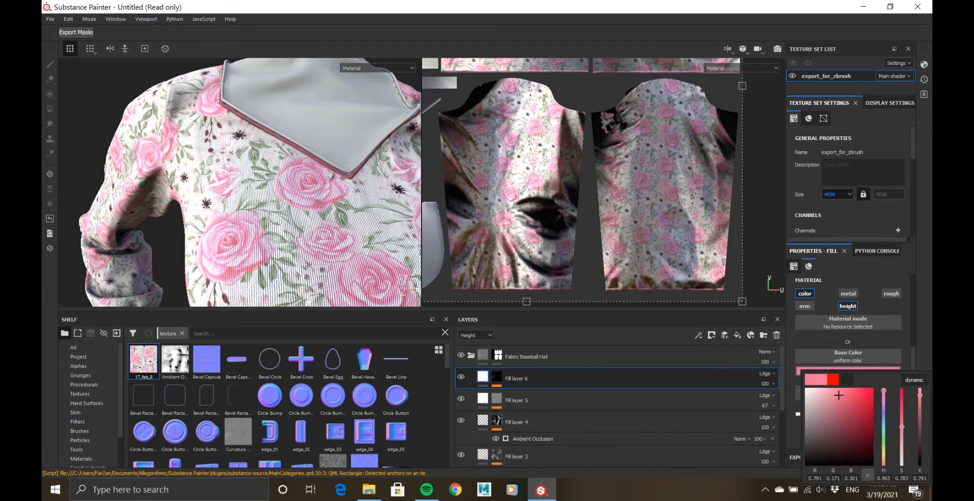
pyautogui.click(382, 275)
pyautogui.scroll(-4, 376, 264)
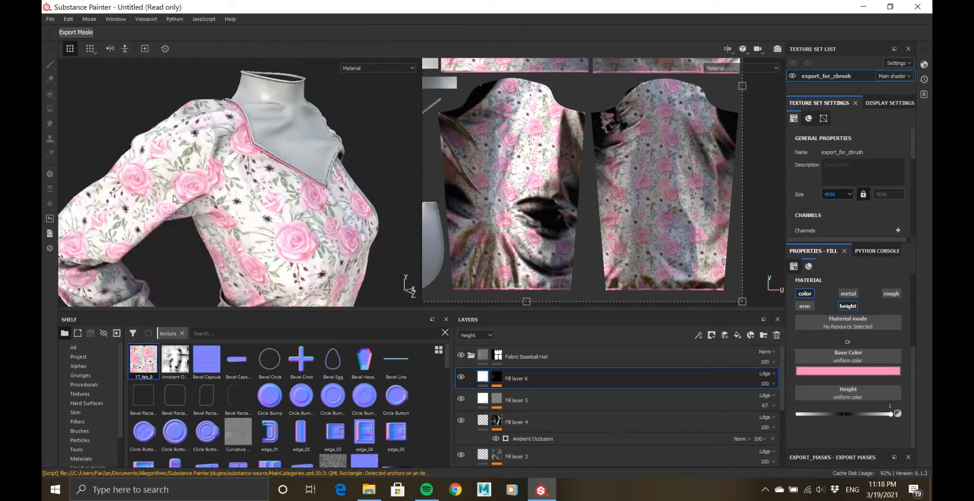
pyautogui.keyDown('alt'); pyautogui.moveTo(365, 229); pyautogui.dragTo(293, 219); pyautogui.keyUp('alt')
pyautogui.scroll(-4, 293, 219)
pyautogui.scroll(6, 293, 220)
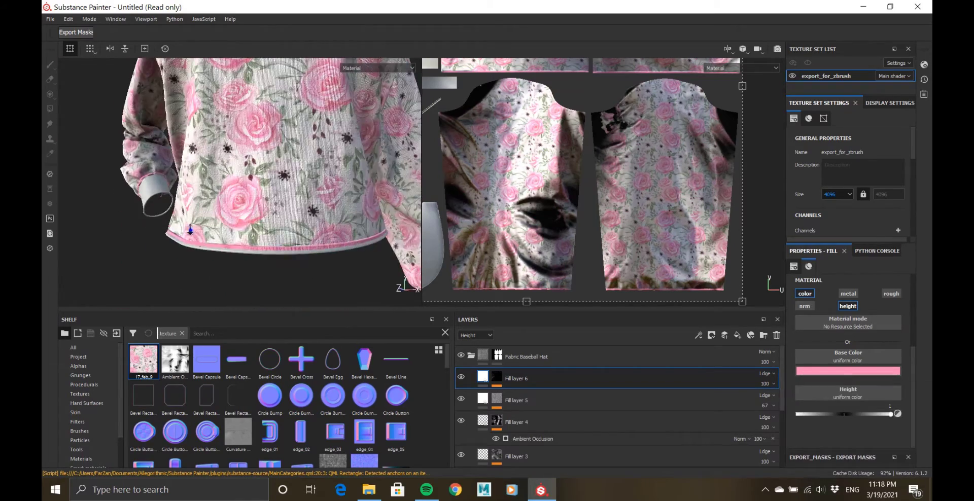
pyautogui.scroll(-6, 292, 220)
pyautogui.keyDown('alt'); pyautogui.moveTo(289, 102); pyautogui.dragTo(297, 202, button='middle'); pyautogui.keyUp('alt')
pyautogui.scroll(4, 297, 203)
pyautogui.scroll(3, 296, 202)
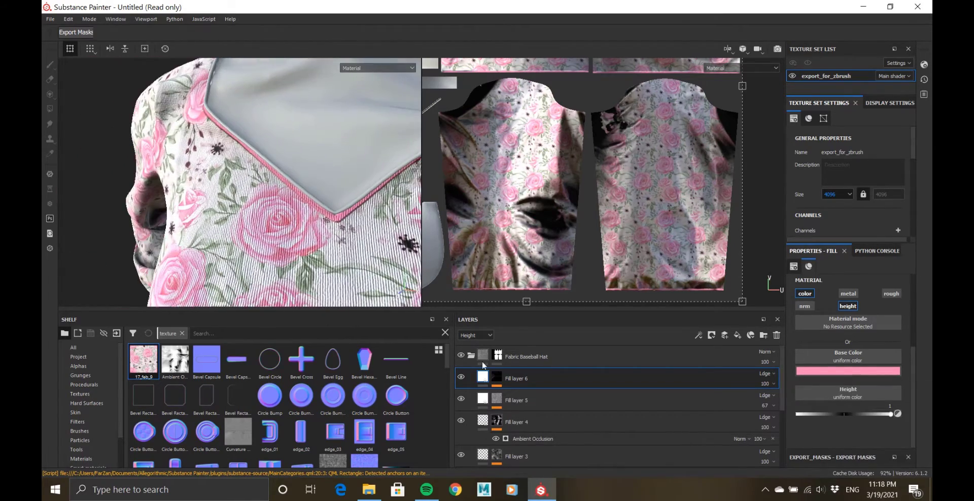
# - Set Fill layer 6's base color to a muted green (0.468, 0.565, 0.386) and collapse the Fabric Baseball Hat folder
pyautogui.click(843, 372)
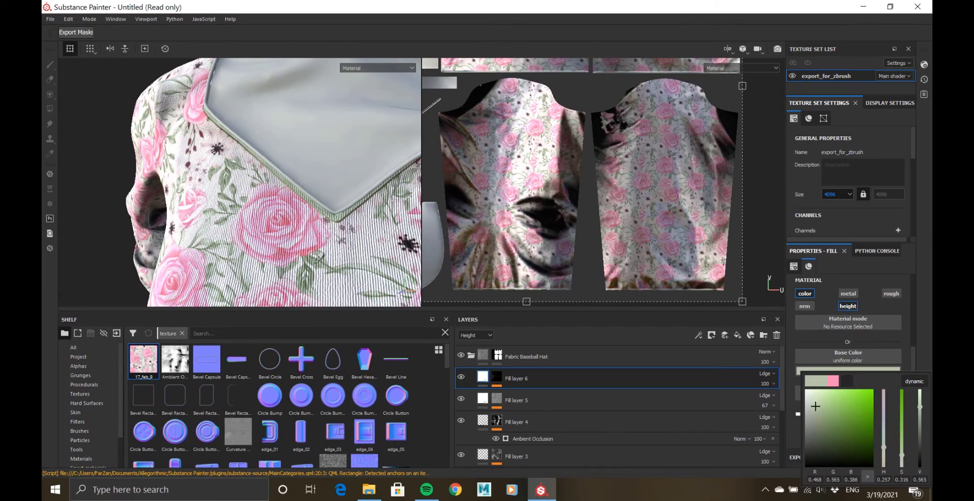
pyautogui.moveTo(342, 243)
pyautogui.keyDown('alt'); pyautogui.mouseDown(button='right')
pyautogui.moveTo(202, 204)
pyautogui.moveTo(305, 246)
pyautogui.moveTo(235, 311)
pyautogui.moveTo(266, 183)
pyautogui.moveTo(195, 203)
pyautogui.mouseUp(button='right'); pyautogui.keyUp('alt')
pyautogui.keyDown('alt'); pyautogui.moveTo(374, 176); pyautogui.dragTo(436, 173); pyautogui.keyUp('alt')
pyautogui.click(472, 358)
pyautogui.click(495, 359)
pyautogui.keyDown('alt'); pyautogui.moveTo(355, 223); pyautogui.dragTo(276, 223); pyautogui.keyUp('alt')
# - Save the project as elegant in the Elegant long sleeved folder on the desktop
pyautogui.hotkey('ctrl', 's')
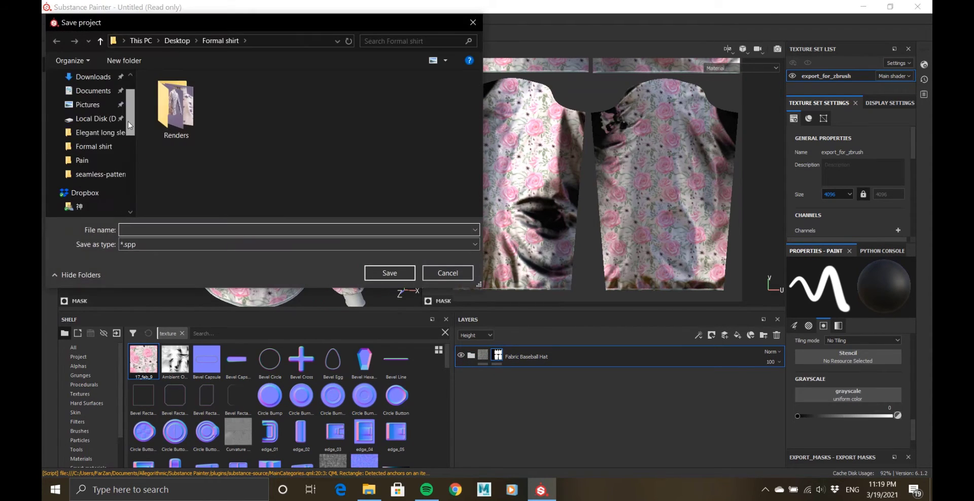
pyautogui.click(98, 133)
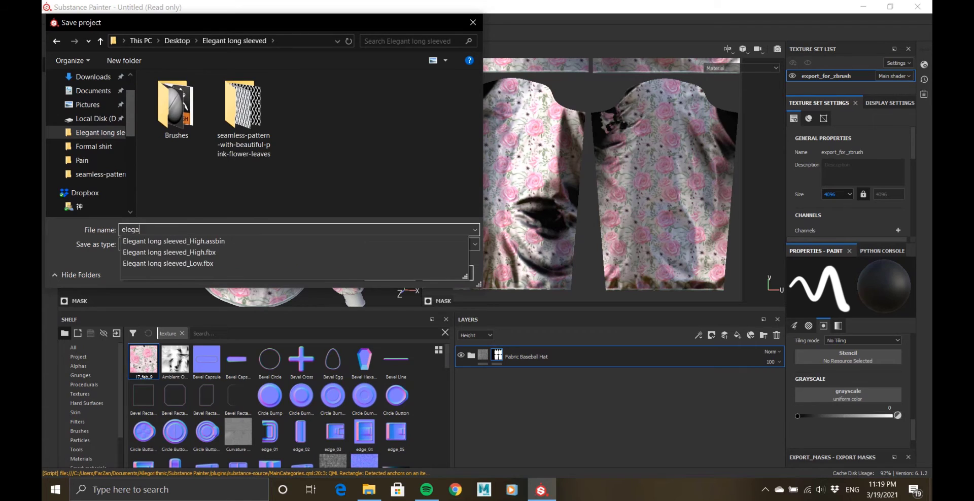
pyautogui.click(390, 273)
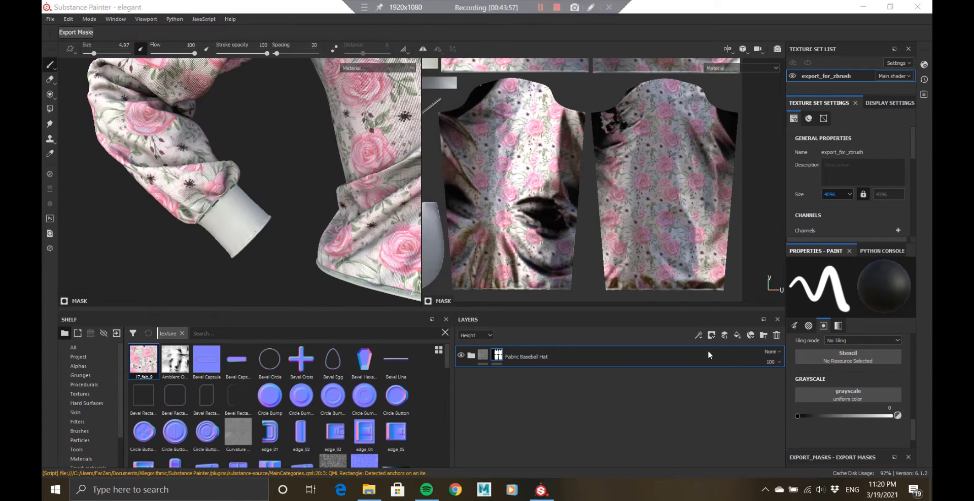
# - Create a new folder above Fabric Baseball Hat, put a new fill layer inside it and give the folder a black mask
pyautogui.click(764, 335)
pyautogui.click(738, 336)
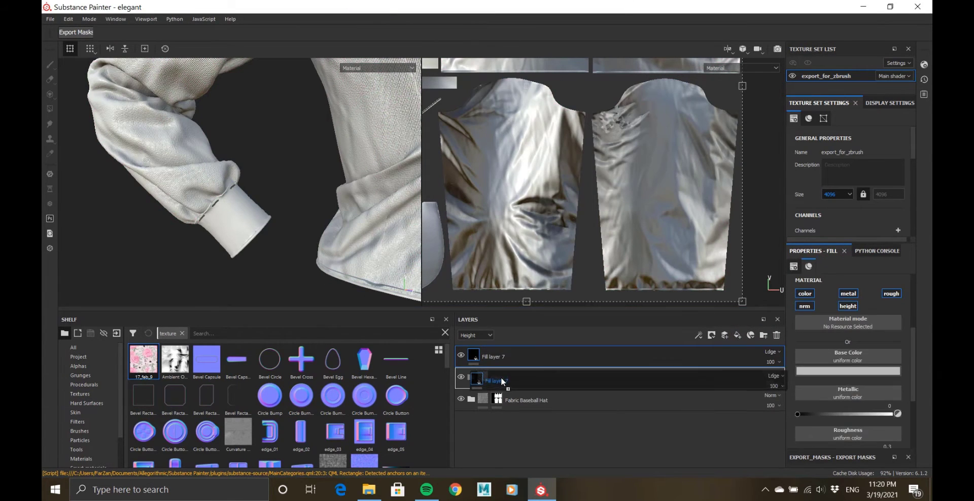
pyautogui.rightClick(491, 356)
pyautogui.click(518, 197)
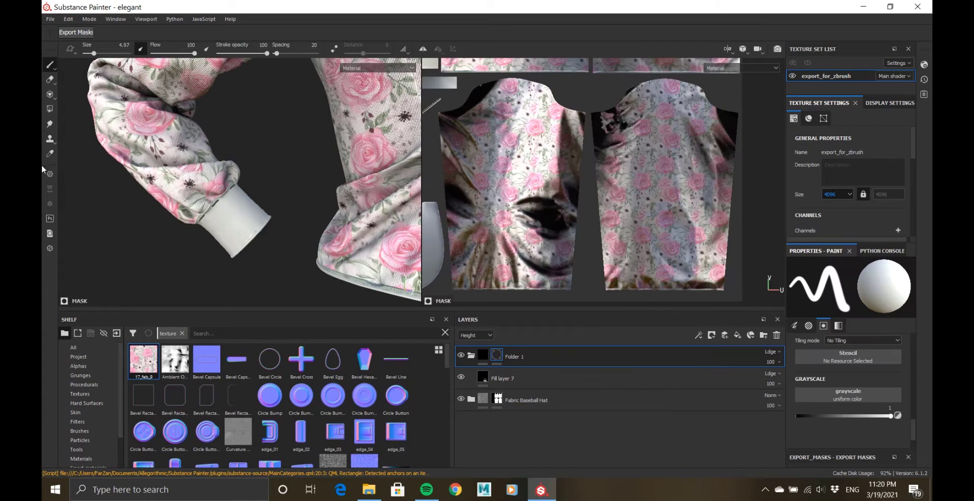
# - Reveal the cuffs in Folder 1's mask using Polygon Fill in UV chunk mode
pyautogui.click(49, 109)
pyautogui.scroll(-5, 318, 274)
pyautogui.keyDown('alt'); pyautogui.moveTo(388, 256); pyautogui.dragTo(328, 246); pyautogui.keyUp('alt')
pyautogui.keyDown('alt'); pyautogui.moveTo(245, 77); pyautogui.dragTo(239, 155, button='middle'); pyautogui.keyUp('alt')
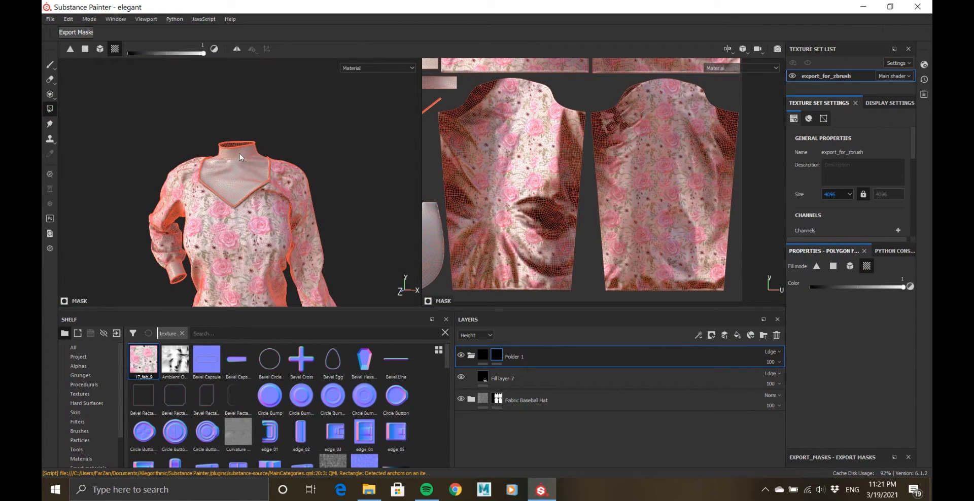
# - Change Fill layer 7's base color to dark gray and inspect the result on the cuff
pyautogui.click(472, 356)
pyautogui.click(471, 357)
pyautogui.click(491, 375)
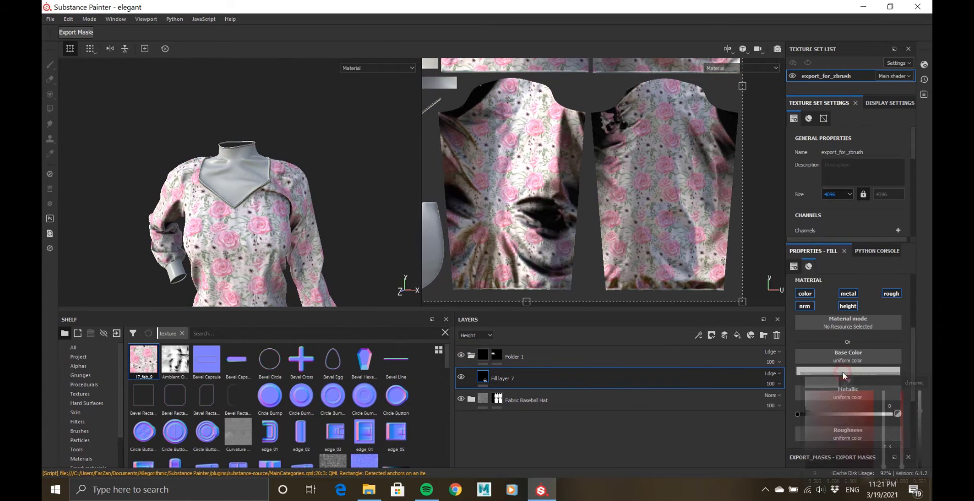
pyautogui.keyDown('alt'); pyautogui.moveTo(233, 81); pyautogui.dragTo(231, 66, button='middle'); pyautogui.keyUp('alt')
pyautogui.scroll(5, 230, 197)
pyautogui.keyDown('alt'); pyautogui.moveTo(152, 185); pyautogui.dragTo(230, 189, button='middle'); pyautogui.keyUp('alt')
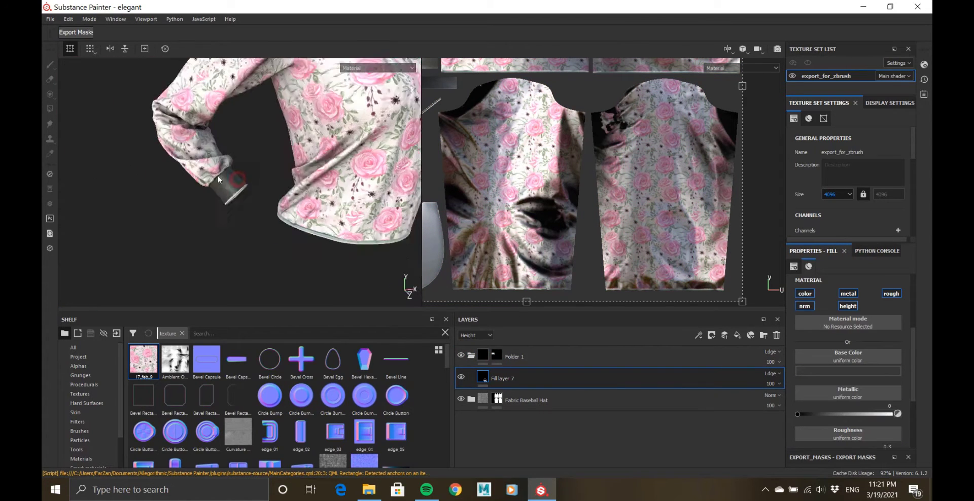
pyautogui.scroll(6, 244, 210)
pyautogui.keyDown('alt'); pyautogui.moveTo(243, 211); pyautogui.dragTo(284, 265); pyautogui.keyUp('alt')
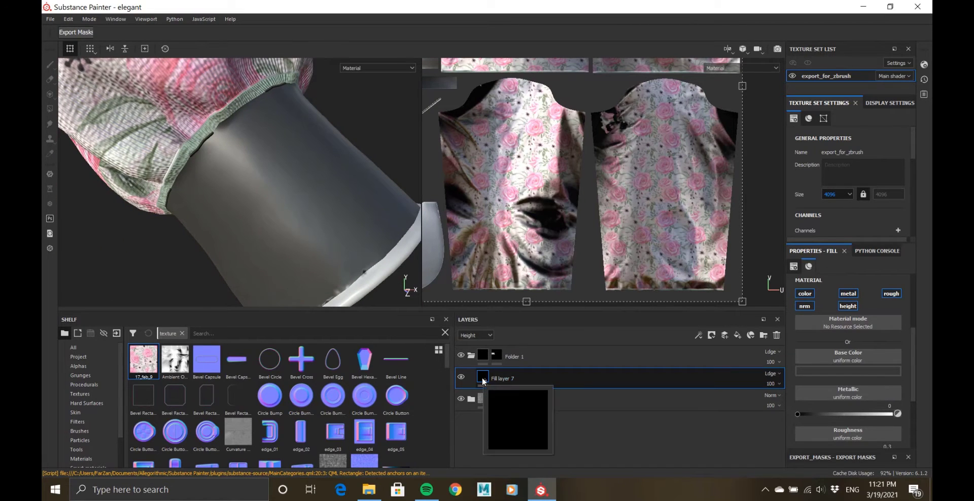
pyautogui.rightClick(485, 376)
pyautogui.click(584, 379)
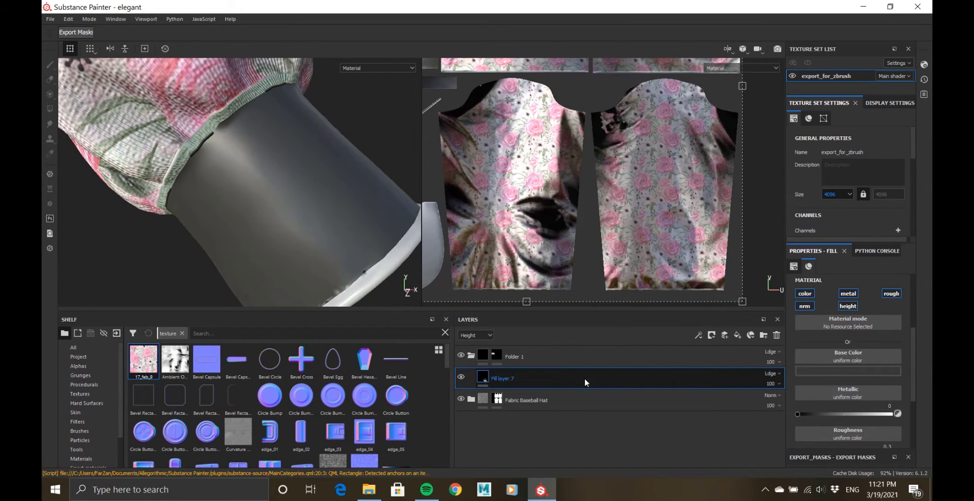
# - Set Fill layer 7's base color to medium gray, disable its metal and normal channels, and set roughness to 0.8462
pyautogui.click(847, 371)
pyautogui.click(848, 294)
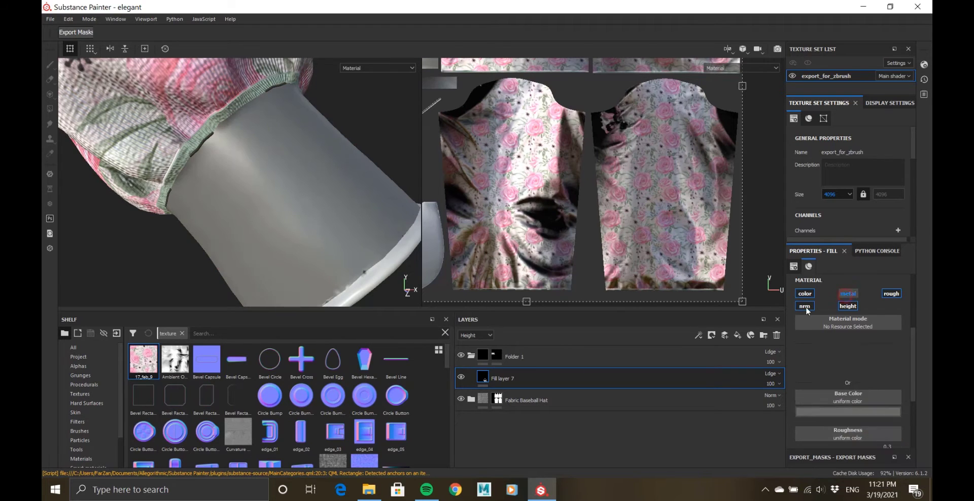
pyautogui.click(881, 415)
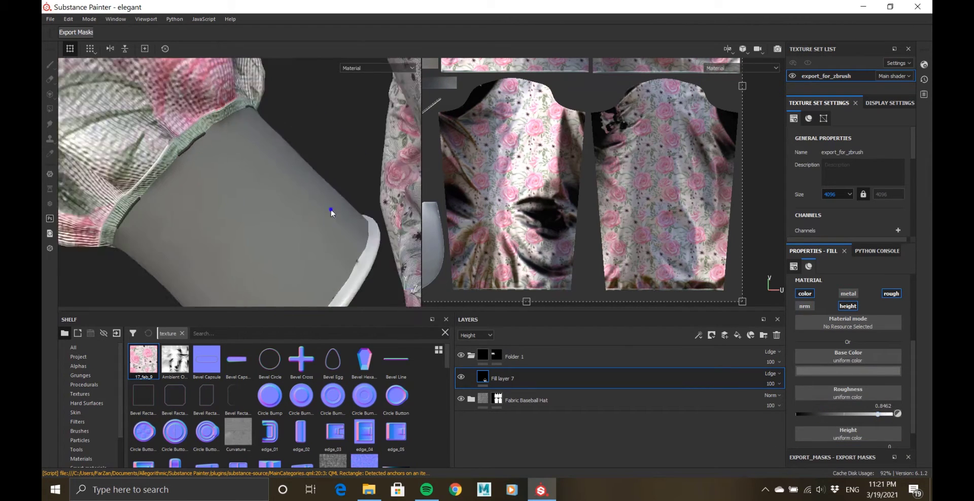
pyautogui.keyDown('alt'); pyautogui.moveTo(333, 210); pyautogui.dragTo(406, 254); pyautogui.keyUp('alt')
# - Add a fill layer above Fill layer 7 with only the height channel enabled, and set its height to 0.3077
pyautogui.click(738, 335)
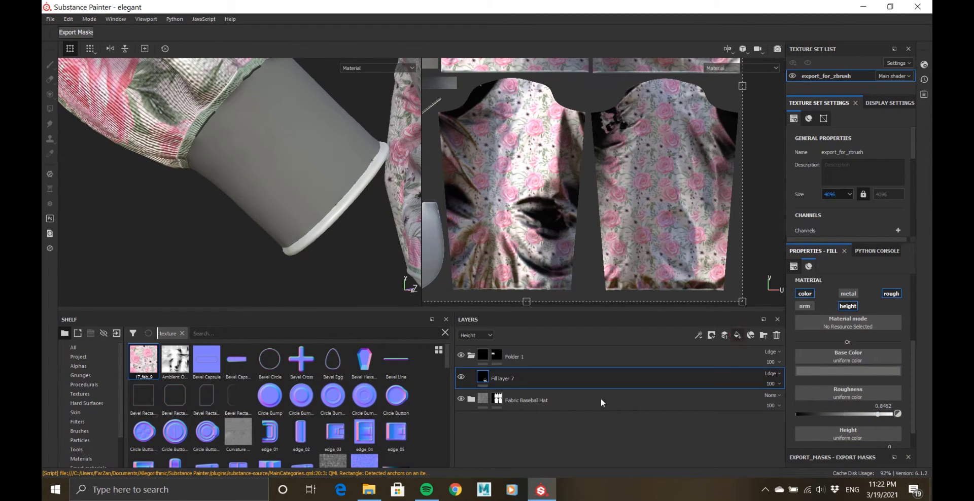
pyautogui.click(803, 306)
pyautogui.click(805, 294)
pyautogui.click(848, 294)
pyautogui.click(891, 293)
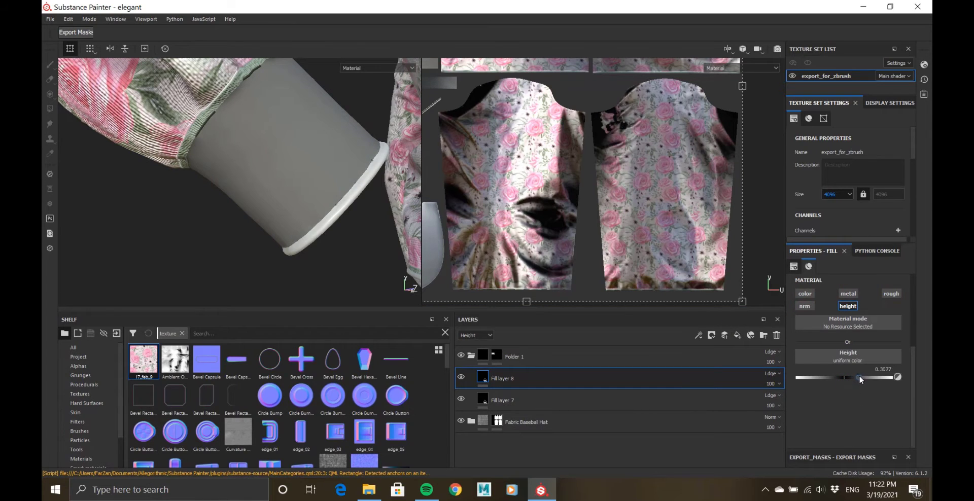
# - Add a mask to Fill layer 8 and give it a fill effect using the Creases Soft procedural
pyautogui.rightClick(477, 375)
pyautogui.click(514, 103)
pyautogui.rightClick(496, 377)
pyautogui.click(526, 305)
pyautogui.click(844, 300)
pyautogui.write('crea')
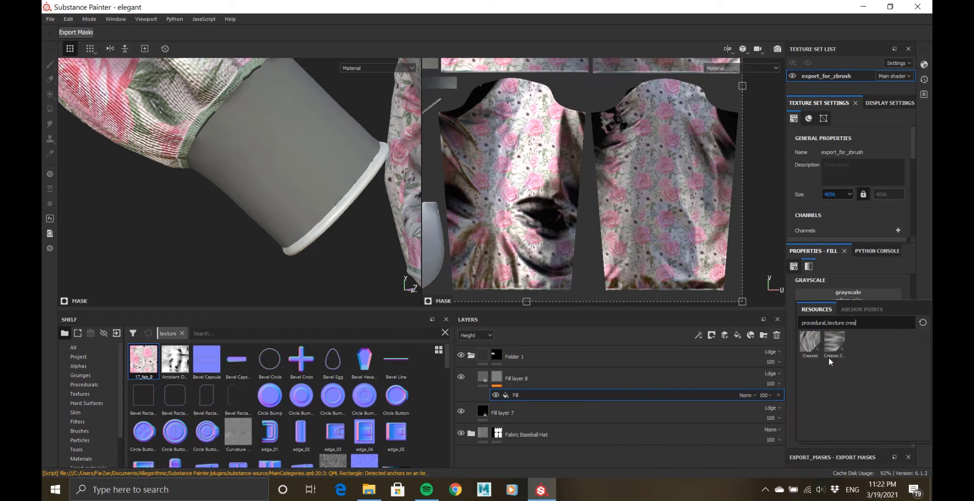
pyautogui.click(835, 344)
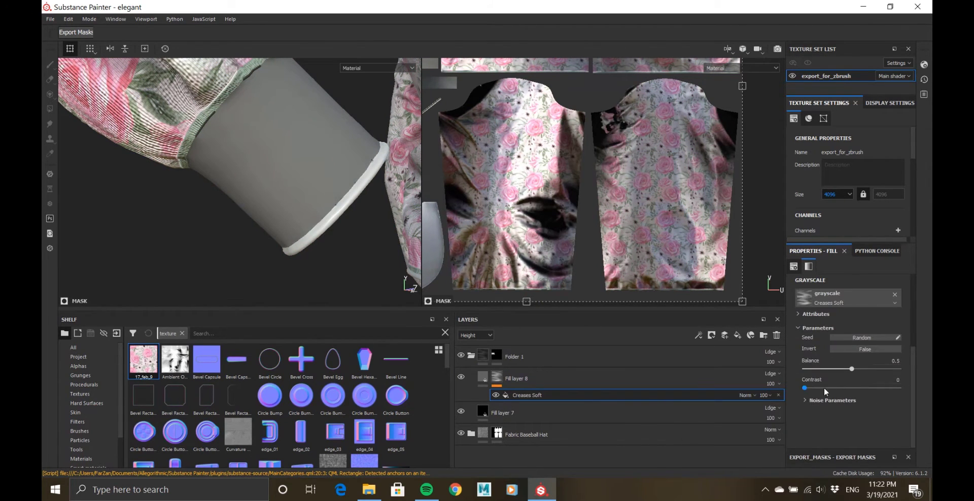
# - Display Fill layer 8's mask and set the Creases Soft fill's UV scale to 20
pyautogui.moveTo(818, 434); pyautogui.dragTo(815, 433)
pyautogui.scroll(-1, 819, 425)
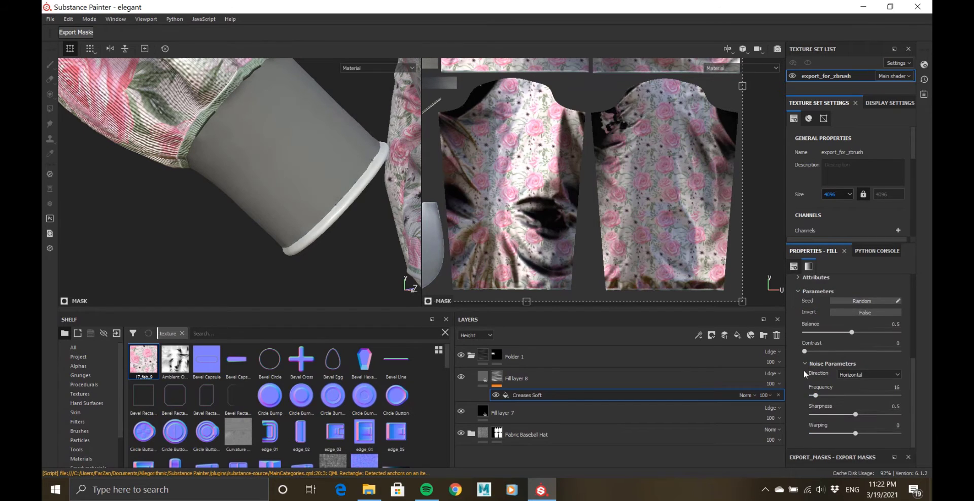
pyautogui.scroll(3, 849, 305)
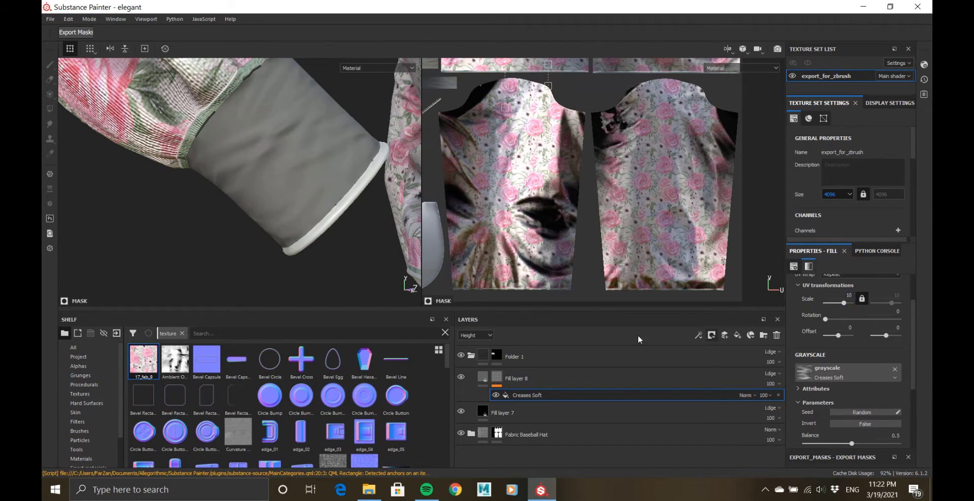
pyautogui.click(539, 386)
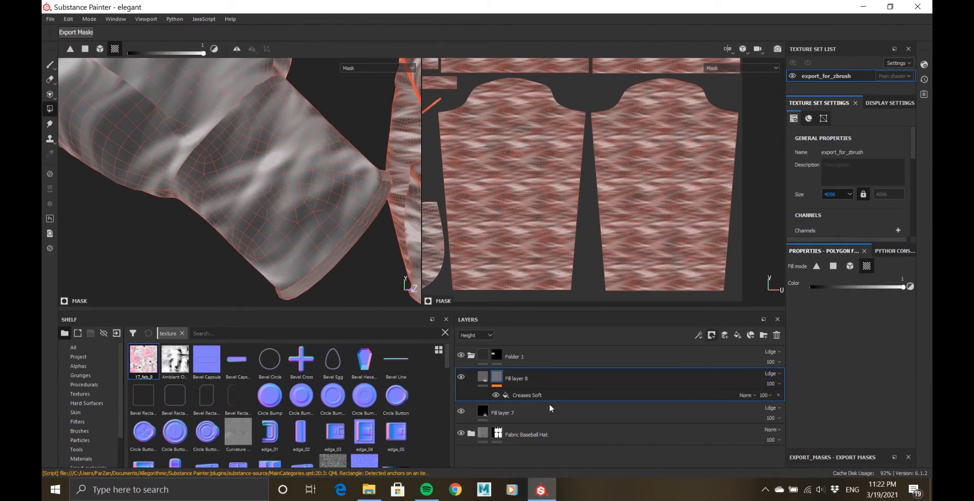
pyautogui.click(549, 398)
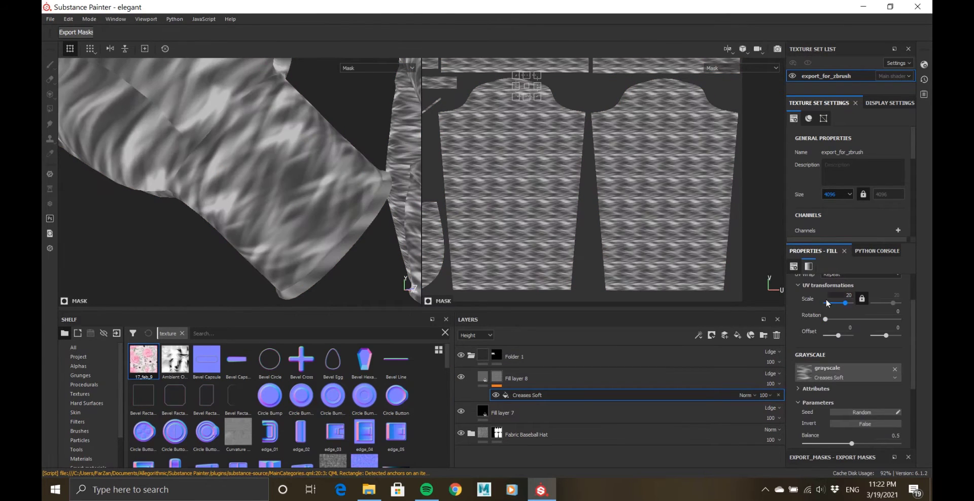
# - Set the Creases Soft noise frequency to 17 and rotate the pattern so its streaks run nearly vertical on the UV layout
pyautogui.scroll(-3, 847, 304)
pyautogui.moveTo(831, 395)
pyautogui.mouseDown()
pyautogui.moveTo(844, 396)
pyautogui.moveTo(815, 396)
pyautogui.mouseUp()
pyautogui.scroll(4, 821, 380)
pyautogui.moveTo(550, 69); pyautogui.dragTo(556, 108)
pyautogui.keyDown('alt'); pyautogui.moveTo(155, 179); pyautogui.dragTo(254, 186); pyautogui.keyUp('alt')
# - Set the Creases Soft balance to 0.64 and contrast to 0.1
pyautogui.scroll(-5, 845, 377)
pyautogui.moveTo(852, 352); pyautogui.dragTo(865, 356)
pyautogui.moveTo(805, 370); pyautogui.dragTo(831, 373)
pyautogui.click(832, 372)
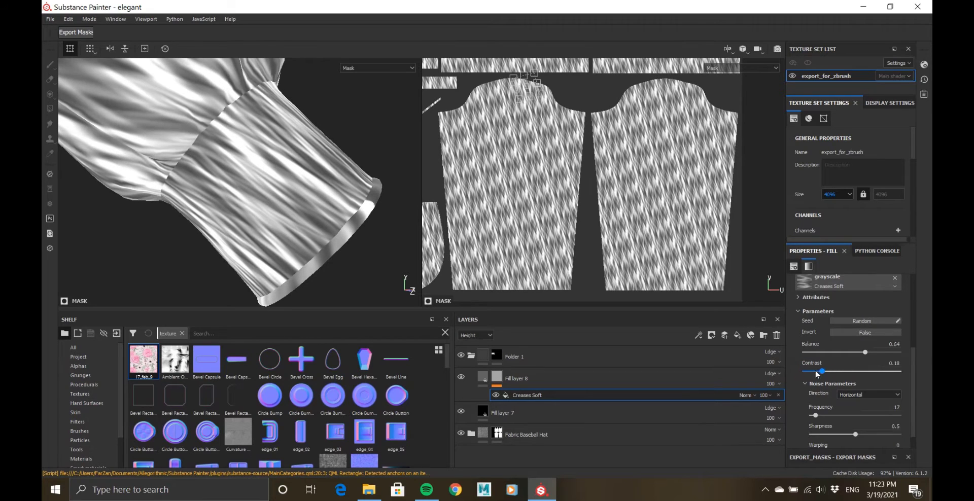
# - Set the Creases Soft noise sharpness to 0.33 and warping to -0.09
pyautogui.scroll(-1, 817, 374)
pyautogui.moveTo(856, 414); pyautogui.dragTo(838, 415)
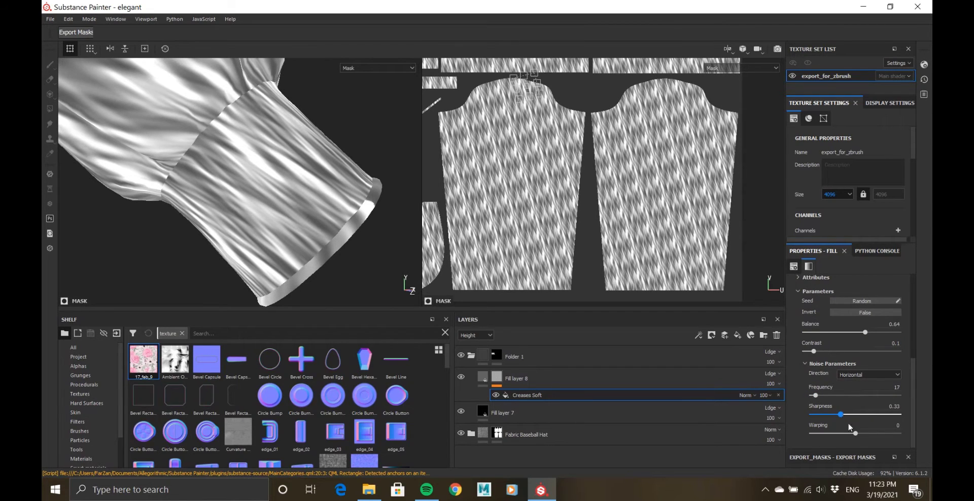
pyautogui.click(851, 434)
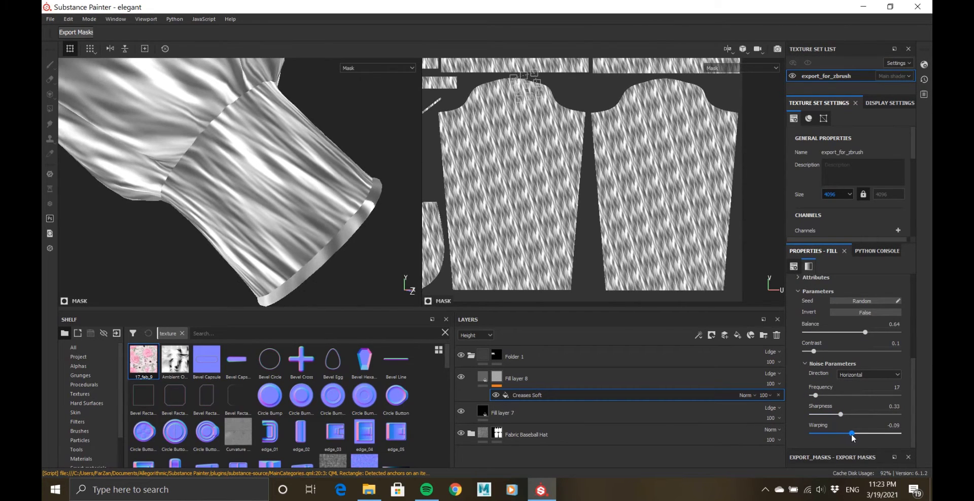
# - Set the Creases Soft noise warping to 0.04
pyautogui.click(857, 433)
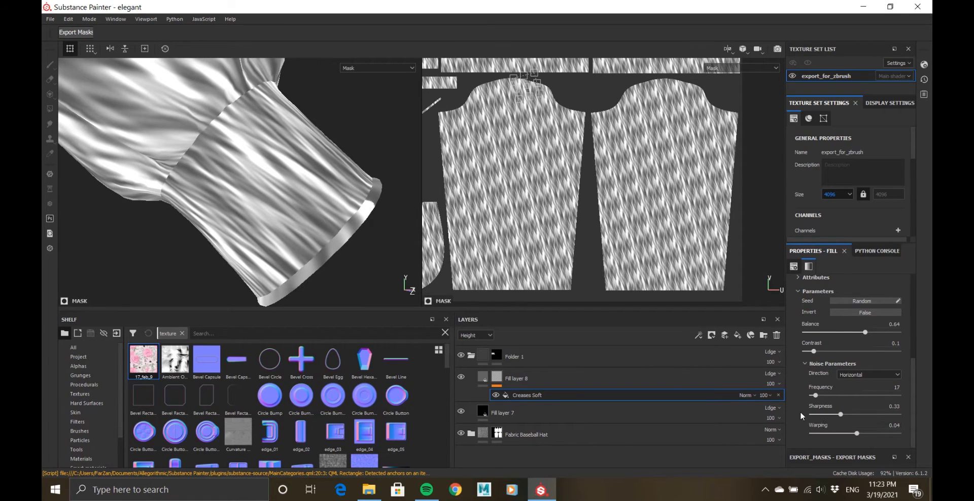
pyautogui.scroll(2, 812, 406)
pyautogui.click(860, 403)
pyautogui.click(858, 403)
pyautogui.click(858, 412)
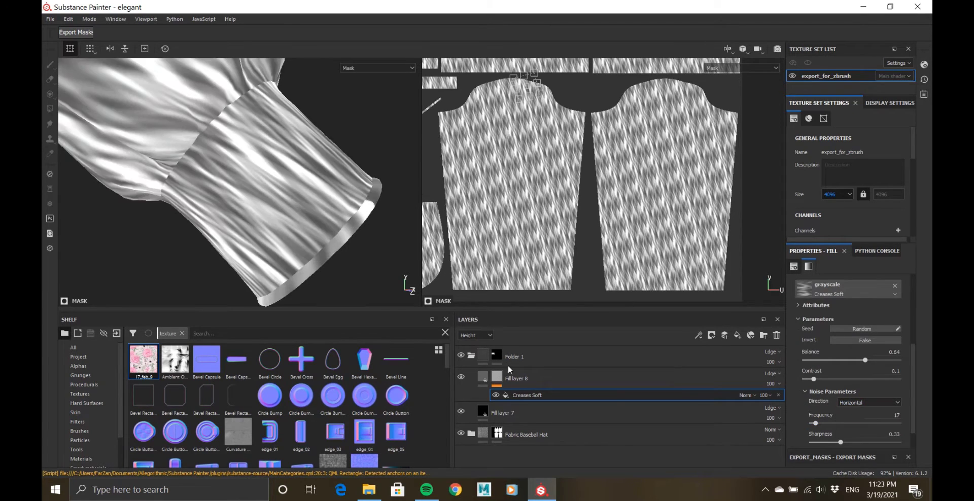
# - Return to the material view and set the Creases Soft fill's UV scale to 10
pyautogui.click(483, 377)
pyautogui.keyDown('alt'); pyautogui.moveTo(250, 191); pyautogui.dragTo(298, 219); pyautogui.keyUp('alt')
pyautogui.keyDown('alt'); pyautogui.moveTo(298, 220); pyautogui.dragTo(339, 191, button='right'); pyautogui.keyUp('alt')
pyautogui.keyDown('alt'); pyautogui.moveTo(291, 145); pyautogui.dragTo(367, 128); pyautogui.keyUp('alt')
pyautogui.keyDown('alt'); pyautogui.moveTo(302, 178); pyautogui.dragTo(350, 299, button='right'); pyautogui.keyUp('alt')
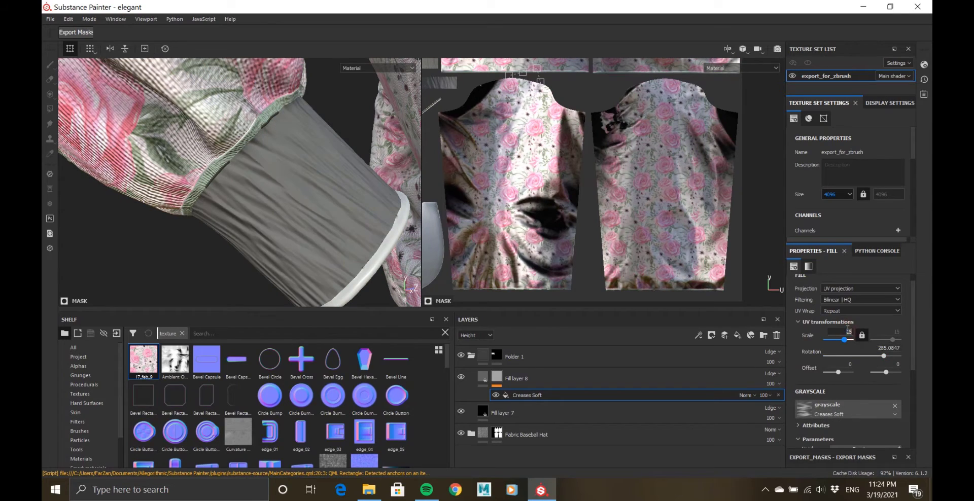
pyautogui.write('10')
pyautogui.press('Return')
# - Examine the crease pattern on the sleeve cuffs and the collar of the shirt
pyautogui.keyDown('alt'); pyautogui.moveTo(300, 203); pyautogui.dragTo(244, 205); pyautogui.keyUp('alt')
pyautogui.keyDown('alt'); pyautogui.moveTo(304, 238); pyautogui.dragTo(239, 173, button='right'); pyautogui.keyUp('alt')
pyautogui.keyDown('alt'); pyautogui.moveTo(292, 225); pyautogui.dragTo(176, 226, button='middle'); pyautogui.keyUp('alt')
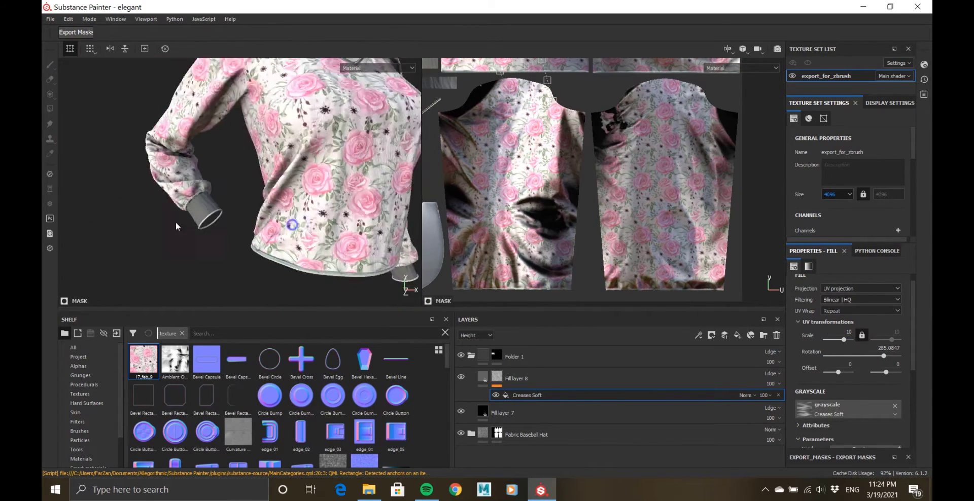
pyautogui.keyDown('alt'); pyautogui.moveTo(177, 227); pyautogui.dragTo(304, 168); pyautogui.keyUp('alt')
pyautogui.scroll(6, 257, 162)
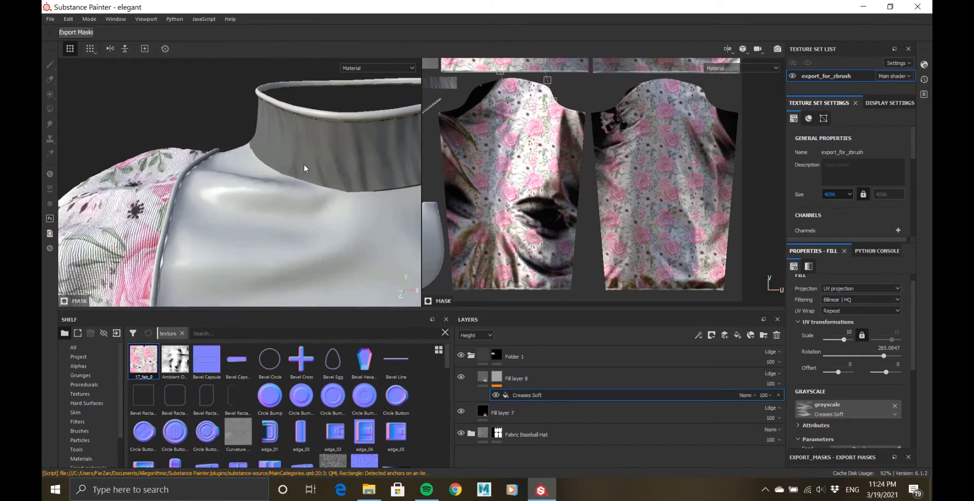
pyautogui.keyDown('alt'); pyautogui.moveTo(304, 168); pyautogui.dragTo(114, 137, button='right'); pyautogui.keyUp('alt')
pyautogui.keyDown('alt'); pyautogui.moveTo(196, 221); pyautogui.dragTo(357, 218, button='right'); pyautogui.keyUp('alt')
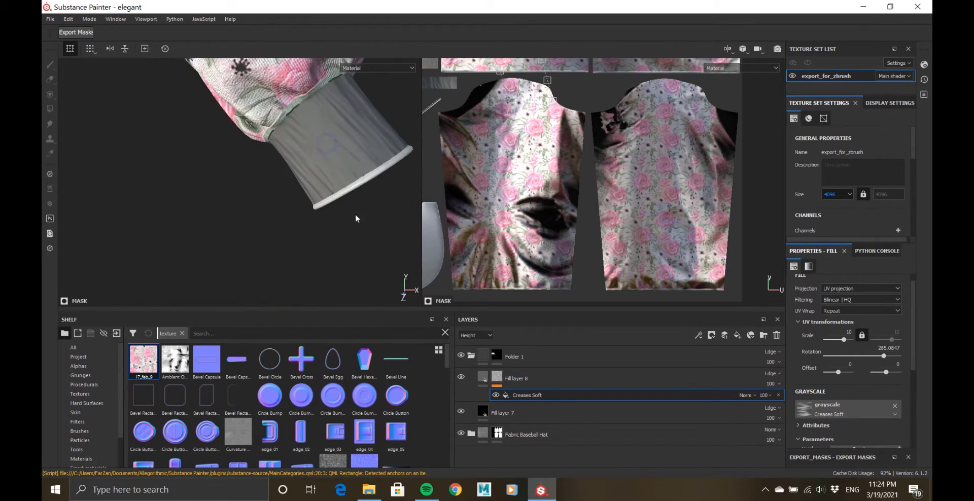
pyautogui.keyDown('alt'); pyautogui.moveTo(355, 218); pyautogui.dragTo(321, 226); pyautogui.keyUp('alt')
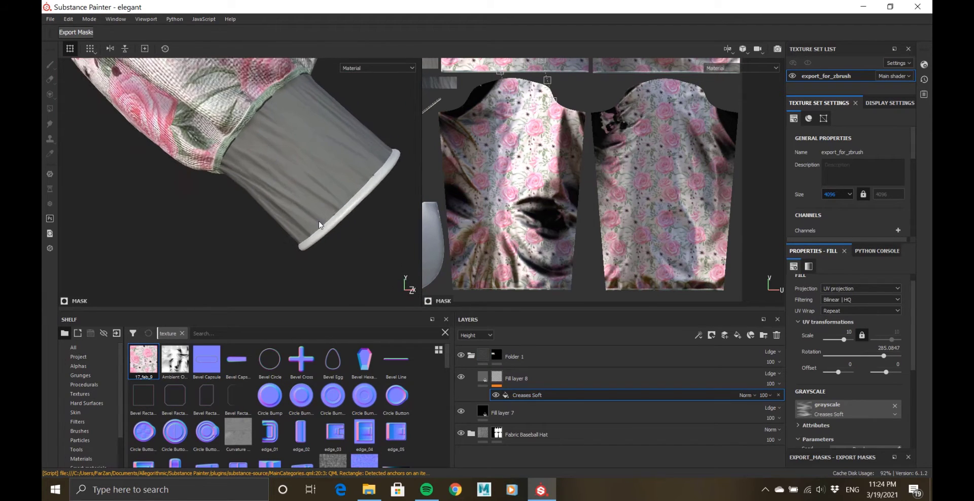
pyautogui.keyDown('alt'); pyautogui.moveTo(321, 226); pyautogui.dragTo(350, 229, button='right'); pyautogui.keyUp('alt')
# - Add a fill layer above Fill layer 8 with only the height channel enabled and a height of 0.4231
pyautogui.click(517, 381)
pyautogui.rightClick(517, 382)
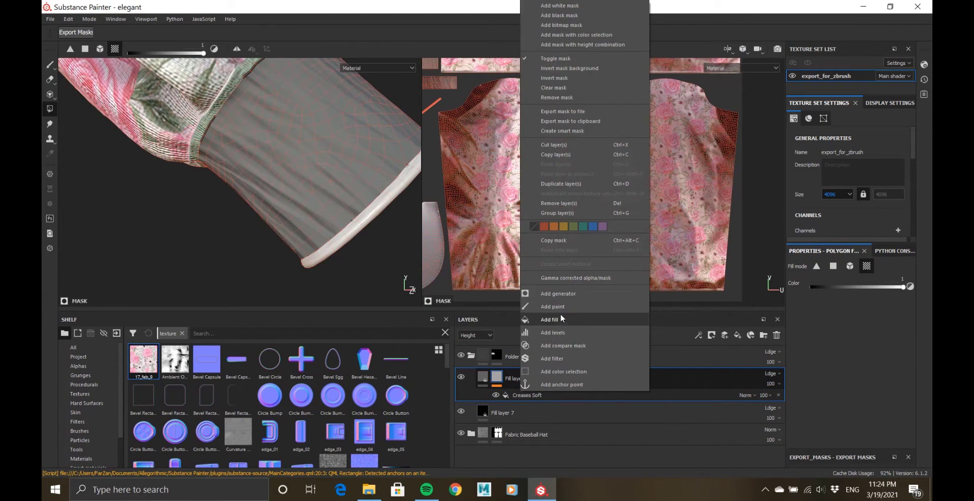
pyautogui.click(560, 319)
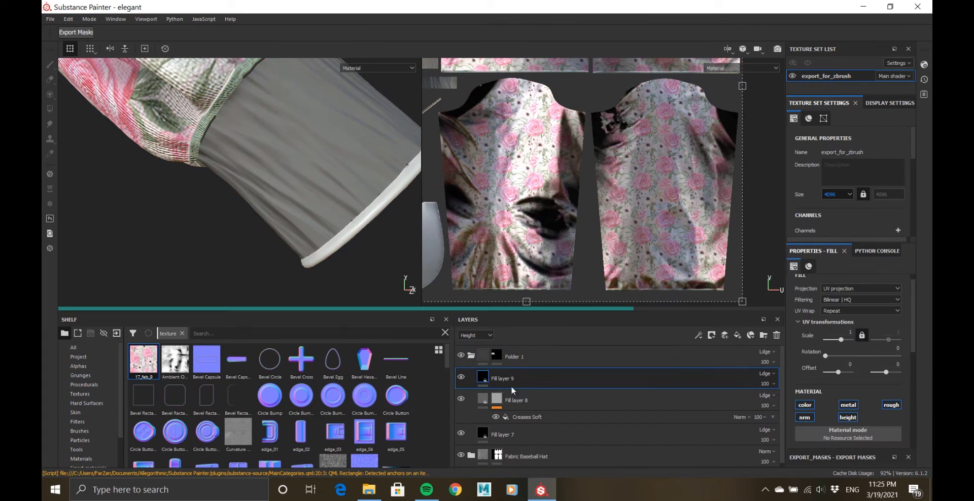
pyautogui.rightClick(483, 378)
pyautogui.click(791, 384)
pyautogui.click(804, 406)
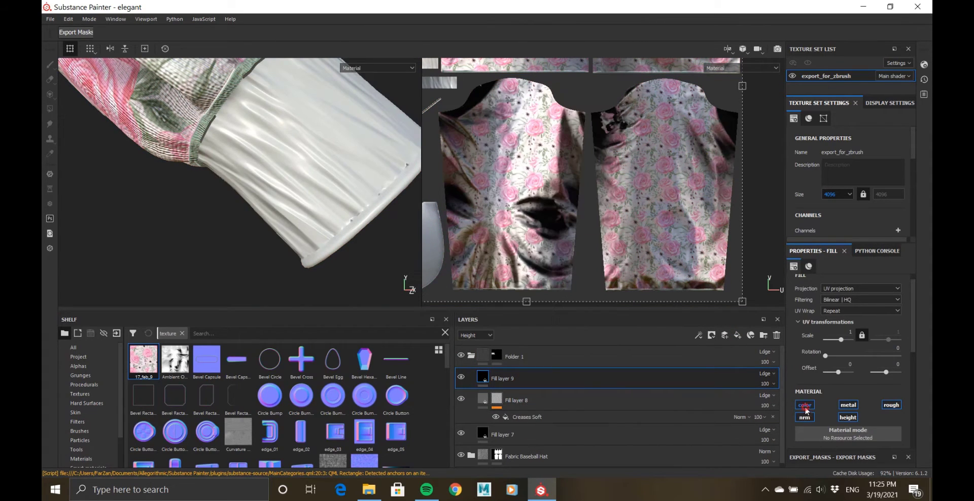
pyautogui.click(805, 418)
pyautogui.click(851, 406)
pyautogui.click(891, 406)
pyautogui.scroll(-2, 809, 401)
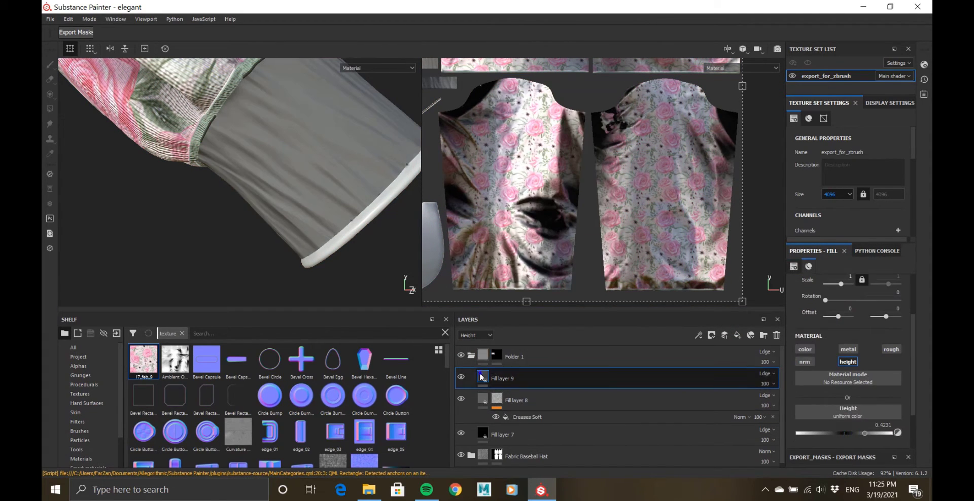
# - Give Fill layer 9 a black mask and fill that mask with the Weave 2 texture
pyautogui.rightClick(482, 377)
pyautogui.click(509, 97)
pyautogui.rightClick(498, 377)
pyautogui.click(530, 304)
pyautogui.click(850, 351)
pyautogui.write('crea')
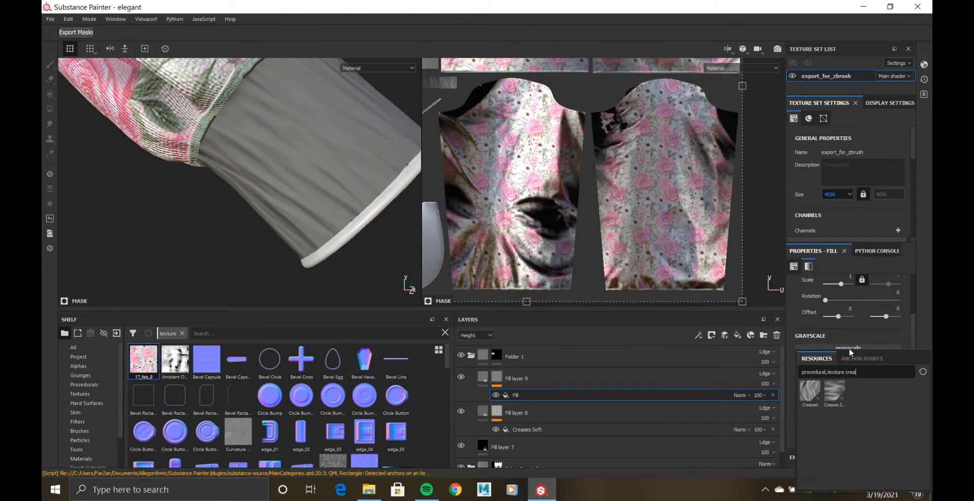
pyautogui.press('BackSpace')
pyautogui.press('BackSpace')
pyautogui.press('BackSpace')
pyautogui.press('BackSpace')
pyautogui.write('weav')
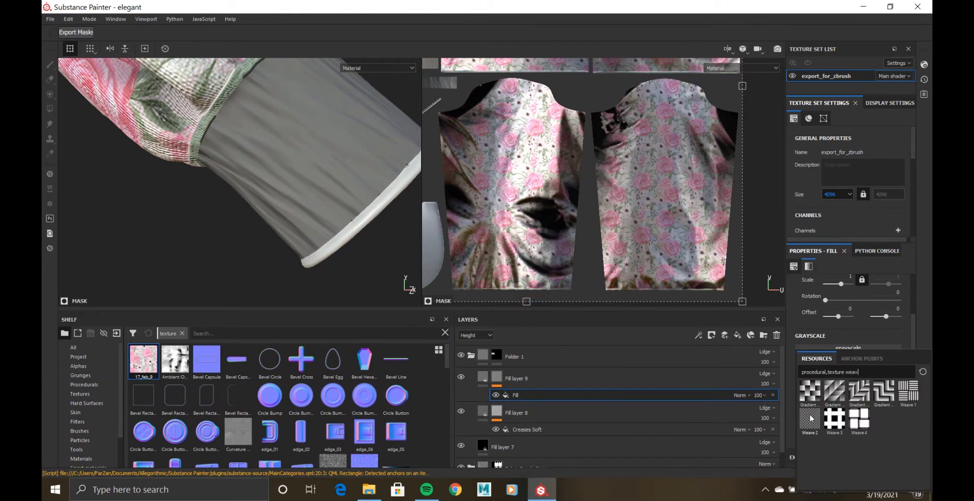
pyautogui.click(811, 418)
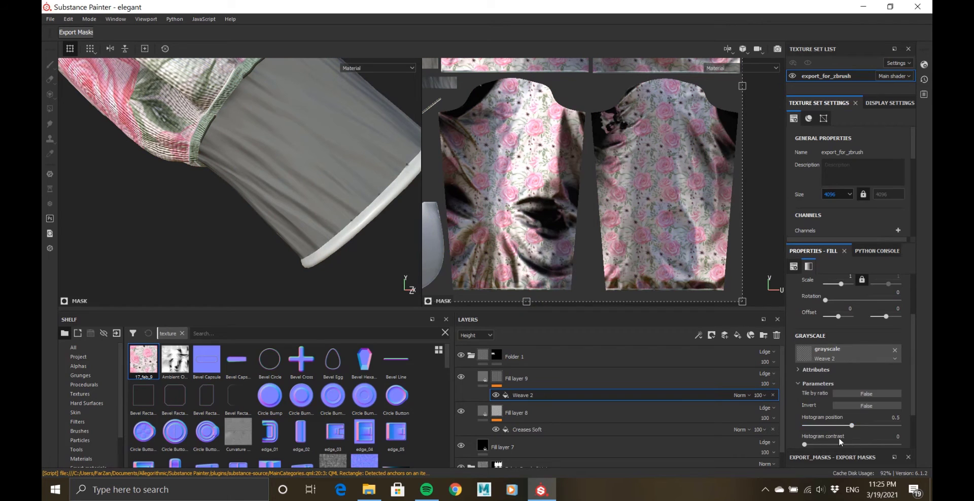
# - Set the Weave 2 pattern tiling to 16 and its UV rotation to 90
pyautogui.scroll(-2, 805, 403)
pyautogui.moveTo(868, 421); pyautogui.dragTo(898, 420)
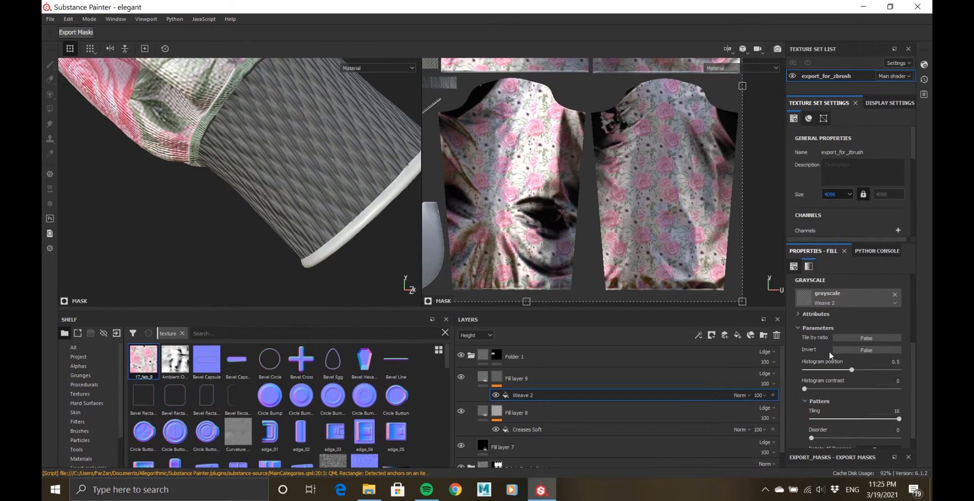
pyautogui.scroll(4, 832, 350)
pyautogui.write('90')
pyautogui.press('Return')
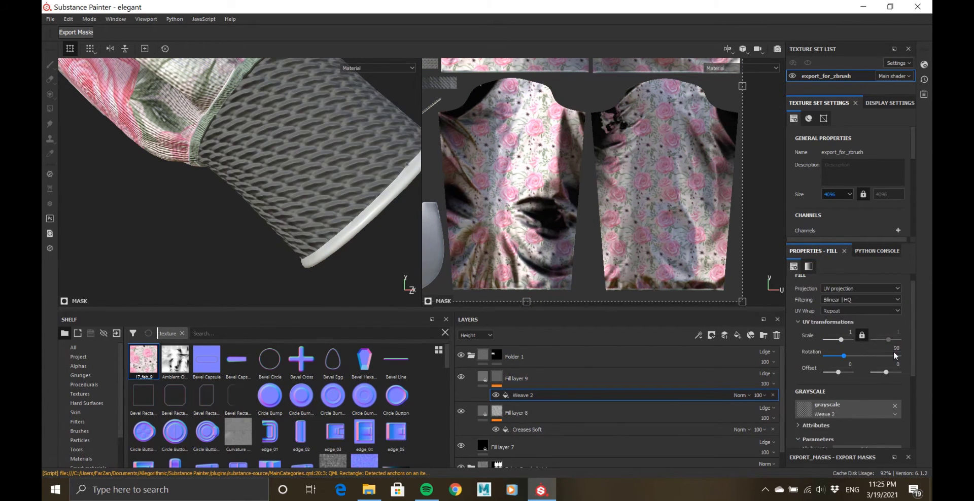
# - Set the Weave 2 fill's UV rotation to 45 and its UV scale to 2
pyautogui.doubleClick(891, 350)
pyautogui.write('45')
pyautogui.press('Return')
pyautogui.moveTo(842, 340); pyautogui.dragTo(845, 340)
pyautogui.click(851, 331)
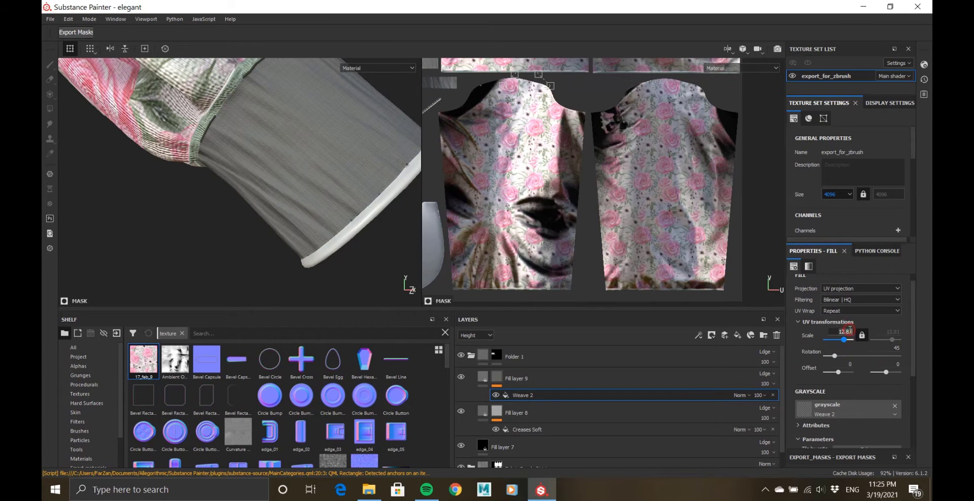
pyautogui.write('5')
pyautogui.press('Return')
pyautogui.doubleClick(851, 330)
pyautogui.write('2')
pyautogui.press('Return')
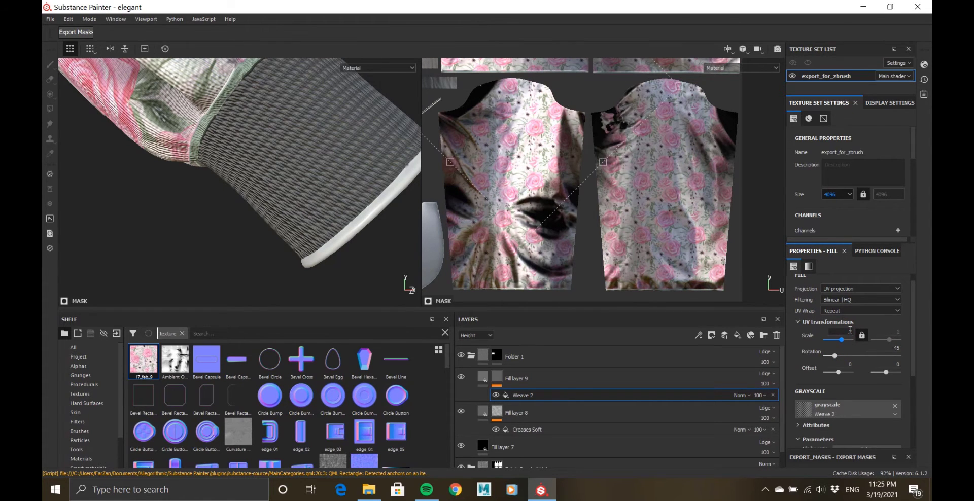
# - Rotate the Weave 2 pattern freehand on the UV layout to about 289 degrees
pyautogui.moveTo(696, 85); pyautogui.dragTo(592, 179)
pyautogui.scroll(5, 359, 213)
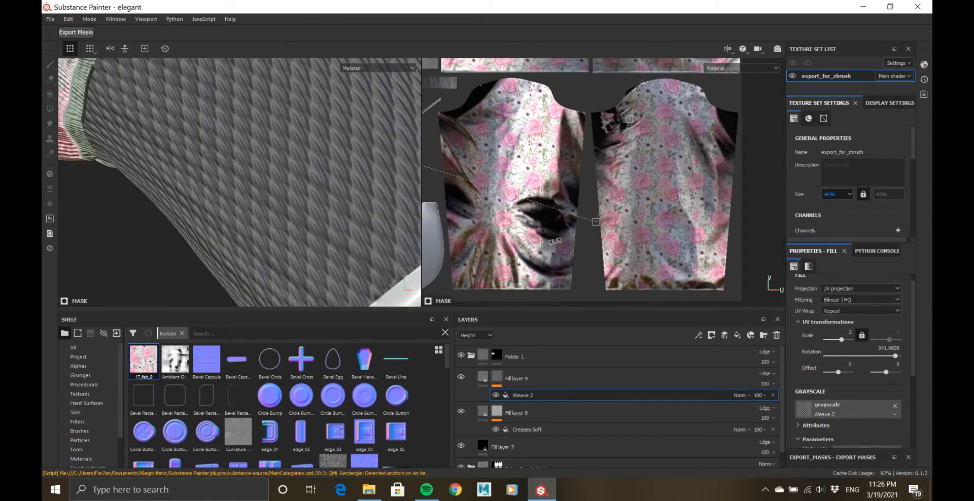
pyautogui.moveTo(596, 221); pyautogui.dragTo(456, 212)
pyautogui.scroll(-5, 325, 208)
pyautogui.scroll(4, 325, 209)
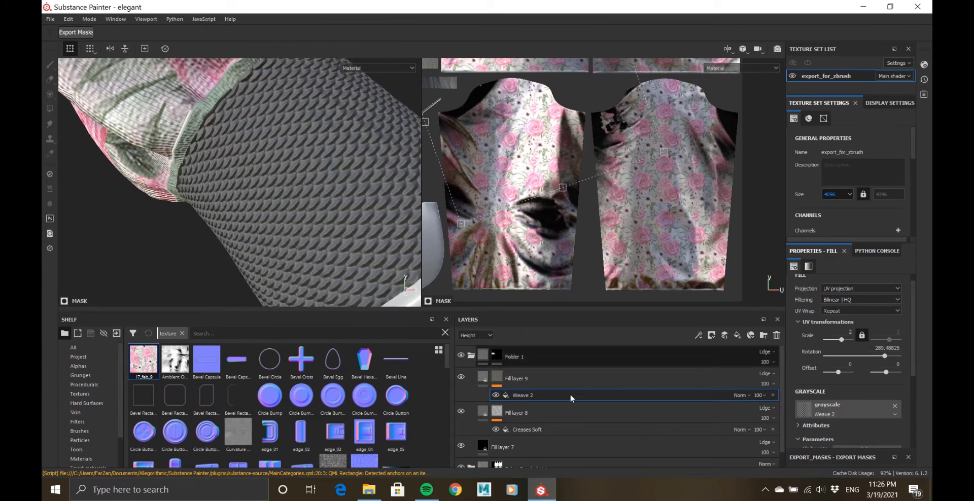
# - Add a Levels effect to Fill layer 9's mask and raise its lower black handle to 0.77
pyautogui.rightClick(522, 382)
pyautogui.click(552, 348)
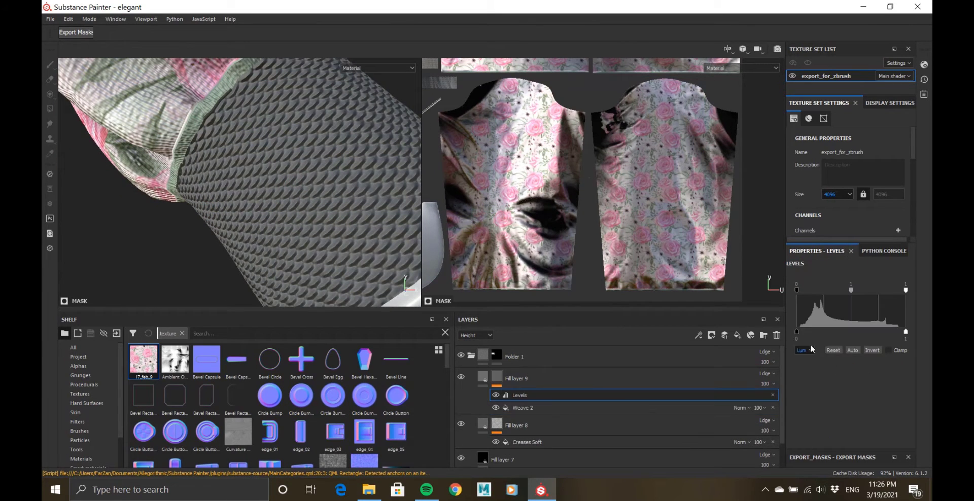
pyautogui.moveTo(865, 330)
pyautogui.mouseDown()
pyautogui.moveTo(926, 329)
pyautogui.moveTo(878, 332)
pyautogui.mouseUp()
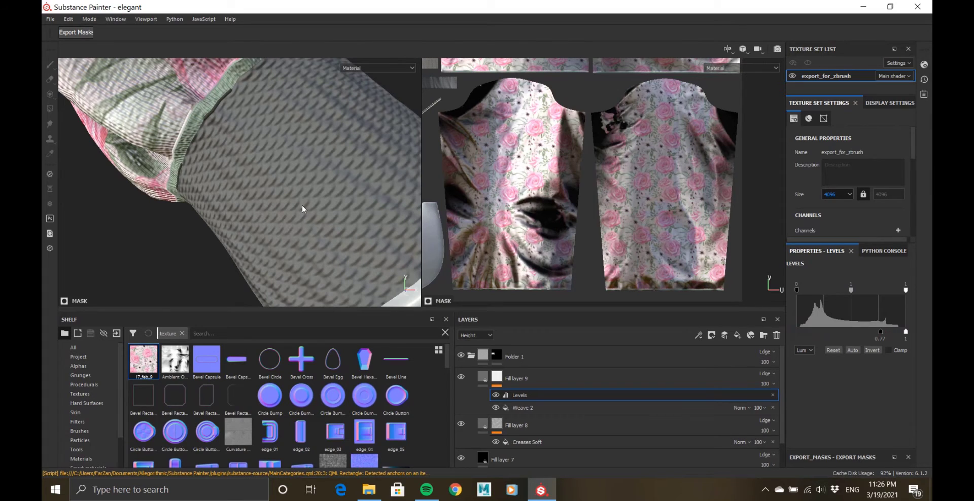
pyautogui.keyDown('alt'); pyautogui.moveTo(340, 228); pyautogui.dragTo(370, 206); pyautogui.keyUp('alt')
pyautogui.scroll(-3, 370, 206)
# - Add a Warp filter to Fill layer 9's mask with an intensity of 0.43
pyautogui.rightClick(520, 381)
pyautogui.click(553, 344)
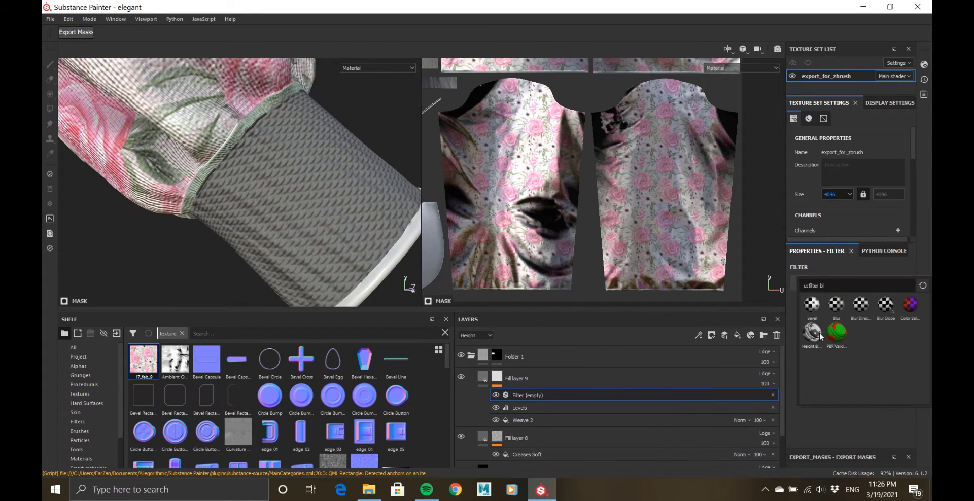
pyautogui.moveTo(836, 305)
pyautogui.press('BackSpace')
pyautogui.press('BackSpace')
pyautogui.click(812, 304)
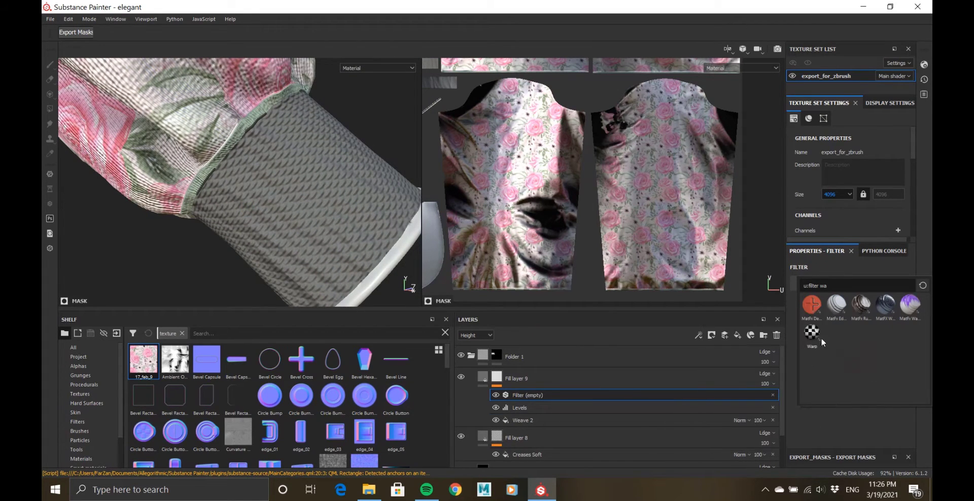
pyautogui.moveTo(799, 353); pyautogui.dragTo(799, 353)
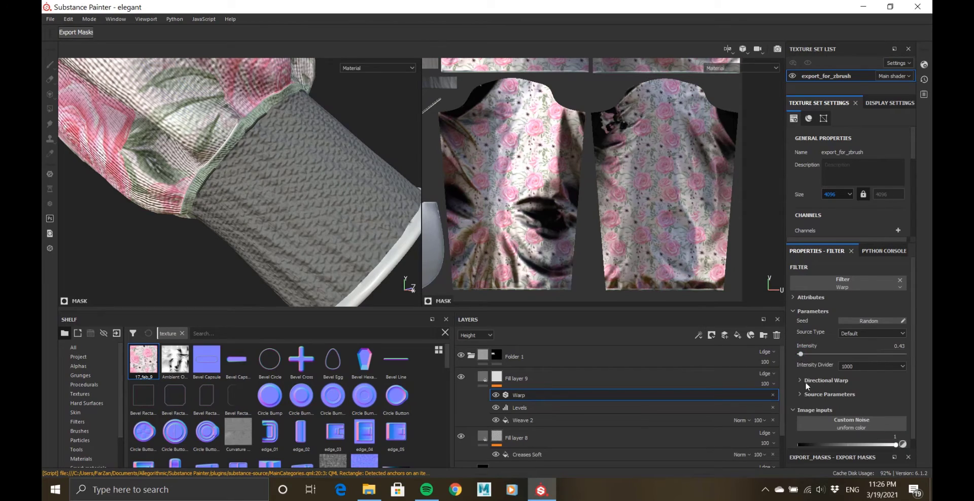
pyautogui.keyDown('alt'); pyautogui.moveTo(368, 236); pyautogui.dragTo(412, 290); pyautogui.keyUp('alt')
pyautogui.click(508, 386)
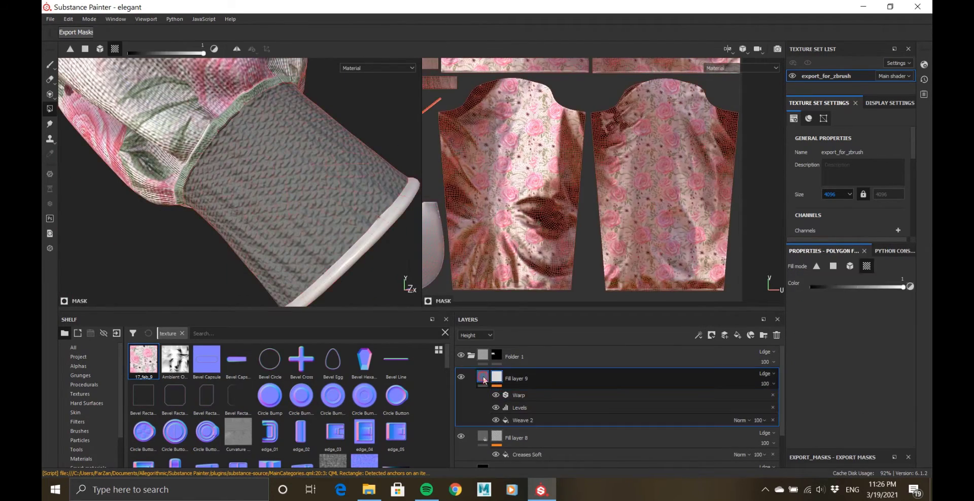
pyautogui.keyDown('alt'); pyautogui.moveTo(328, 227); pyautogui.dragTo(314, 203); pyautogui.keyUp('alt')
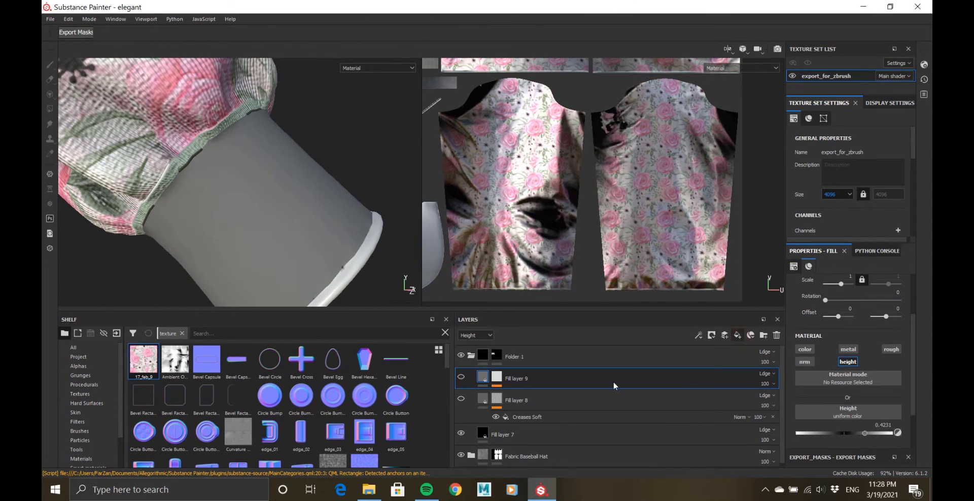
# - Make Fill layers 8 and 9 visible and add a fill layer above them with only the height channel enabled
pyautogui.click(461, 400)
pyautogui.click(460, 421)
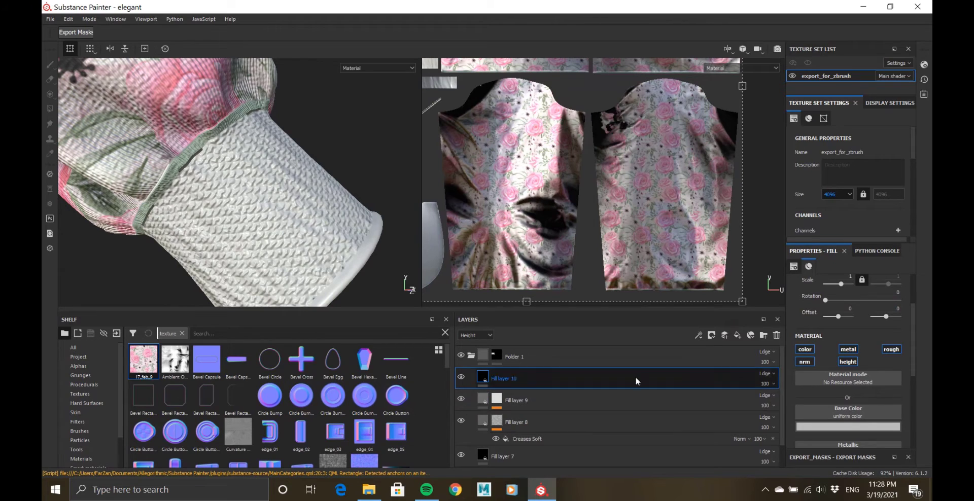
pyautogui.click(848, 350)
pyautogui.click(891, 349)
# - Give Fill layer 10 a black mask and fill that mask with the Directional Noise 2 texture
pyautogui.rightClick(483, 377)
pyautogui.click(523, 100)
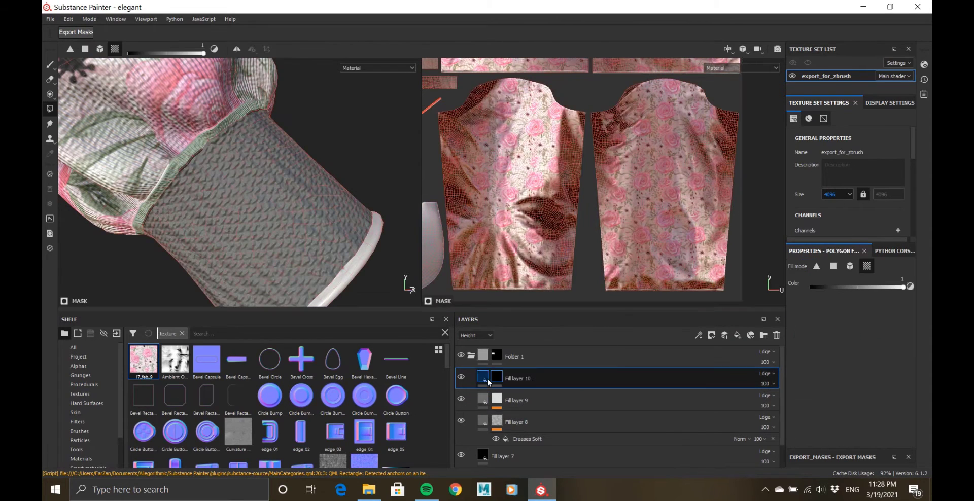
pyautogui.rightClick(496, 377)
pyautogui.click(524, 305)
pyautogui.click(849, 321)
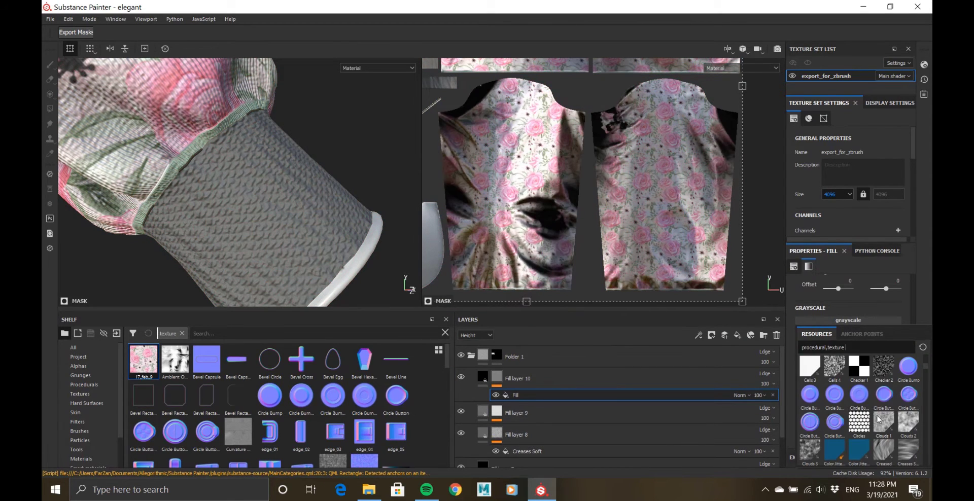
pyautogui.scroll(-3, 880, 419)
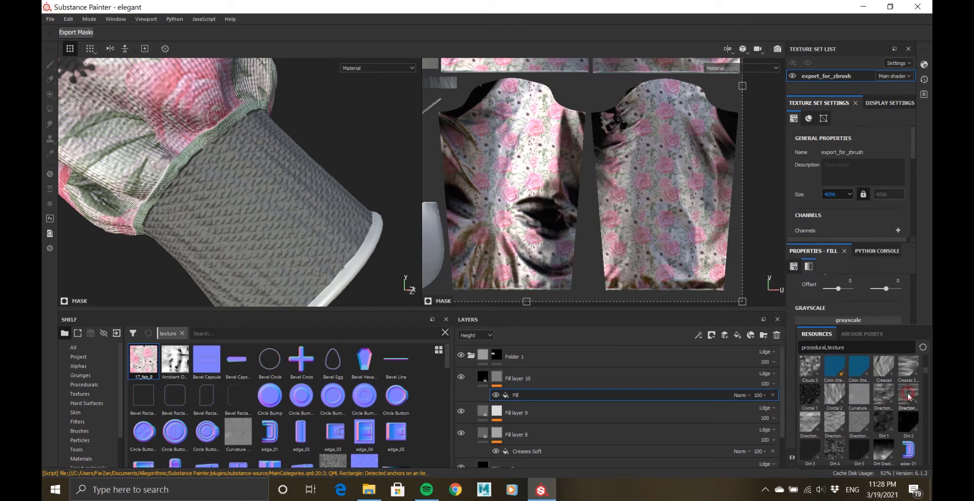
pyautogui.click(907, 395)
# - Set Fill layer 10's height to 0.9904 and check the cuffs against the whole shirt
pyautogui.click(517, 379)
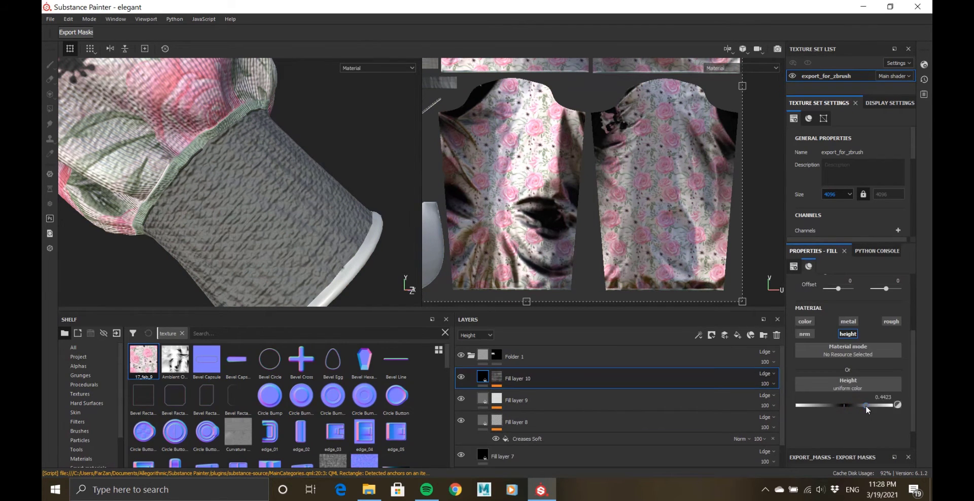
pyautogui.keyDown('alt'); pyautogui.moveTo(323, 233); pyautogui.dragTo(220, 239, button='right'); pyautogui.keyUp('alt')
pyautogui.keyDown('alt'); pyautogui.moveTo(219, 239); pyautogui.dragTo(235, 217); pyautogui.keyUp('alt')
pyautogui.keyDown('alt'); pyautogui.moveTo(304, 201); pyautogui.dragTo(323, 226); pyautogui.keyUp('alt')
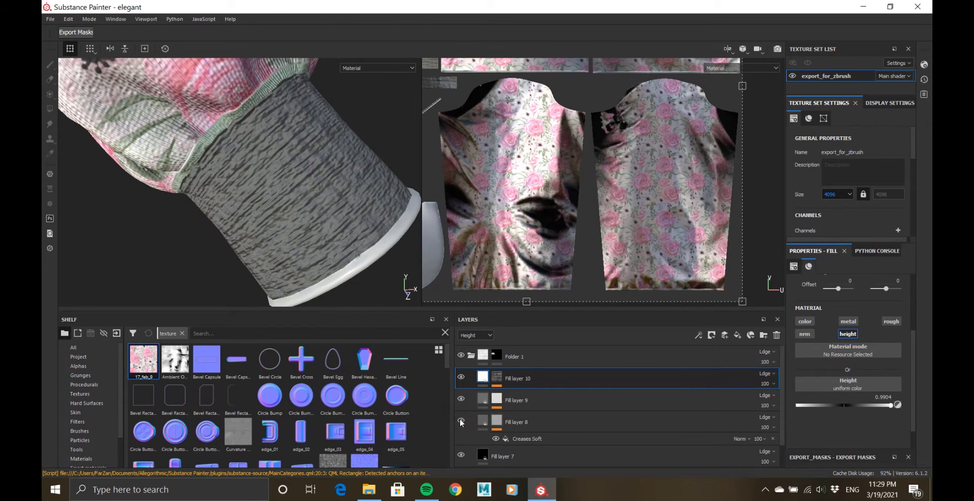
pyautogui.scroll(-10, 270, 244)
pyautogui.keyDown('alt'); pyautogui.moveTo(270, 244); pyautogui.dragTo(237, 213); pyautogui.keyUp('alt')
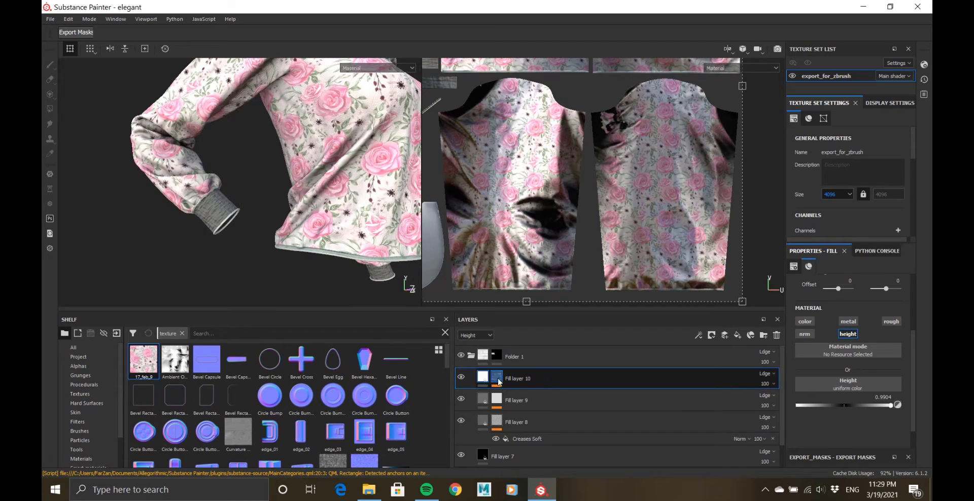
# - Set the Directional Noise 2 fill in Fill layer 10's mask to balance 0.55 and disorder 0.65
pyautogui.click(498, 378)
pyautogui.keyDown('alt'); pyautogui.moveTo(198, 209); pyautogui.dragTo(252, 303, button='right'); pyautogui.keyUp('alt')
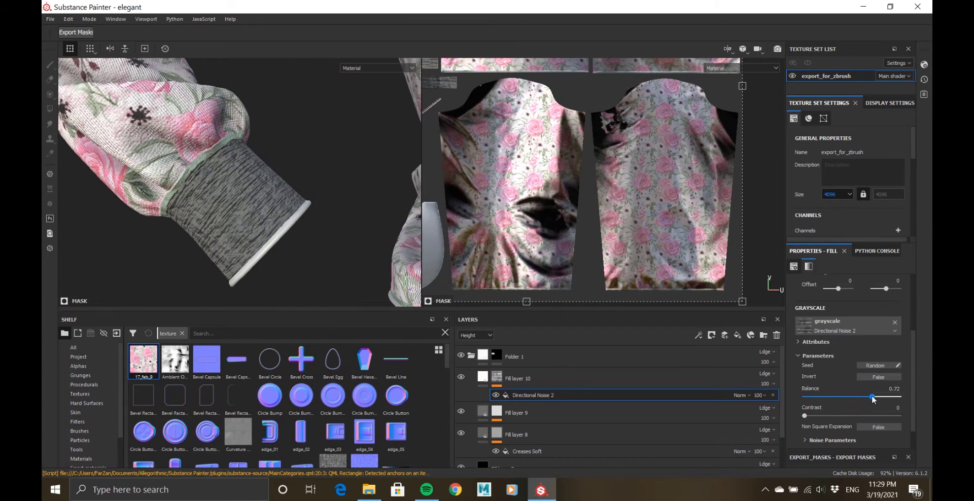
pyautogui.scroll(-1, 812, 433)
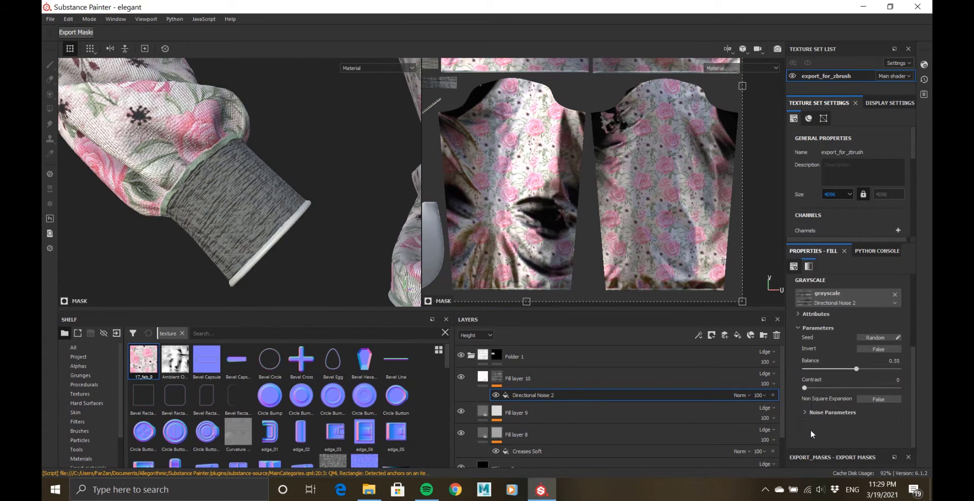
pyautogui.click(805, 414)
pyautogui.scroll(-1, 815, 429)
pyautogui.moveTo(831, 421); pyautogui.dragTo(867, 418)
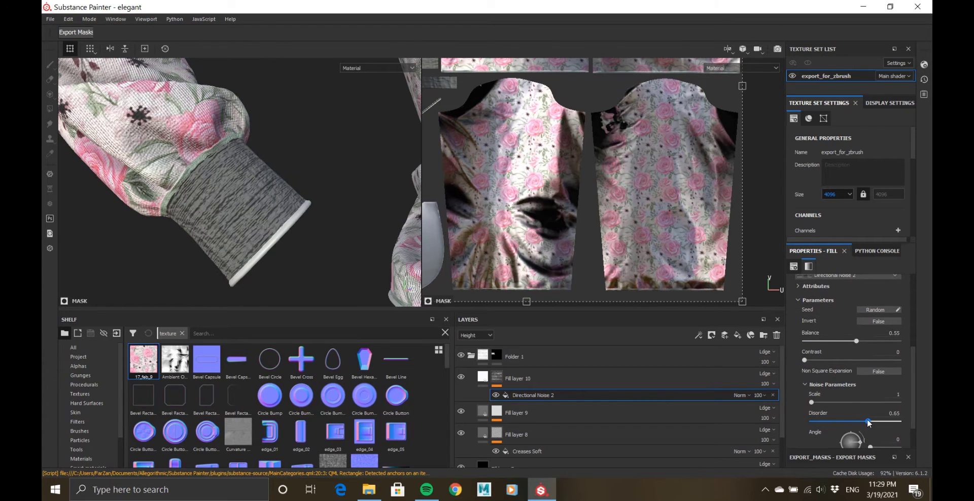
pyautogui.scroll(-1, 867, 419)
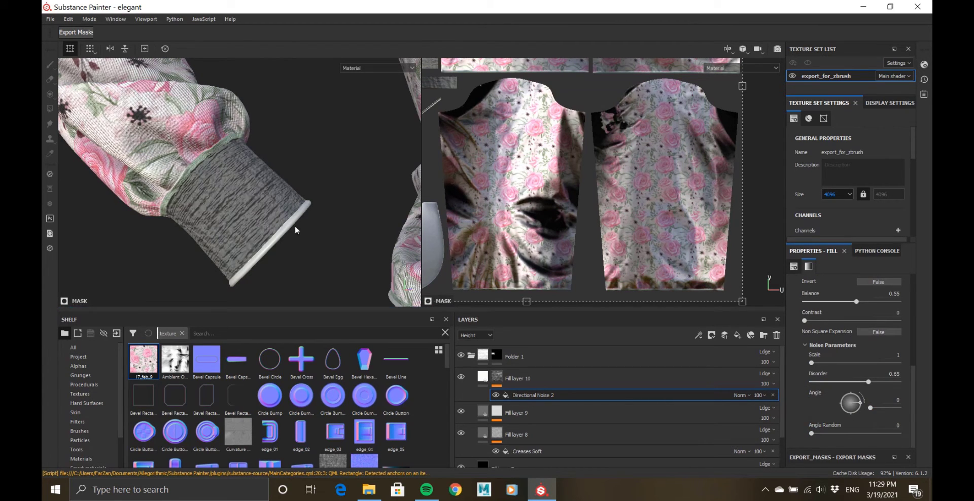
# - Check the noise on the cuffs and collar band, and set Fill layer 10's height opacity to 78
pyautogui.press('f')
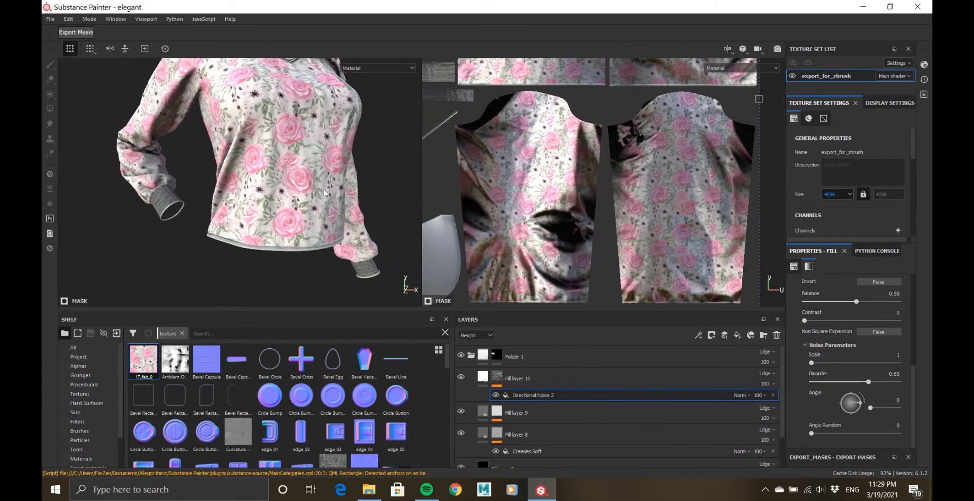
pyautogui.keyDown('alt'); pyautogui.moveTo(325, 193); pyautogui.dragTo(284, 196); pyautogui.keyUp('alt')
pyautogui.keyDown('alt'); pyautogui.moveTo(284, 203); pyautogui.dragTo(139, 188, button='right'); pyautogui.keyUp('alt')
pyautogui.keyDown('alt'); pyautogui.moveTo(138, 189); pyautogui.dragTo(206, 339, button='middle'); pyautogui.keyUp('alt')
pyautogui.keyDown('alt'); pyautogui.moveTo(213, 203); pyautogui.dragTo(285, 274, button='right'); pyautogui.keyUp('alt')
pyautogui.keyDown('alt'); pyautogui.moveTo(272, 239); pyautogui.dragTo(271, 269, button='middle'); pyautogui.keyUp('alt')
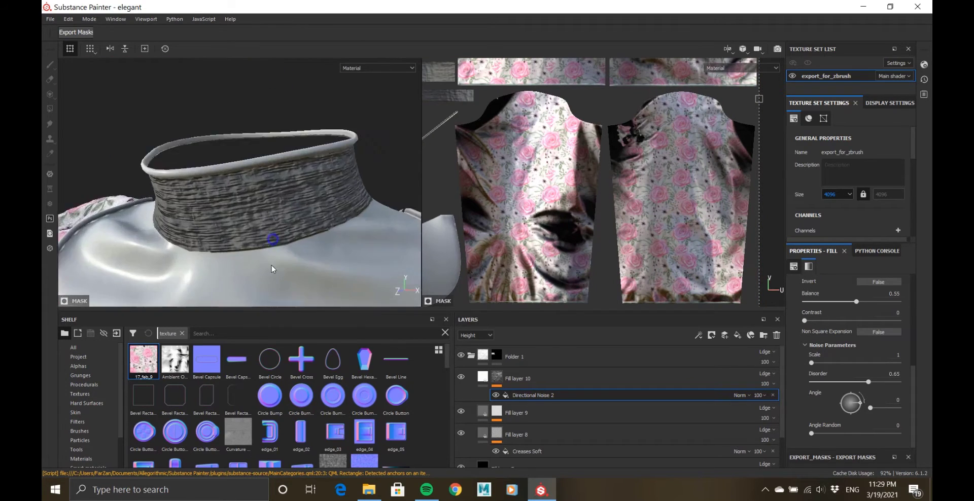
pyautogui.keyDown('alt'); pyautogui.moveTo(272, 268); pyautogui.dragTo(315, 230); pyautogui.keyUp('alt')
pyautogui.keyDown('alt'); pyautogui.moveTo(315, 230); pyautogui.dragTo(426, 254, button='middle'); pyautogui.keyUp('alt')
pyautogui.click(544, 379)
pyautogui.click(772, 385)
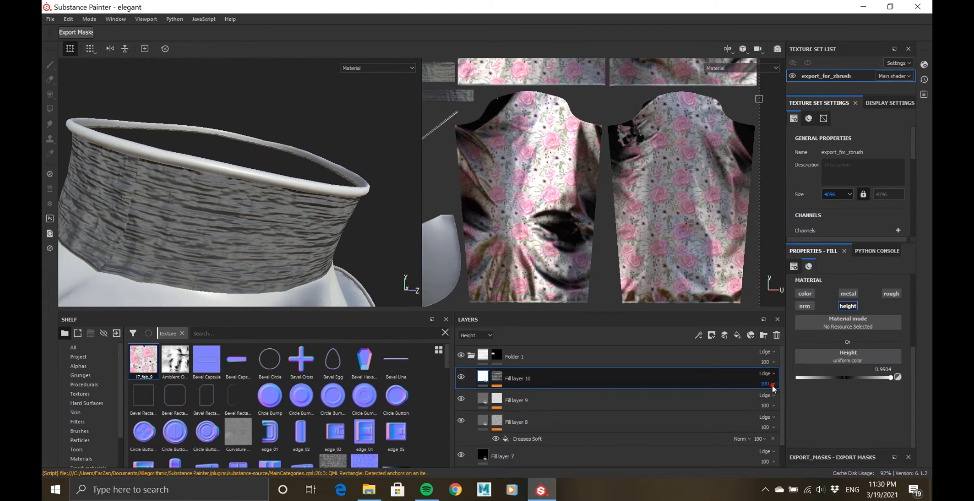
pyautogui.moveTo(773, 400)
pyautogui.mouseDown()
pyautogui.moveTo(739, 398)
pyautogui.moveTo(787, 402)
pyautogui.mouseUp()
pyautogui.keyDown('alt'); pyautogui.moveTo(281, 265); pyautogui.dragTo(236, 213); pyautogui.keyUp('alt')
pyautogui.scroll(-5, 236, 150)
# - Rescale Directional Noise 2's UV projection vertically to 0.827479 with a vertical offset of 0.104245
pyautogui.click(497, 377)
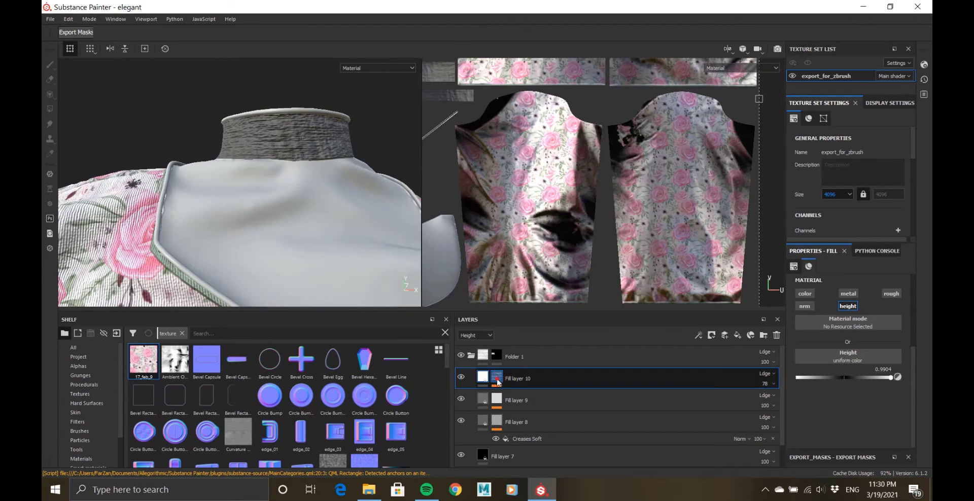
pyautogui.click(536, 396)
pyautogui.scroll(5, 814, 376)
pyautogui.scroll(-5, 588, 153)
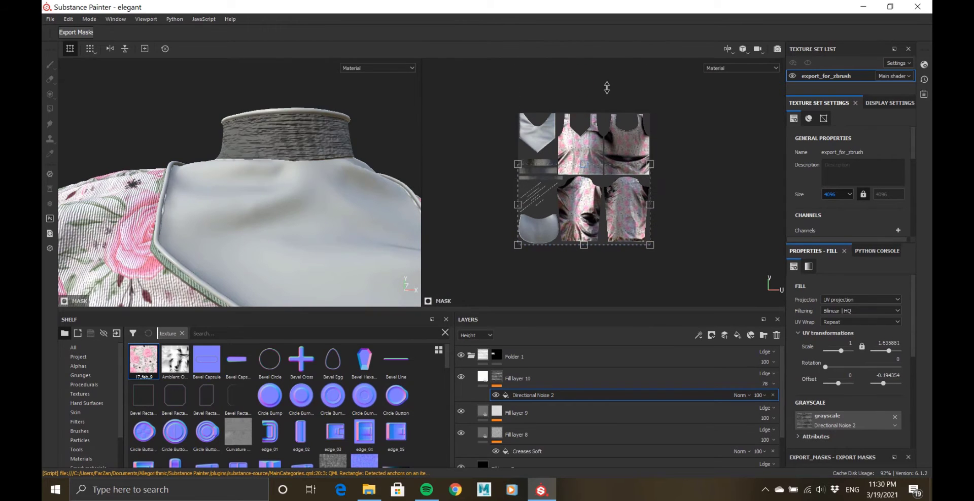
pyautogui.keyDown('alt'); pyautogui.moveTo(345, 146); pyautogui.dragTo(355, 203); pyautogui.keyUp('alt')
pyautogui.scroll(-4, 304, 182)
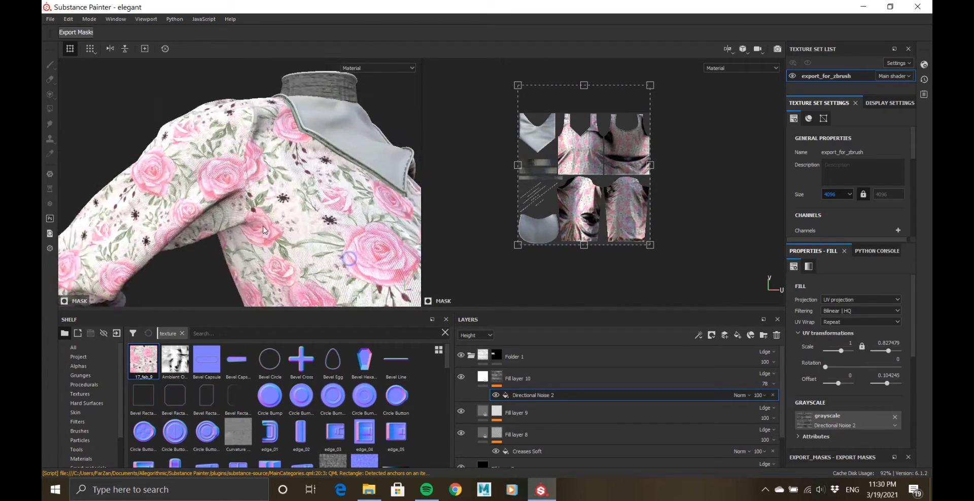
pyautogui.keyDown('alt'); pyautogui.moveTo(305, 228); pyautogui.dragTo(355, 178, button='middle'); pyautogui.keyUp('alt')
pyautogui.scroll(-1, 484, 431)
# - Try a pale green sampled from the shirt, a neutral grey and black as Fill layer 7's base color
pyautogui.click(500, 431)
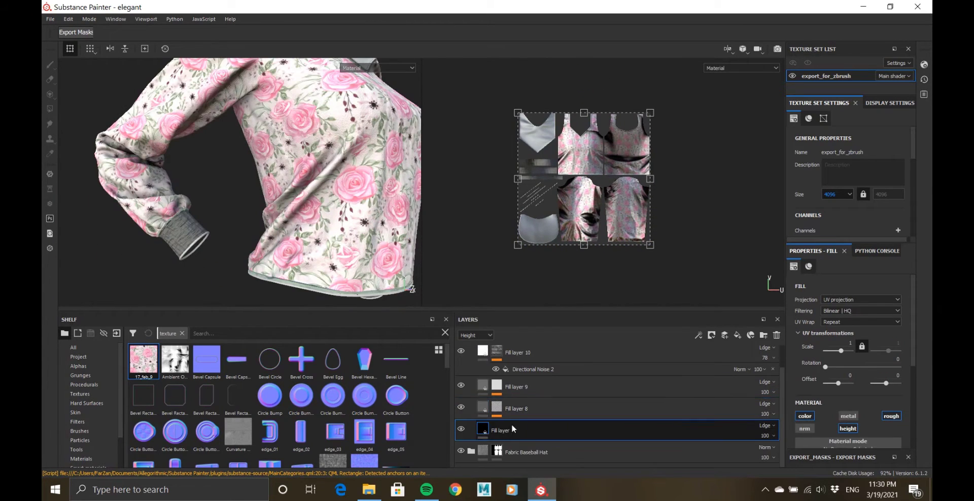
pyautogui.scroll(-2, 822, 406)
pyautogui.click(833, 382)
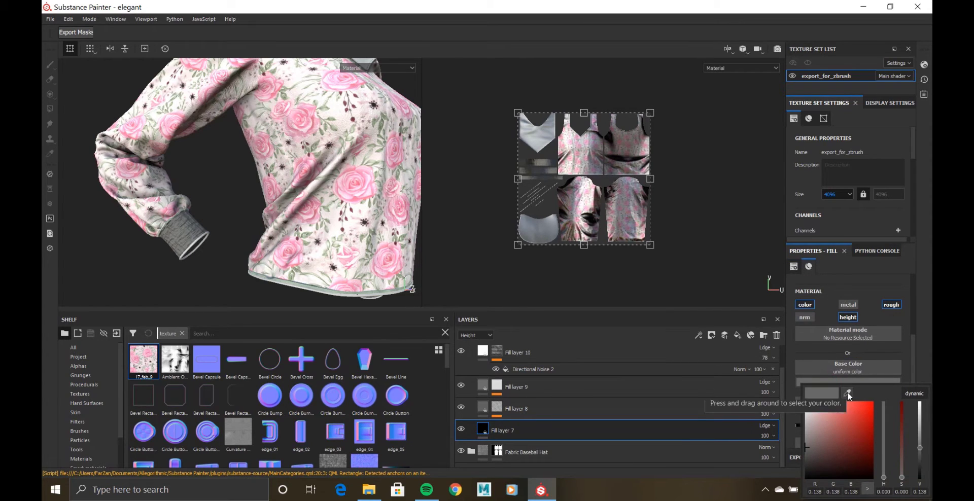
pyautogui.moveTo(849, 392); pyautogui.dragTo(330, 206)
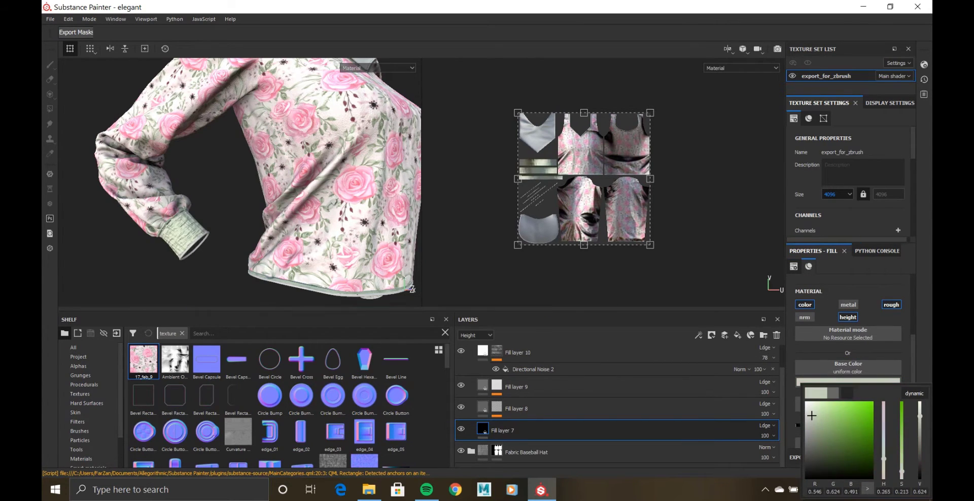
pyautogui.scroll(6, 172, 239)
pyautogui.click(837, 382)
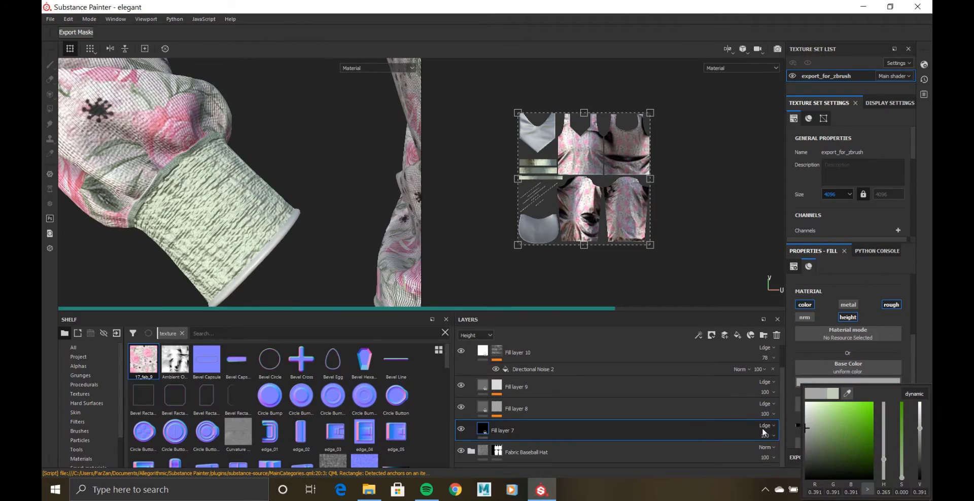
pyautogui.moveTo(781, 449); pyautogui.dragTo(774, 481)
pyautogui.keyDown('alt'); pyautogui.moveTo(268, 187); pyautogui.dragTo(60, 189, button='right'); pyautogui.keyUp('alt')
pyautogui.keyDown('alt'); pyautogui.moveTo(254, 203); pyautogui.dragTo(178, 208); pyautogui.keyUp('alt')
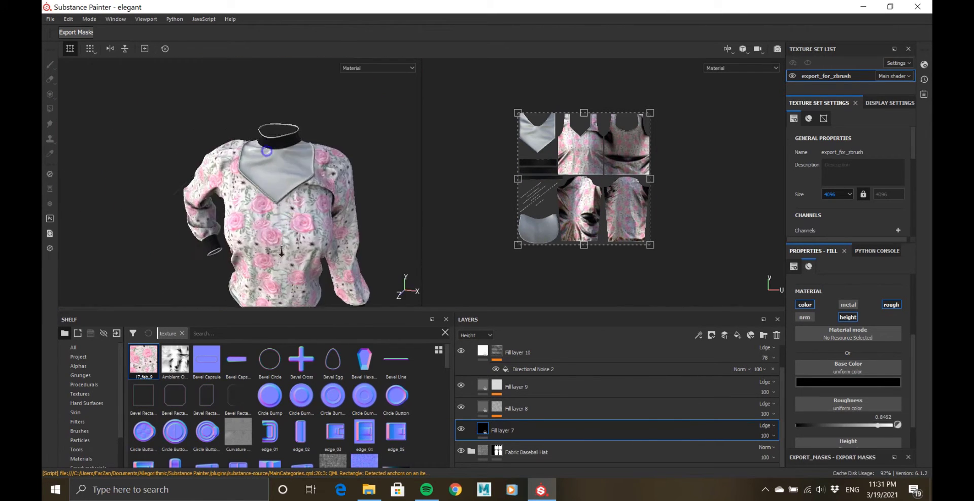
pyautogui.keyDown('alt'); pyautogui.moveTo(177, 208); pyautogui.dragTo(228, 210, button='right'); pyautogui.keyUp('alt')
pyautogui.keyDown('alt'); pyautogui.moveTo(228, 211); pyautogui.dragTo(259, 204); pyautogui.keyUp('alt')
# - Set Fill layer 7's base color to a muted green sampled from the print, about R 0.195, G 0.290, B 0.206
pyautogui.click(804, 384)
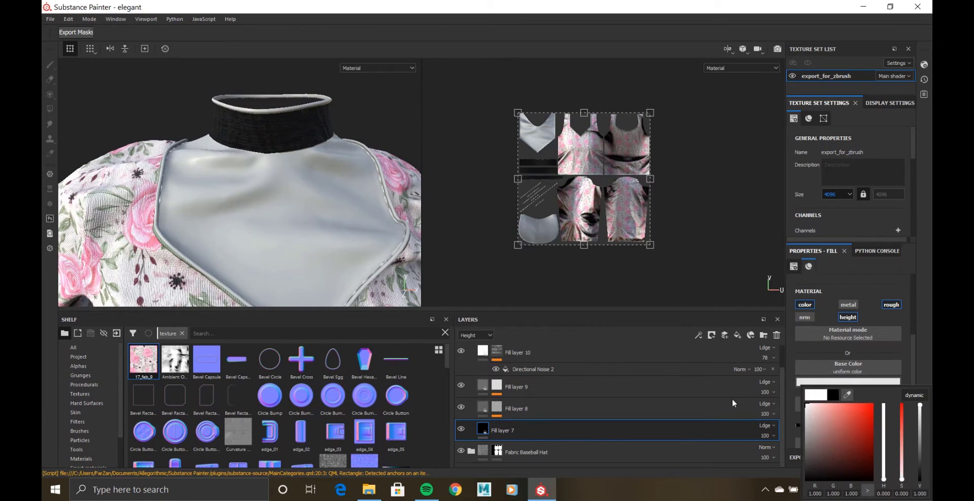
pyautogui.moveTo(888, 467)
pyautogui.mouseDown()
pyautogui.moveTo(884, 407)
pyautogui.moveTo(806, 431)
pyautogui.moveTo(809, 423)
pyautogui.mouseUp()
pyautogui.click(836, 406)
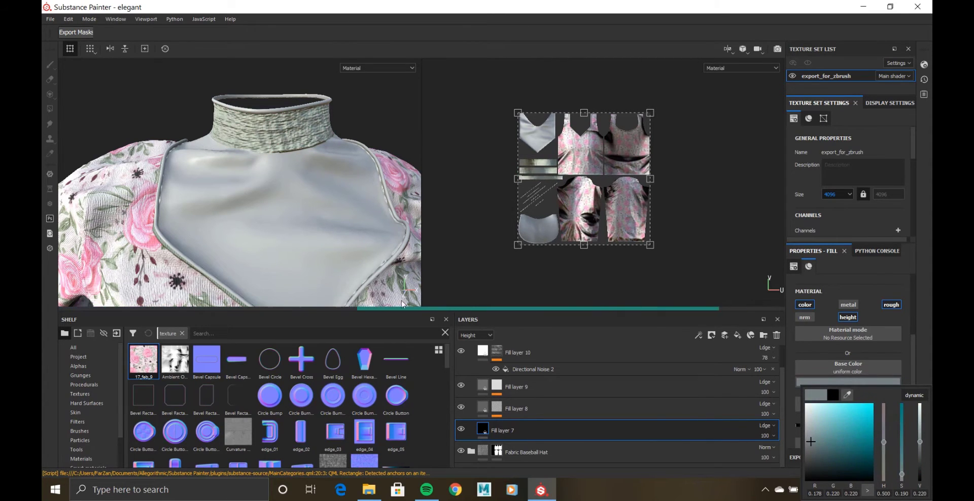
pyautogui.moveTo(849, 395); pyautogui.dragTo(118, 204)
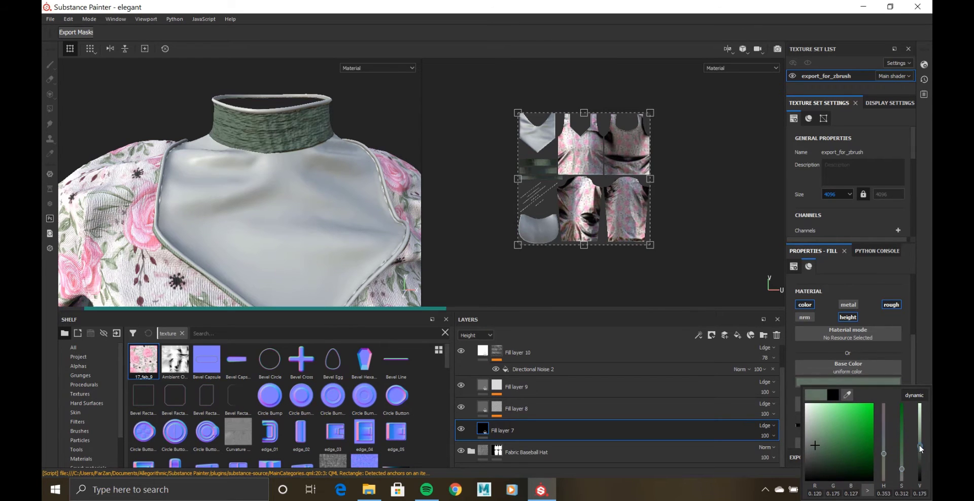
# - Examine how the green of the cuffs and collar band matches the floral print and the hem trim
pyautogui.keyDown('alt'); pyautogui.moveTo(269, 216); pyautogui.dragTo(311, 213); pyautogui.keyUp('alt')
pyautogui.keyDown('alt'); pyautogui.moveTo(311, 213); pyautogui.dragTo(211, 67, button='middle'); pyautogui.keyUp('alt')
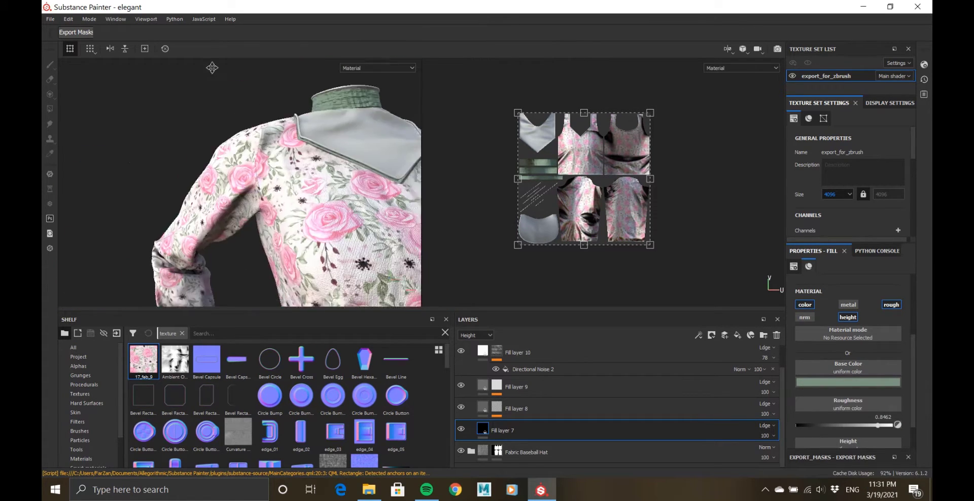
pyautogui.keyDown('alt'); pyautogui.moveTo(211, 68); pyautogui.dragTo(280, 210, button='right'); pyautogui.keyUp('alt')
pyautogui.moveTo(280, 209)
pyautogui.keyDown('alt'); pyautogui.mouseDown()
pyautogui.moveTo(282, 217)
pyautogui.moveTo(175, 227)
pyautogui.moveTo(259, 172)
pyautogui.moveTo(259, 187)
pyautogui.moveTo(370, 319)
pyautogui.moveTo(393, 324)
pyautogui.moveTo(297, 206)
pyautogui.mouseUp(); pyautogui.keyUp('alt')
pyautogui.keyDown('alt'); pyautogui.moveTo(297, 206); pyautogui.dragTo(284, 81, button='middle'); pyautogui.keyUp('alt')
pyautogui.keyDown('alt'); pyautogui.moveTo(284, 82); pyautogui.dragTo(294, 164, button='right'); pyautogui.keyUp('alt')
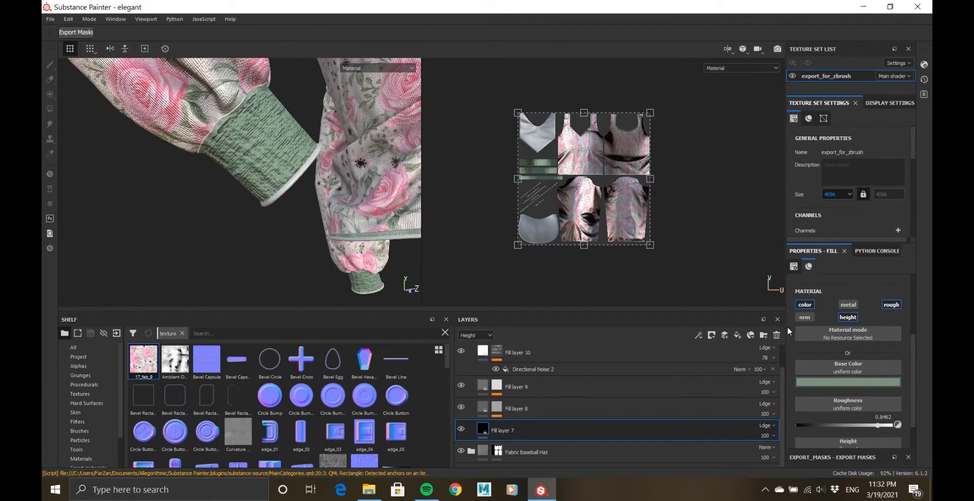
pyautogui.click(852, 383)
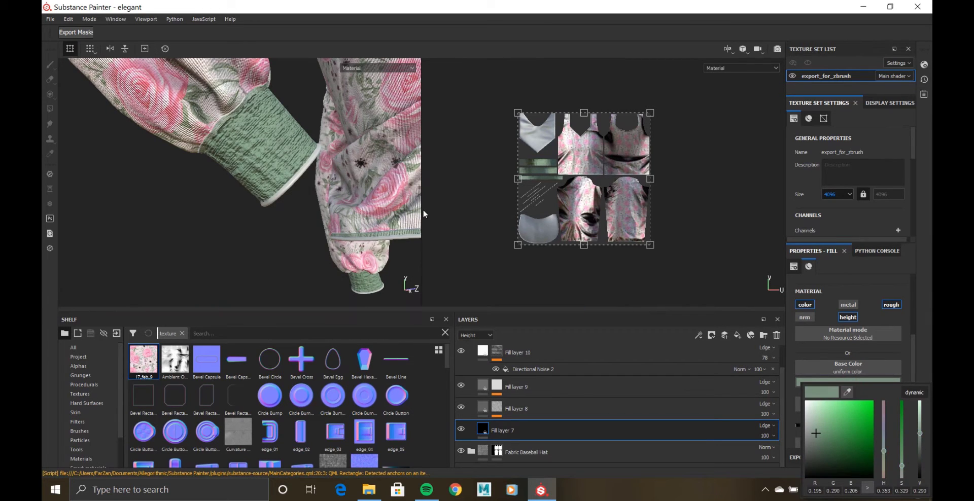
pyautogui.keyDown('alt'); pyautogui.moveTo(335, 218); pyautogui.dragTo(109, 187); pyautogui.keyUp('alt')
pyautogui.scroll(-5, 152, 185)
pyautogui.scroll(4, 229, 188)
pyautogui.click(849, 381)
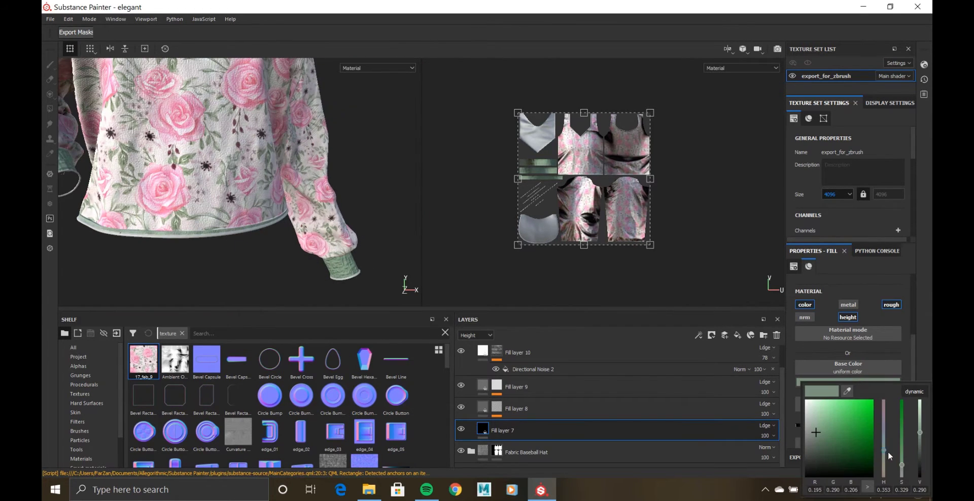
pyautogui.scroll(-5, 266, 222)
pyautogui.keyDown('alt'); pyautogui.moveTo(267, 222); pyautogui.dragTo(175, 221); pyautogui.keyUp('alt')
pyautogui.scroll(5, 304, 206)
pyautogui.scroll(-2, 175, 221)
pyautogui.scroll(1, 504, 382)
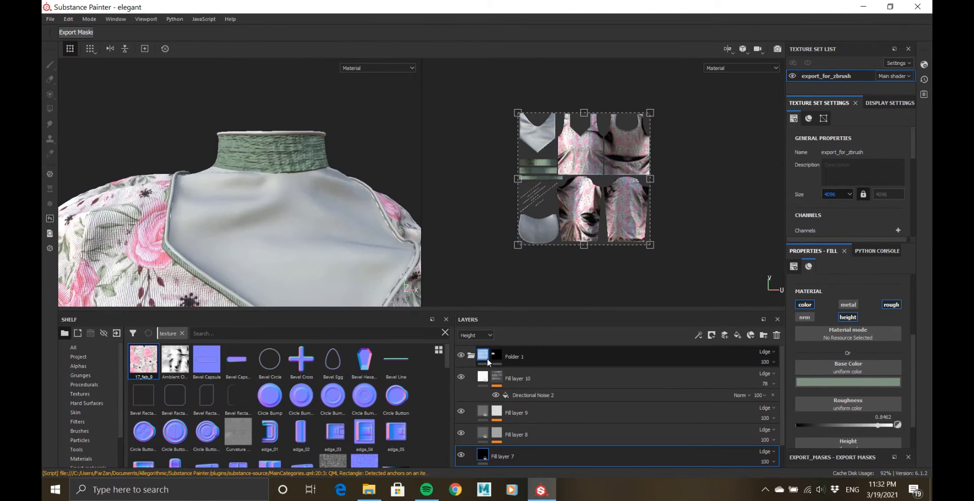
# - Collapse Folder 1, add a fill layer and a folder above it, and move the fill layer into the new folder
pyautogui.click(485, 362)
pyautogui.click(471, 355)
pyautogui.scroll(-4, 322, 255)
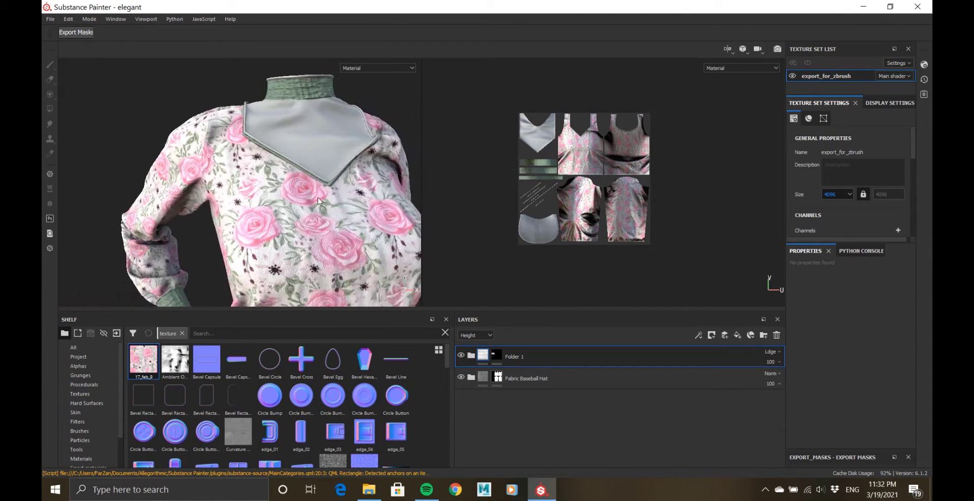
pyautogui.click(738, 335)
pyautogui.click(764, 335)
pyautogui.moveTo(486, 379); pyautogui.dragTo(496, 356)
# - Give Folder 2 a black mask and polygon-fill the plain neckline panels so that only they are included
pyautogui.rightClick(495, 360)
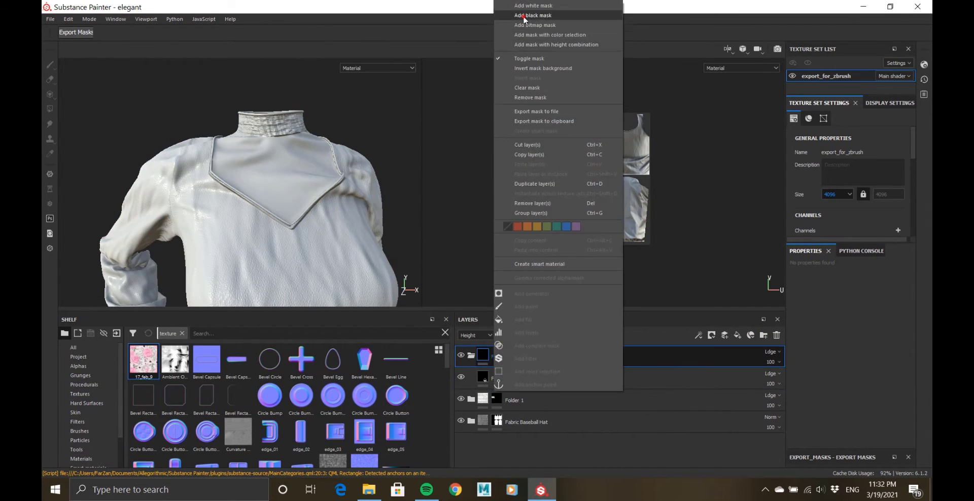
pyautogui.click(533, 25)
pyautogui.keyDown('alt'); pyautogui.moveTo(264, 221); pyautogui.dragTo(303, 176); pyautogui.keyUp('alt')
pyautogui.keyDown('alt'); pyautogui.moveTo(368, 217); pyautogui.dragTo(269, 223); pyautogui.keyUp('alt')
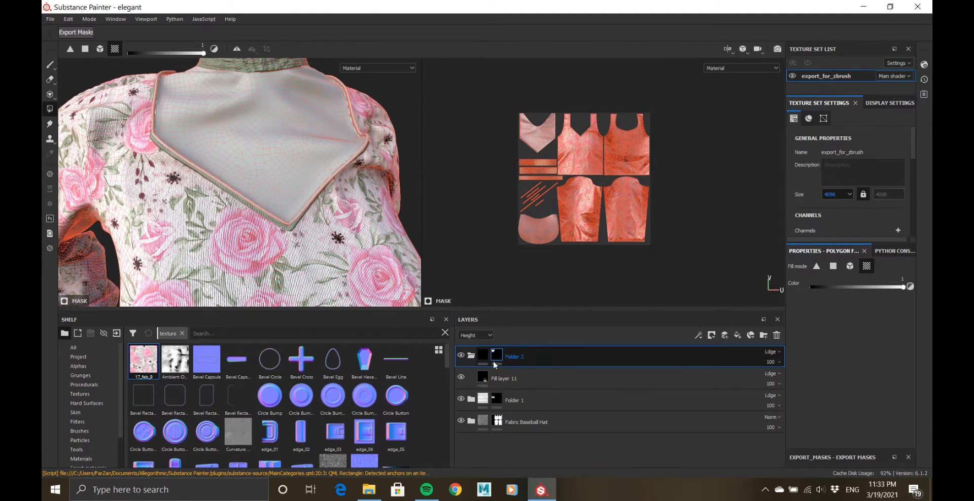
pyautogui.click(471, 356)
pyautogui.click(483, 355)
pyautogui.click(472, 356)
pyautogui.click(483, 377)
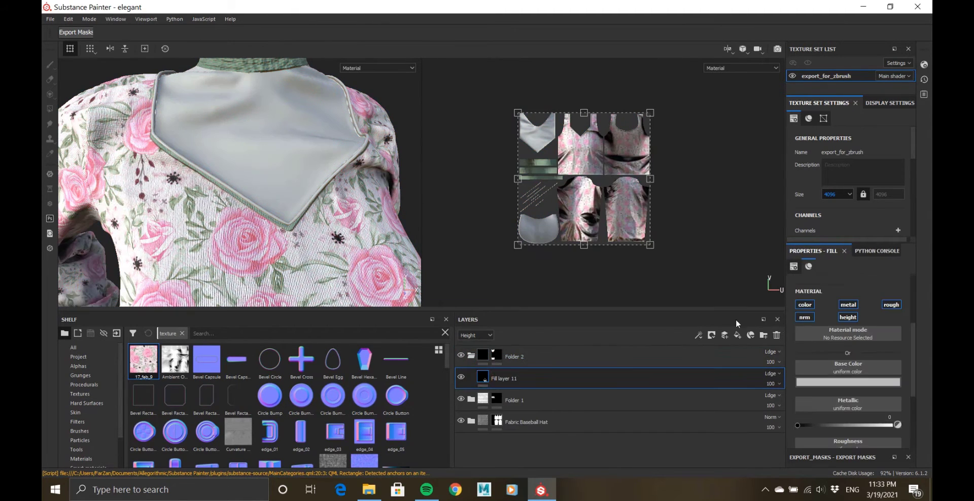
# - Darken Fill layer 11's base color to a medium grey
pyautogui.click(826, 382)
pyautogui.moveTo(826, 425); pyautogui.dragTo(772, 445)
pyautogui.keyDown('alt'); pyautogui.moveTo(239, 213); pyautogui.dragTo(324, 193); pyautogui.keyUp('alt')
# - Switch the main shader to adobe-dimension in the shader settings
pyautogui.click(924, 69)
pyautogui.click(788, 94)
pyautogui.click(805, 121)
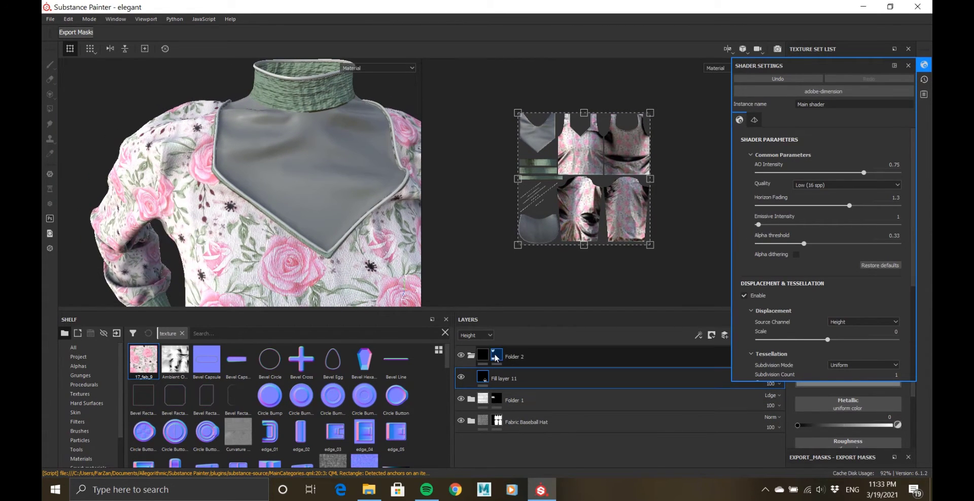
pyautogui.click(924, 64)
# - Add an Opacity channel to the texture set
pyautogui.scroll(-3, 860, 318)
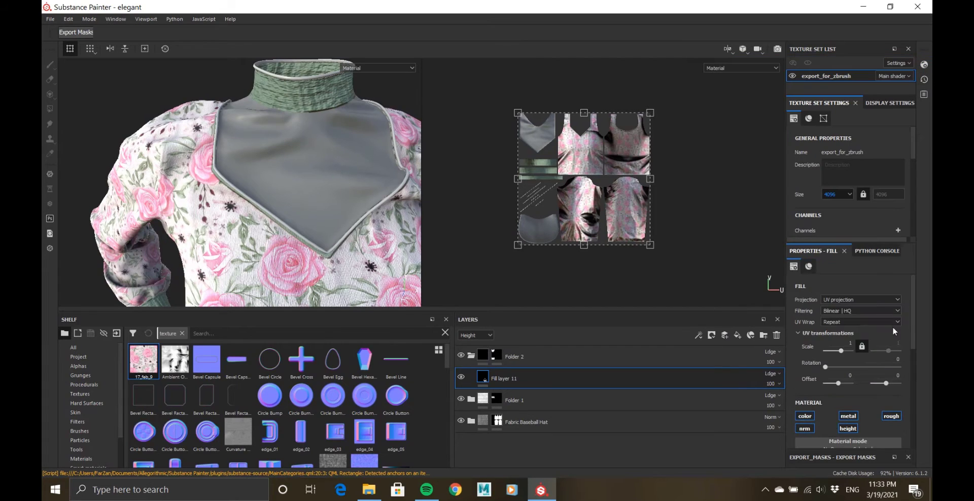
pyautogui.scroll(-2, 907, 345)
pyautogui.scroll(2, 905, 349)
pyautogui.click(861, 251)
pyautogui.click(827, 251)
pyautogui.scroll(-1, 896, 203)
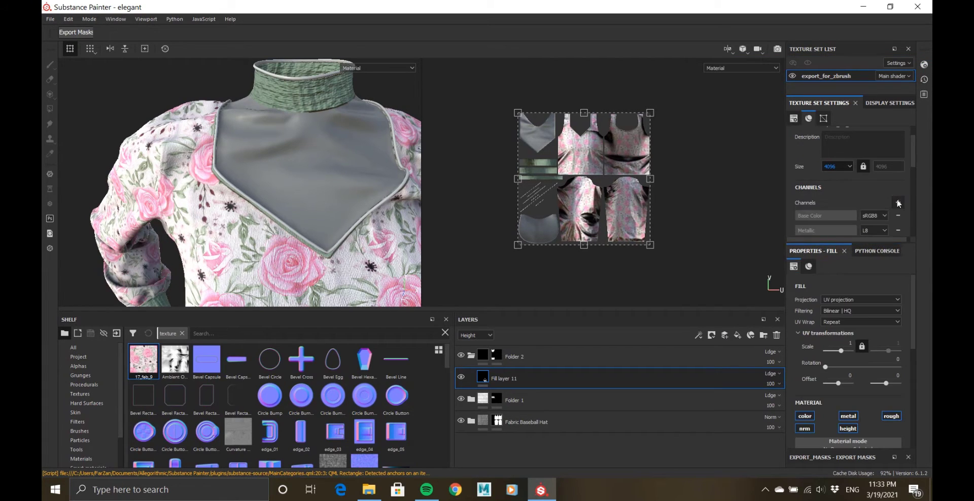
pyautogui.click(898, 202)
pyautogui.click(895, 300)
# - Give Fill layer 11 a dark grey base color, a roughness of 0.8221 and a height of 0.0673
pyautogui.keyDown('alt'); pyautogui.moveTo(314, 232); pyautogui.dragTo(289, 201); pyautogui.keyUp('alt')
pyautogui.scroll(-5, 814, 400)
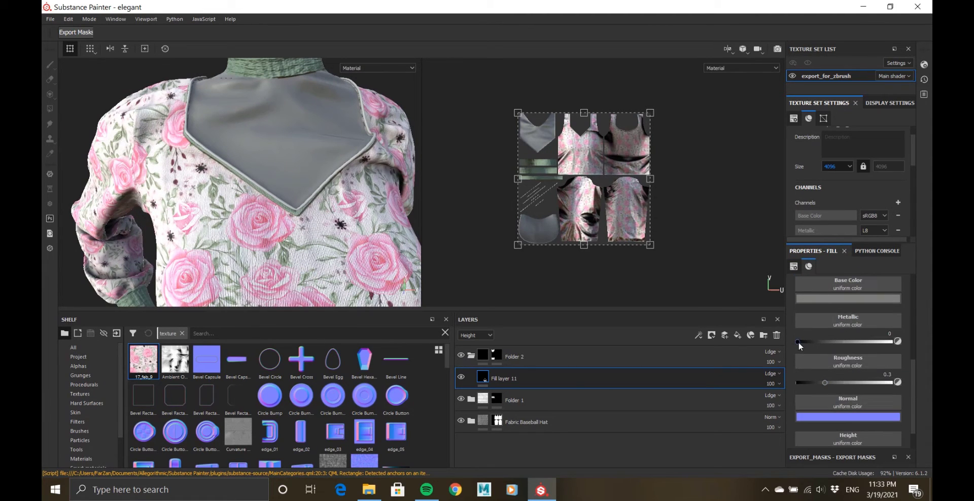
pyautogui.click(825, 300)
pyautogui.click(808, 375)
pyautogui.moveTo(825, 384); pyautogui.dragTo(875, 384)
pyautogui.scroll(-1, 852, 389)
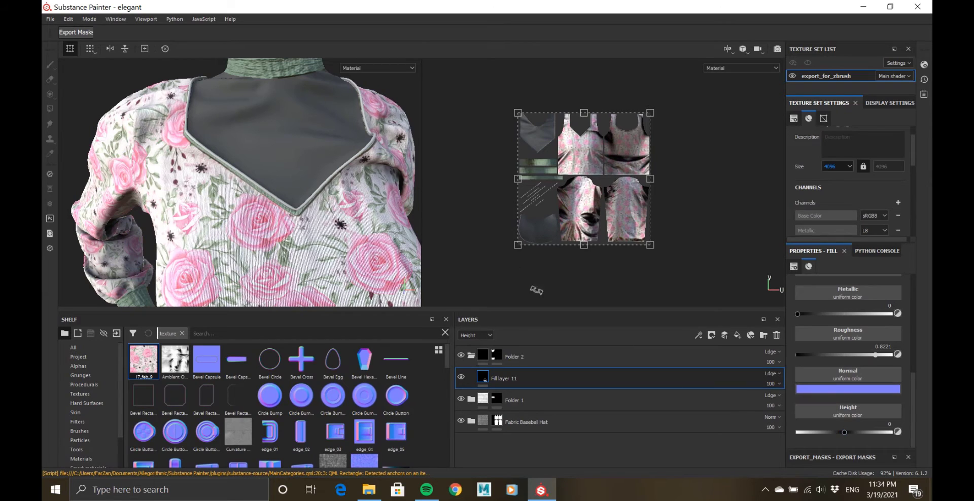
pyautogui.moveTo(849, 434); pyautogui.dragTo(847, 434)
pyautogui.scroll(2, 315, 203)
pyautogui.keyDown('alt'); pyautogui.moveTo(314, 203); pyautogui.dragTo(300, 241); pyautogui.keyUp('alt')
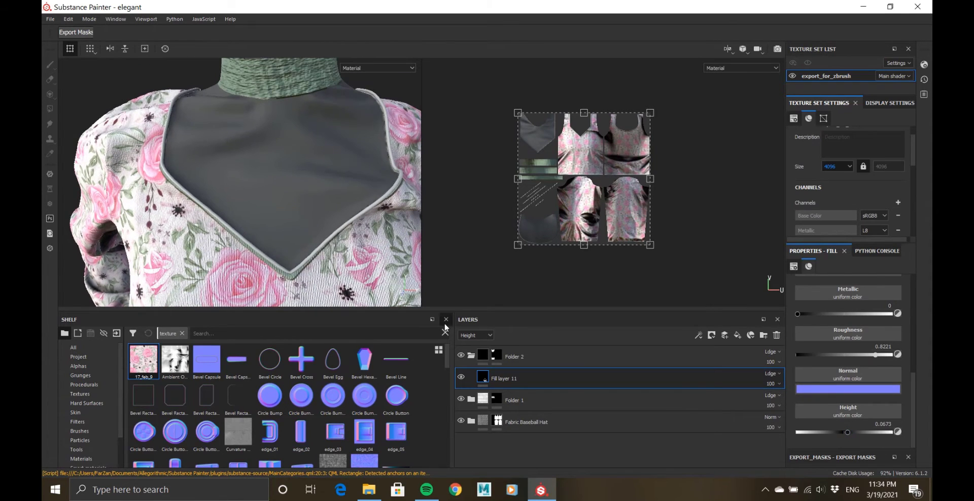
pyautogui.scroll(2, 874, 317)
# - Import the depositphotos seamless diamond pattern image from File Explorer into the shelf as a texture
pyautogui.click(369, 490)
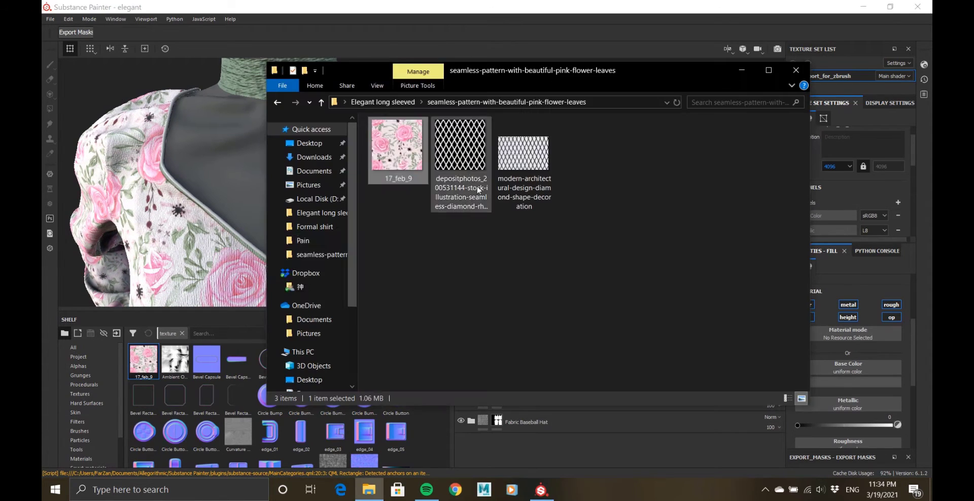
pyautogui.moveTo(477, 187); pyautogui.dragTo(223, 400)
pyautogui.click(601, 368)
pyautogui.click(552, 370)
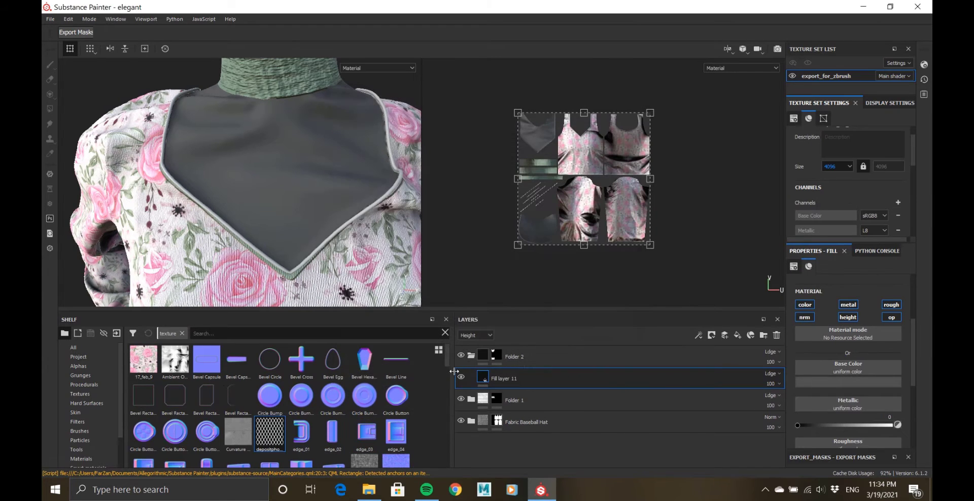
# - Assign the imported diamond pattern to the opacity of Fill layer 11 and set its UV scale to 20
pyautogui.scroll(-5, 838, 412)
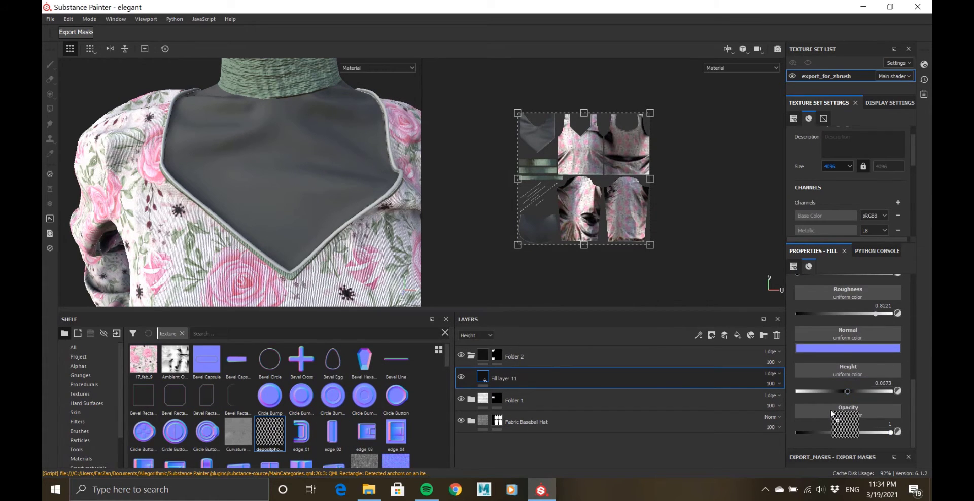
pyautogui.moveTo(832, 414); pyautogui.dragTo(843, 414)
pyautogui.scroll(4, 860, 431)
pyautogui.moveTo(838, 329); pyautogui.dragTo(845, 328)
pyautogui.keyDown('alt'); pyautogui.moveTo(279, 181); pyautogui.dragTo(307, 171); pyautogui.keyUp('alt')
pyautogui.keyDown('alt'); pyautogui.moveTo(307, 172); pyautogui.dragTo(311, 218, button='right'); pyautogui.keyUp('alt')
pyautogui.keyDown('alt'); pyautogui.moveTo(311, 218); pyautogui.dragTo(243, 219); pyautogui.keyUp('alt')
pyautogui.keyDown('alt'); pyautogui.moveTo(285, 229); pyautogui.dragTo(328, 305, button='right'); pyautogui.keyUp('alt')
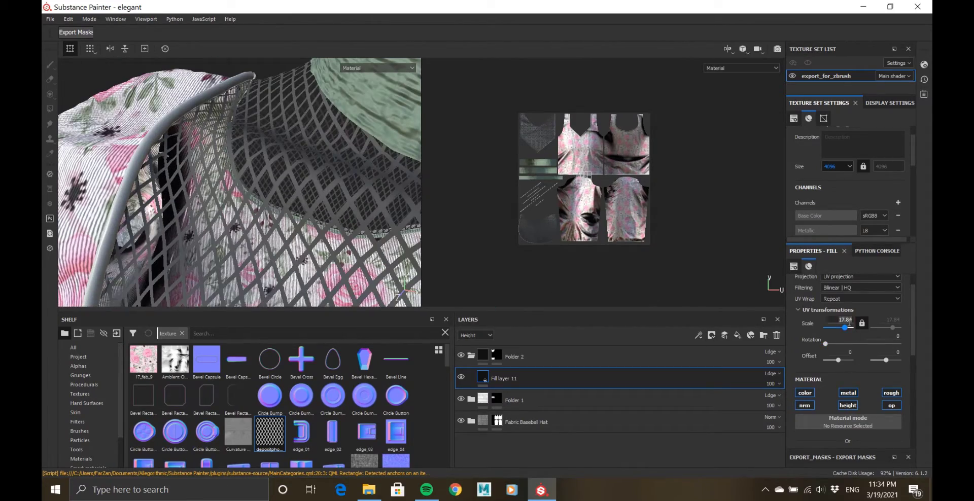
pyautogui.keyDown('alt'); pyautogui.moveTo(324, 208); pyautogui.dragTo(350, 210); pyautogui.keyUp('alt')
pyautogui.keyDown('alt'); pyautogui.moveTo(350, 211); pyautogui.dragTo(316, 206, button='right'); pyautogui.keyUp('alt')
pyautogui.keyDown('alt'); pyautogui.moveTo(316, 205); pyautogui.dragTo(325, 239); pyautogui.keyUp('alt')
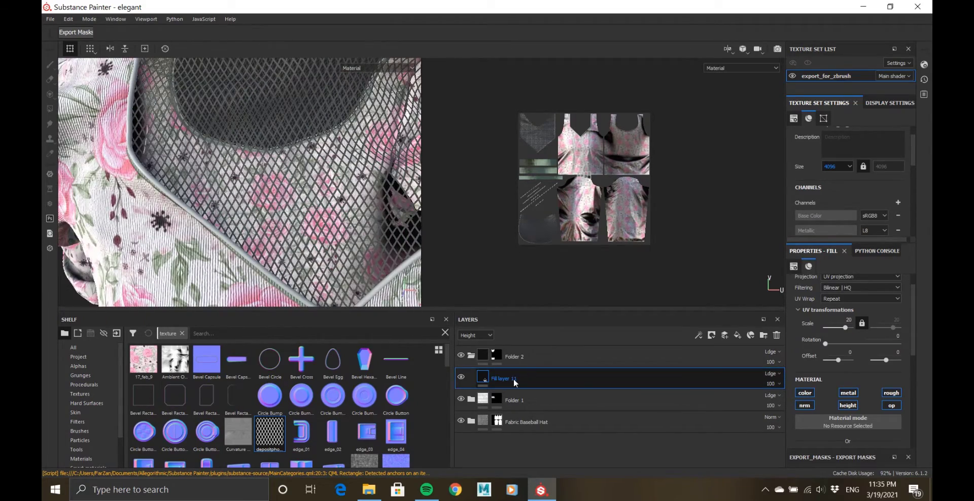
pyautogui.rightClick(569, 391)
pyautogui.click(529, 319)
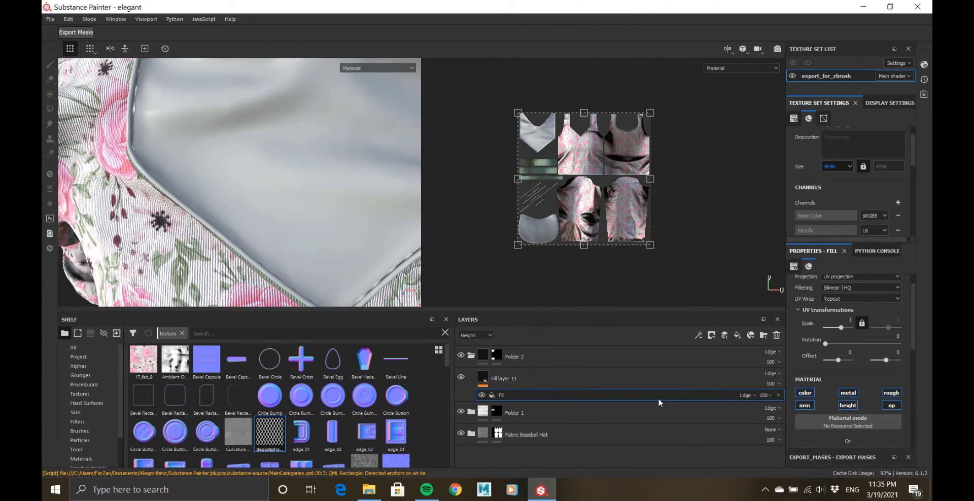
pyautogui.rightClick(526, 389)
pyautogui.click(535, 335)
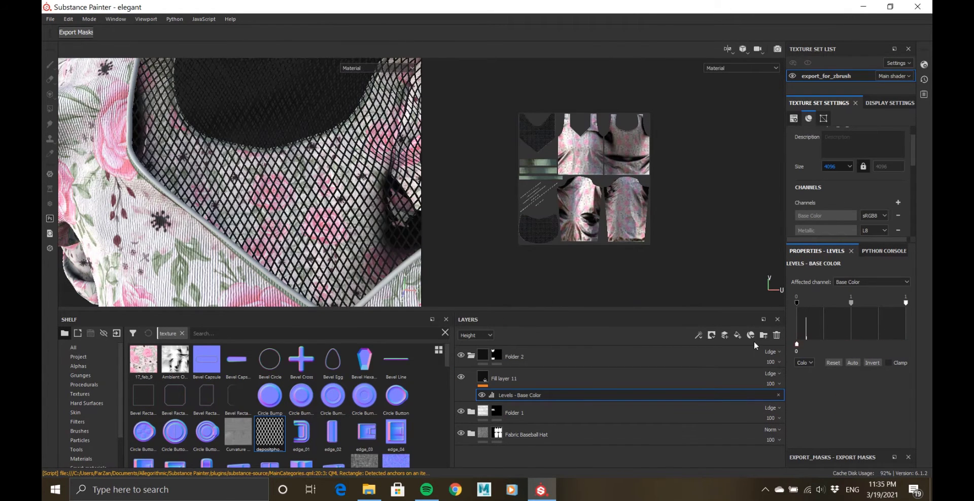
pyautogui.click(778, 396)
# - Add a Warp filter to Fill layer 11 with an intensity of 0.5
pyautogui.click(485, 379)
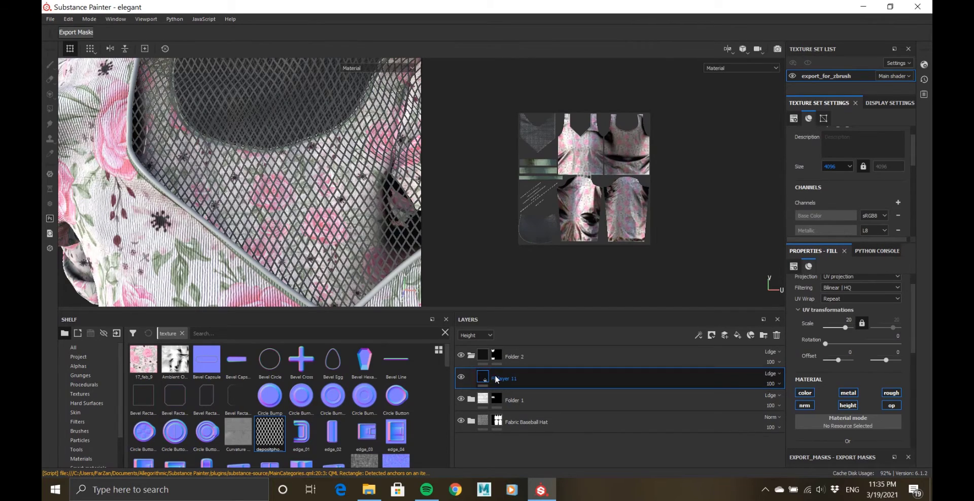
pyautogui.rightClick(495, 380)
pyautogui.click(533, 351)
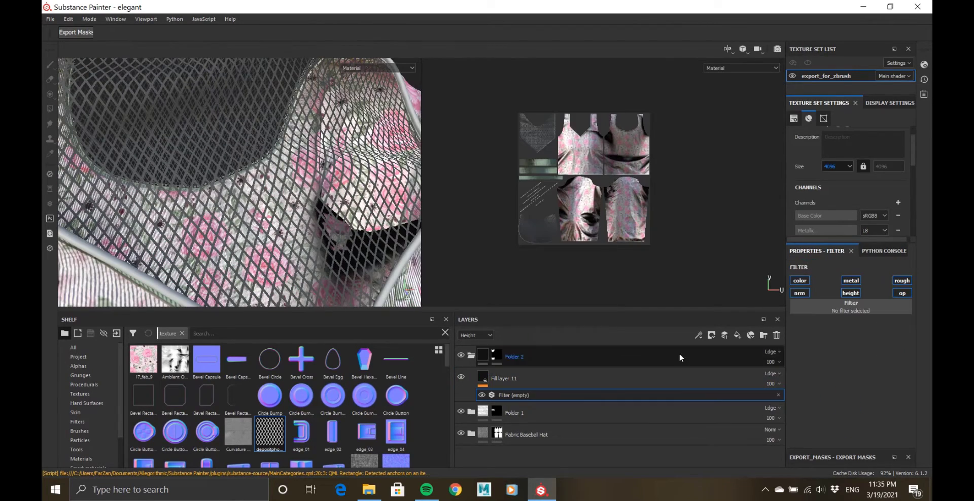
pyautogui.click(851, 307)
pyautogui.click(815, 365)
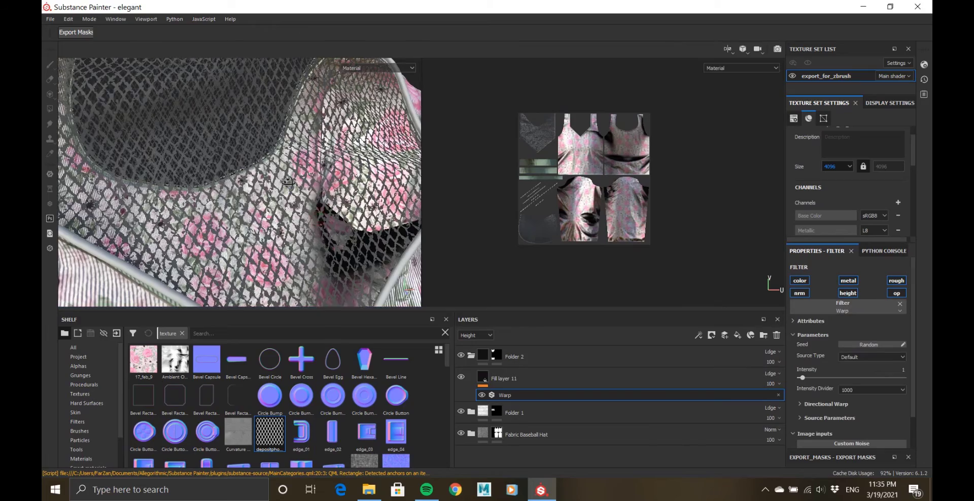
pyautogui.keyDown('alt'); pyautogui.moveTo(293, 197); pyautogui.dragTo(274, 177, button='right'); pyautogui.keyUp('alt')
pyautogui.keyDown('alt'); pyautogui.moveTo(274, 178); pyautogui.dragTo(279, 147); pyautogui.keyUp('alt')
pyautogui.write('0.5')
pyautogui.press('Return')
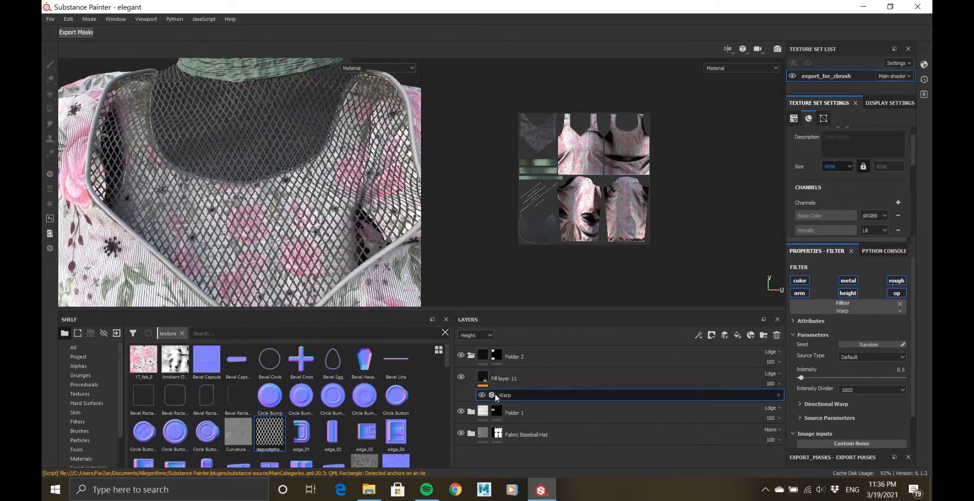
# - Add a fill layer above Fill layer 11 with only the height channel active, at a height of 0.3462
pyautogui.click(583, 379)
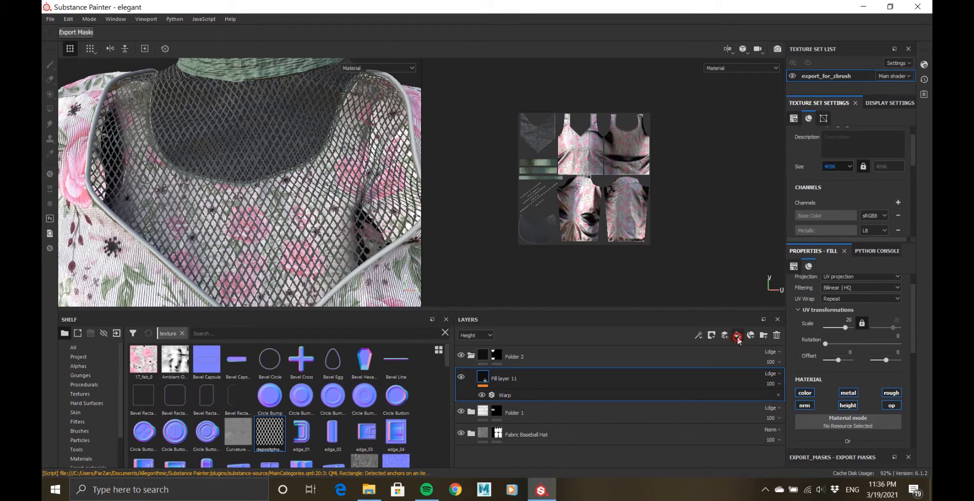
pyautogui.click(737, 336)
pyautogui.click(851, 393)
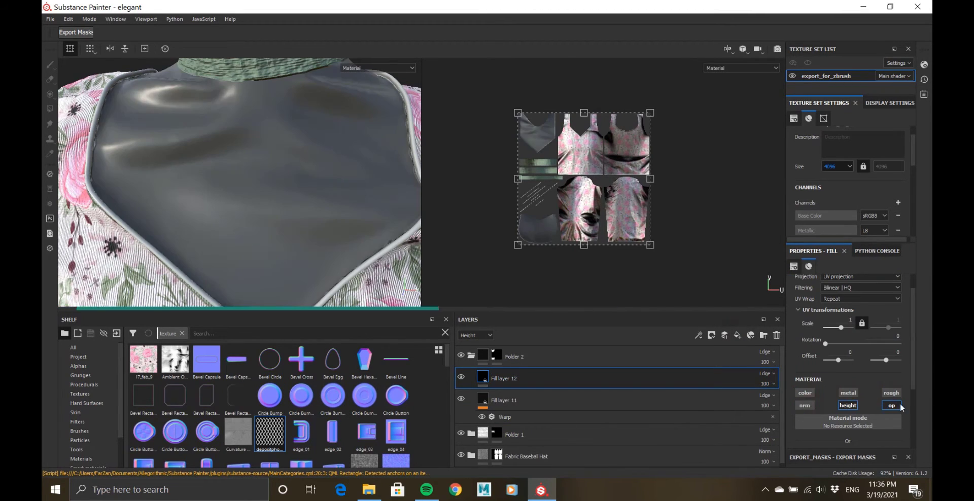
pyautogui.scroll(-3, 849, 399)
# - Give Fill layer 12 a black mask with a fill of the diamond pattern at UV scale 20
pyautogui.rightClick(484, 377)
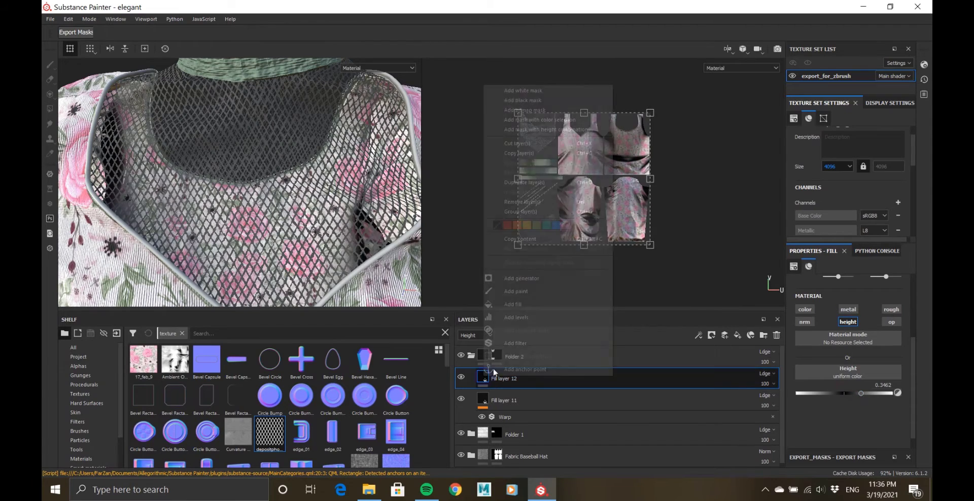
pyautogui.click(516, 102)
pyautogui.rightClick(497, 376)
pyautogui.click(528, 304)
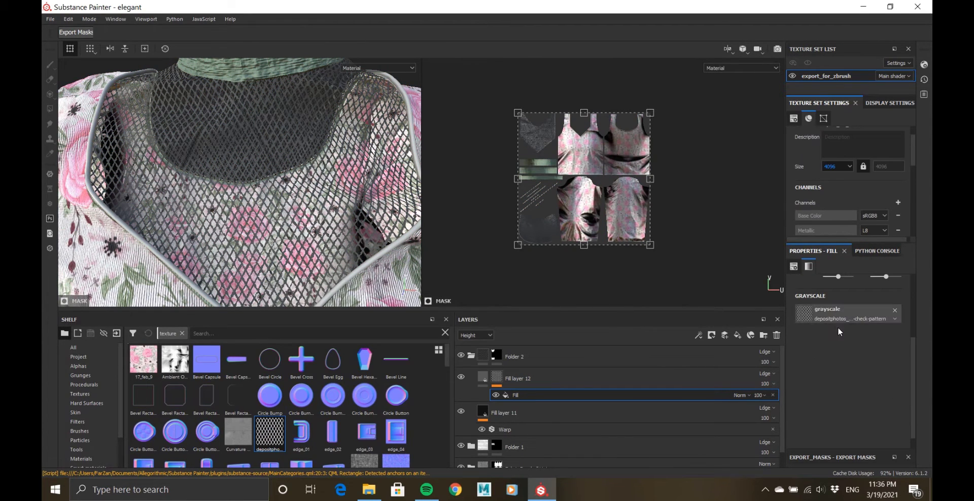
pyautogui.scroll(4, 838, 331)
pyautogui.press('Return')
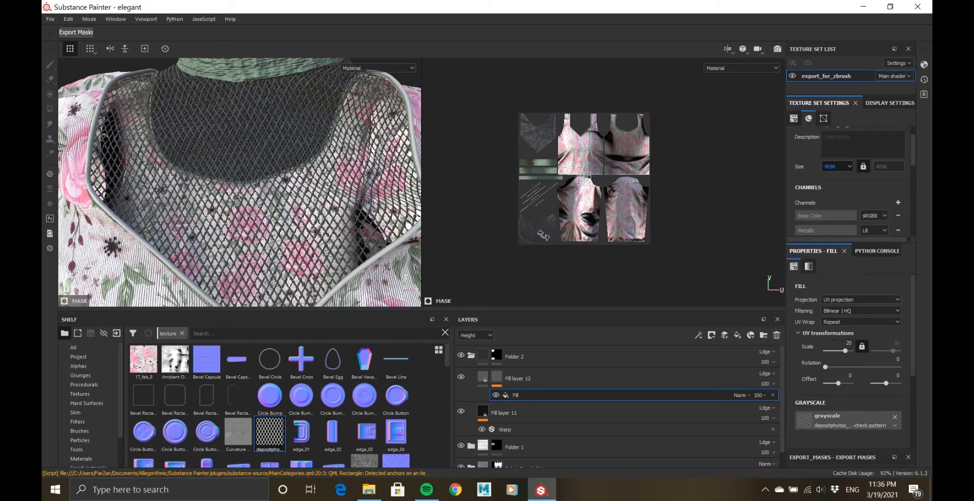
# - Compare the mesh relief up close with the fill in Fill layer 12's mask hidden and shown
pyautogui.scroll(6, 350, 234)
pyautogui.click(483, 378)
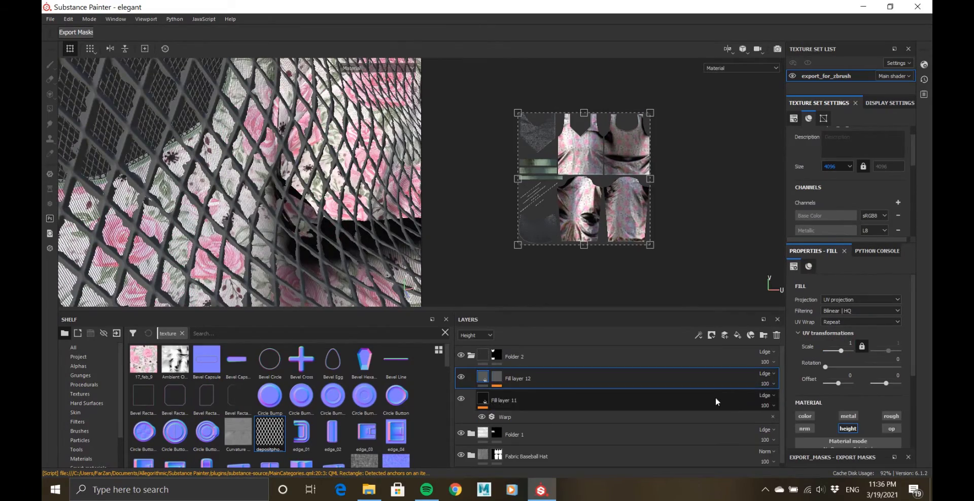
pyautogui.click(497, 377)
pyautogui.click(508, 396)
pyautogui.keyDown('alt'); pyautogui.moveTo(327, 235); pyautogui.dragTo(373, 246); pyautogui.keyUp('alt')
pyautogui.click(495, 396)
pyautogui.click(496, 396)
# - Set the height of Fill layer 12 to 1
pyautogui.keyDown('alt'); pyautogui.moveTo(284, 203); pyautogui.dragTo(195, 203); pyautogui.keyUp('alt')
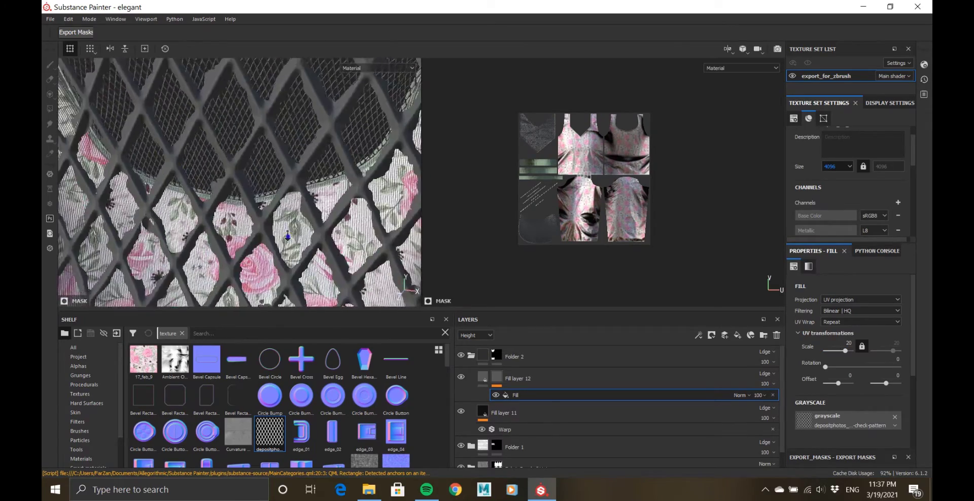
pyautogui.keyDown('alt'); pyautogui.moveTo(195, 203); pyautogui.dragTo(174, 177, button='right'); pyautogui.keyUp('alt')
pyautogui.keyDown('alt'); pyautogui.moveTo(174, 177); pyautogui.dragTo(229, 188); pyautogui.keyUp('alt')
pyautogui.keyDown('alt'); pyautogui.moveTo(228, 187); pyautogui.dragTo(259, 213, button='right'); pyautogui.keyUp('alt')
pyautogui.keyDown('alt'); pyautogui.moveTo(259, 213); pyautogui.dragTo(177, 208); pyautogui.keyUp('alt')
pyautogui.click(581, 385)
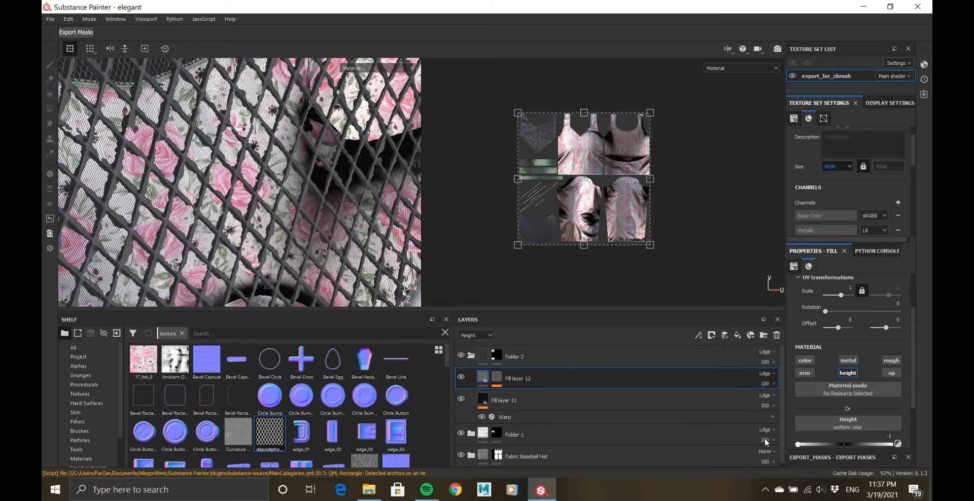
pyautogui.moveTo(290, 203)
pyautogui.keyDown('alt'); pyautogui.mouseDown()
pyautogui.moveTo(300, 313)
pyautogui.moveTo(311, 165)
pyautogui.moveTo(297, 243)
pyautogui.moveTo(304, 203)
pyautogui.mouseUp(); pyautogui.keyUp('alt')
# - Set the intensity of the Warp filter on Fill layer 11 to 0.4
pyautogui.click(503, 417)
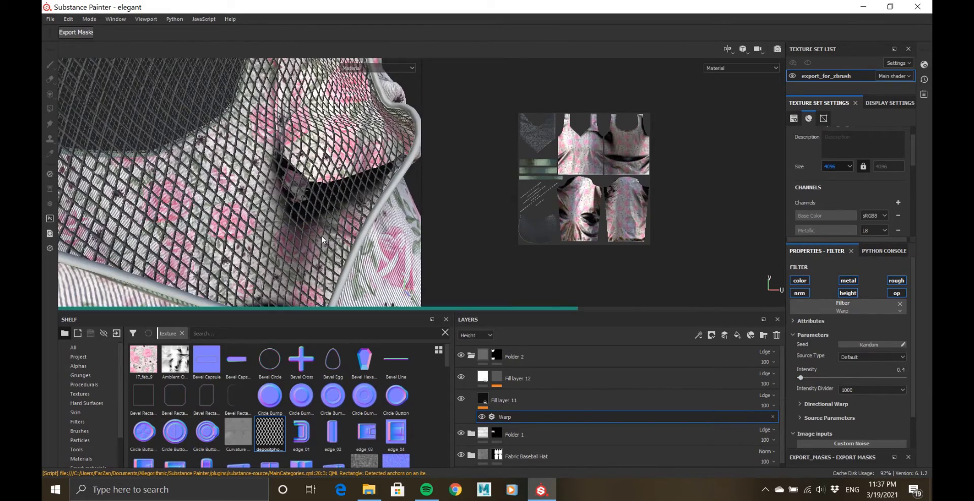
pyautogui.keyDown('alt'); pyautogui.moveTo(256, 225); pyautogui.dragTo(223, 167, button='right'); pyautogui.keyUp('alt')
pyautogui.keyDown('alt'); pyautogui.moveTo(224, 168); pyautogui.dragTo(239, 103); pyautogui.keyUp('alt')
pyautogui.keyDown('alt'); pyautogui.moveTo(239, 103); pyautogui.dragTo(207, 138, button='right'); pyautogui.keyUp('alt')
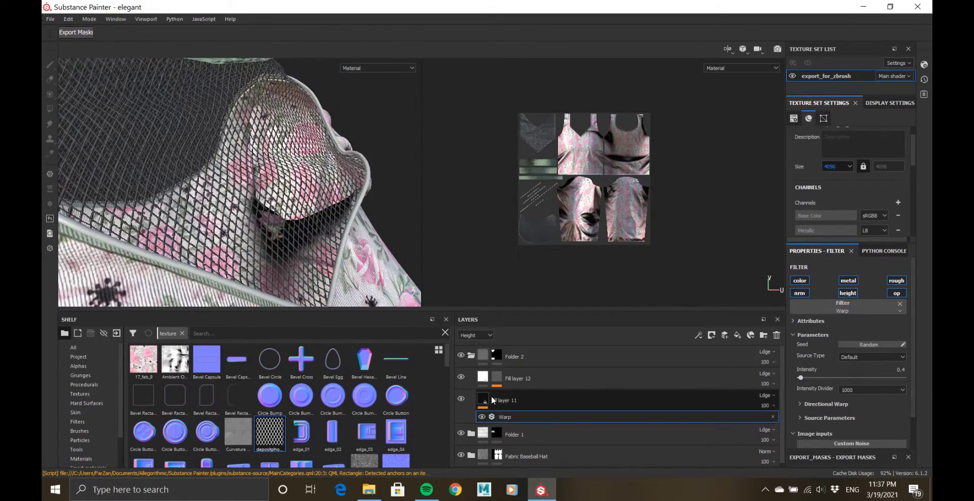
# - Try enabling the base color channel on Fill layer 12
pyautogui.click(497, 378)
pyautogui.click(516, 394)
pyautogui.keyDown('alt'); pyautogui.moveTo(367, 255); pyautogui.dragTo(384, 252); pyautogui.keyUp('alt')
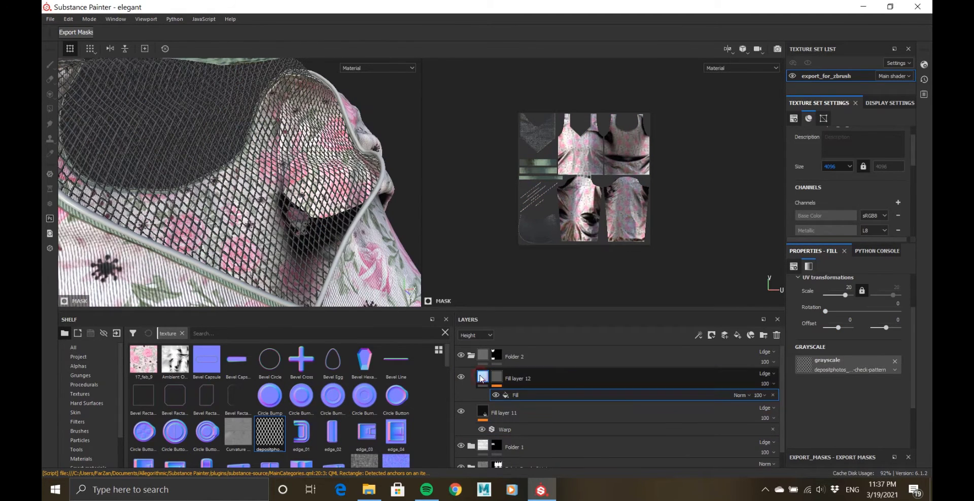
pyautogui.click(484, 378)
pyautogui.scroll(-1, 882, 376)
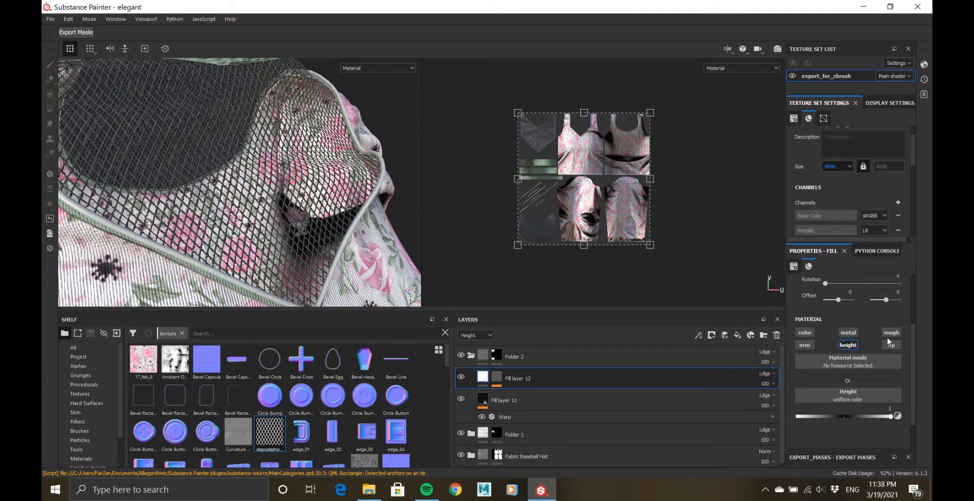
pyautogui.click(806, 335)
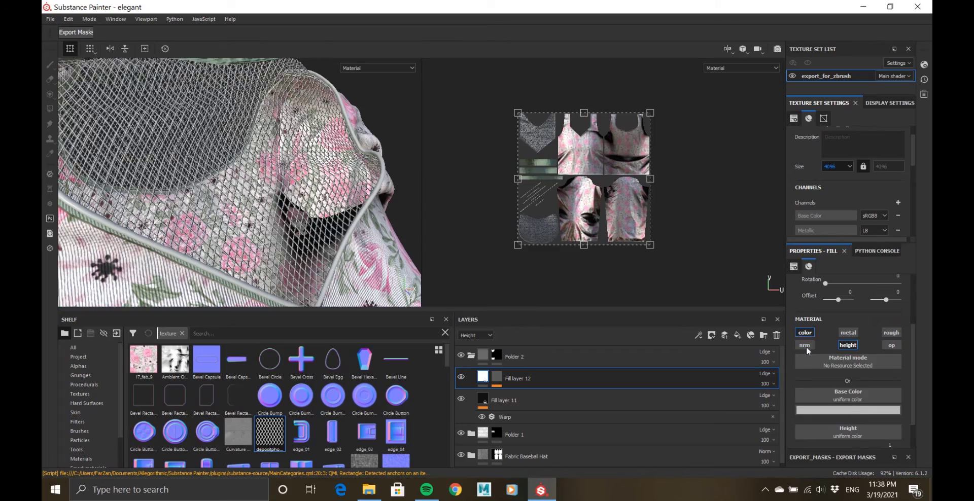
pyautogui.click(806, 334)
# - Add a Blur filter to the mask of Fill layer 12 with a blur intensity of 0.2
pyautogui.keyDown('alt'); pyautogui.moveTo(350, 213); pyautogui.dragTo(320, 218); pyautogui.keyUp('alt')
pyautogui.click(497, 378)
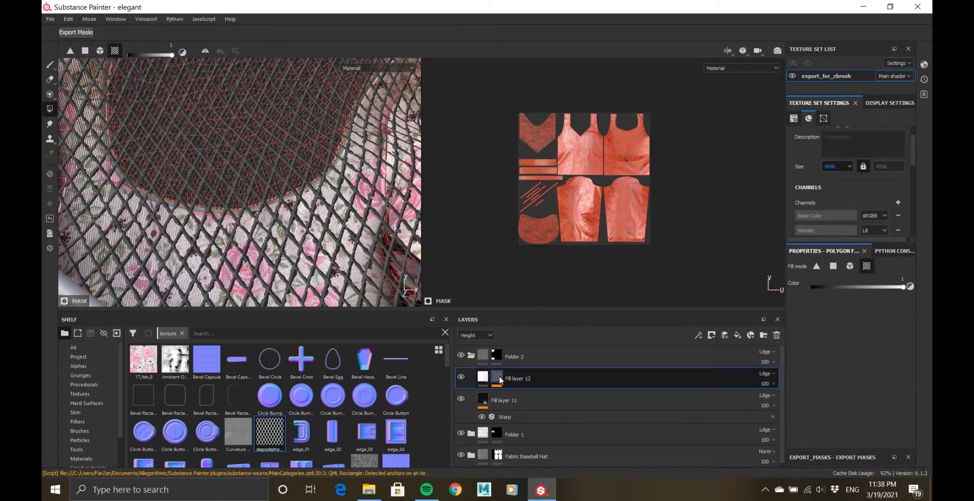
pyautogui.rightClick(515, 394)
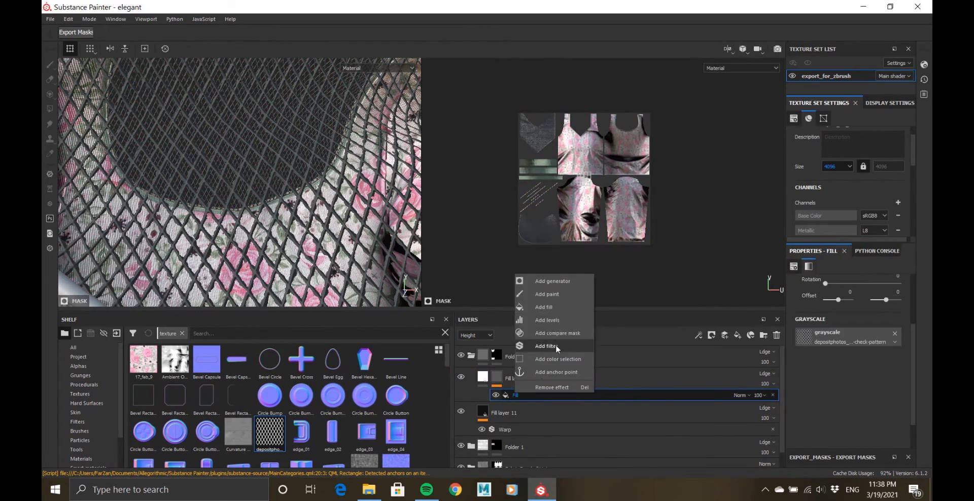
pyautogui.click(548, 347)
pyautogui.click(840, 285)
pyautogui.click(886, 318)
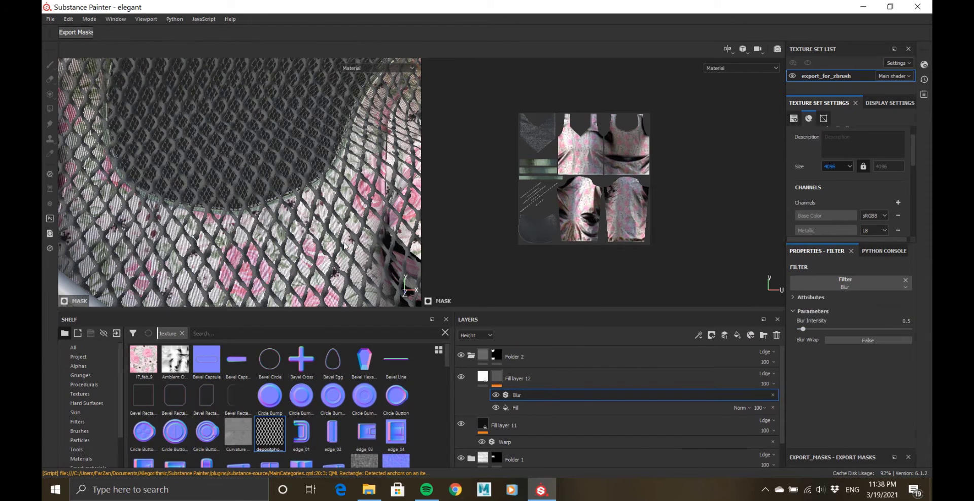
pyautogui.click(905, 321)
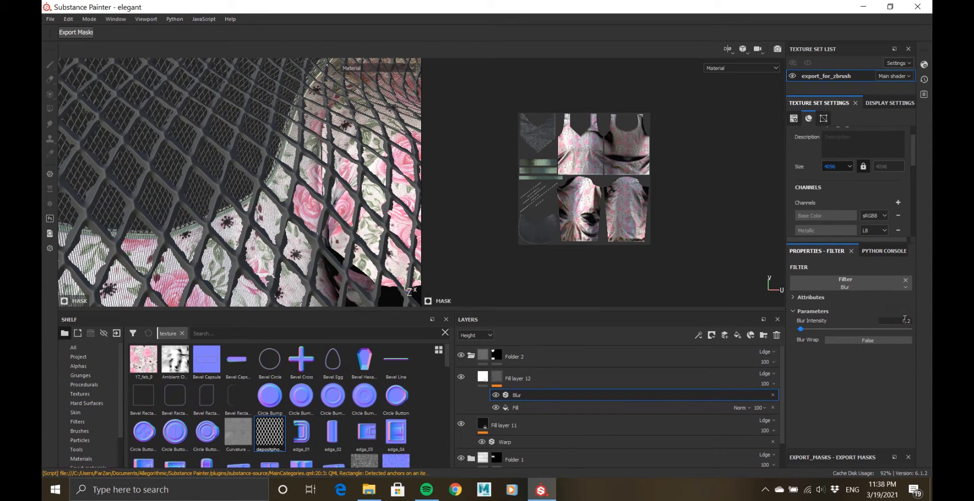
pyautogui.press('Return')
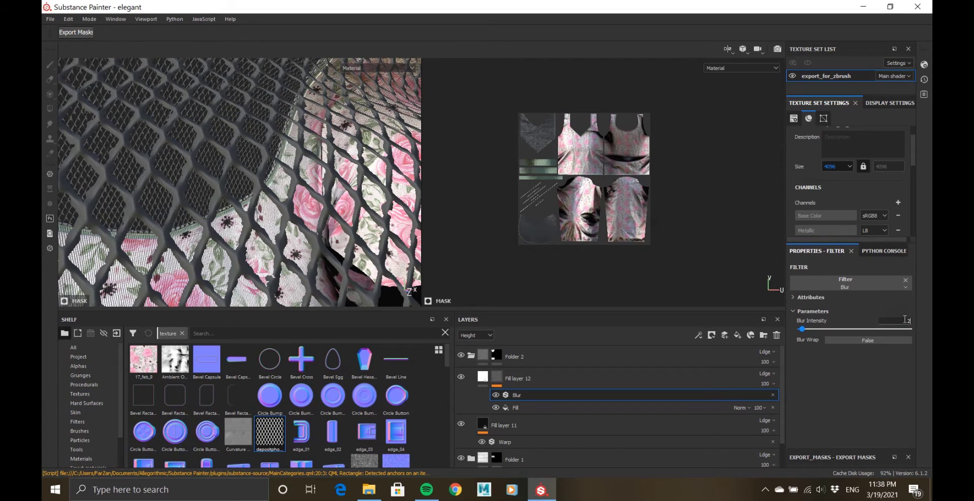
pyautogui.keyDown('alt'); pyautogui.moveTo(228, 187); pyautogui.dragTo(132, 193, button='right'); pyautogui.keyUp('alt')
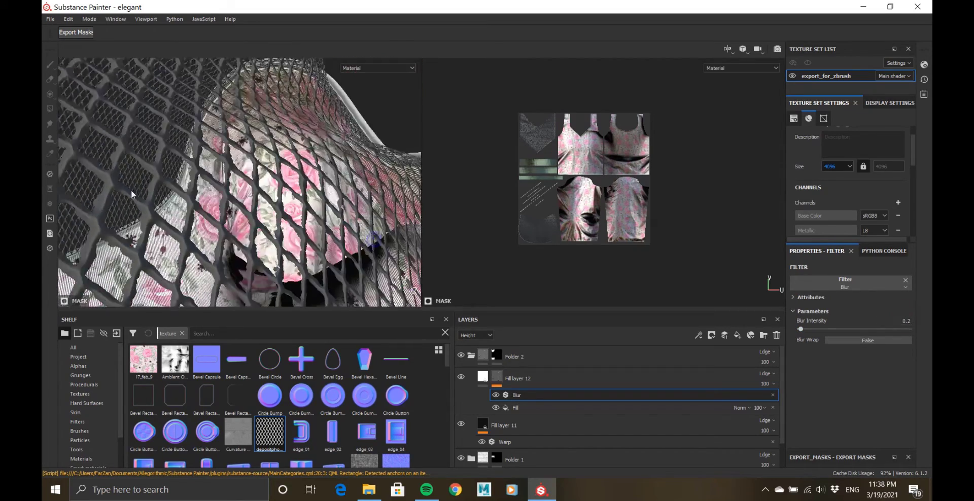
pyautogui.keyDown('alt'); pyautogui.moveTo(133, 193); pyautogui.dragTo(103, 248); pyautogui.keyUp('alt')
pyautogui.keyDown('alt'); pyautogui.moveTo(310, 158); pyautogui.dragTo(366, 170); pyautogui.keyUp('alt')
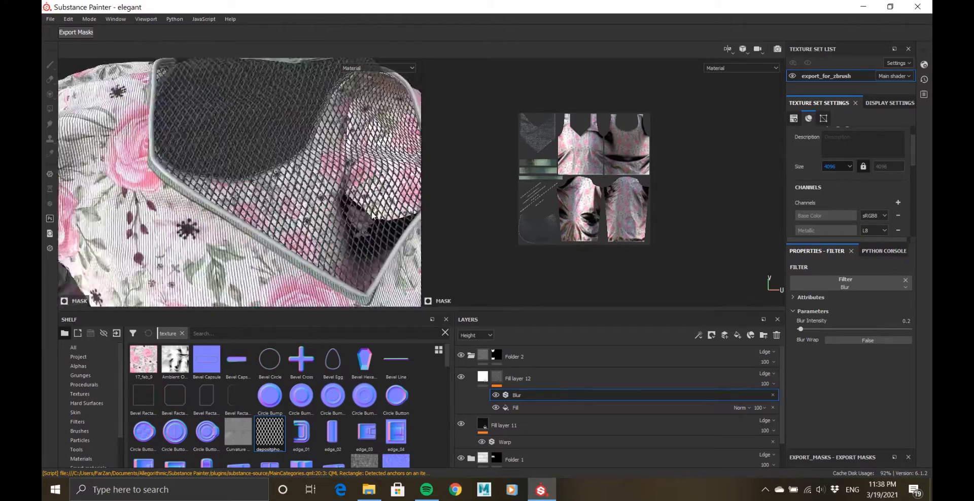
pyautogui.moveTo(366, 170)
pyautogui.keyDown('alt'); pyautogui.mouseDown(button='right')
pyautogui.moveTo(294, 167)
pyautogui.moveTo(350, 178)
pyautogui.mouseUp(button='right'); pyautogui.keyUp('alt')
# - Add a fill layer above Fill layer 12 with only the color and opacity channels active
pyautogui.click(526, 383)
pyautogui.click(526, 383)
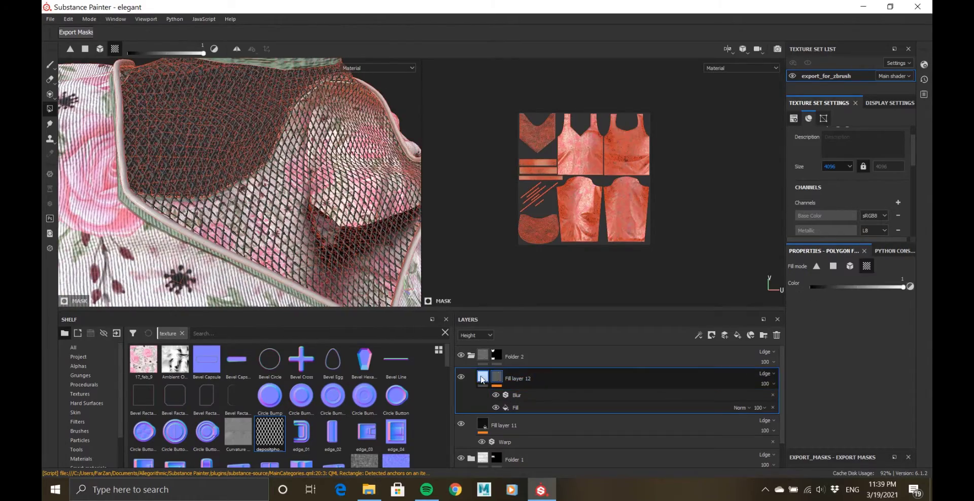
pyautogui.click(738, 336)
pyautogui.rightClick(484, 376)
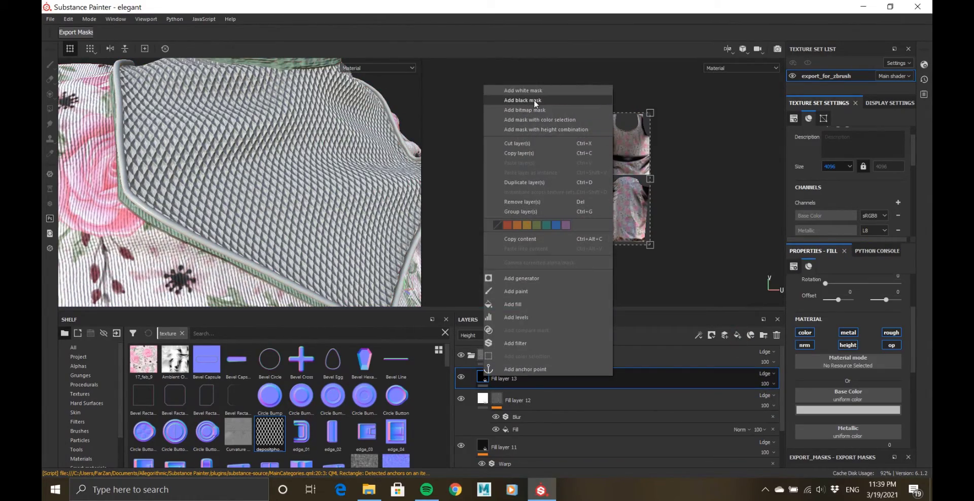
pyautogui.click(812, 334)
pyautogui.click(812, 334)
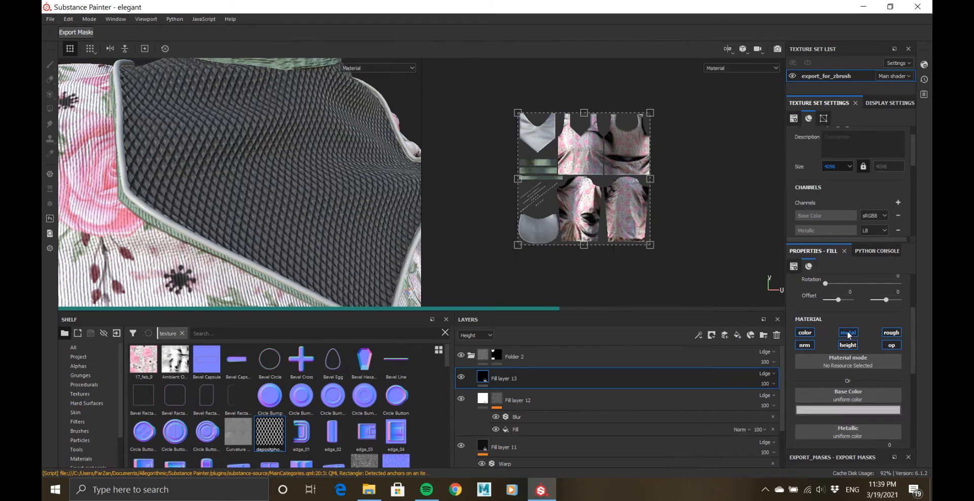
pyautogui.click(848, 333)
pyautogui.click(891, 335)
pyautogui.click(848, 346)
pyautogui.click(806, 346)
# - Assign the diamond pattern to the opacity of Fill layer 13 and set its UV scale to 20
pyautogui.scroll(-2, 869, 387)
pyautogui.moveTo(273, 433); pyautogui.dragTo(828, 393)
pyautogui.scroll(3, 828, 438)
pyautogui.write('20')
pyautogui.press('Return')
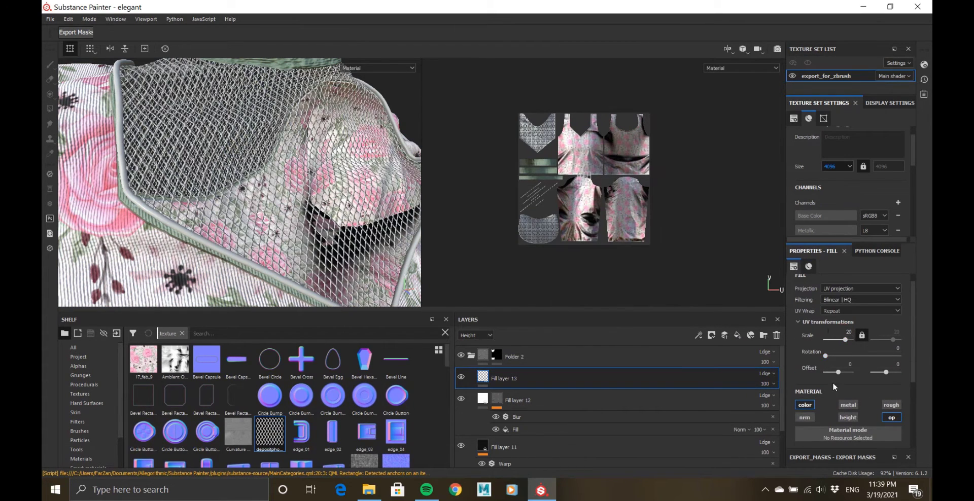
# - Add a black mask to Fill layer 13
pyautogui.rightClick(485, 378)
pyautogui.click(524, 102)
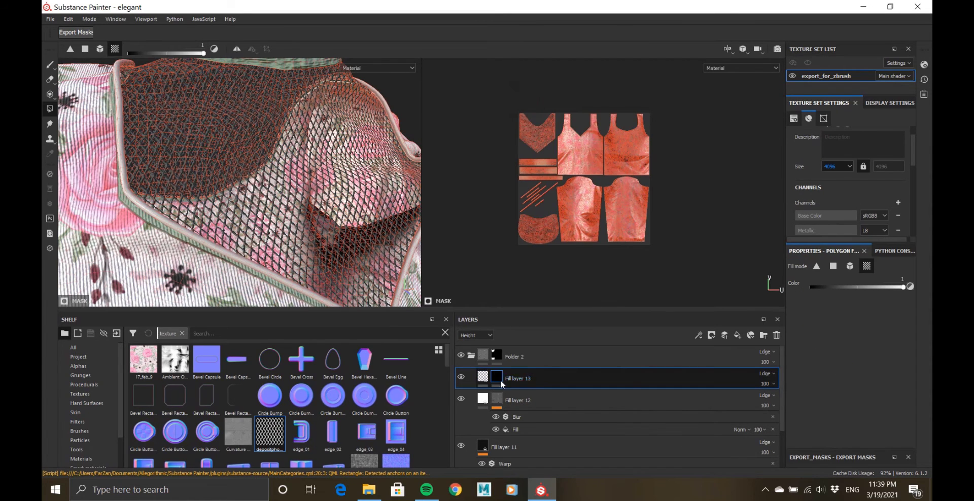
pyautogui.rightClick(501, 379)
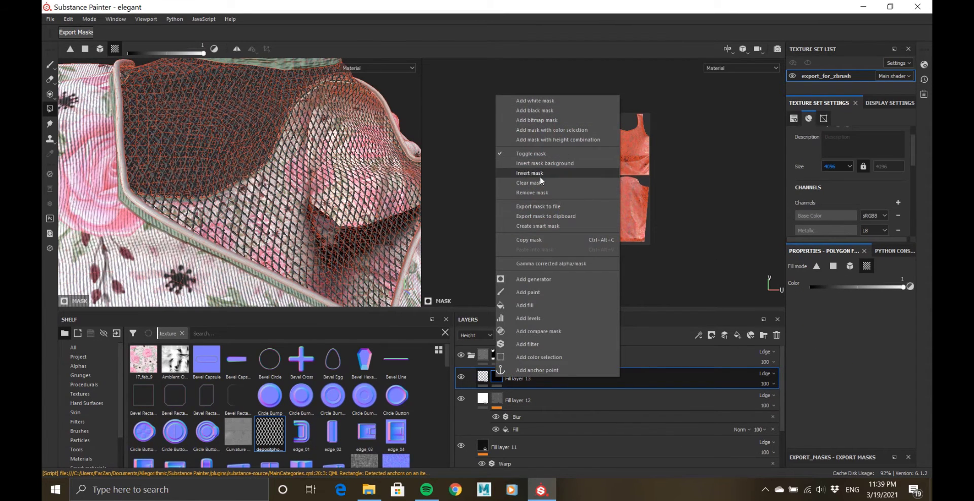
pyautogui.click(543, 282)
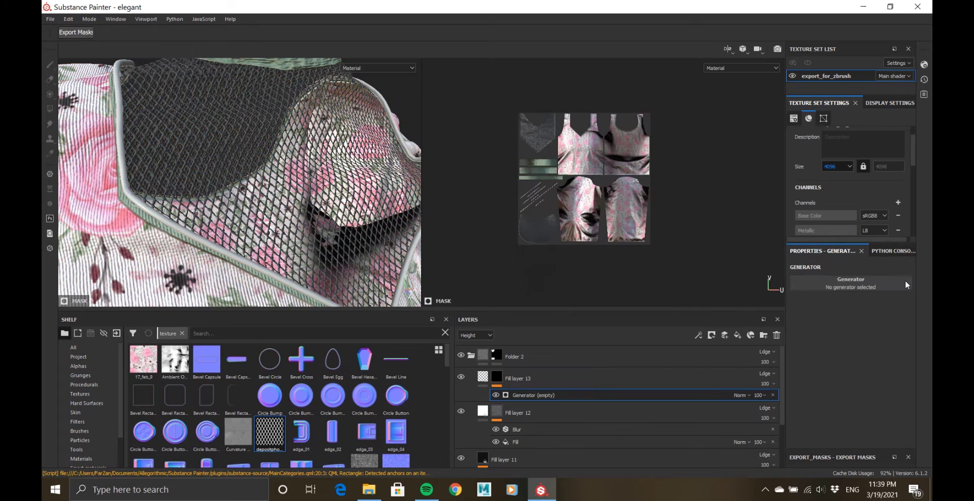
pyautogui.click(773, 396)
# - Add a fill to the mask of Fill layer 13 and assign the BnW Spots 3 texture as its grayscale source
pyautogui.rightClick(500, 378)
pyautogui.click(655, 345)
pyautogui.click(737, 335)
pyautogui.click(817, 379)
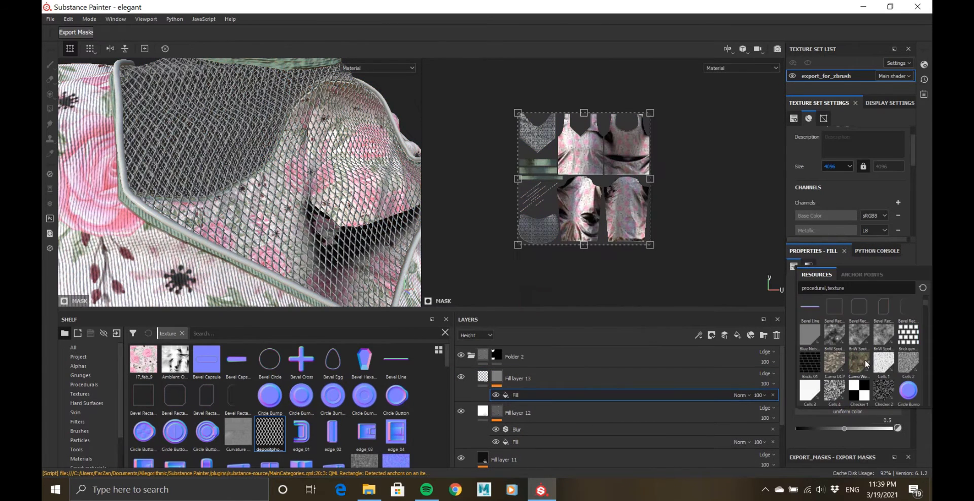
pyautogui.scroll(3, 863, 395)
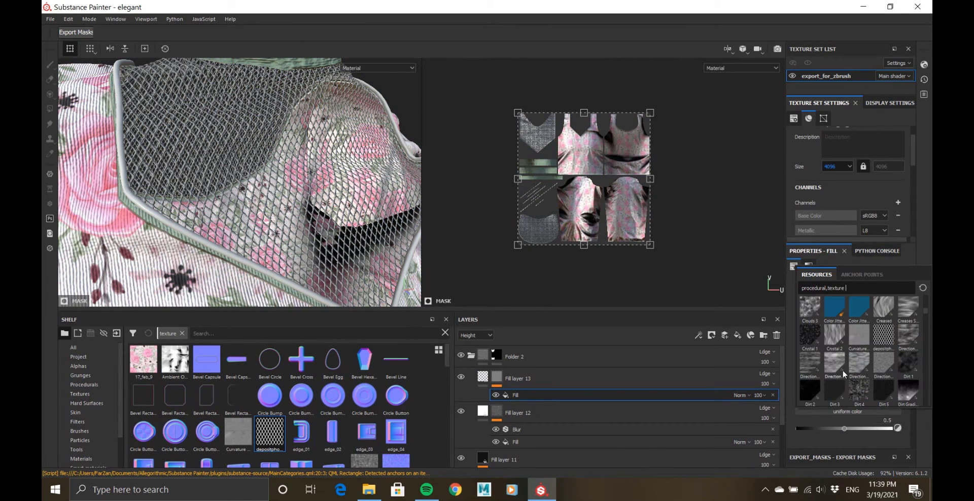
pyautogui.scroll(-3, 853, 384)
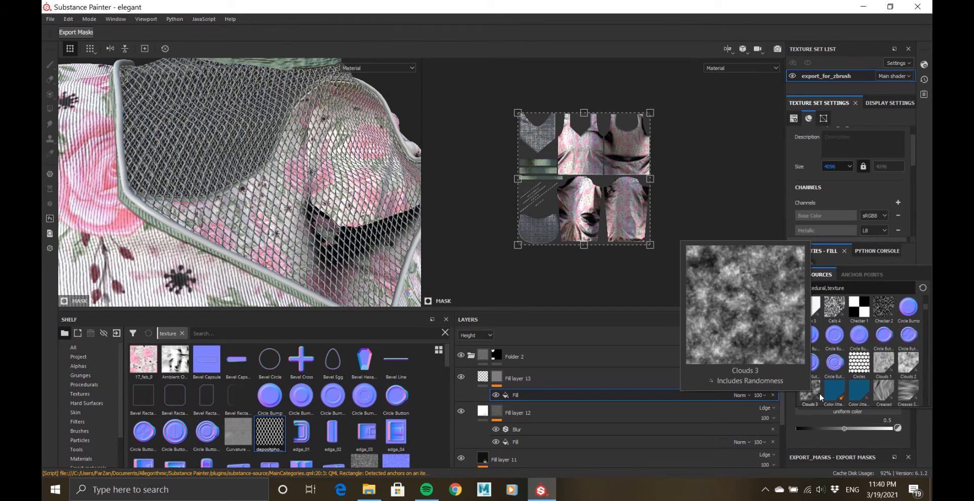
pyautogui.scroll(5, 865, 364)
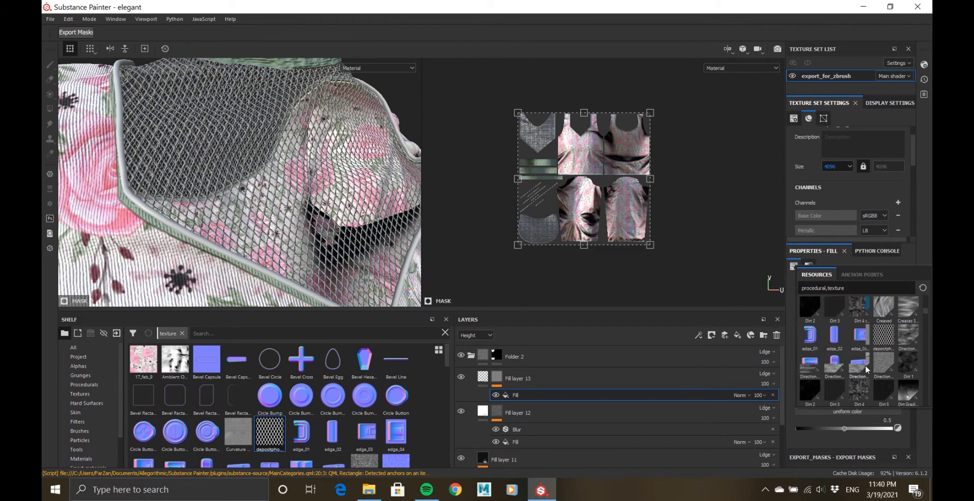
pyautogui.click(881, 333)
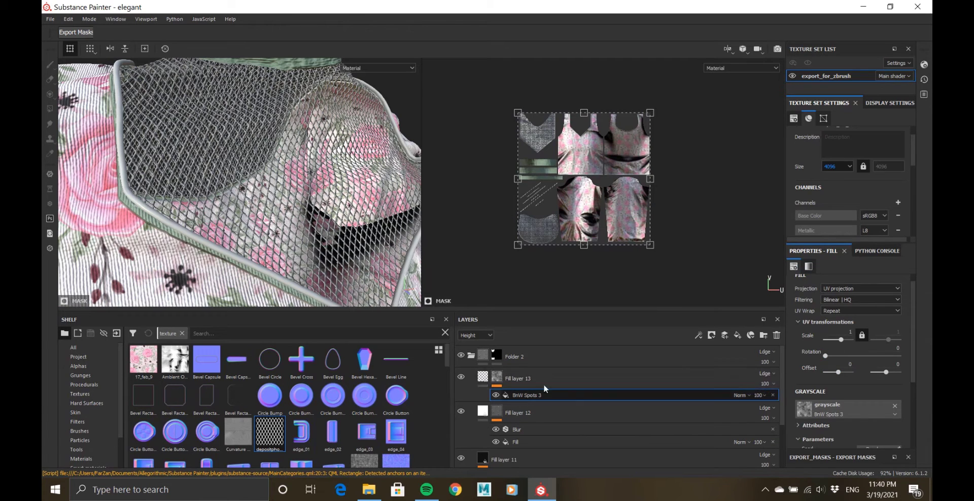
# - Set the base color of Fill layer 13 to a dark red
pyautogui.click(482, 377)
pyautogui.scroll(-2, 878, 433)
pyautogui.click(848, 428)
pyautogui.moveTo(865, 360); pyautogui.dragTo(872, 354)
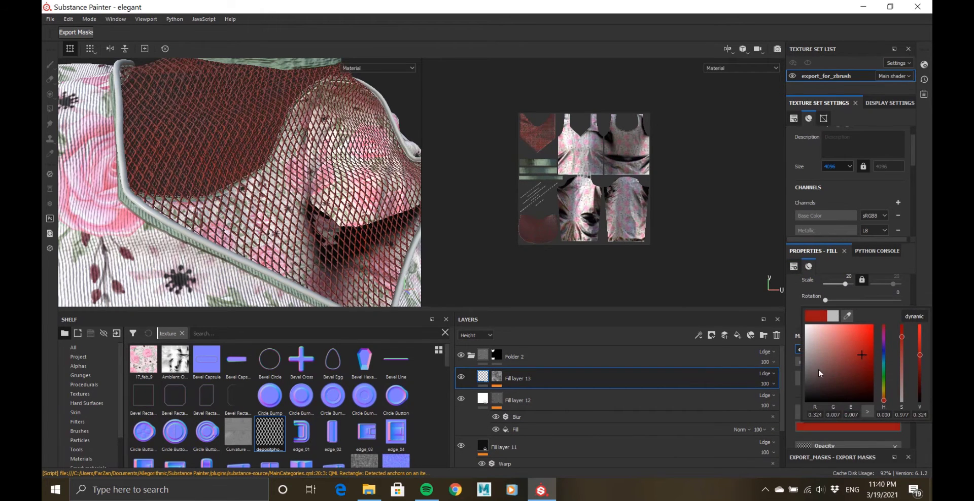
# - Lower the balance of the BnW Spots 3 fill in the mask of Fill layer 13
pyautogui.click(497, 377)
pyautogui.moveTo(851, 426); pyautogui.dragTo(830, 427)
pyautogui.keyDown('alt'); pyautogui.moveTo(390, 183); pyautogui.dragTo(459, 224); pyautogui.keyUp('alt')
# - Switch Fill layer 13 from the color channel to the roughness channel and set its roughness to 0.3462
pyautogui.click(483, 377)
pyautogui.click(805, 349)
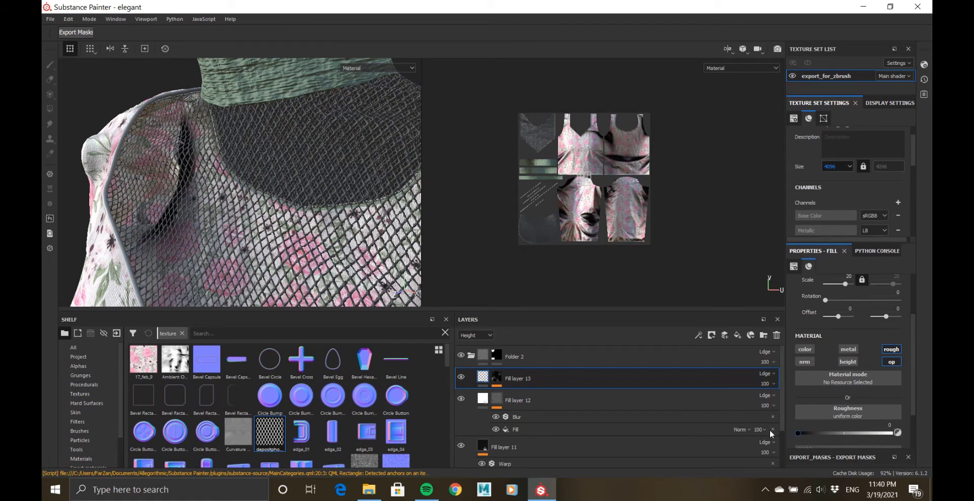
pyautogui.moveTo(845, 433)
pyautogui.mouseDown()
pyautogui.moveTo(854, 444)
pyautogui.moveTo(829, 438)
pyautogui.mouseUp()
# - Lower the roughness of Fill layer 11
pyautogui.scroll(-2, 528, 419)
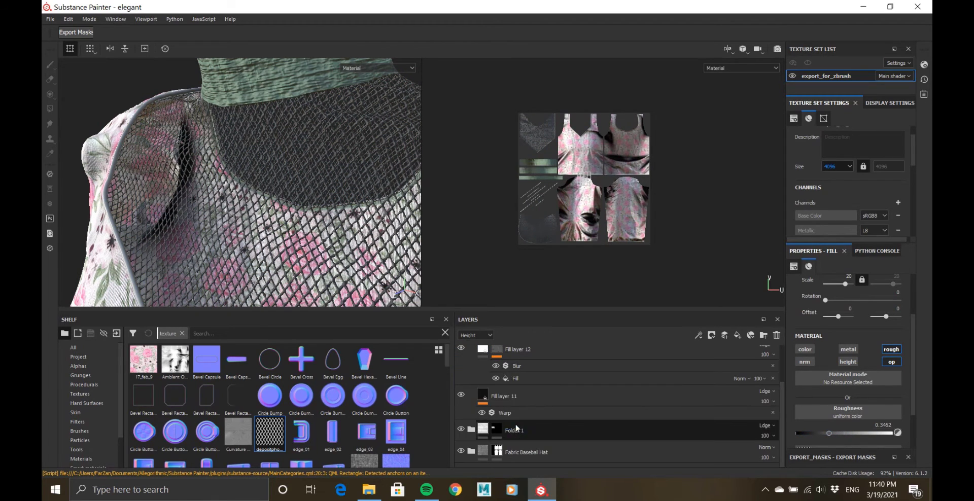
pyautogui.scroll(-3, 827, 416)
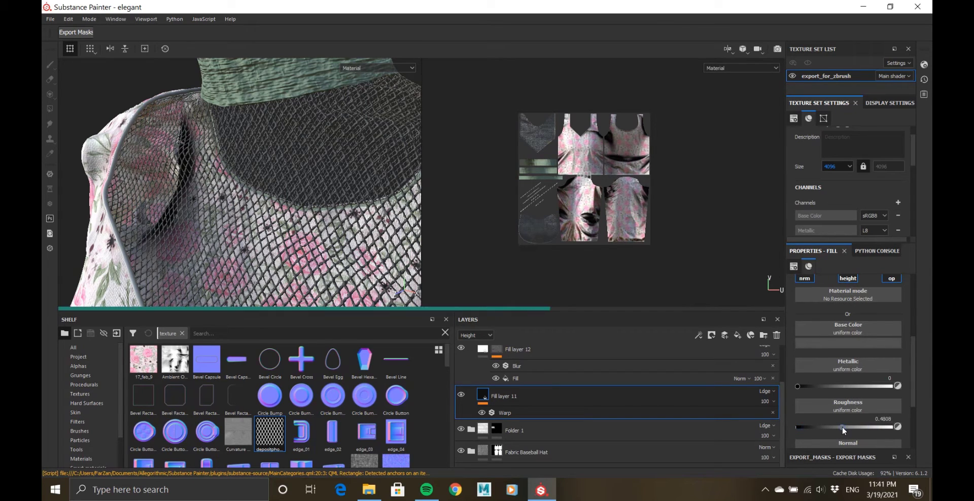
pyautogui.moveTo(832, 428); pyautogui.dragTo(821, 428)
# - Set the balance of the BnW Spots 3 fill in the mask of Fill layer 13 to 0.2
pyautogui.scroll(2, 523, 398)
pyautogui.click(497, 380)
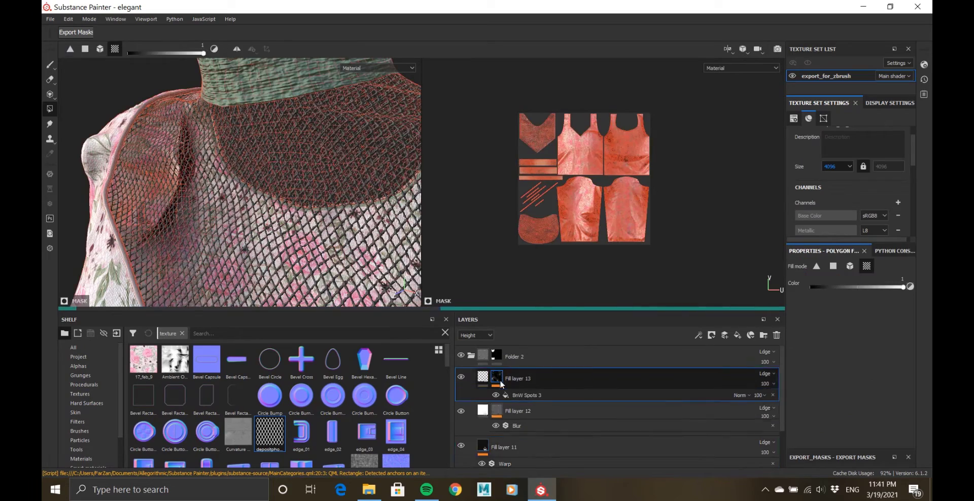
pyautogui.click(574, 398)
pyautogui.moveTo(829, 369); pyautogui.dragTo(825, 369)
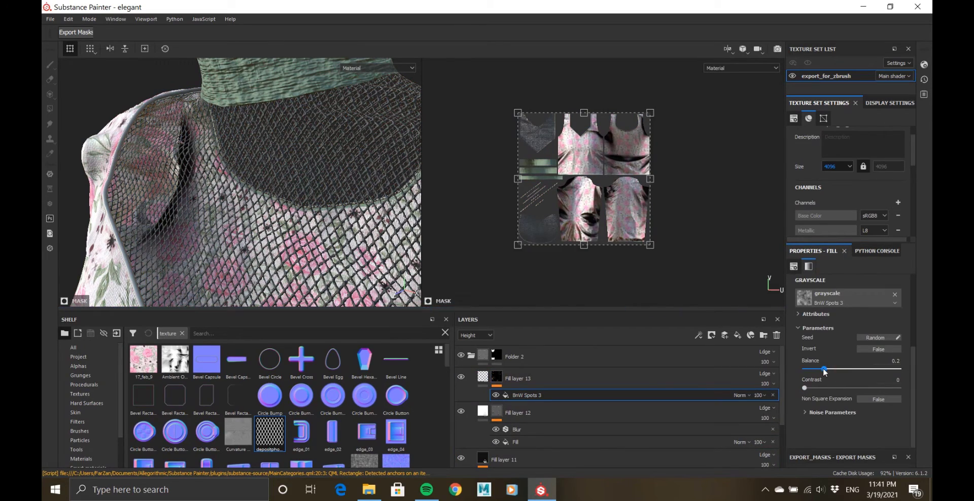
# - Set the roughness of Fill layer 13 to 0
pyautogui.click(483, 377)
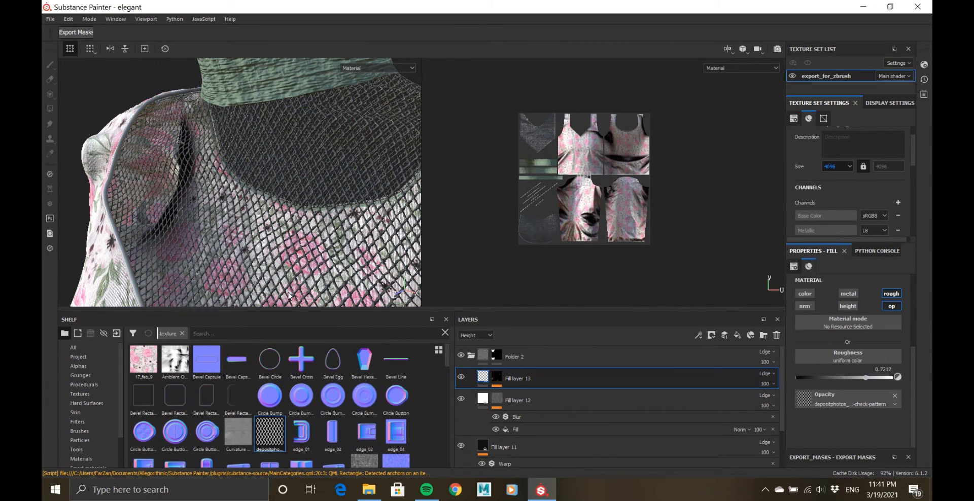
pyautogui.keyDown('alt'); pyautogui.moveTo(290, 295); pyautogui.dragTo(305, 223); pyautogui.keyUp('alt')
pyautogui.scroll(-5, 304, 218)
pyautogui.keyDown('alt'); pyautogui.moveTo(391, 208); pyautogui.dragTo(345, 238); pyautogui.keyUp('alt')
pyautogui.scroll(3, 345, 239)
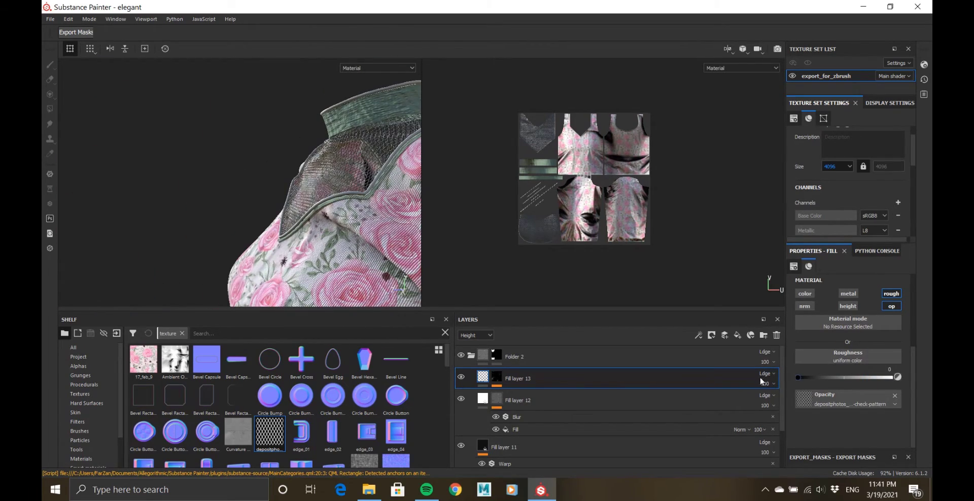
# - Set the balance of Fill layer 13's BnW Spots 3 mask fill to 0.3 while inspecting the neckline mesh, and collapse Folder 2
pyautogui.click(497, 377)
pyautogui.click(660, 396)
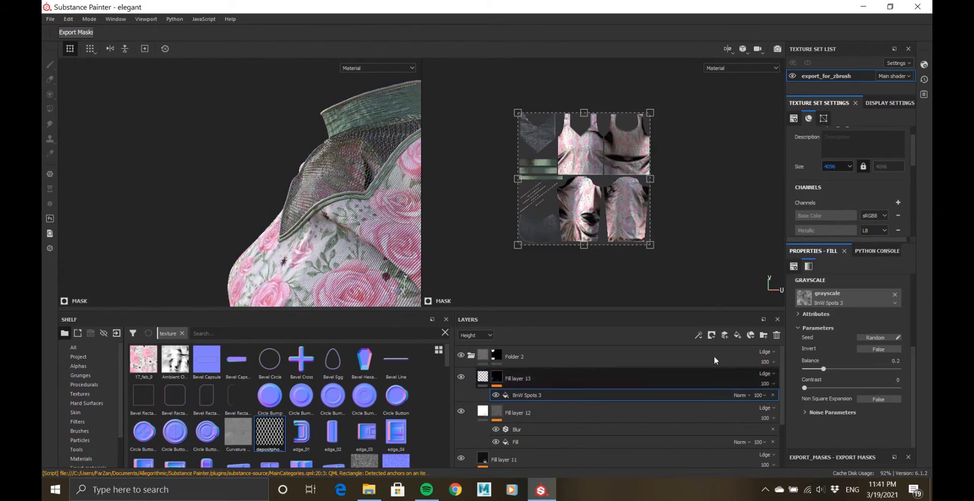
pyautogui.moveTo(824, 369); pyautogui.dragTo(841, 371)
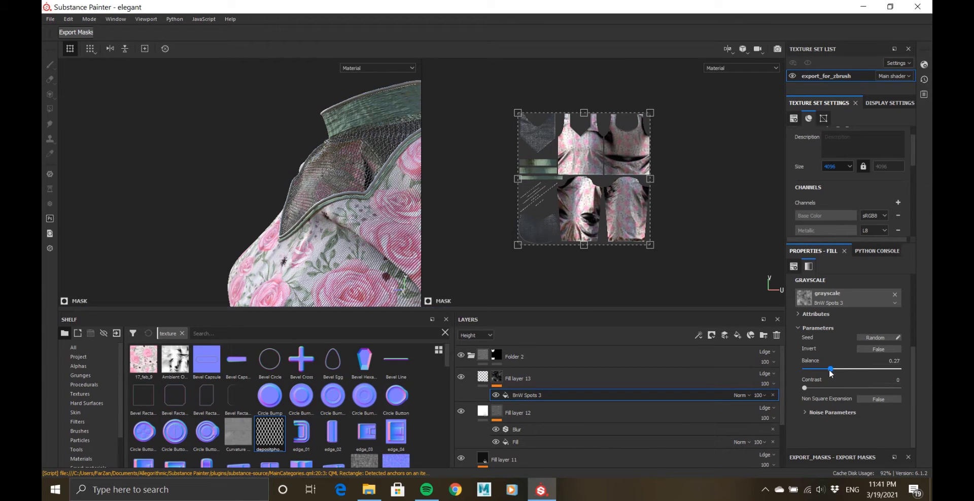
pyautogui.keyDown('alt'); pyautogui.moveTo(213, 218); pyautogui.dragTo(350, 228); pyautogui.keyUp('alt')
pyautogui.keyDown('shift'); pyautogui.moveTo(305, 243); pyautogui.dragTo(426, 268, button='right'); pyautogui.keyUp('shift')
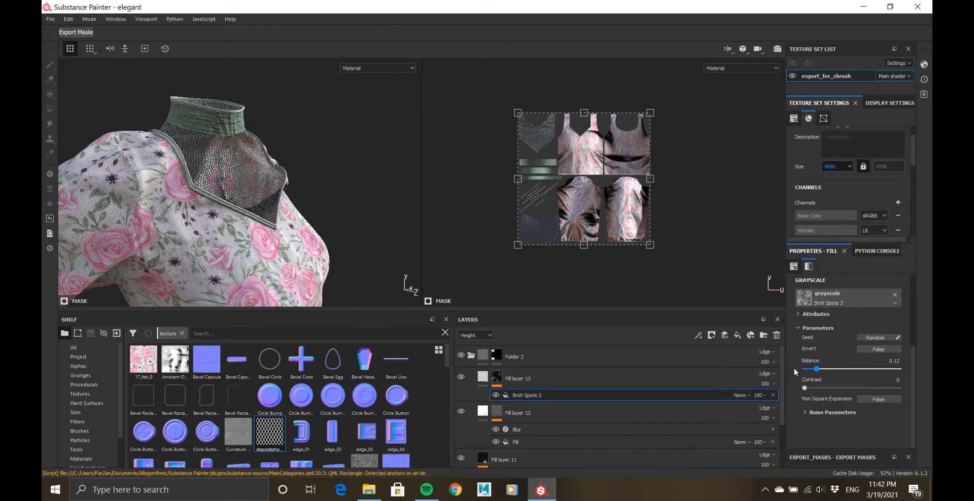
pyautogui.moveTo(816, 368); pyautogui.dragTo(826, 369)
pyautogui.moveTo(834, 368); pyautogui.dragTo(840, 369)
pyautogui.keyDown('alt'); pyautogui.moveTo(243, 228); pyautogui.dragTo(350, 235); pyautogui.keyUp('alt')
pyautogui.moveTo(840, 369); pyautogui.dragTo(837, 369)
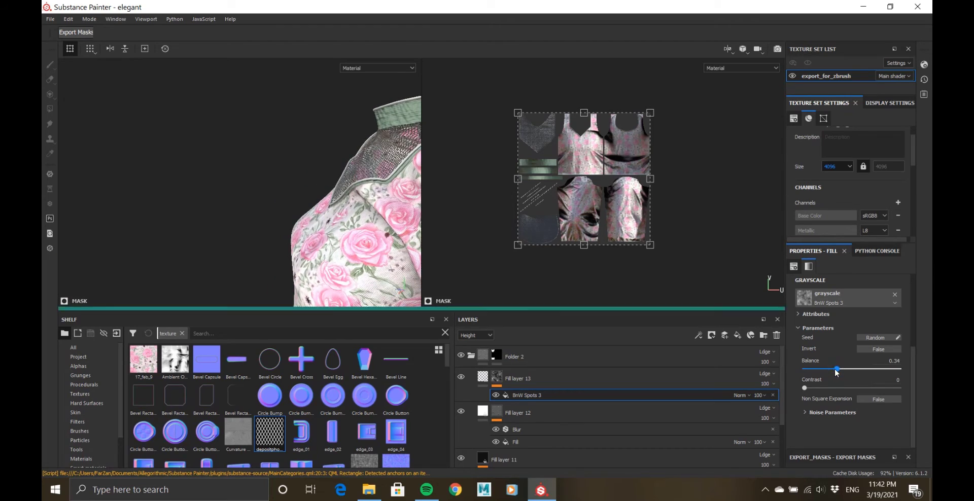
pyautogui.keyDown('alt'); pyautogui.moveTo(335, 188); pyautogui.dragTo(238, 148); pyautogui.keyUp('alt')
pyautogui.keyDown('alt'); pyautogui.moveTo(239, 122); pyautogui.dragTo(269, 66, button='middle'); pyautogui.keyUp('alt')
pyautogui.keyDown('alt'); pyautogui.moveTo(287, 218); pyautogui.dragTo(248, 131, button='right'); pyautogui.keyUp('alt')
pyautogui.keyDown('alt'); pyautogui.moveTo(248, 131); pyautogui.dragTo(228, 152); pyautogui.keyUp('alt')
pyautogui.keyDown('alt'); pyautogui.moveTo(228, 188); pyautogui.dragTo(259, 256, button='right'); pyautogui.keyUp('alt')
pyautogui.keyDown('alt'); pyautogui.moveTo(259, 256); pyautogui.dragTo(243, 216); pyautogui.keyUp('alt')
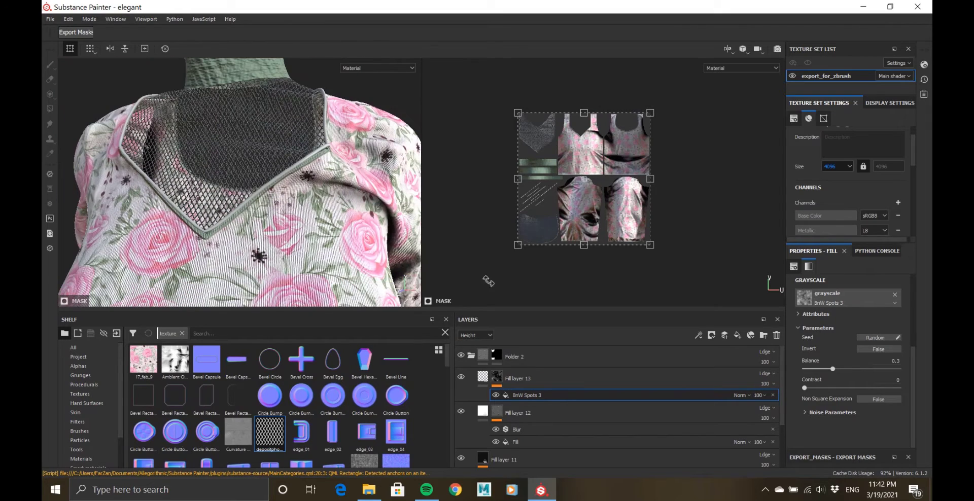
pyautogui.click(472, 356)
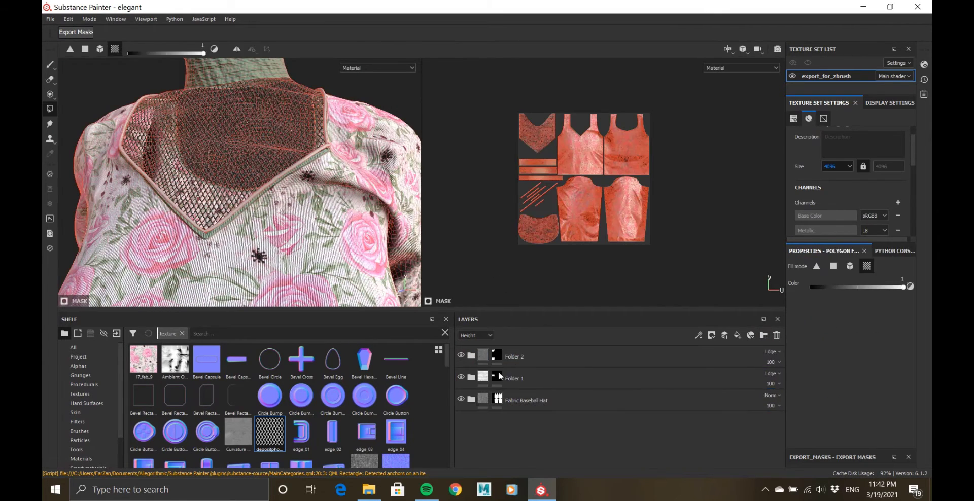
pyautogui.click(764, 336)
pyautogui.click(738, 336)
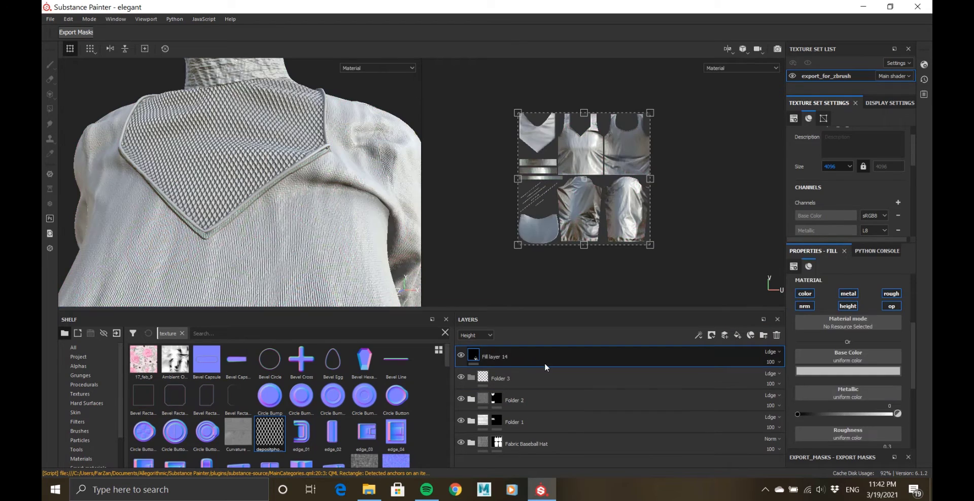
pyautogui.hotkey('ctrl', 'z')
pyautogui.hotkey('ctrl', 'z')
# - Duplicate the Fabric Baseball Hat folder to the top of the layer stack and replace the copy's mask with a black mask
pyautogui.rightClick(516, 400)
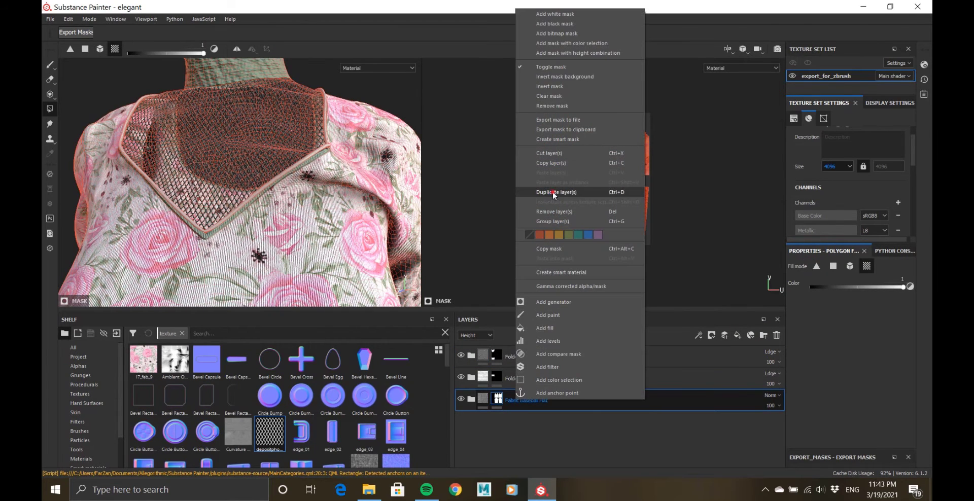
pyautogui.click(556, 192)
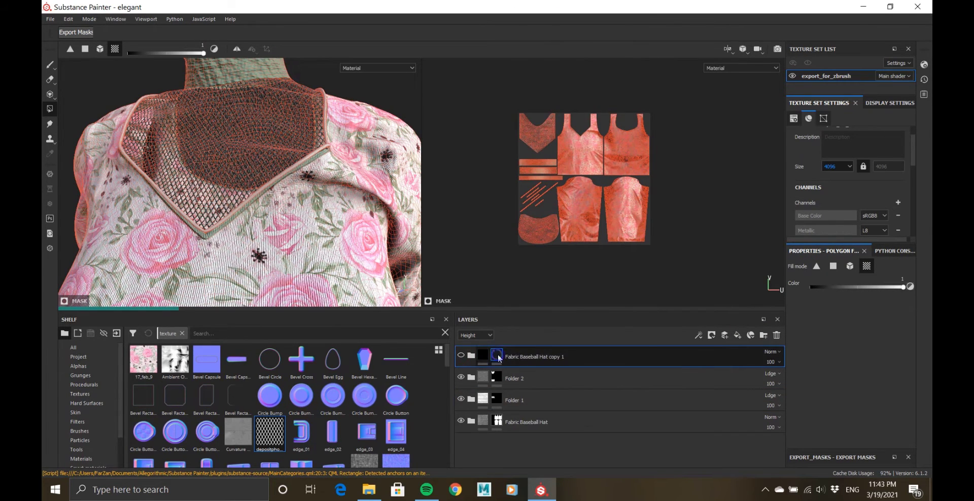
pyautogui.rightClick(497, 355)
pyautogui.click(548, 171)
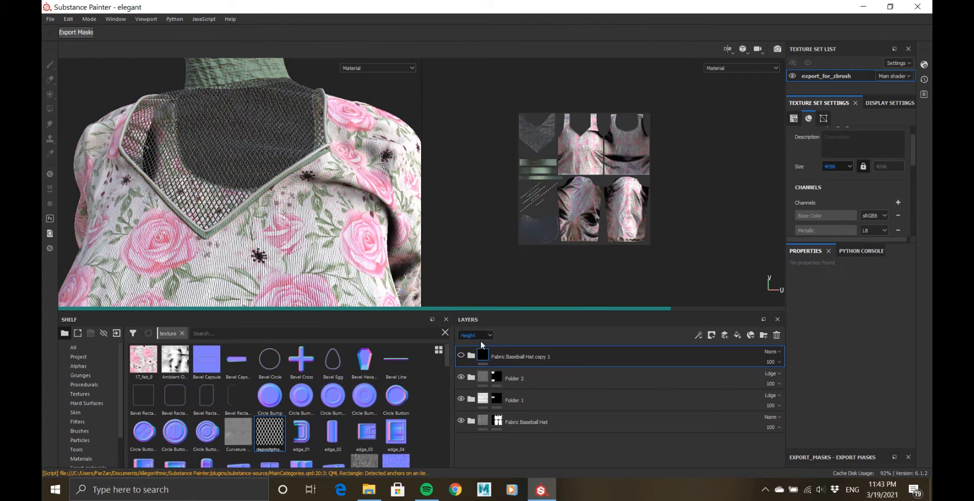
pyautogui.rightClick(482, 349)
pyautogui.click(541, 191)
# - Try to fill the thin trim strip UV islands in the mask of the Fabric Baseball Hat copy
pyautogui.keyDown('alt'); pyautogui.moveTo(541, 208); pyautogui.dragTo(542, 211, button='right'); pyautogui.keyUp('alt')
pyautogui.scroll(5, 542, 212)
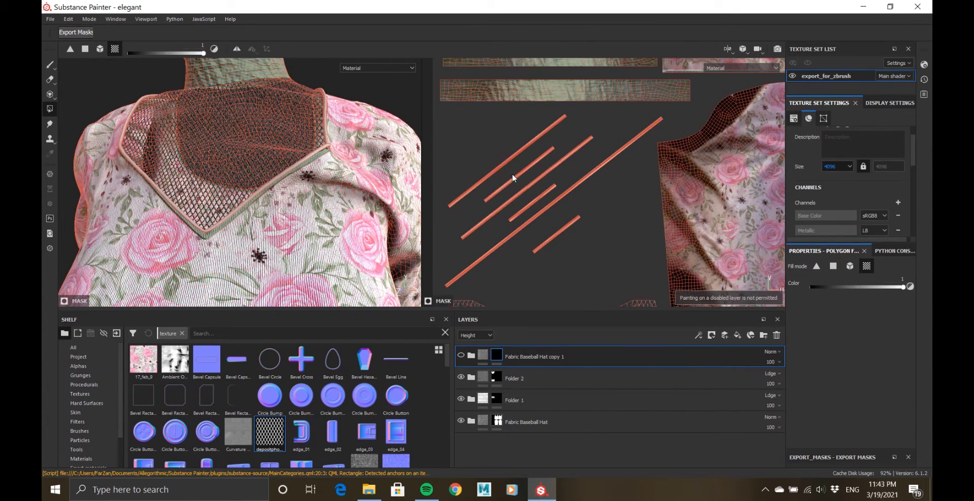
pyautogui.scroll(2, 560, 246)
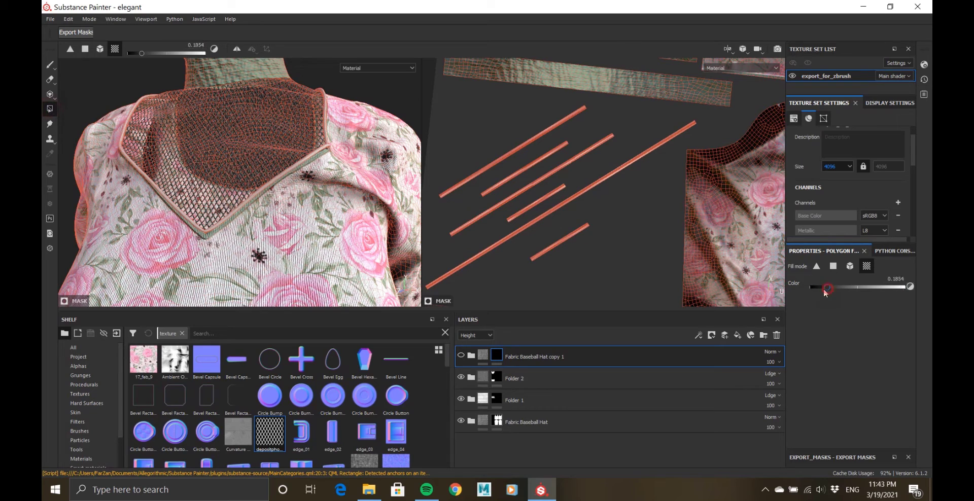
pyautogui.scroll(-2, 556, 254)
# - Remove the mask from the Fabric Baseball Hat copy and give the folder a fresh black mask
pyautogui.rightClick(497, 355)
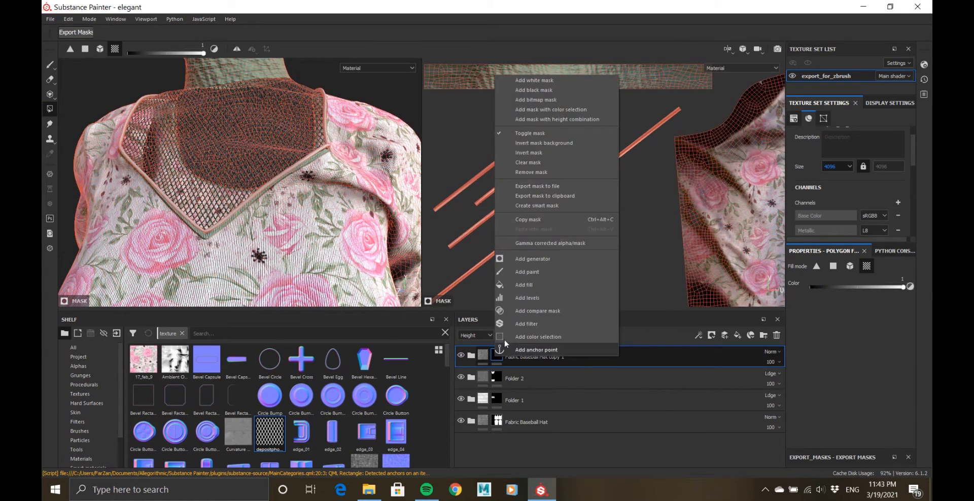
pyautogui.click(533, 172)
pyautogui.rightClick(483, 355)
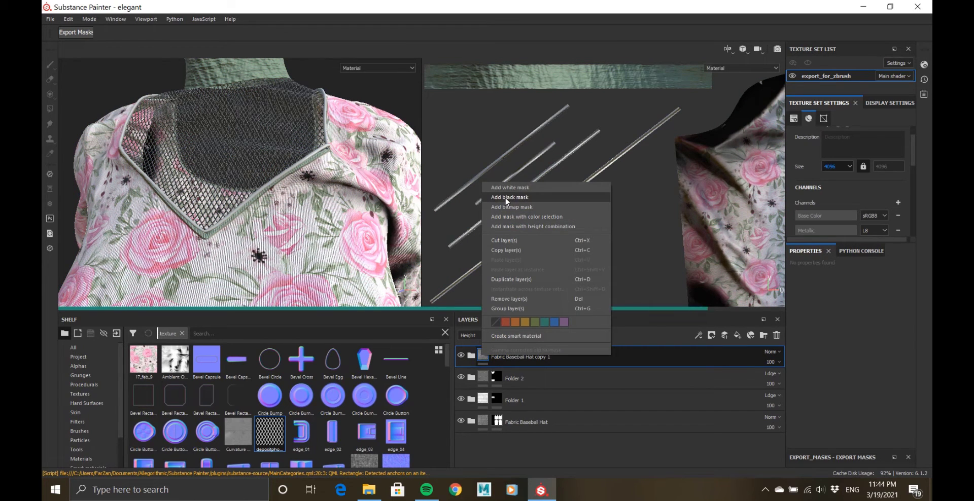
pyautogui.click(506, 198)
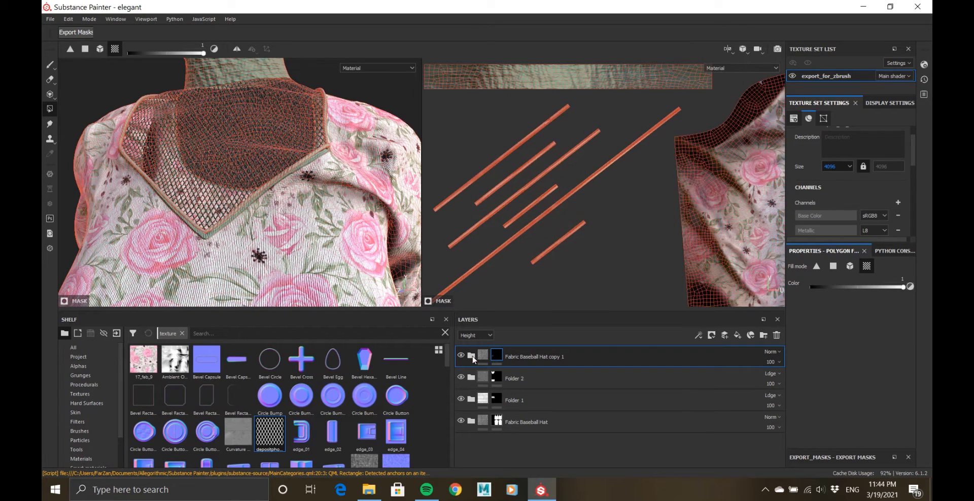
# - In the Fabric Baseball Hat copy, replace Fill layer 1's floral base color texture with a uniform pink sampled from a rose on the shirt
pyautogui.click(471, 356)
pyautogui.click(461, 356)
pyautogui.scroll(-5, 461, 367)
pyautogui.scroll(5, 462, 373)
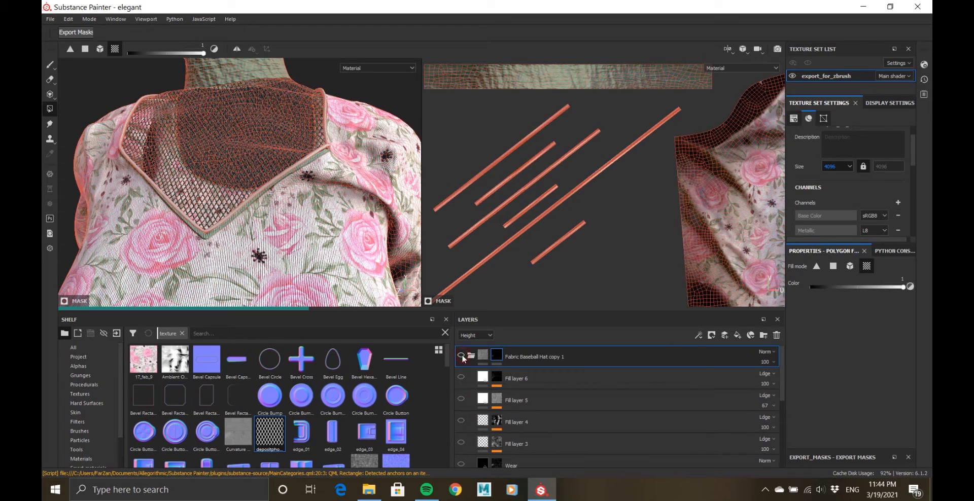
pyautogui.scroll(-2, 262, 224)
pyautogui.keyDown('alt'); pyautogui.moveTo(262, 224); pyautogui.dragTo(276, 86, button='middle'); pyautogui.keyUp('alt')
pyautogui.scroll(-4, 521, 379)
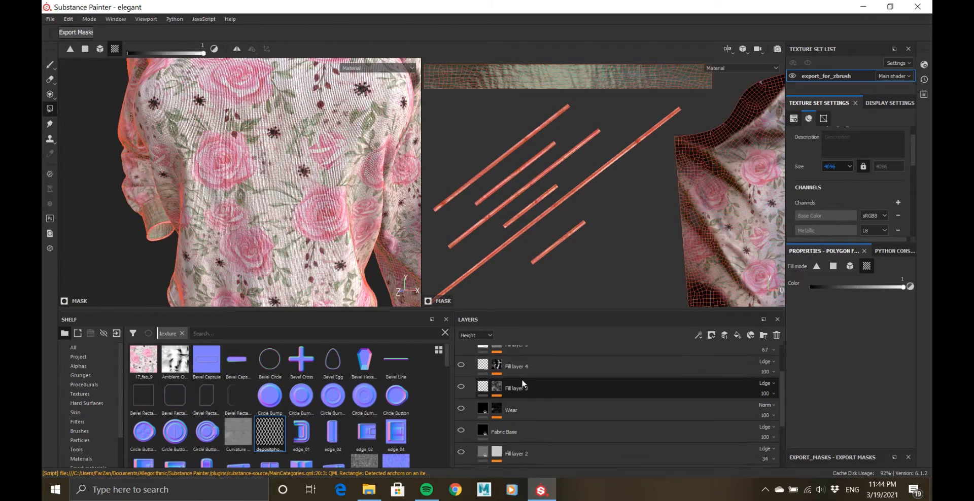
pyautogui.click(505, 420)
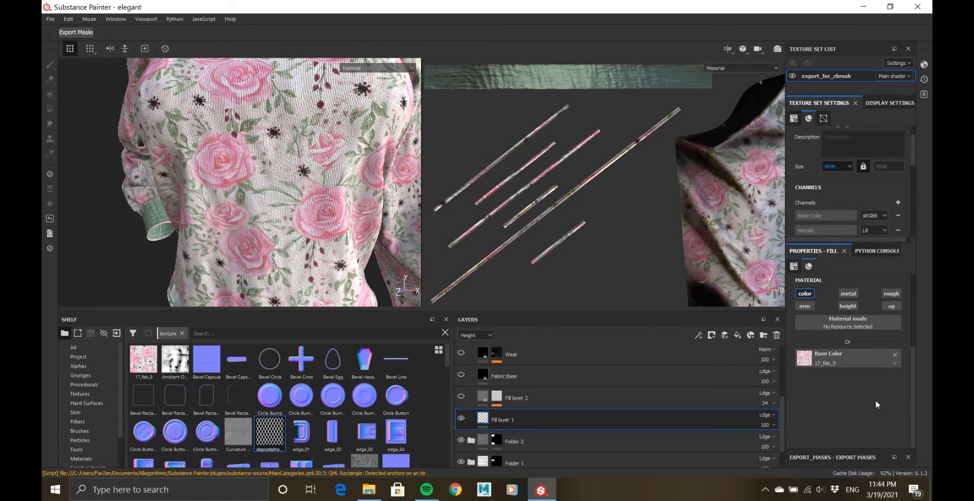
pyautogui.click(894, 354)
pyautogui.moveTo(850, 384); pyautogui.dragTo(328, 213)
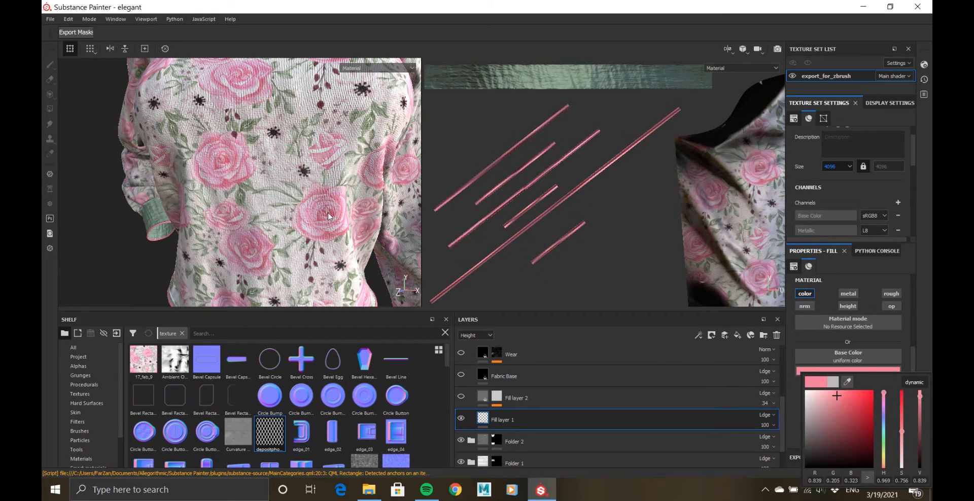
# - In the Fabric Baseball Hat copy, compare the lower layers on the hem trim, turn on Fabric Base and delete Fill layer 2
pyautogui.click(742, 377)
pyautogui.click(462, 397)
pyautogui.keyDown('alt'); pyautogui.moveTo(336, 140); pyautogui.dragTo(331, 71, button='middle'); pyautogui.keyUp('alt')
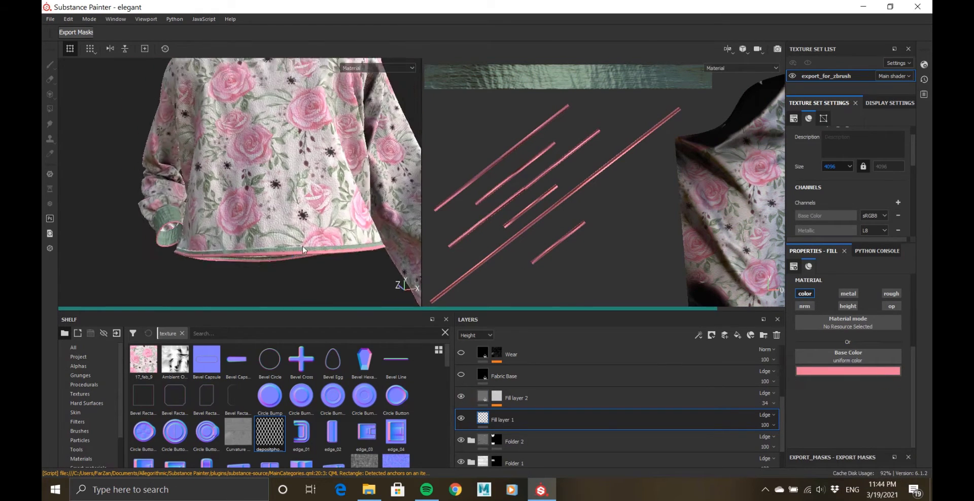
pyautogui.scroll(8, 299, 241)
pyautogui.keyDown('alt'); pyautogui.moveTo(288, 233); pyautogui.dragTo(304, 250); pyautogui.keyUp('alt')
pyautogui.click(461, 419)
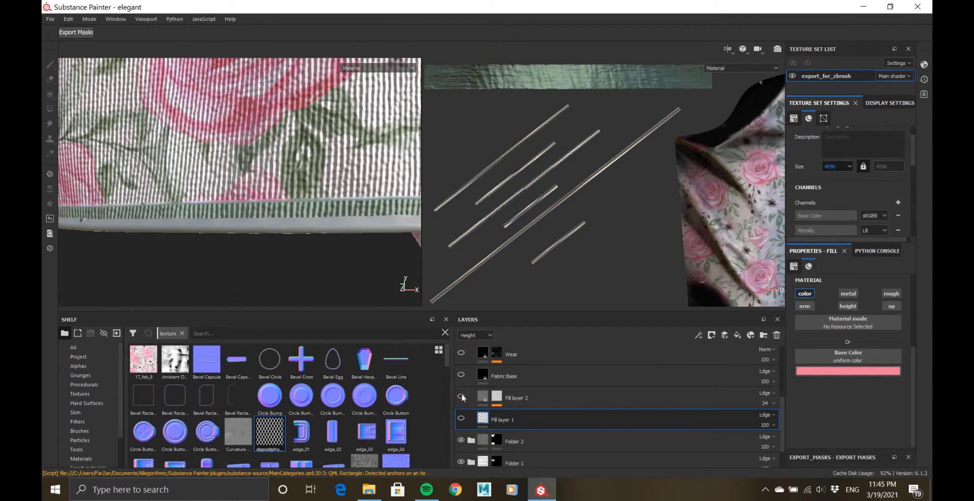
pyautogui.click(461, 398)
pyautogui.click(461, 375)
pyautogui.click(508, 398)
pyautogui.press('Delete')
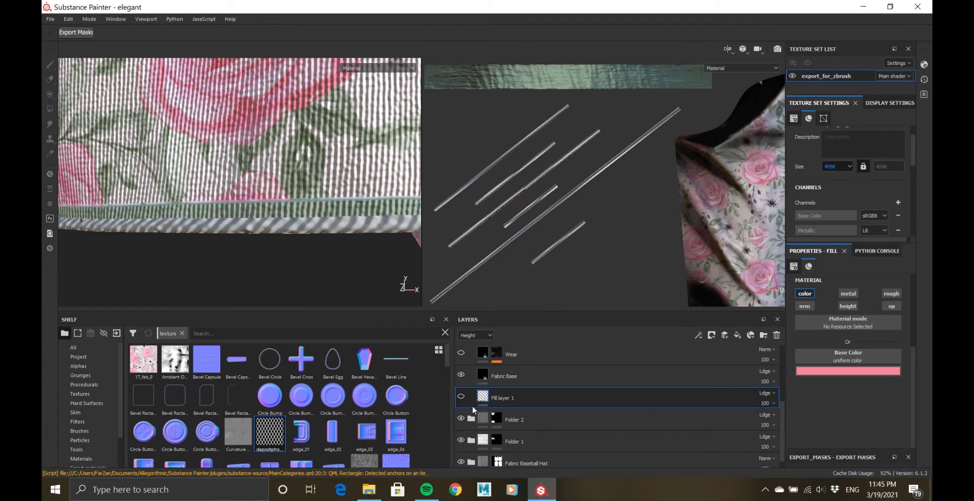
pyautogui.click(461, 398)
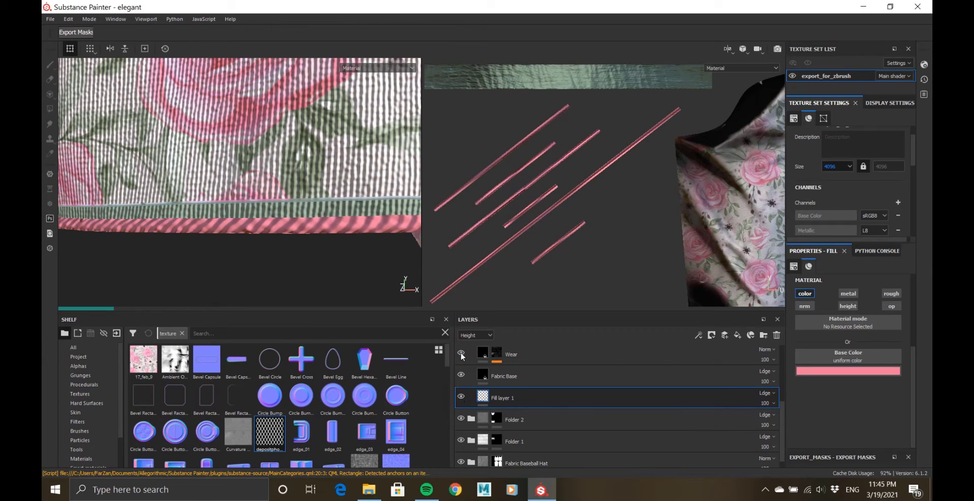
# - Check Fabric Base's effect on the hem trim, and delete Fill layer 3 and Fill layer 4 from the Fabric Baseball Hat copy
pyautogui.scroll(1, 465, 386)
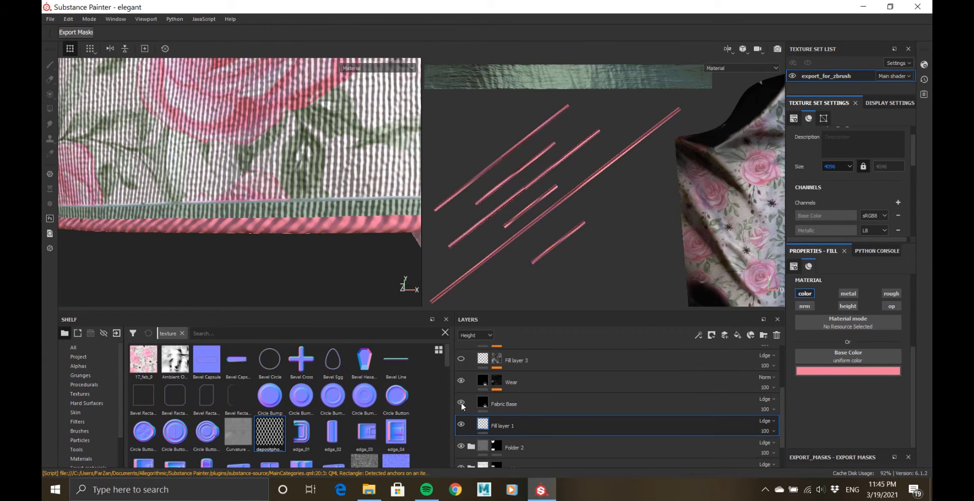
pyautogui.click(461, 404)
pyautogui.click(461, 404)
pyautogui.click(613, 365)
pyautogui.press('Delete')
pyautogui.scroll(4, 500, 403)
pyautogui.click(462, 422)
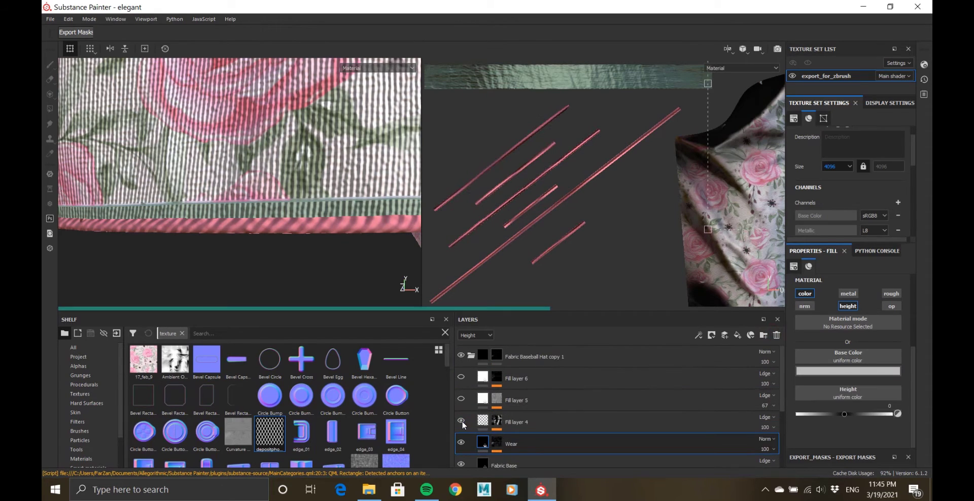
pyautogui.click(472, 425)
pyautogui.press('Delete')
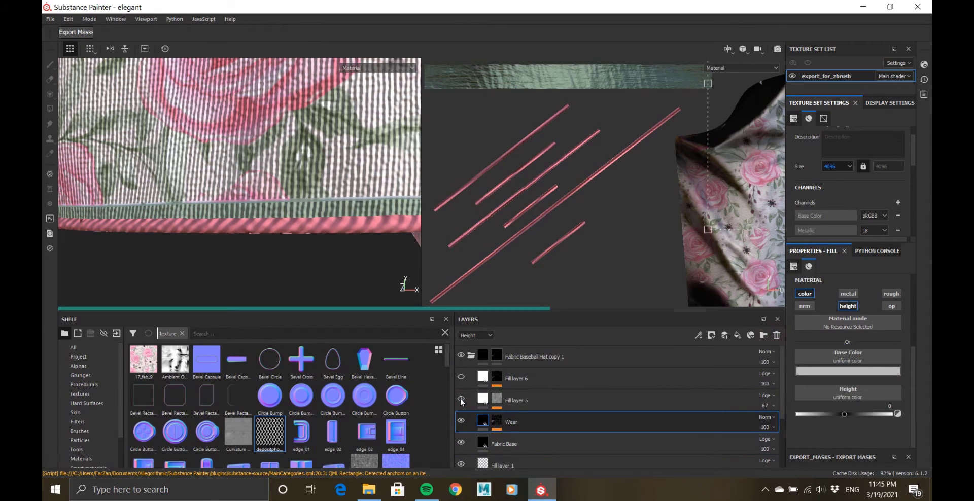
# - Delete the Wear layer, Fill layer 5 and Fill layer 6 from the Fabric Baseball Hat copy
pyautogui.click(777, 334)
pyautogui.click(519, 401)
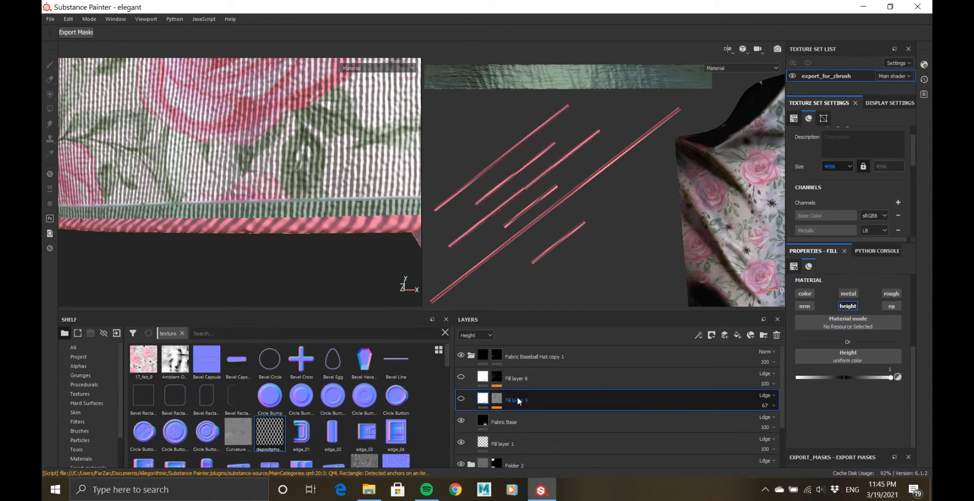
pyautogui.press('Delete')
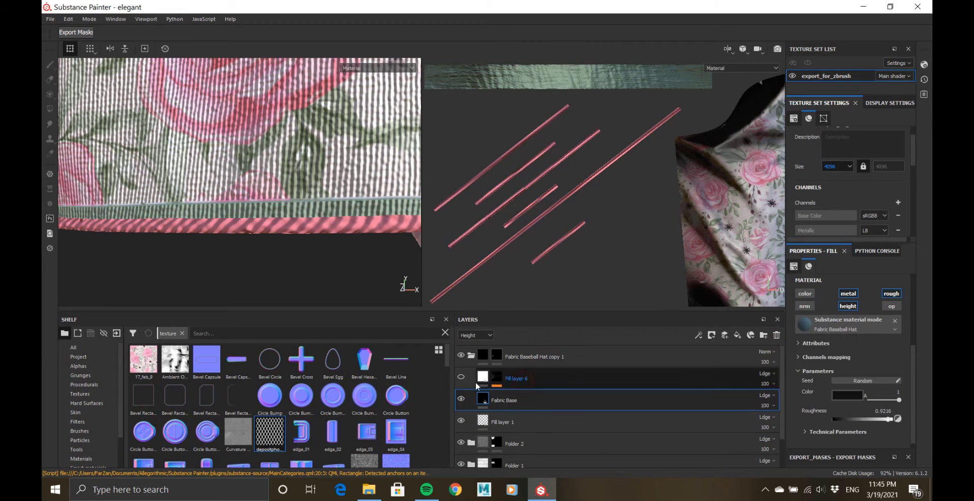
pyautogui.click(777, 336)
pyautogui.click(596, 376)
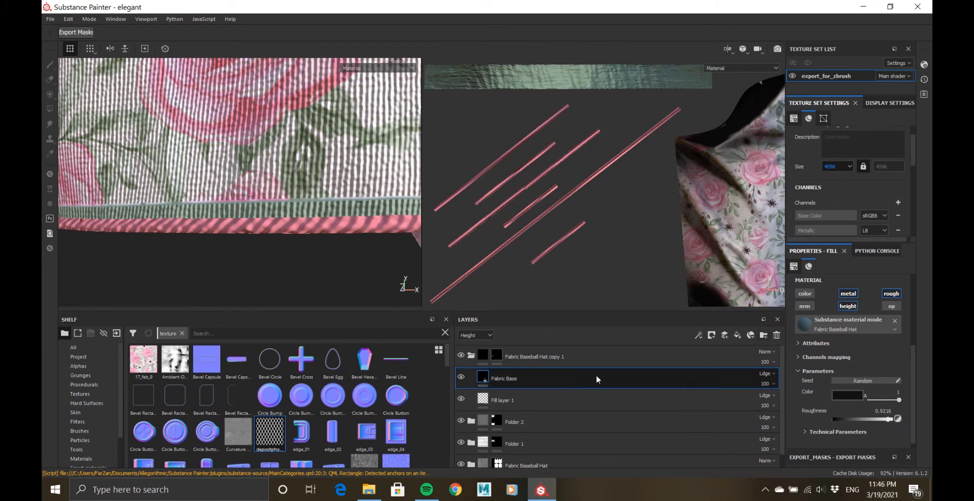
# - Examine the pink trim up close along the hem, cuff, mesh neckline and collar
pyautogui.scroll(-5, 253, 193)
pyautogui.keyDown('alt'); pyautogui.moveTo(229, 183); pyautogui.dragTo(264, 198); pyautogui.keyUp('alt')
pyautogui.keyDown('alt'); pyautogui.moveTo(112, 223); pyautogui.dragTo(311, 207, button='middle'); pyautogui.keyUp('alt')
pyautogui.scroll(3, 312, 207)
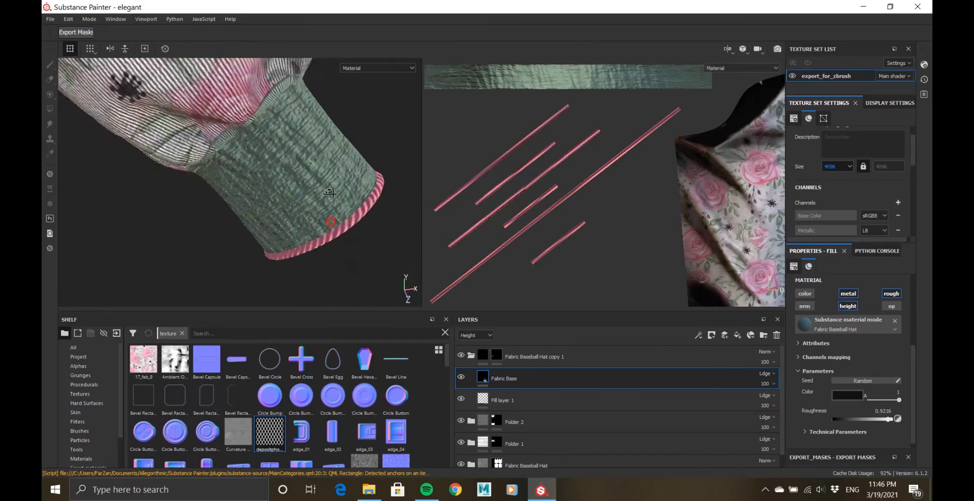
pyautogui.keyDown('alt'); pyautogui.moveTo(311, 207); pyautogui.dragTo(374, 261); pyautogui.keyUp('alt')
pyautogui.scroll(-5, 374, 262)
pyautogui.keyDown('alt'); pyautogui.moveTo(391, 91); pyautogui.dragTo(285, 212, button='middle'); pyautogui.keyUp('alt')
pyautogui.scroll(5, 284, 212)
pyautogui.keyDown('alt'); pyautogui.moveTo(285, 213); pyautogui.dragTo(277, 196, button='right'); pyautogui.keyUp('alt')
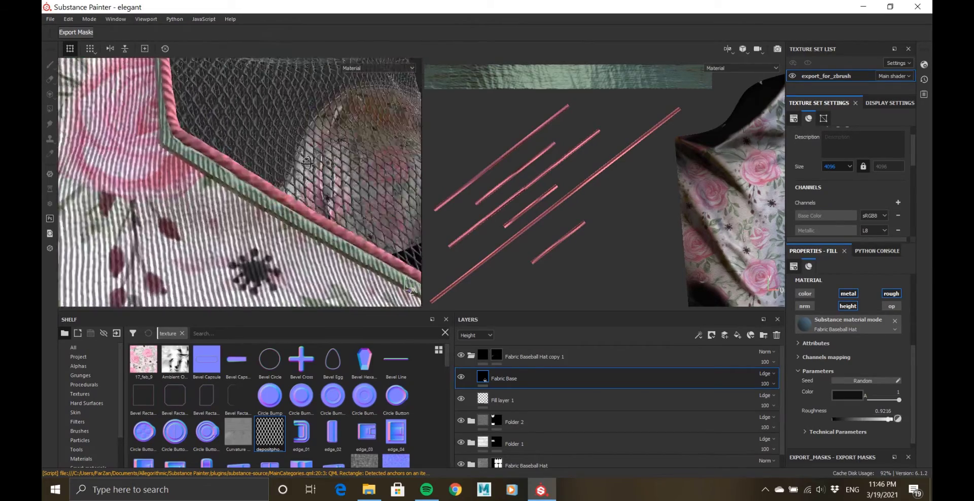
pyautogui.keyDown('alt'); pyautogui.moveTo(284, 208); pyautogui.dragTo(254, 169); pyautogui.keyUp('alt')
pyautogui.keyDown('alt'); pyautogui.moveTo(254, 170); pyautogui.dragTo(276, 231, button='middle'); pyautogui.keyUp('alt')
pyautogui.keyDown('alt'); pyautogui.moveTo(276, 230); pyautogui.dragTo(295, 335, button='right'); pyautogui.keyUp('alt')
pyautogui.keyDown('alt'); pyautogui.moveTo(294, 259); pyautogui.dragTo(167, 253, button='right'); pyautogui.keyUp('alt')
pyautogui.keyDown('alt'); pyautogui.moveTo(202, 249); pyautogui.dragTo(219, 193); pyautogui.keyUp('alt')
pyautogui.scroll(-1, 515, 402)
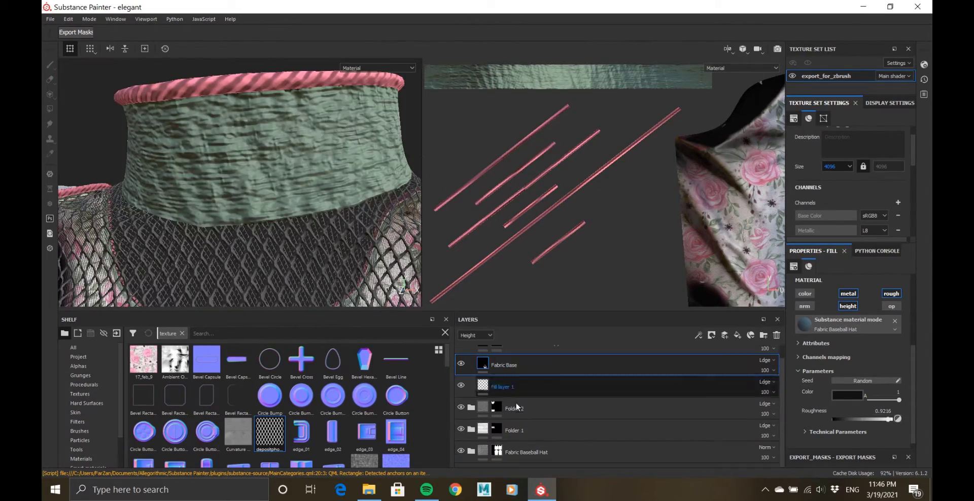
# - Set Fabric Base's technical parameters in the hat copy to normal intensity 1.34, height position 0.61 and height range 0.36
pyautogui.scroll(1, 514, 401)
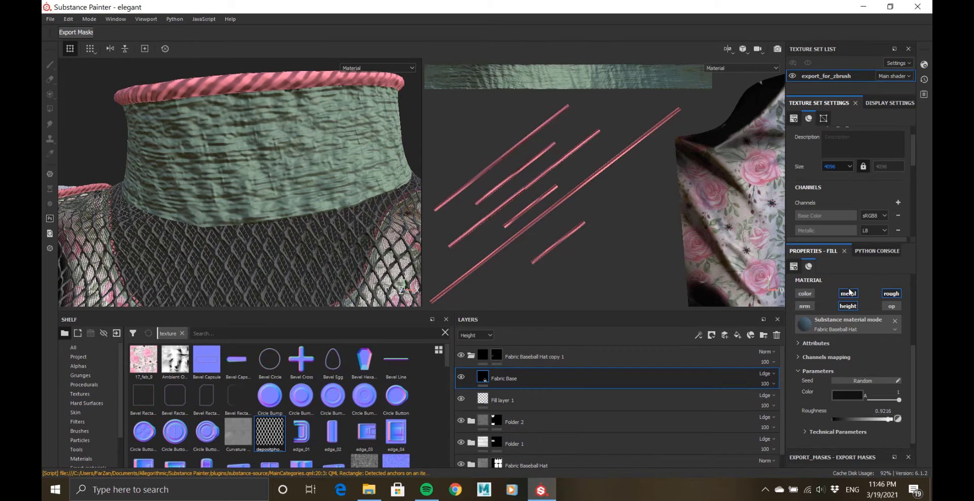
pyautogui.scroll(3, 817, 309)
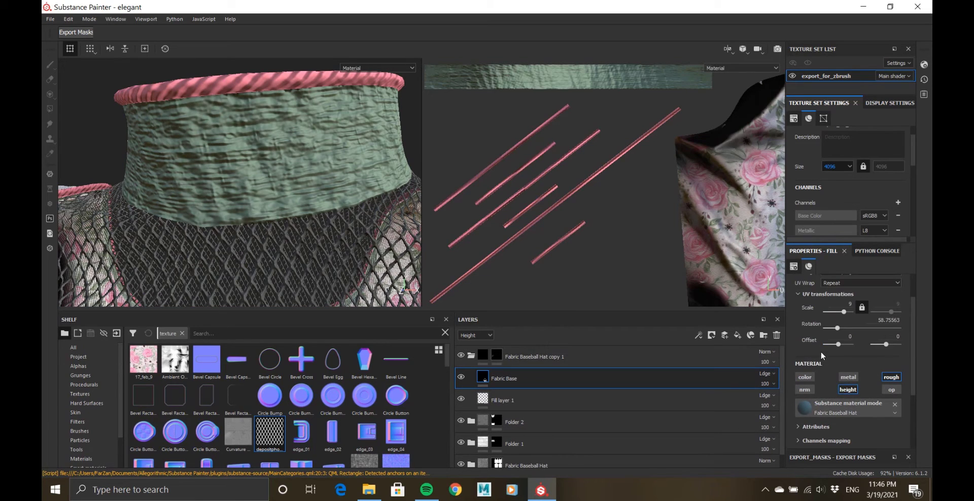
pyautogui.scroll(-3, 820, 373)
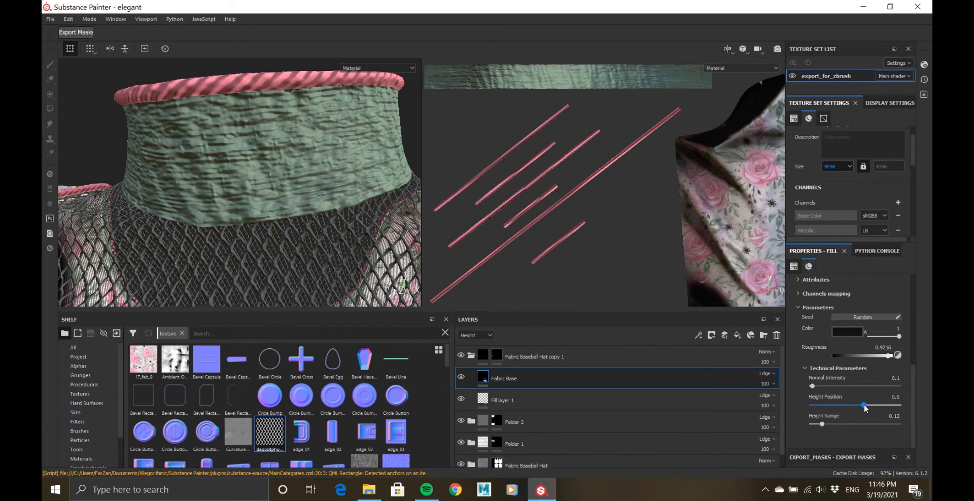
pyautogui.moveTo(866, 408); pyautogui.dragTo(866, 408)
pyautogui.moveTo(813, 388); pyautogui.dragTo(829, 389)
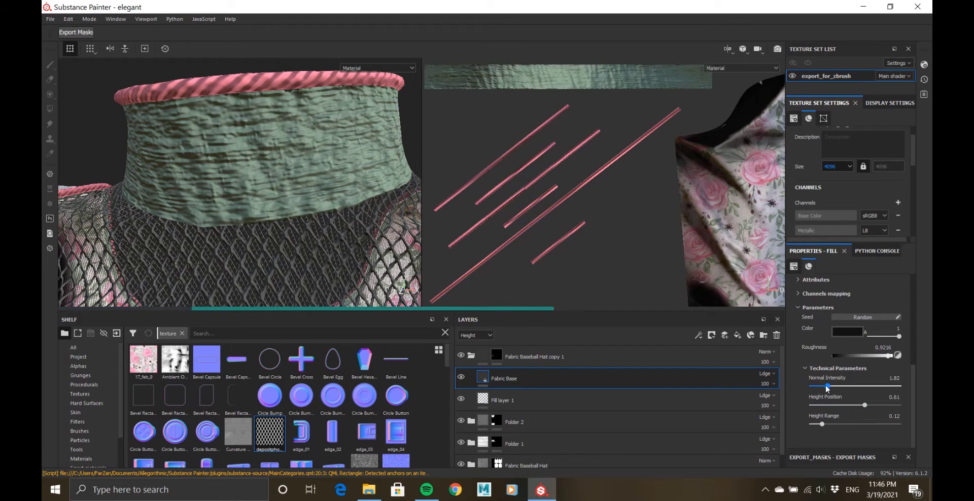
pyautogui.moveTo(834, 425); pyautogui.dragTo(839, 425)
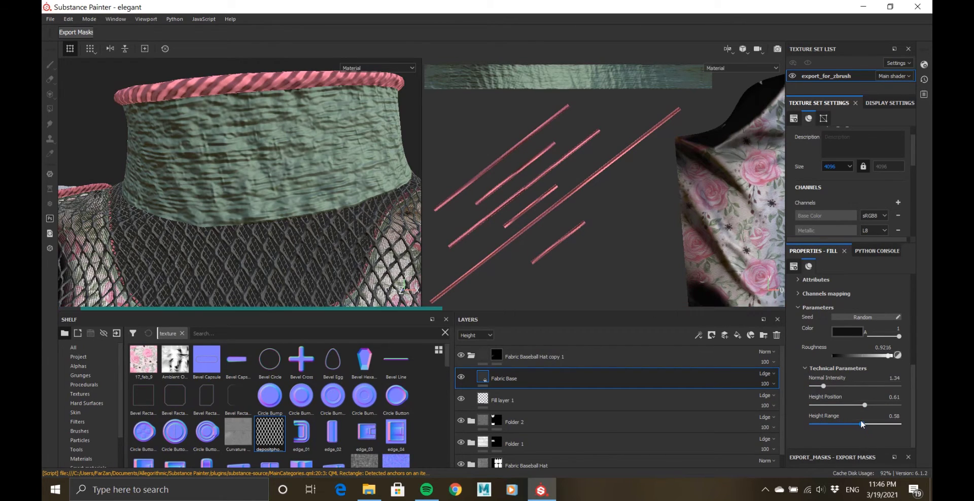
pyautogui.moveTo(912, 424); pyautogui.dragTo(844, 425)
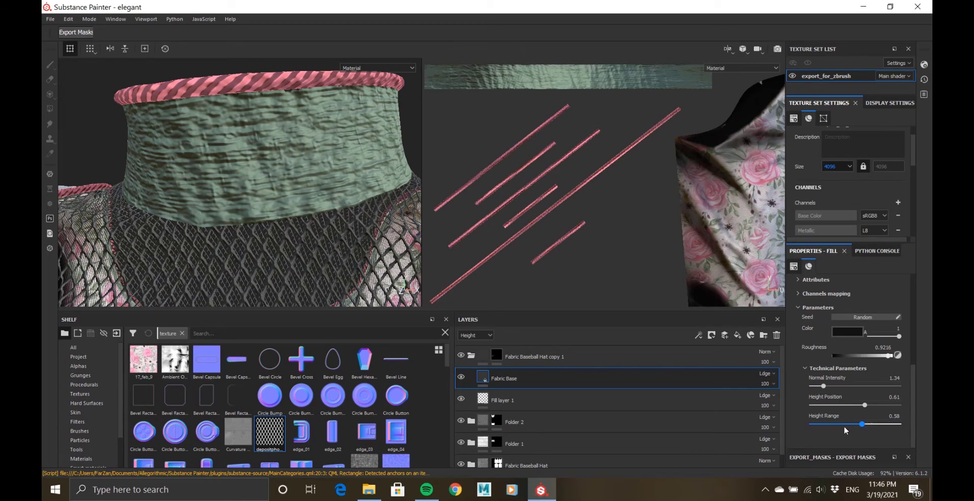
# - Examine the adjusted trim around the collar, shoulder and mesh neckline from several angles
pyautogui.keyDown('alt'); pyautogui.moveTo(179, 201); pyautogui.dragTo(311, 239); pyautogui.keyUp('alt')
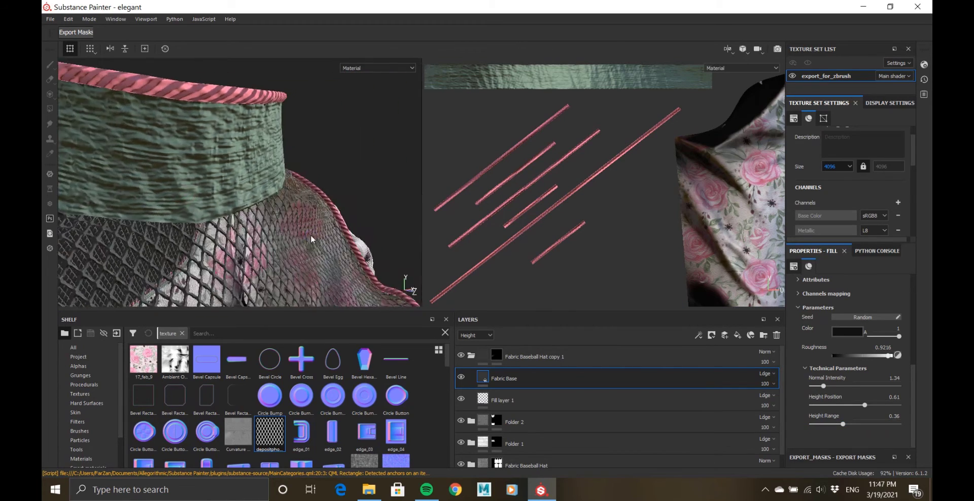
pyautogui.keyDown('alt'); pyautogui.moveTo(311, 239); pyautogui.dragTo(268, 89, button='right'); pyautogui.keyUp('alt')
pyautogui.keyDown('alt'); pyautogui.moveTo(267, 89); pyautogui.dragTo(328, 193); pyautogui.keyUp('alt')
pyautogui.keyDown('alt'); pyautogui.moveTo(269, 192); pyautogui.dragTo(263, 90, button='middle'); pyautogui.keyUp('alt')
pyautogui.keyDown('alt'); pyautogui.moveTo(345, 173); pyautogui.dragTo(213, 201); pyautogui.keyUp('alt')
pyautogui.keyDown('alt'); pyautogui.moveTo(304, 127); pyautogui.dragTo(254, 223, button='middle'); pyautogui.keyUp('alt')
pyautogui.moveTo(254, 223)
pyautogui.keyDown('alt'); pyautogui.mouseDown(button='right')
pyautogui.moveTo(311, 224)
pyautogui.moveTo(254, 223)
pyautogui.mouseUp(button='right'); pyautogui.keyUp('alt')
pyautogui.keyDown('alt'); pyautogui.moveTo(390, 216); pyautogui.dragTo(307, 211); pyautogui.keyUp('alt')
pyautogui.keyDown('shift'); pyautogui.moveTo(307, 210); pyautogui.dragTo(264, 210, button='right'); pyautogui.keyUp('shift')
# - Rotate the environment lighting and examine the whole shirt and its neckline under it
pyautogui.hotkey('alt', 'shift')
pyautogui.keyDown('alt'); pyautogui.moveTo(239, 203); pyautogui.dragTo(284, 219, button='middle'); pyautogui.keyUp('alt')
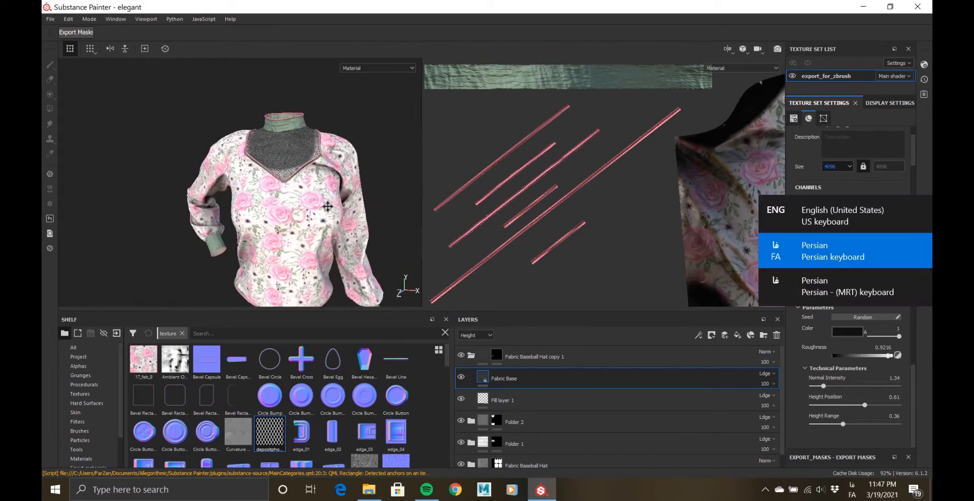
pyautogui.keyDown('alt'); pyautogui.moveTo(244, 203); pyautogui.dragTo(285, 217); pyautogui.keyUp('alt')
pyautogui.keyDown('alt'); pyautogui.moveTo(285, 216); pyautogui.dragTo(242, 277, button='middle'); pyautogui.keyUp('alt')
pyautogui.keyDown('alt'); pyautogui.moveTo(241, 223); pyautogui.dragTo(284, 223, button='right'); pyautogui.keyUp('alt')
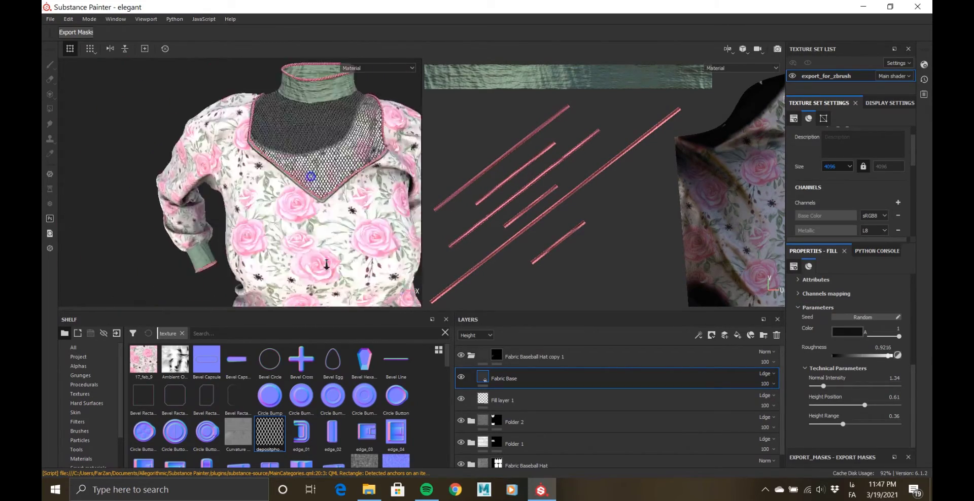
pyautogui.keyDown('alt'); pyautogui.moveTo(311, 177); pyautogui.dragTo(254, 193, button='middle'); pyautogui.keyUp('alt')
pyautogui.keyDown('alt'); pyautogui.moveTo(203, 193); pyautogui.dragTo(279, 200, button='right'); pyautogui.keyUp('alt')
pyautogui.keyDown('alt'); pyautogui.moveTo(117, 109); pyautogui.dragTo(144, 123); pyautogui.keyUp('alt')
pyautogui.keyDown('alt'); pyautogui.moveTo(145, 123); pyautogui.dragTo(291, 208, button='right'); pyautogui.keyUp('alt')
# - In Folder 1, recolor Fill layer 7's base color to a pink sampled from the shirt and darken it to a muted rose
pyautogui.click(471, 356)
pyautogui.click(481, 399)
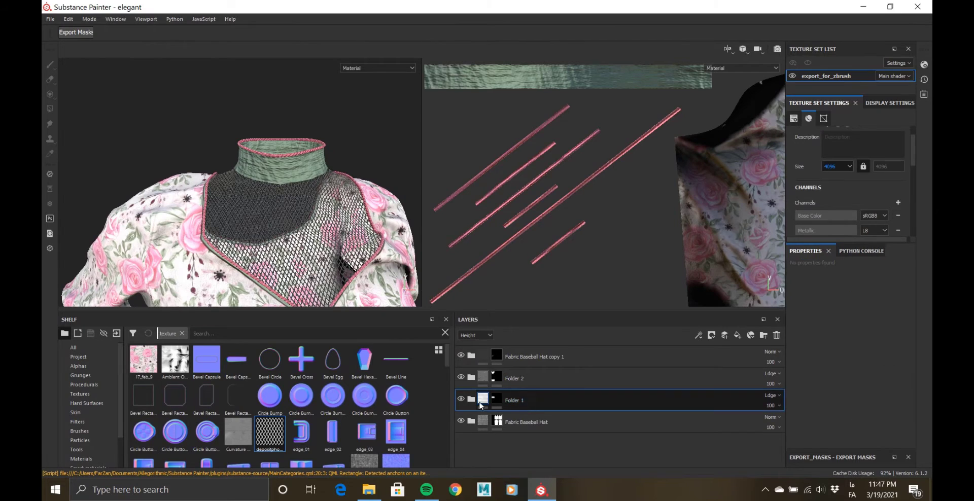
pyautogui.click(471, 399)
pyautogui.scroll(-3, 508, 425)
pyautogui.click(509, 426)
pyautogui.click(825, 347)
pyautogui.moveTo(847, 355); pyautogui.dragTo(203, 248)
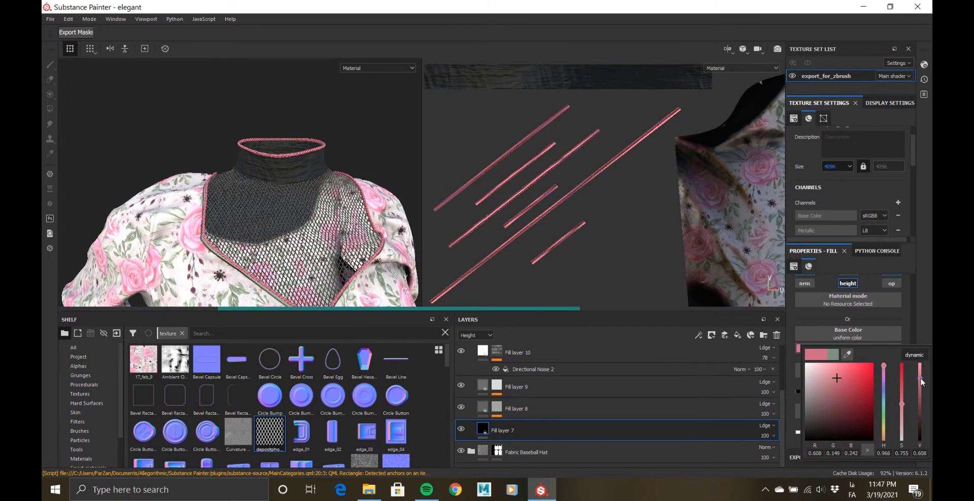
pyautogui.click(921, 391)
pyautogui.moveTo(921, 392); pyautogui.dragTo(921, 403)
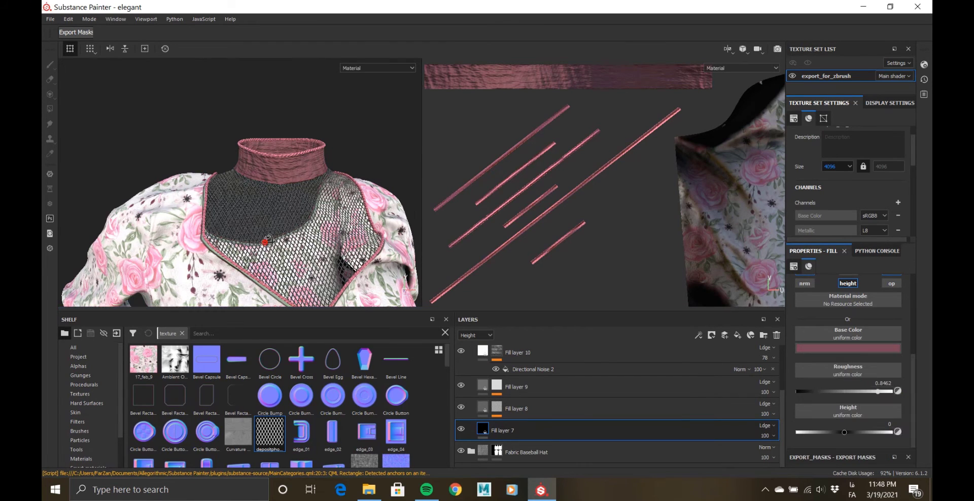
# - Examine the recolored collar and cuffs against the floral print and trim from several angles
pyautogui.scroll(-3, 294, 223)
pyautogui.keyDown('alt'); pyautogui.moveTo(325, 219); pyautogui.dragTo(239, 230); pyautogui.keyUp('alt')
pyautogui.scroll(3, 239, 230)
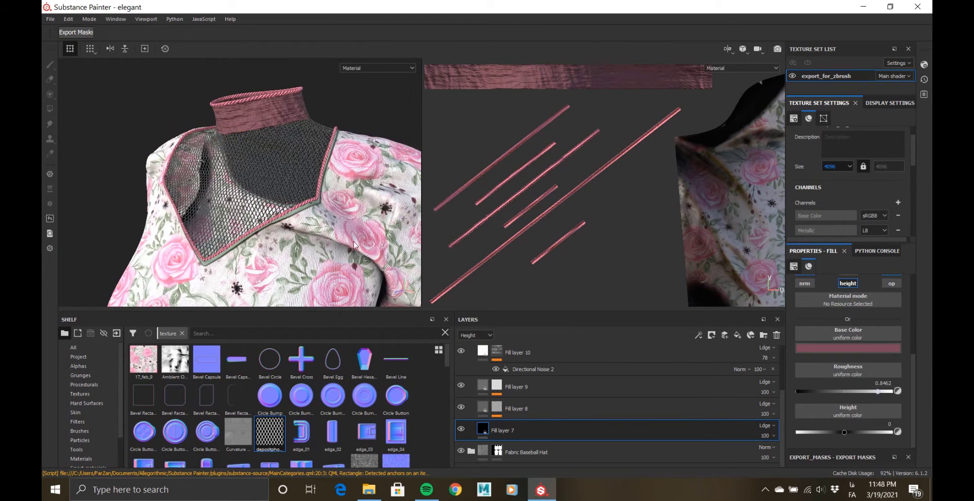
pyautogui.keyDown('alt'); pyautogui.moveTo(354, 245); pyautogui.dragTo(284, 188); pyautogui.keyUp('alt')
pyautogui.scroll(-3, 254, 183)
pyautogui.scroll(4, 244, 193)
pyautogui.keyDown('alt'); pyautogui.moveTo(236, 203); pyautogui.dragTo(223, 69, button='middle'); pyautogui.keyUp('alt')
pyautogui.moveTo(250, 212)
pyautogui.keyDown('alt'); pyautogui.mouseDown(button='right')
pyautogui.moveTo(257, 238)
pyautogui.moveTo(248, 195)
pyautogui.mouseUp(button='right'); pyautogui.keyUp('alt')
pyautogui.keyDown('alt'); pyautogui.moveTo(248, 122); pyautogui.dragTo(272, 212, button='middle'); pyautogui.keyUp('alt')
pyautogui.keyDown('alt'); pyautogui.moveTo(273, 212); pyautogui.dragTo(288, 271, button='right'); pyautogui.keyUp('alt')
pyautogui.scroll(1, 526, 425)
# - Review the mask effects of Fill layer 10 and Fill layer 9 in Folder 1, including the Weave 2 settings, and collapse the folder
pyautogui.click(523, 413)
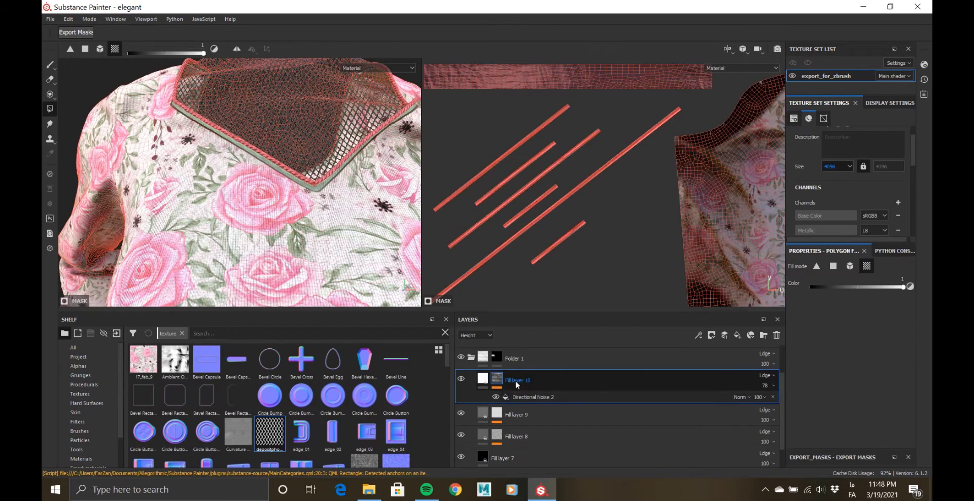
pyautogui.scroll(-1, 523, 413)
pyautogui.click(506, 389)
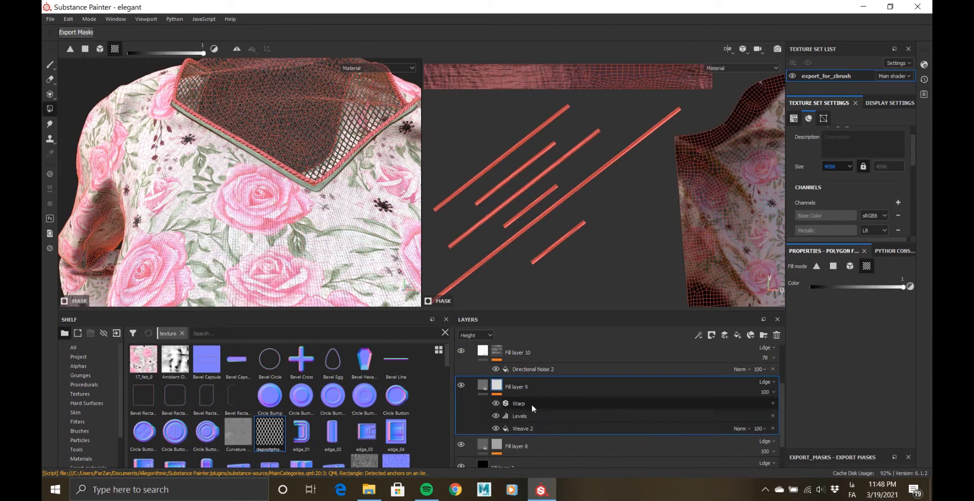
pyautogui.click(534, 429)
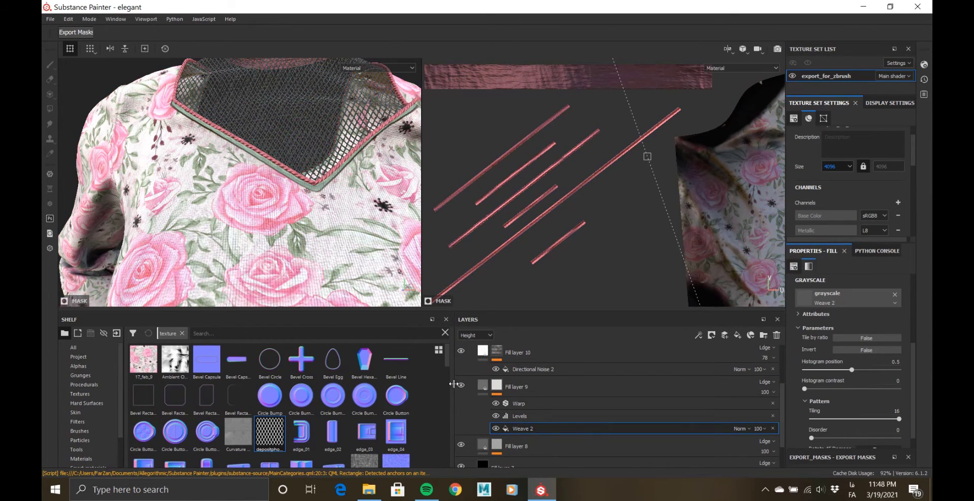
pyautogui.scroll(3, 489, 403)
pyautogui.click(472, 400)
# - Inspect the cuff and hem, and check the effects of Directional Noise 2, Fill layer 10 and Fill layer 8 in Folder 1
pyautogui.keyDown('alt'); pyautogui.moveTo(315, 276); pyautogui.dragTo(313, 172); pyautogui.keyUp('alt')
pyautogui.press('XF86AudioLowerVolume')
pyautogui.press('XF86AudioLowerVolume')
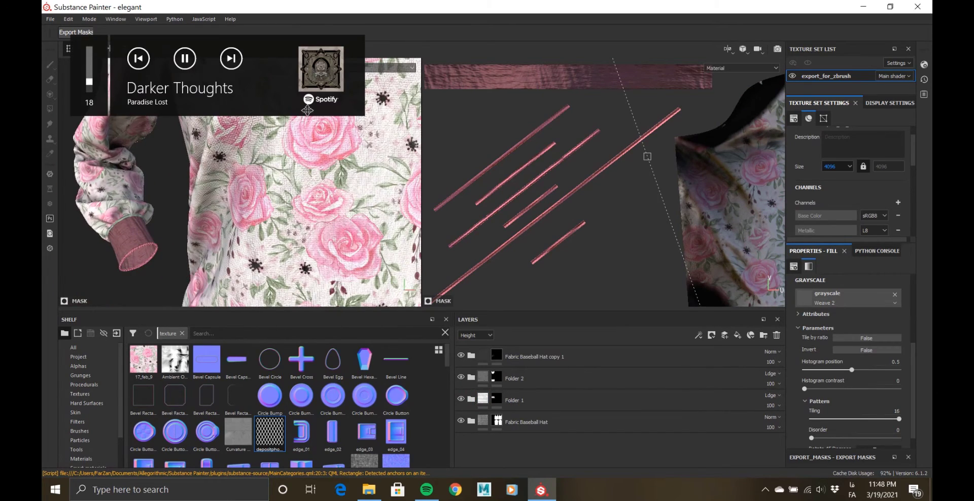
pyautogui.keyDown('alt'); pyautogui.moveTo(307, 110); pyautogui.dragTo(305, 50, button='middle'); pyautogui.keyUp('alt')
pyautogui.click(471, 399)
pyautogui.scroll(-1, 515, 421)
pyautogui.click(533, 412)
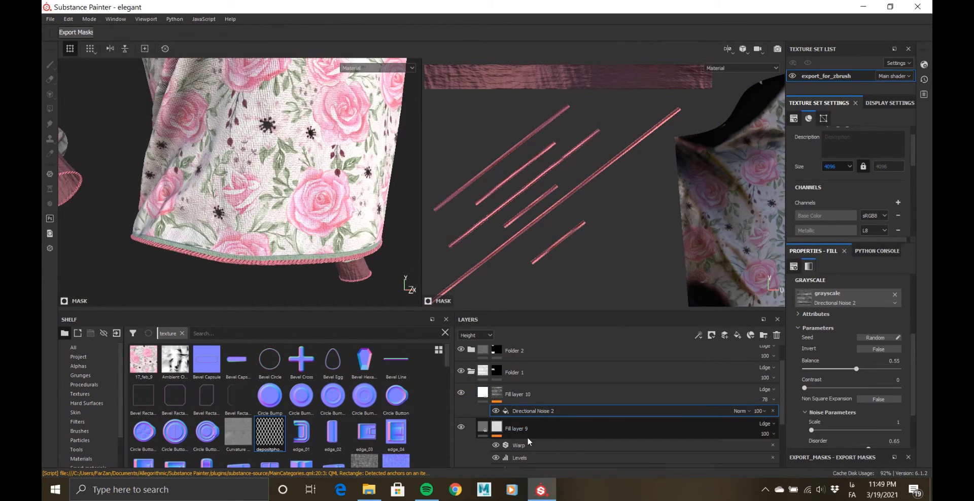
pyautogui.scroll(2, 528, 439)
pyautogui.click(461, 421)
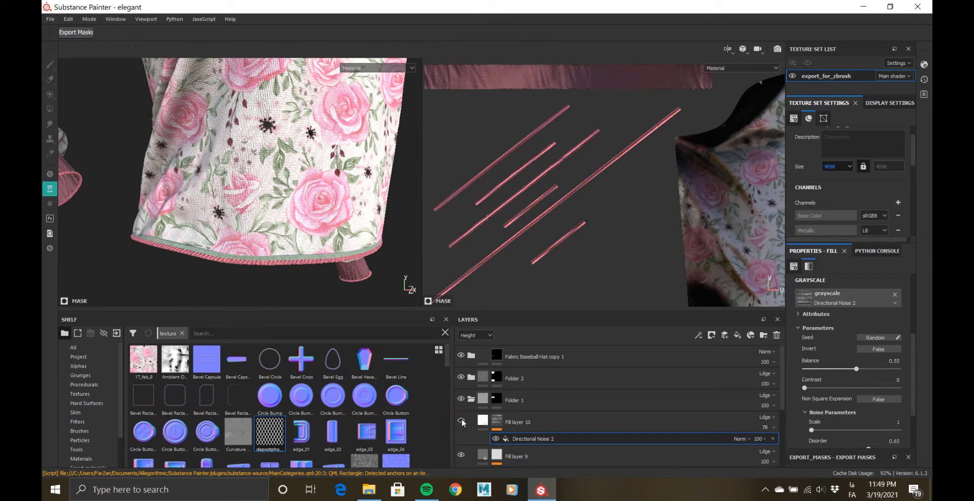
pyautogui.scroll(-2, 480, 437)
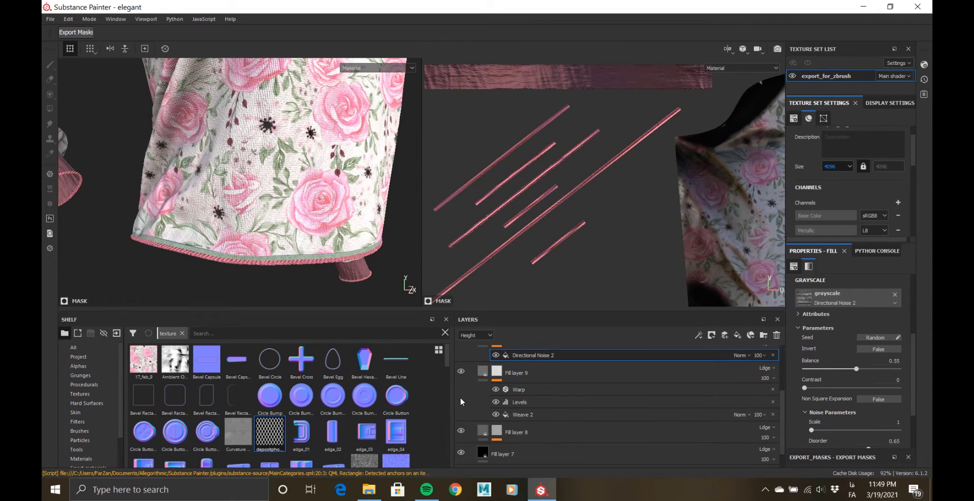
pyautogui.click(515, 432)
# - Open the UV Border Distance generator settings in the mask of Fill layer 6 in the original Fabric Baseball Hat folder
pyautogui.press('4')
pyautogui.scroll(-3, 525, 446)
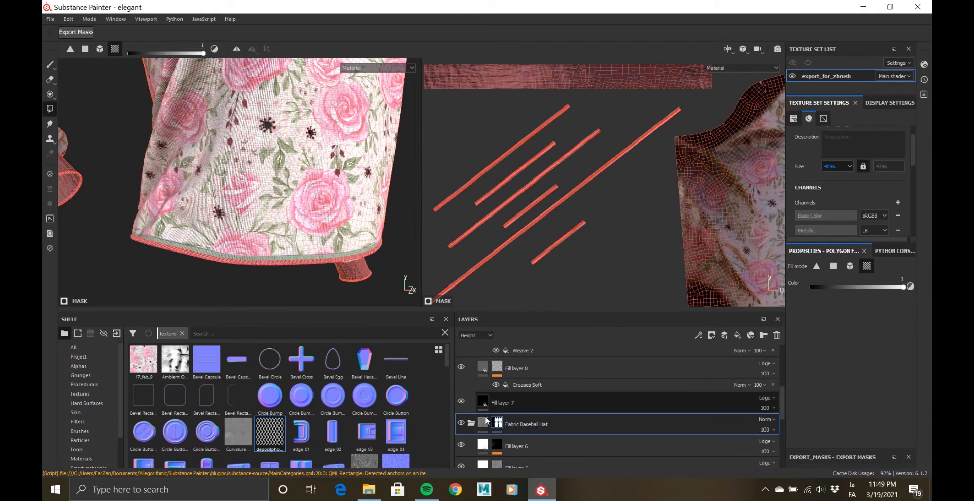
pyautogui.click(513, 445)
pyautogui.click(496, 445)
pyautogui.scroll(-1, 513, 448)
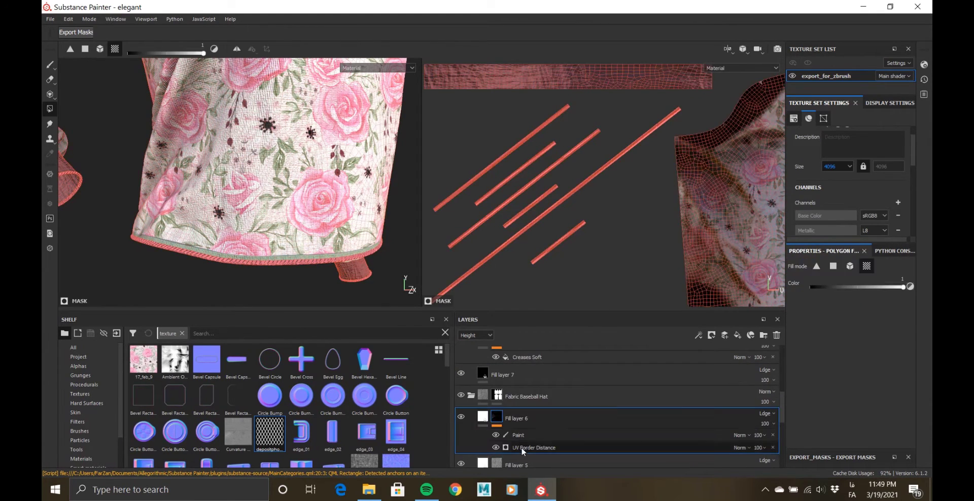
pyautogui.click(523, 448)
pyautogui.rightClick(595, 397)
pyautogui.click(870, 347)
pyautogui.click(534, 448)
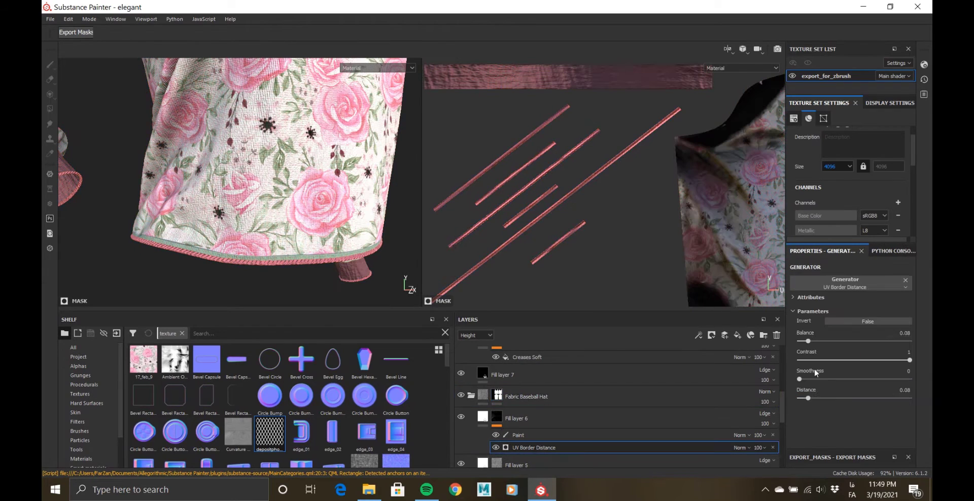
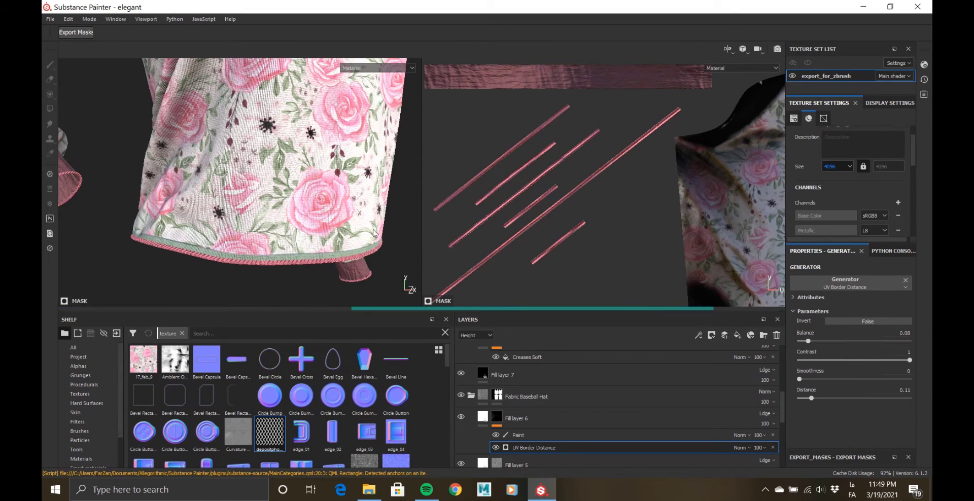
# - Select the Paint effect in the Fill layer 6 mask and set its brush to black for touching up the hem
pyautogui.keyDown('alt'); pyautogui.moveTo(373, 226); pyautogui.dragTo(349, 233); pyautogui.keyUp('alt')
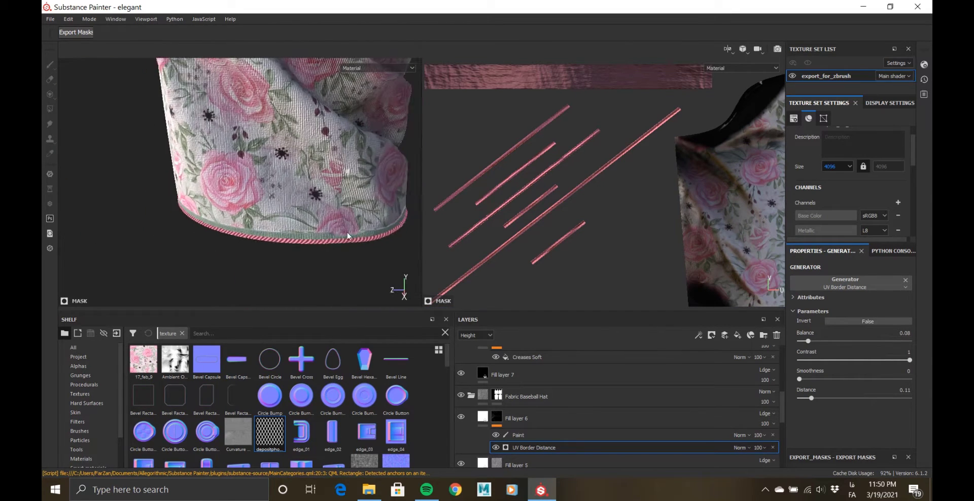
pyautogui.click(496, 417)
pyautogui.press('4')
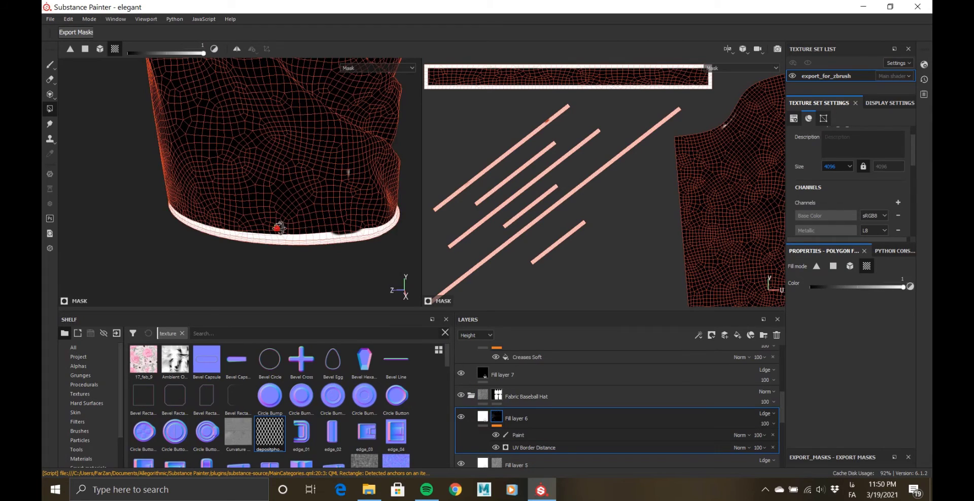
pyautogui.keyDown('alt'); pyautogui.moveTo(278, 228); pyautogui.dragTo(262, 223); pyautogui.keyUp('alt')
pyautogui.click(515, 435)
pyautogui.click(50, 65)
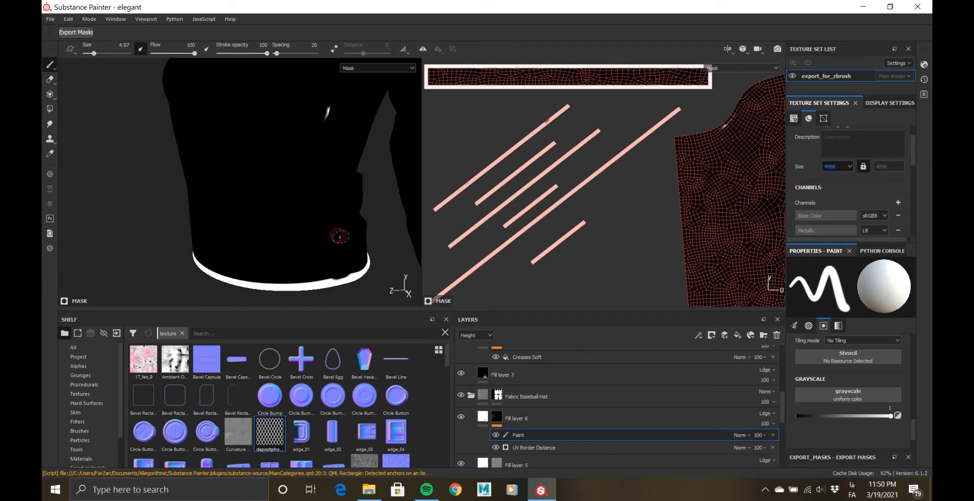
pyautogui.moveTo(341, 237)
pyautogui.mouseDown()
pyautogui.moveTo(348, 243)
pyautogui.moveTo(333, 232)
pyautogui.mouseUp()
pyautogui.press('x')
pyautogui.scroll(-2, 326, 265)
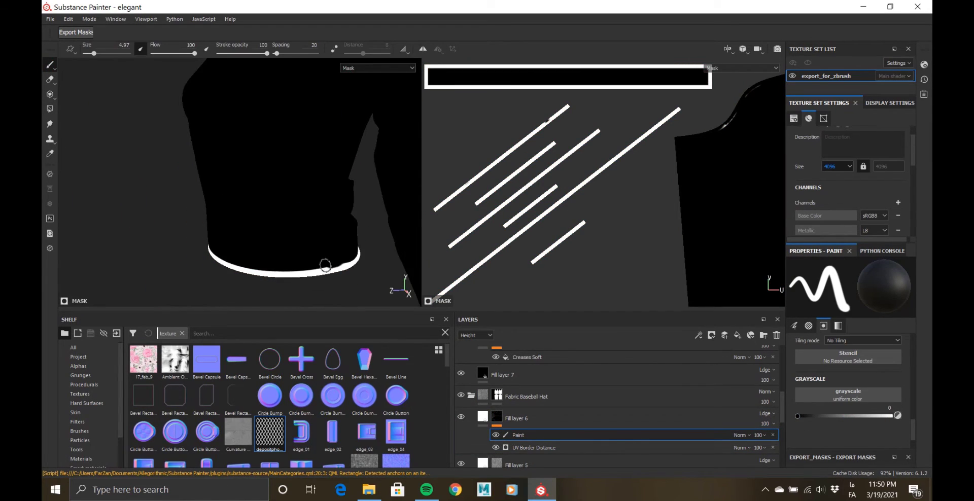
# - Inspect the Fill layer 6 mask around the hem, sleeves and neckline of the whole garment
pyautogui.keyDown('alt'); pyautogui.moveTo(327, 265); pyautogui.dragTo(333, 157); pyautogui.keyUp('alt')
pyautogui.scroll(-3, 352, 185)
pyautogui.keyDown('alt'); pyautogui.moveTo(333, 157); pyautogui.dragTo(303, 207, button='middle'); pyautogui.keyUp('alt')
pyautogui.keyDown('alt'); pyautogui.moveTo(302, 207); pyautogui.dragTo(260, 183); pyautogui.keyUp('alt')
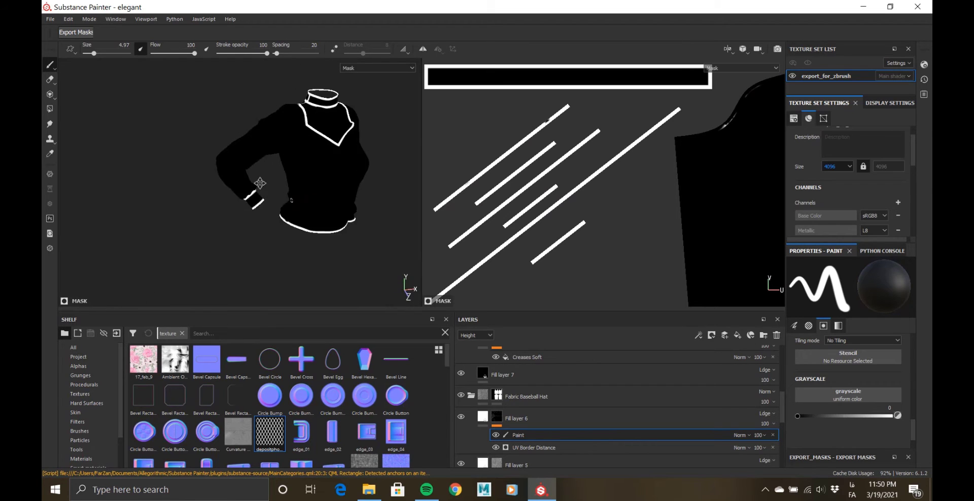
pyautogui.keyDown('alt'); pyautogui.moveTo(260, 182); pyautogui.dragTo(207, 158, button='middle'); pyautogui.keyUp('alt')
pyautogui.keyDown('alt'); pyautogui.moveTo(207, 158); pyautogui.dragTo(274, 207); pyautogui.keyUp('alt')
pyautogui.scroll(3, 274, 207)
# - Select Fill layer 6 and examine its green trim along the neckline and hem in the material view
pyautogui.click(502, 419)
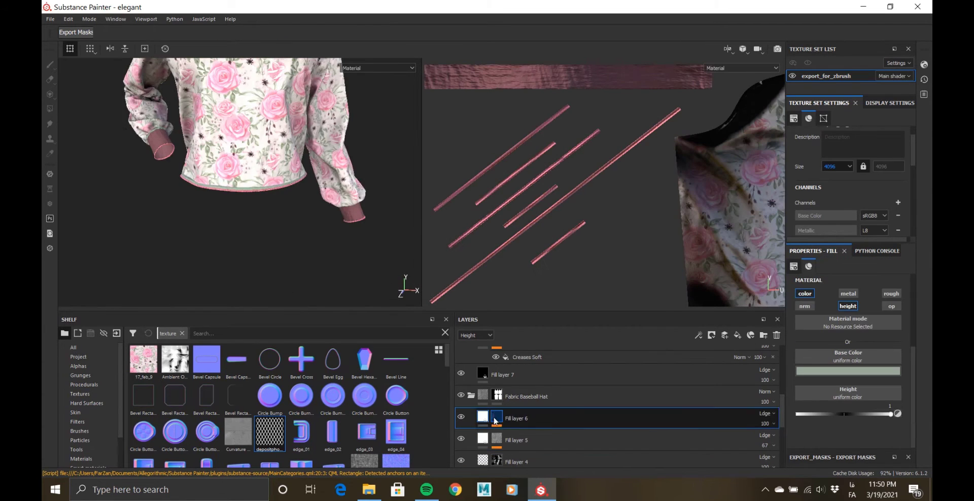
pyautogui.keyDown('alt'); pyautogui.moveTo(299, 241); pyautogui.dragTo(239, 235); pyautogui.keyUp('alt')
pyautogui.keyDown('alt'); pyautogui.moveTo(258, 329); pyautogui.dragTo(263, 91, button='right'); pyautogui.keyUp('alt')
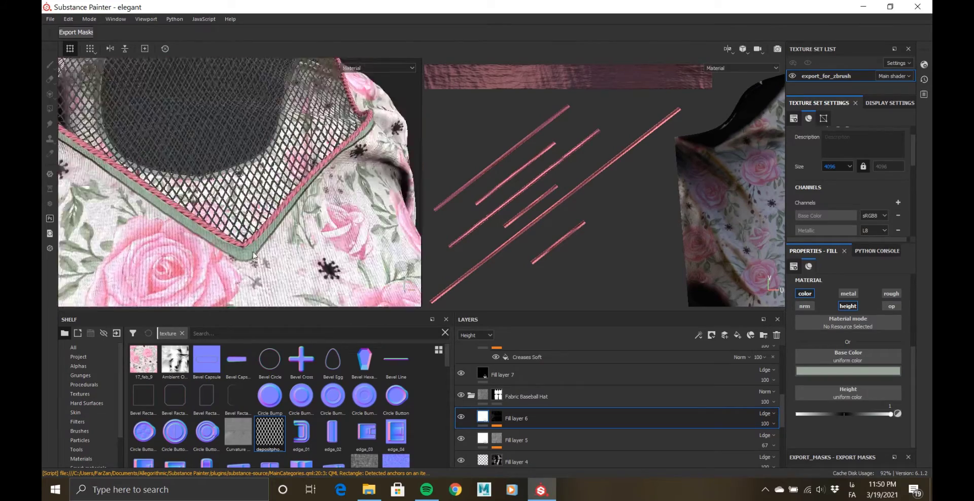
pyautogui.keyDown('alt'); pyautogui.moveTo(263, 91); pyautogui.dragTo(296, 137); pyautogui.keyUp('alt')
pyautogui.keyDown('alt'); pyautogui.moveTo(296, 137); pyautogui.dragTo(264, 274, button='right'); pyautogui.keyUp('alt')
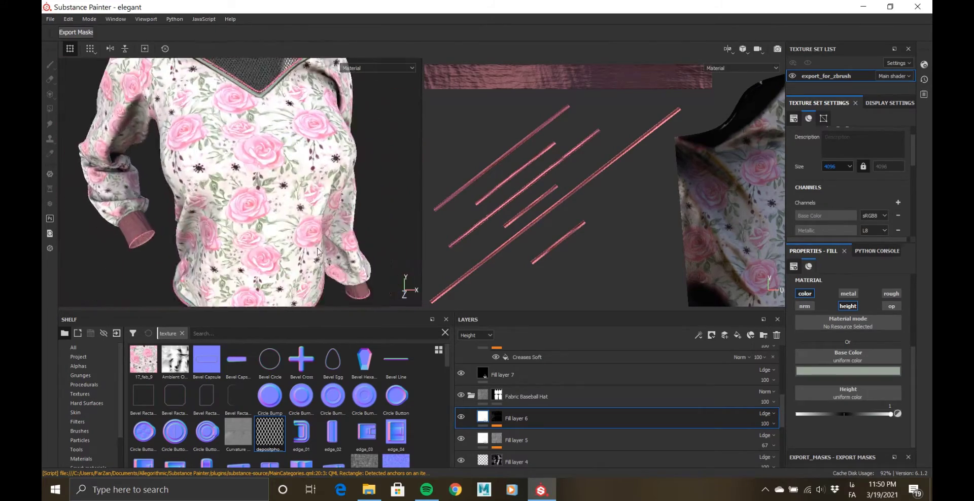
pyautogui.keyDown('alt'); pyautogui.moveTo(264, 274); pyautogui.dragTo(300, 279); pyautogui.keyUp('alt')
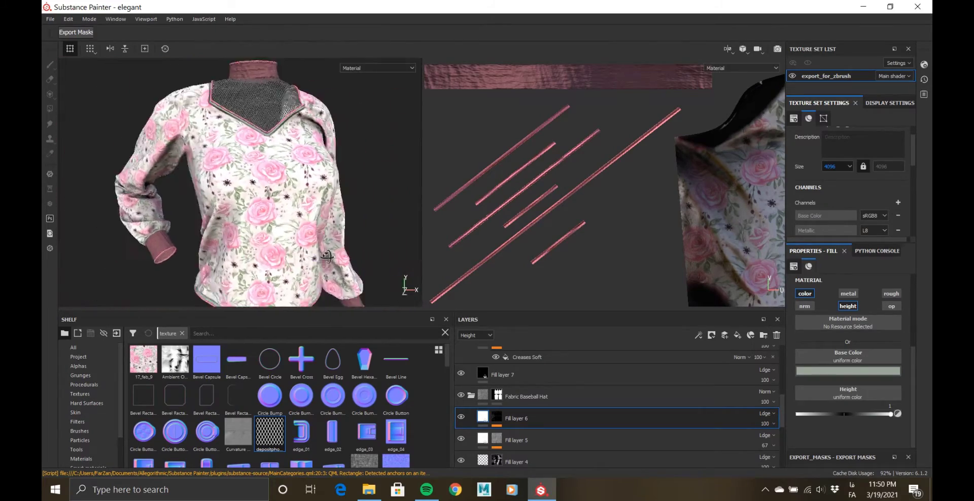
pyautogui.keyDown('alt'); pyautogui.moveTo(244, 305); pyautogui.dragTo(304, 202, button='right'); pyautogui.keyUp('alt')
pyautogui.keyDown('alt'); pyautogui.moveTo(203, 203); pyautogui.dragTo(243, 203); pyautogui.keyUp('alt')
pyautogui.keyDown('alt'); pyautogui.moveTo(244, 203); pyautogui.dragTo(92, 183, button='right'); pyautogui.keyUp('alt')
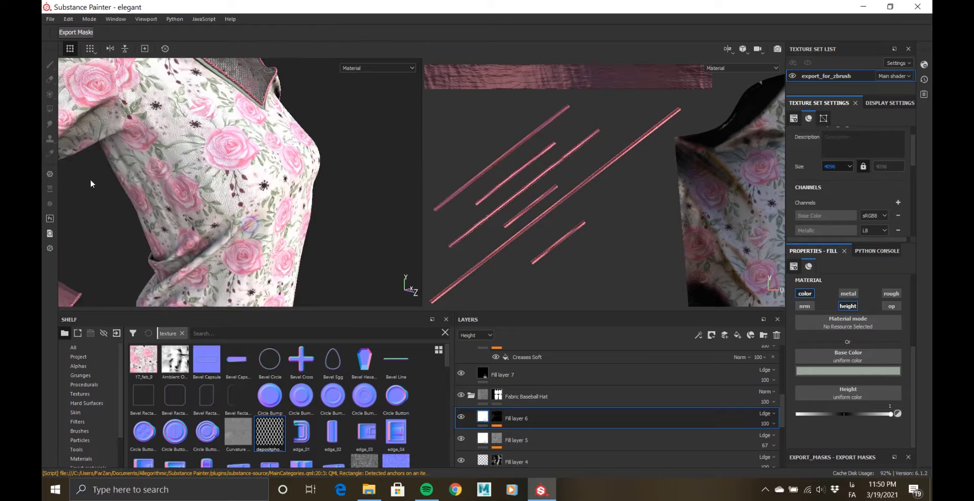
pyautogui.keyDown('alt'); pyautogui.moveTo(91, 184); pyautogui.dragTo(314, 254); pyautogui.keyUp('alt')
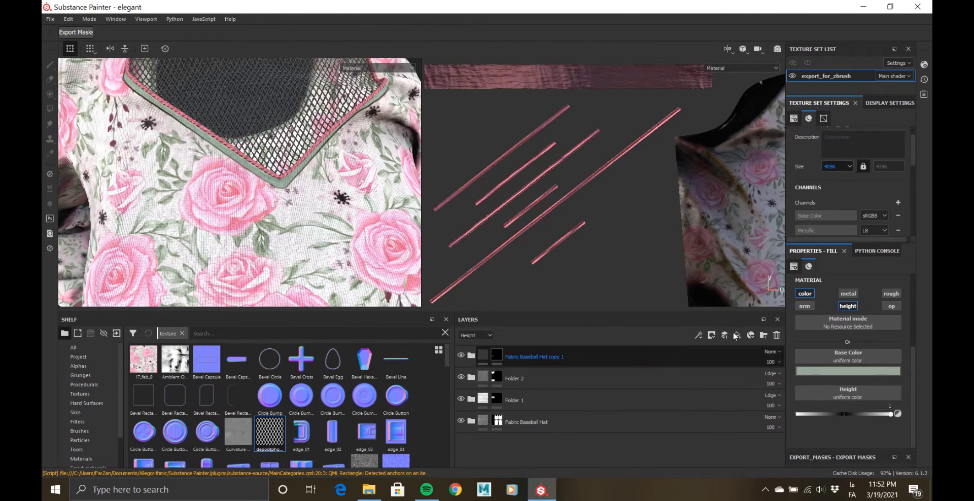
# - Add a fill layer above Fabric Baseball Hat copy 1 with a black mask and an Auto Stitcher generator
pyautogui.click(737, 335)
pyautogui.rightClick(477, 359)
pyautogui.click(518, 80)
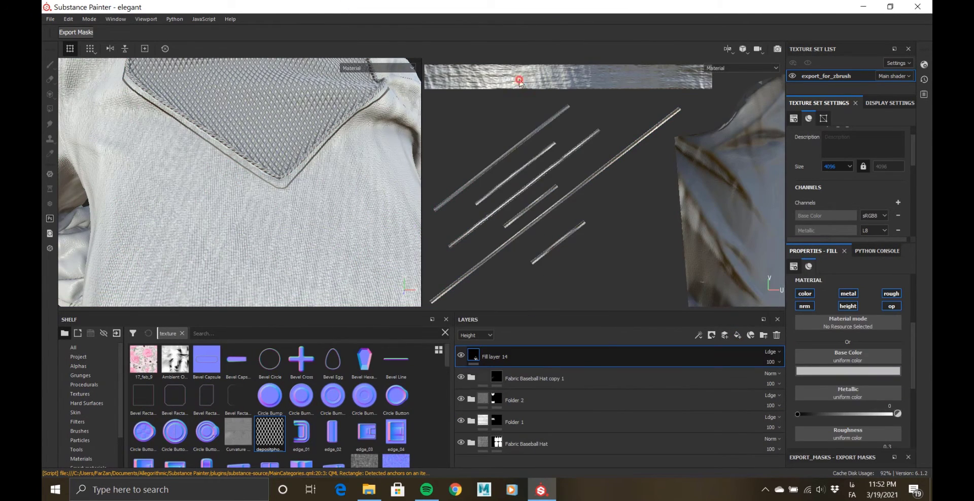
pyautogui.rightClick(488, 356)
pyautogui.click(523, 257)
pyautogui.click(858, 283)
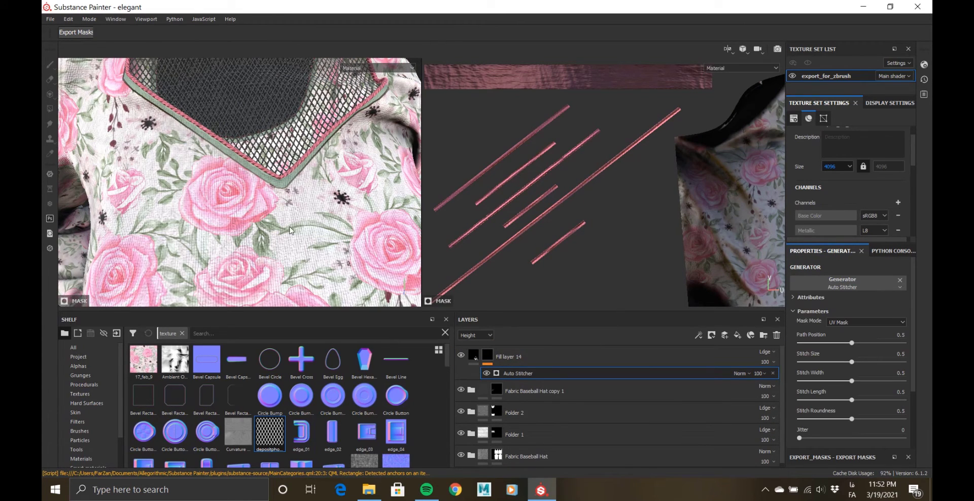
pyautogui.keyDown('alt'); pyautogui.moveTo(274, 165); pyautogui.dragTo(339, 219); pyautogui.keyUp('alt')
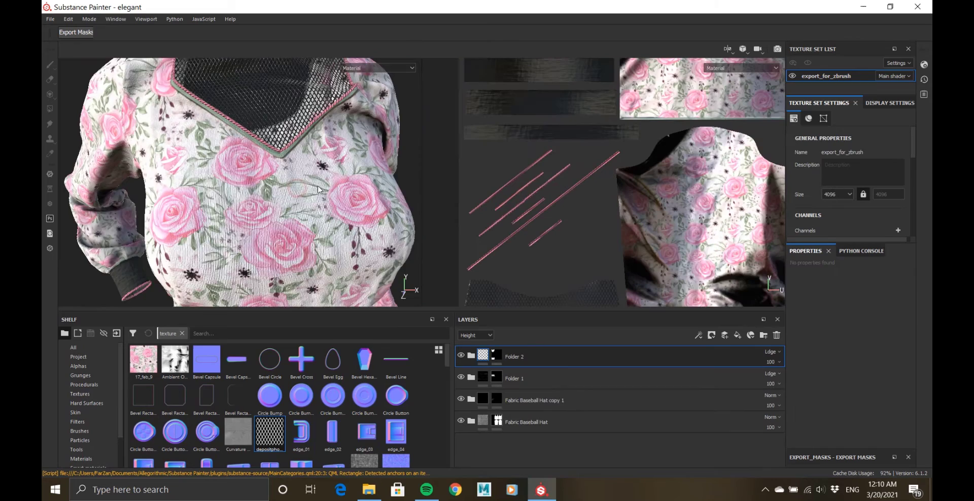
pyautogui.keyDown('alt'); pyautogui.moveTo(264, 153); pyautogui.dragTo(292, 151); pyautogui.keyUp('alt')
# - Create a fill layer above Folder 2, give it a black mask, and drive the mask with the Auto Stitcher generator
pyautogui.click(738, 336)
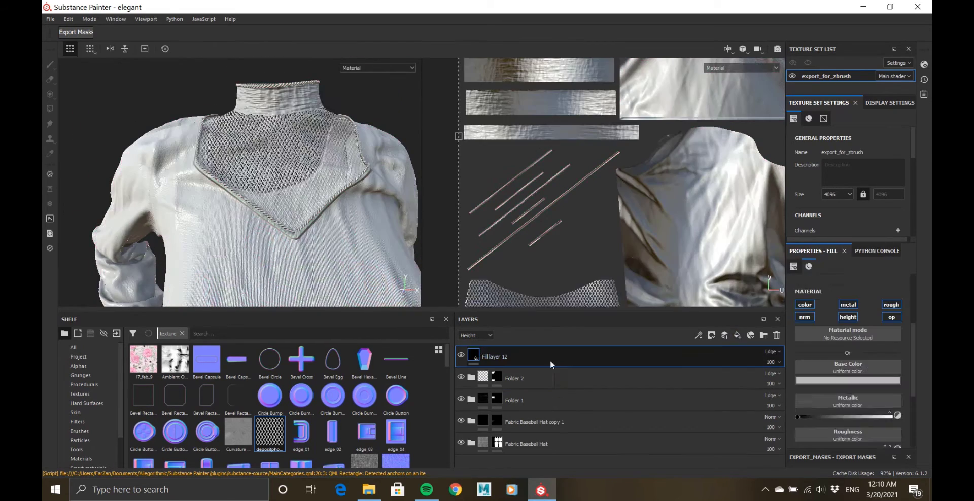
pyautogui.rightClick(471, 358)
pyautogui.click(508, 79)
pyautogui.rightClick(506, 358)
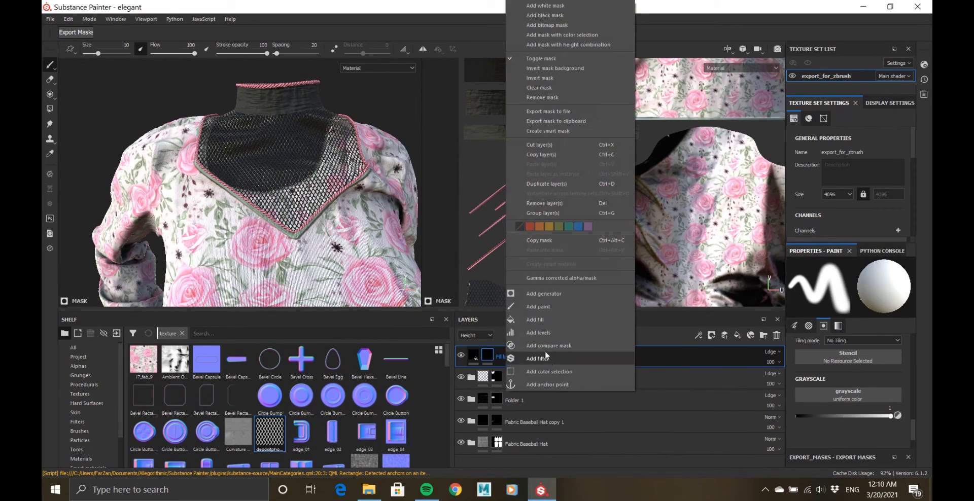
pyautogui.click(543, 294)
pyautogui.click(847, 284)
pyautogui.click(885, 312)
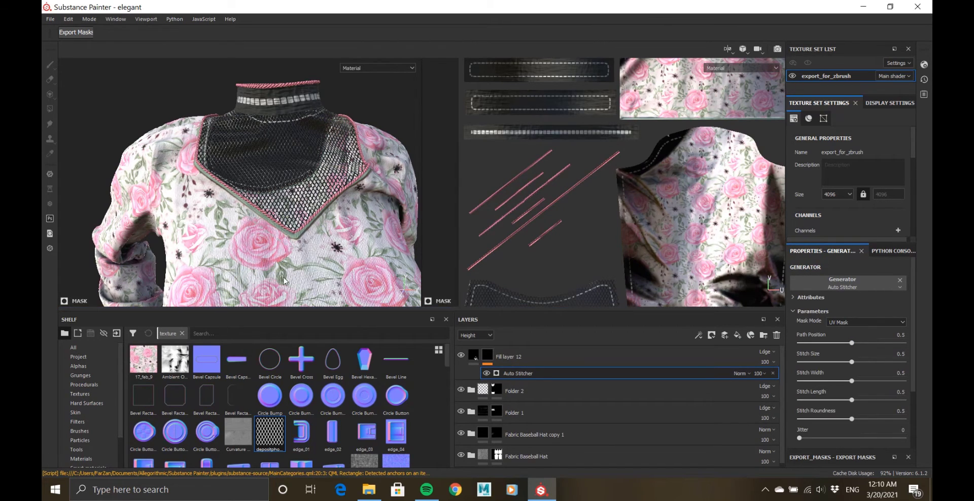
# - Set the Auto Stitcher path position to 0.65 while viewing the cuff, and lower the texture set size to 2048
pyautogui.keyDown('alt'); pyautogui.moveTo(270, 273); pyautogui.dragTo(264, 76, button='middle'); pyautogui.keyUp('alt')
pyautogui.keyDown('alt'); pyautogui.moveTo(205, 244); pyautogui.dragTo(412, 253); pyautogui.keyUp('alt')
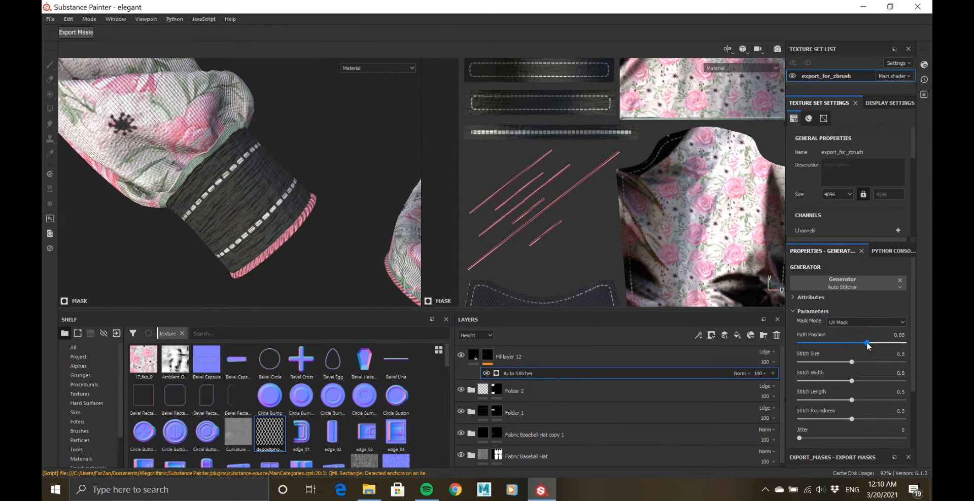
pyautogui.click(847, 194)
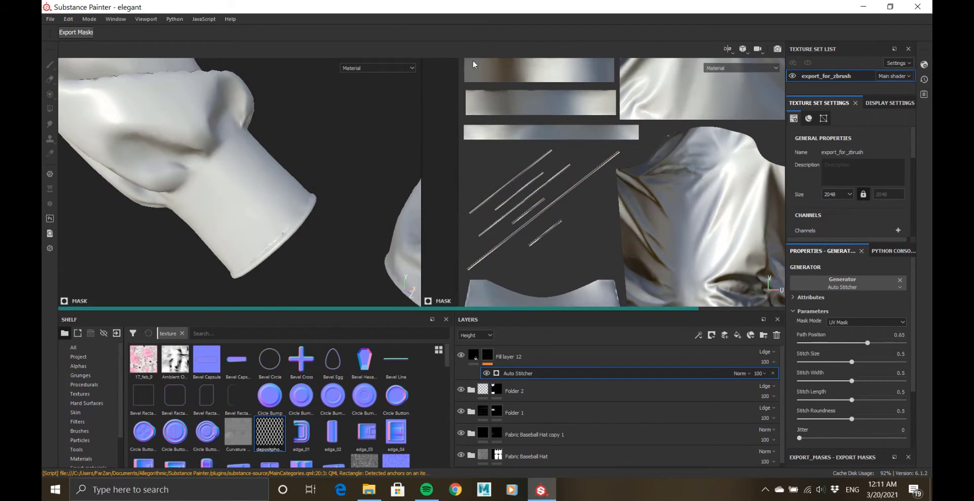
# - Set the Auto Stitcher path position to 0, stitch size 0.08, width 0.42, length 0.37, roundness 0.41 and jitter 0.53
pyautogui.click(892, 344)
pyautogui.moveTo(813, 346); pyautogui.dragTo(794, 344)
pyautogui.click(835, 362)
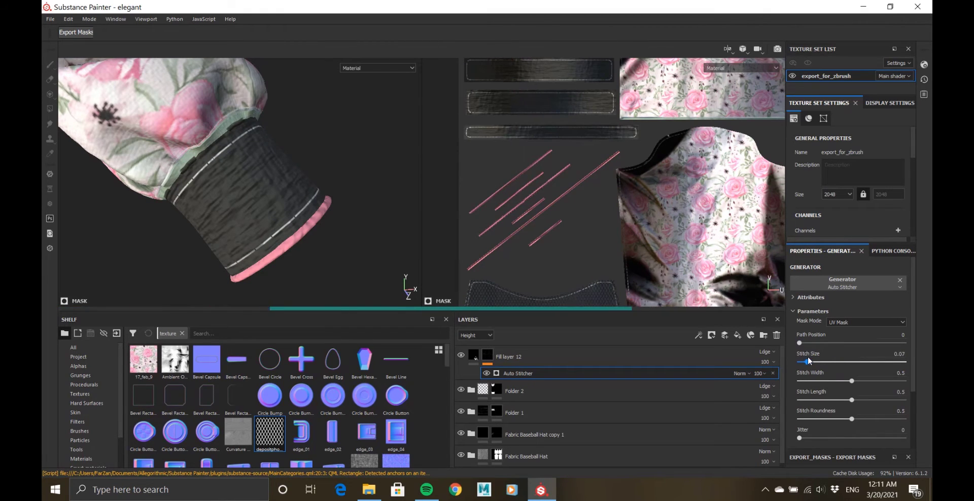
pyautogui.moveTo(808, 357); pyautogui.dragTo(809, 357)
pyautogui.moveTo(852, 382); pyautogui.dragTo(843, 400)
pyautogui.click(799, 438)
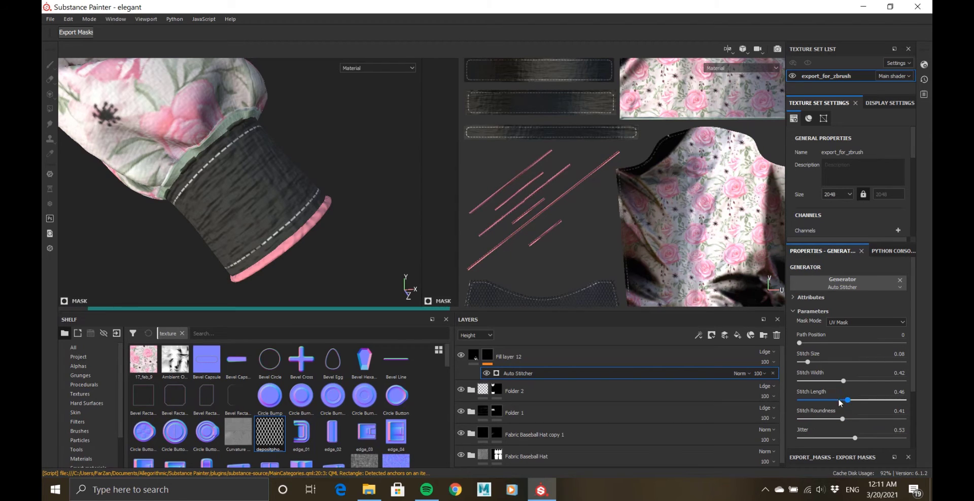
# - Check the hem stitching and try a stitch size of 0.03 before returning it to 0.08
pyautogui.scroll(-5, 249, 203)
pyautogui.keyDown('alt'); pyautogui.moveTo(386, 228); pyautogui.dragTo(270, 218, button='middle'); pyautogui.keyUp('alt')
pyautogui.scroll(4, 270, 218)
pyautogui.keyDown('alt'); pyautogui.moveTo(270, 218); pyautogui.dragTo(285, 192); pyautogui.keyUp('alt')
pyautogui.scroll(-3, 794, 406)
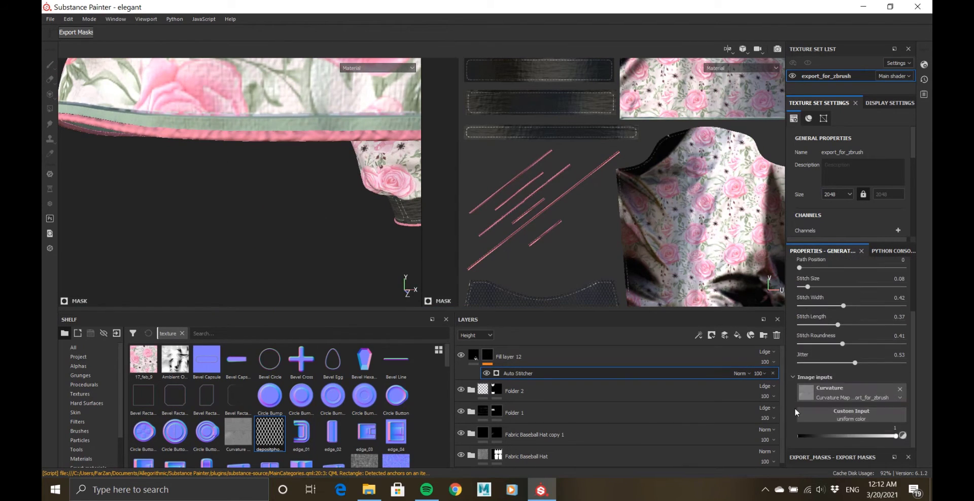
pyautogui.scroll(2, 823, 318)
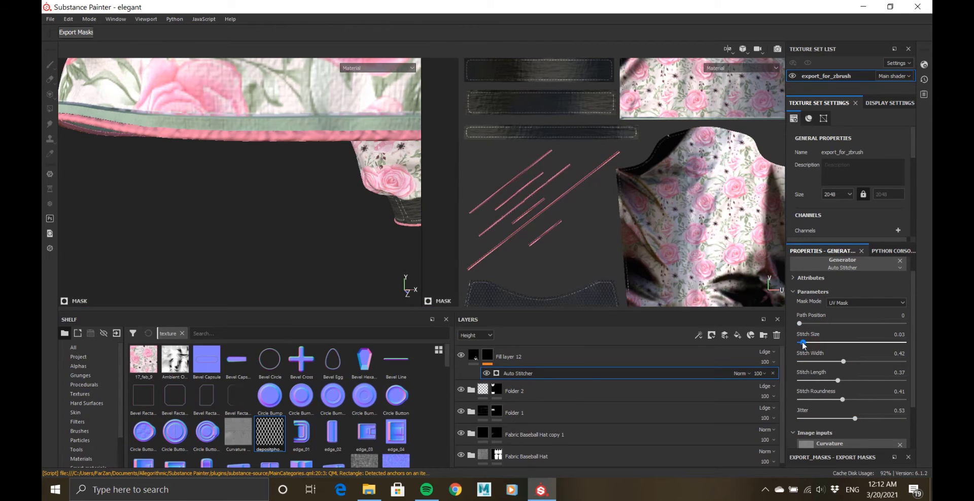
pyautogui.moveTo(803, 341); pyautogui.dragTo(807, 341)
pyautogui.click(893, 315)
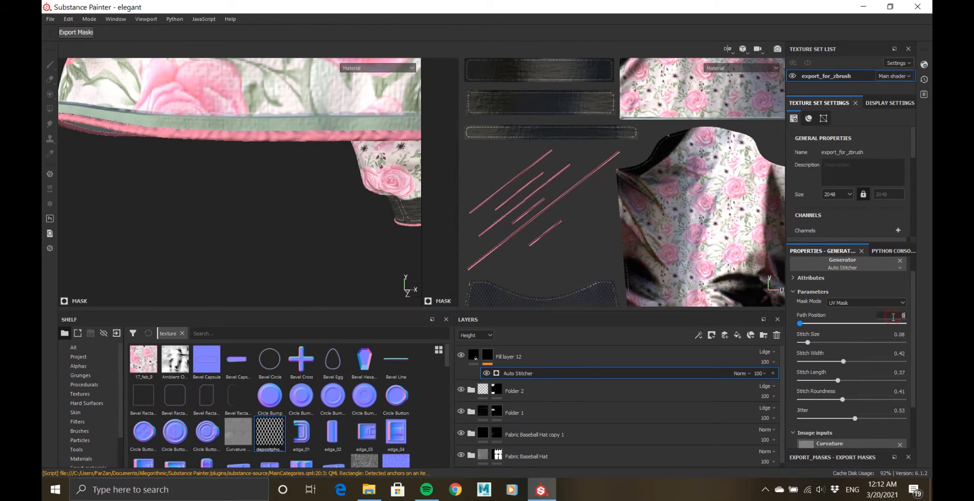
# - Inspect the generated stitches along the hem, cuffs and seams of the shirt from several angles
pyautogui.scroll(-5, 196, 171)
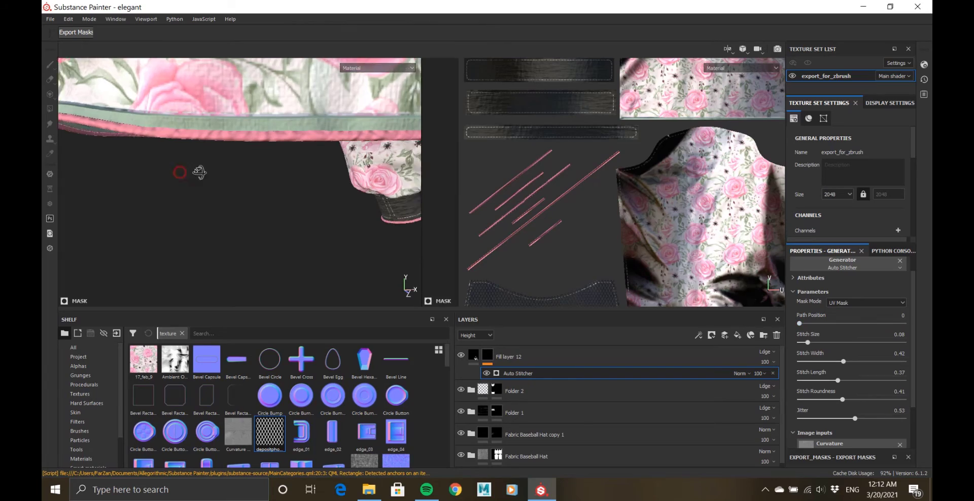
pyautogui.keyDown('alt'); pyautogui.moveTo(243, 168); pyautogui.dragTo(233, 274, button='middle'); pyautogui.keyUp('alt')
pyautogui.keyDown('alt'); pyautogui.moveTo(234, 173); pyautogui.dragTo(328, 166); pyautogui.keyUp('alt')
pyautogui.scroll(5, 198, 140)
pyautogui.scroll(-5, 198, 140)
pyautogui.scroll(5, 239, 183)
pyautogui.scroll(-6, 246, 183)
pyautogui.scroll(5, 295, 170)
pyautogui.scroll(-4, 272, 196)
pyautogui.scroll(4, 255, 238)
pyautogui.keyDown('alt'); pyautogui.moveTo(255, 239); pyautogui.dragTo(295, 244); pyautogui.keyUp('alt')
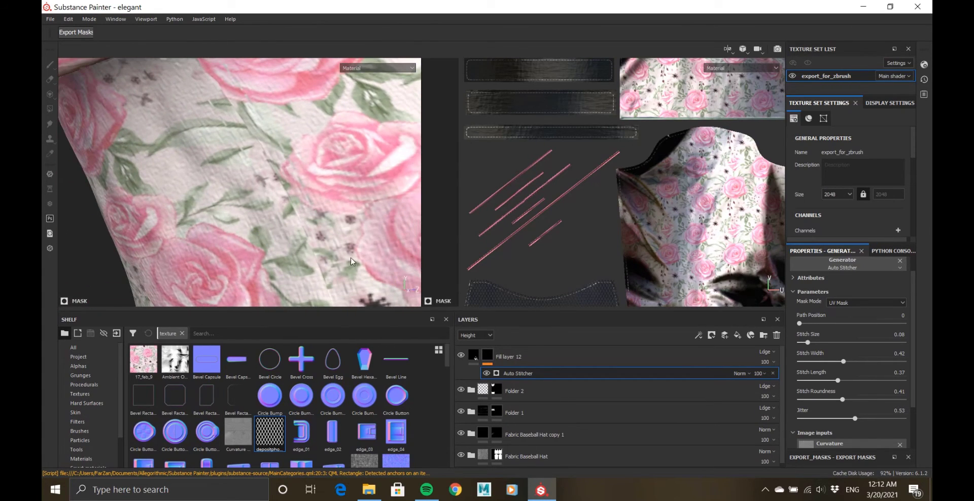
# - Raise the height of Fill layer 12 to 0.1731 so the stitches stand out, and check them on the sleeve and hem
pyautogui.click(473, 356)
pyautogui.scroll(-3, 825, 416)
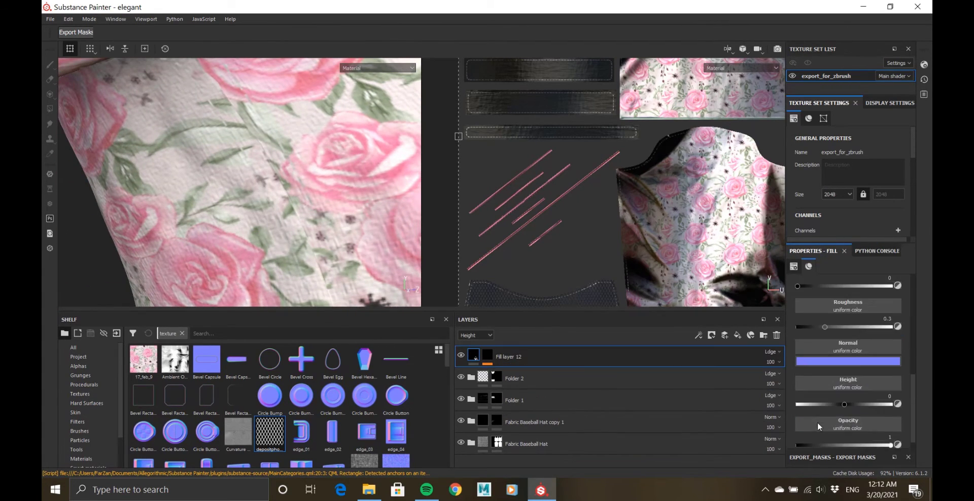
pyautogui.keyDown('alt'); pyautogui.moveTo(311, 202); pyautogui.dragTo(45, 180, button='right'); pyautogui.keyUp('alt')
pyautogui.keyDown('alt'); pyautogui.moveTo(203, 223); pyautogui.dragTo(249, 152, button='middle'); pyautogui.keyUp('alt')
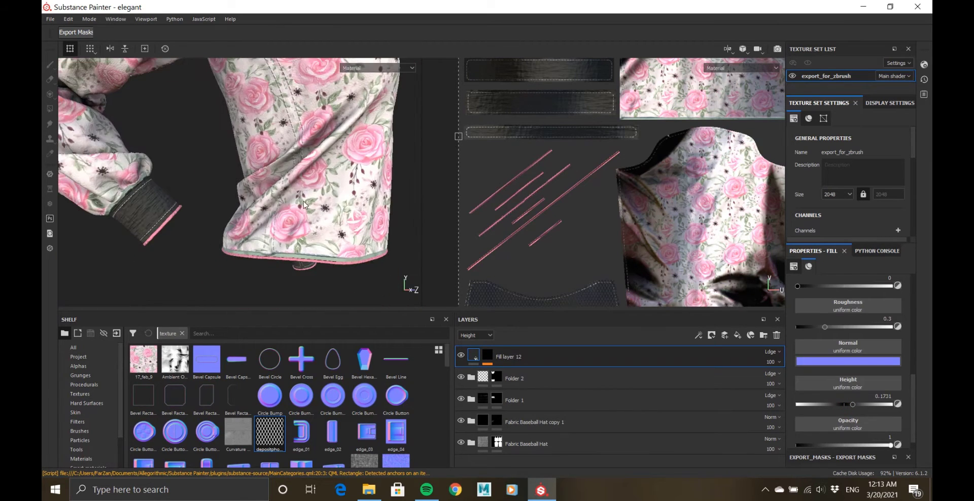
pyautogui.keyDown('alt'); pyautogui.moveTo(249, 163); pyautogui.dragTo(299, 193); pyautogui.keyUp('alt')
pyautogui.keyDown('alt'); pyautogui.moveTo(305, 224); pyautogui.dragTo(416, 238, button='right'); pyautogui.keyUp('alt')
pyautogui.keyDown('alt'); pyautogui.moveTo(416, 238); pyautogui.dragTo(304, 167, button='middle'); pyautogui.keyUp('alt')
pyautogui.keyDown('alt'); pyautogui.moveTo(304, 167); pyautogui.dragTo(310, 213); pyautogui.keyUp('alt')
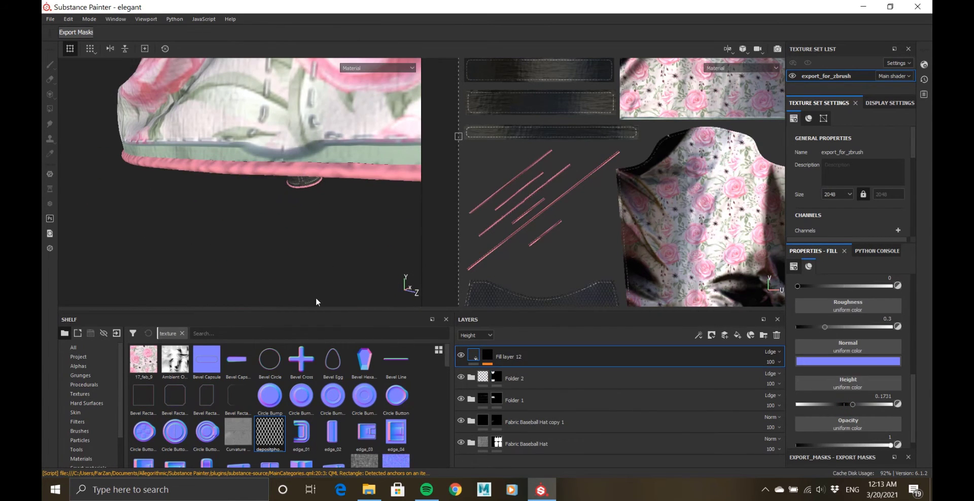
# - Widen the green trim by raising the balance of the UV Border Distance generator in Fill layer 6's mask
pyautogui.click(483, 445)
pyautogui.click(471, 444)
pyautogui.scroll(-1, 473, 443)
pyautogui.click(497, 445)
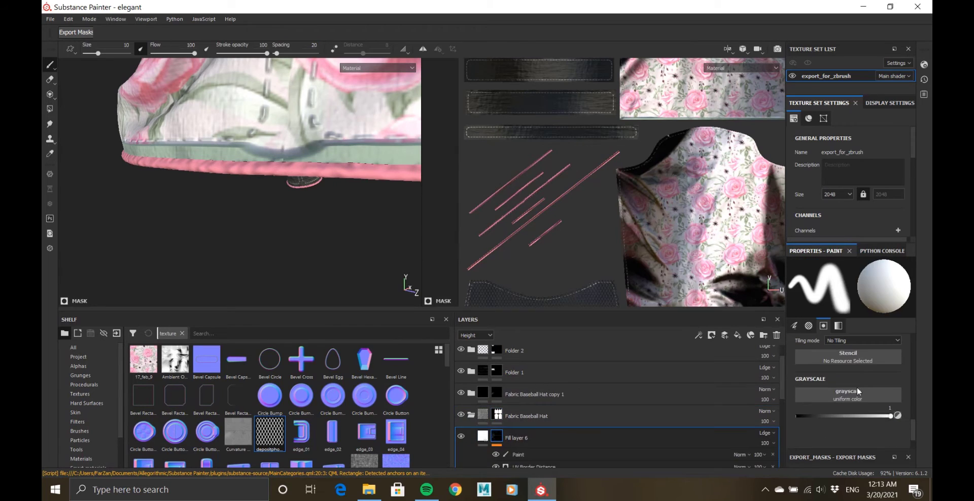
pyautogui.click(521, 457)
pyautogui.click(526, 465)
pyautogui.moveTo(811, 342); pyautogui.dragTo(813, 341)
# - Try to paint out the notch in the hem trim with a size 2.7 brush on Fill layer 6's mask, and undo the stroke
pyautogui.click(529, 456)
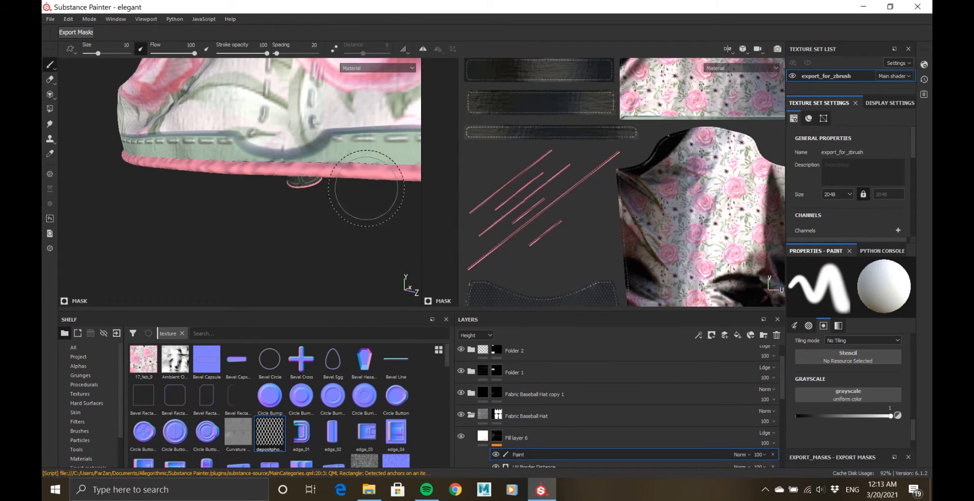
pyautogui.keyDown('alt'); pyautogui.click(496, 438); pyautogui.keyUp('alt')
pyautogui.keyDown('ctrl'); pyautogui.moveTo(290, 138); pyautogui.dragTo(274, 138, button='right'); pyautogui.keyUp('ctrl')
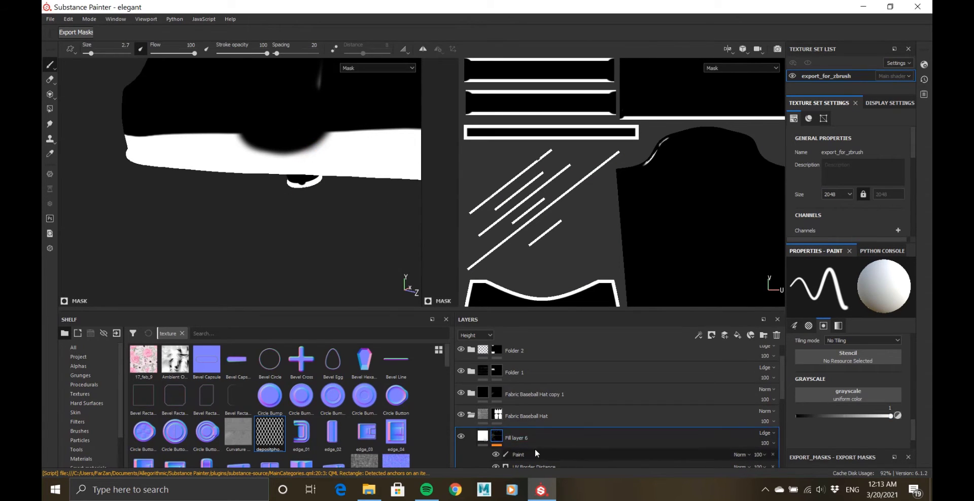
pyautogui.click(537, 455)
pyautogui.moveTo(286, 151)
pyautogui.mouseDown()
pyautogui.moveTo(264, 149)
pyautogui.moveTo(326, 245)
pyautogui.moveTo(324, 155)
pyautogui.moveTo(279, 168)
pyautogui.moveTo(322, 178)
pyautogui.moveTo(365, 210)
pyautogui.moveTo(350, 208)
pyautogui.mouseUp()
pyautogui.hotkey('ctrl', 'z')
pyautogui.scroll(-5, 293, 176)
pyautogui.scroll(5, 243, 172)
# - Add a paint effect above the Auto Stitcher generator in the Fill layer 12 mask
pyautogui.click(483, 437)
pyautogui.keyDown('alt'); pyautogui.moveTo(264, 243); pyautogui.dragTo(288, 210); pyautogui.keyUp('alt')
pyautogui.keyDown('alt'); pyautogui.moveTo(279, 109); pyautogui.dragTo(269, 187, button='middle'); pyautogui.keyUp('alt')
pyautogui.keyDown('alt'); pyautogui.moveTo(270, 187); pyautogui.dragTo(292, 152); pyautogui.keyUp('alt')
pyautogui.scroll(-5, 243, 182)
pyautogui.scroll(2, 506, 393)
pyautogui.click(477, 358)
pyautogui.keyDown('alt'); pyautogui.click(486, 357); pyautogui.keyUp('alt')
pyautogui.keyDown('alt'); pyautogui.moveTo(292, 153); pyautogui.dragTo(309, 204, button='middle'); pyautogui.keyUp('alt')
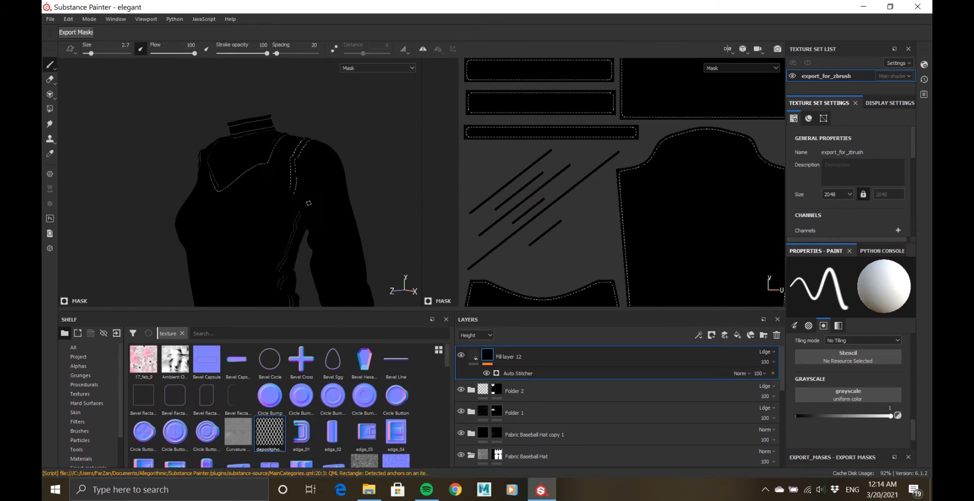
pyautogui.scroll(3, 309, 204)
pyautogui.rightClick(487, 359)
pyautogui.click(507, 280)
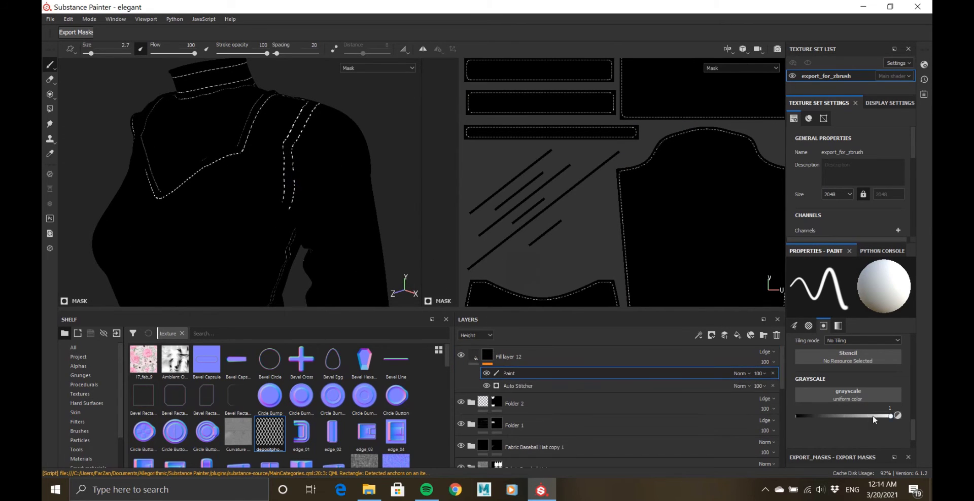
# - Paint out the stitches around the first sleeve piece in the UV view, using black on the mask's Paint effect with a size 8.33 brush
pyautogui.scroll(1, 650, 184)
pyautogui.keyDown('ctrl'); pyautogui.moveTo(650, 183); pyautogui.dragTo(653, 183, button='right'); pyautogui.keyUp('ctrl')
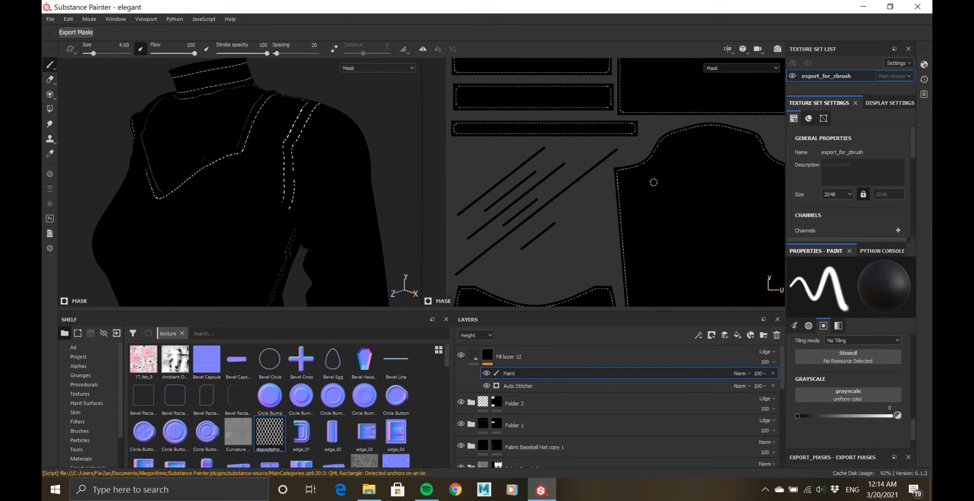
pyautogui.moveTo(617, 192); pyautogui.dragTo(586, 93, button='middle')
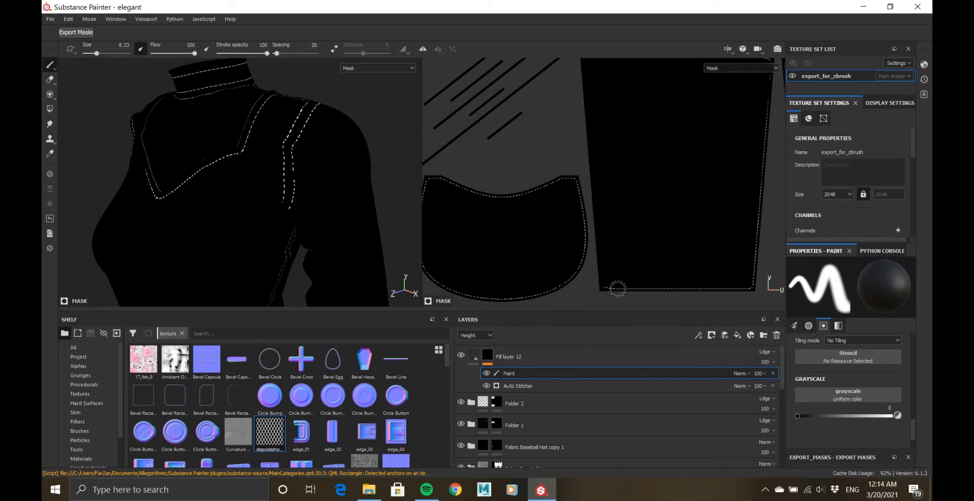
pyautogui.keyDown('alt'); pyautogui.moveTo(775, 62); pyautogui.dragTo(695, 181, button='middle'); pyautogui.keyUp('alt')
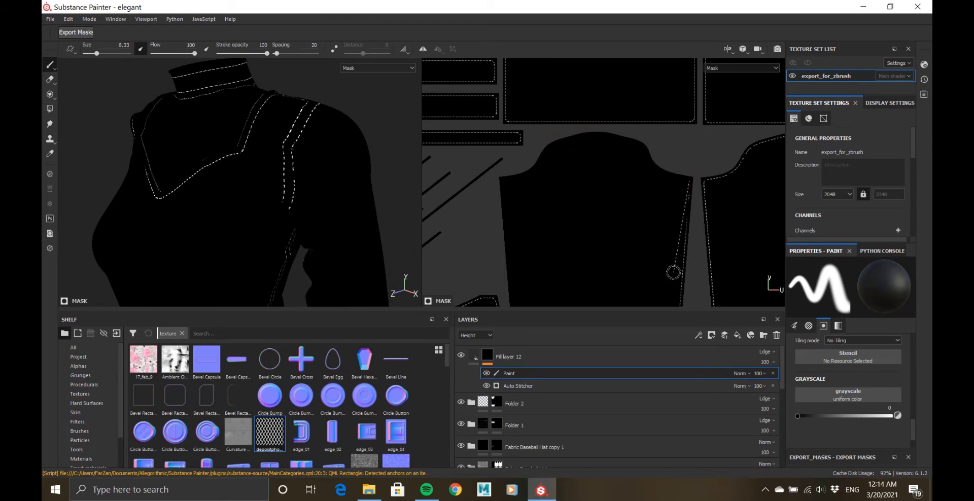
pyautogui.moveTo(674, 273)
pyautogui.mouseDown(button='middle')
pyautogui.moveTo(642, 84)
pyautogui.moveTo(479, 279)
pyautogui.mouseUp(button='middle')
# - Paint out the stitches around the neighbouring sleeve piece in the UV view with the same size 8.33 black brush
pyautogui.keyDown('shift'); pyautogui.click(619, 73); pyautogui.keyUp('shift')
pyautogui.keyDown('alt'); pyautogui.moveTo(617, 102); pyautogui.dragTo(599, 251, button='middle'); pyautogui.keyUp('alt')
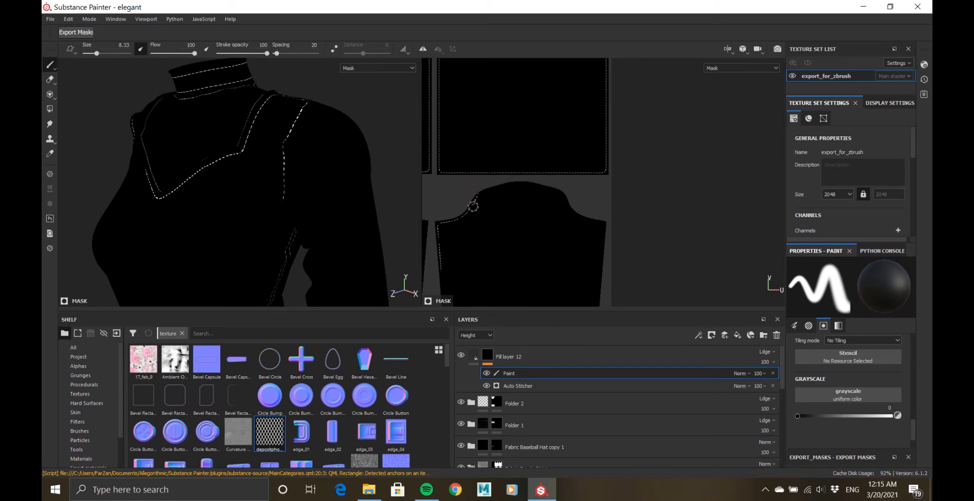
pyautogui.scroll(-3, 467, 283)
pyautogui.keyDown('alt'); pyautogui.moveTo(467, 282); pyautogui.dragTo(531, 273, button='middle'); pyautogui.keyUp('alt')
pyautogui.scroll(-4, 363, 185)
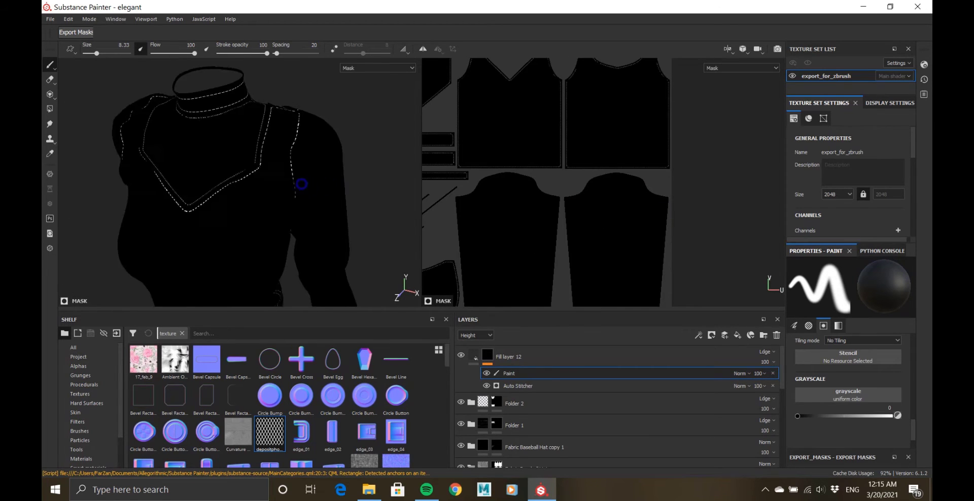
# - Examine the remaining stitch lines on the shoulders, collar, side seams and hem in the mask view
pyautogui.keyDown('alt'); pyautogui.moveTo(238, 238); pyautogui.dragTo(294, 241); pyautogui.keyUp('alt')
pyautogui.keyDown('alt'); pyautogui.moveTo(294, 241); pyautogui.dragTo(257, 180, button='middle'); pyautogui.keyUp('alt')
pyautogui.keyDown('alt'); pyautogui.moveTo(258, 181); pyautogui.dragTo(284, 179); pyautogui.keyUp('alt')
pyautogui.keyDown('alt'); pyautogui.moveTo(249, 203); pyautogui.dragTo(276, 207, button='right'); pyautogui.keyUp('alt')
pyautogui.keyDown('alt'); pyautogui.moveTo(276, 207); pyautogui.dragTo(329, 190, button='middle'); pyautogui.keyUp('alt')
pyautogui.keyDown('alt'); pyautogui.moveTo(582, 198); pyautogui.dragTo(444, 183, button='right'); pyautogui.keyUp('alt')
pyautogui.keyDown('alt'); pyautogui.moveTo(472, 76); pyautogui.dragTo(514, 167, button='middle'); pyautogui.keyUp('alt')
pyautogui.keyDown('alt'); pyautogui.moveTo(514, 156); pyautogui.dragTo(534, 228, button='right'); pyautogui.keyUp('alt')
pyautogui.keyDown('alt'); pyautogui.moveTo(531, 193); pyautogui.dragTo(533, 235, button='middle'); pyautogui.keyUp('alt')
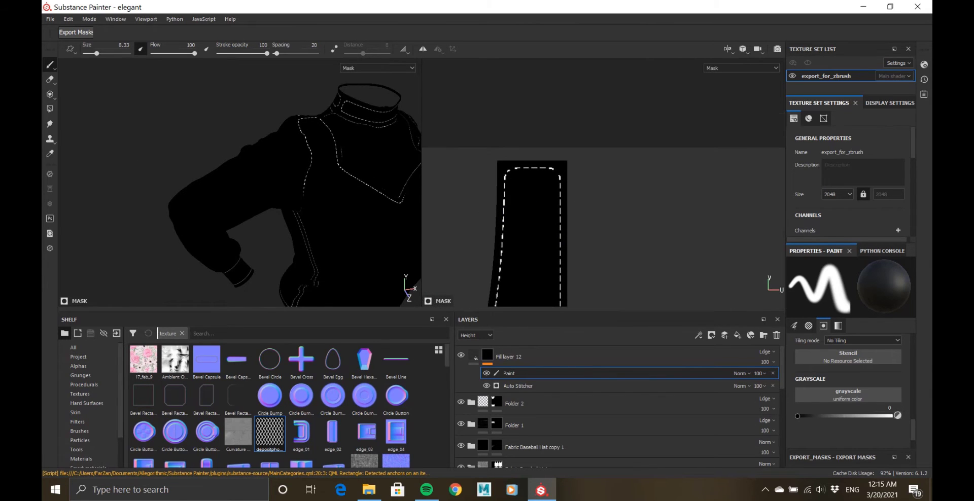
pyautogui.keyDown('alt'); pyautogui.moveTo(274, 157); pyautogui.dragTo(299, 203); pyautogui.keyUp('alt')
pyautogui.keyDown('alt'); pyautogui.moveTo(254, 183); pyautogui.dragTo(294, 208, button='right'); pyautogui.keyUp('alt')
pyautogui.keyDown('alt'); pyautogui.moveTo(262, 200); pyautogui.dragTo(229, 102); pyautogui.keyUp('alt')
pyautogui.keyDown('alt'); pyautogui.moveTo(229, 102); pyautogui.dragTo(256, 170, button='right'); pyautogui.keyUp('alt')
pyautogui.keyDown('alt'); pyautogui.moveTo(257, 169); pyautogui.dragTo(233, 181); pyautogui.keyUp('alt')
pyautogui.keyDown('alt'); pyautogui.moveTo(233, 181); pyautogui.dragTo(268, 203, button='right'); pyautogui.keyUp('alt')
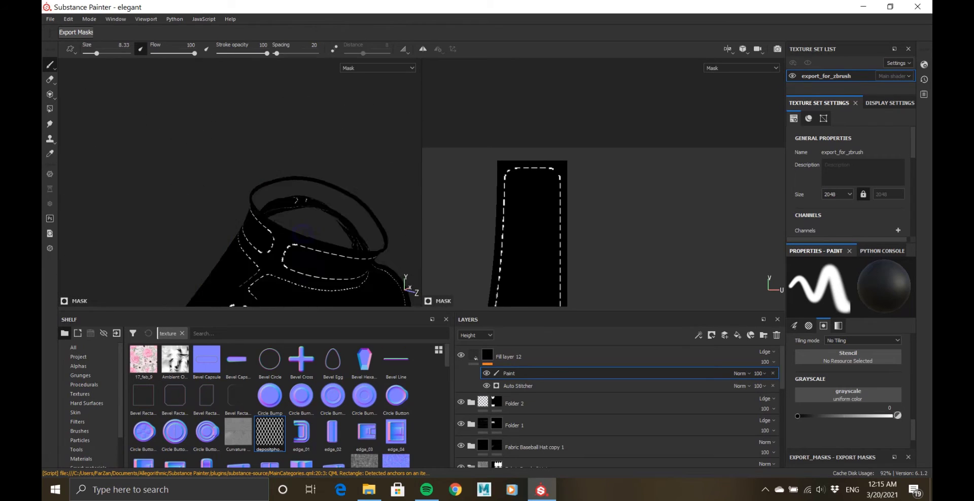
pyautogui.keyDown('alt'); pyautogui.moveTo(269, 203); pyautogui.dragTo(265, 184, button='middle'); pyautogui.keyUp('alt')
pyautogui.keyDown('alt'); pyautogui.moveTo(262, 181); pyautogui.dragTo(297, 194); pyautogui.keyUp('alt')
pyautogui.keyDown('alt'); pyautogui.moveTo(298, 194); pyautogui.dragTo(243, 198, button='right'); pyautogui.keyUp('alt')
pyautogui.keyDown('alt'); pyautogui.moveTo(243, 198); pyautogui.dragTo(272, 215); pyautogui.keyUp('alt')
pyautogui.keyDown('alt'); pyautogui.moveTo(272, 215); pyautogui.dragTo(237, 200, button='right'); pyautogui.keyUp('alt')
pyautogui.keyDown('alt'); pyautogui.moveTo(237, 200); pyautogui.dragTo(245, 150, button='middle'); pyautogui.keyUp('alt')
pyautogui.keyDown('alt'); pyautogui.moveTo(246, 150); pyautogui.dragTo(301, 207); pyautogui.keyUp('alt')
pyautogui.keyDown('alt'); pyautogui.moveTo(301, 207); pyautogui.dragTo(259, 197, button='right'); pyautogui.keyUp('alt')
pyautogui.keyDown('alt'); pyautogui.moveTo(259, 198); pyautogui.dragTo(308, 244); pyautogui.keyUp('alt')
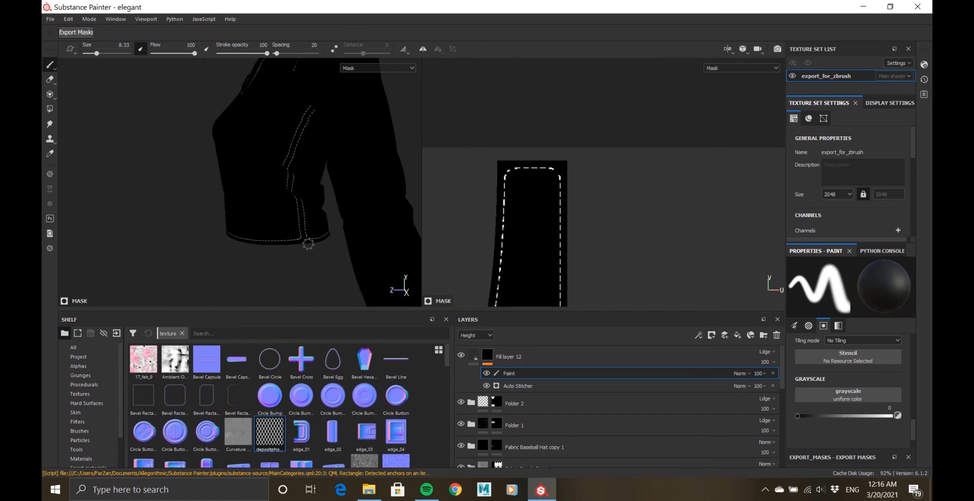
pyautogui.keyDown('alt'); pyautogui.moveTo(340, 239); pyautogui.dragTo(300, 200, button='right'); pyautogui.keyUp('alt')
pyautogui.keyDown('alt'); pyautogui.moveTo(300, 200); pyautogui.dragTo(341, 186); pyautogui.keyUp('alt')
# - Paint out the remaining stitches along the shirt's armhole seam, front and back, on the 3D model with the size 8.33 black brush
pyautogui.keyDown('alt'); pyautogui.moveTo(239, 167); pyautogui.dragTo(269, 222, button='middle'); pyautogui.keyUp('alt')
pyautogui.keyDown('alt'); pyautogui.moveTo(270, 221); pyautogui.dragTo(318, 221, button='right'); pyautogui.keyUp('alt')
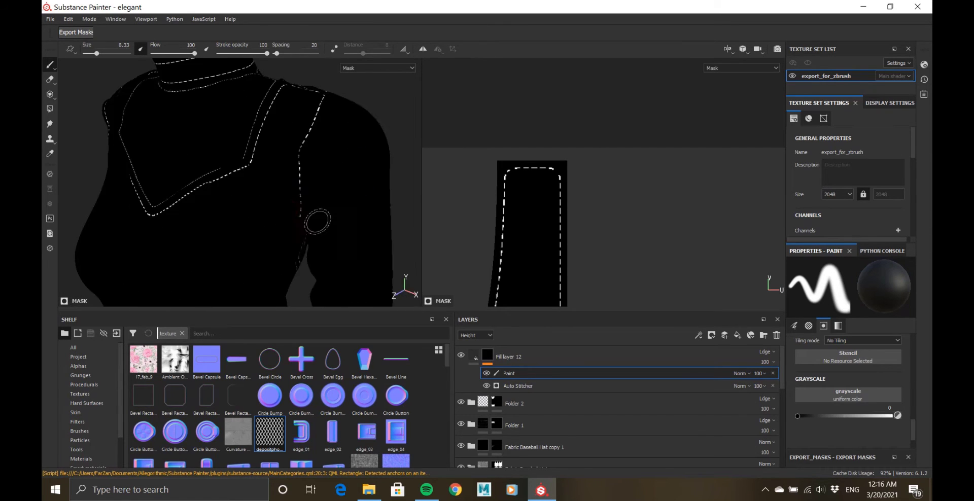
pyautogui.moveTo(317, 221)
pyautogui.keyDown('alt'); pyautogui.mouseDown()
pyautogui.moveTo(270, 174)
pyautogui.moveTo(310, 226)
pyautogui.mouseUp(); pyautogui.keyUp('alt')
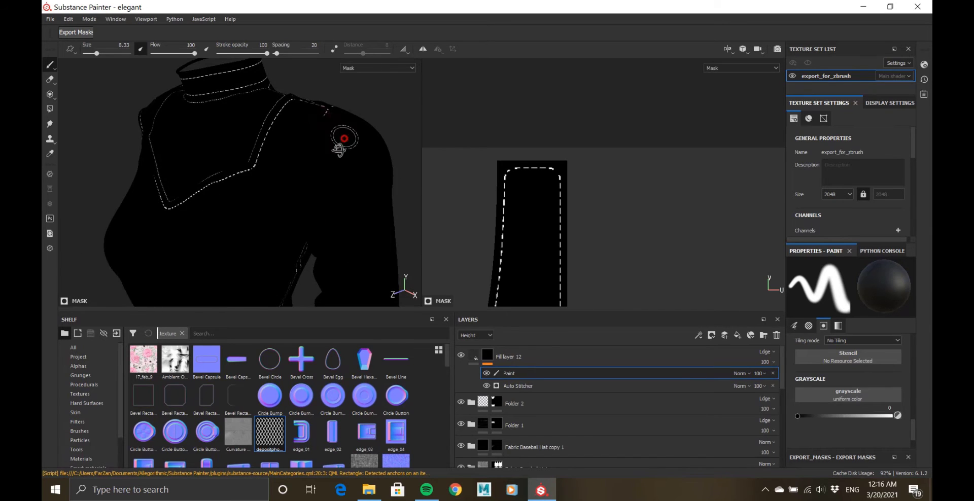
pyautogui.keyDown('alt'); pyautogui.moveTo(344, 138); pyautogui.dragTo(260, 215); pyautogui.keyUp('alt')
pyautogui.keyDown('alt'); pyautogui.moveTo(302, 172); pyautogui.dragTo(180, 186); pyautogui.keyUp('alt')
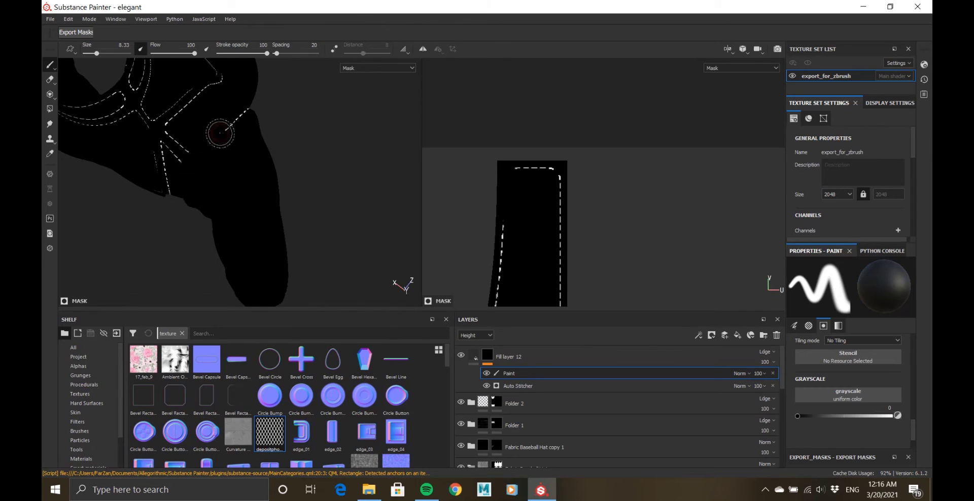
pyautogui.keyDown('alt'); pyautogui.moveTo(220, 133); pyautogui.dragTo(386, 243); pyautogui.keyUp('alt')
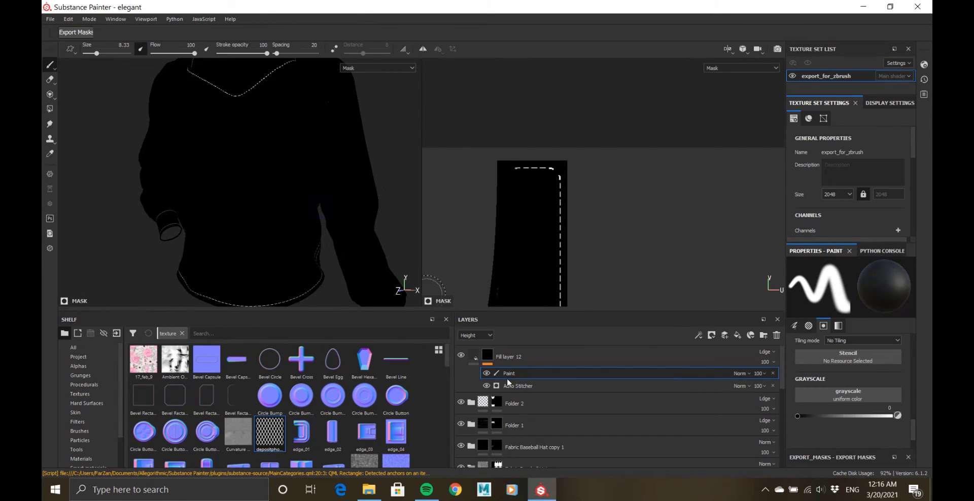
# - Select Fill layer 12's fill and set its height to 0.1346, checking the stitches at the neckline point
pyautogui.click(474, 356)
pyautogui.keyDown('alt'); pyautogui.moveTo(339, 291); pyautogui.dragTo(325, 254); pyautogui.keyUp('alt')
pyautogui.keyDown('alt'); pyautogui.moveTo(325, 254); pyautogui.dragTo(250, 206, button='right'); pyautogui.keyUp('alt')
pyautogui.keyDown('alt'); pyautogui.moveTo(250, 205); pyautogui.dragTo(228, 241, button='middle'); pyautogui.keyUp('alt')
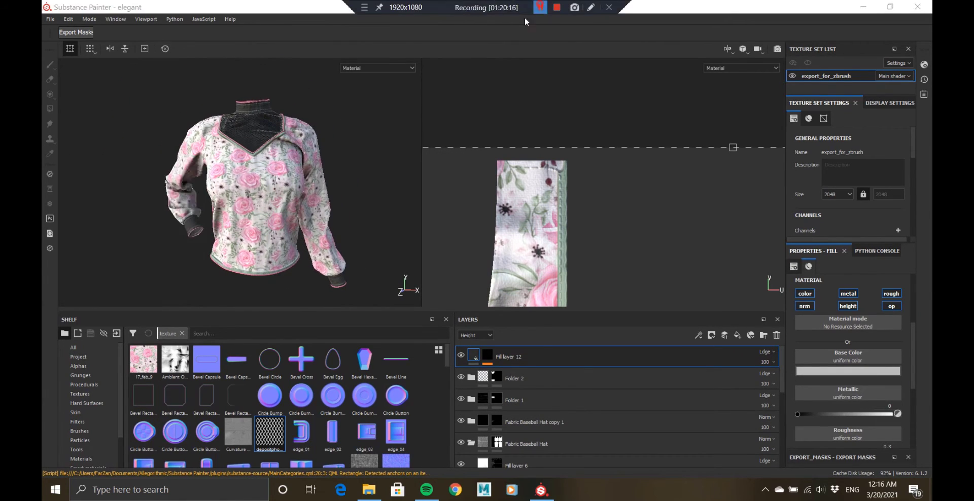
pyautogui.scroll(8, 249, 178)
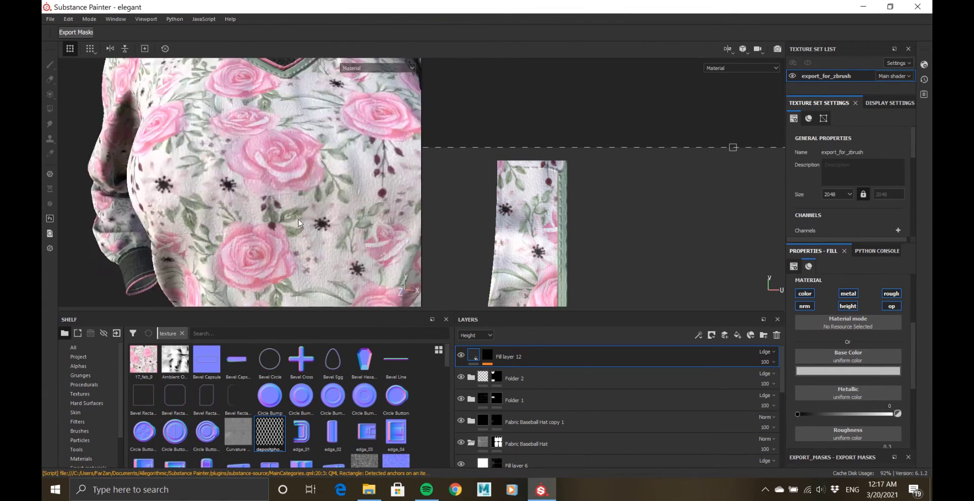
pyautogui.keyDown('alt'); pyautogui.moveTo(248, 101); pyautogui.dragTo(252, 269, button='middle'); pyautogui.keyUp('alt')
pyautogui.scroll(5, 252, 203)
pyautogui.scroll(-3, 832, 429)
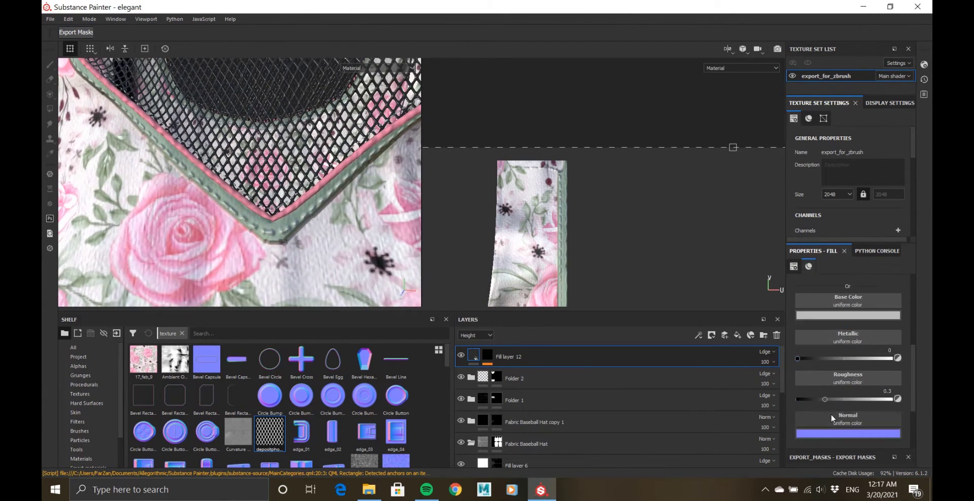
pyautogui.click(856, 394)
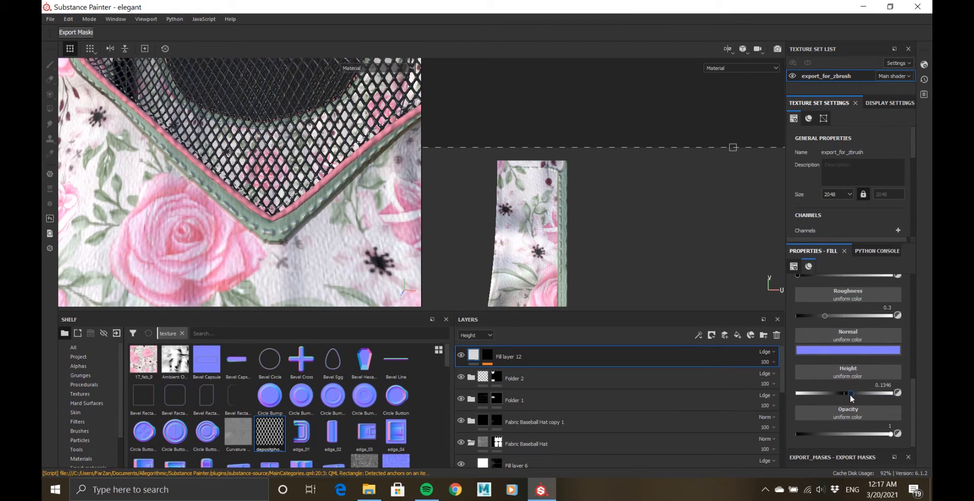
# - Set the base color of Fill layer 12 to pure white, RGB 1.000, 1.000, 1.000
pyautogui.scroll(4, 839, 399)
pyautogui.moveTo(852, 399); pyautogui.dragTo(758, 327)
pyautogui.click(833, 427)
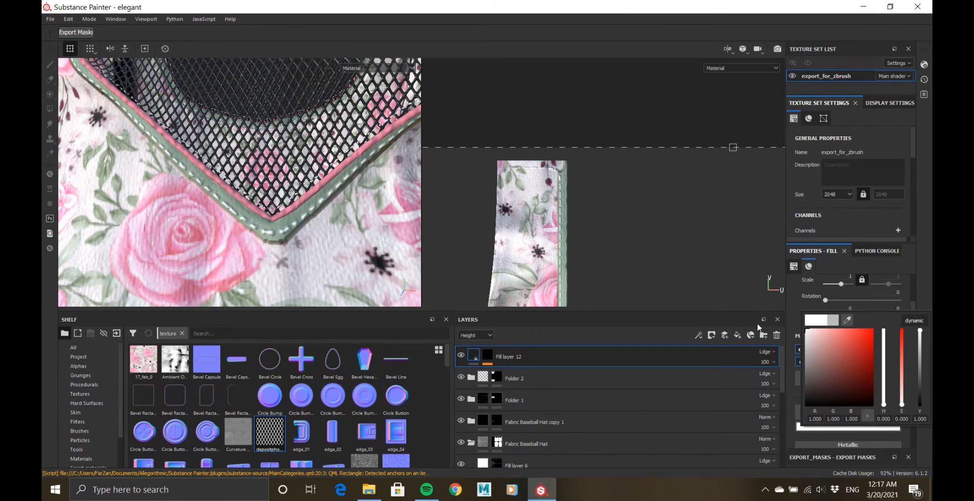
# - Raise the texture set's size to 4096
pyautogui.scroll(-5, 203, 214)
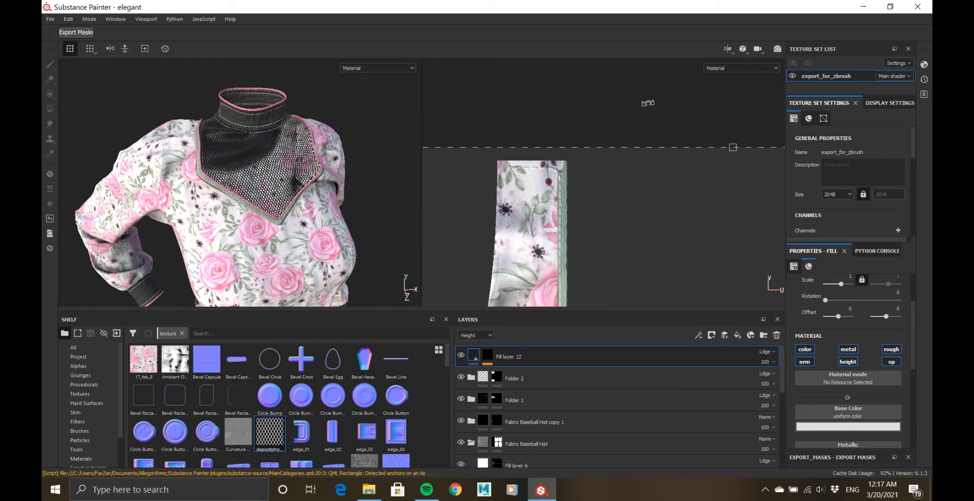
pyautogui.click(834, 195)
pyautogui.click(831, 242)
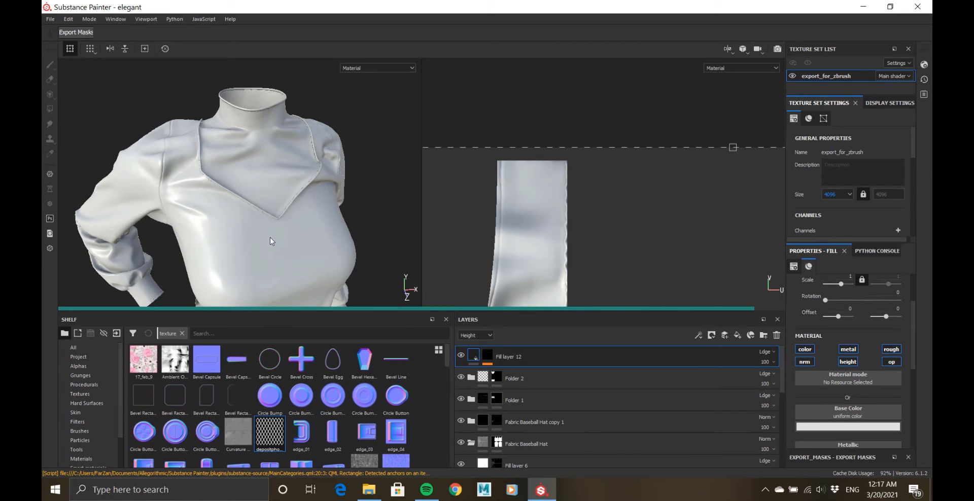
# - Examine the hem, neckline and shoulder fabric up close, comparing them with Fill layer 12's visibility toggled
pyautogui.keyDown('alt'); pyautogui.moveTo(271, 237); pyautogui.dragTo(291, 228); pyautogui.keyUp('alt')
pyautogui.keyDown('alt'); pyautogui.moveTo(274, 253); pyautogui.dragTo(304, 178, button='middle'); pyautogui.keyUp('alt')
pyautogui.scroll(4, 265, 218)
pyautogui.keyDown('alt'); pyautogui.moveTo(210, 227); pyautogui.dragTo(93, 254); pyautogui.keyUp('alt')
pyautogui.scroll(-4, 251, 242)
pyautogui.scroll(3, 254, 257)
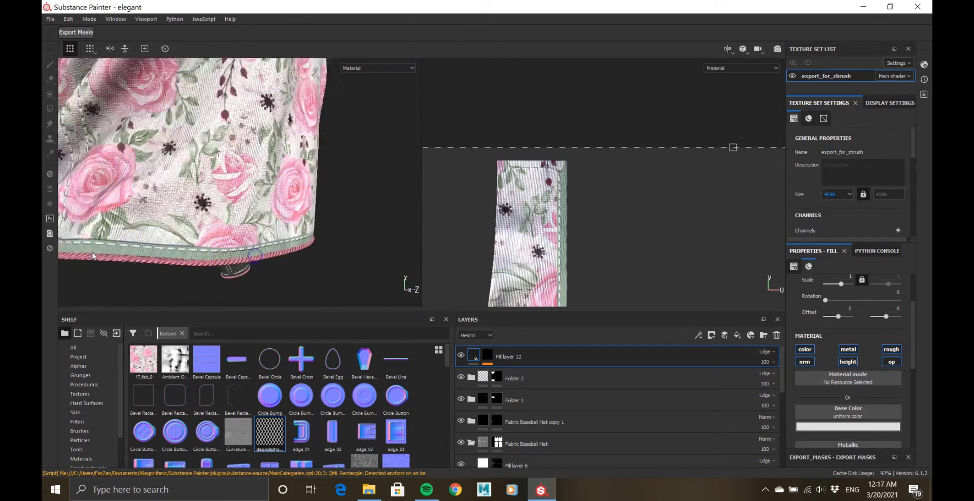
pyautogui.scroll(-4, 93, 257)
pyautogui.keyDown('alt'); pyautogui.moveTo(203, 126); pyautogui.dragTo(213, 254, button='middle'); pyautogui.keyUp('alt')
pyautogui.keyDown('alt'); pyautogui.moveTo(264, 213); pyautogui.dragTo(203, 203); pyautogui.keyUp('alt')
pyautogui.scroll(2, 274, 218)
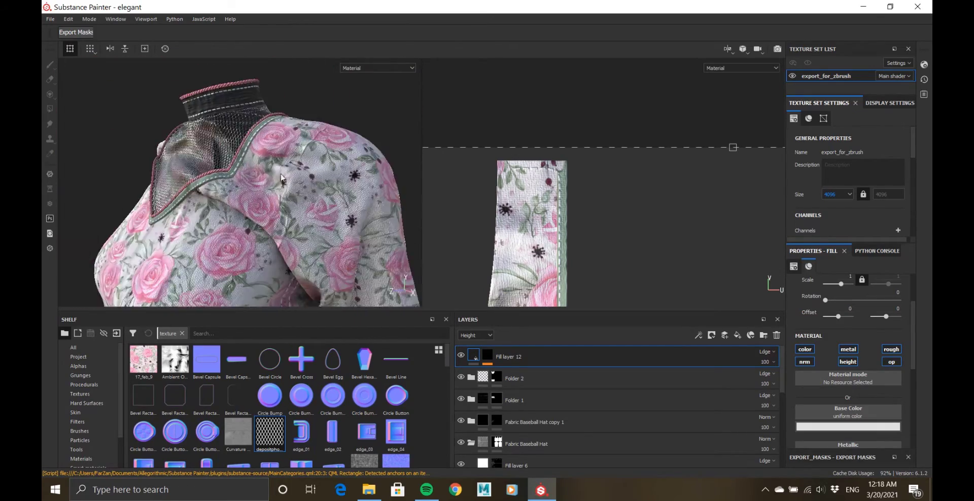
pyautogui.scroll(3, 282, 178)
pyautogui.keyDown('alt'); pyautogui.moveTo(283, 179); pyautogui.dragTo(221, 185); pyautogui.keyUp('alt')
pyautogui.scroll(3, 327, 181)
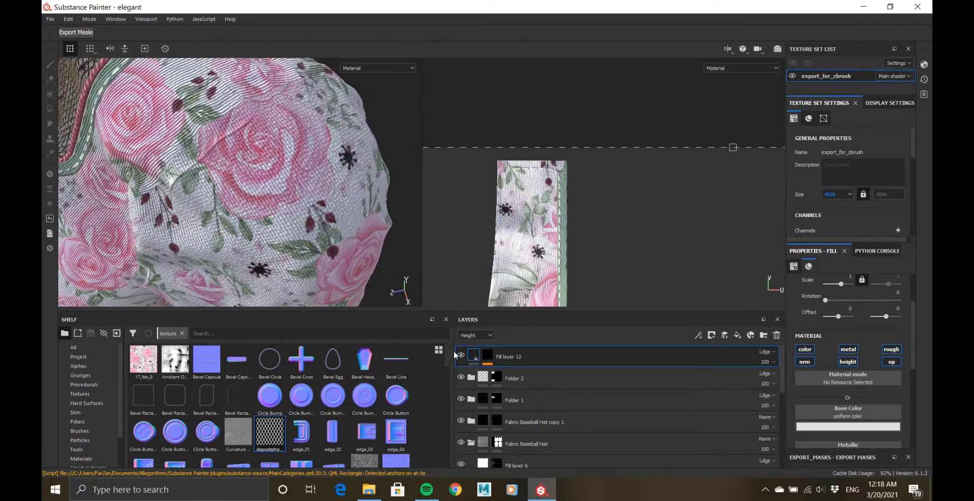
pyautogui.click(460, 354)
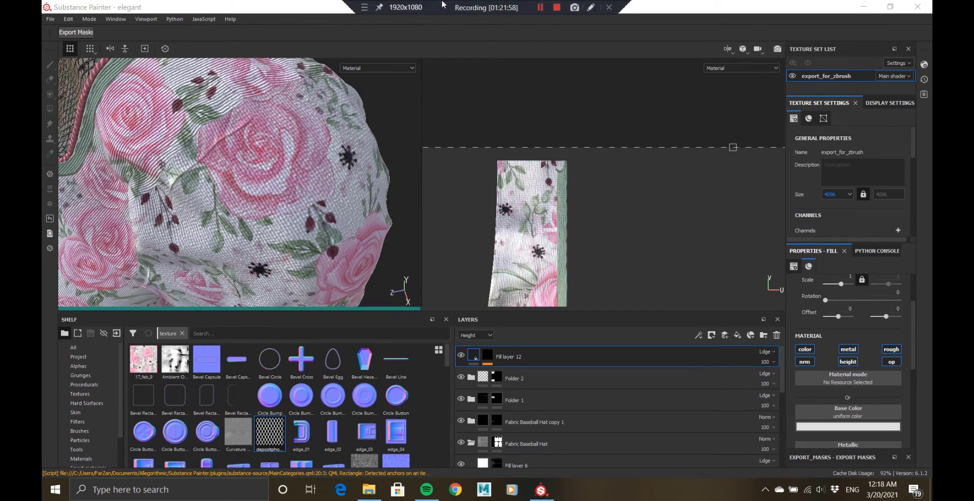
pyautogui.click(542, 7)
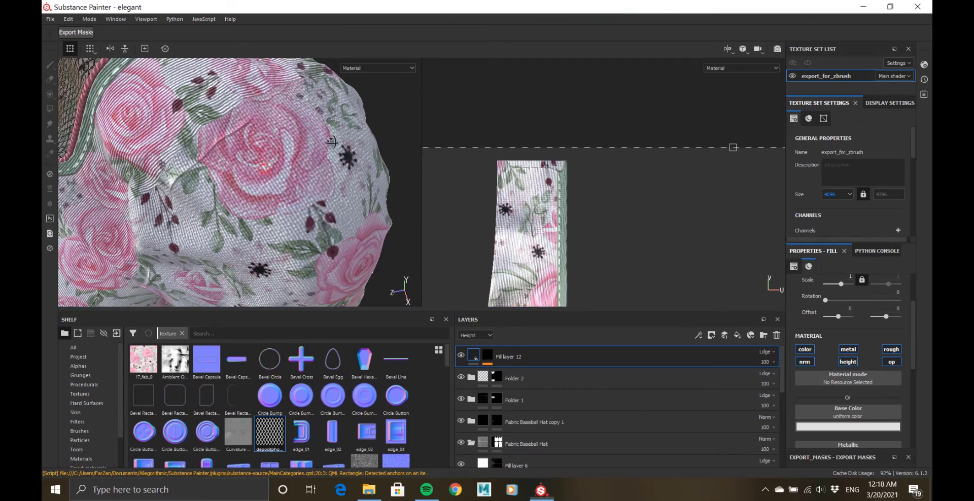
# - Paint out the vertical stitches beside the collar's seam on Fill layer 12's mask with a size 5.32 black brush
pyautogui.scroll(-5, 228, 177)
pyautogui.keyDown('alt'); pyautogui.moveTo(203, 178); pyautogui.dragTo(264, 172); pyautogui.keyUp('alt')
pyautogui.keyDown('alt'); pyautogui.moveTo(264, 173); pyautogui.dragTo(276, 160, button='middle'); pyautogui.keyUp('alt')
pyautogui.keyDown('alt'); pyautogui.moveTo(276, 160); pyautogui.dragTo(196, 120, button='right'); pyautogui.keyUp('alt')
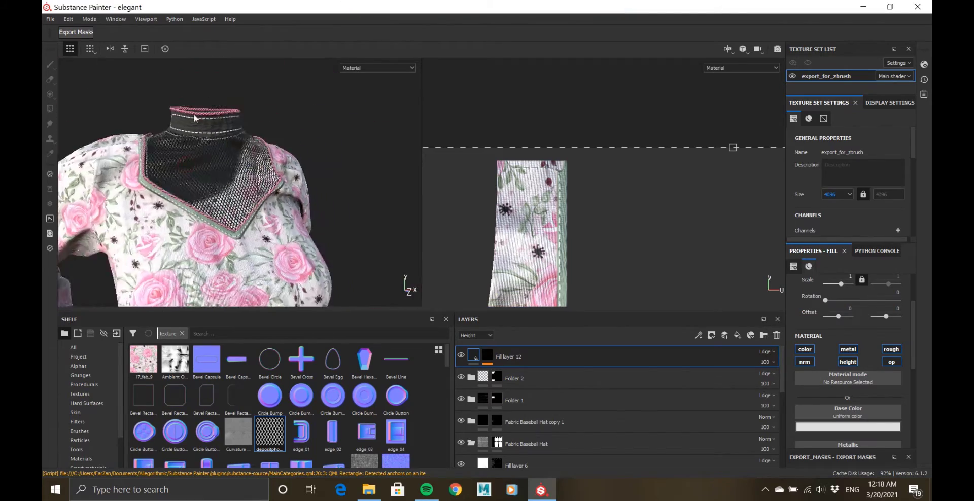
pyautogui.keyDown('alt'); pyautogui.moveTo(196, 120); pyautogui.dragTo(193, 158); pyautogui.keyUp('alt')
pyautogui.keyDown('alt'); pyautogui.moveTo(193, 157); pyautogui.dragTo(246, 242, button='right'); pyautogui.keyUp('alt')
pyautogui.keyDown('alt'); pyautogui.moveTo(193, 159); pyautogui.dragTo(190, 171); pyautogui.keyUp('alt')
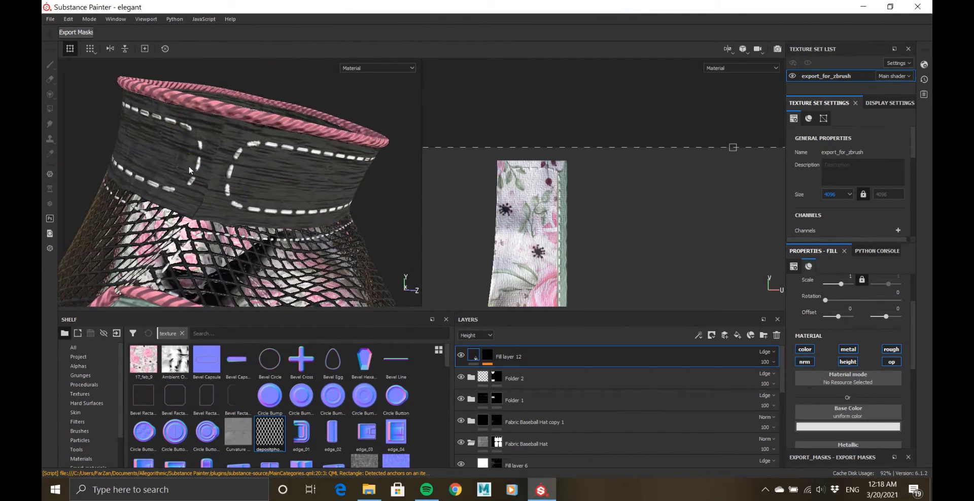
pyautogui.click(487, 364)
pyautogui.click(507, 374)
pyautogui.keyDown('alt'); pyautogui.moveTo(215, 169); pyautogui.dragTo(201, 159, button='right'); pyautogui.keyUp('alt')
pyautogui.moveTo(201, 159)
pyautogui.mouseDown()
pyautogui.moveTo(198, 175)
pyautogui.moveTo(226, 166)
pyautogui.mouseUp()
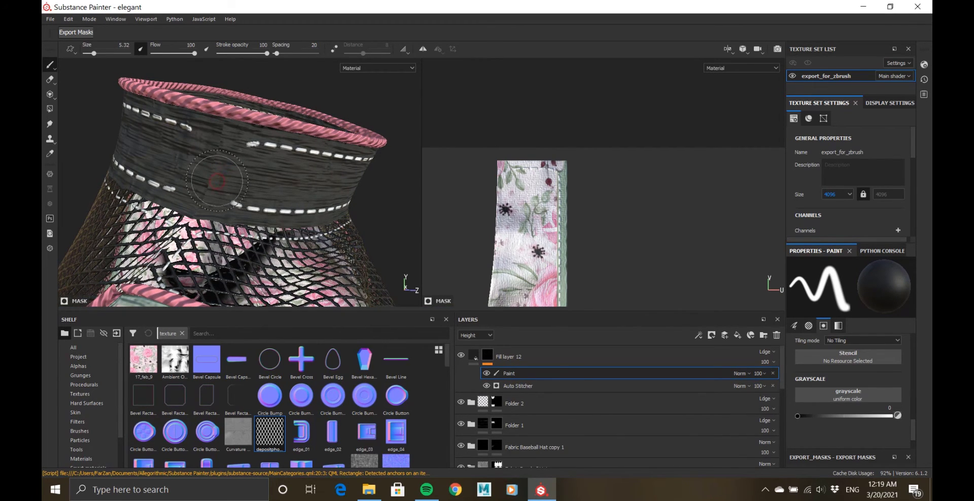
# - Set the brush grayscale to 0.0192 and touch up the stitch ends at the collar seam
pyautogui.moveTo(847, 419); pyautogui.dragTo(799, 417)
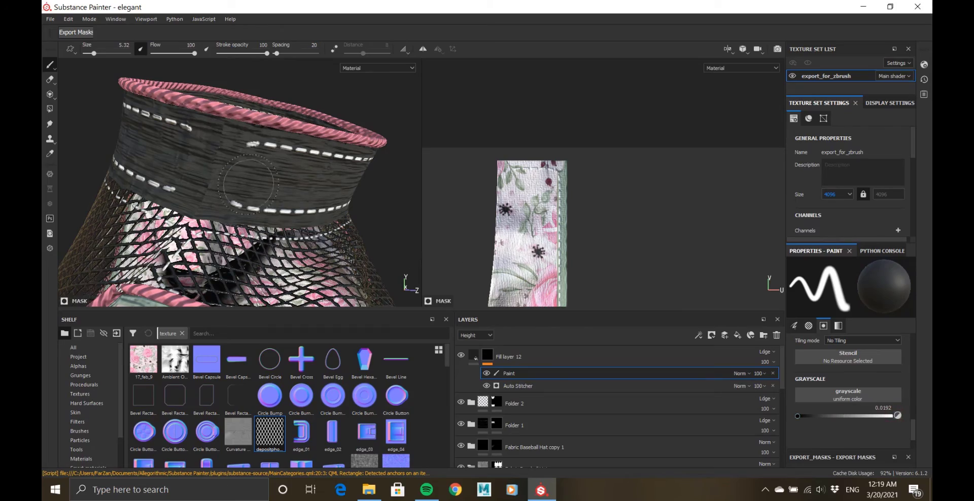
pyautogui.click(233, 142)
pyautogui.keyDown('alt'); pyautogui.moveTo(251, 206); pyautogui.dragTo(213, 203); pyautogui.keyUp('alt')
pyautogui.keyDown('alt'); pyautogui.moveTo(214, 203); pyautogui.dragTo(188, 187, button='right'); pyautogui.keyUp('alt')
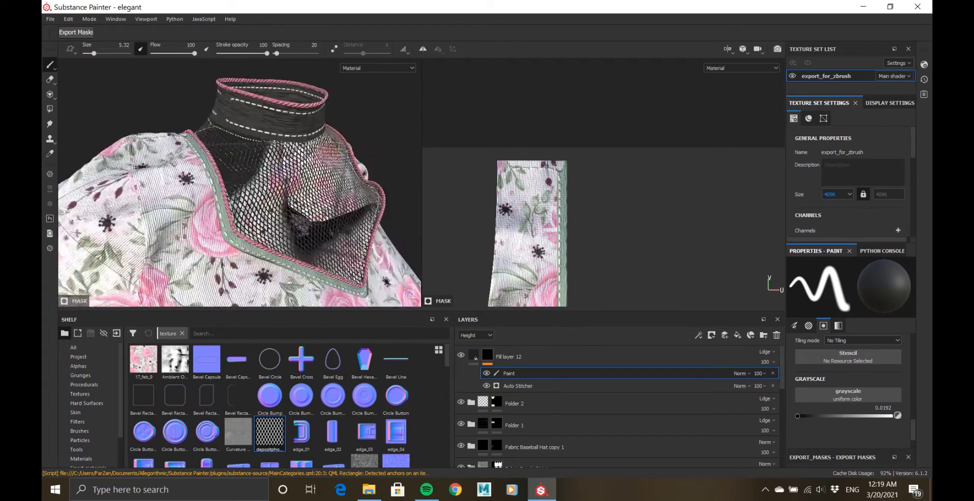
# - Examine the shirt's neckline, cuffs and hem, and look through the layer stack with Fill layer 12 selected
pyautogui.keyDown('alt'); pyautogui.moveTo(187, 188); pyautogui.dragTo(322, 163); pyautogui.keyUp('alt')
pyautogui.keyDown('alt'); pyautogui.moveTo(322, 163); pyautogui.dragTo(174, 152, button='right'); pyautogui.keyUp('alt')
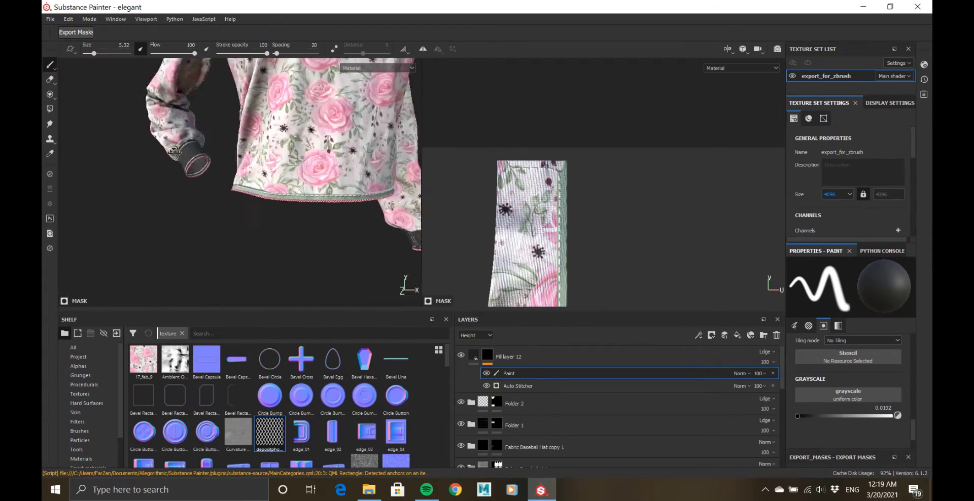
pyautogui.keyDown('alt'); pyautogui.moveTo(174, 153); pyautogui.dragTo(433, 176); pyautogui.keyUp('alt')
pyautogui.keyDown('alt'); pyautogui.moveTo(433, 176); pyautogui.dragTo(456, 284, button='middle'); pyautogui.keyUp('alt')
pyautogui.keyDown('alt'); pyautogui.moveTo(457, 284); pyautogui.dragTo(599, 328); pyautogui.keyUp('alt')
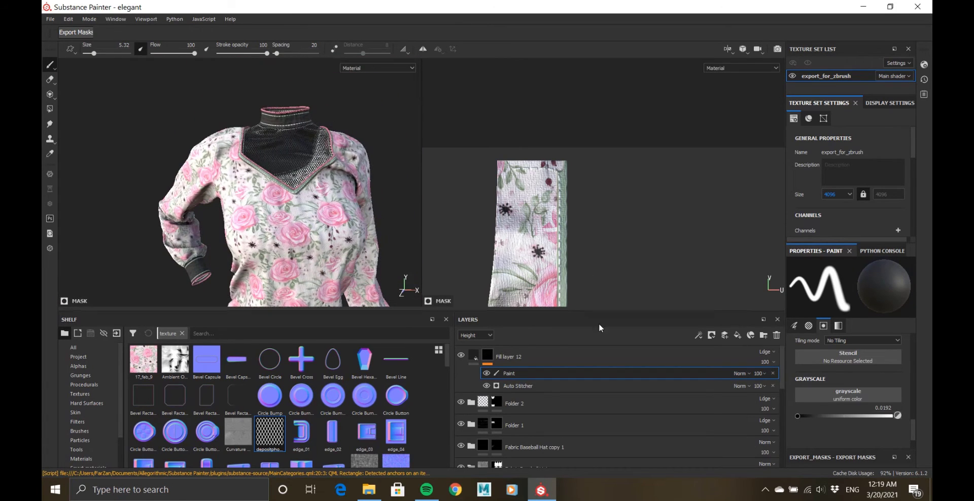
pyautogui.click(476, 356)
pyautogui.scroll(-8, 499, 374)
pyautogui.scroll(2, 490, 441)
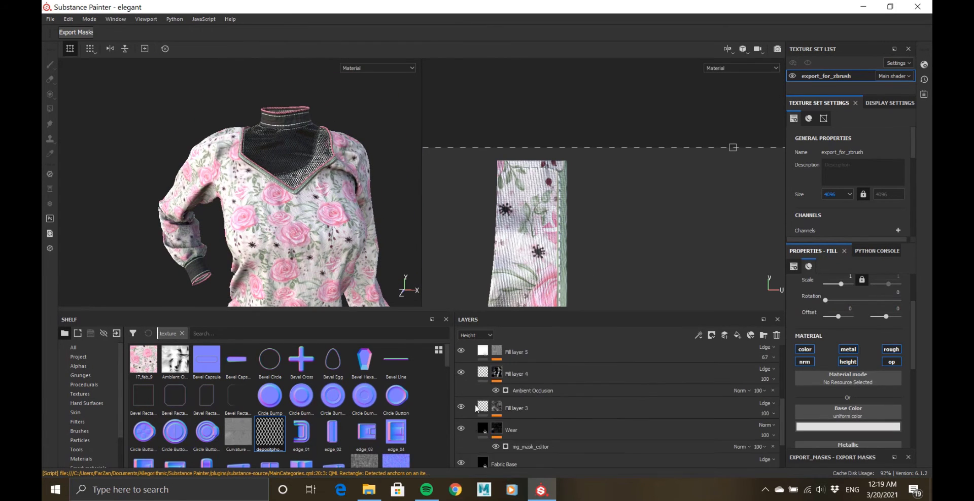
pyautogui.scroll(10, 476, 409)
pyautogui.keyDown('alt'); pyautogui.moveTo(300, 253); pyautogui.dragTo(289, 235); pyautogui.keyUp('alt')
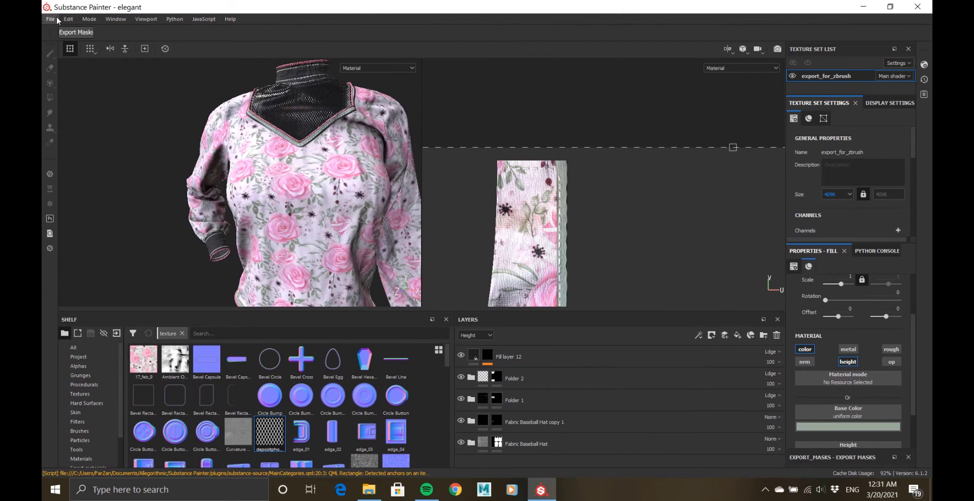
# - Open the texture export settings and set the output directory to a new "textures" folder inside Desktop's Elegant long sleeved folder
pyautogui.click(51, 18)
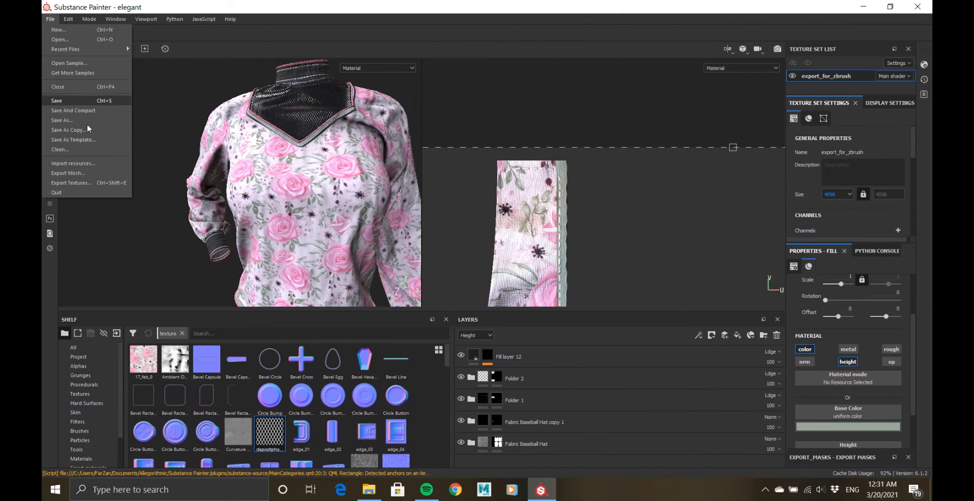
pyautogui.click(71, 183)
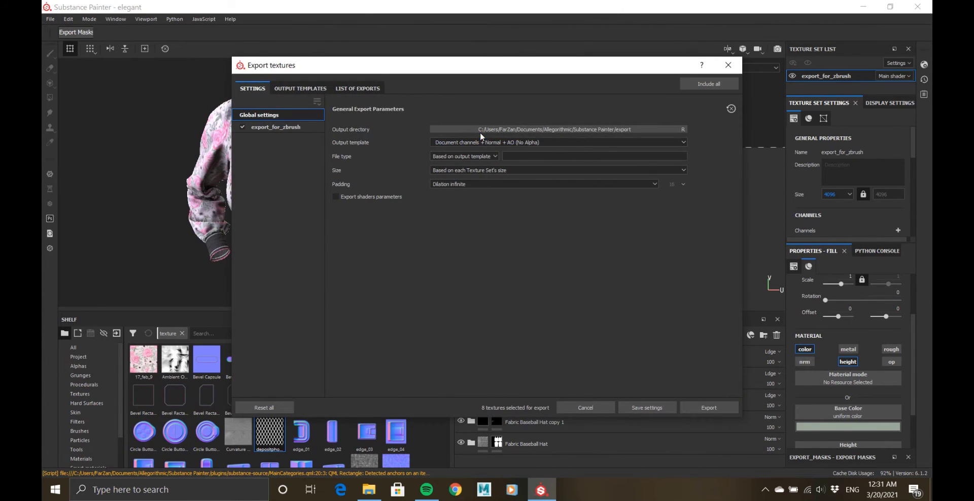
pyautogui.click(480, 129)
pyautogui.scroll(-3, 284, 173)
pyautogui.click(286, 165)
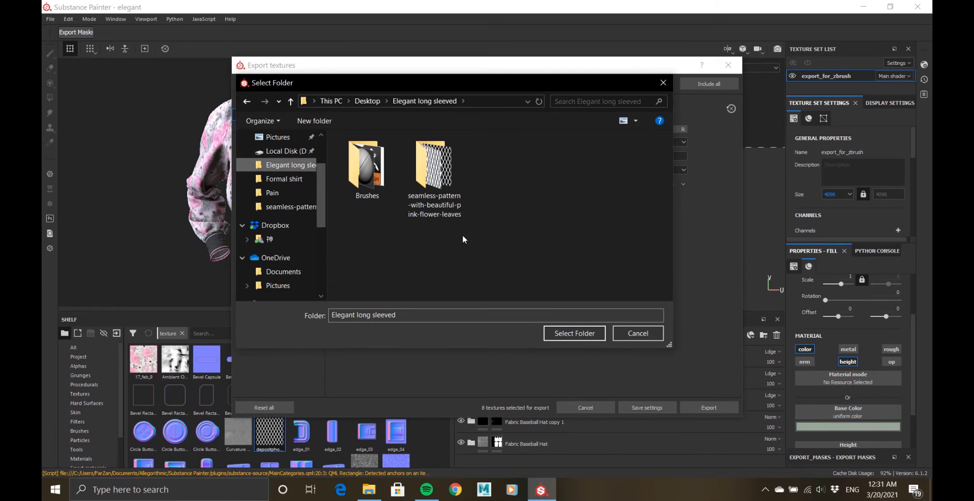
pyautogui.hotkey('ctrl', 'shift', 'n')
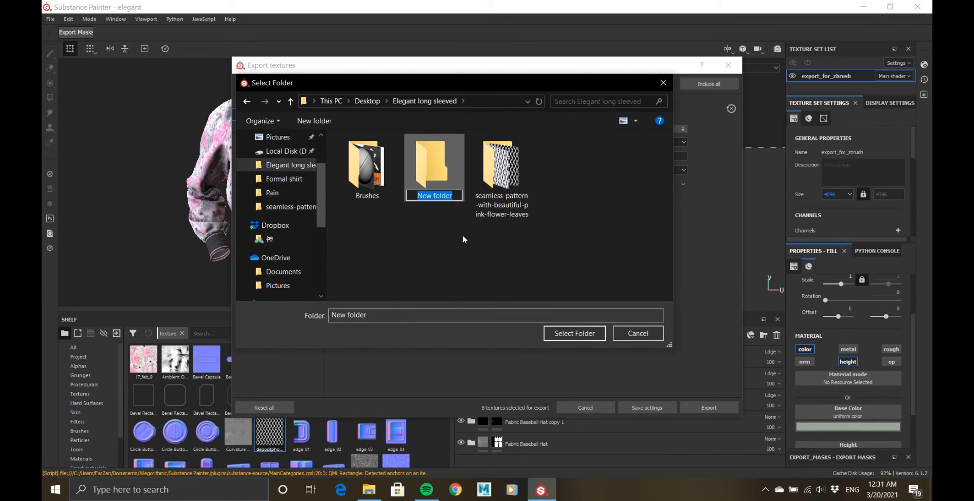
pyautogui.write('textures')
pyautogui.press('Return')
pyautogui.press('Return')
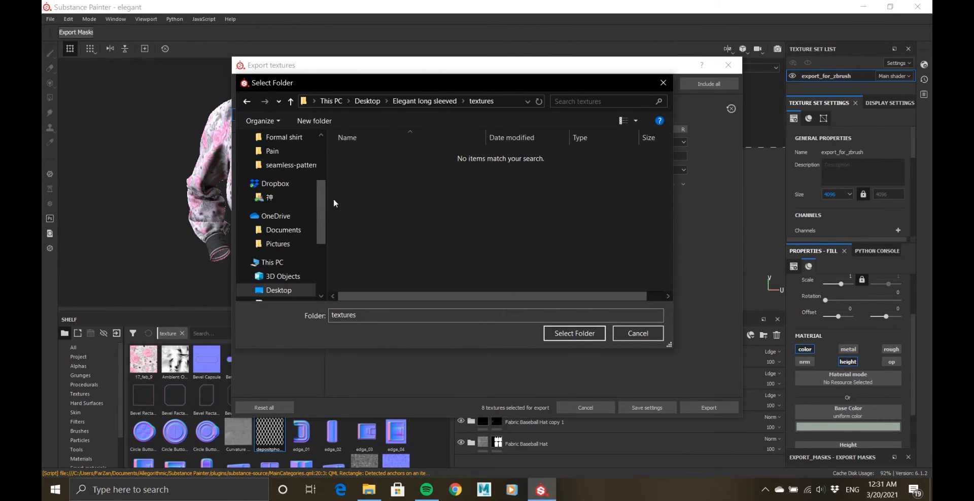
pyautogui.click(591, 335)
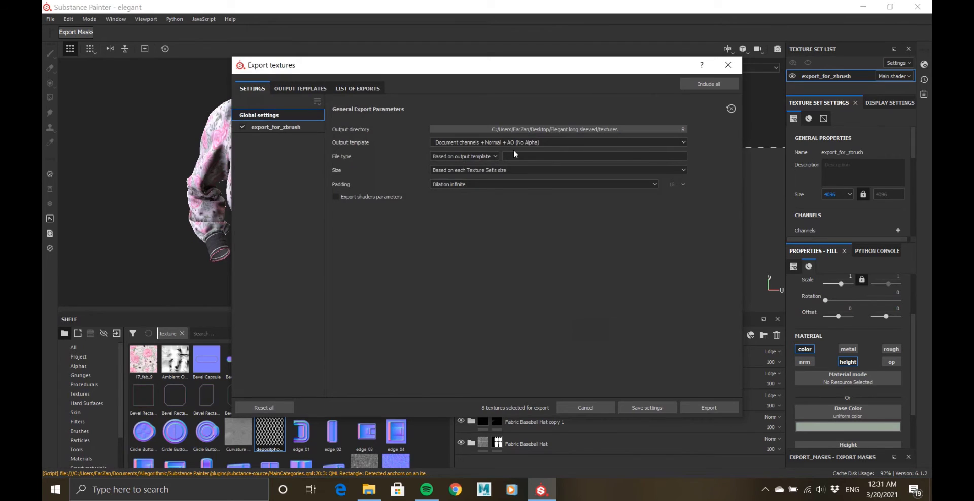
# - Choose the Arnold (AiStandard) output template, exr format and size 4096, and exclude export_for_zbrush's Metalness and Emissive maps
pyautogui.click(513, 148)
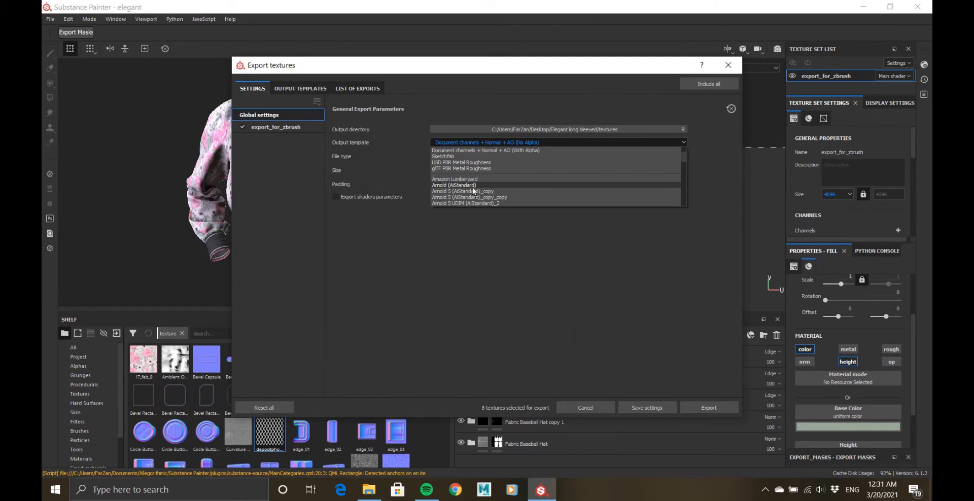
pyautogui.click(452, 186)
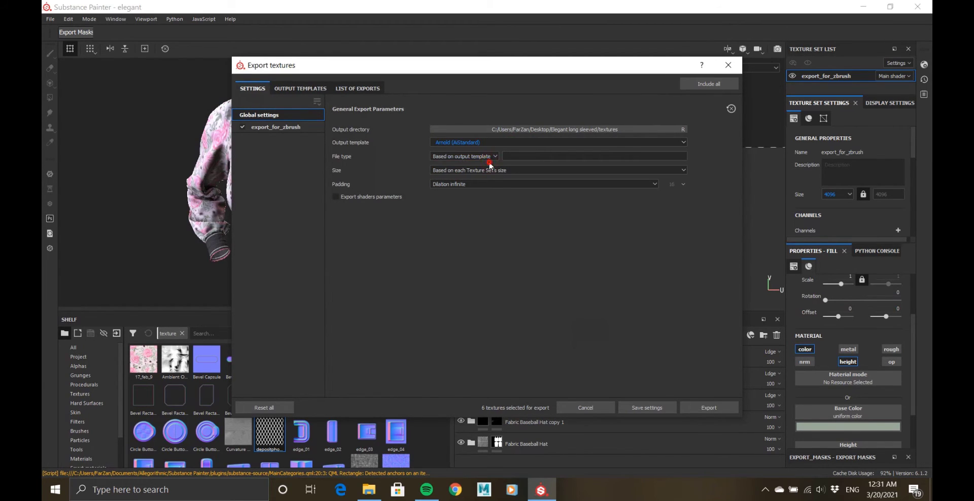
pyautogui.click(490, 162)
pyautogui.scroll(-4, 451, 217)
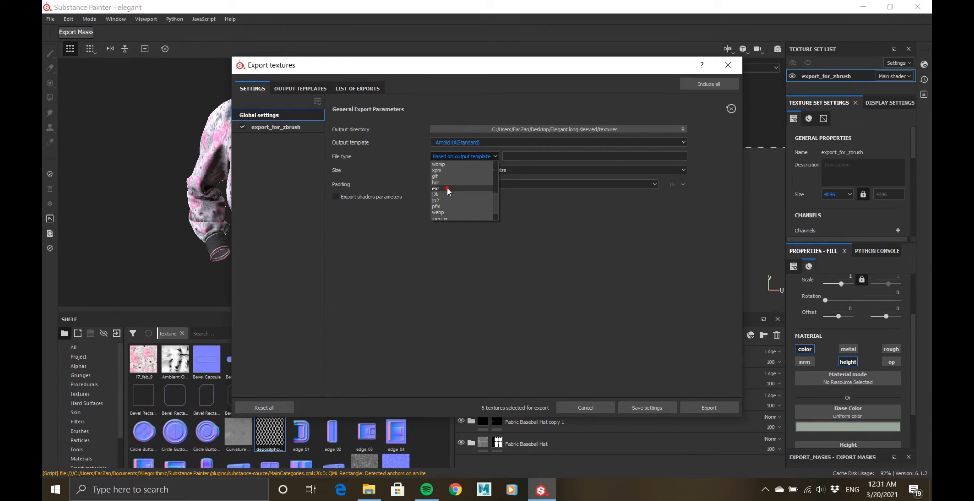
pyautogui.click(447, 188)
pyautogui.click(509, 171)
pyautogui.click(450, 225)
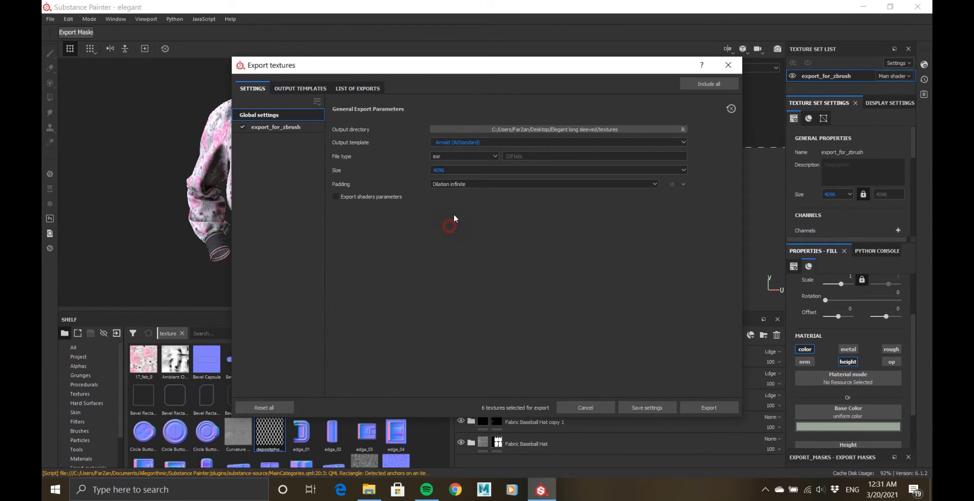
pyautogui.click(276, 127)
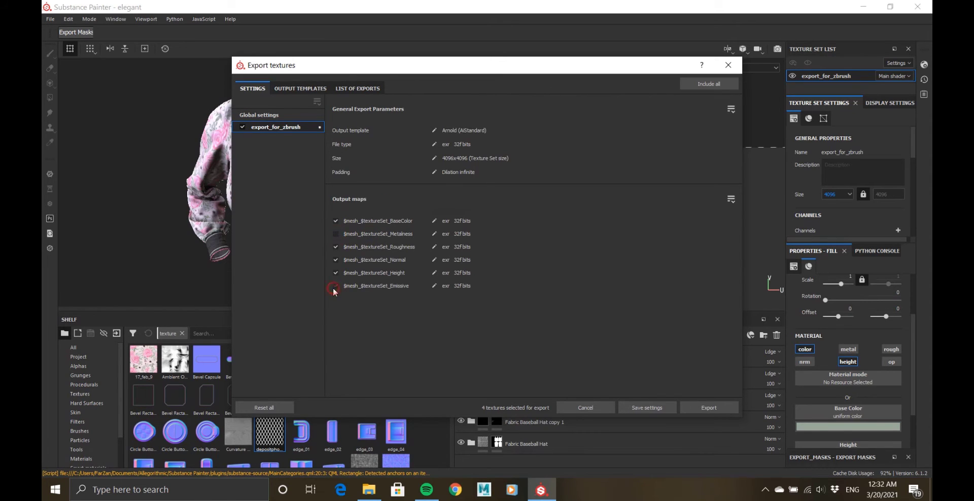
# - Add a gray output map named $mesh_$textureSet_Opacity to the Arnold (AiStandard) output template
pyautogui.click(300, 89)
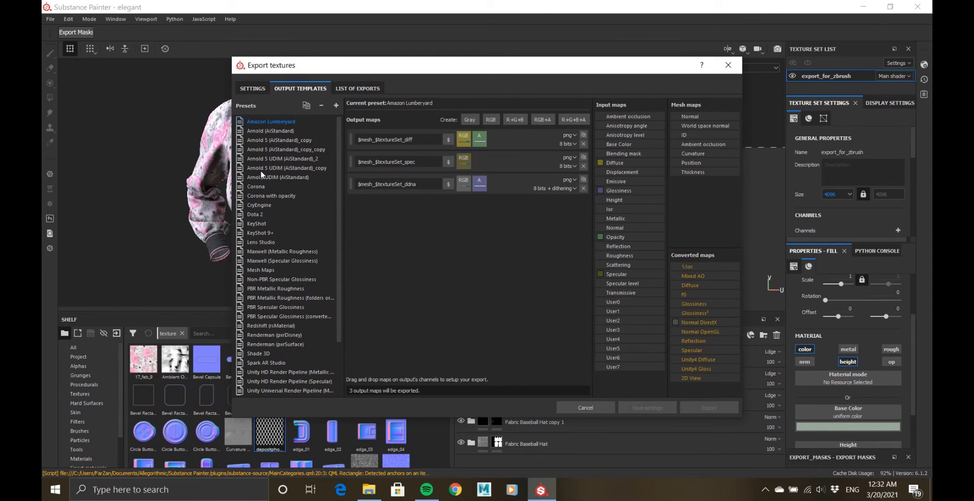
pyautogui.click(271, 131)
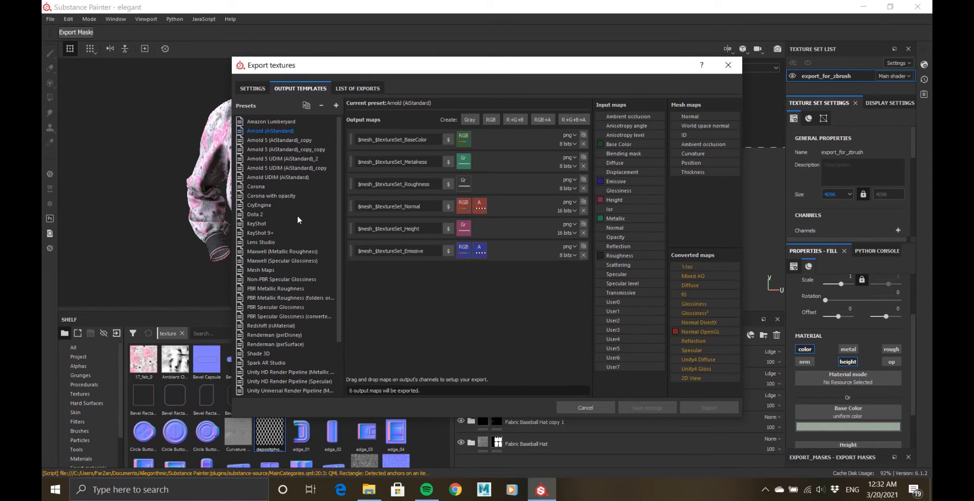
pyautogui.click(472, 120)
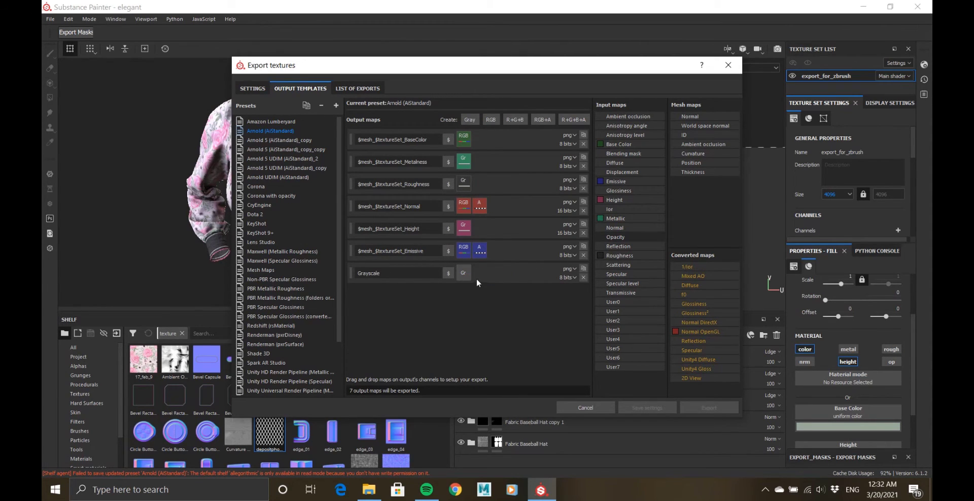
pyautogui.moveTo(425, 251); pyautogui.dragTo(344, 274)
pyautogui.rightClick(371, 252)
pyautogui.click(392, 293)
pyautogui.rightClick(369, 275)
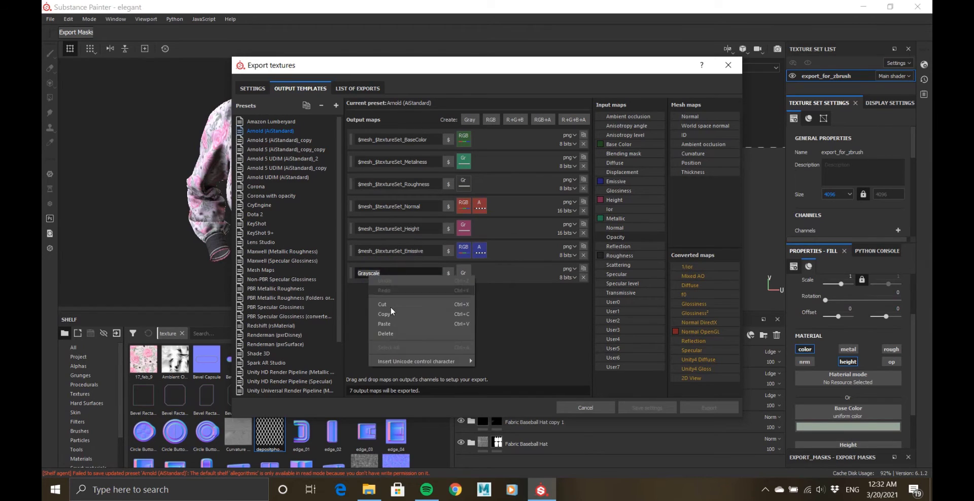
pyautogui.click(385, 323)
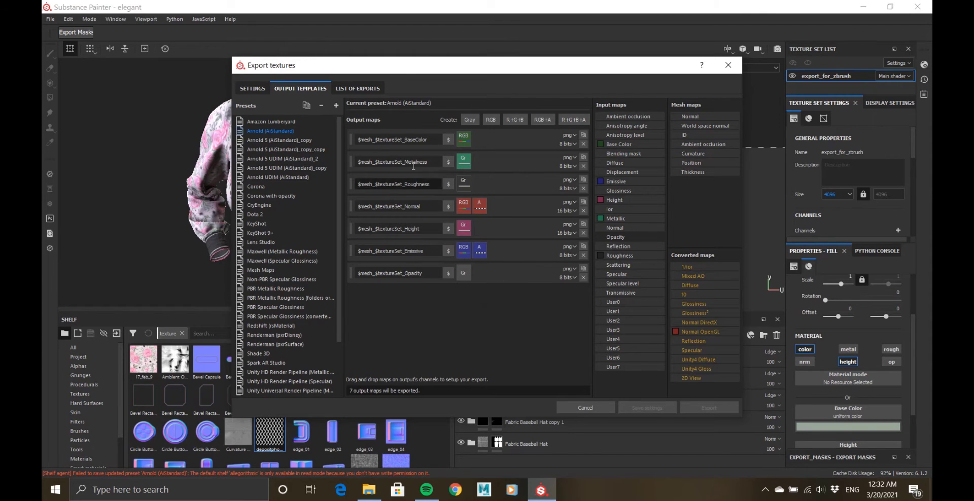
# - Review the list of exports, export the textures and save the export settings
pyautogui.click(246, 89)
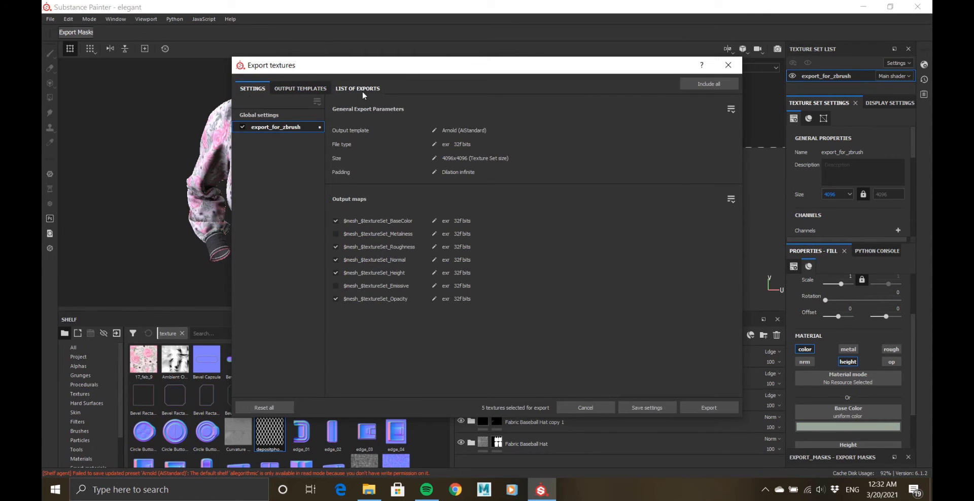
pyautogui.click(358, 88)
pyautogui.click(709, 408)
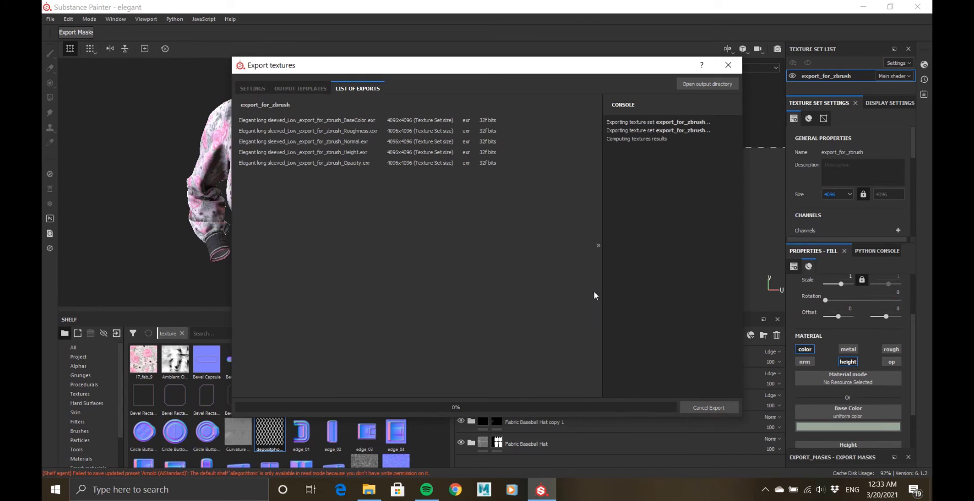
pyautogui.moveTo(539, 12)
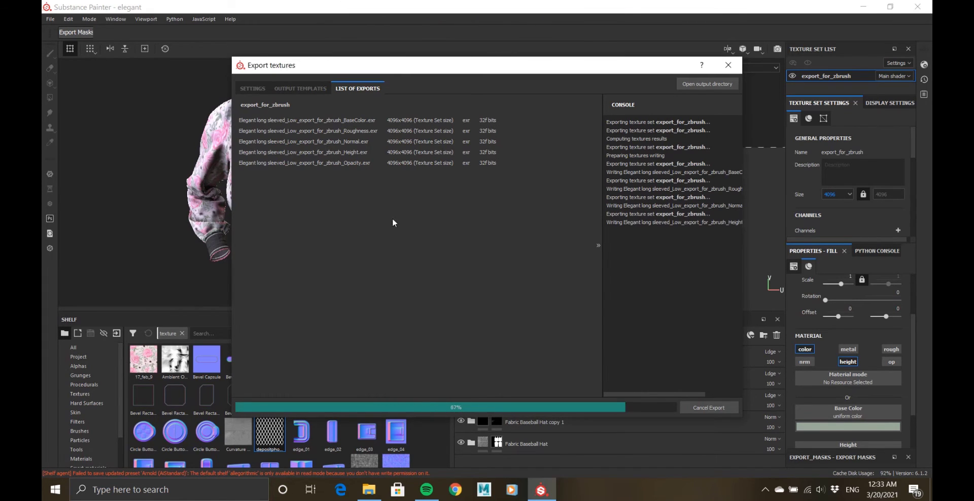
pyautogui.moveTo(479, 5)
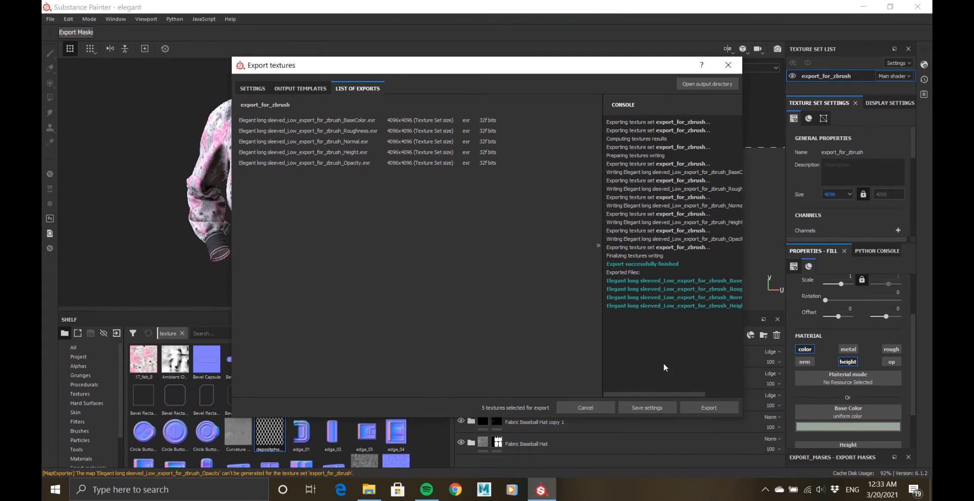
pyautogui.click(659, 409)
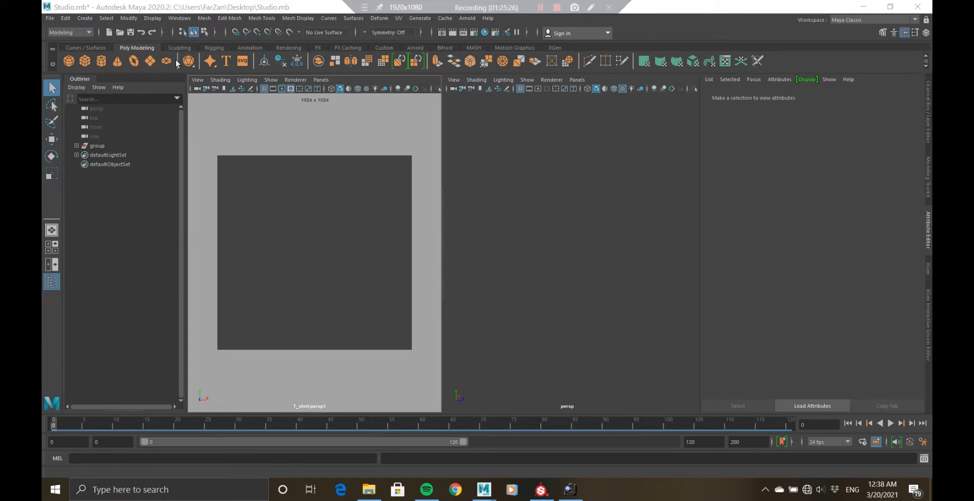
# - Switch to Maya and import Elegant long sleeved_Low.fbx from the Desktop's Elegant long sleeved folder into the Studio scene
pyautogui.click(49, 18)
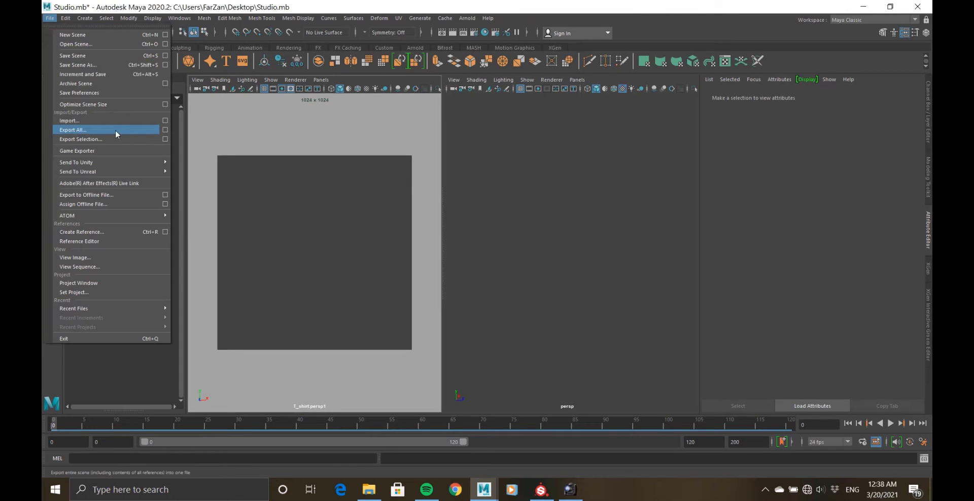
pyautogui.click(113, 131)
pyautogui.click(236, 178)
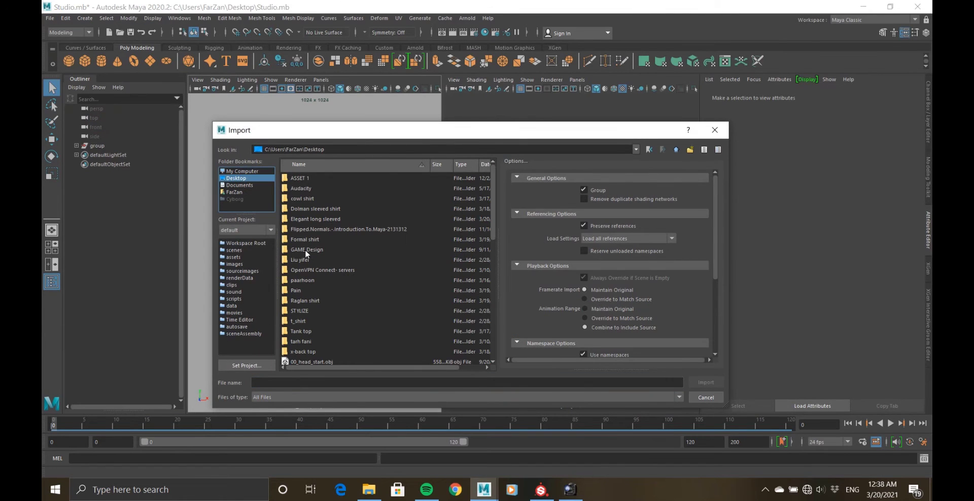
pyautogui.doubleClick(306, 219)
pyautogui.doubleClick(318, 250)
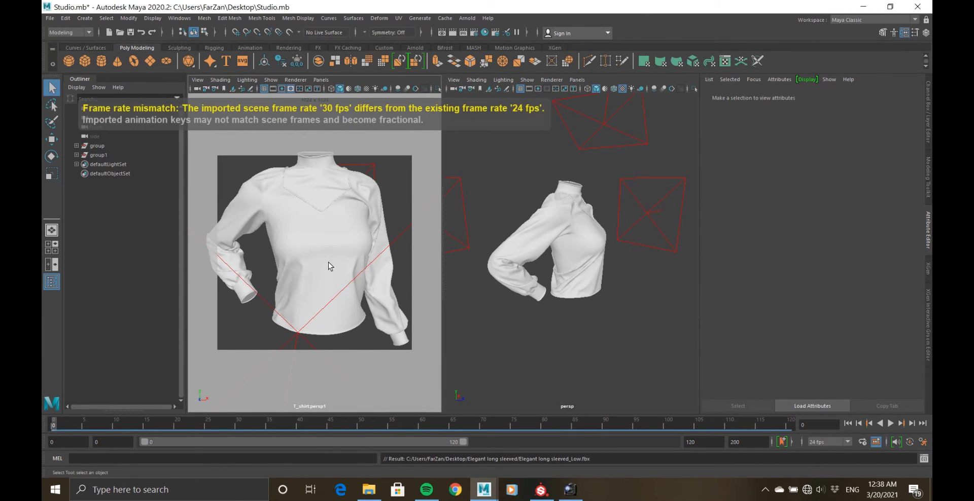
# - Assign a new standardSurface material to the imported shirt mesh
pyautogui.keyDown('alt'); pyautogui.moveTo(355, 265); pyautogui.dragTo(344, 266, button='right'); pyautogui.keyUp('alt')
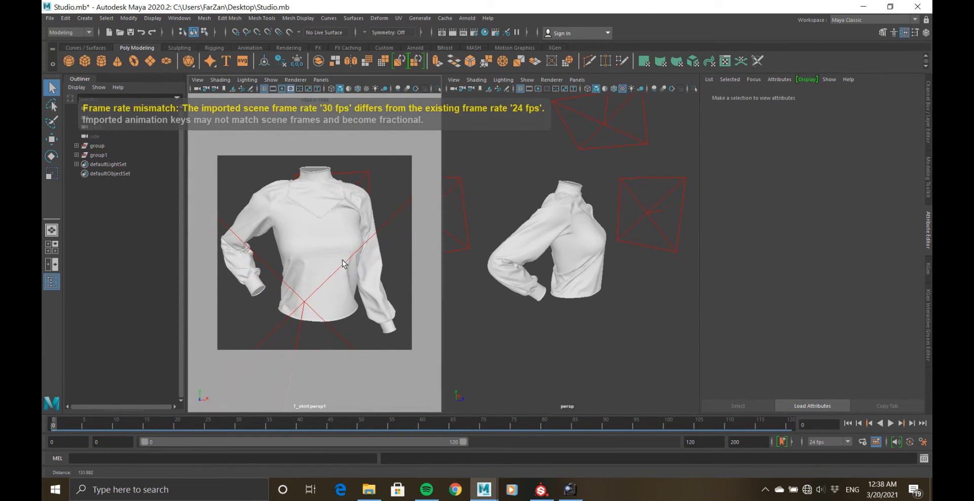
pyautogui.click(541, 262)
pyautogui.keyDown('alt'); pyautogui.moveTo(567, 260); pyautogui.dragTo(551, 306); pyautogui.keyUp('alt')
pyautogui.click(539, 307)
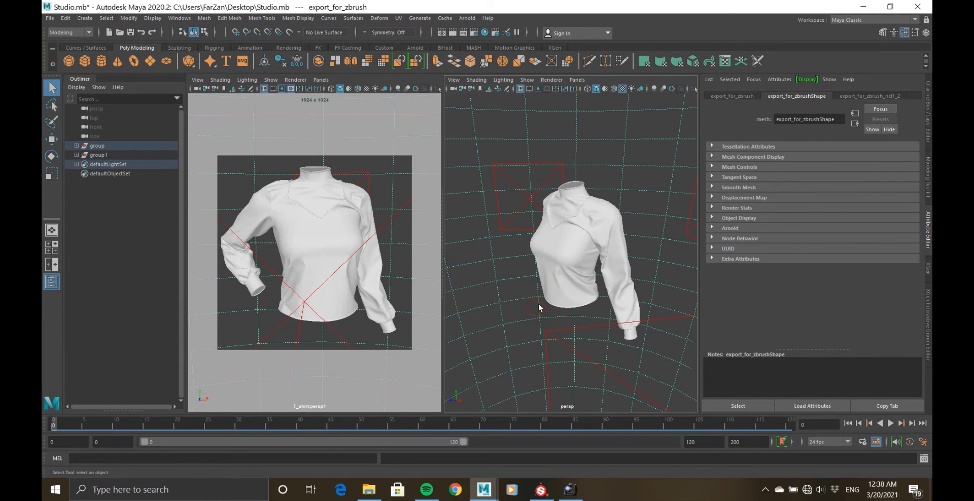
pyautogui.keyDown('alt'); pyautogui.moveTo(559, 272); pyautogui.dragTo(599, 289); pyautogui.keyUp('alt')
pyautogui.keyDown('alt'); pyautogui.moveTo(580, 228); pyautogui.dragTo(597, 277, button='right'); pyautogui.keyUp('alt')
pyautogui.keyDown('alt'); pyautogui.moveTo(598, 277); pyautogui.dragTo(459, 259); pyautogui.keyUp('alt')
pyautogui.keyDown('alt'); pyautogui.moveTo(550, 248); pyautogui.dragTo(511, 248, button='right'); pyautogui.keyUp('alt')
pyautogui.keyDown('alt'); pyautogui.moveTo(587, 265); pyautogui.dragTo(574, 246); pyautogui.keyUp('alt')
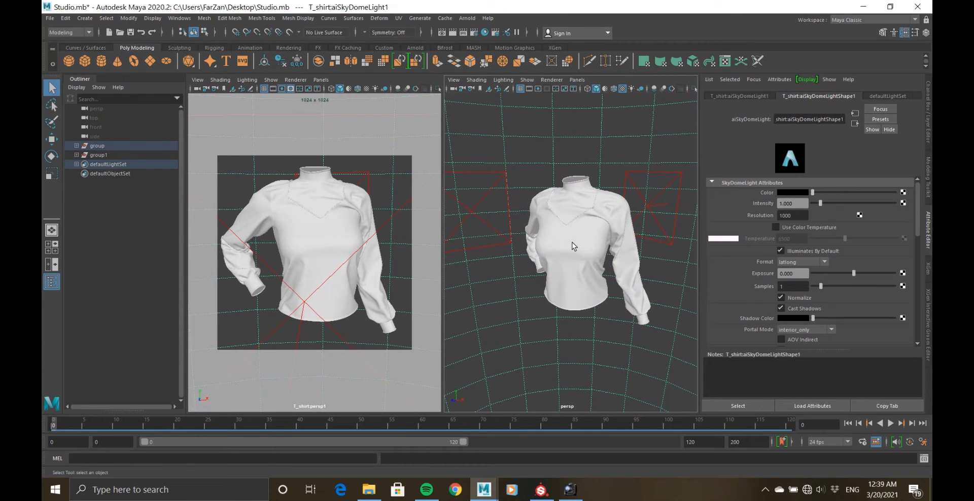
pyautogui.click(572, 246)
pyautogui.moveTo(572, 239); pyautogui.dragTo(653, 404, button='right')
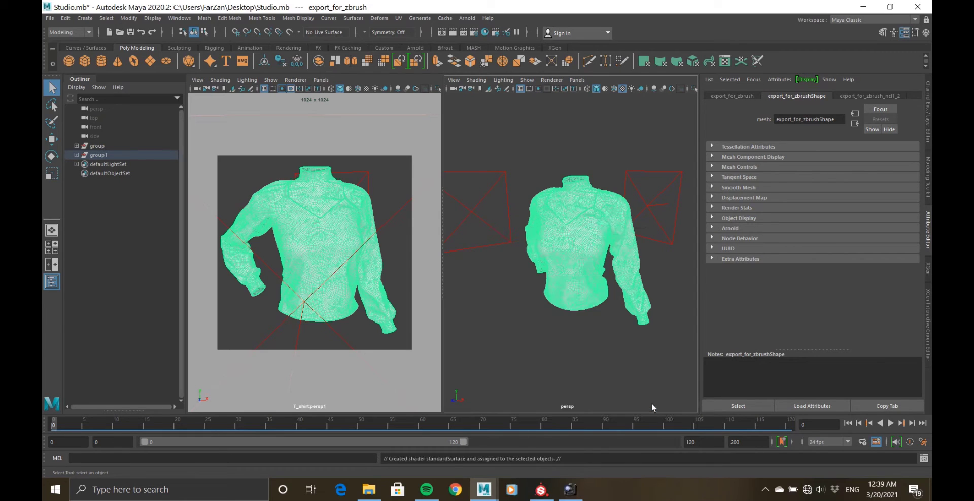
# - Set the exposure of the area lights around the shirt to 8
pyautogui.click(526, 291)
pyautogui.keyDown('alt'); pyautogui.moveTo(558, 283); pyautogui.dragTo(578, 281); pyautogui.keyUp('alt')
pyautogui.keyDown('alt'); pyautogui.moveTo(383, 258); pyautogui.dragTo(346, 258); pyautogui.keyUp('alt')
pyautogui.keyDown('alt'); pyautogui.moveTo(601, 245); pyautogui.dragTo(512, 228, button='right'); pyautogui.keyUp('alt')
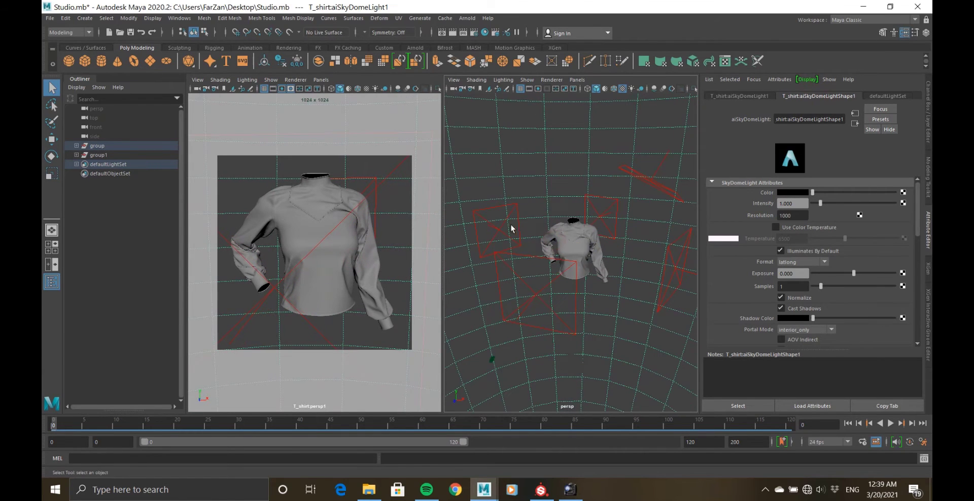
pyautogui.click(501, 233)
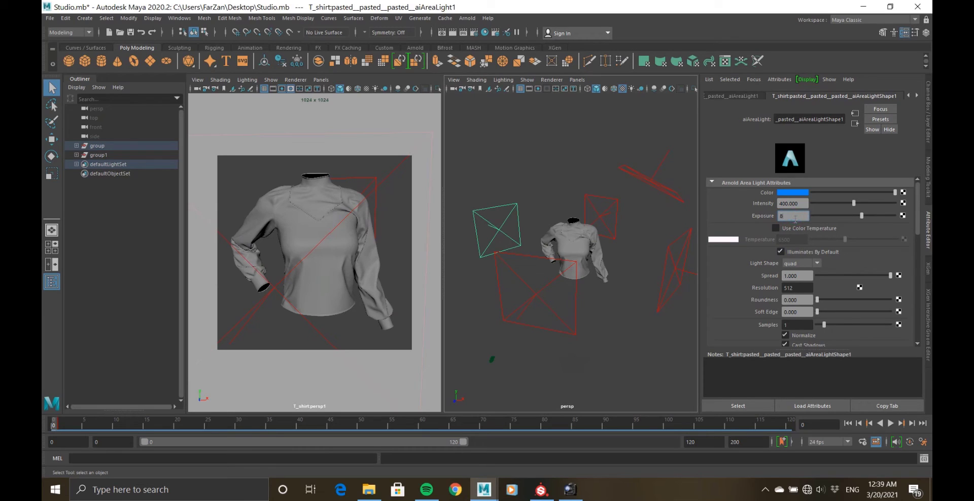
pyautogui.click(600, 220)
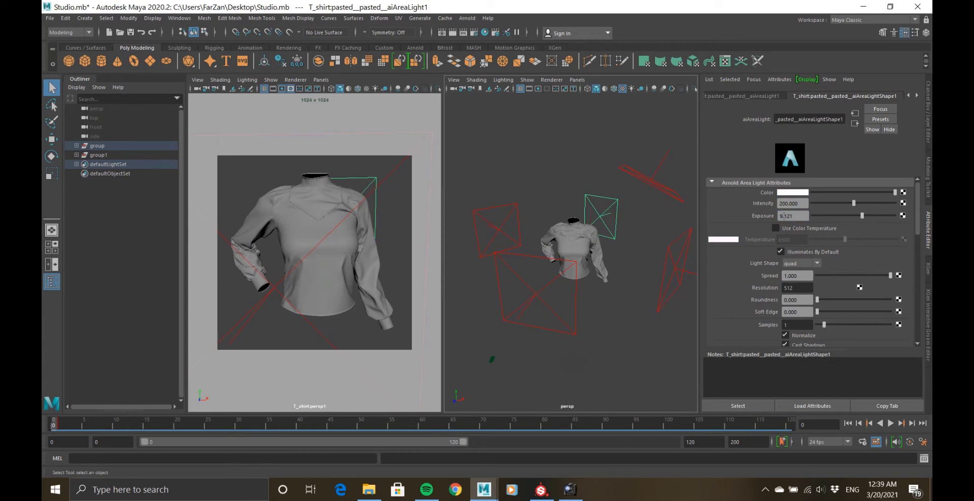
pyautogui.click(788, 216)
pyautogui.write('8')
pyautogui.press('Return')
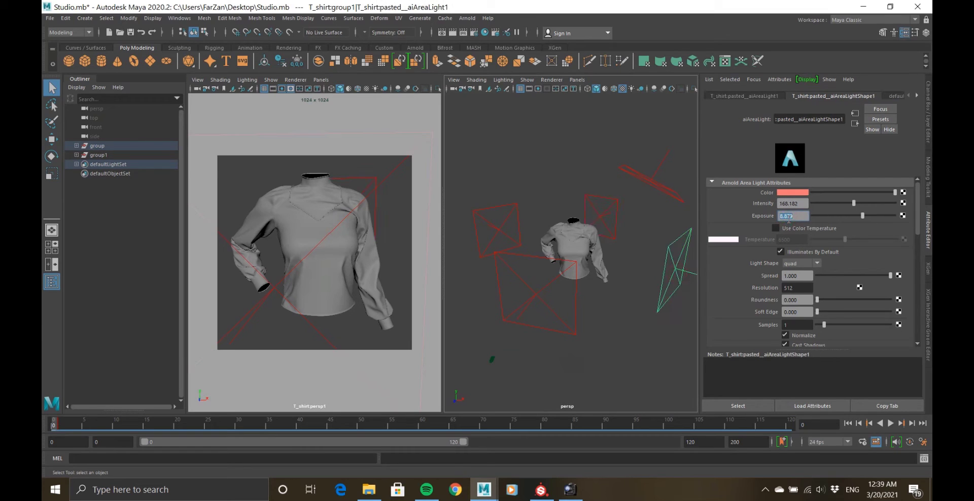
pyautogui.click(623, 307)
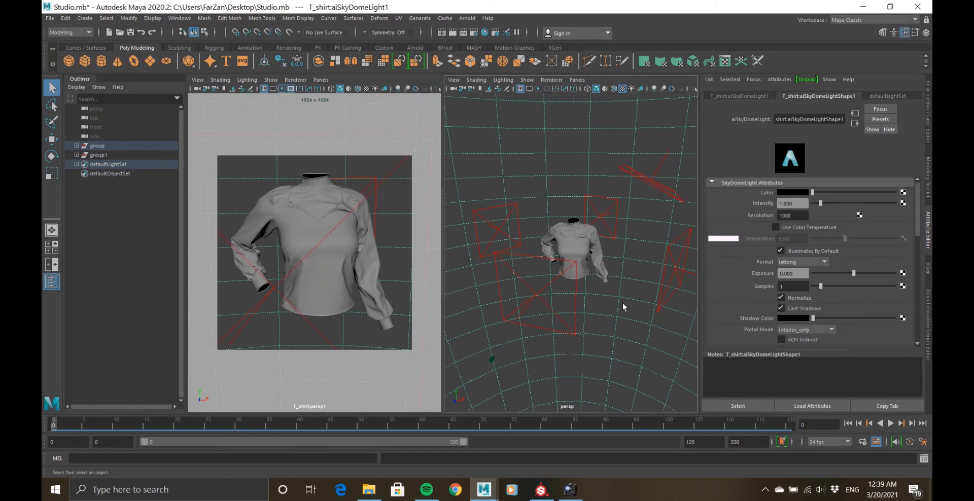
pyautogui.click(607, 221)
pyautogui.click(788, 216)
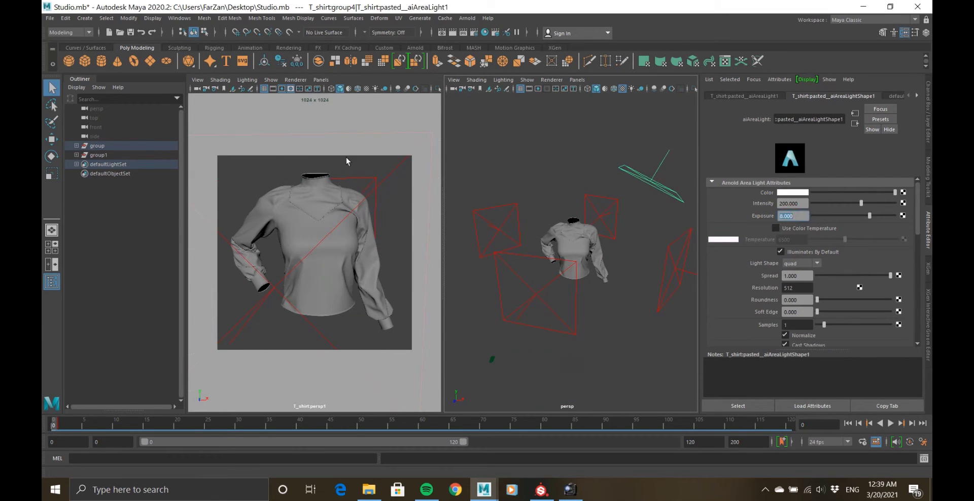
# - Start an Arnold RenderView render of the shirt through the T_shirt:persp1Shape camera
pyautogui.click(338, 198)
pyautogui.click(467, 18)
pyautogui.click(490, 43)
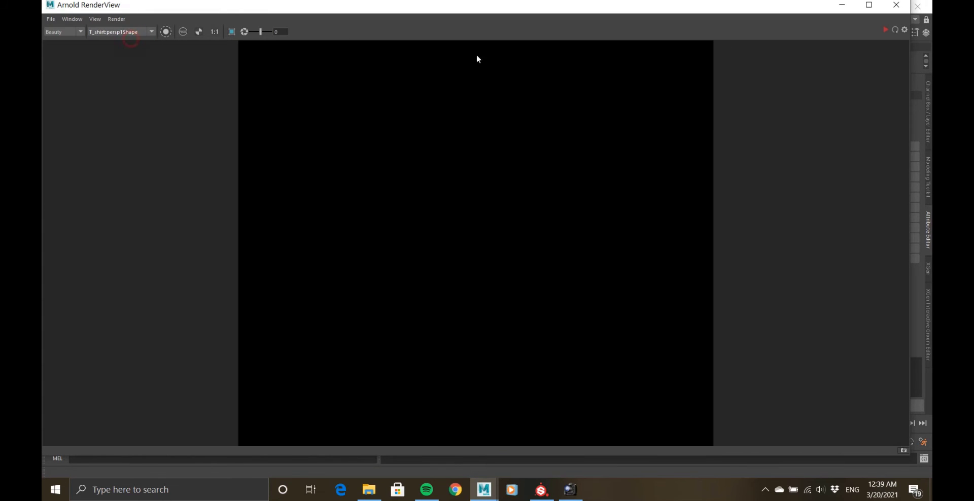
pyautogui.click(886, 31)
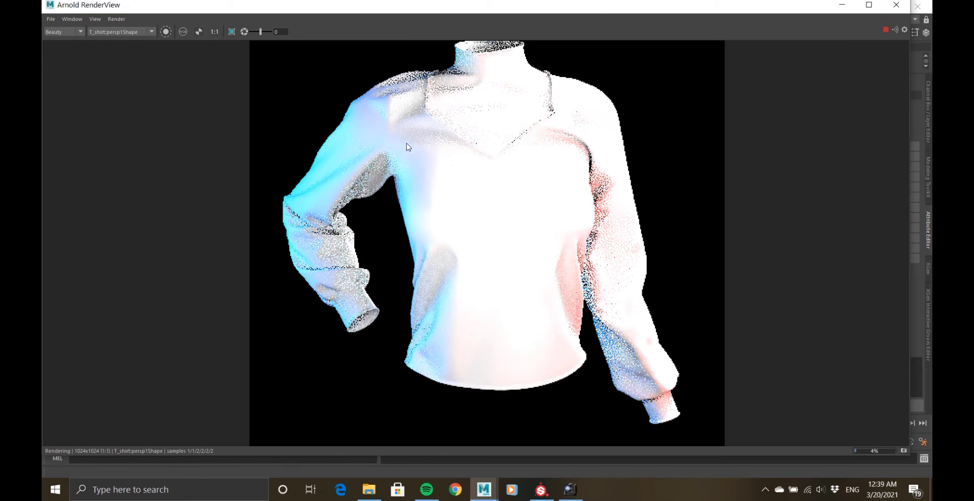
# - Examine the rendered shirt's lighting in the Arnold RenderView at several zoom levels, and close the render window
pyautogui.moveTo(601, 7); pyautogui.dragTo(598, 313)
pyautogui.moveTo(906, 355); pyautogui.dragTo(379, 355)
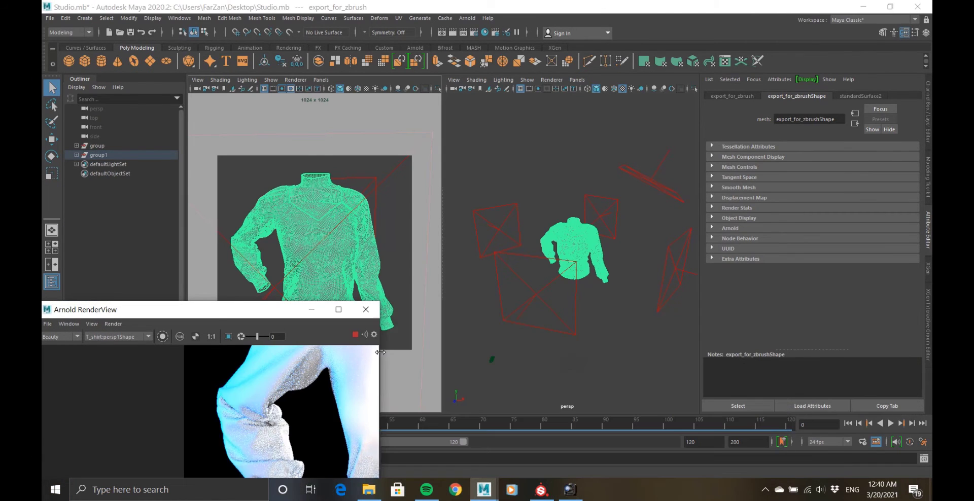
pyautogui.moveTo(258, 318); pyautogui.dragTo(278, 133)
pyautogui.scroll(-3, 269, 265)
pyautogui.scroll(3, 254, 187)
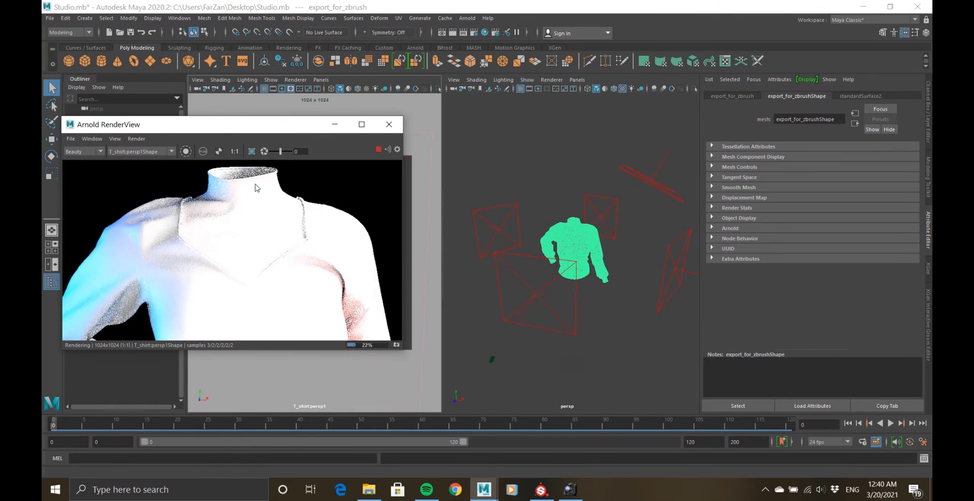
pyautogui.scroll(-5, 249, 184)
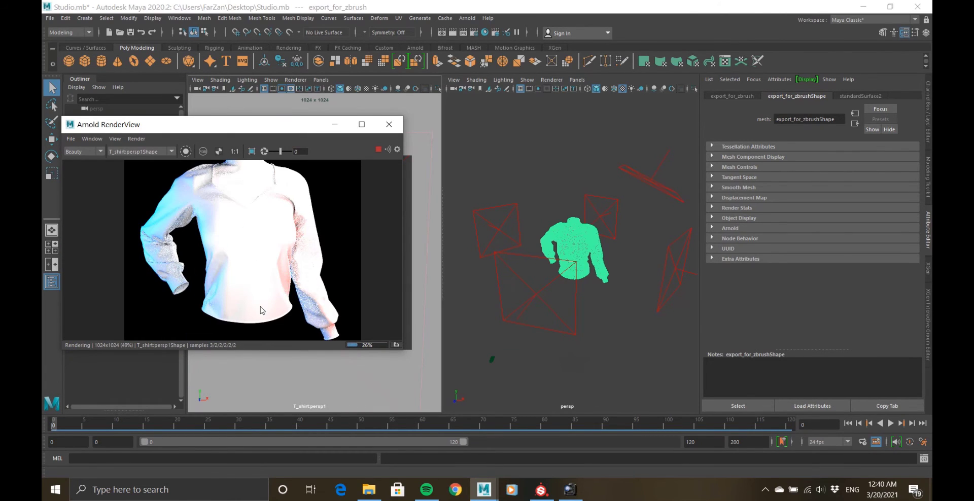
pyautogui.scroll(-2, 338, 180)
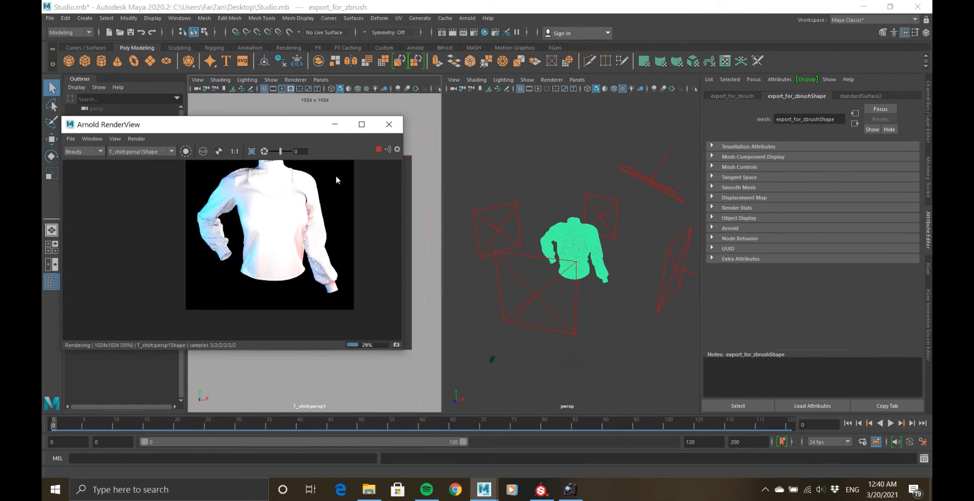
pyautogui.moveTo(274, 278); pyautogui.dragTo(270, 302, button='middle')
pyautogui.click(557, 8)
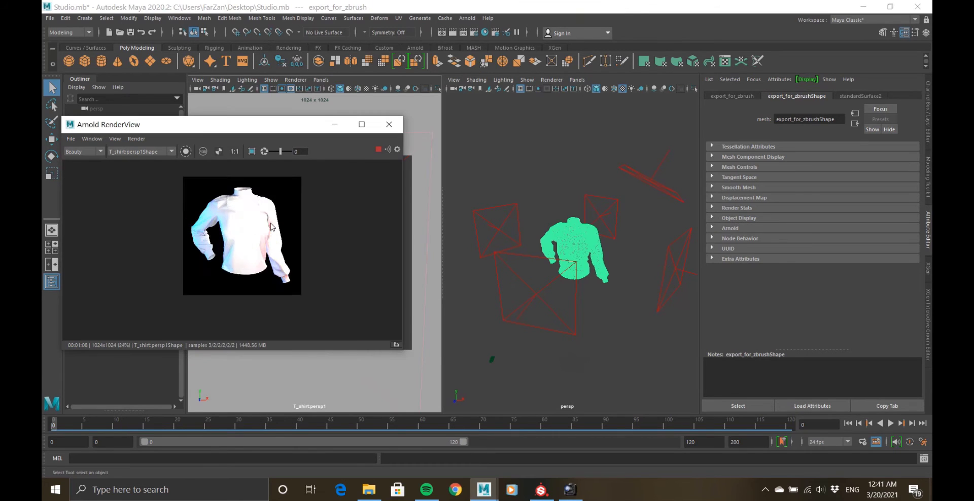
pyautogui.scroll(4, 249, 227)
pyautogui.scroll(-4, 218, 225)
pyautogui.click(389, 124)
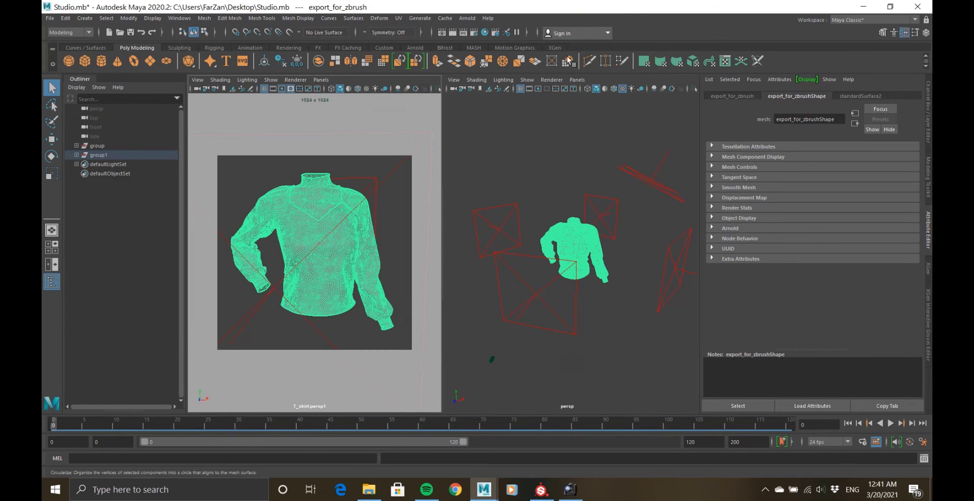
# - Open a cleared Hypershade work area and browse to the textures folder inside Elegant long sleeved
pyautogui.click(486, 33)
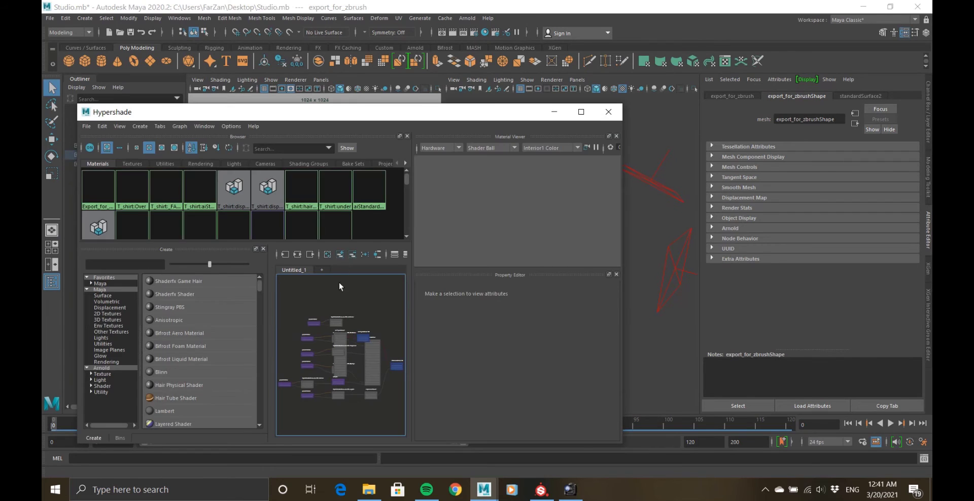
pyautogui.keyDown('alt'); pyautogui.moveTo(328, 233); pyautogui.dragTo(391, 286, button='right'); pyautogui.keyUp('alt')
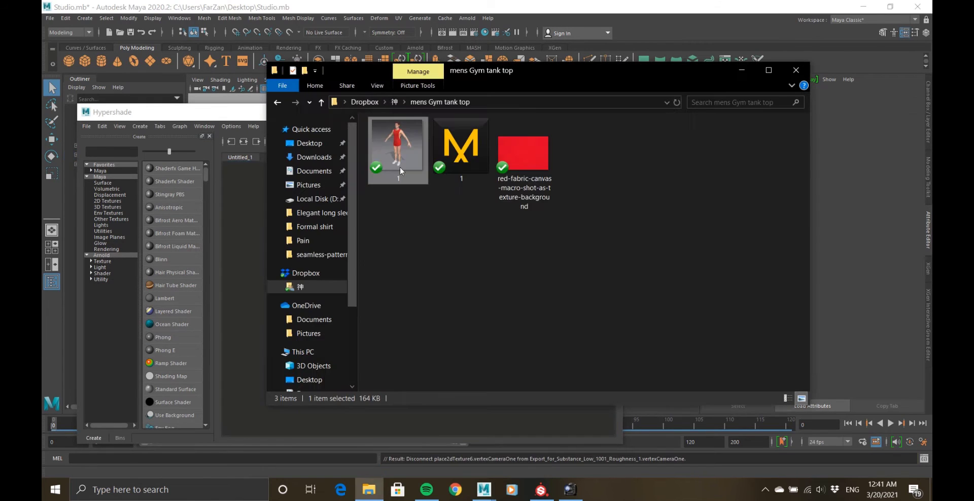
pyautogui.click(365, 103)
pyautogui.click(326, 214)
pyautogui.doubleClick(583, 156)
# - Import the BaseColor, Height, Normal and Roughness EXR maps into the Hypershade graph as file textures
pyautogui.click(406, 170)
pyautogui.keyDown('ctrl'); pyautogui.click(454, 176); pyautogui.keyUp('ctrl')
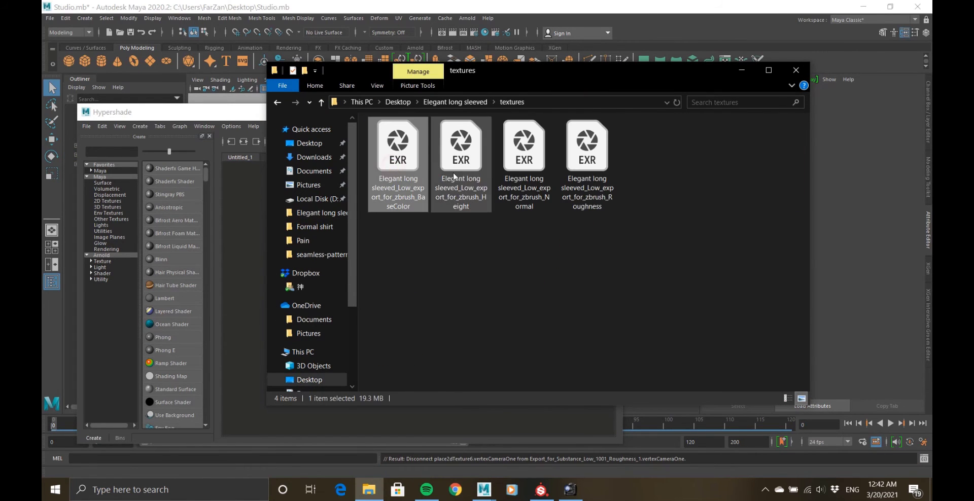
pyautogui.keyDown('ctrl'); pyautogui.click(523, 167); pyautogui.keyUp('ctrl')
pyautogui.keyDown('ctrl'); pyautogui.click(573, 164); pyautogui.keyUp('ctrl')
pyautogui.moveTo(573, 71); pyautogui.dragTo(846, 78)
pyautogui.moveTo(670, 171); pyautogui.dragTo(258, 188)
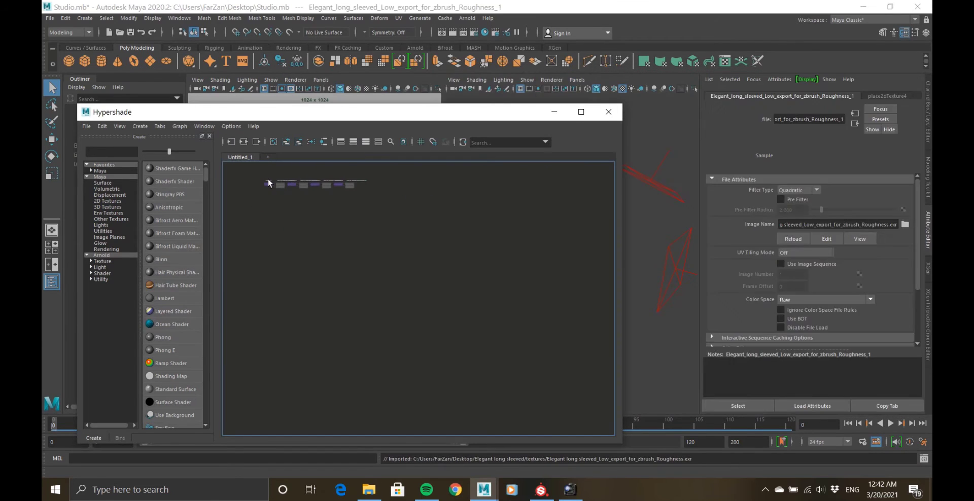
# - Create an Arnold aiStandardSurface material and spread out the texture nodes around it
pyautogui.click(102, 255)
pyautogui.click(173, 363)
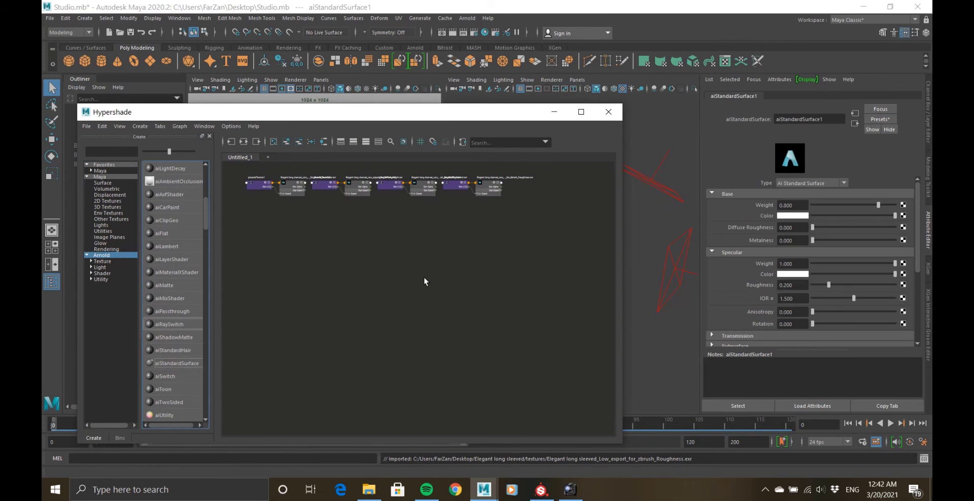
pyautogui.scroll(-3, 376, 314)
pyautogui.moveTo(511, 339); pyautogui.dragTo(461, 399)
pyautogui.scroll(2, 446, 276)
pyautogui.moveTo(487, 366); pyautogui.dragTo(295, 318)
pyautogui.keyDown('alt'); pyautogui.moveTo(294, 318); pyautogui.dragTo(416, 310, button='middle'); pyautogui.keyUp('alt')
pyautogui.scroll(3, 411, 304)
# - Connect the BaseColor texture's Out Color to the Base Color of aiStandardSurface1
pyautogui.moveTo(379, 282); pyautogui.dragTo(328, 243)
pyautogui.moveTo(349, 248); pyautogui.dragTo(488, 321)
pyautogui.scroll(3, 347, 308)
pyautogui.keyDown('alt'); pyautogui.moveTo(582, 214); pyautogui.dragTo(498, 253, button='middle'); pyautogui.keyUp('alt')
pyautogui.scroll(-4, 437, 214)
pyautogui.moveTo(498, 254); pyautogui.dragTo(362, 378)
pyautogui.moveTo(529, 229); pyautogui.dragTo(325, 285)
# - Add a bump2d node that takes the Normal texture's Out Alpha as Bump Value and feeds the material's Normal Camera
pyautogui.scroll(2, 381, 288)
pyautogui.press('Tab')
pyautogui.write('2')
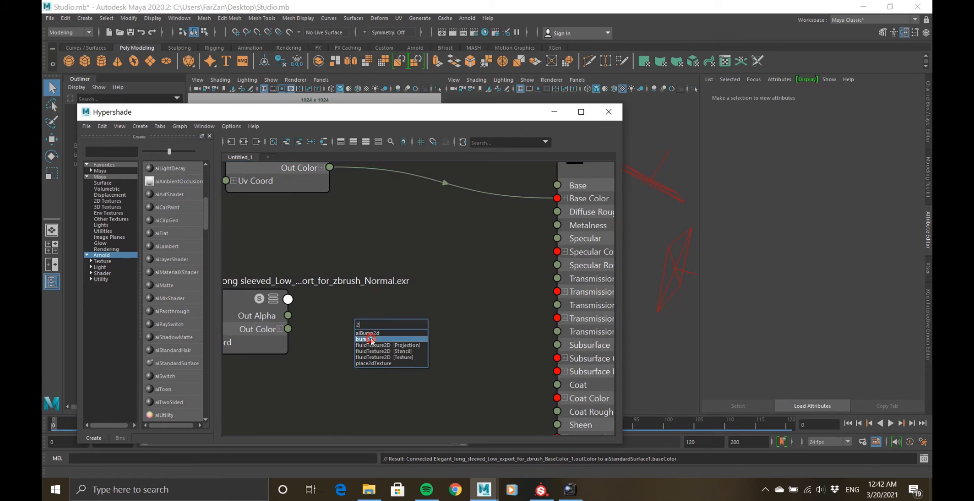
pyautogui.click(370, 339)
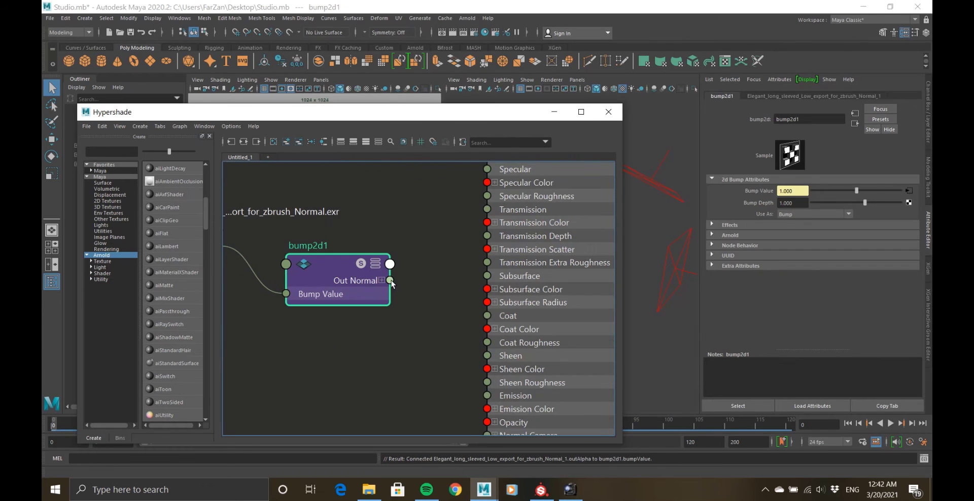
pyautogui.moveTo(485, 437); pyautogui.dragTo(474, 384)
# - Connect the Roughness texture's Out Color R to the Specular Roughness of aiStandardSurface1
pyautogui.scroll(-5, 419, 358)
pyautogui.keyDown('alt'); pyautogui.moveTo(500, 164); pyautogui.dragTo(293, 299, button='middle'); pyautogui.keyUp('alt')
pyautogui.moveTo(467, 392); pyautogui.dragTo(486, 257)
pyautogui.scroll(-5, 499, 265)
pyautogui.scroll(2, 499, 267)
pyautogui.scroll(4, 348, 346)
pyautogui.click(485, 288)
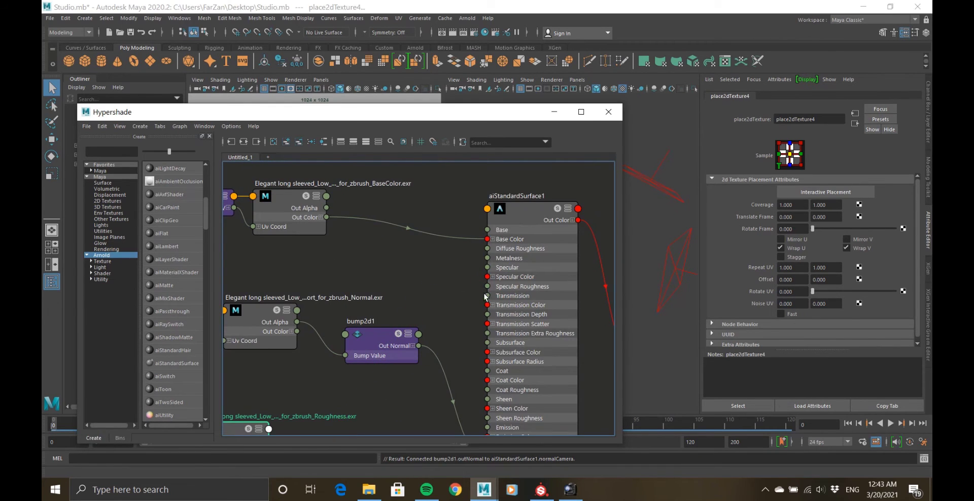
pyautogui.click(486, 288)
pyautogui.keyDown('alt'); pyautogui.moveTo(330, 410); pyautogui.dragTo(391, 303, button='middle'); pyautogui.keyUp('alt')
pyautogui.click(333, 352)
pyautogui.scroll(-3, 371, 346)
pyautogui.scroll(-4, 375, 345)
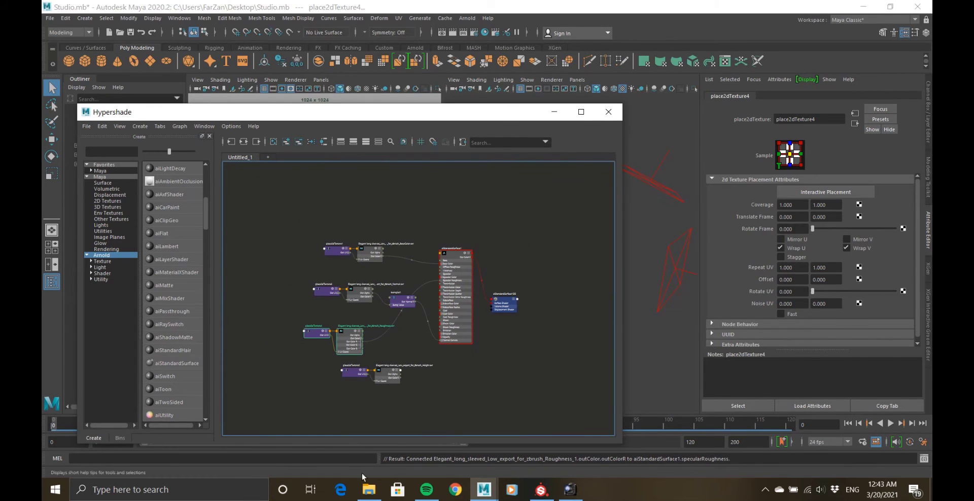
# - Switch to Substance Painter and replace the Arnold (AiStandard) export template's last output map with an RGB+A map using the Opacity gray channel
pyautogui.click(368, 487)
pyautogui.click(541, 489)
pyautogui.click(50, 19)
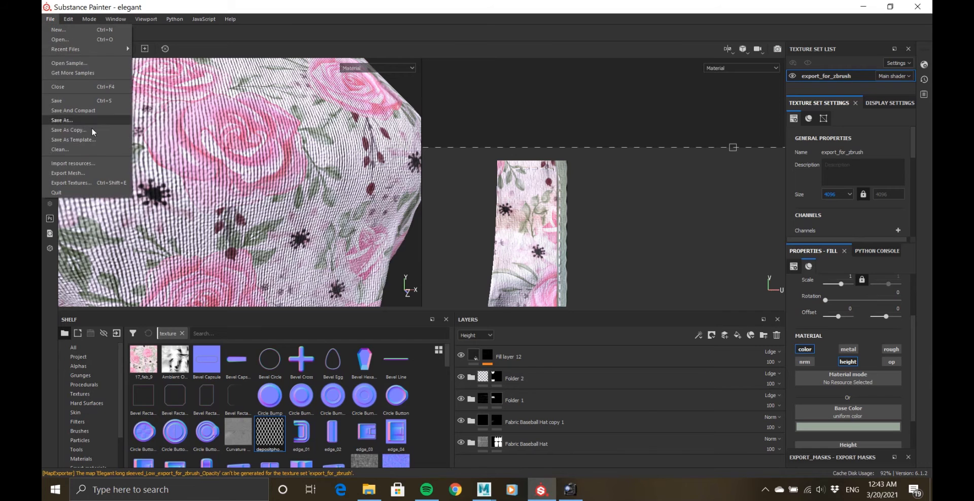
pyautogui.click(89, 183)
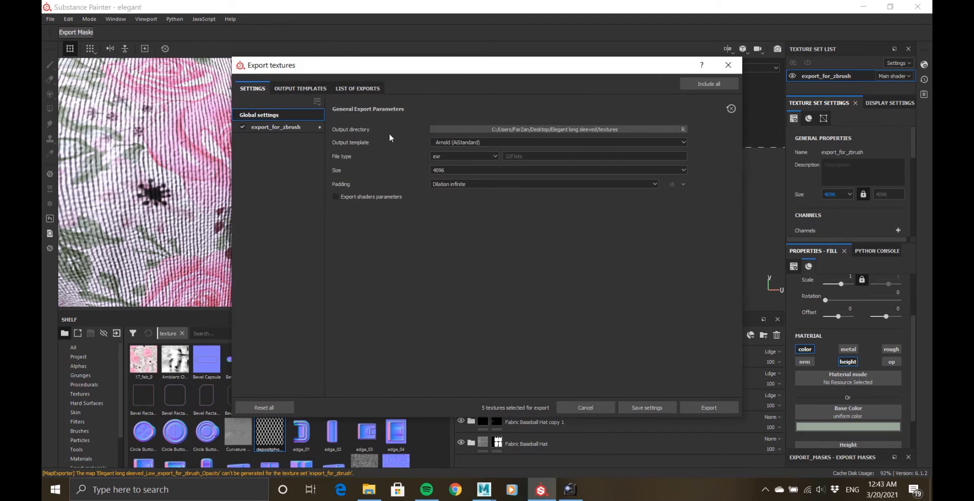
pyautogui.click(301, 88)
pyautogui.click(583, 278)
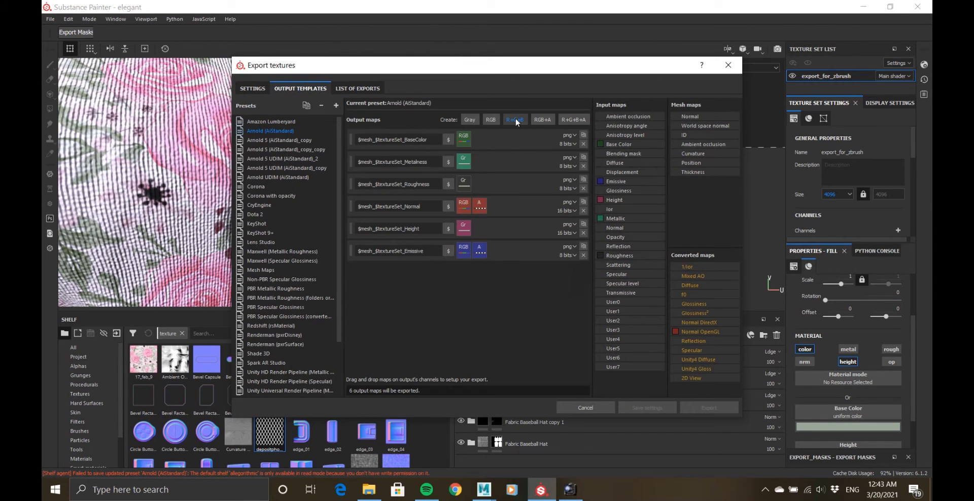
pyautogui.click(543, 119)
pyautogui.moveTo(507, 266); pyautogui.dragTo(463, 274)
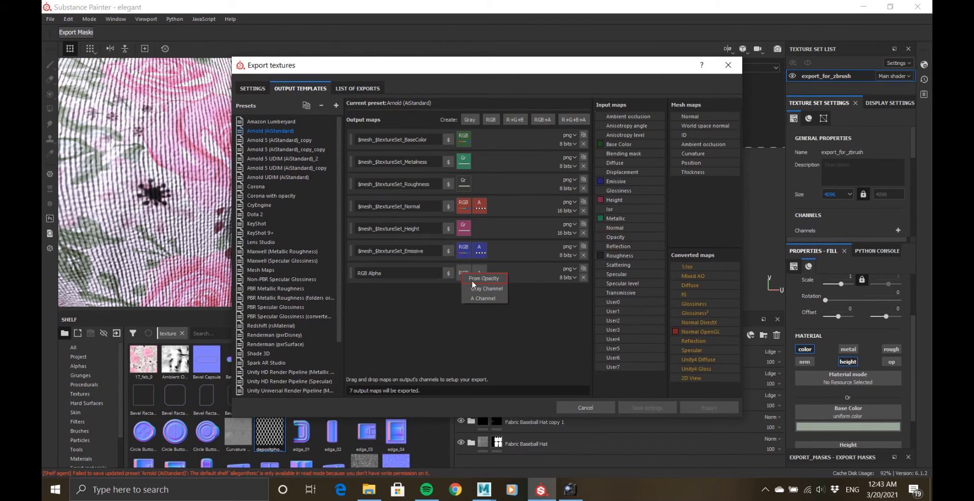
pyautogui.click(486, 289)
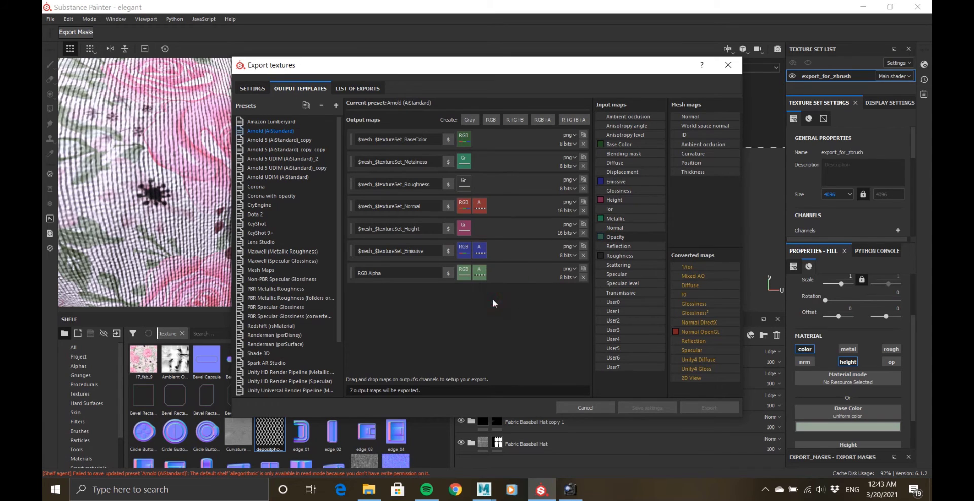
# - Name the new RGB+A output map $mesh_$textureSet_Opacity
pyautogui.click(254, 89)
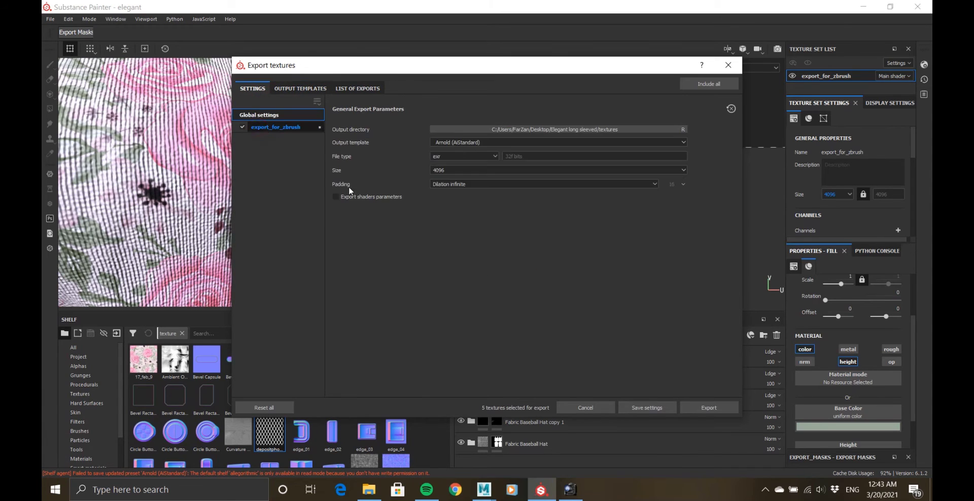
pyautogui.click(336, 249)
pyautogui.click(300, 89)
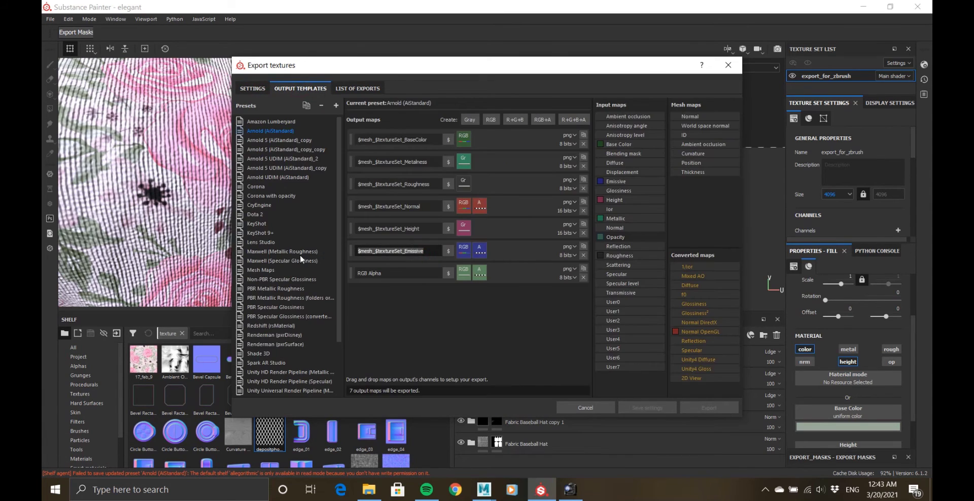
pyautogui.click(392, 273)
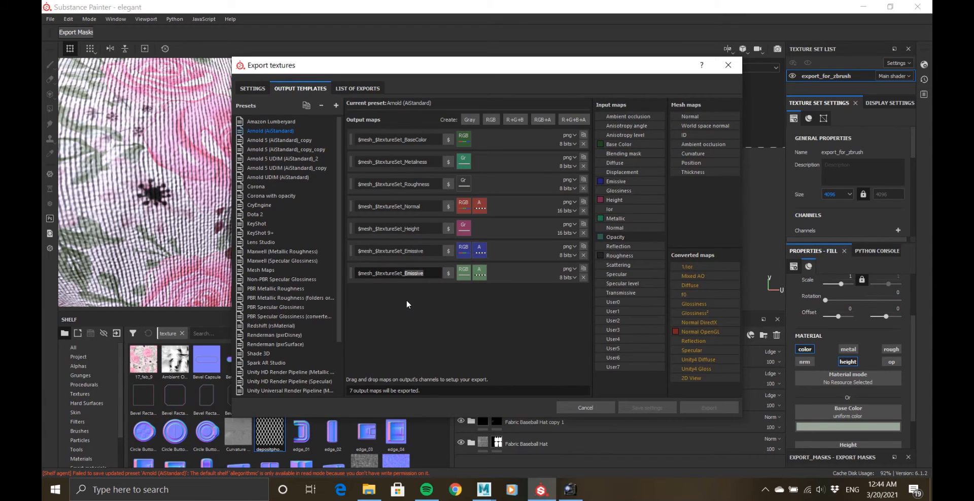
pyautogui.write('Opacity')
# - Export only the export_for_zbrush Opacity map as a 4096 exr to the Elegant long sleeved textures folder
pyautogui.click(252, 88)
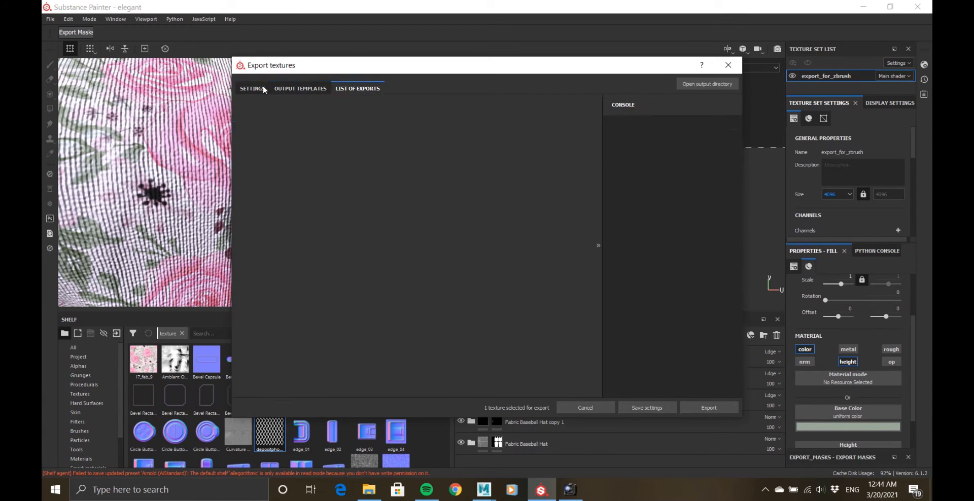
pyautogui.click(287, 119)
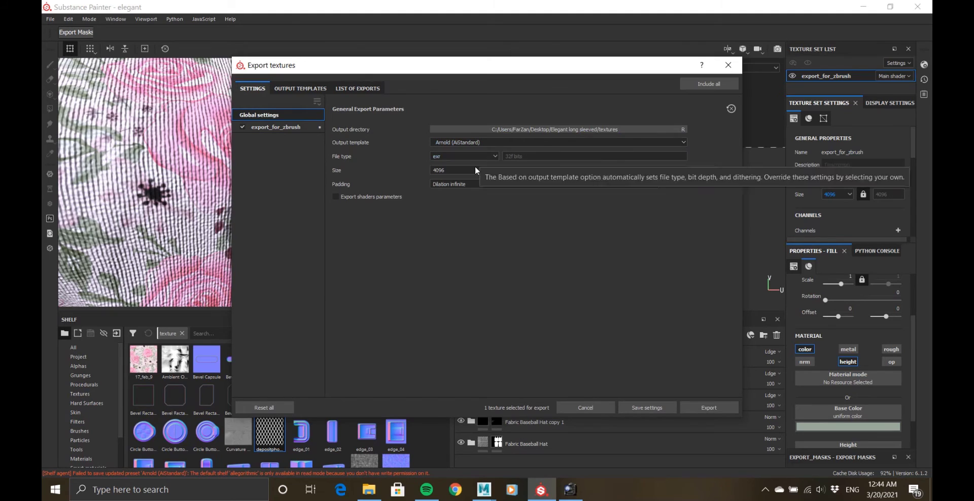
pyautogui.click(699, 409)
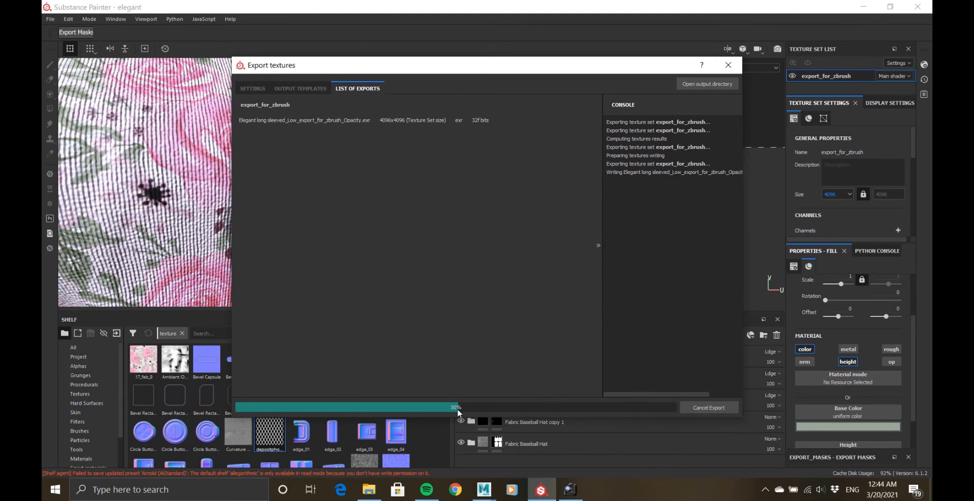
# - Switch to Maya and import the exported Opacity EXR from the textures folder into the Hypershade graph
pyautogui.click(707, 84)
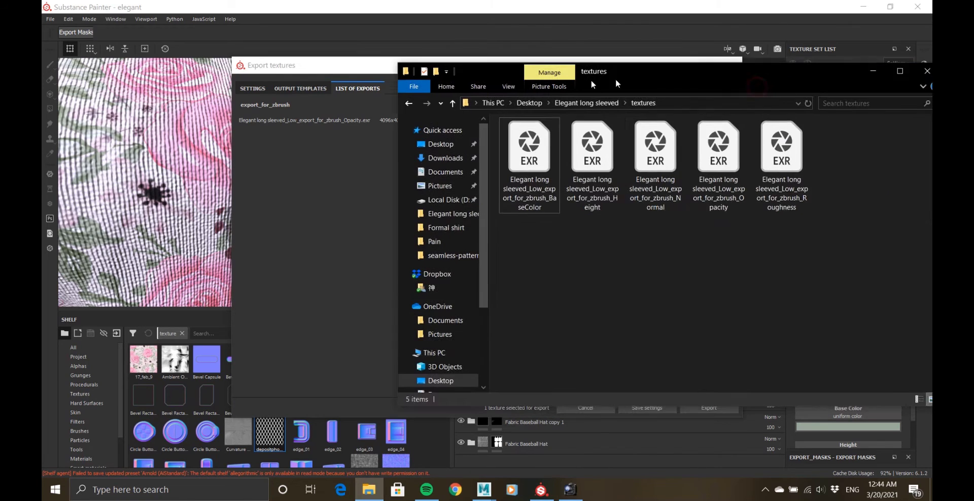
pyautogui.moveTo(617, 84); pyautogui.dragTo(586, 85)
pyautogui.click(688, 152)
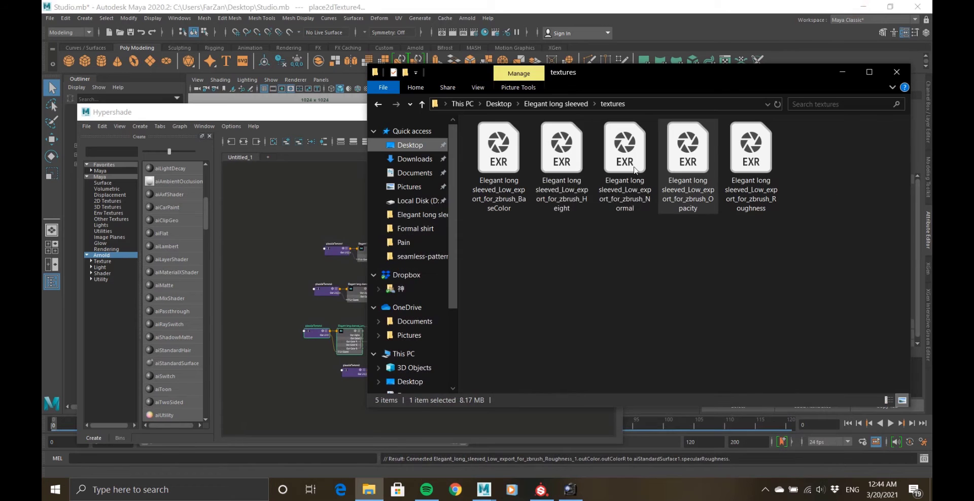
pyautogui.moveTo(688, 152); pyautogui.dragTo(467, 341)
# - Connect the Opacity texture's Out Color to the Opacity of aiStandardSurface1
pyautogui.scroll(2, 428, 322)
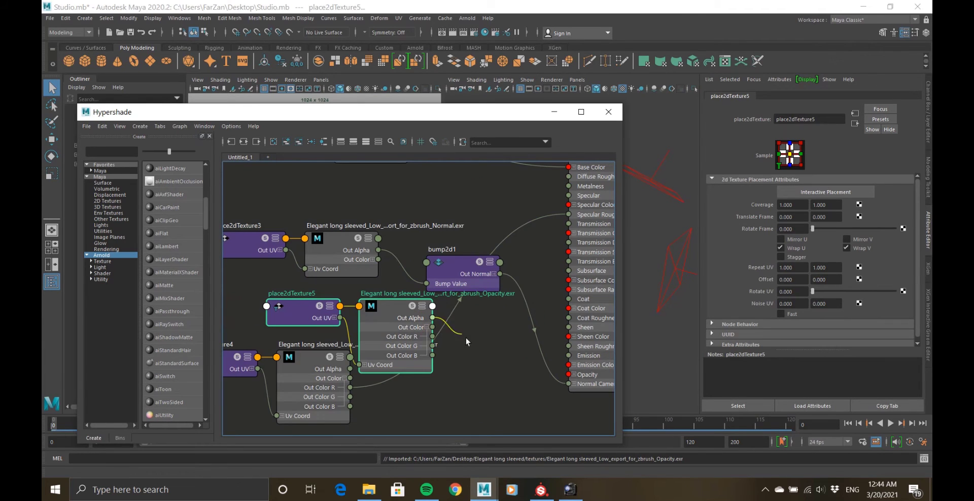
pyautogui.moveTo(560, 339); pyautogui.dragTo(496, 373)
pyautogui.moveTo(413, 339); pyautogui.dragTo(497, 374)
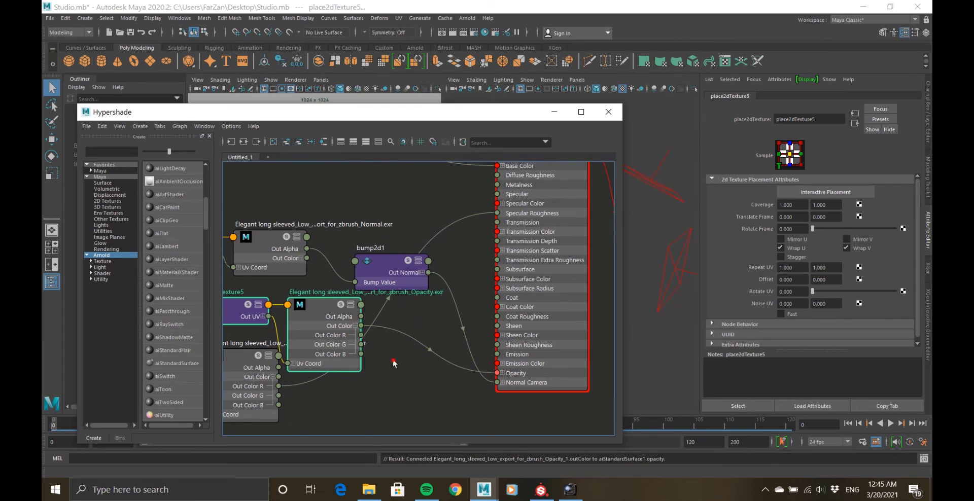
pyautogui.click(395, 363)
# - Set the bump2d1 node's Use As option to Tangent Space Normals
pyautogui.scroll(-3, 325, 308)
pyautogui.click(367, 280)
pyautogui.click(790, 215)
pyautogui.click(792, 233)
pyautogui.click(792, 234)
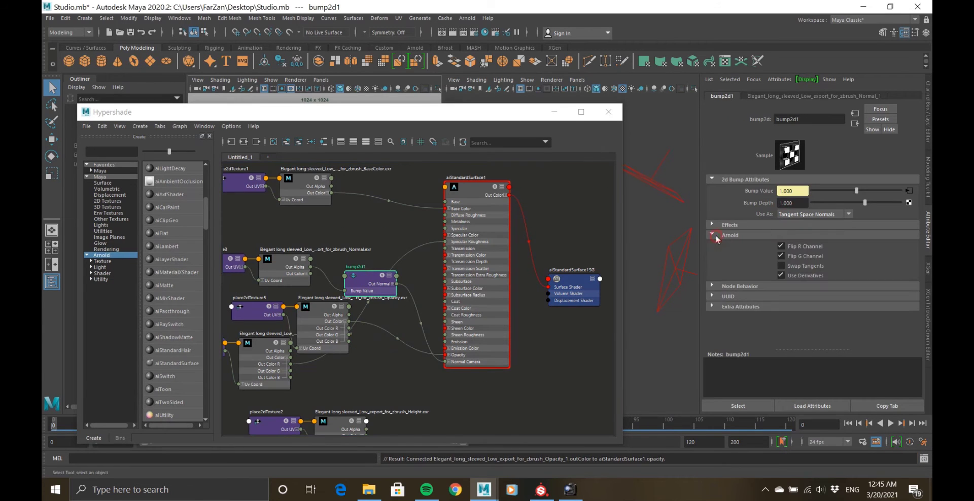
# - Assign the aiStandardSurface1 material to the export_for_zbrush shirt mesh
pyautogui.click(554, 112)
pyautogui.click(580, 250)
pyautogui.click(592, 284)
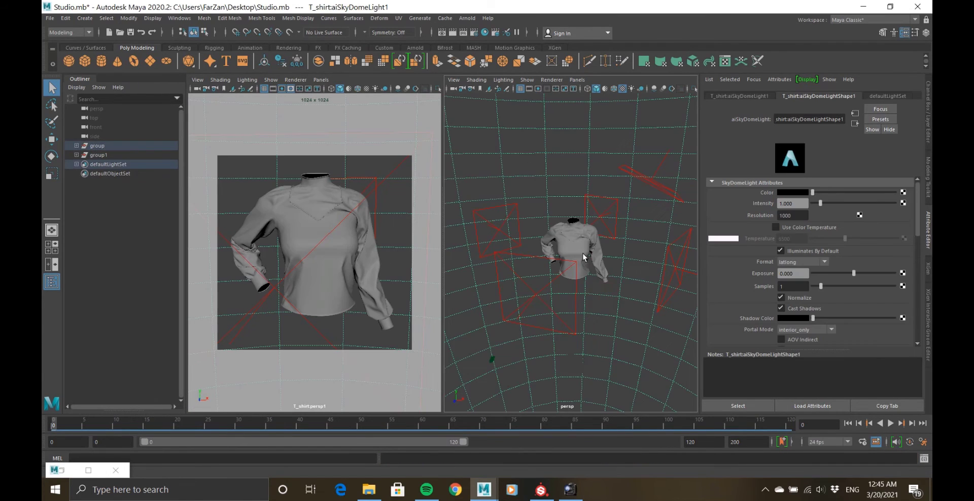
pyautogui.scroll(5, 588, 256)
pyautogui.keyDown('alt'); pyautogui.moveTo(588, 256); pyautogui.dragTo(582, 289); pyautogui.keyUp('alt')
pyautogui.click(583, 289)
pyautogui.click(61, 470)
pyautogui.scroll(5, 472, 202)
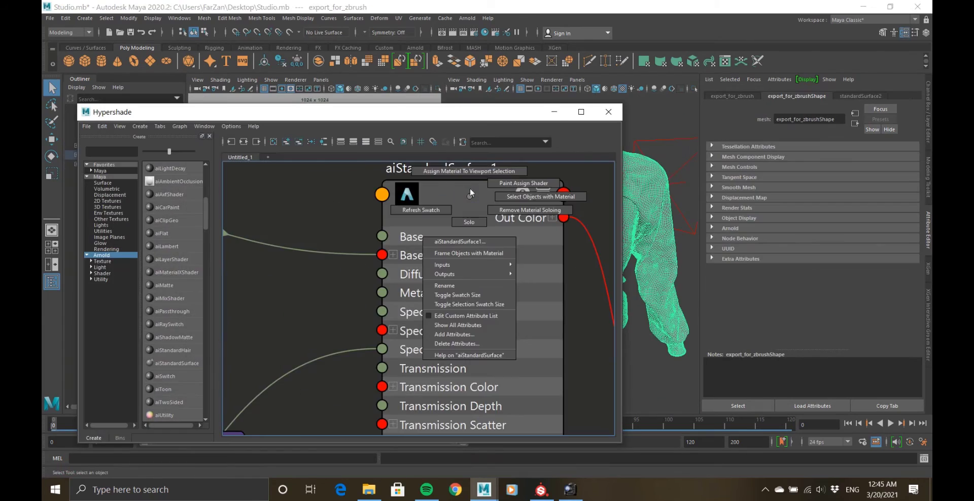
# - Examine the shirt's new material in the perspective viewport and its BaseColor connection in the Hypershade
pyautogui.click(554, 112)
pyautogui.click(510, 331)
pyautogui.keyDown('alt'); pyautogui.moveTo(510, 332); pyautogui.dragTo(582, 232); pyautogui.keyUp('alt')
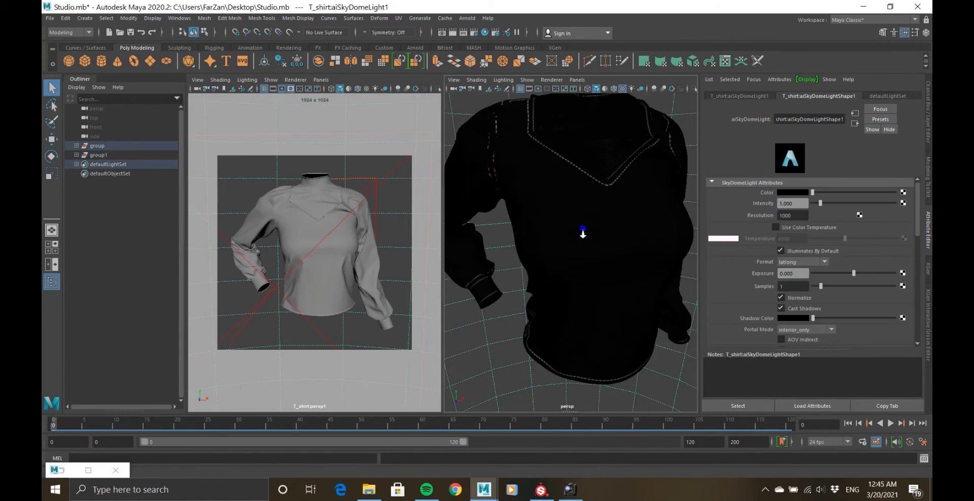
pyautogui.scroll(5, 570, 305)
pyautogui.scroll(-5, 540, 313)
pyautogui.keyDown('alt'); pyautogui.moveTo(539, 313); pyautogui.dragTo(537, 345); pyautogui.keyUp('alt')
pyautogui.click(88, 470)
pyautogui.keyDown('alt'); pyautogui.moveTo(263, 318); pyautogui.dragTo(348, 309, button='middle'); pyautogui.keyUp('alt')
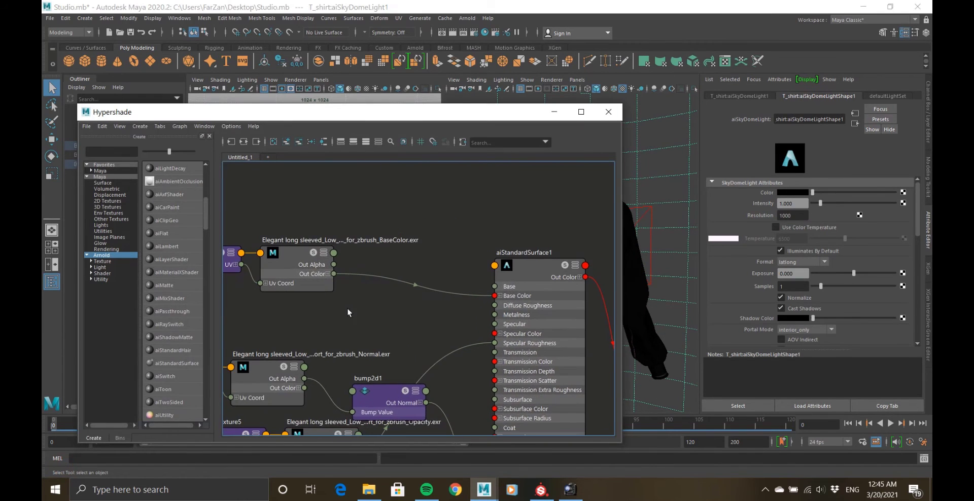
# - Delete the Opacity texture's Out Color connection and try wiring its Out Color R channel into aiStandardSurface1's Opacity R
pyautogui.scroll(-4, 416, 276)
pyautogui.scroll(4, 404, 381)
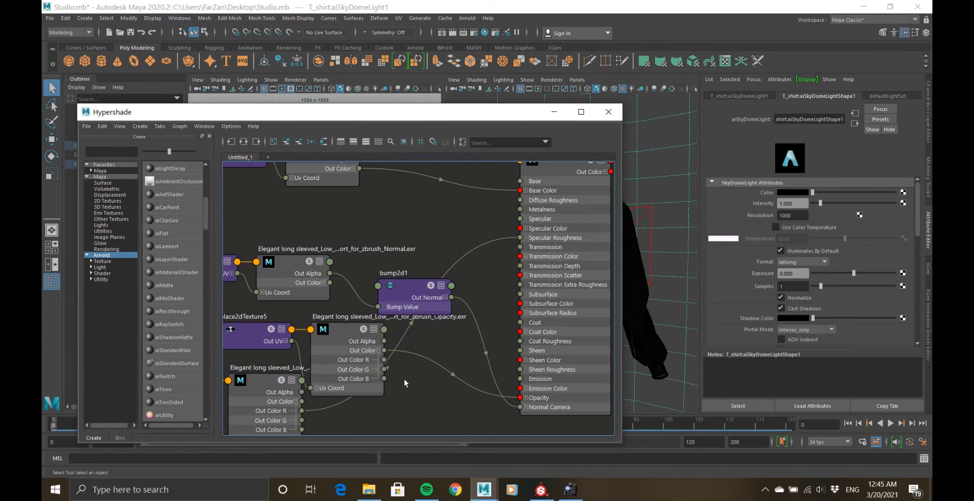
pyautogui.click(471, 388)
pyautogui.press('Delete')
pyautogui.moveTo(439, 112); pyautogui.dragTo(332, 87)
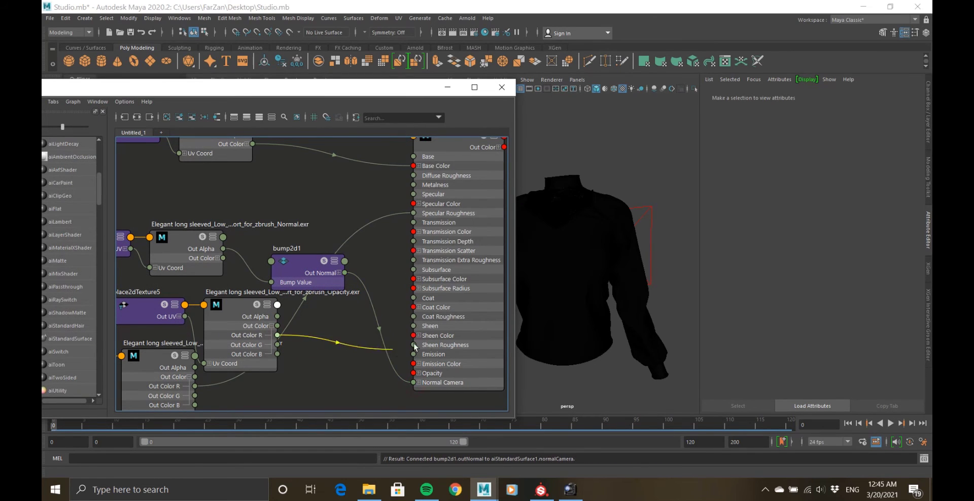
pyautogui.moveTo(415, 347); pyautogui.dragTo(425, 315)
pyautogui.moveTo(419, 358); pyautogui.dragTo(285, 329)
pyautogui.moveTo(383, 341)
pyautogui.mouseDown()
pyautogui.moveTo(413, 373)
pyautogui.moveTo(278, 335)
pyautogui.mouseUp()
pyautogui.moveTo(406, 376); pyautogui.dragTo(419, 375)
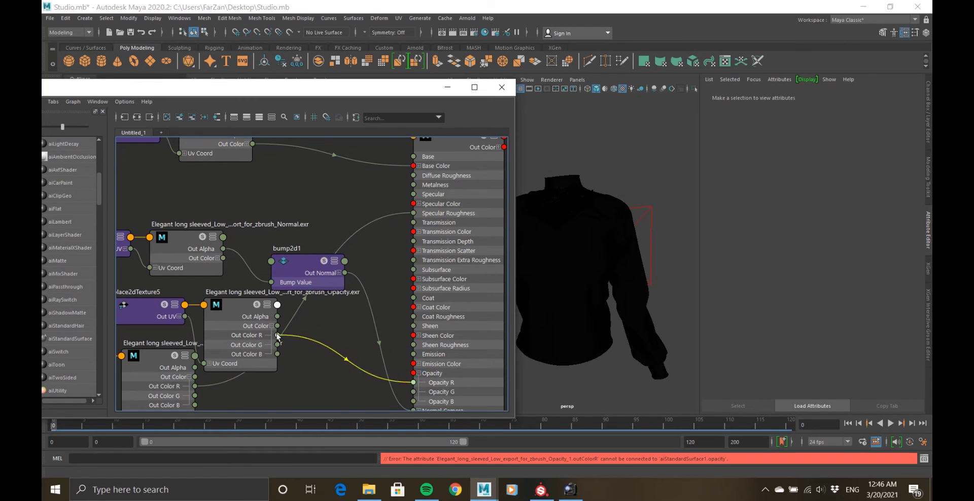
pyautogui.moveTo(278, 336); pyautogui.dragTo(277, 336)
pyautogui.scroll(5, 561, 311)
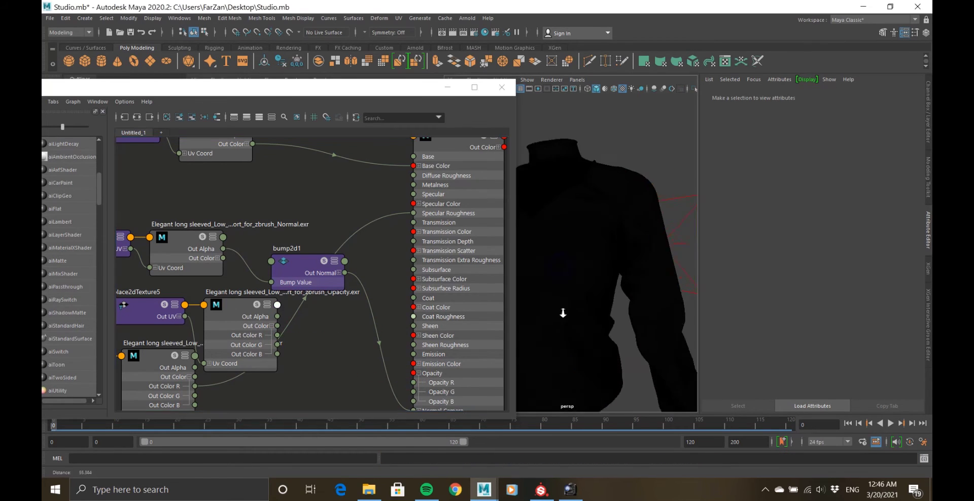
# - Try the Opacity texture's Out Alpha on Opacity R, then reconnect its Out Color to the shader's Opacity
pyautogui.moveTo(277, 326); pyautogui.dragTo(414, 373)
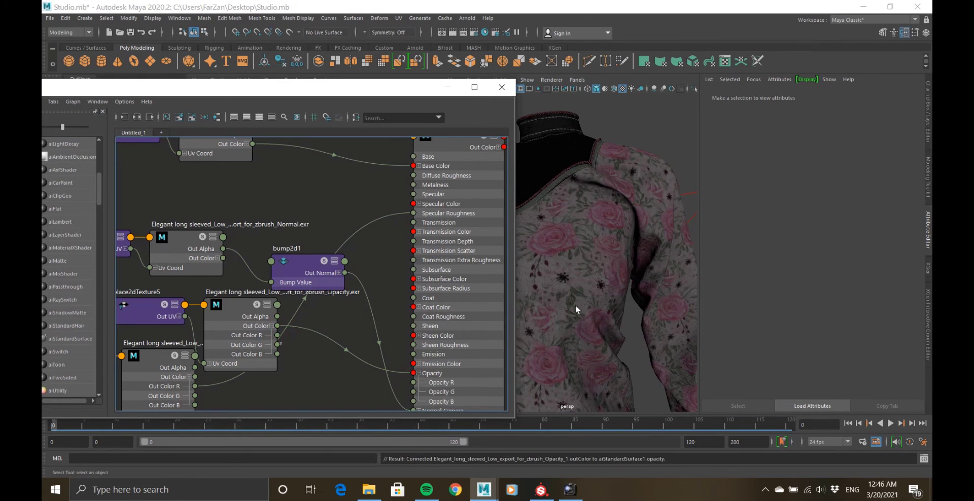
pyautogui.press('Delete')
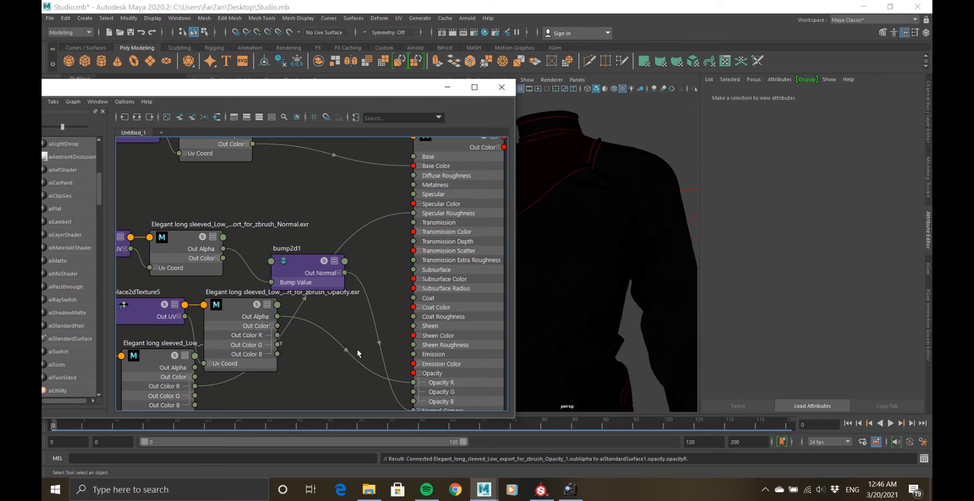
pyautogui.click(420, 374)
pyautogui.moveTo(402, 379); pyautogui.dragTo(400, 373)
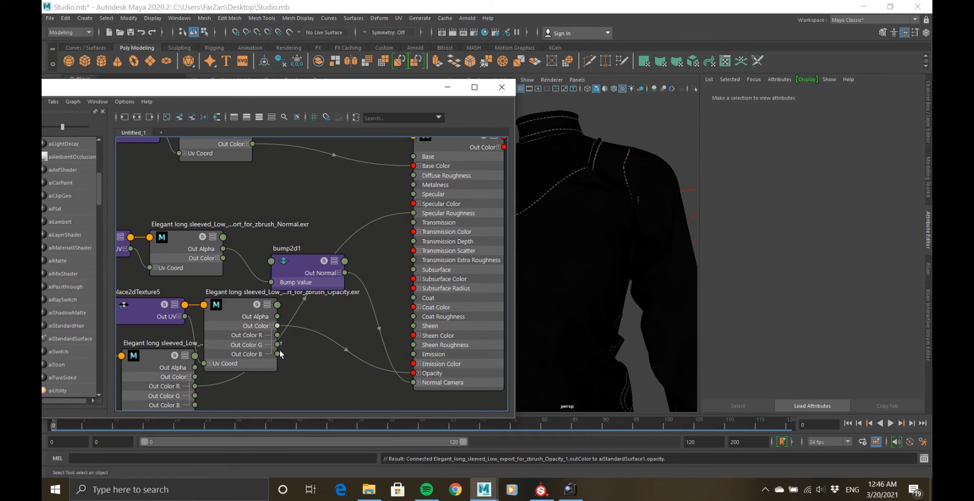
# - Try adding an inverseMatrix node to invert the Opacity texture, and delete the node
pyautogui.press('Tab')
pyautogui.write('inve')
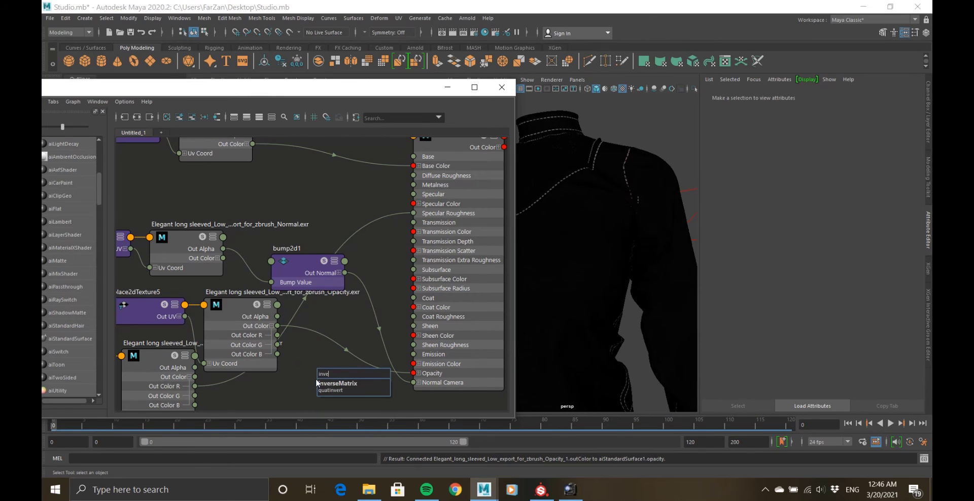
pyautogui.press('Return')
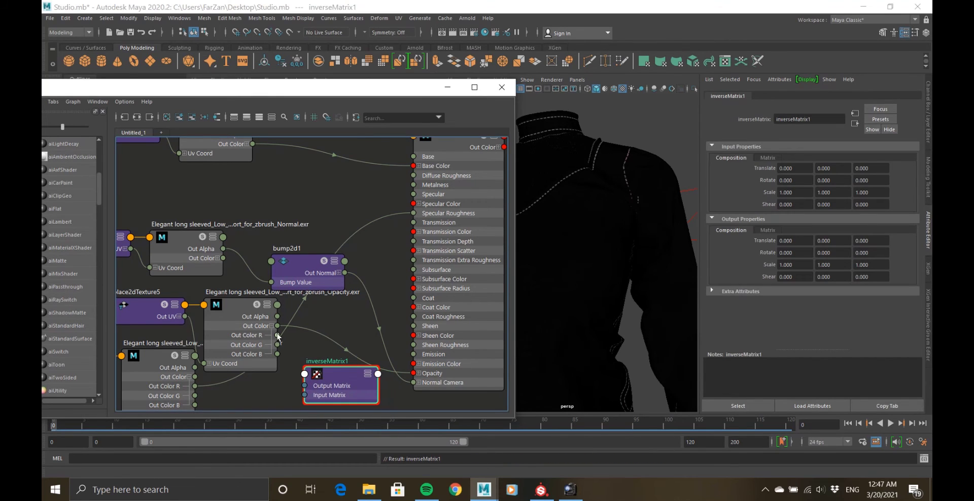
pyautogui.moveTo(283, 331); pyautogui.dragTo(277, 326)
pyautogui.moveTo(277, 326); pyautogui.dragTo(315, 403)
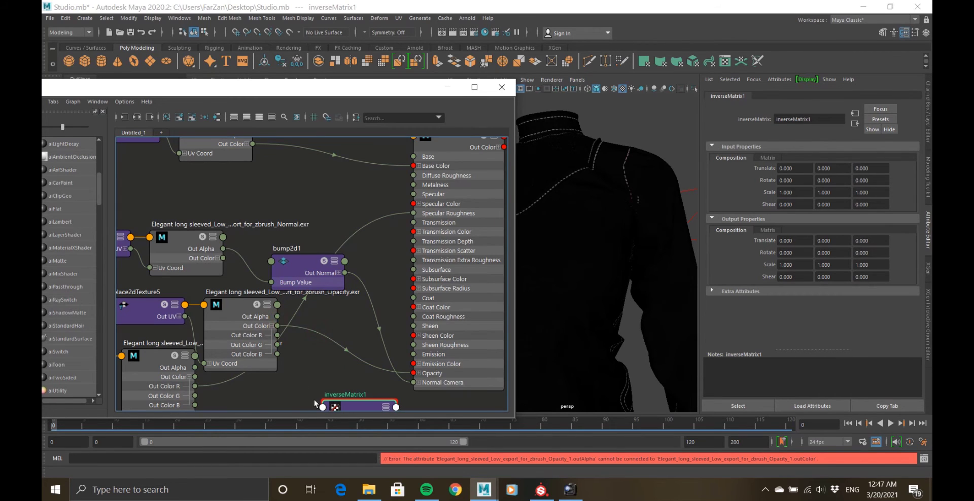
pyautogui.click(324, 383)
pyautogui.click(372, 408)
pyautogui.press('Delete')
# - Move the bump2d1 and Opacity texture nodes apart in the Hypershade graph
pyautogui.moveTo(300, 269); pyautogui.dragTo(282, 223)
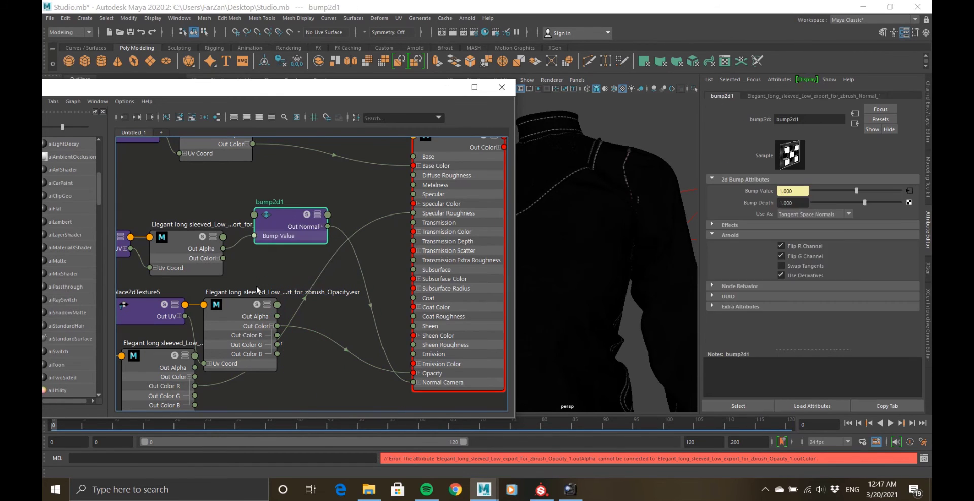
pyautogui.moveTo(210, 315); pyautogui.dragTo(210, 306)
pyautogui.scroll(-5, 210, 306)
pyautogui.click(201, 307)
pyautogui.click(231, 302)
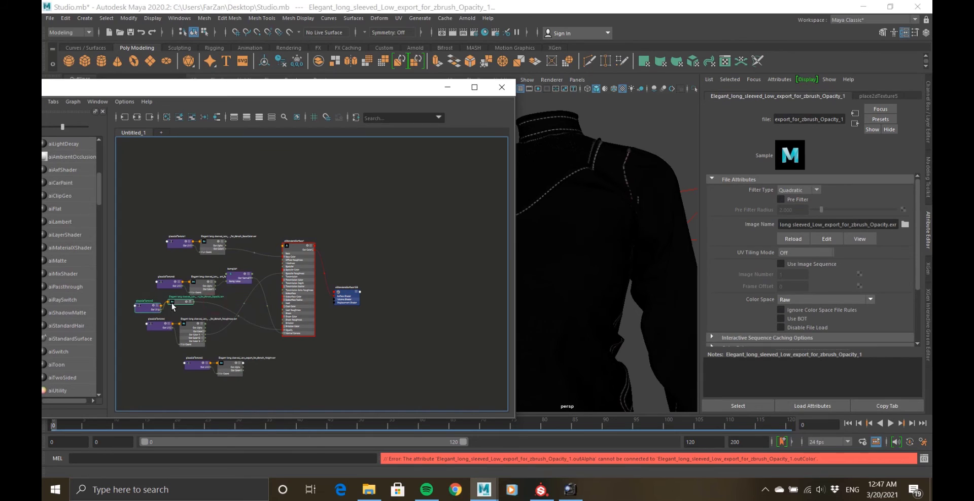
# - Minimize the Hypershade and render the shirt in the Arnold RenderView
pyautogui.click(447, 87)
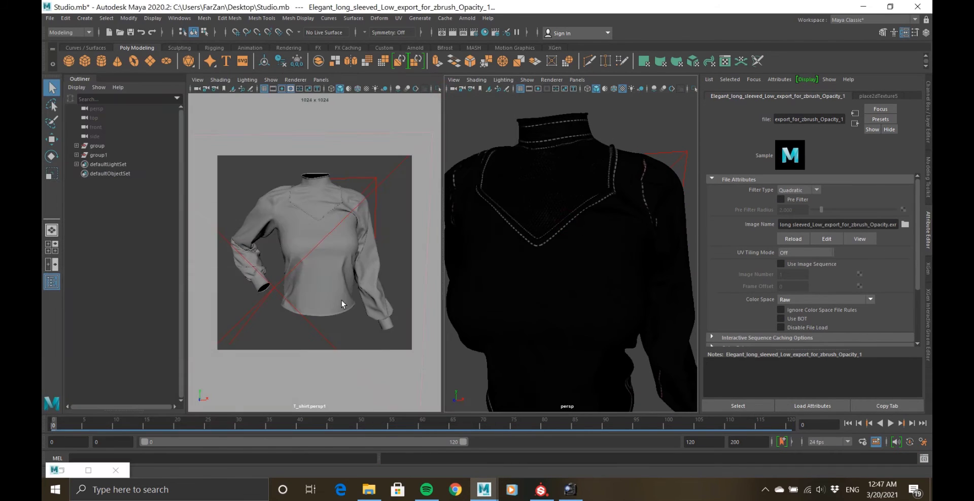
pyautogui.click(467, 18)
pyautogui.click(474, 28)
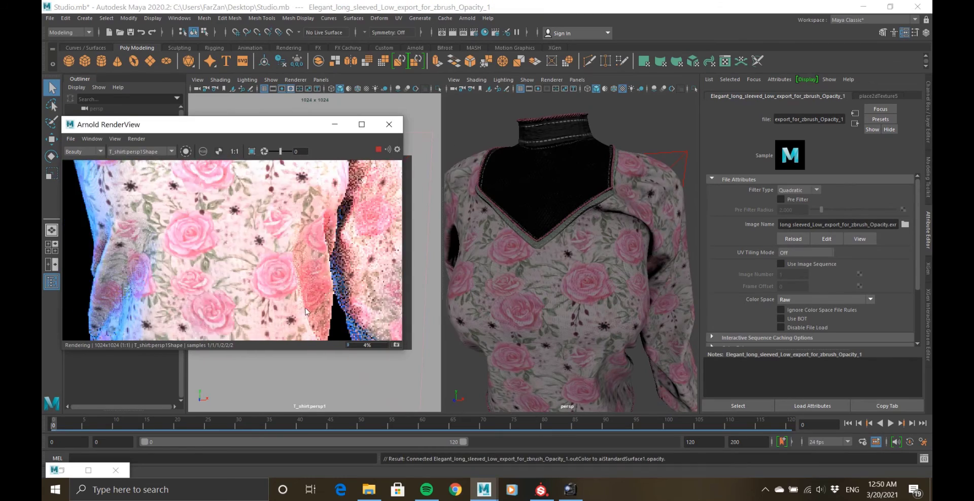
# - Examine the rendered shirt's stitching, cuff, floral fabric and neckline mesh up close, then stop the render and minimize the RenderView
pyautogui.scroll(6, 277, 187)
pyautogui.scroll(5, 290, 230)
pyautogui.scroll(-5, 272, 265)
pyautogui.scroll(8, 262, 203)
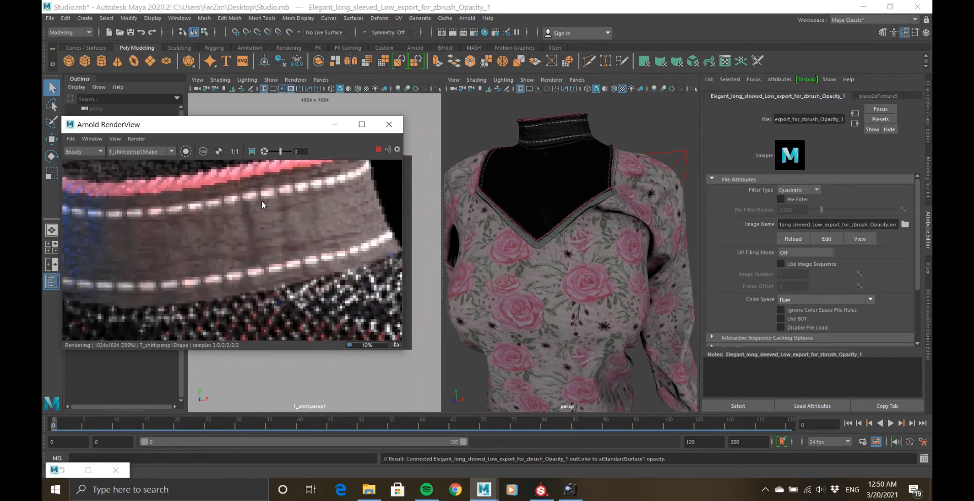
pyautogui.scroll(-8, 263, 204)
pyautogui.scroll(-3, 260, 200)
pyautogui.scroll(5, 314, 304)
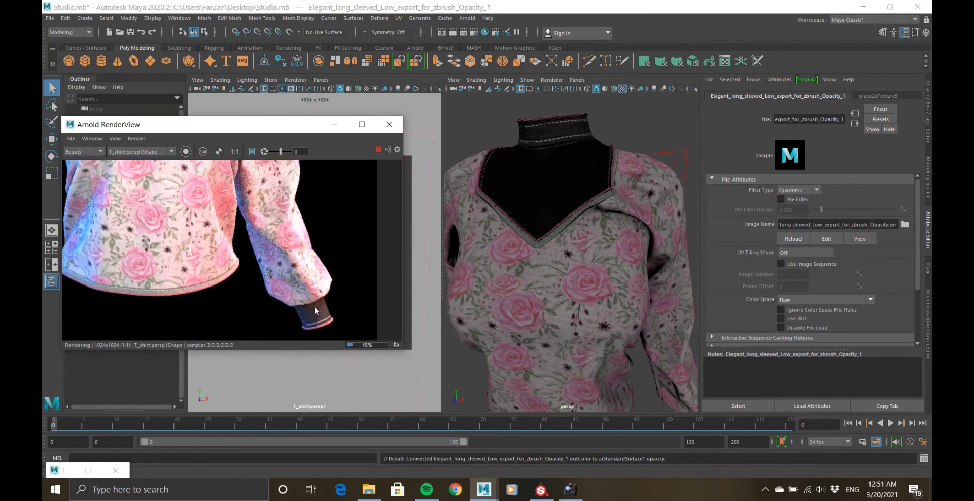
pyautogui.scroll(-4, 341, 300)
pyautogui.scroll(4, 212, 206)
pyautogui.scroll(-3, 218, 228)
pyautogui.scroll(4, 244, 244)
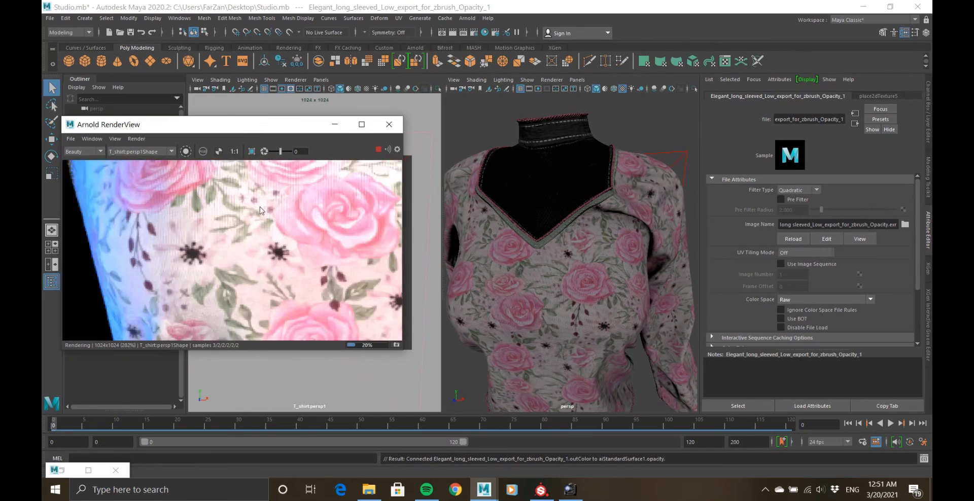
pyautogui.scroll(-4, 259, 249)
pyautogui.scroll(2, 259, 248)
pyautogui.scroll(-3, 254, 247)
pyautogui.scroll(3, 244, 245)
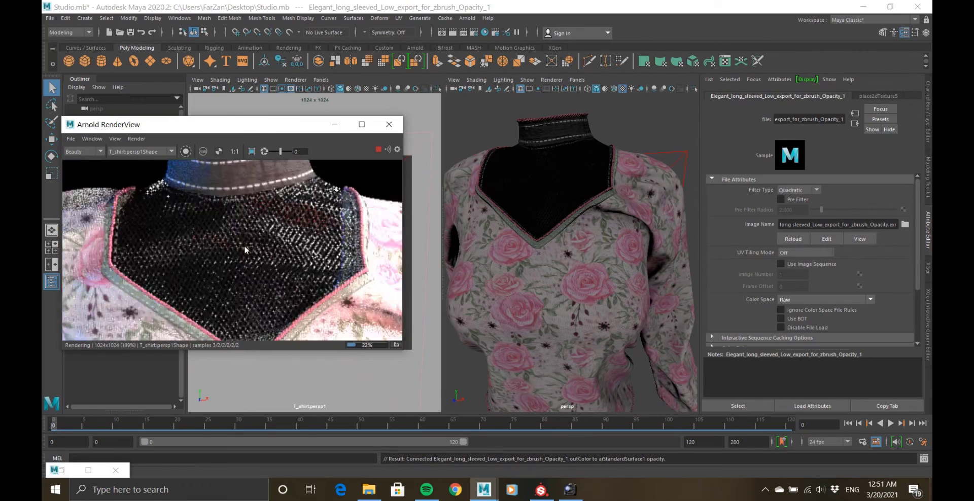
pyautogui.scroll(4, 260, 242)
pyautogui.scroll(-6, 256, 232)
pyautogui.scroll(3, 262, 259)
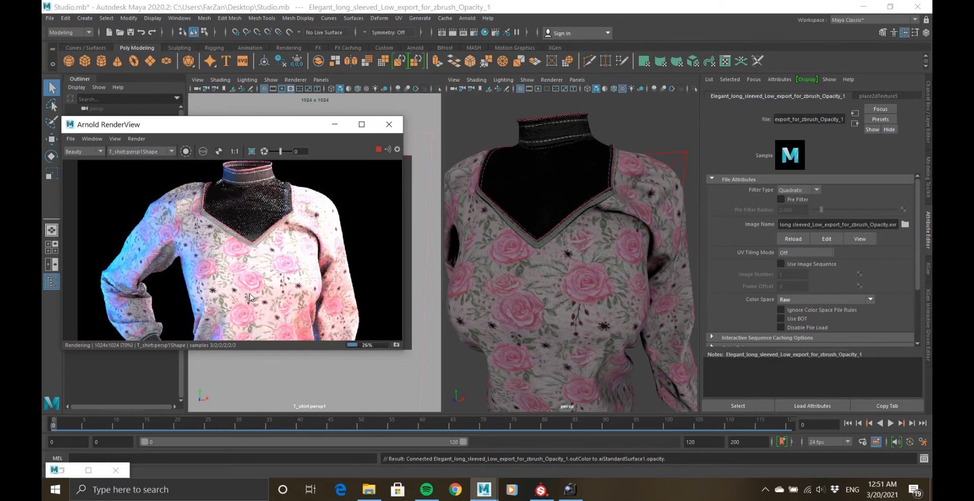
pyautogui.click(378, 149)
pyautogui.click(335, 125)
# - Set the Move tool's axis orientation to Object and move the red area light farther from the shirt
pyautogui.scroll(-8, 476, 253)
pyautogui.keyDown('alt'); pyautogui.moveTo(476, 252); pyautogui.dragTo(550, 248); pyautogui.keyUp('alt')
pyautogui.click(576, 224)
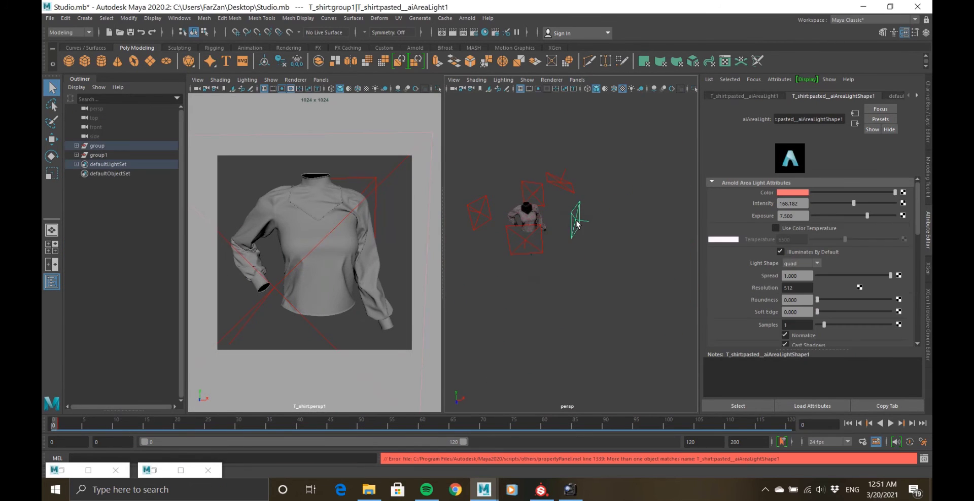
pyautogui.press('w')
pyautogui.press('w')
pyautogui.click(575, 223)
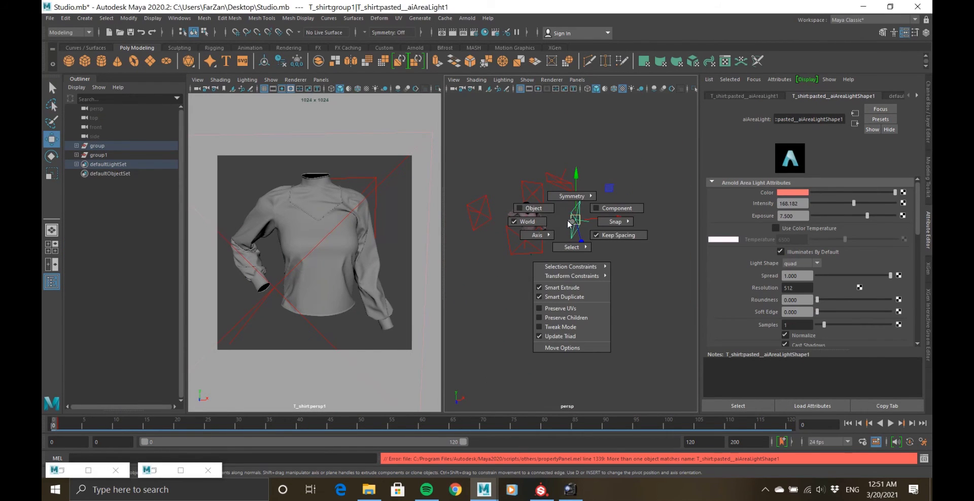
pyautogui.moveTo(567, 222); pyautogui.dragTo(547, 269)
pyautogui.click(546, 161)
pyautogui.moveTo(554, 139); pyautogui.dragTo(563, 128)
# - Spread the other area lights farther out around the shirt in the perspective view
pyautogui.keyDown('alt'); pyautogui.moveTo(569, 226); pyautogui.dragTo(652, 269); pyautogui.keyUp('alt')
pyautogui.click(619, 255)
pyautogui.keyDown('alt'); pyautogui.moveTo(615, 294); pyautogui.dragTo(558, 297); pyautogui.keyUp('alt')
pyautogui.keyDown('alt'); pyautogui.moveTo(505, 233); pyautogui.dragTo(567, 299, button='middle'); pyautogui.keyUp('alt')
pyautogui.click(568, 243)
pyautogui.keyDown('alt'); pyautogui.moveTo(567, 300); pyautogui.dragTo(569, 273); pyautogui.keyUp('alt')
pyautogui.keyDown('alt'); pyautogui.moveTo(569, 291); pyautogui.dragTo(485, 294); pyautogui.keyUp('alt')
pyautogui.click(609, 267)
pyautogui.keyDown('alt'); pyautogui.moveTo(609, 268); pyautogui.dragTo(548, 276); pyautogui.keyUp('alt')
pyautogui.click(480, 269)
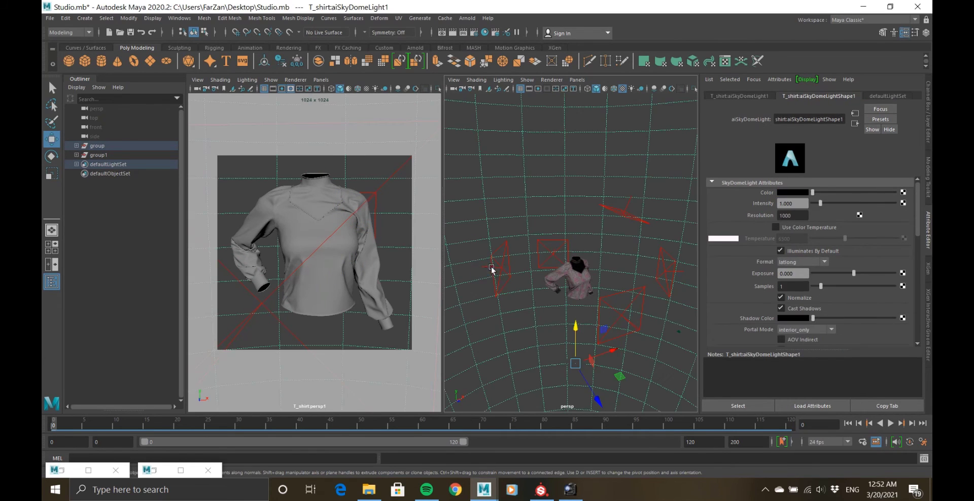
pyautogui.click(491, 267)
pyautogui.moveTo(482, 267); pyautogui.dragTo(470, 266)
# - Move the white area light behind the shirt up above it and rotate it to lie roughly horizontal
pyautogui.click(557, 256)
pyautogui.moveTo(556, 257)
pyautogui.keyDown('alt'); pyautogui.mouseDown()
pyautogui.moveTo(526, 290)
pyautogui.moveTo(511, 292)
pyautogui.moveTo(567, 261)
pyautogui.mouseUp(); pyautogui.keyUp('alt')
pyautogui.press('e')
pyautogui.press('w')
pyautogui.press('e')
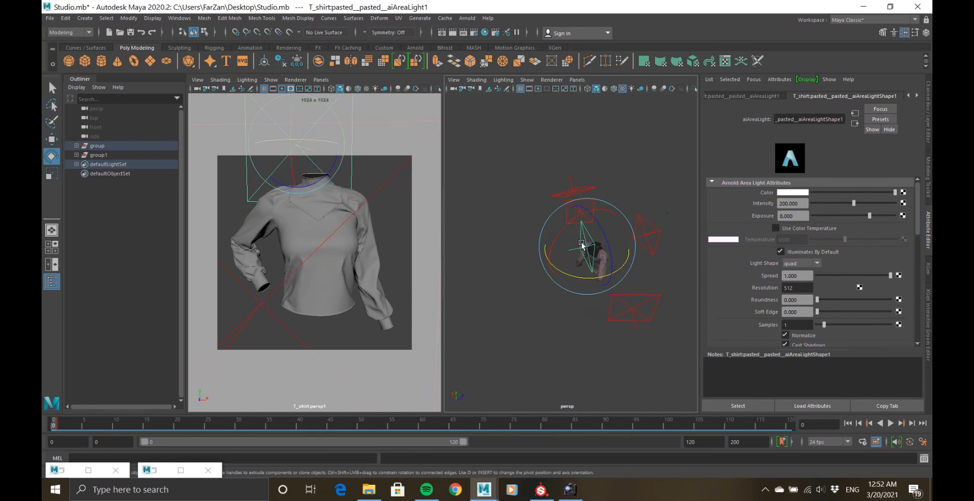
pyautogui.moveTo(567, 217); pyautogui.dragTo(561, 165)
pyautogui.press('w')
pyautogui.keyDown('alt'); pyautogui.moveTo(561, 165); pyautogui.dragTo(572, 204); pyautogui.keyUp('alt')
pyautogui.press('e')
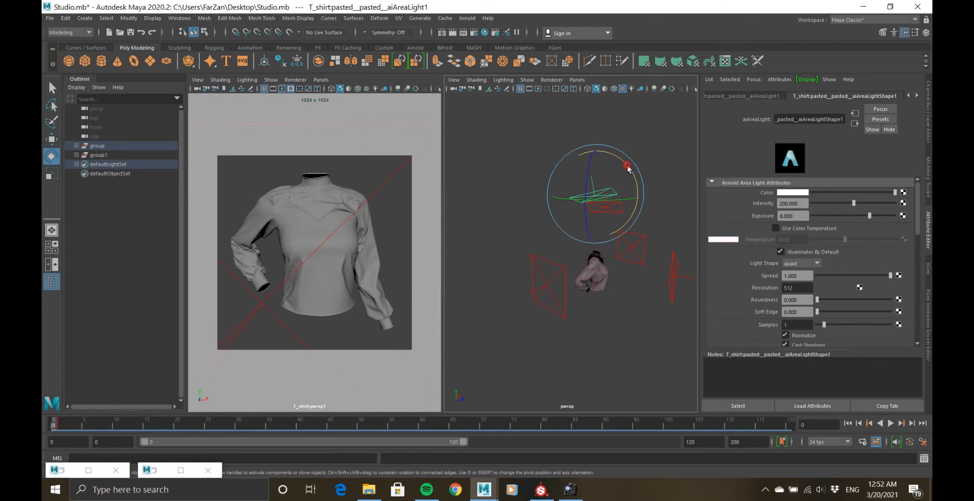
pyautogui.moveTo(628, 168); pyautogui.dragTo(635, 185)
pyautogui.keyDown('alt'); pyautogui.moveTo(599, 188); pyautogui.dragTo(545, 209); pyautogui.keyUp('alt')
pyautogui.keyDown('alt'); pyautogui.moveTo(545, 209); pyautogui.dragTo(565, 197); pyautogui.keyUp('alt')
# - Adjust the overhead area light's position above the shirt and scale it wider
pyautogui.press('w')
pyautogui.moveTo(563, 149); pyautogui.dragTo(555, 190)
pyautogui.moveTo(556, 191); pyautogui.dragTo(496, 254)
pyautogui.press('r')
pyautogui.press('w')
pyautogui.press('r')
pyautogui.keyDown('alt'); pyautogui.moveTo(495, 254); pyautogui.dragTo(573, 247); pyautogui.keyUp('alt')
# - Restore the Arnold RenderView to render the shirt again, raise the overhead area light higher, and stop the render
pyautogui.click(155, 471)
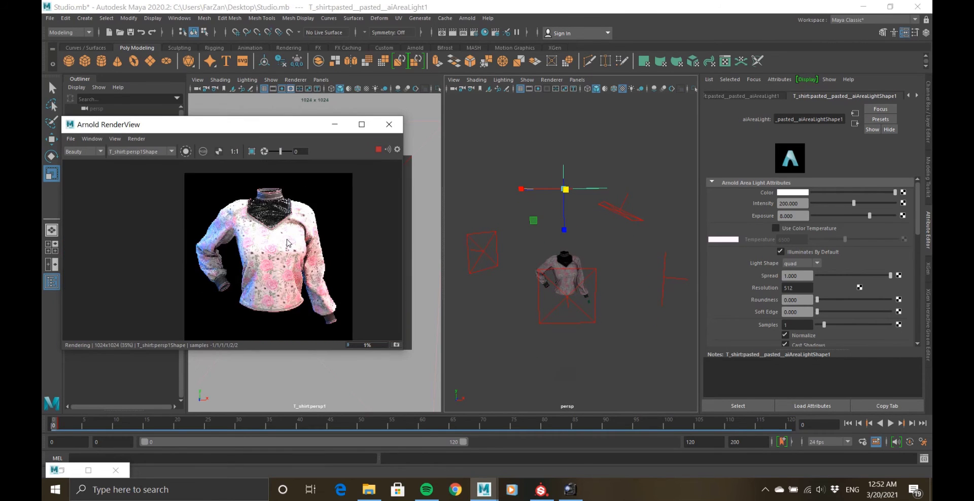
pyautogui.press('w')
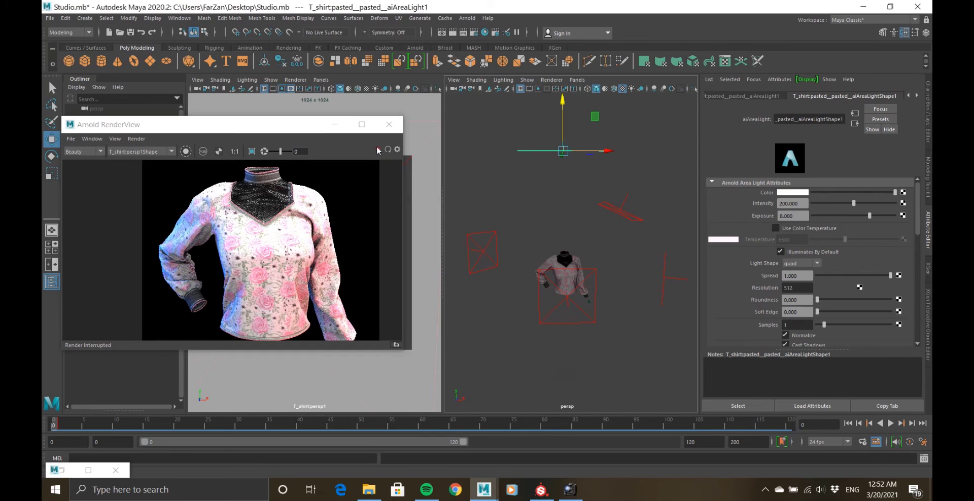
pyautogui.click(380, 150)
# - Set the tilted white area light's exposure to 7, render the shirt again, and stop the render
pyautogui.click(620, 211)
pyautogui.moveTo(798, 216); pyautogui.dragTo(742, 220)
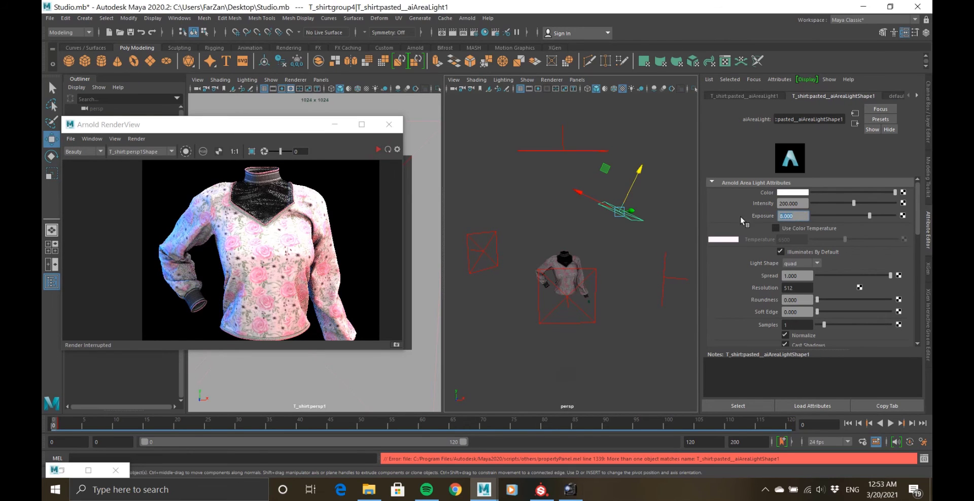
pyautogui.write('7')
pyautogui.press('Return')
pyautogui.click(380, 151)
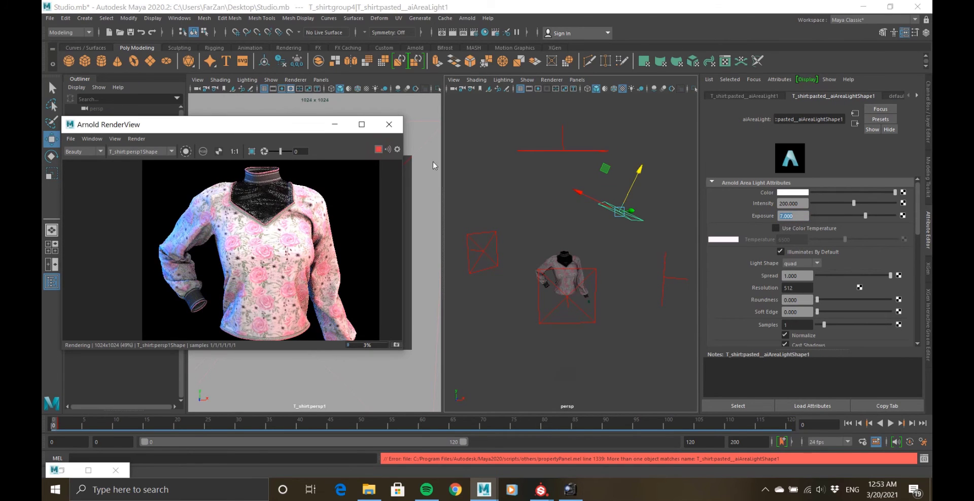
pyautogui.click(378, 149)
# - Open the red area light's exposure for editing, and move the white area light in front of the shirt farther away
pyautogui.click(664, 278)
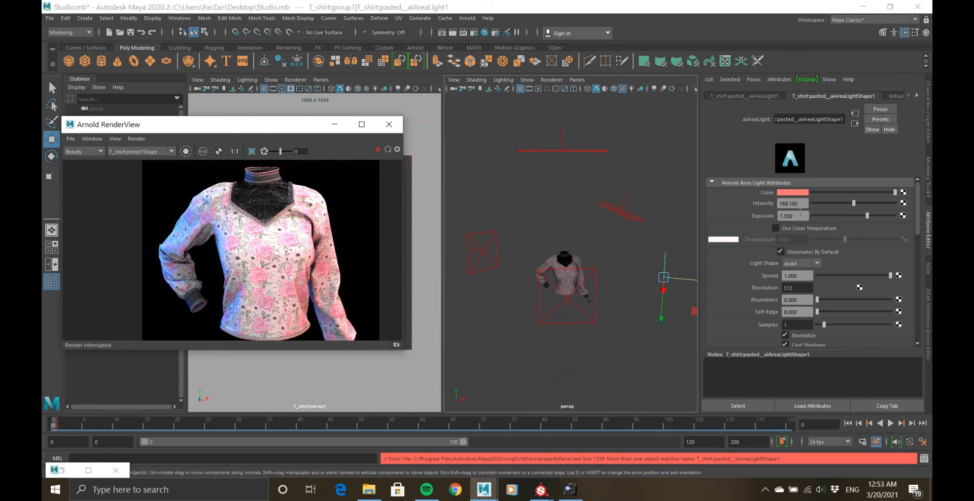
pyautogui.moveTo(801, 216); pyautogui.dragTo(766, 214)
pyautogui.click(610, 269)
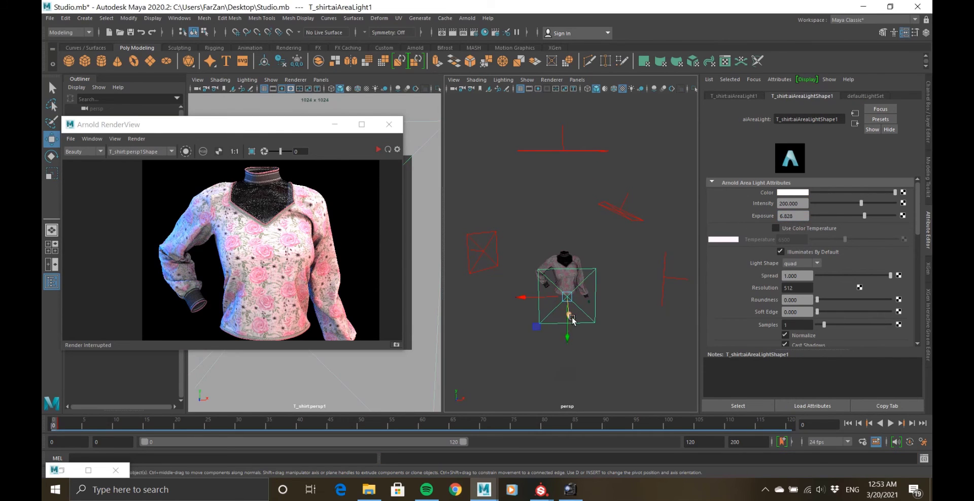
pyautogui.moveTo(572, 320); pyautogui.dragTo(574, 336)
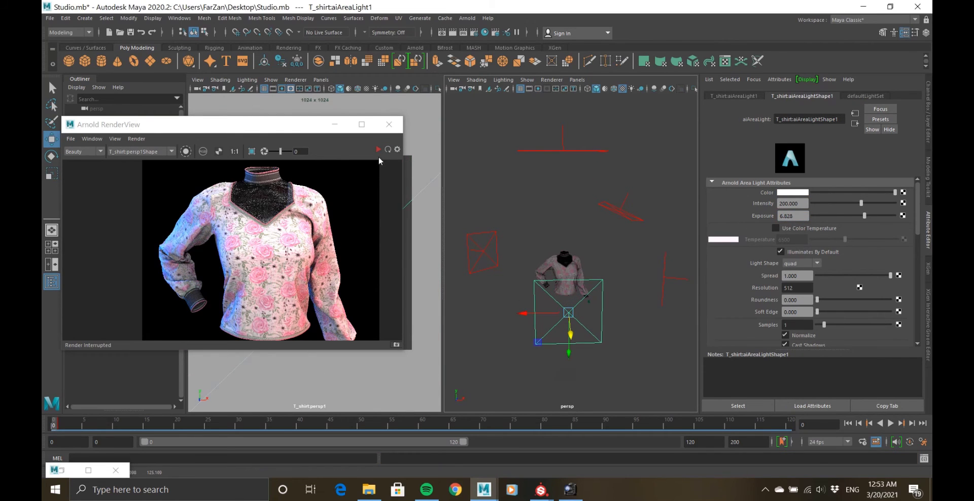
# - Try scaling the blue area light, and set the Move tool's axis orientation to World
pyautogui.click(487, 254)
pyautogui.press('r')
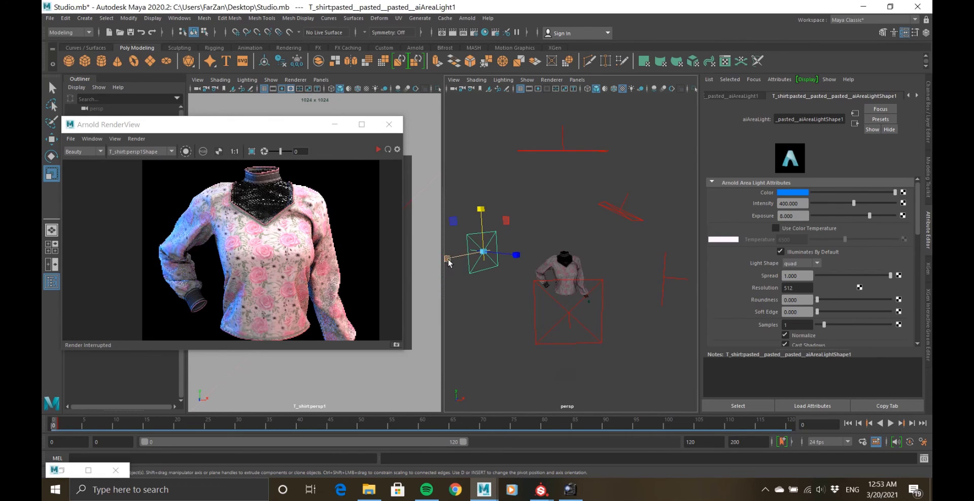
pyautogui.keyDown('alt'); pyautogui.moveTo(453, 261); pyautogui.dragTo(519, 258); pyautogui.keyUp('alt')
pyautogui.press('w')
pyautogui.rightClick(530, 251)
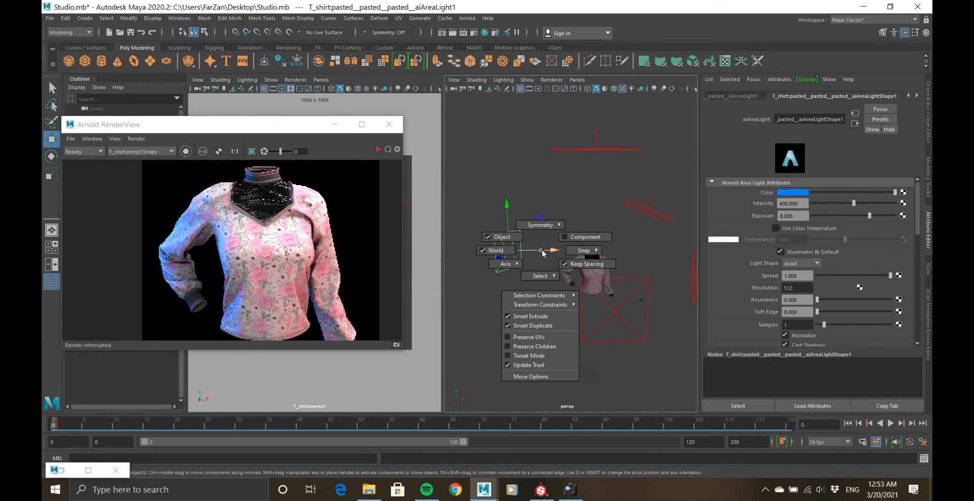
pyautogui.press('q')
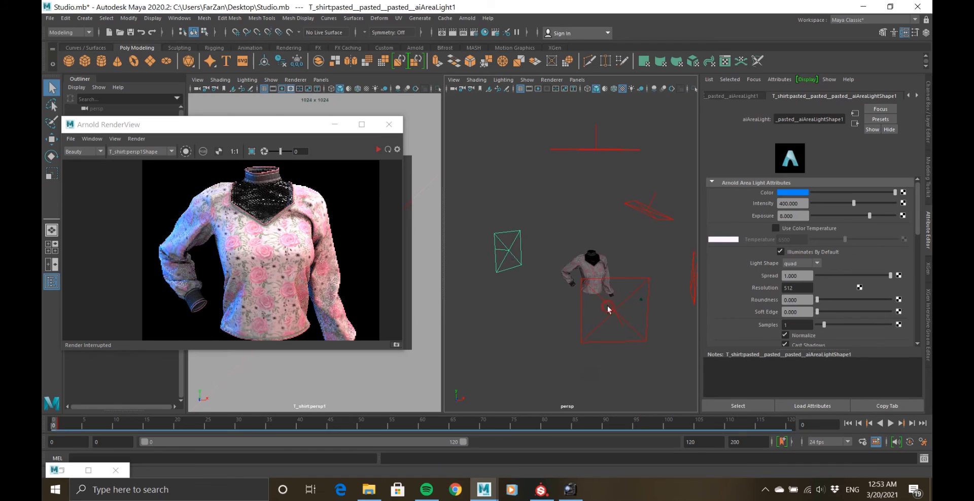
# - Move the blue area light slightly away from the shirt, scale it into a narrow, taller strip, and test the render
pyautogui.click(609, 309)
pyautogui.press('w')
pyautogui.click(497, 258)
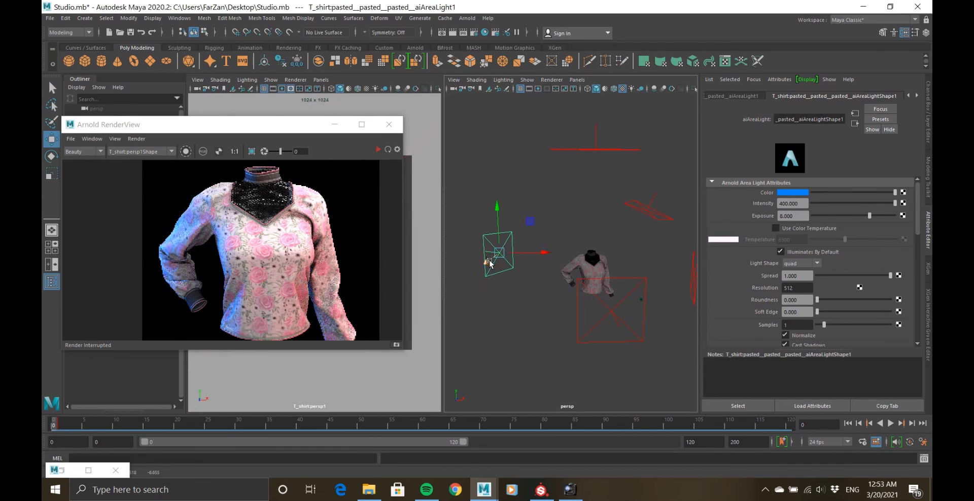
pyautogui.press('r')
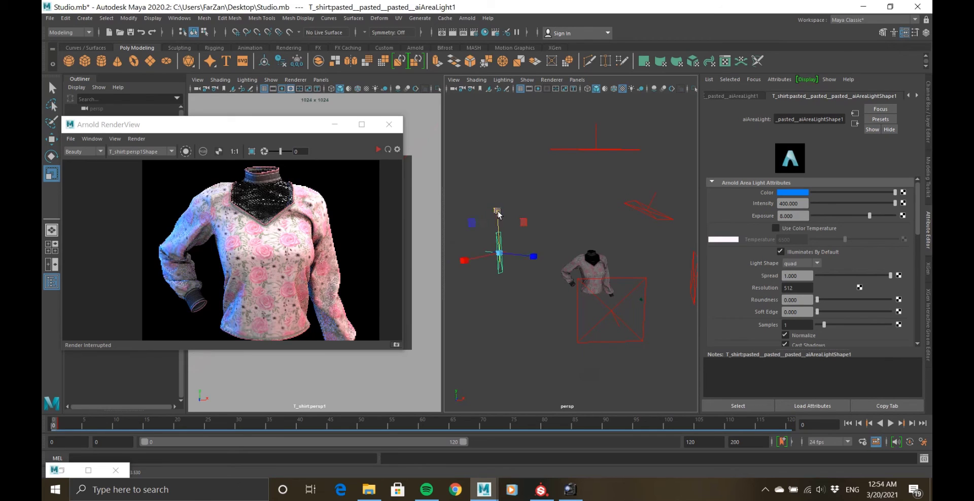
pyautogui.moveTo(498, 208); pyautogui.dragTo(498, 205)
pyautogui.click(378, 149)
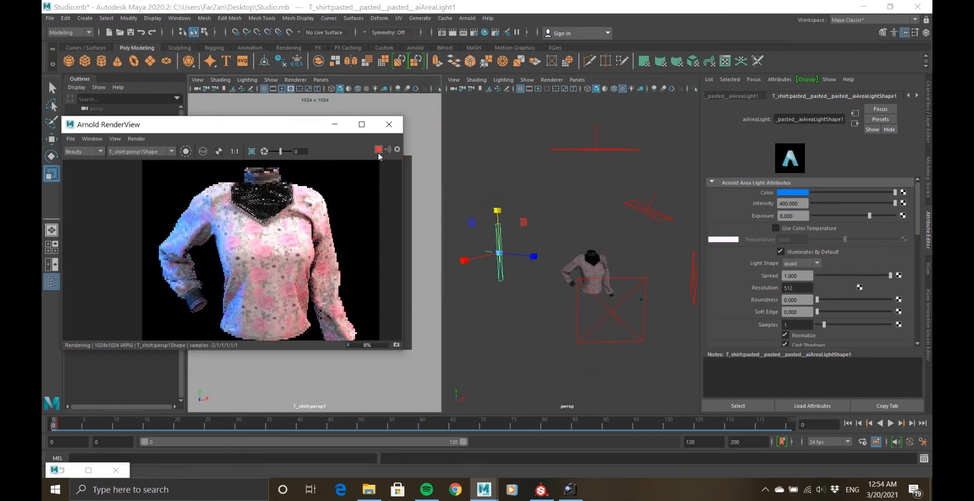
pyautogui.click(378, 150)
# - Set the blue area light's exposure to 7 and let the render update
pyautogui.click(784, 216)
pyautogui.write('7')
pyautogui.press('Return')
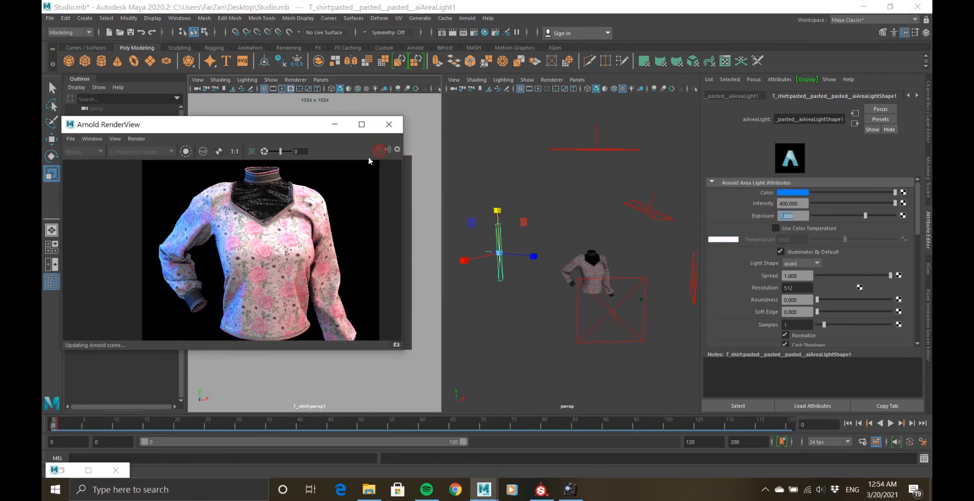
# - Move the red area light slightly farther out to the side of the shirt, and run a short test render
pyautogui.click(651, 209)
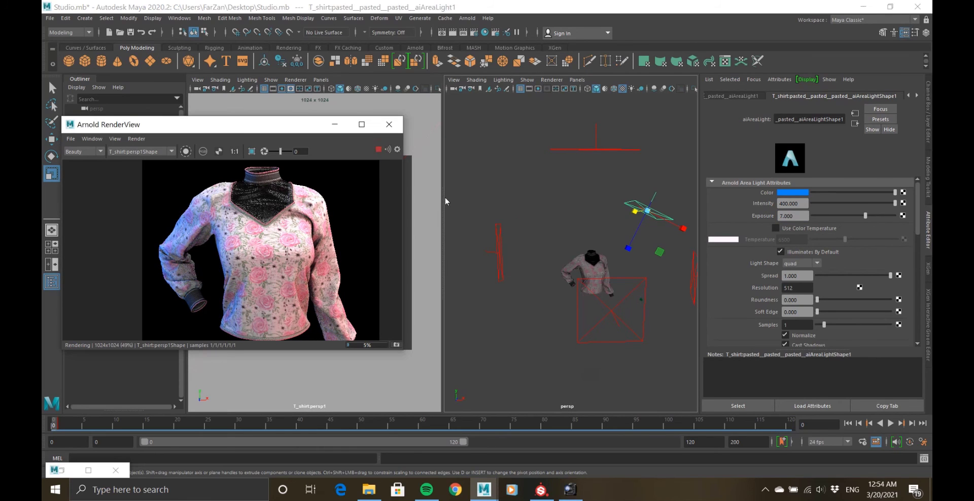
pyautogui.press('w')
pyautogui.click(693, 286)
pyautogui.keyDown('alt'); pyautogui.moveTo(694, 286); pyautogui.dragTo(579, 285); pyautogui.keyUp('alt')
pyautogui.press('w')
pyautogui.moveTo(666, 304); pyautogui.dragTo(690, 267)
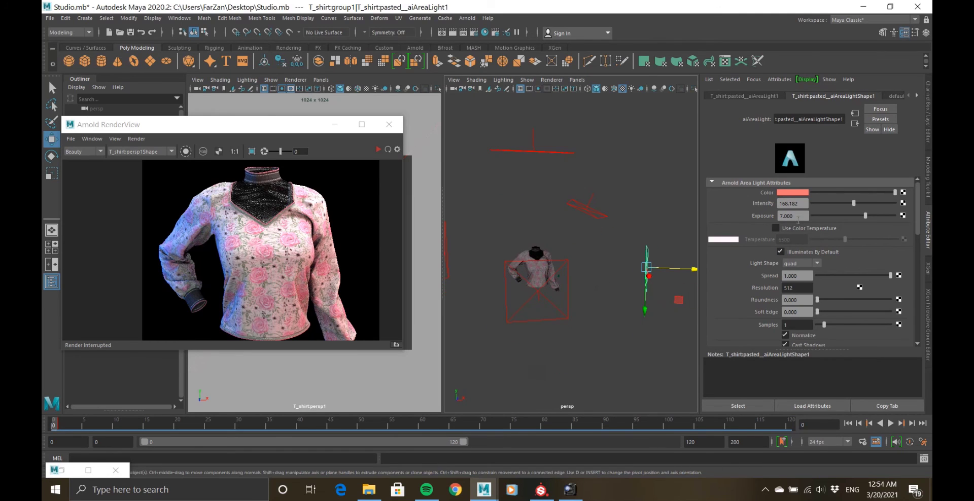
pyautogui.click(379, 150)
pyautogui.click(378, 150)
# - Hide the white area light in front of the shirt for a test render, and undo the hiding
pyautogui.click(523, 308)
pyautogui.press('h')
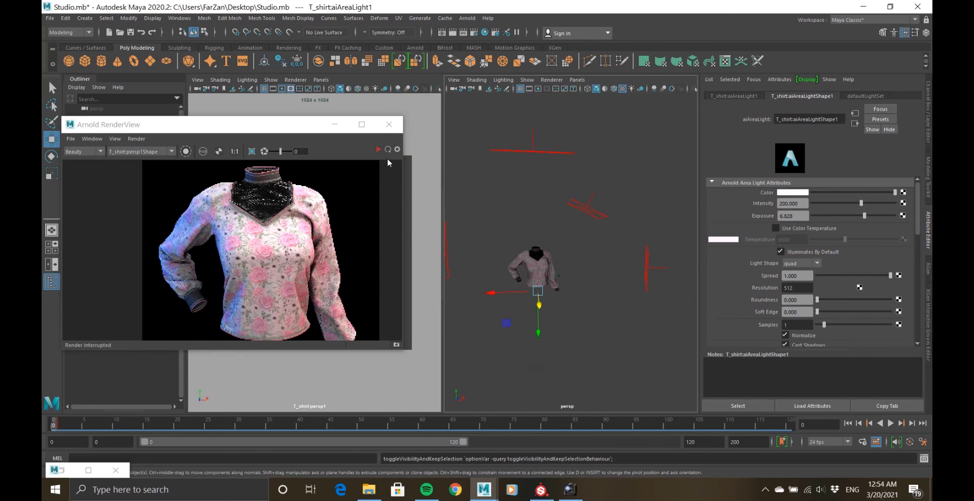
pyautogui.click(378, 150)
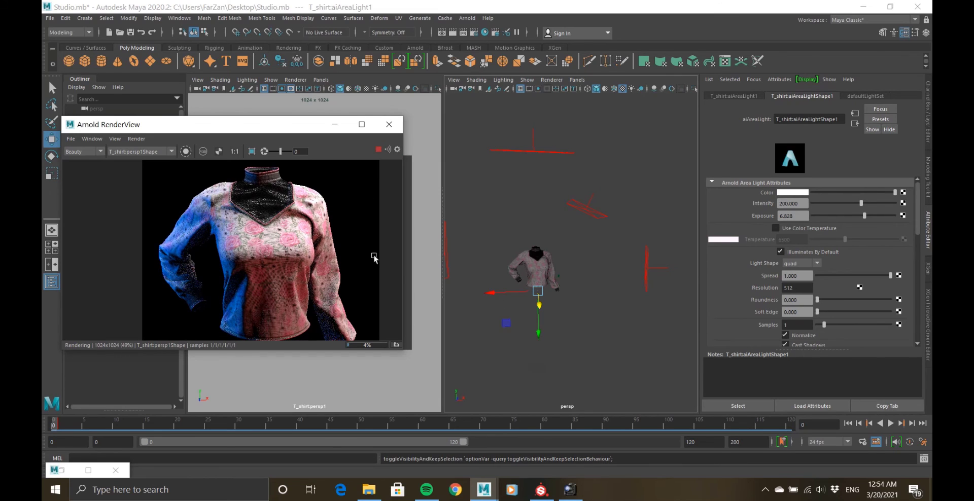
pyautogui.hotkey('ctrl', 'z')
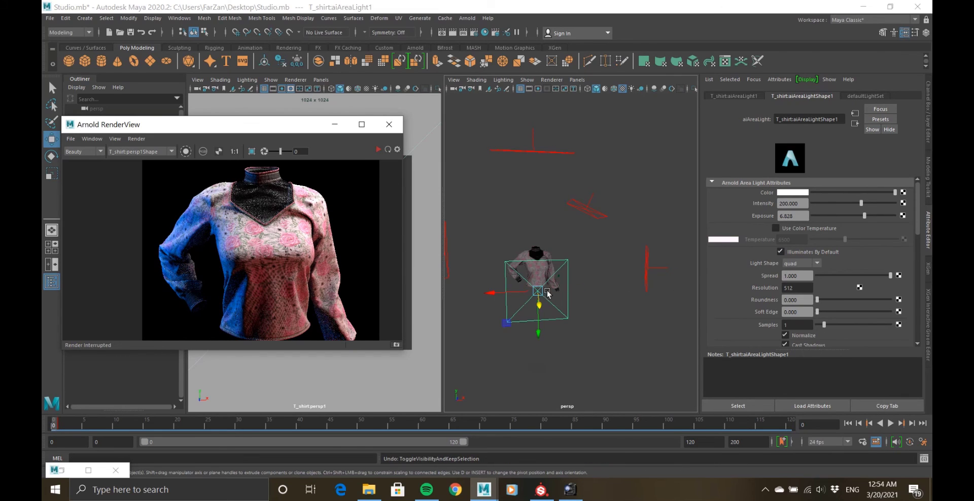
# - Scale the white area light in front of the shirt horizontally into a narrow vertical strip
pyautogui.press('r')
pyautogui.moveTo(502, 299); pyautogui.dragTo(538, 299, button='middle')
pyautogui.moveTo(489, 290); pyautogui.dragTo(494, 289, button='middle')
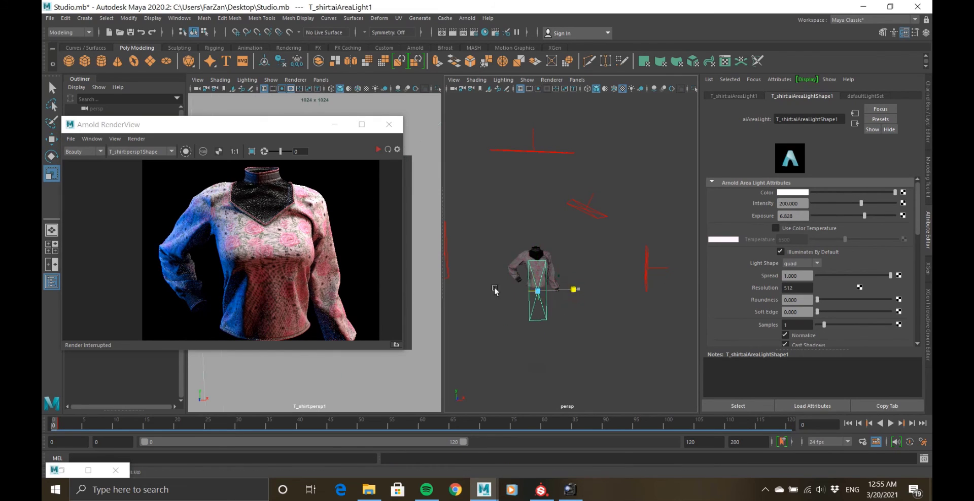
pyautogui.moveTo(495, 291); pyautogui.dragTo(489, 290)
pyautogui.moveTo(579, 290); pyautogui.dragTo(513, 291)
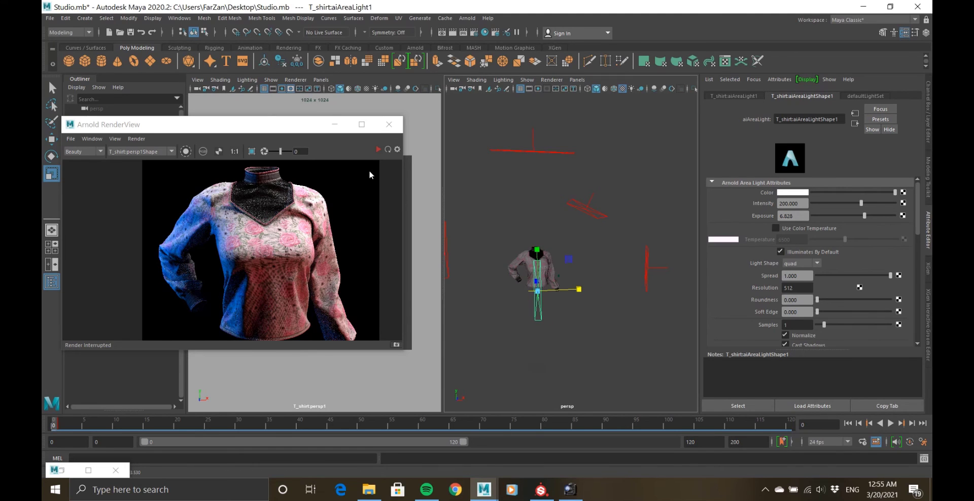
# - Set the front strip light's exposure to 4 and render the shirt again
pyautogui.click(791, 215)
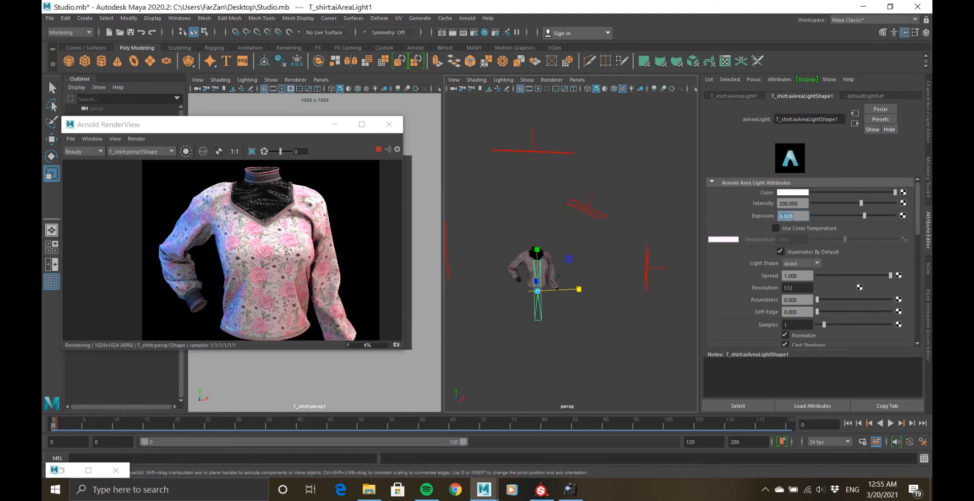
pyautogui.write('4')
pyautogui.press('Return')
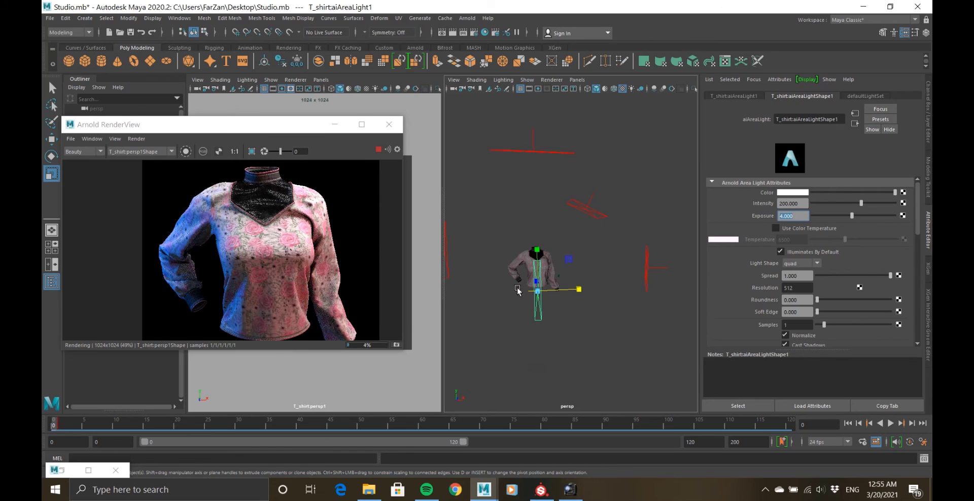
pyautogui.keyDown('alt'); pyautogui.moveTo(539, 293); pyautogui.dragTo(574, 285); pyautogui.keyUp('alt')
pyautogui.click(378, 150)
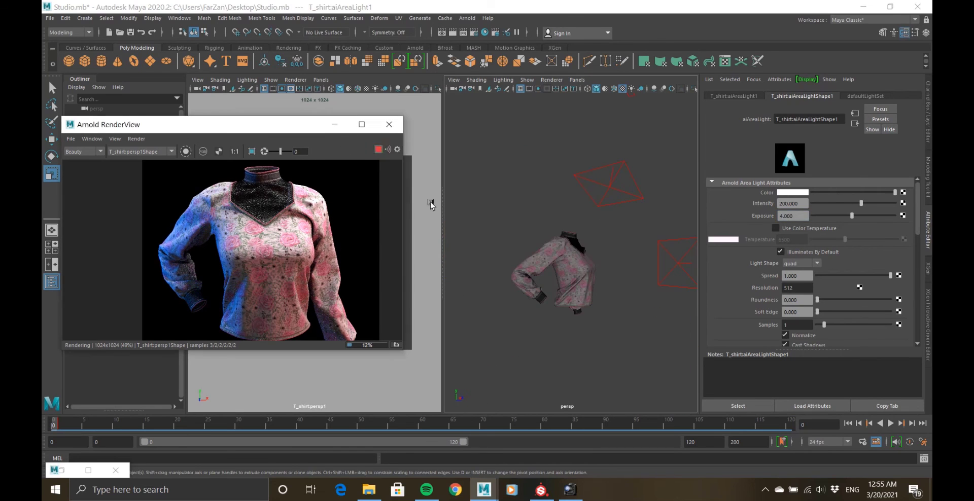
# - Select the sky dome light, brighten its color to a medium grey, and run a short test render
pyautogui.scroll(-5, 629, 276)
pyautogui.keyDown('alt'); pyautogui.moveTo(635, 283); pyautogui.dragTo(607, 254, button='middle'); pyautogui.keyUp('alt')
pyautogui.keyDown('alt'); pyautogui.moveTo(608, 255); pyautogui.dragTo(538, 236); pyautogui.keyUp('alt')
pyautogui.scroll(6, 562, 231)
pyautogui.keyDown('alt'); pyautogui.moveTo(562, 231); pyautogui.dragTo(491, 300, button='middle'); pyautogui.keyUp('alt')
pyautogui.keyDown('alt'); pyautogui.moveTo(492, 300); pyautogui.dragTo(598, 279); pyautogui.keyUp('alt')
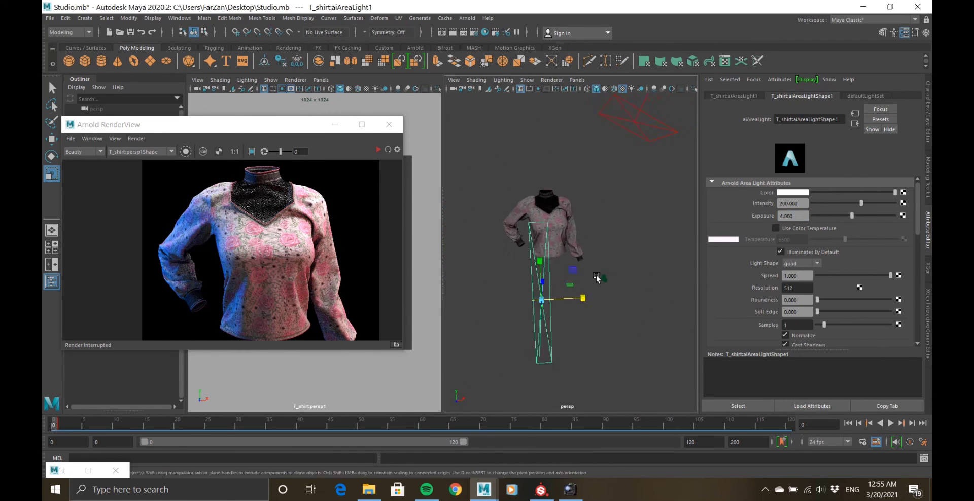
pyautogui.scroll(-2, 598, 278)
pyautogui.click(508, 252)
pyautogui.moveTo(813, 193); pyautogui.dragTo(829, 193)
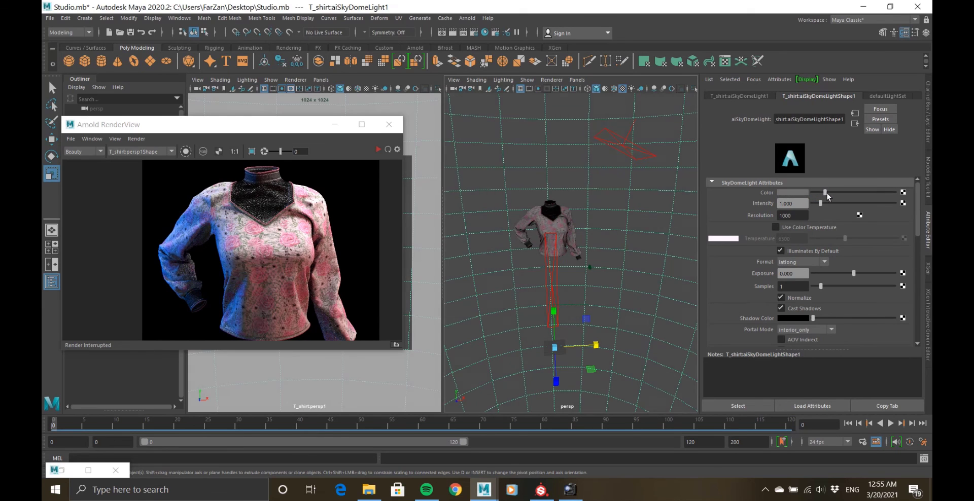
pyautogui.click(378, 150)
pyautogui.click(379, 150)
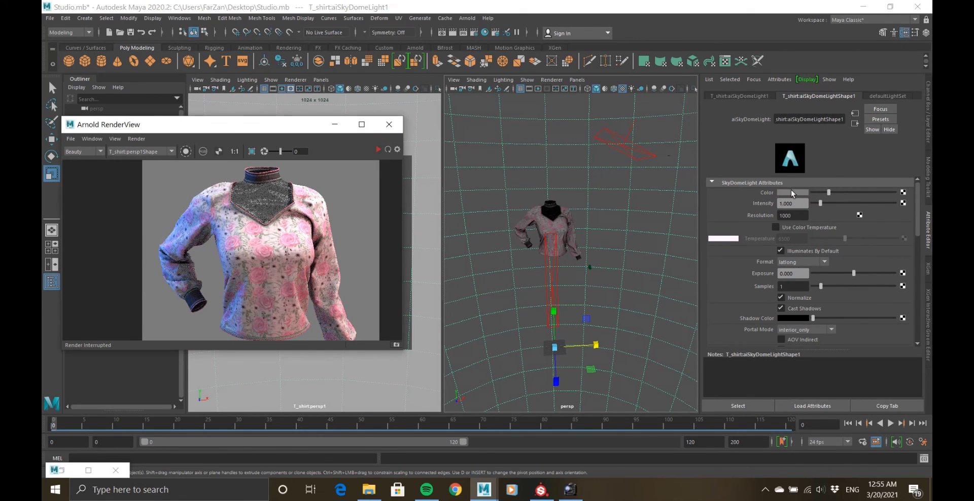
# - Tint the sky dome light's color greyish green, render the shirt, inspect the neckline up close, and stop the render
pyautogui.click(793, 192)
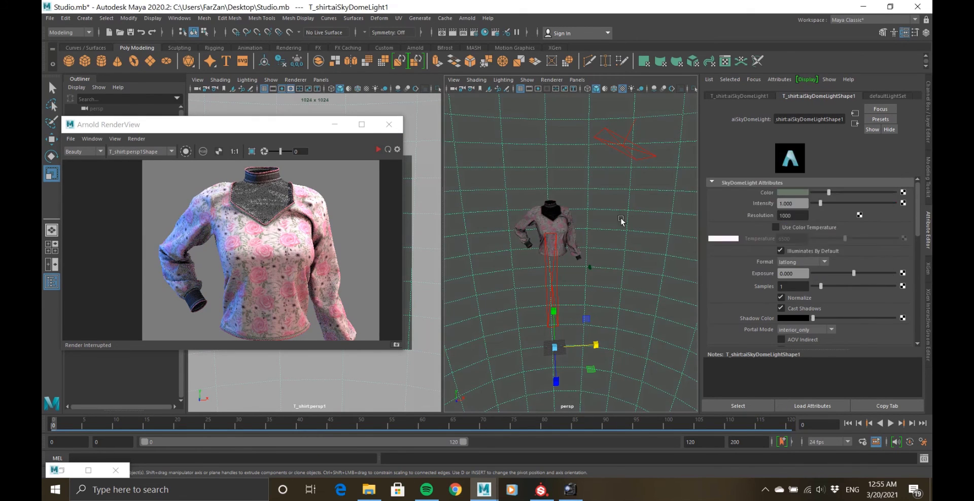
pyautogui.click(378, 151)
pyautogui.scroll(5, 311, 229)
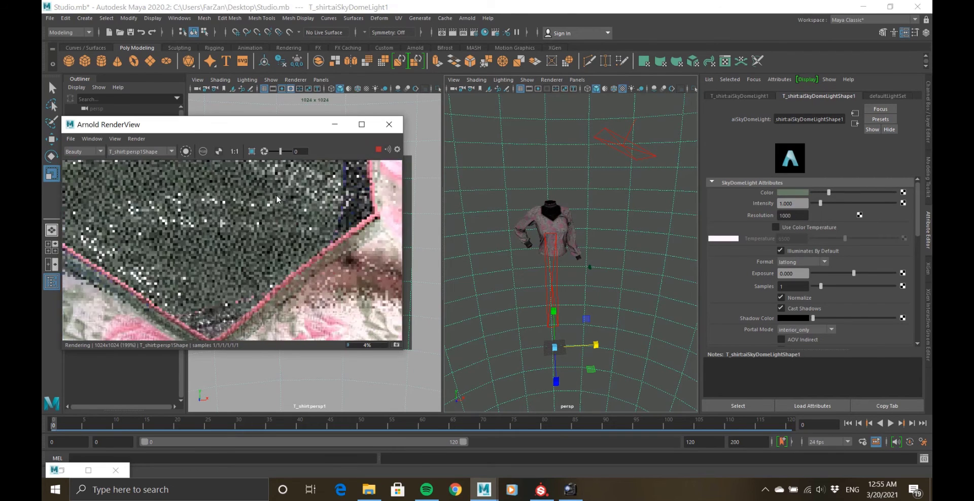
pyautogui.scroll(-5, 305, 218)
pyautogui.scroll(1, 297, 203)
pyautogui.scroll(-2, 288, 190)
pyautogui.scroll(2, 288, 190)
pyautogui.click(378, 150)
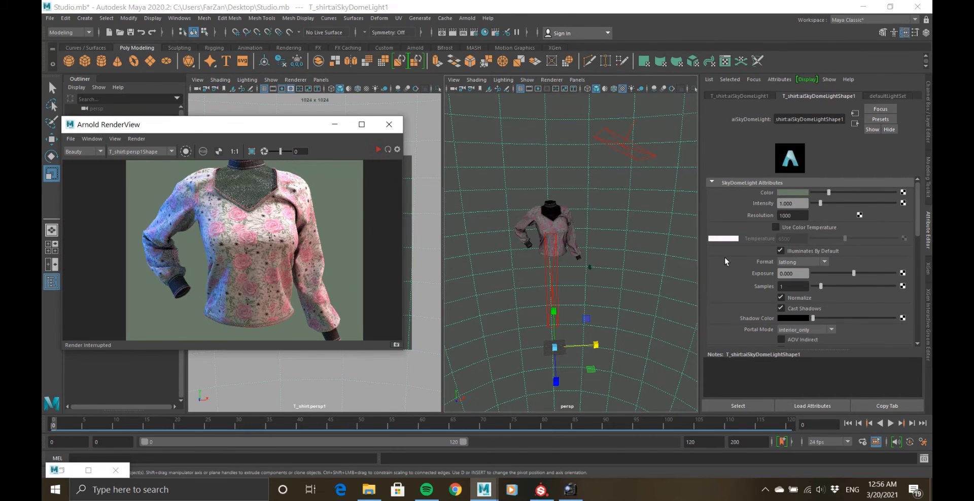
# - Lighten the sky dome's green and shift it toward neutral grey, rendering the shirt to check each color
pyautogui.click(792, 192)
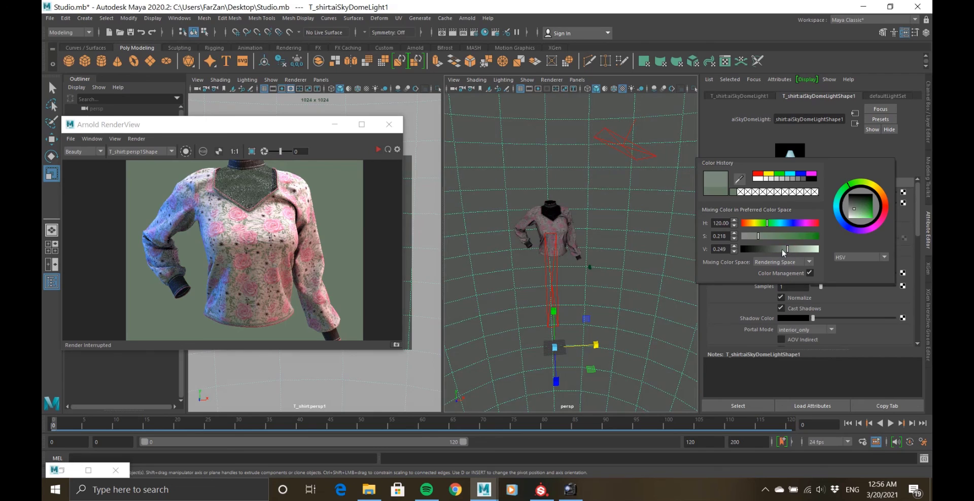
pyautogui.click(378, 150)
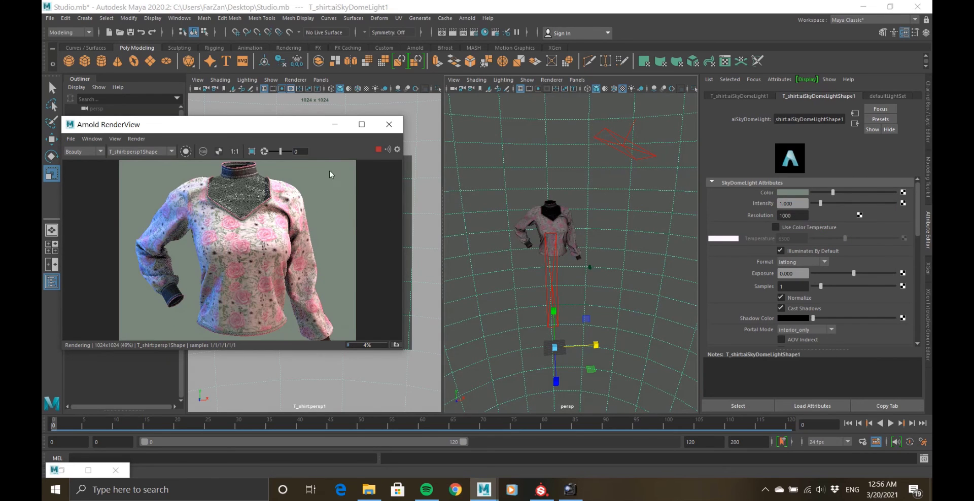
pyautogui.click(378, 150)
pyautogui.click(793, 192)
pyautogui.click(378, 149)
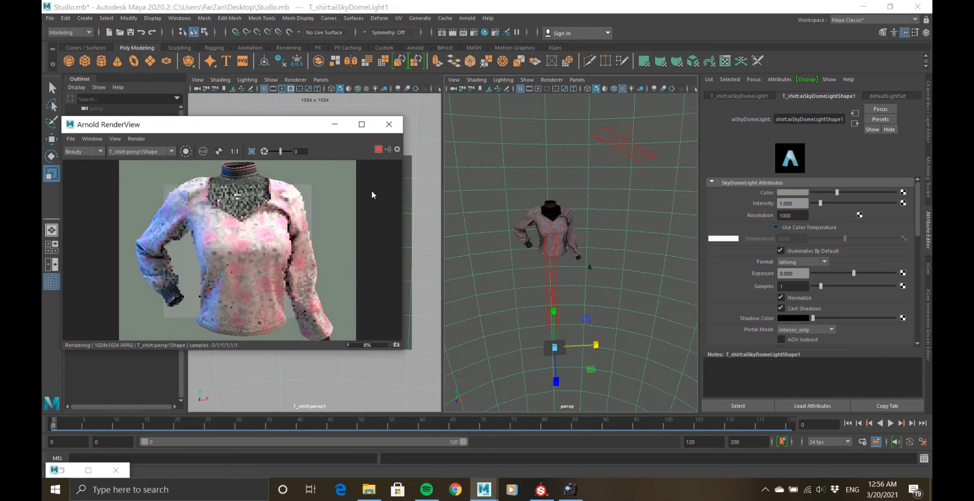
pyautogui.scroll(-2, 265, 252)
pyautogui.moveTo(266, 317); pyautogui.dragTo(264, 298)
pyautogui.scroll(2, 263, 297)
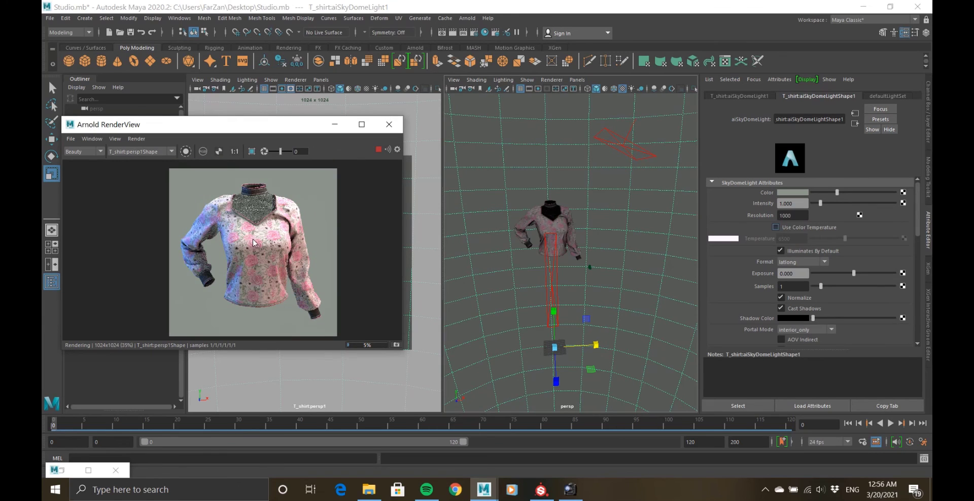
# - Select the render camera, set its angle of view to 22.98, and frame the whole shirt within the resolution gate
pyautogui.click(335, 124)
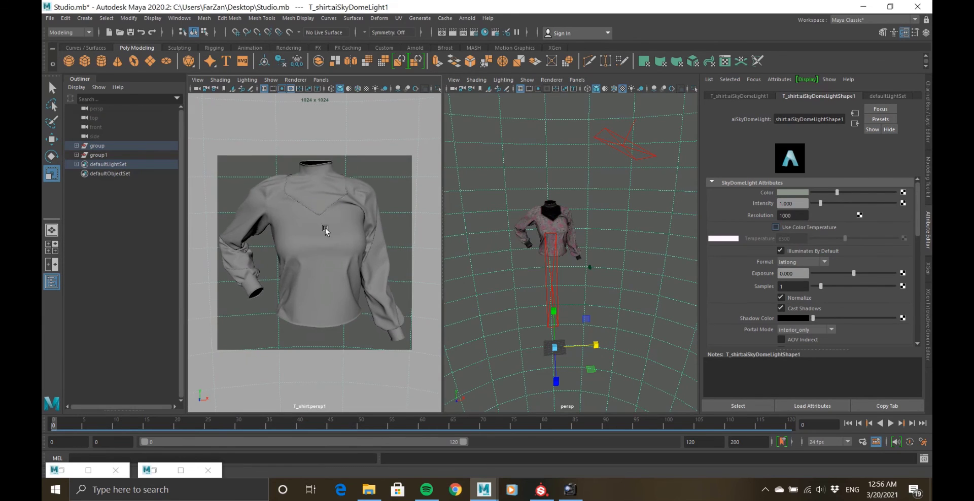
pyautogui.click(198, 79)
pyautogui.click(217, 94)
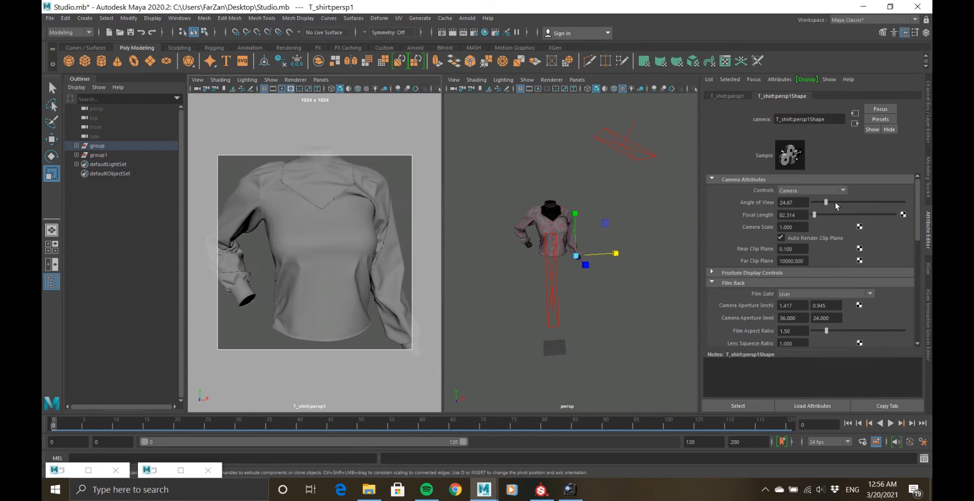
pyautogui.scroll(-4, 350, 268)
pyautogui.scroll(3, 360, 277)
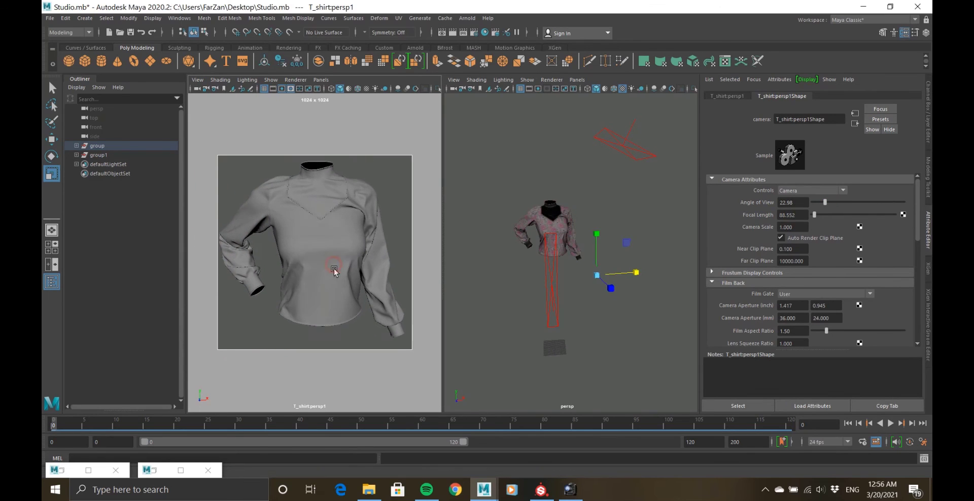
# - Restore the Arnold RenderView to render the new camera framing, and maximize its window
pyautogui.click(181, 470)
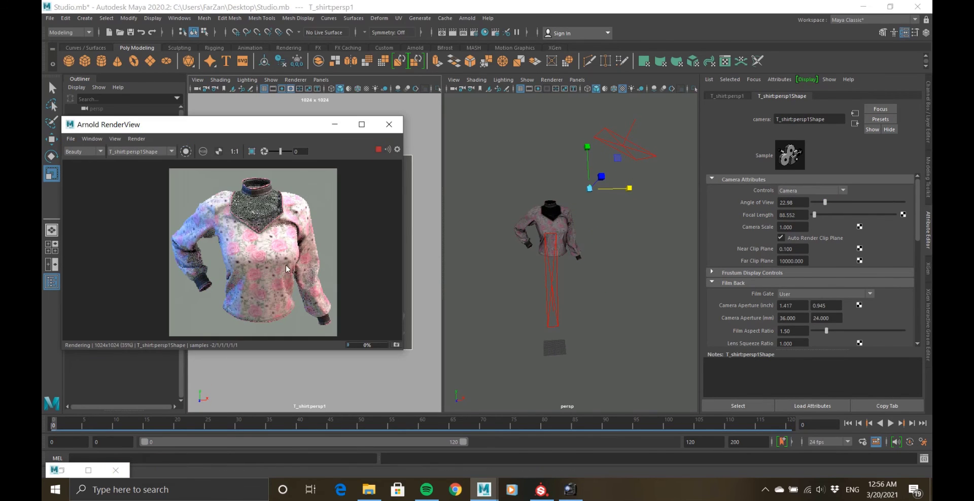
pyautogui.scroll(4, 269, 259)
pyautogui.scroll(-4, 262, 263)
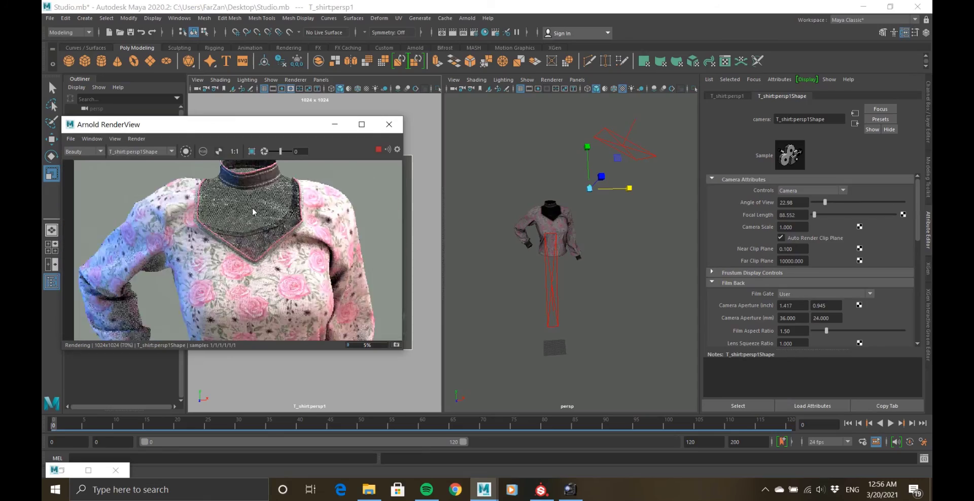
pyautogui.click(360, 125)
pyautogui.scroll(4, 517, 174)
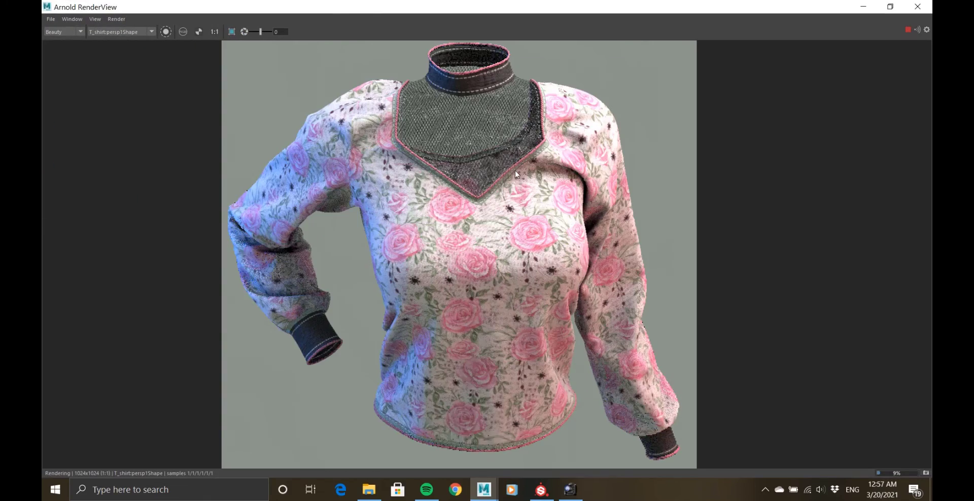
# - Examine the fabric weave, rose print and neckline stitching up close in the finished render
pyautogui.click(539, 8)
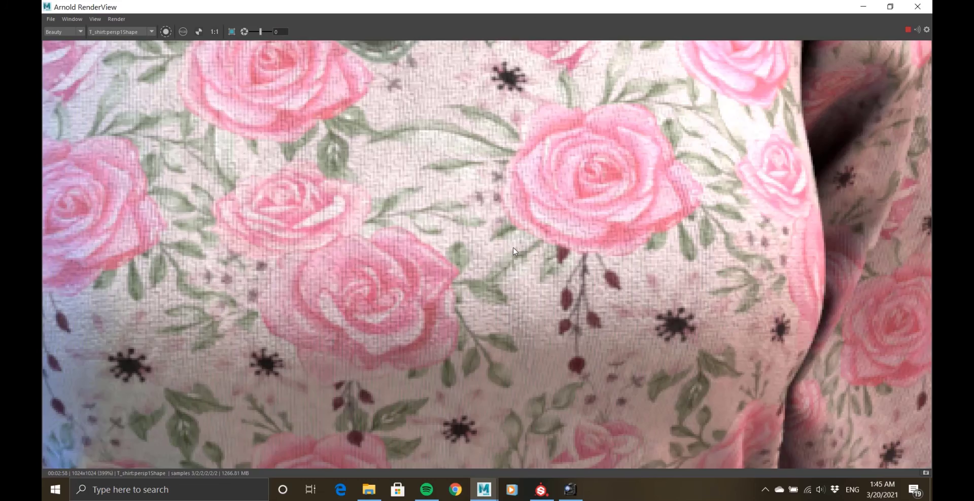
pyautogui.scroll(-3, 546, 180)
pyautogui.scroll(5, 545, 180)
pyautogui.scroll(-4, 545, 180)
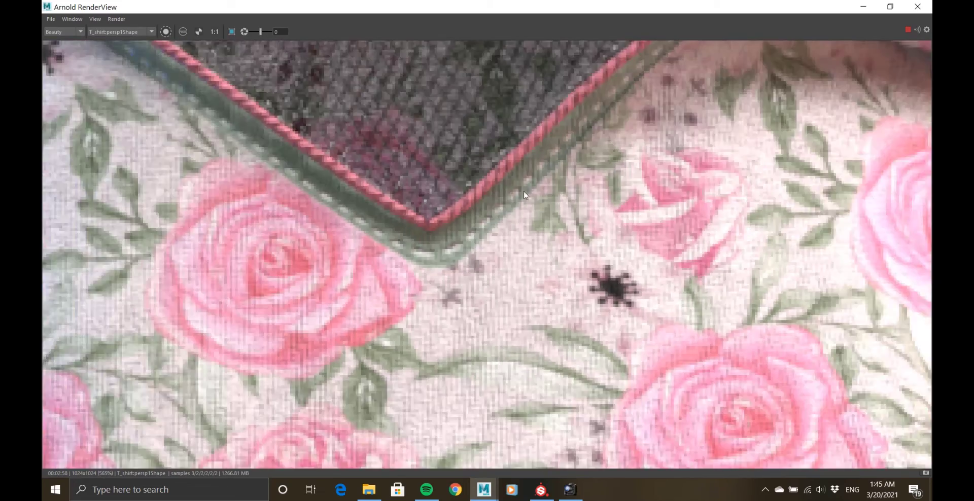
pyautogui.scroll(3, 310, 113)
pyautogui.scroll(-3, 283, 132)
pyautogui.scroll(-2, 283, 131)
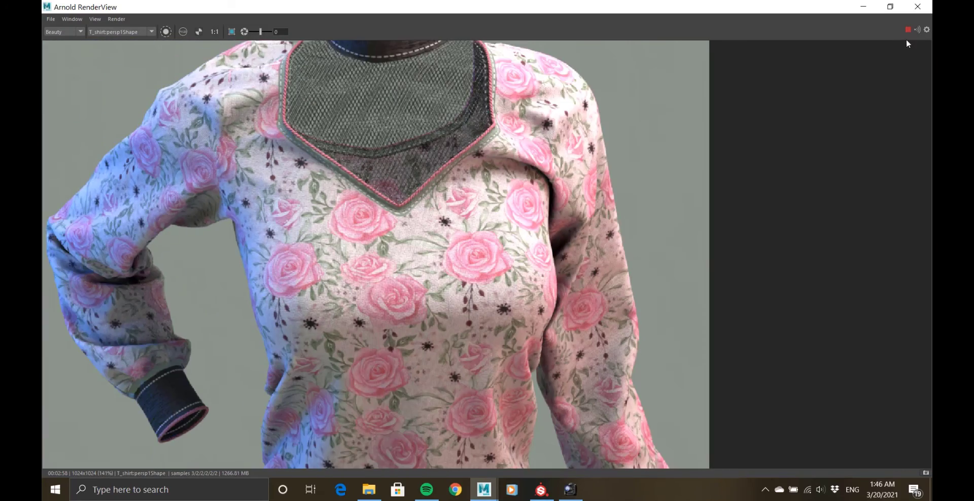
# - Minimize the RenderView, select the bump2d1 node in the shirt's shading network to show its attributes, and put the Hypershade away
pyautogui.click(863, 6)
pyautogui.click(62, 470)
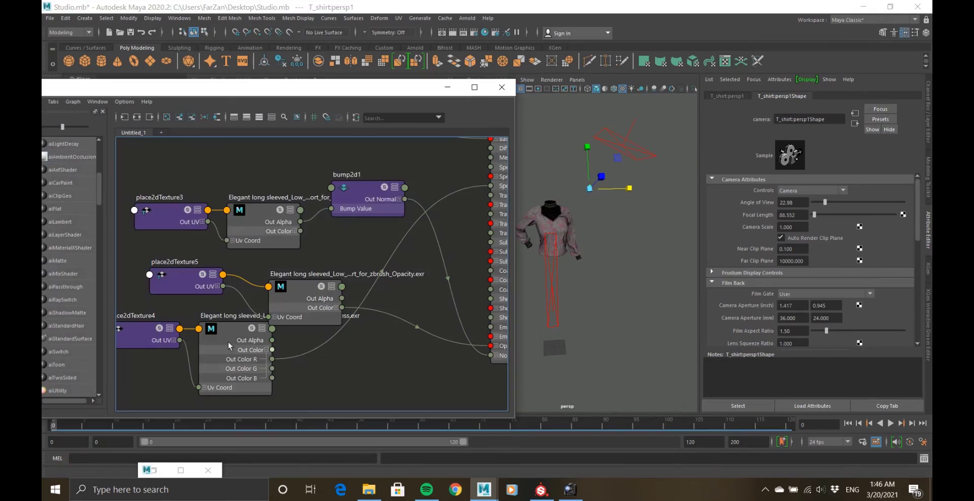
pyautogui.click(369, 198)
pyautogui.click(447, 87)
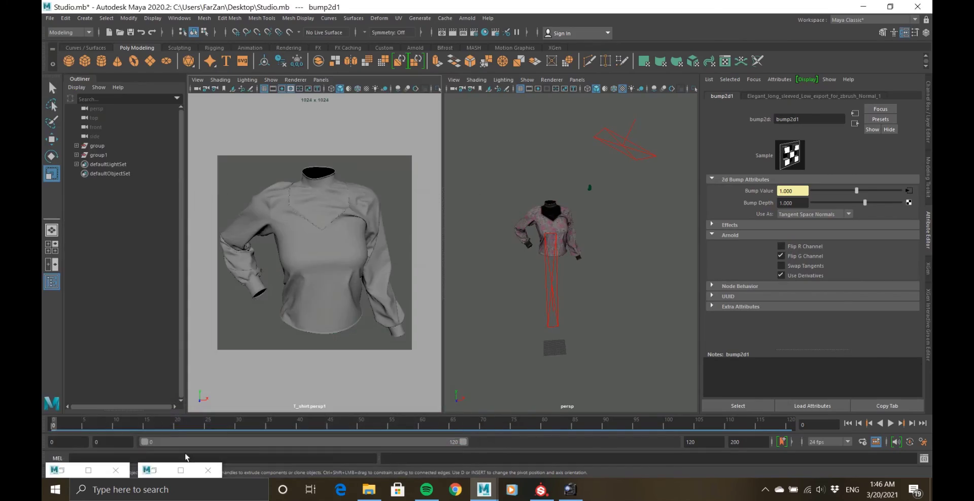
# - Restore the Arnold RenderView and limit rendering to a crop region around the tip of the shirt's V-neckline
pyautogui.click(167, 471)
pyautogui.scroll(3, 404, 221)
pyautogui.scroll(-2, 424, 212)
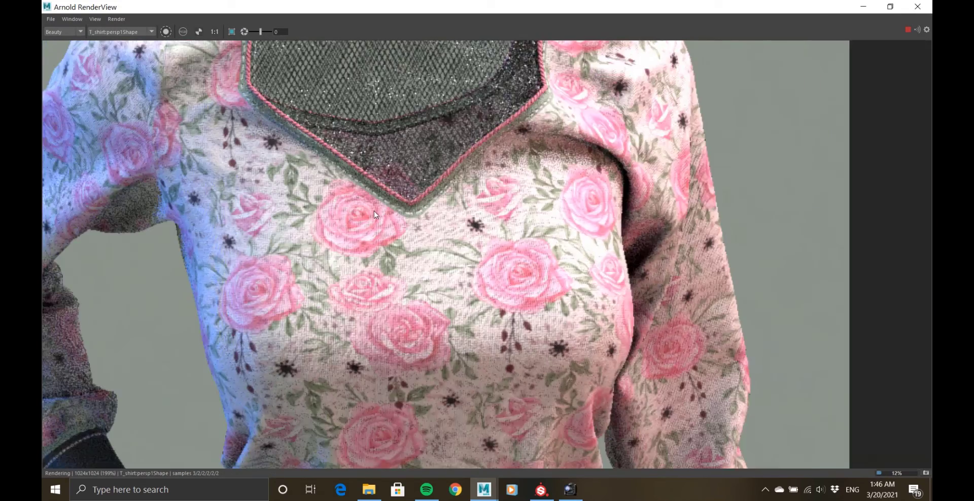
pyautogui.scroll(2, 377, 209)
pyautogui.click(232, 32)
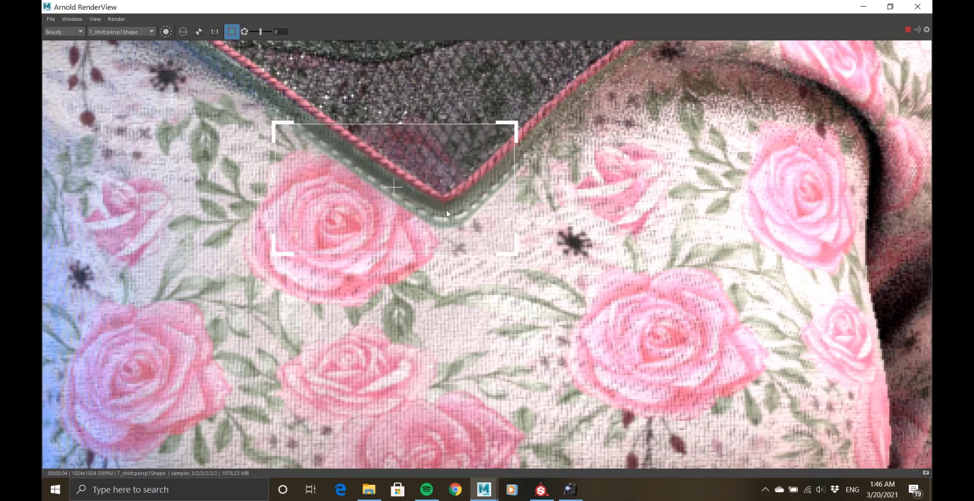
# - Turn on Flip R Channel in bump2d1's Arnold attributes and re-render the cropped neckline to compare the normal map's effect
pyautogui.click(864, 6)
pyautogui.click(63, 470)
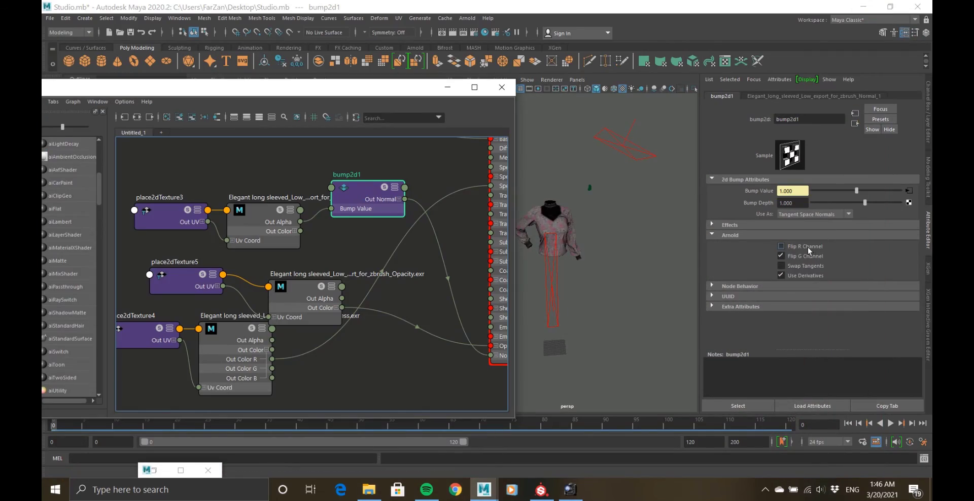
pyautogui.click(153, 470)
pyautogui.click(908, 32)
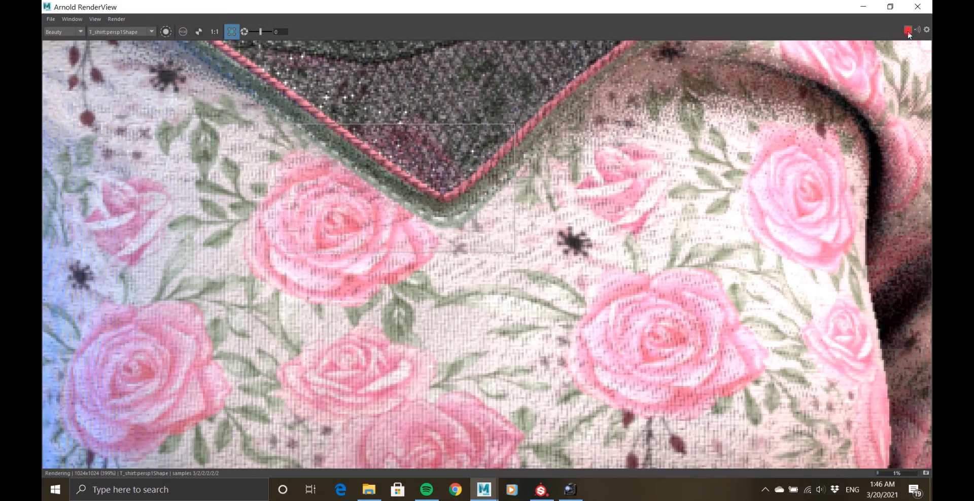
pyautogui.click(864, 6)
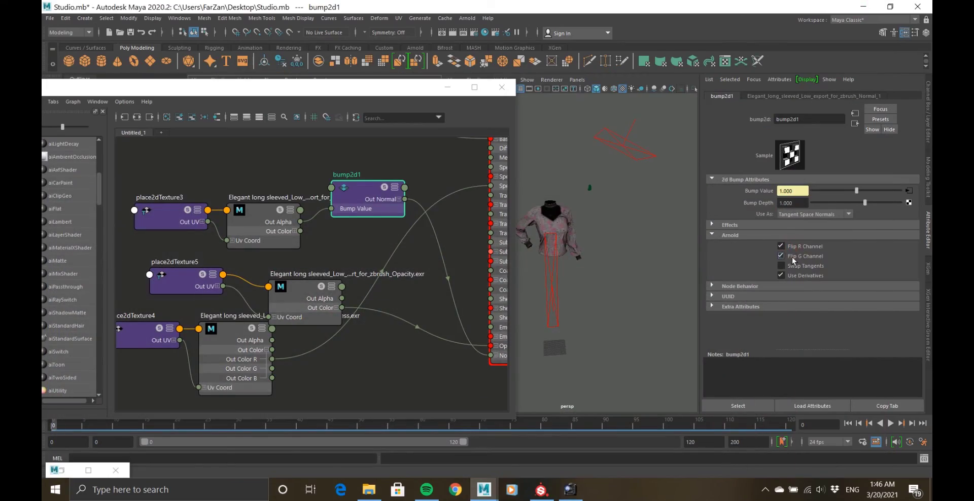
pyautogui.click(71, 475)
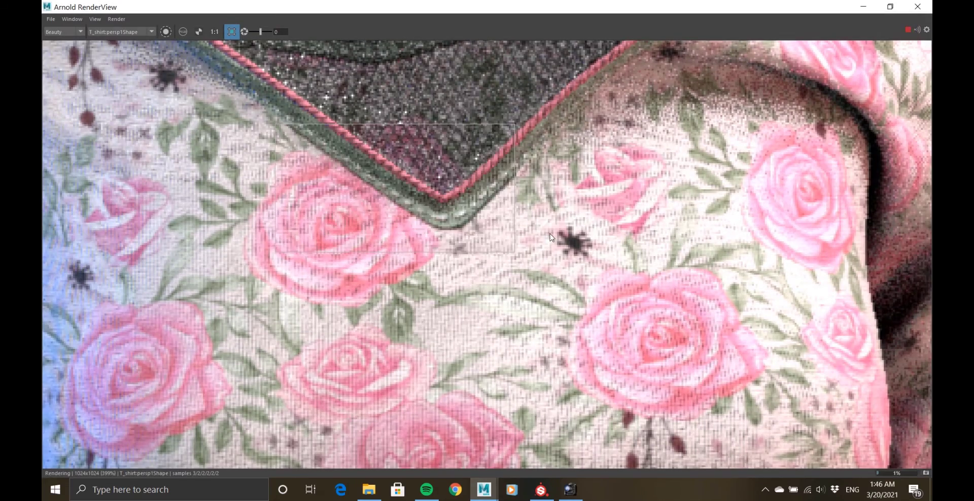
# - Turn off the crop region to render the whole shirt, and examine the neckline and cuff stitching up close
pyautogui.scroll(1, 425, 212)
pyautogui.scroll(-2, 418, 211)
pyautogui.scroll(3, 385, 213)
pyautogui.scroll(-3, 411, 207)
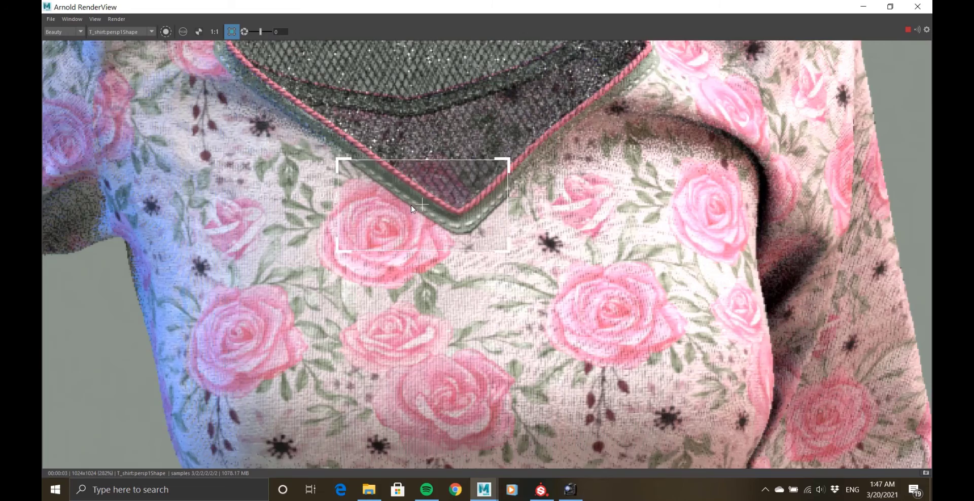
pyautogui.scroll(3, 412, 208)
pyautogui.scroll(-6, 413, 298)
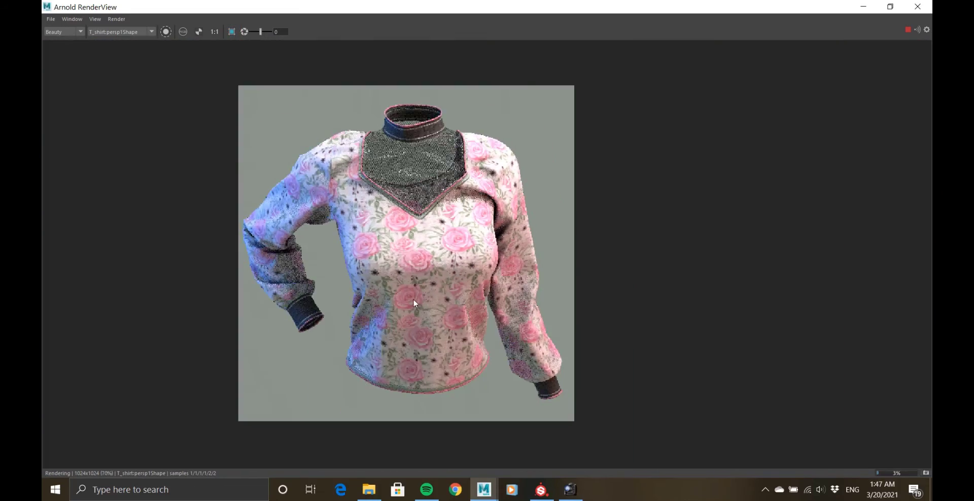
pyautogui.scroll(4, 413, 298)
pyautogui.scroll(-4, 355, 330)
pyautogui.scroll(4, 285, 377)
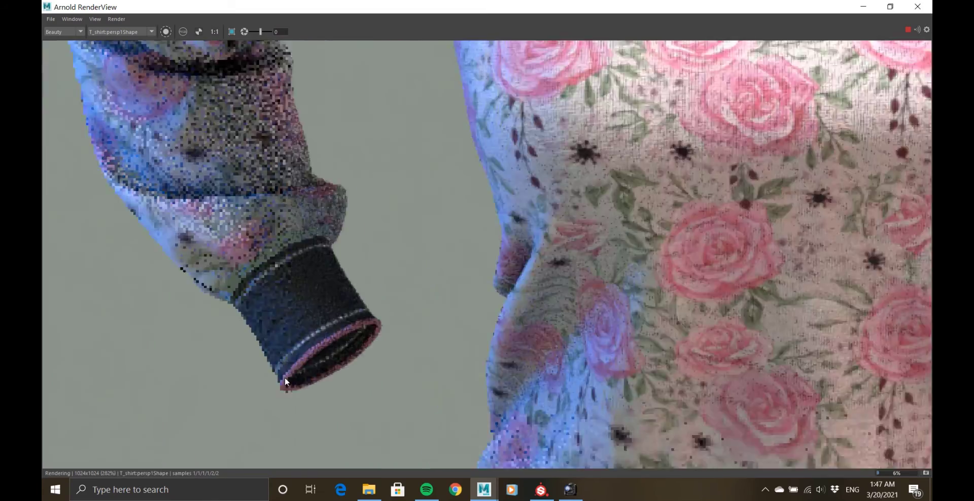
pyautogui.scroll(-4, 285, 377)
pyautogui.scroll(2, 448, 203)
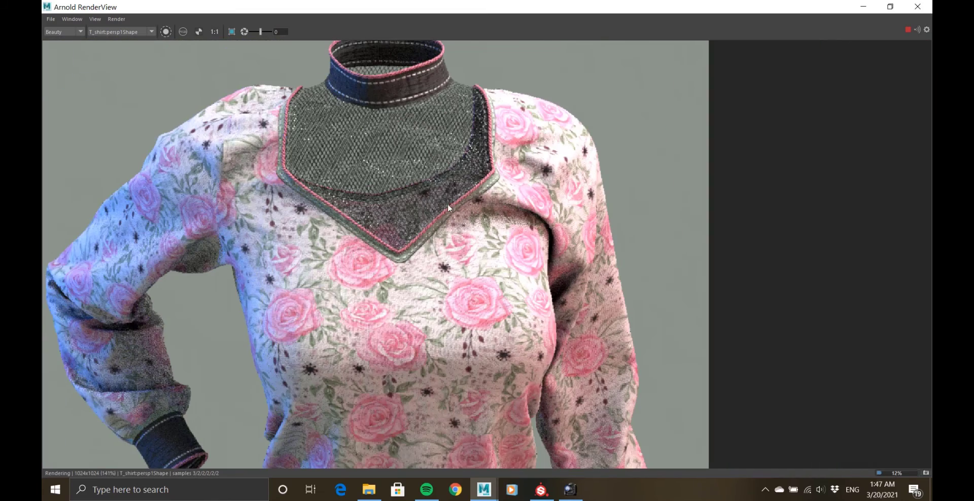